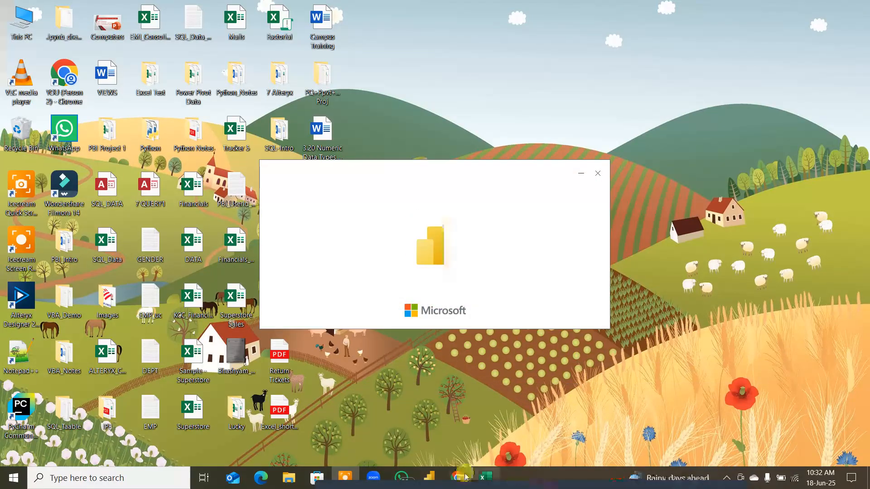
Admit the waiting person into the Google Meet call, making 11 participants, then show the desktop
mouse_move(455, 476)
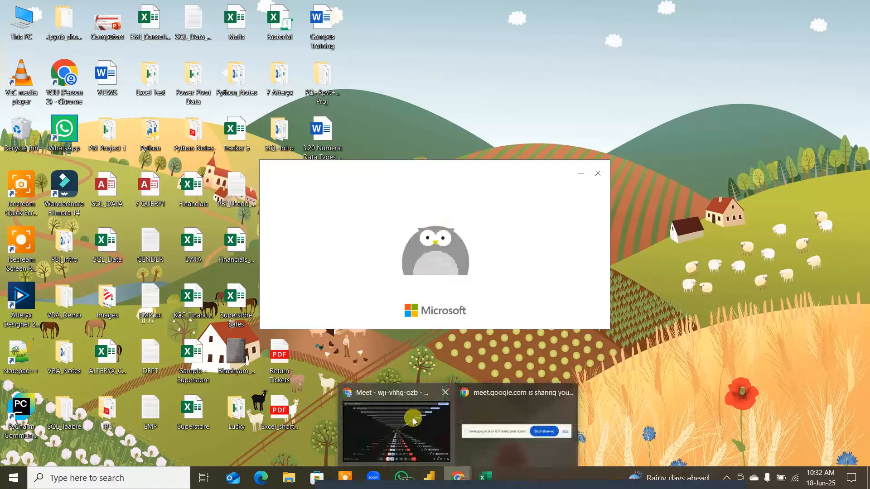
left_click(413, 421)
left_click(792, 426)
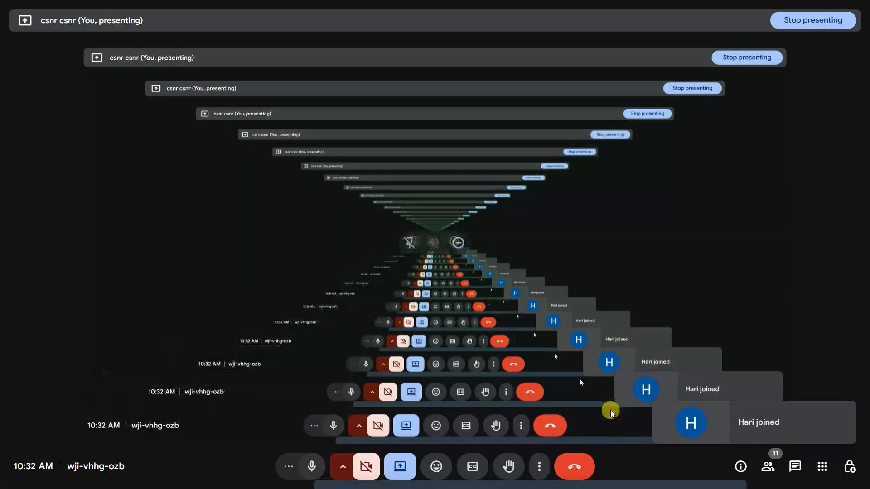
key("super+d")
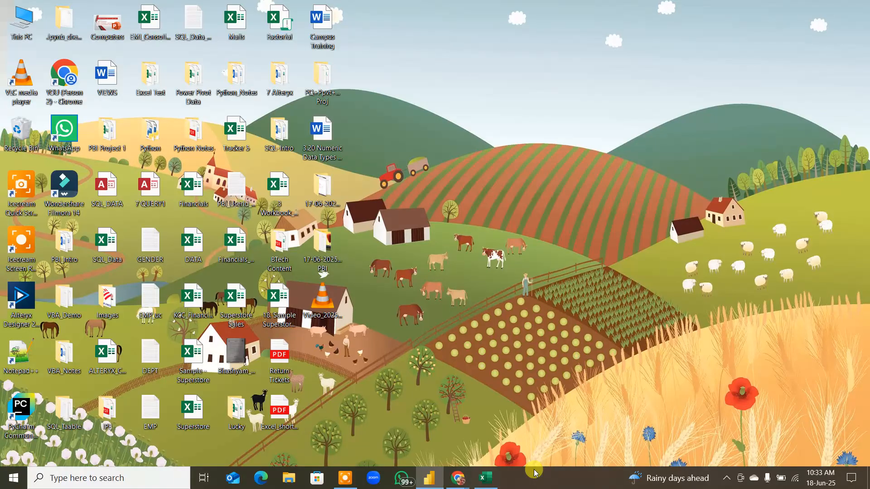
Mute one participant for everyone from Meet's People list, then return to the desktop
mouse_move(457, 477)
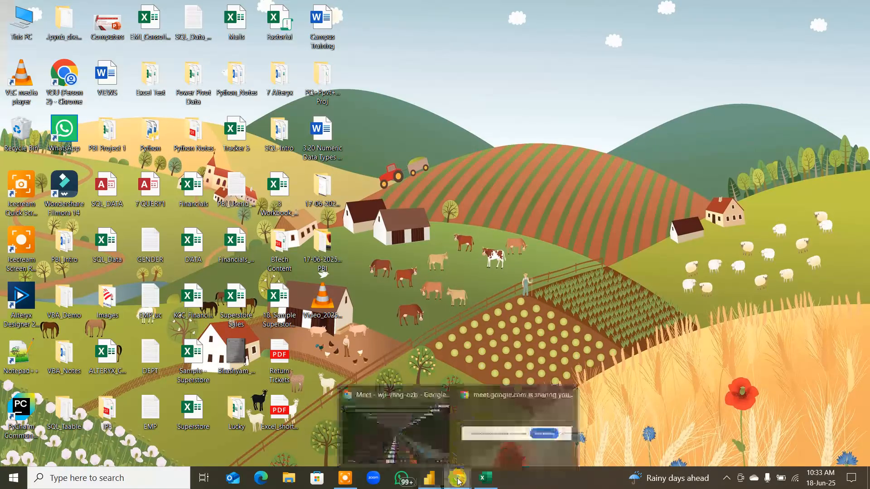
left_click(425, 442)
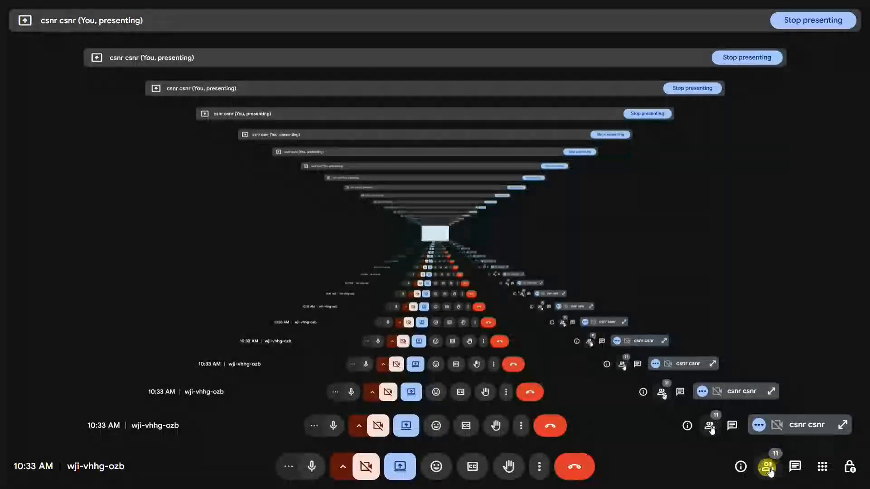
left_click(768, 468)
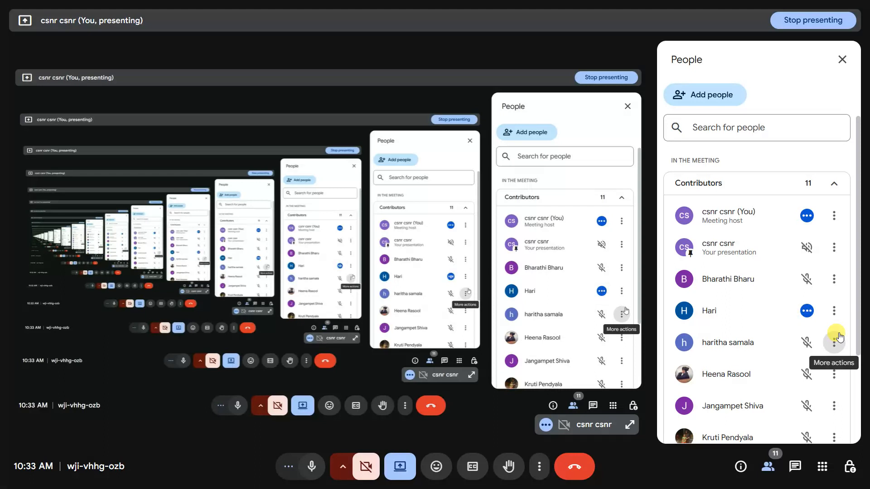
left_click(835, 311)
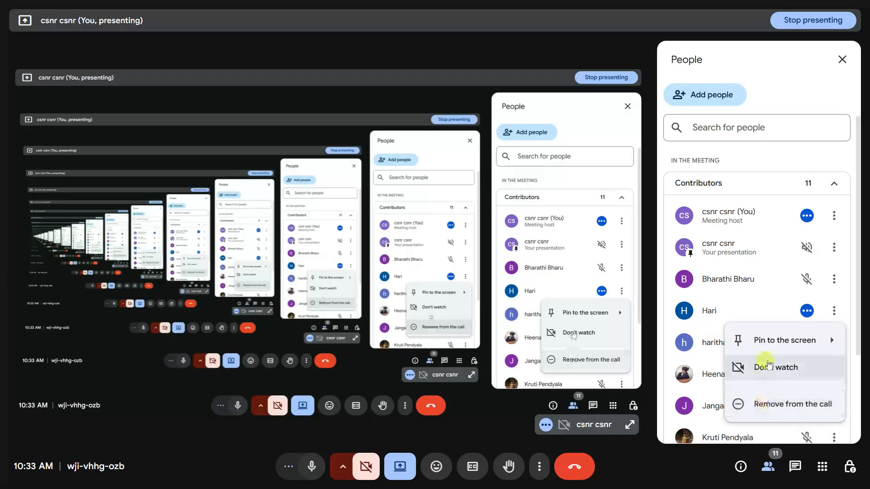
left_click(806, 312)
left_click(536, 274)
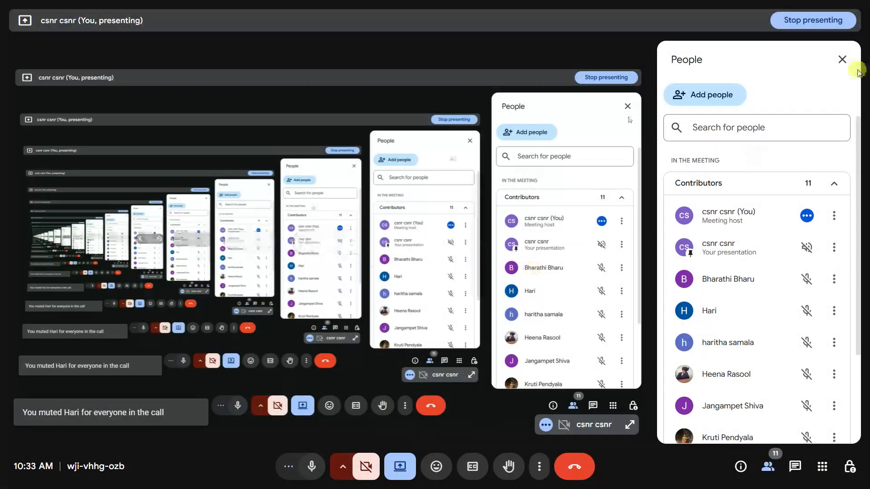
left_click(842, 60)
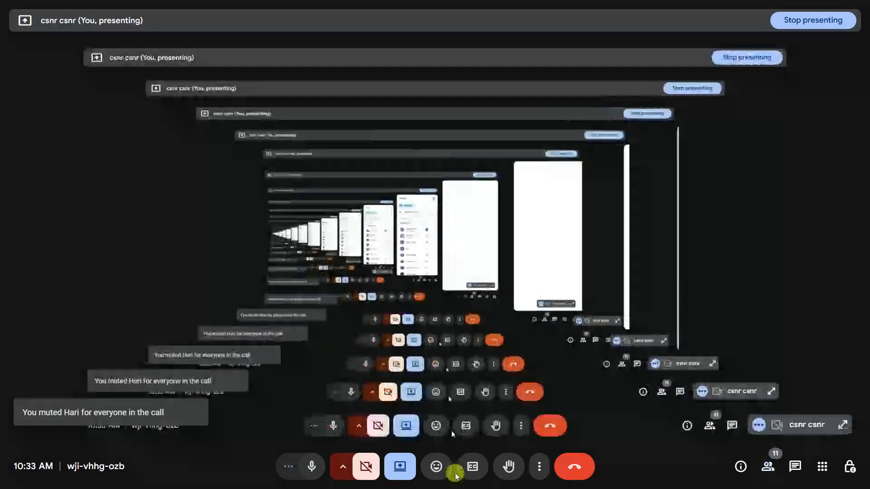
key("super+d")
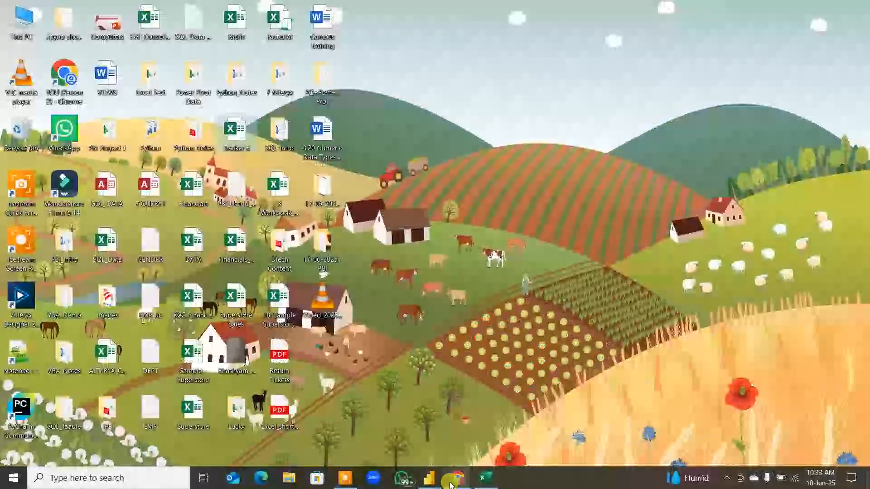
mouse_move(431, 485)
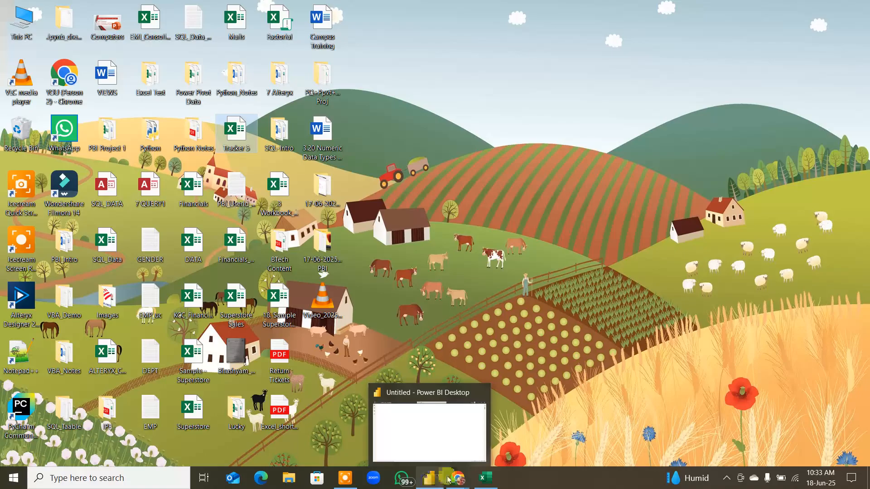
Create a new blank, untitled Power BI report on Page 1, then set it aside
left_click(486, 480)
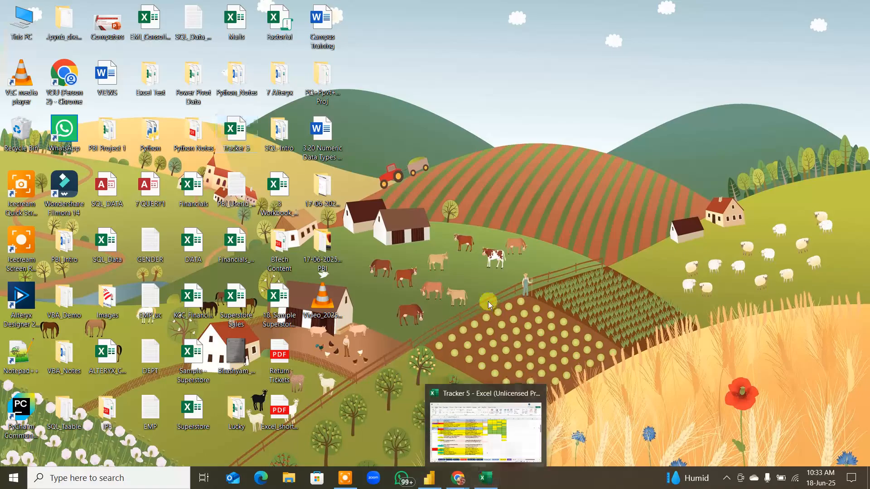
left_click(433, 478)
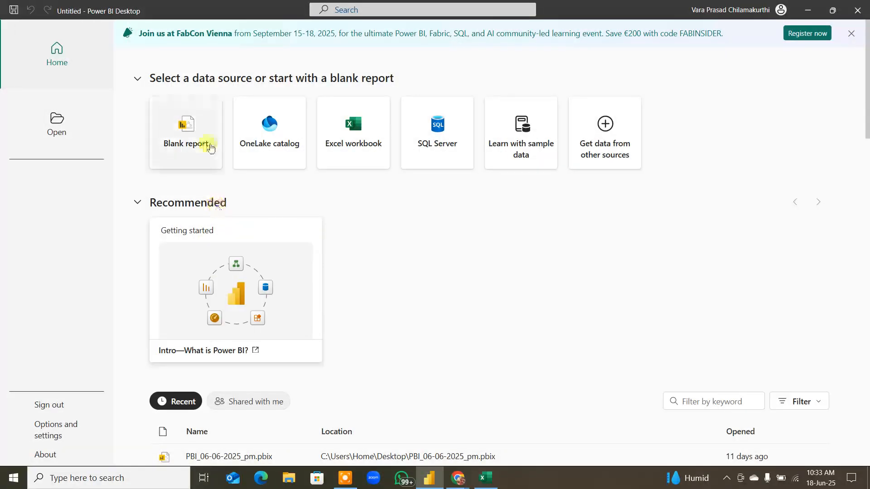
left_click(203, 135)
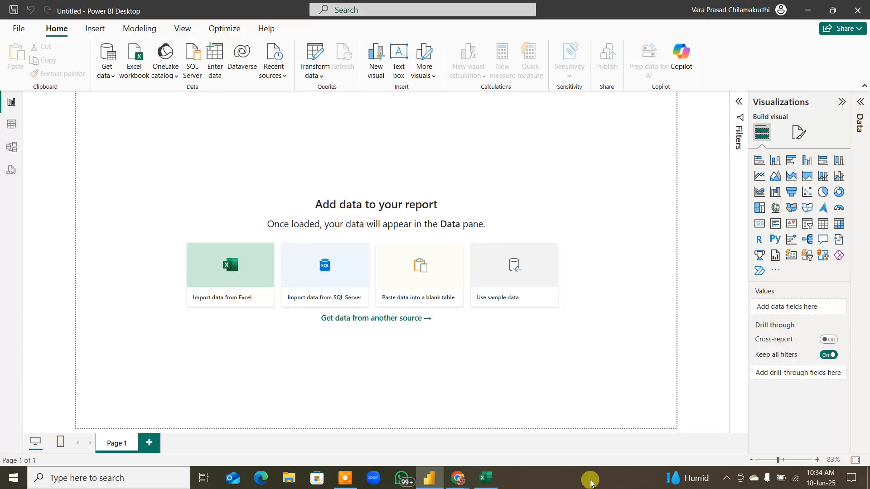
key("super+d")
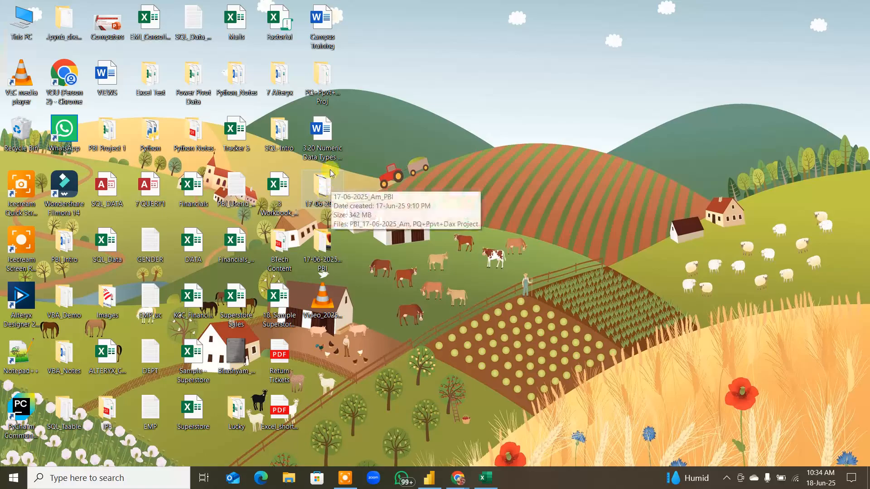
Open the PQ+Ppvt+Dax Proj brief in Notepad, widen it, and read the X- Electronics intro
double_click(325, 81)
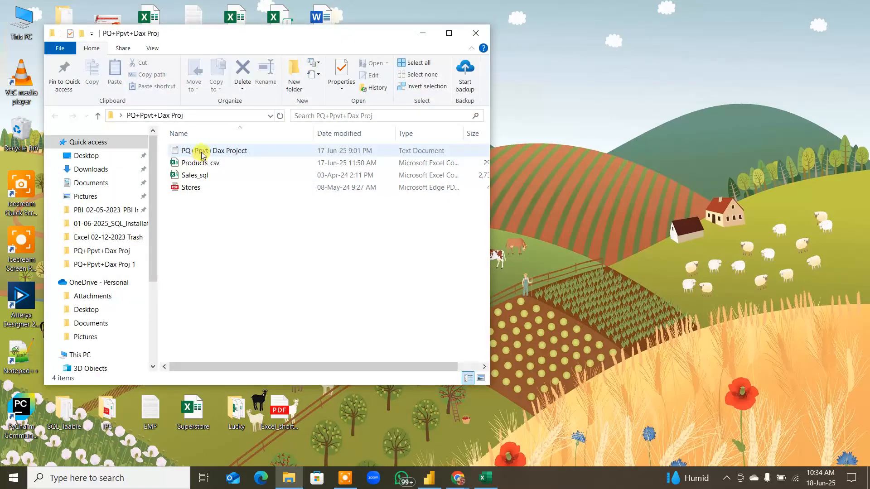
double_click(202, 152)
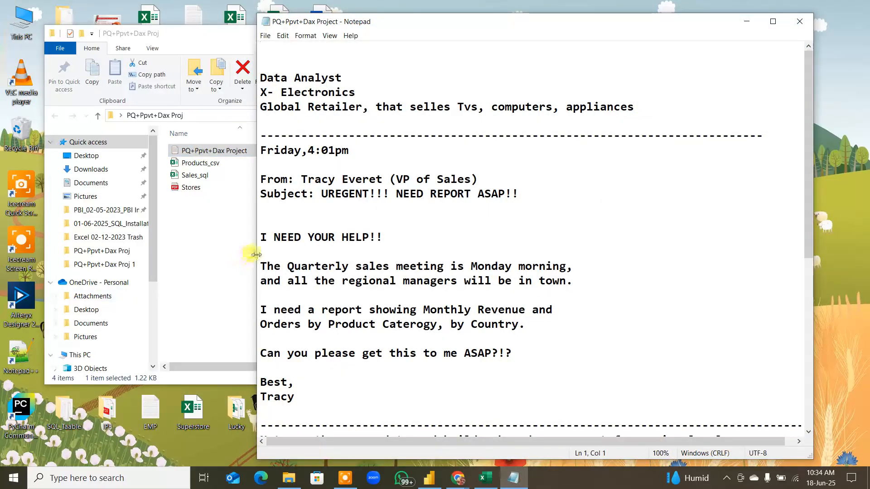
left_click_drag(257, 255, 208, 236)
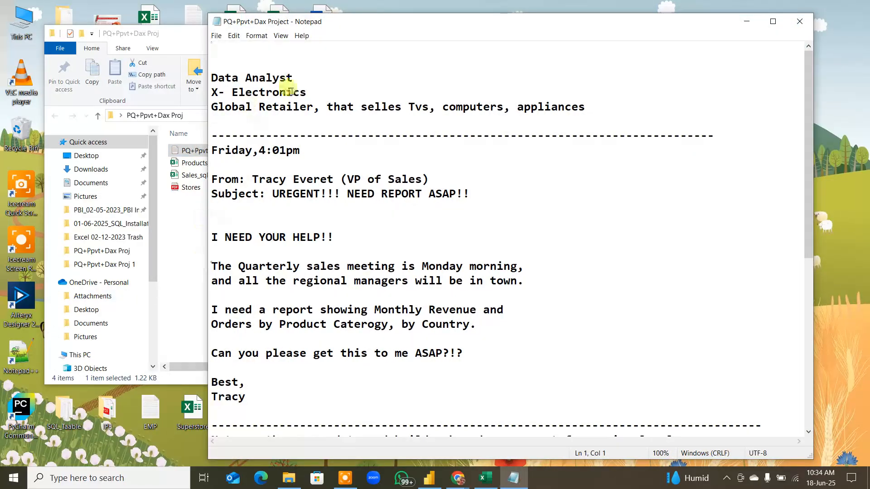
left_click_drag(312, 92, 411, 115)
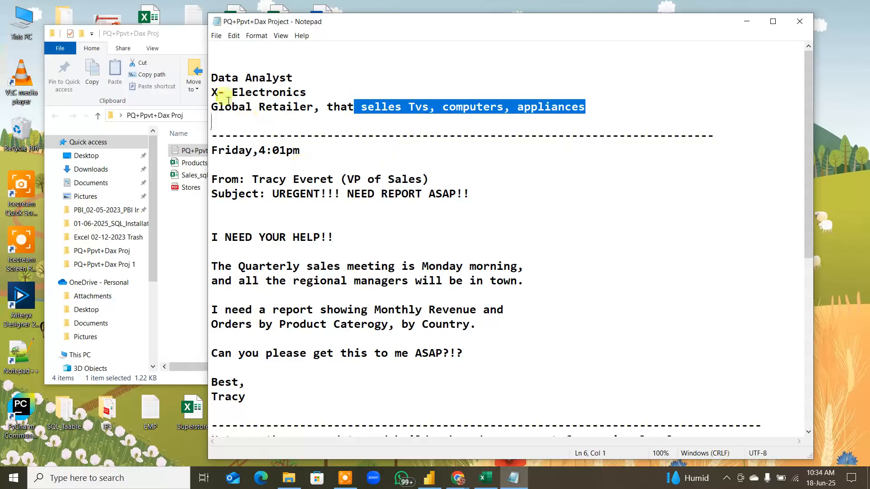
left_click_drag(218, 93, 429, 107)
left_click(368, 143)
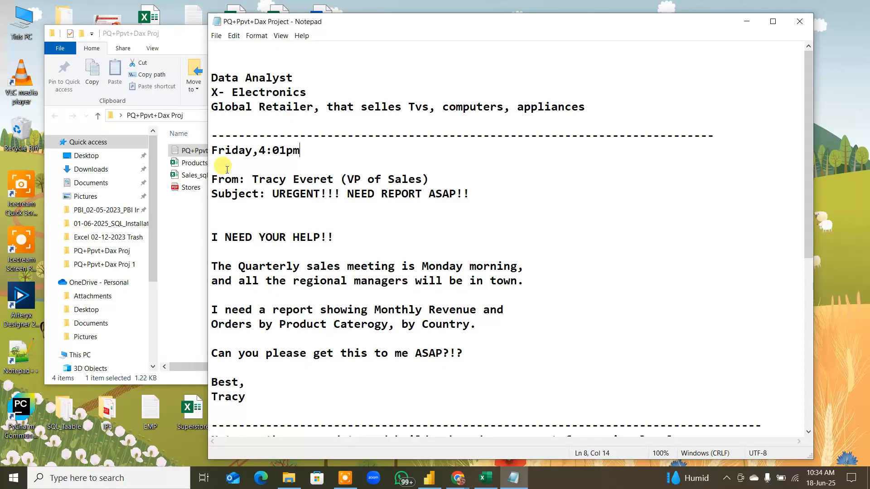
Read the email's Friday 4:01pm header, sender, subject and 'I NEED YOUR HELP!!' lines
left_click_drag(225, 150, 334, 159)
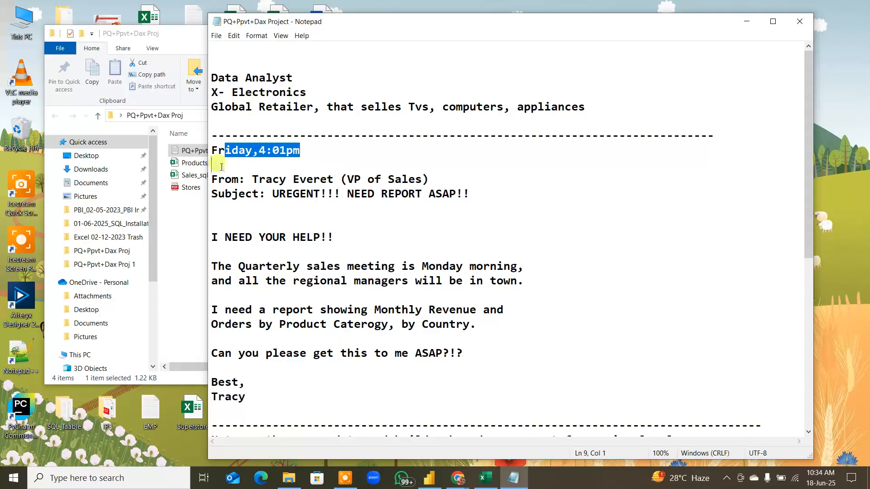
left_click_drag(219, 179, 196, 176)
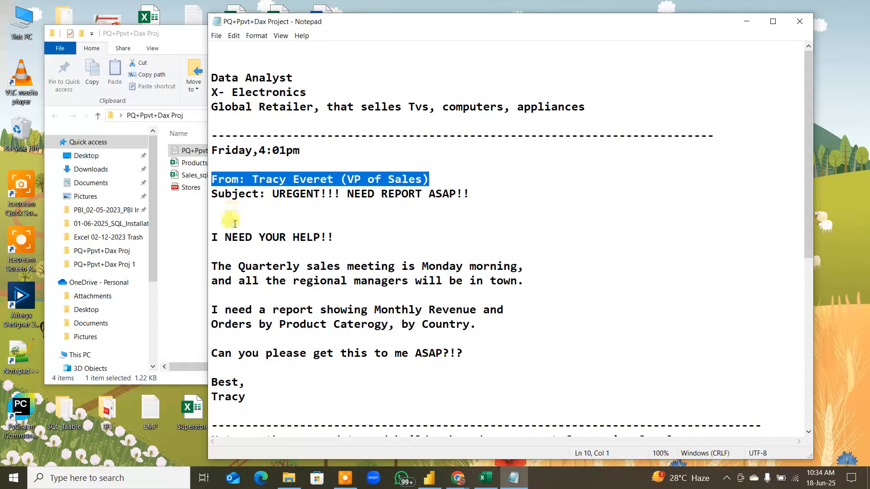
left_click_drag(212, 237, 383, 234)
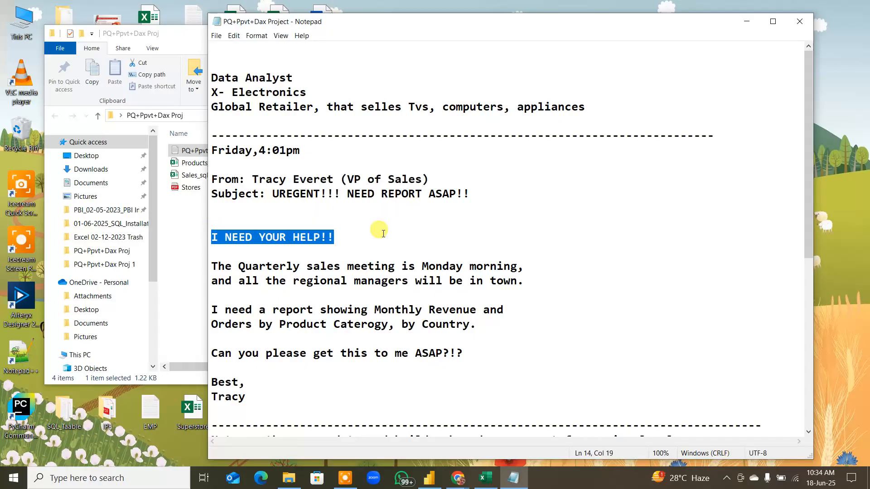
left_click_drag(212, 266, 333, 263)
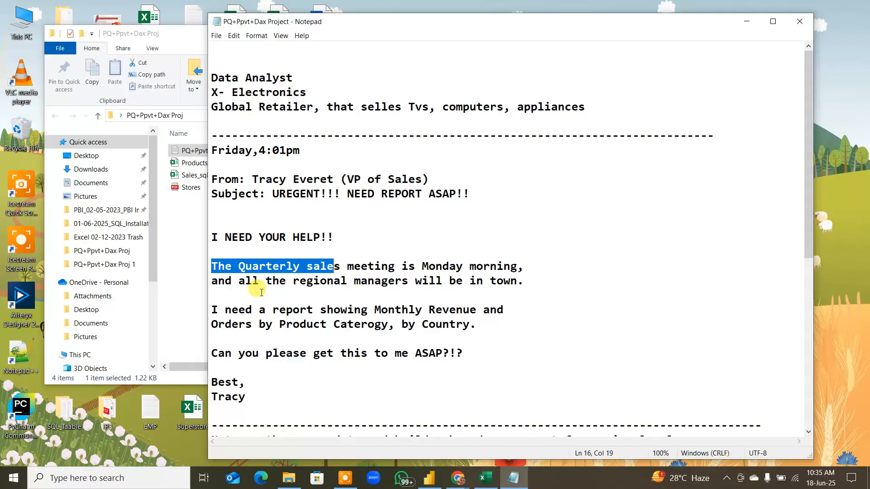
left_click_drag(368, 180, 211, 180)
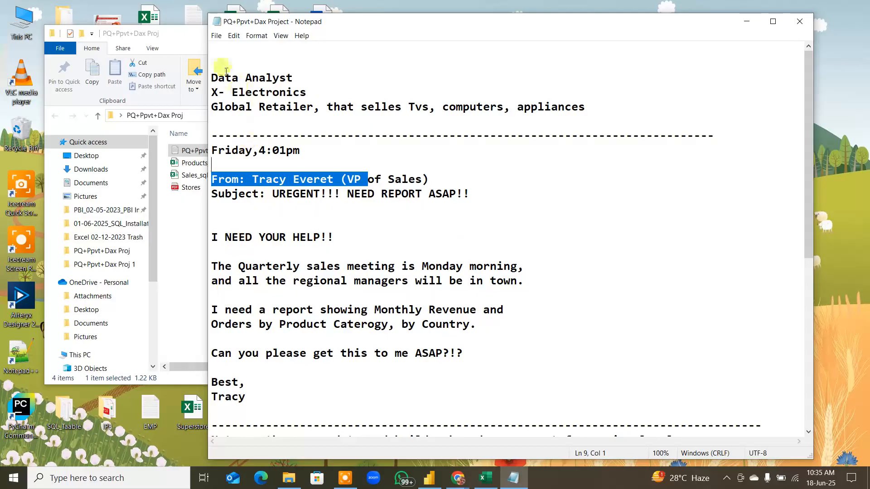
Highlight the requirement: Monthly Revenue and Orders by Product Category, by Country
left_click_drag(226, 71, 308, 82)
left_click_drag(218, 281, 279, 295)
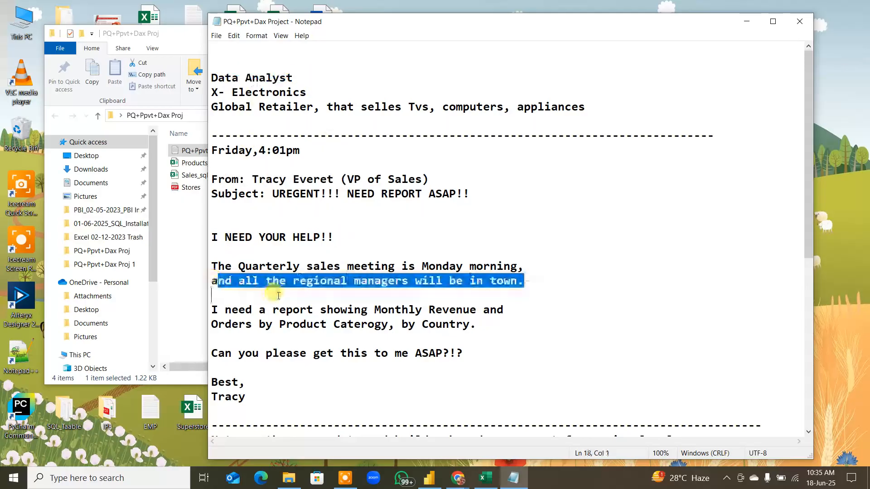
left_click_drag(218, 310, 375, 310)
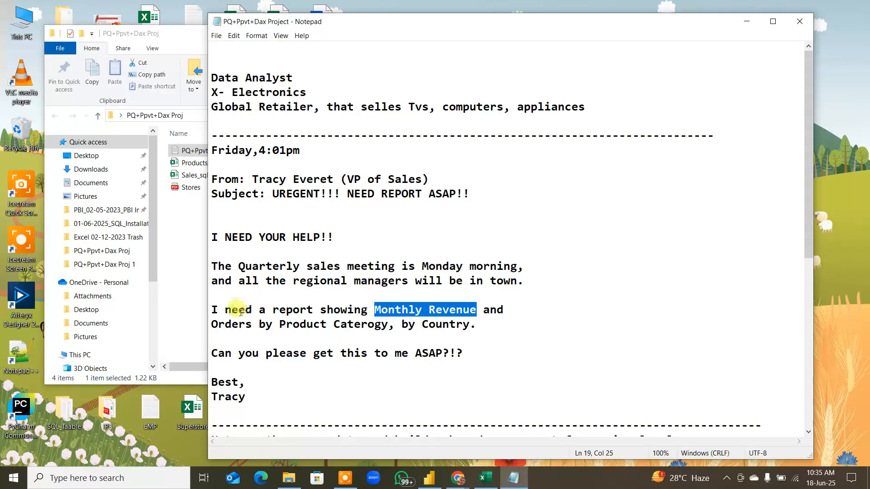
left_click_drag(212, 322, 388, 326)
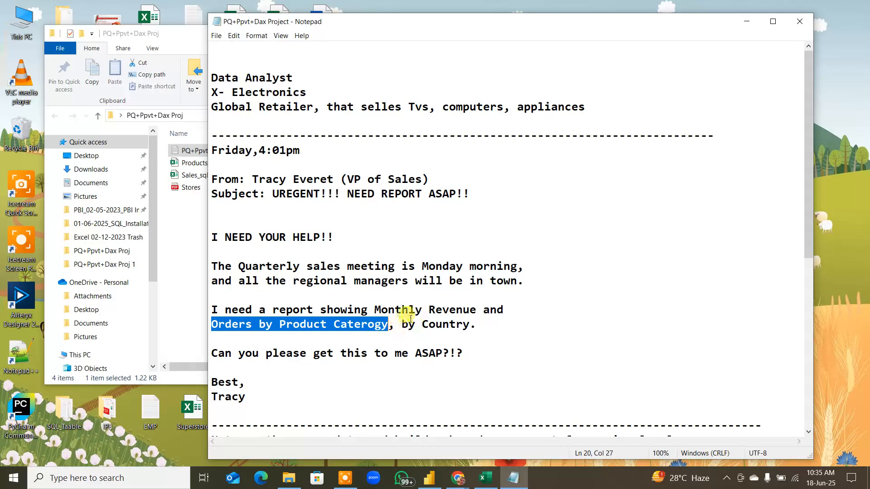
left_click_drag(399, 323, 484, 324)
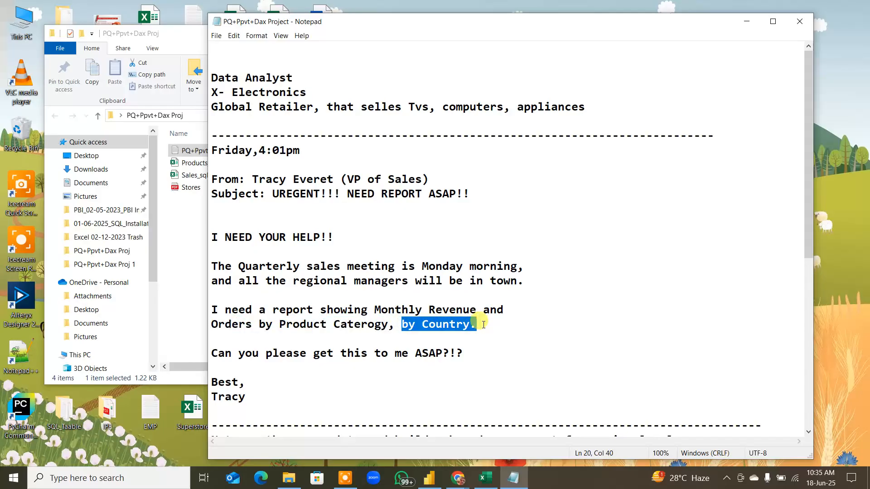
Read the email's closing request and the note about building the new report
scroll(483, 324, "down", 2)
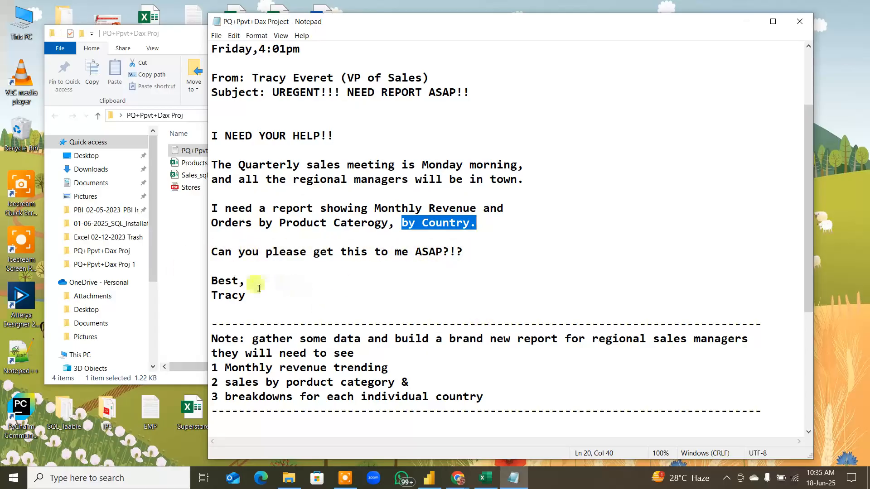
left_click_drag(258, 292, 211, 252)
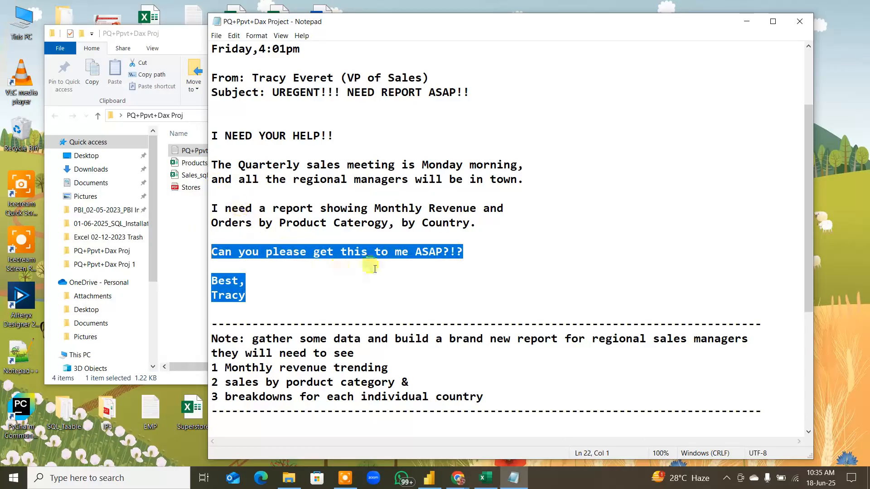
scroll(375, 268, "up", 3)
scroll(375, 269, "down", 3)
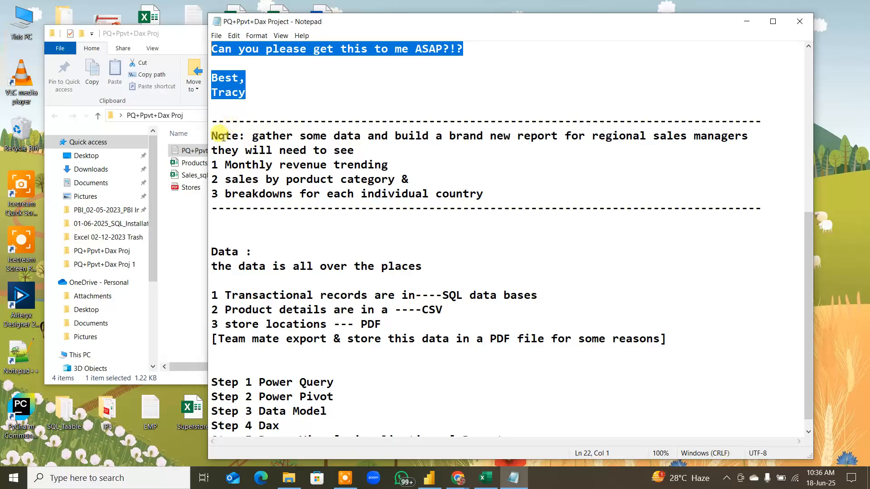
left_click(225, 136)
scroll(328, 133, "up", 5)
left_click_drag(301, 154, 451, 390)
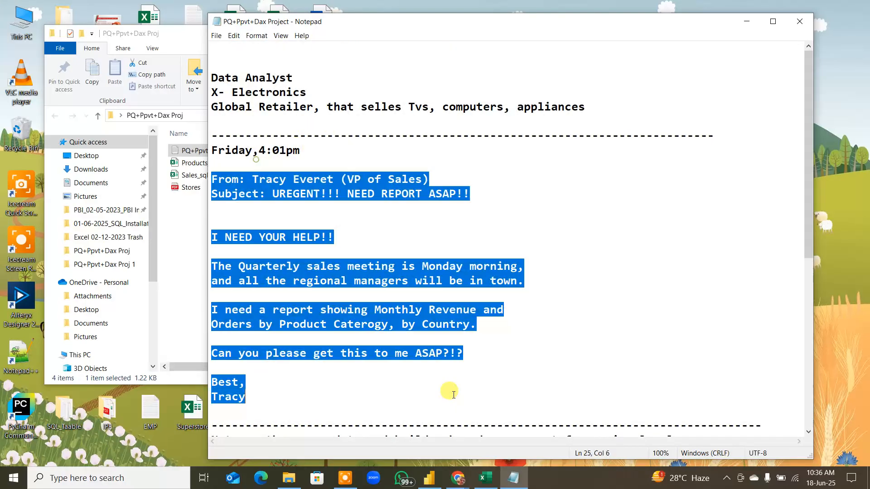
scroll(509, 287, "down", 5)
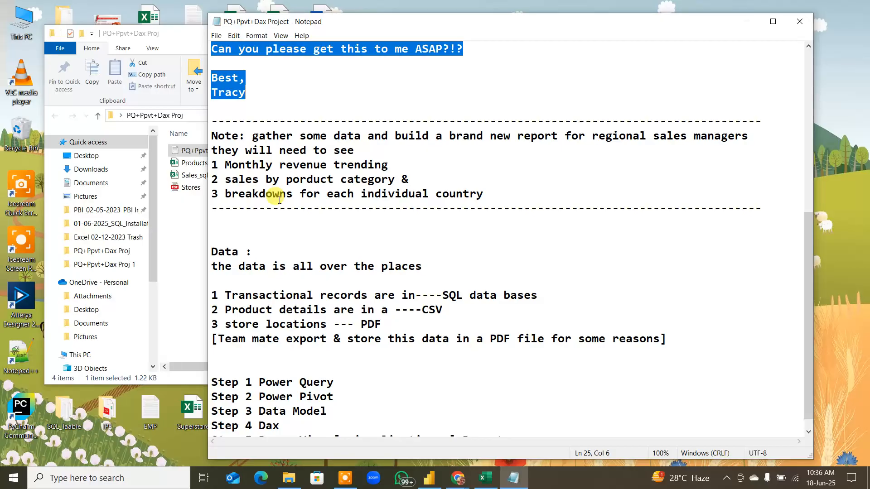
left_click_drag(246, 136, 546, 149)
left_click(423, 134)
left_click(544, 150)
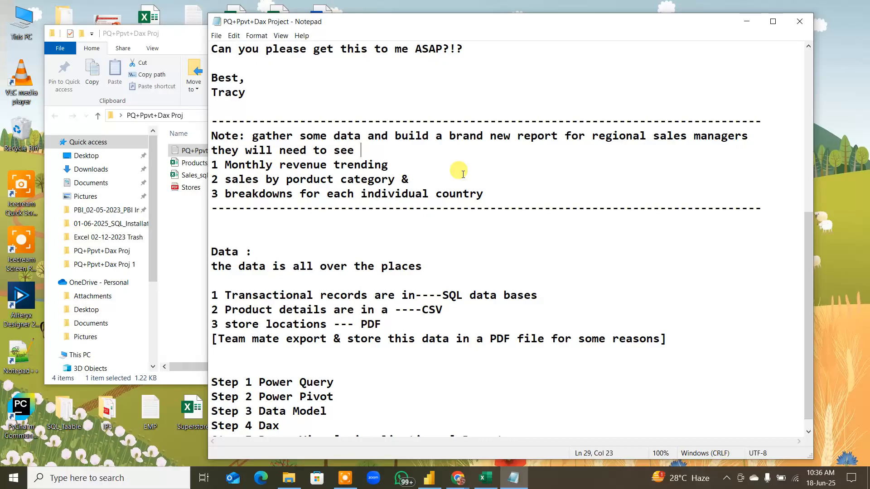
Admit another person into the Meet call, making 12, then bring the notes back
left_click(458, 478)
left_click(442, 455)
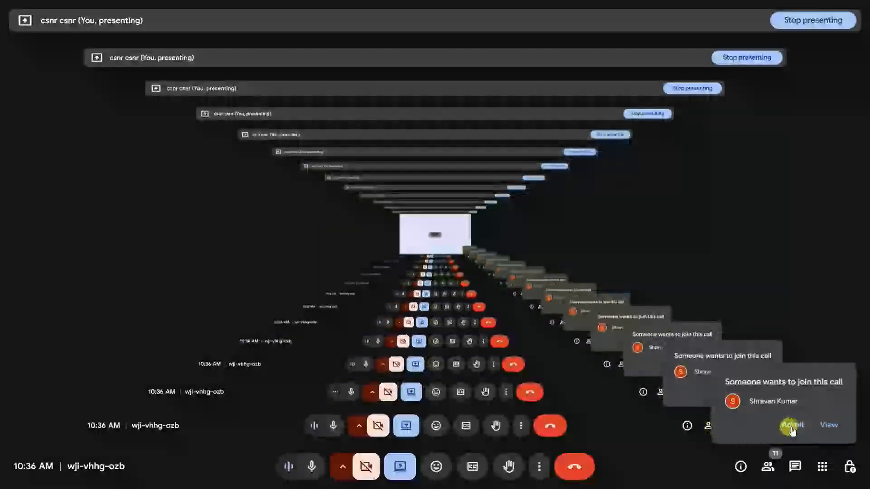
left_click(792, 429)
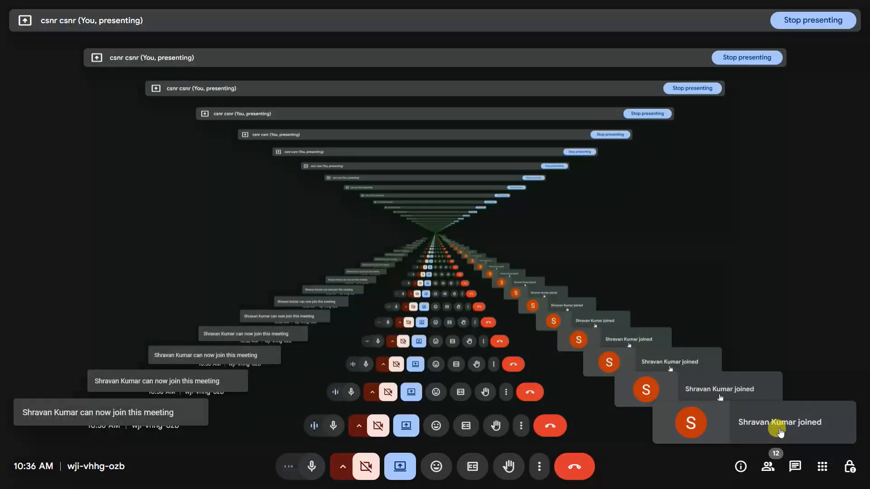
key("super+d")
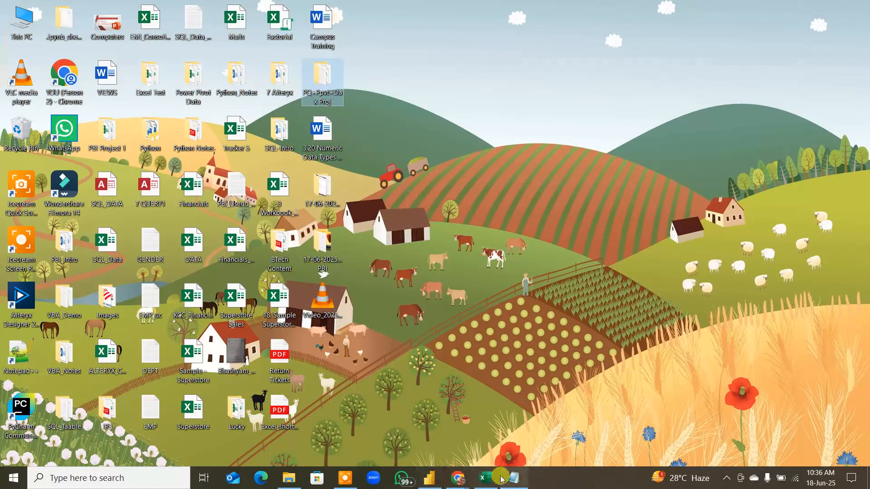
left_click(514, 478)
Review the Data section lines, picking out 'Transactional records are in SQL data bases'
scroll(245, 237, "down", 1)
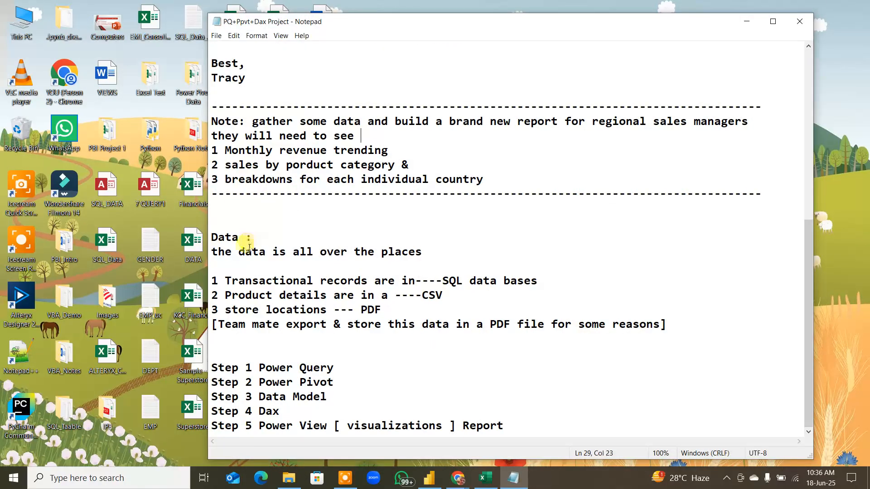
left_click_drag(212, 237, 445, 252)
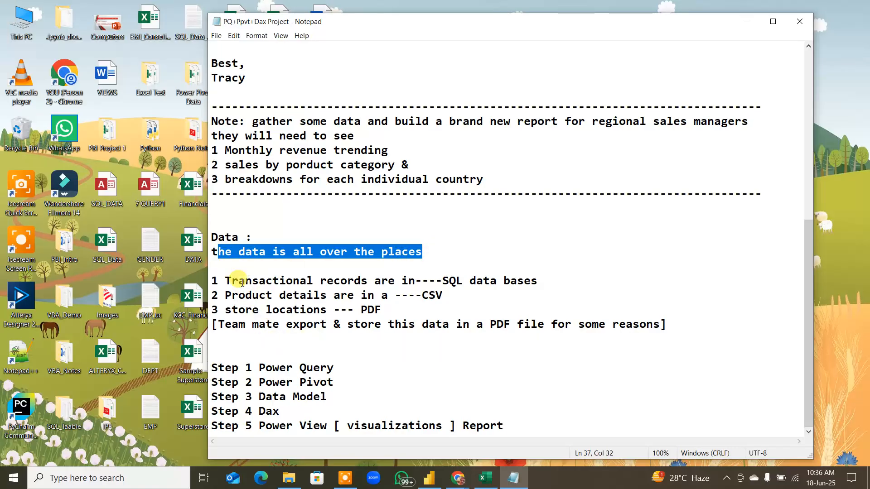
left_click_drag(225, 281, 357, 280)
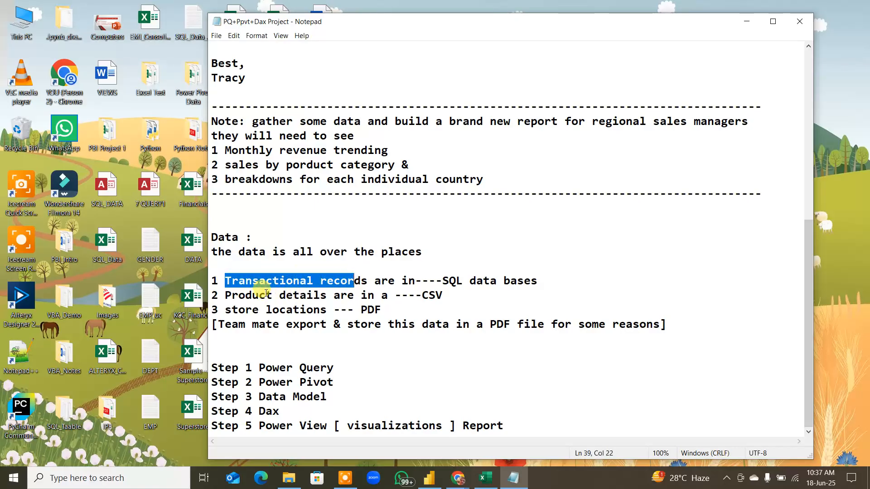
left_click_drag(423, 281, 223, 280)
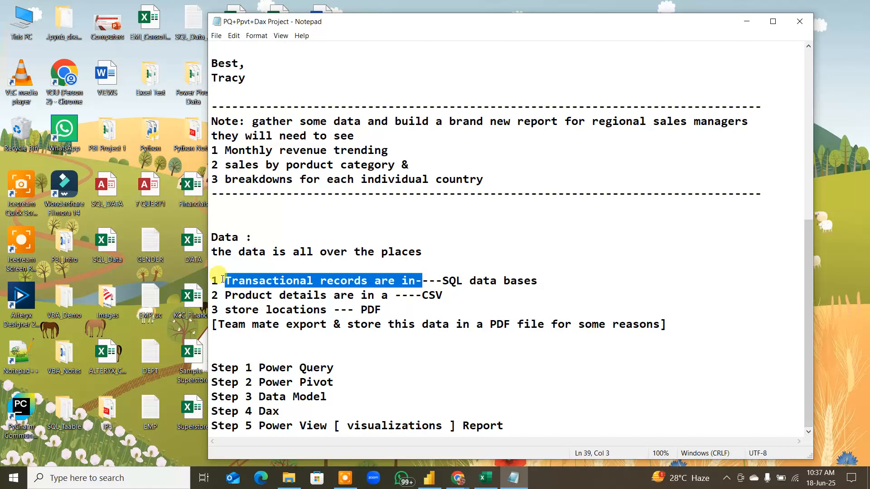
left_click_drag(441, 280, 539, 281)
Append ' | csv' after 'SQL data bases' on the transactional records line
left_click(549, 279)
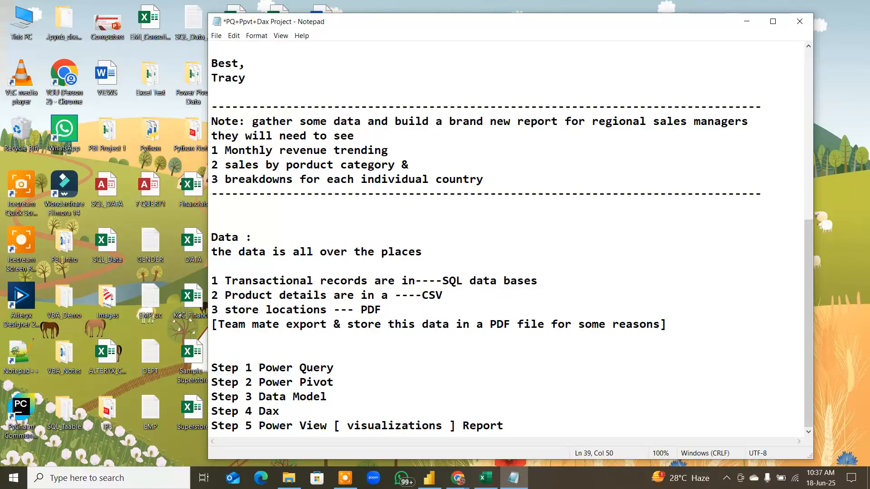
type("|")
type("csnr")
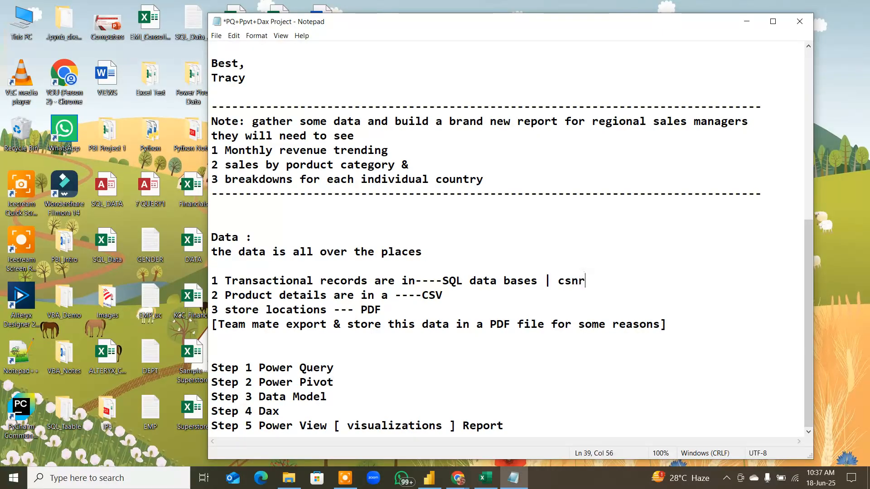
key("BackSpace")
key("BackSpace")
type("v")
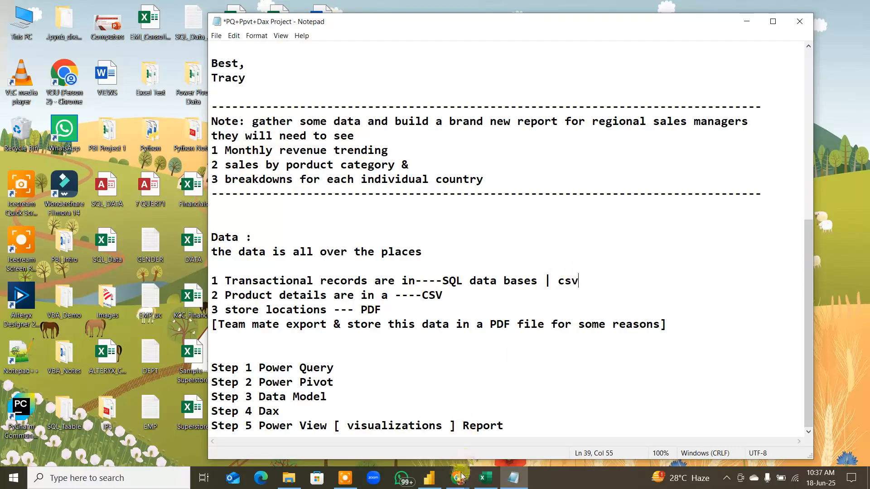
Admit a waiting Meet participant, then return to Notepad and check the added csv source
left_click(449, 434)
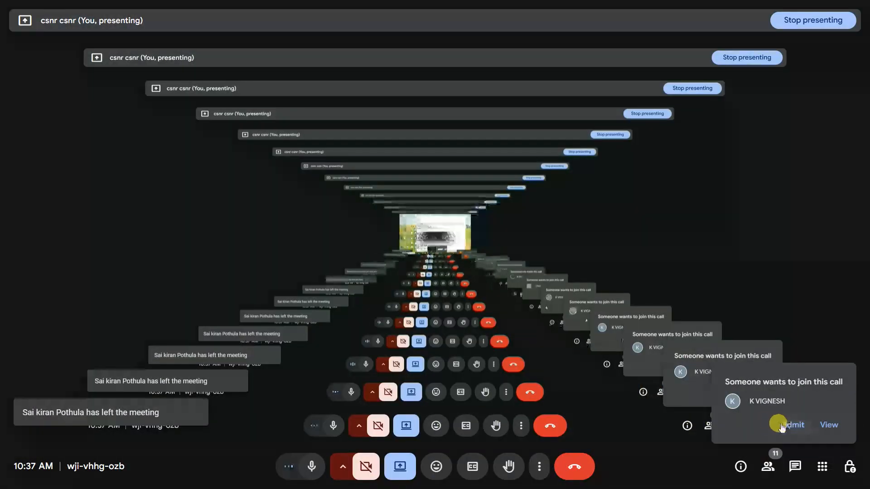
left_click(780, 425)
key("super+d")
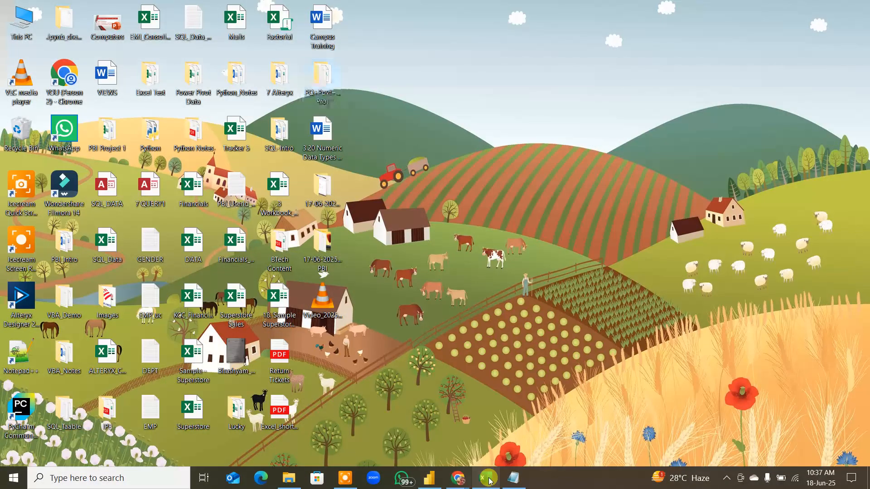
left_click(490, 481)
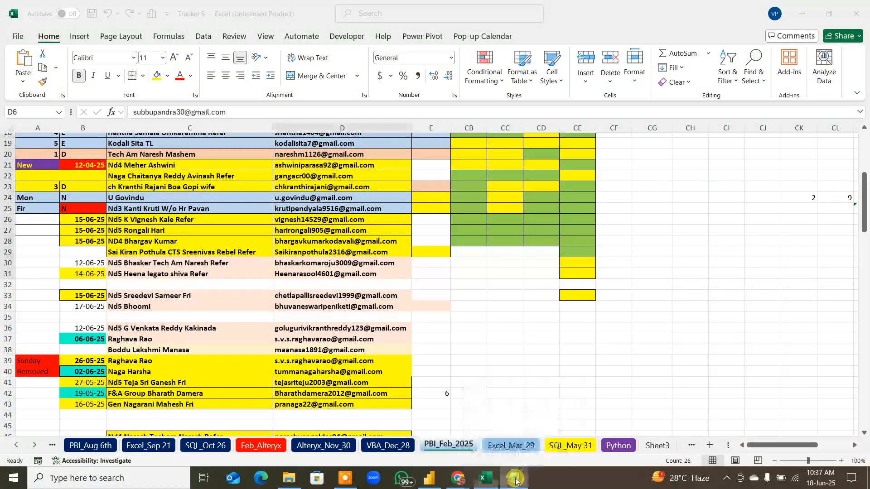
left_click(516, 481)
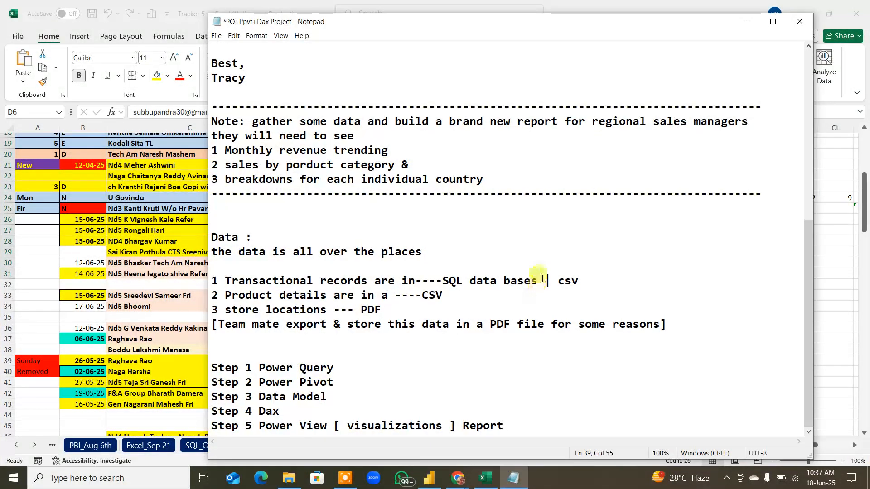
left_click_drag(545, 280, 422, 278)
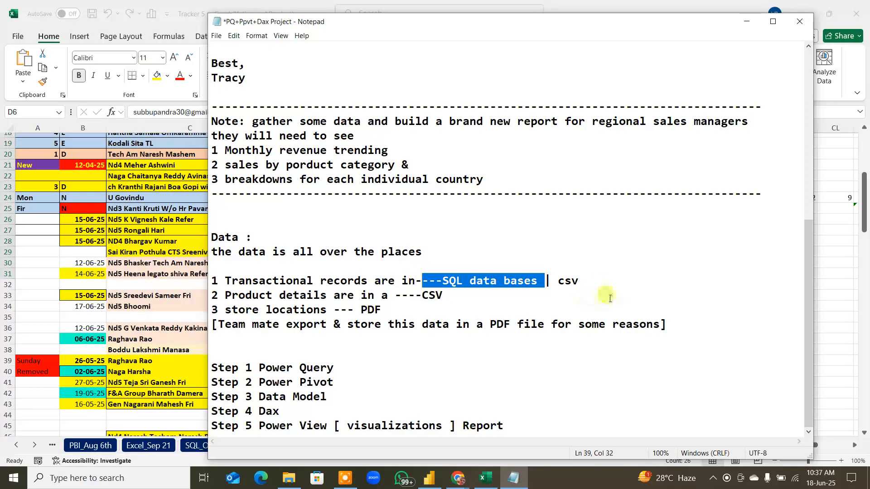
left_click_drag(580, 280, 549, 279)
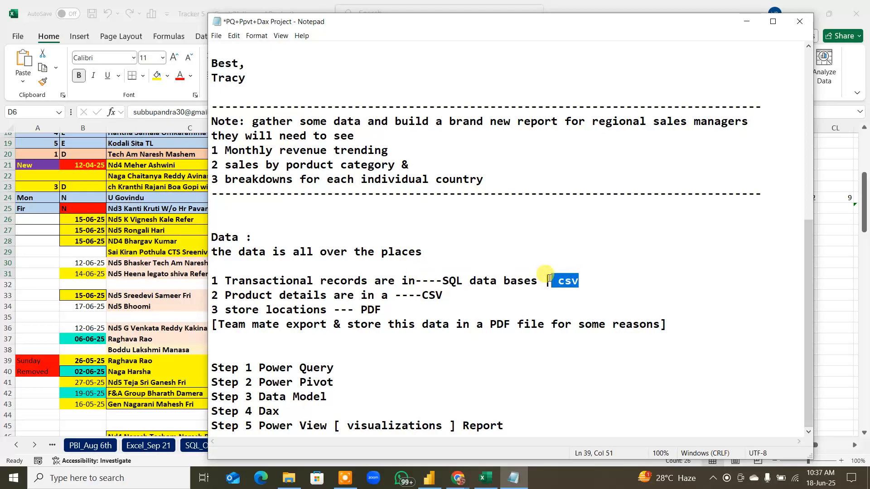
left_click(458, 477)
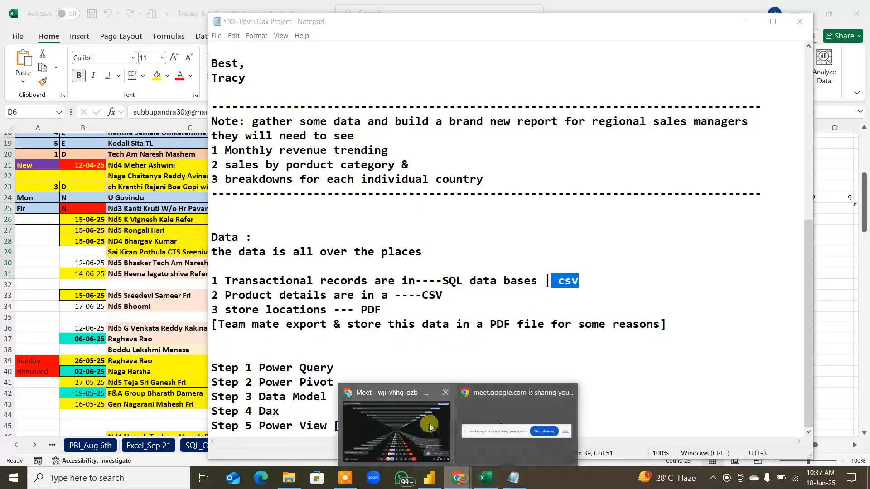
Admit two more waiting people into the Meet call and bring the Notepad brief back
left_click(430, 427)
left_click(792, 425)
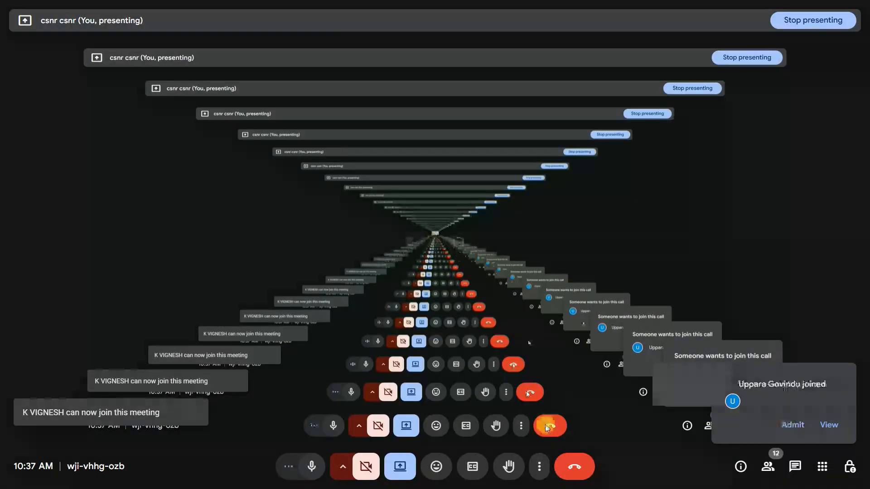
key("super+d")
mouse_move(466, 480)
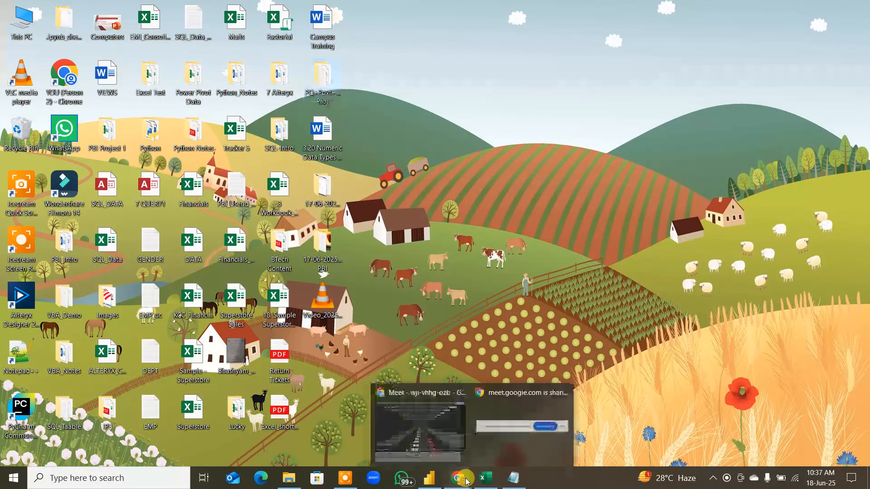
left_click(421, 428)
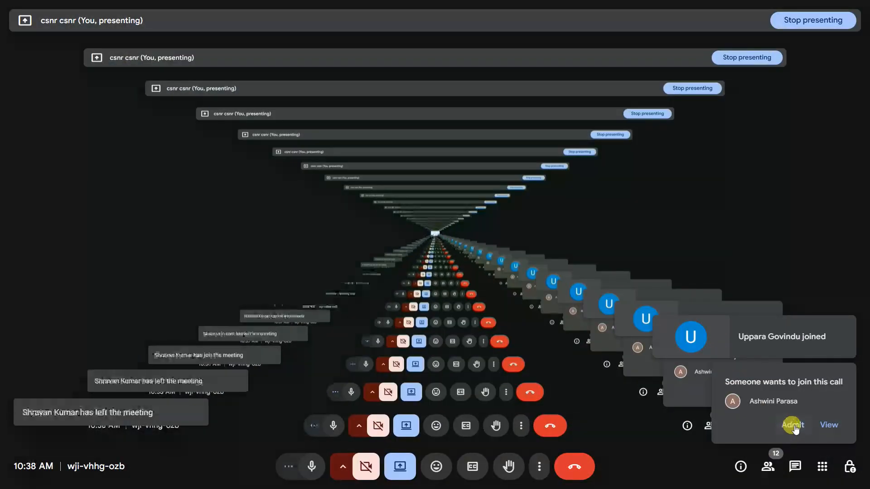
left_click(792, 425)
key("super+d")
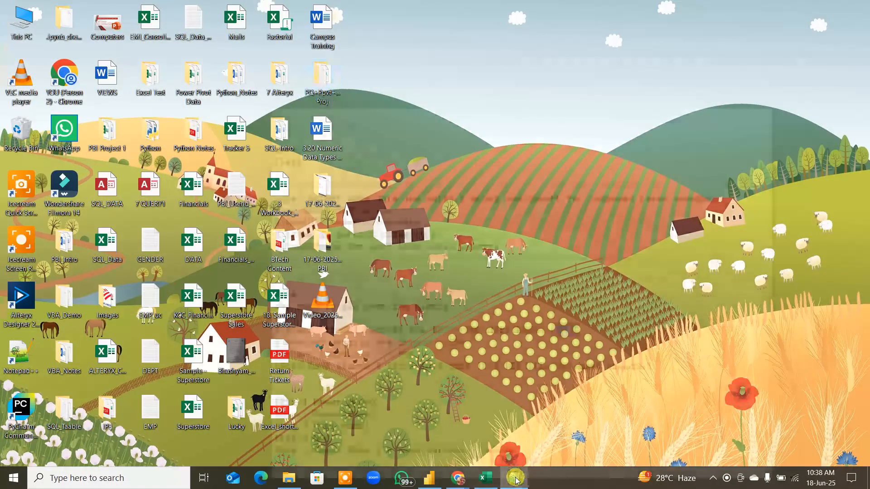
left_click(513, 478)
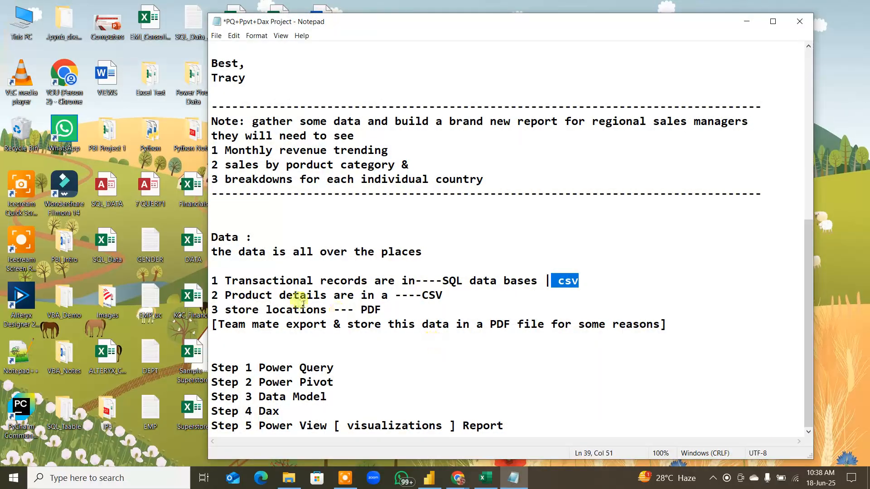
left_click_drag(225, 280, 589, 280)
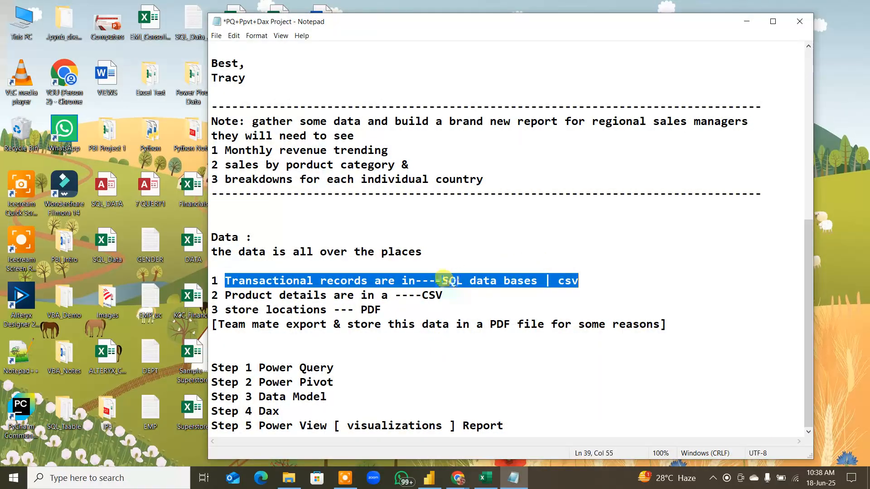
left_click_drag(443, 281, 489, 280)
left_click_drag(422, 281, 224, 273)
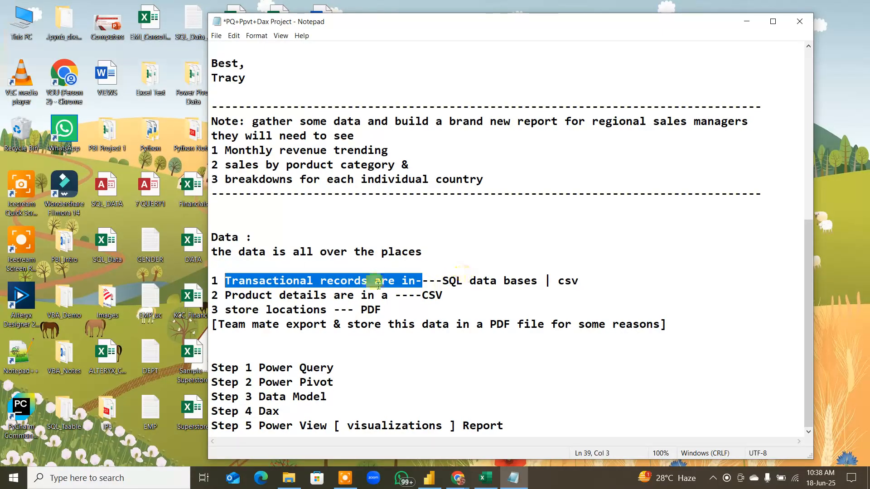
left_click_drag(429, 281, 584, 287)
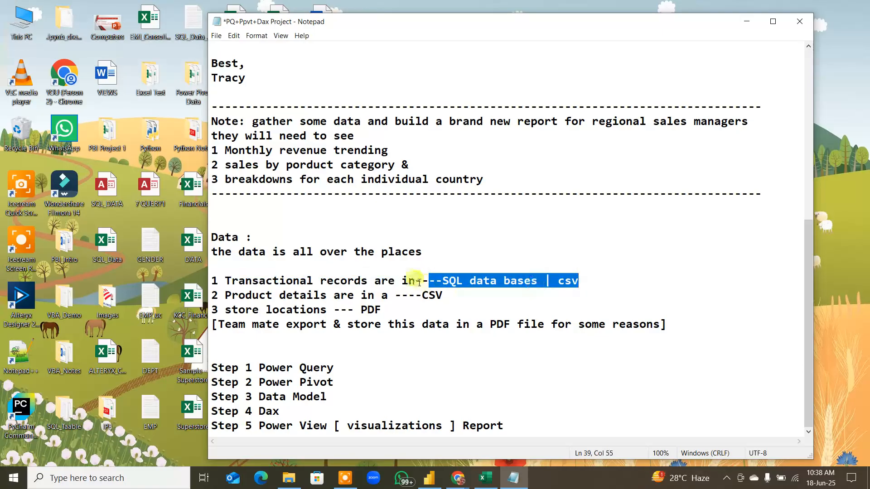
left_click_drag(415, 281, 226, 278)
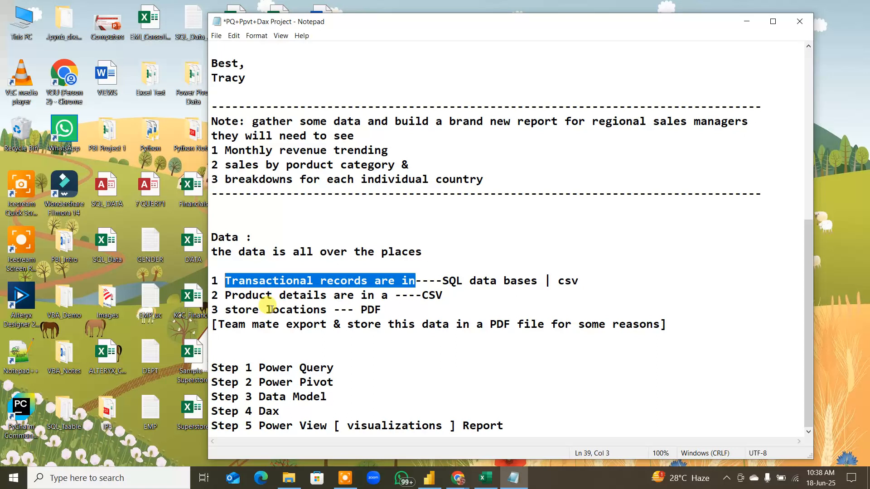
left_click(224, 290)
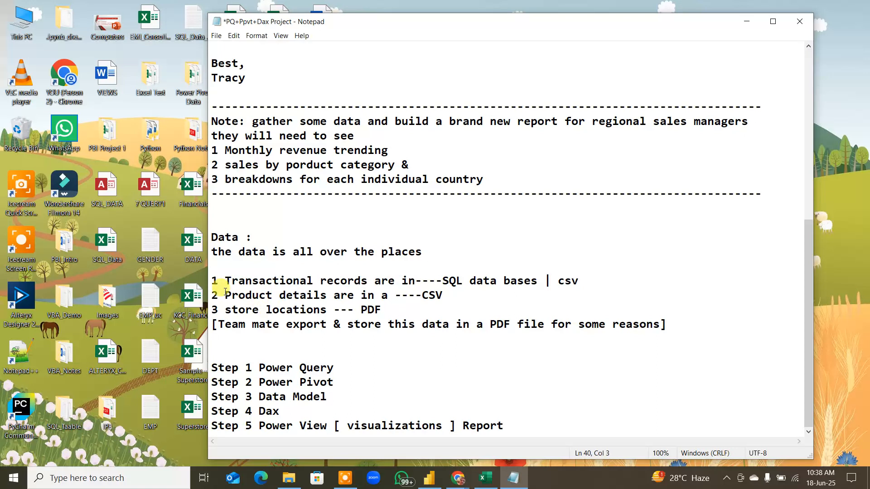
left_click_drag(230, 280, 571, 280)
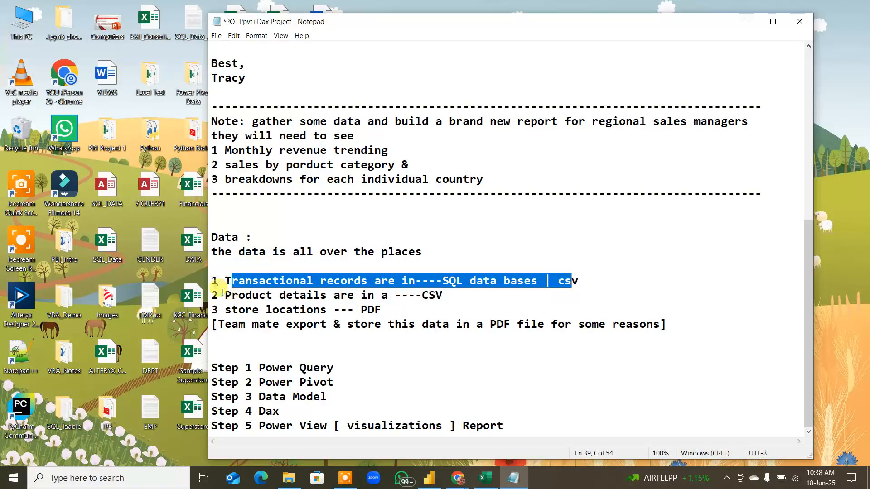
left_click_drag(225, 295, 442, 295)
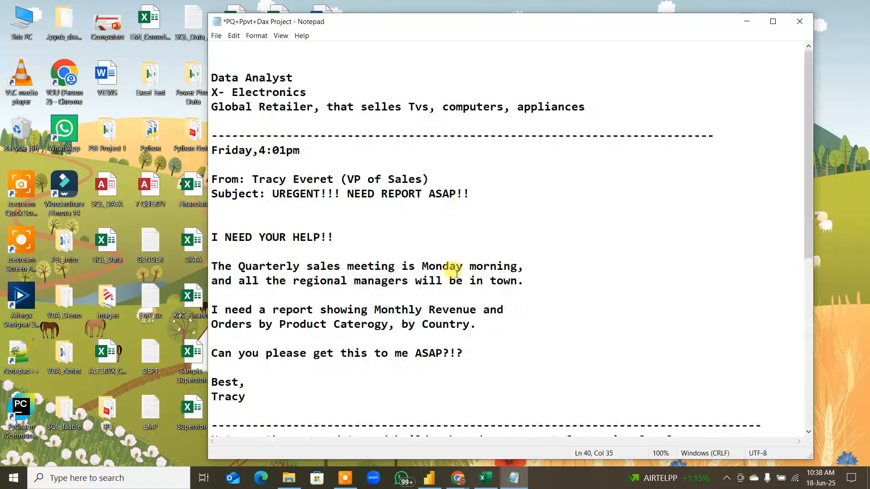
Scroll to the Data section and highlight the Product details CSV source
scroll(449, 272, "up", 10)
left_click_drag(228, 105, 637, 103)
scroll(421, 235, "down", 7)
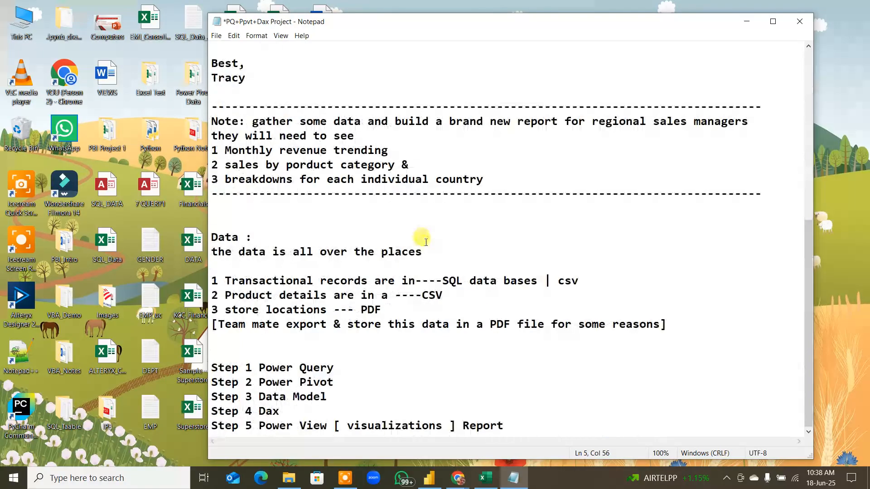
scroll(385, 279, "up", 2)
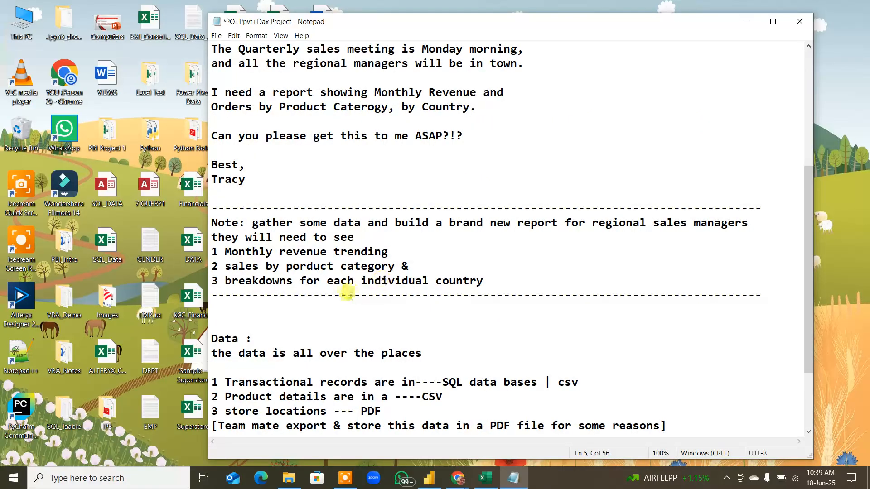
scroll(349, 290, "down", 2)
left_click_drag(223, 296, 461, 298)
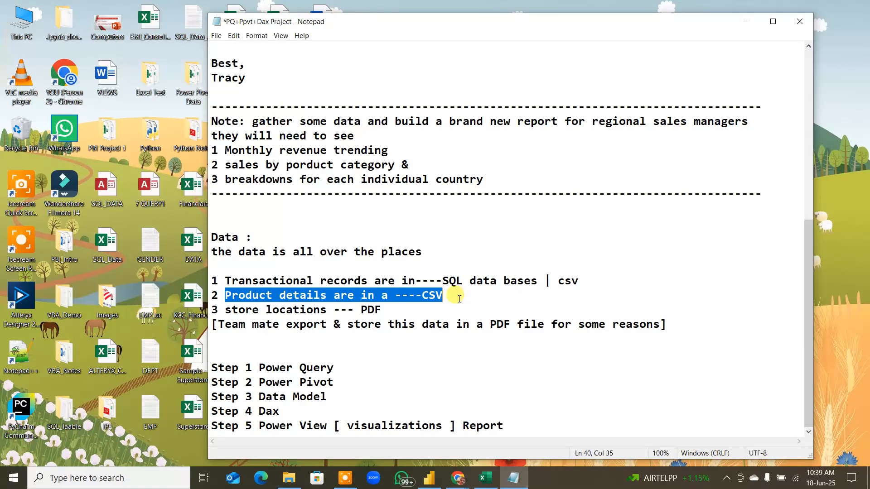
left_click_drag(459, 299, 370, 290)
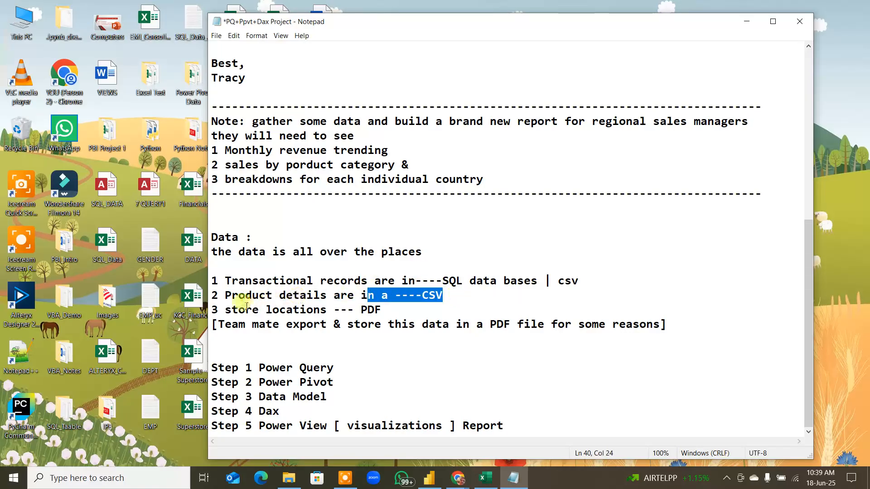
Highlight the store locations PDF source and begin a red box with the screen pen
left_click_drag(225, 310, 328, 310)
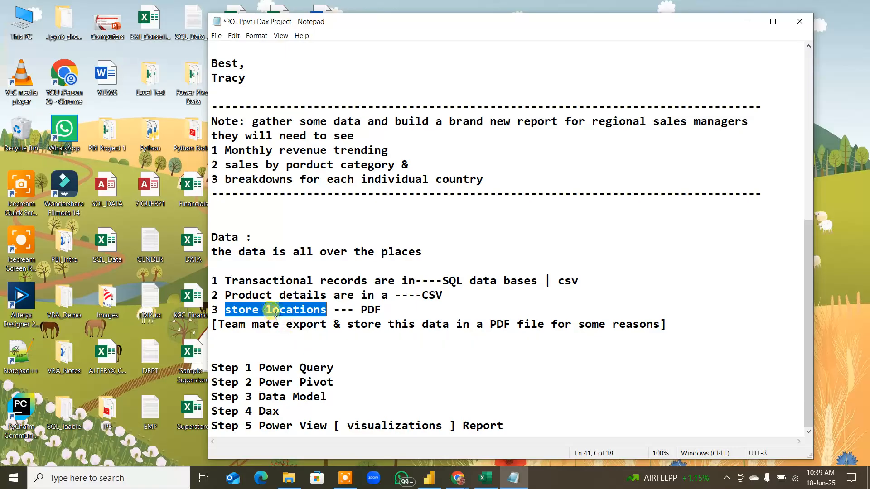
left_click_drag(261, 311, 391, 310)
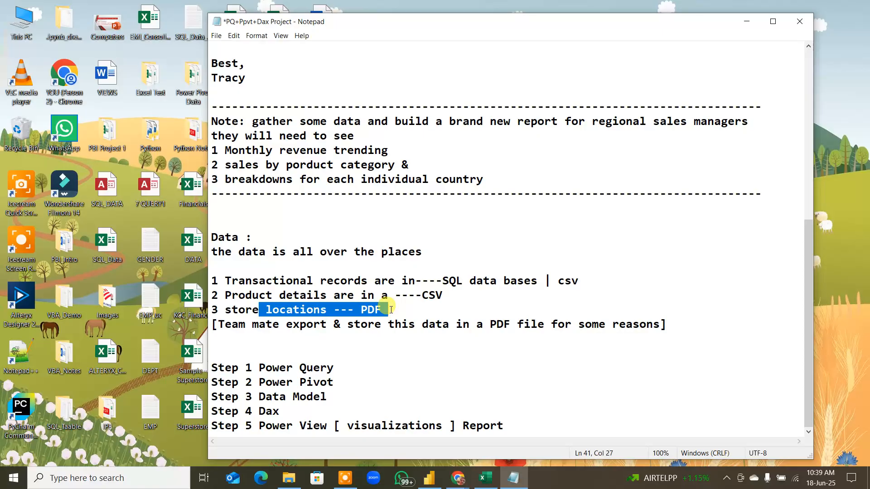
key("F9")
left_click_drag(505, 189, 509, 253)
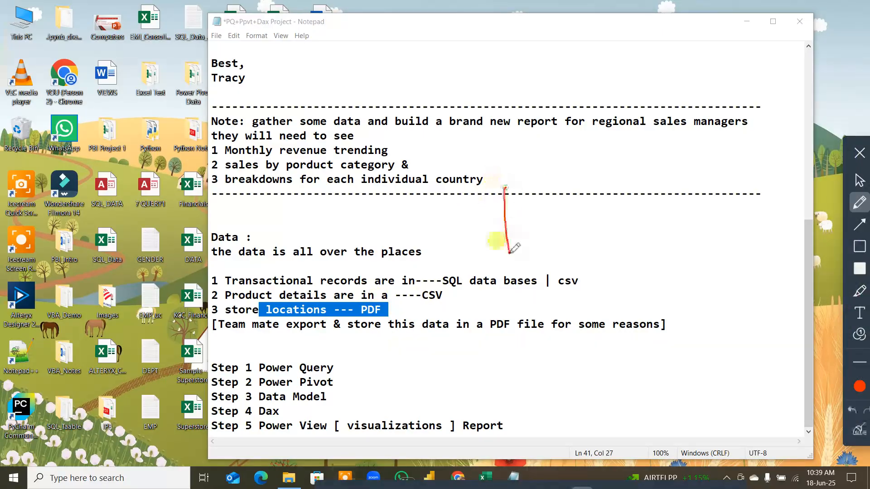
Draw three red boxes over the notes labelled SQL|CSV, P CSV and S PDF
mouse_move(504, 188)
left_mouse_down()
mouse_move(553, 176)
mouse_move(564, 229)
mouse_move(504, 252)
left_mouse_up()
mouse_move(611, 59)
left_mouse_down()
mouse_move(612, 129)
mouse_move(704, 91)
mouse_move(612, 129)
left_mouse_up()
mouse_move(723, 152)
left_mouse_down()
mouse_move(737, 241)
mouse_move(769, 150)
mouse_move(782, 218)
mouse_move(753, 234)
left_mouse_up()
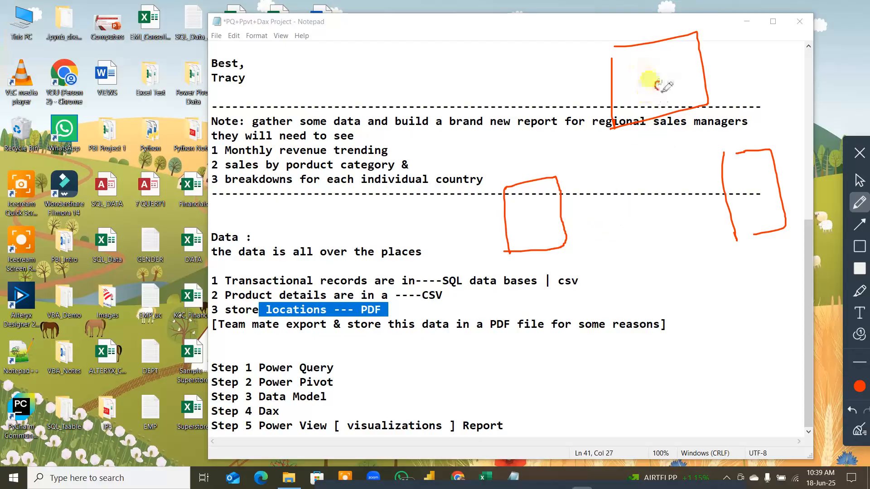
mouse_move(659, 82)
left_mouse_down()
mouse_move(662, 95)
mouse_move(675, 79)
mouse_move(732, 82)
left_mouse_up()
mouse_move(752, 51)
left_mouse_down()
mouse_move(754, 61)
mouse_move(791, 36)
left_mouse_up()
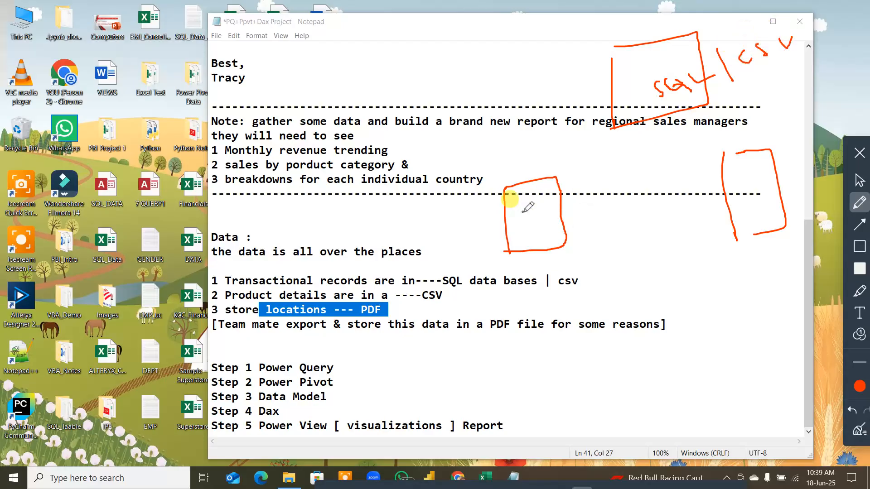
mouse_move(520, 218)
left_mouse_down()
mouse_move(521, 235)
mouse_move(528, 225)
left_mouse_up()
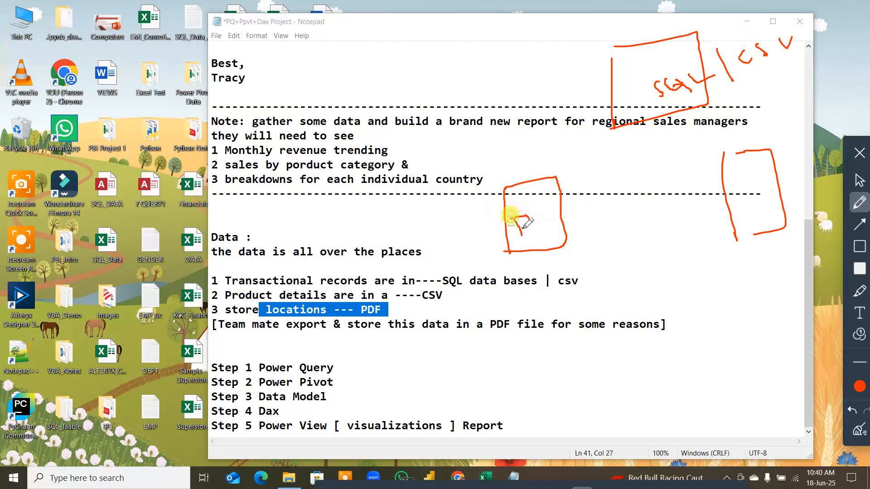
mouse_move(570, 206)
left_mouse_down()
mouse_move(584, 213)
mouse_move(611, 190)
left_mouse_up()
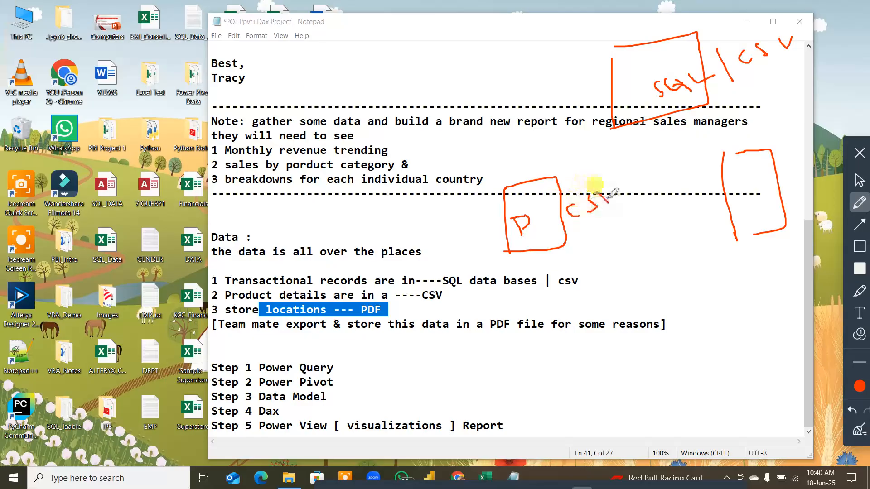
mouse_move(738, 254)
left_mouse_down()
mouse_move(743, 272)
mouse_move(746, 261)
mouse_move(787, 260)
mouse_move(786, 244)
left_mouse_up()
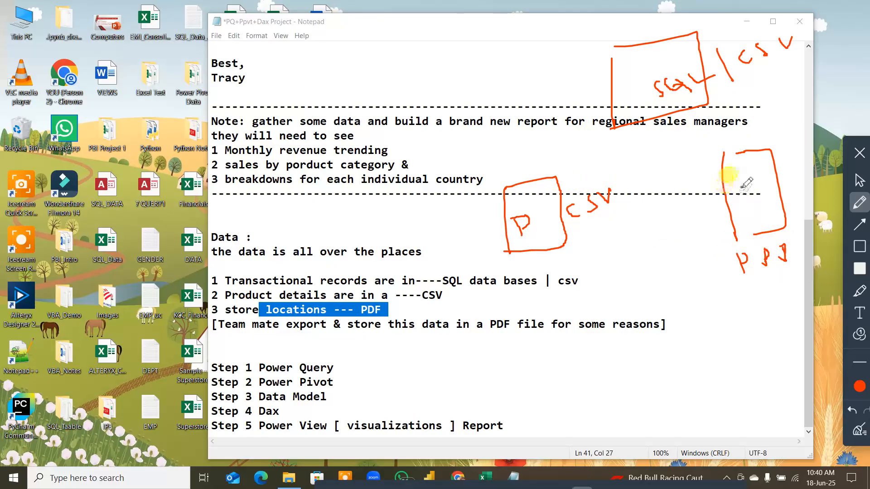
mouse_move(754, 187)
left_mouse_down()
mouse_move(743, 190)
mouse_move(746, 206)
left_mouse_up()
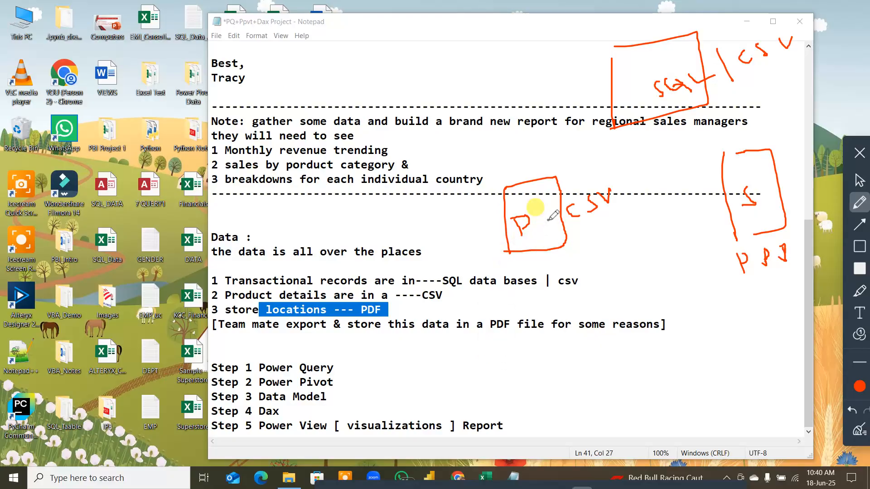
Tick and connect the source boxes, underline revenue, and add a circled R and arrow
left_click_drag(547, 206, 564, 189)
left_click_drag(637, 86, 657, 76)
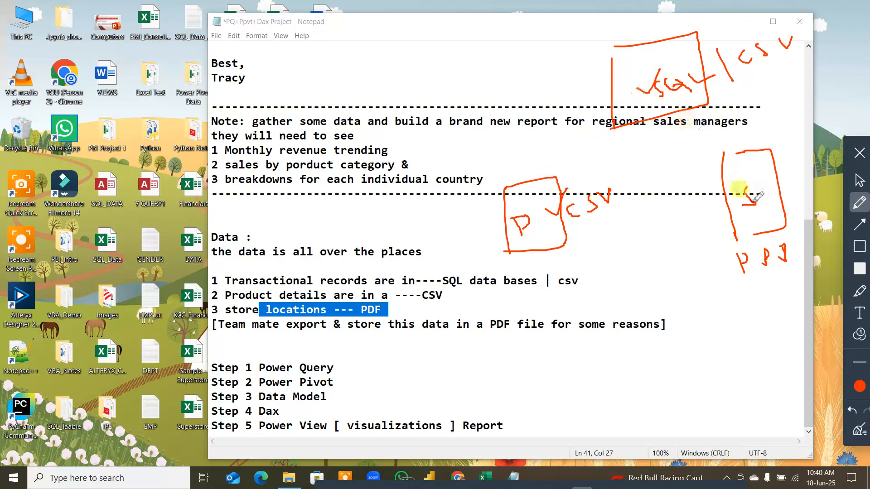
left_click_drag(755, 192, 773, 192)
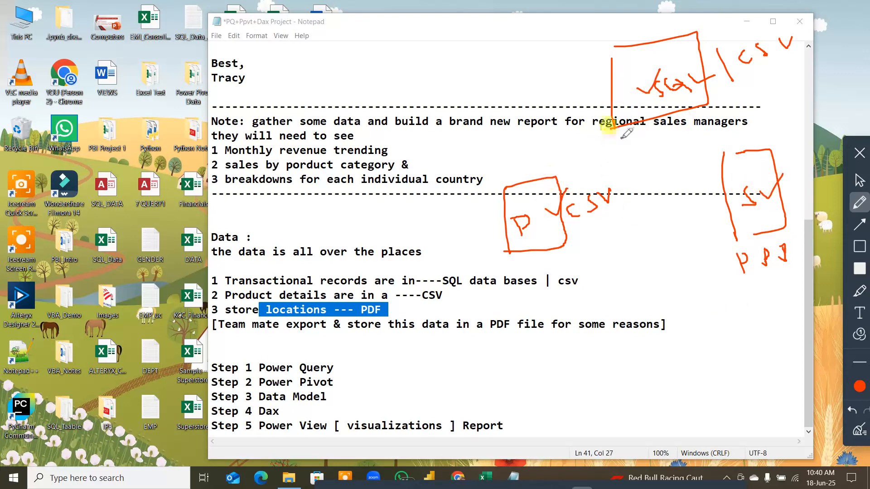
mouse_move(621, 139)
left_mouse_down()
mouse_move(562, 192)
mouse_move(722, 179)
left_mouse_up()
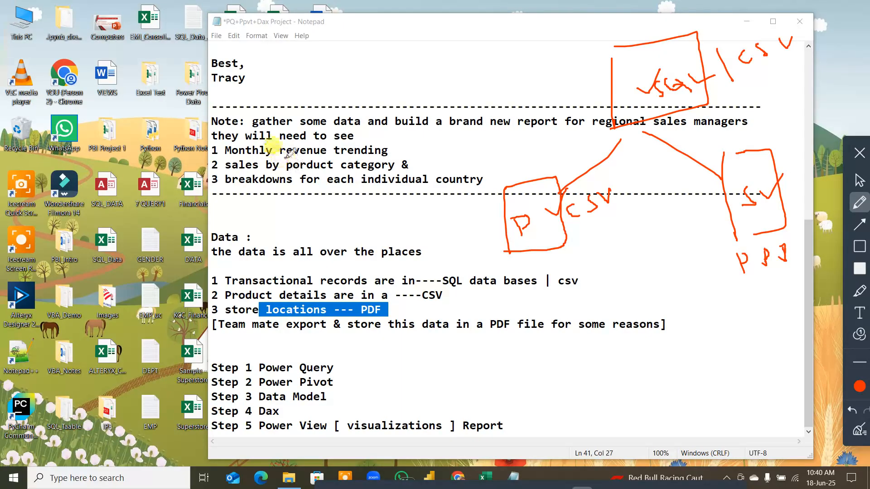
left_click_drag(282, 159, 326, 154)
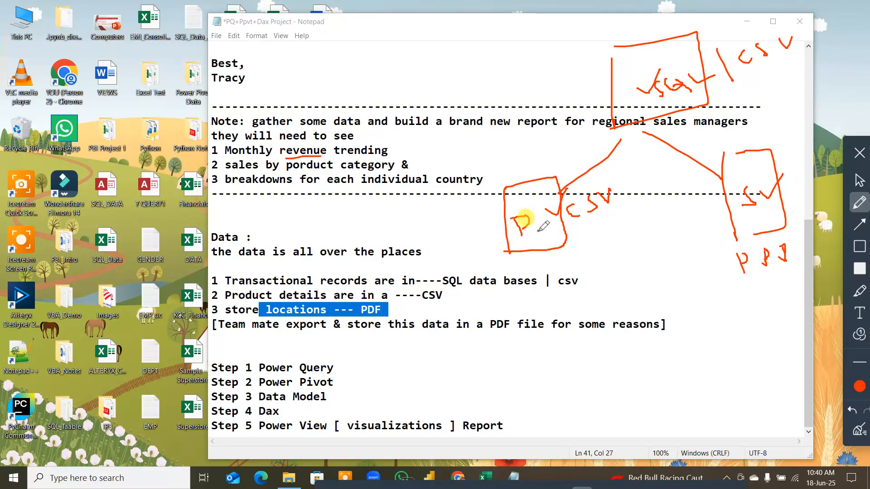
mouse_move(539, 237)
left_mouse_down()
mouse_move(545, 234)
mouse_move(541, 240)
left_mouse_up()
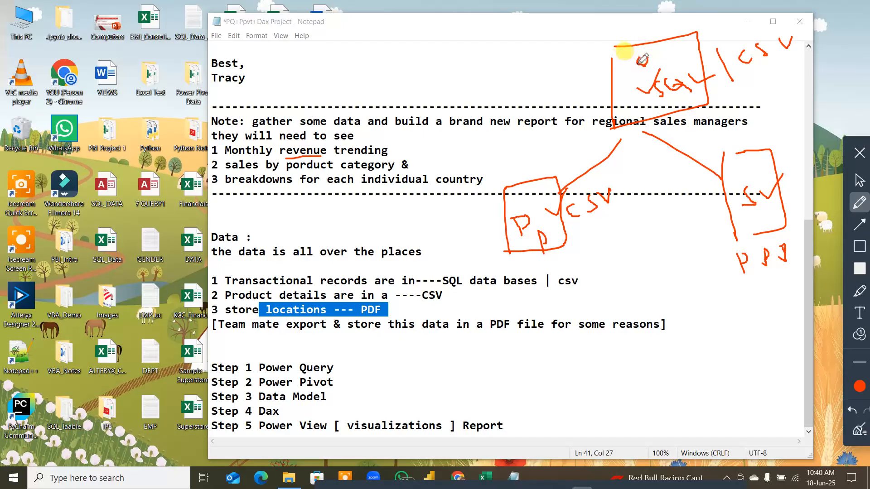
left_click_drag(639, 58, 650, 66)
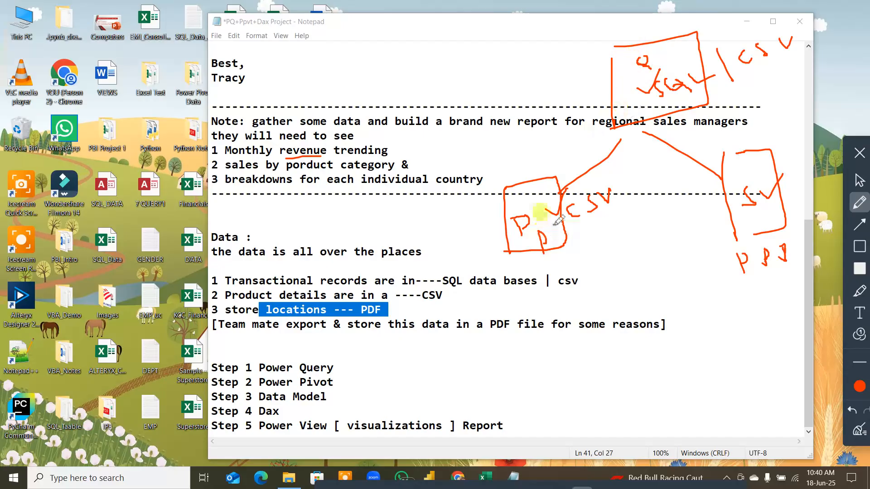
mouse_move(571, 128)
left_mouse_down()
mouse_move(598, 148)
mouse_move(574, 157)
left_mouse_up()
mouse_move(623, 229)
left_mouse_down()
mouse_move(624, 256)
mouse_move(654, 254)
left_mouse_up()
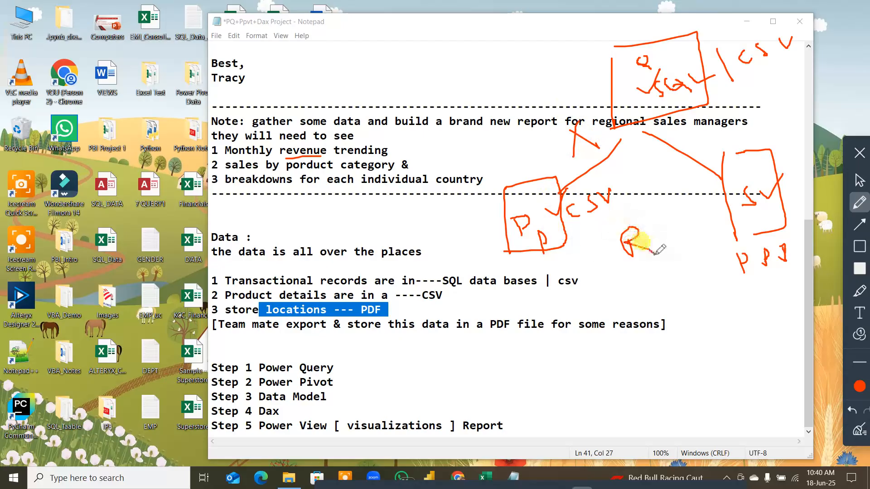
mouse_move(626, 218)
left_mouse_down()
mouse_move(657, 272)
mouse_move(624, 213)
left_mouse_up()
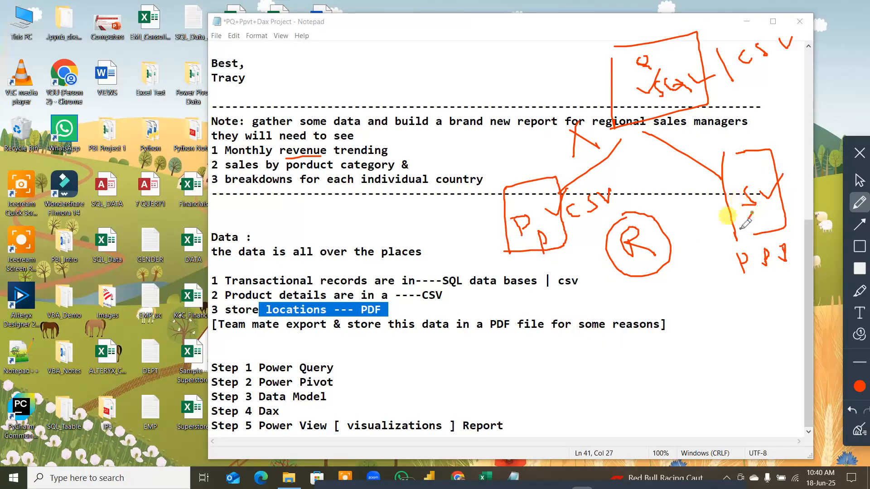
mouse_move(752, 212)
left_mouse_down()
mouse_move(693, 287)
mouse_move(711, 298)
left_mouse_up()
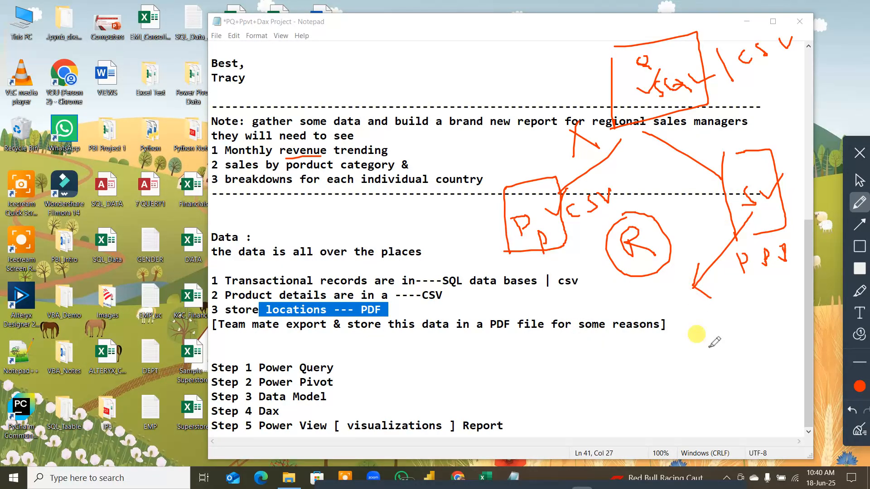
Stop drawing, admit the next Meet participant to reach 13 people, and restore the Notepad brief
left_click(857, 441)
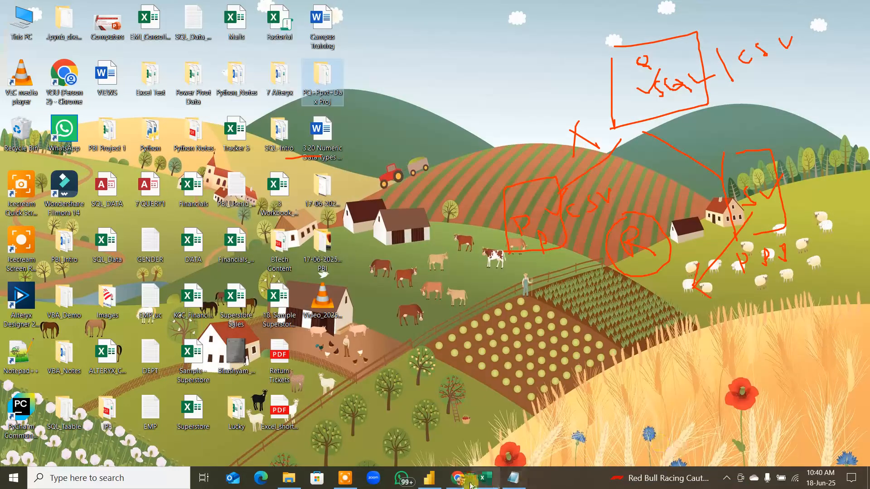
left_click(454, 481)
left_click(424, 431)
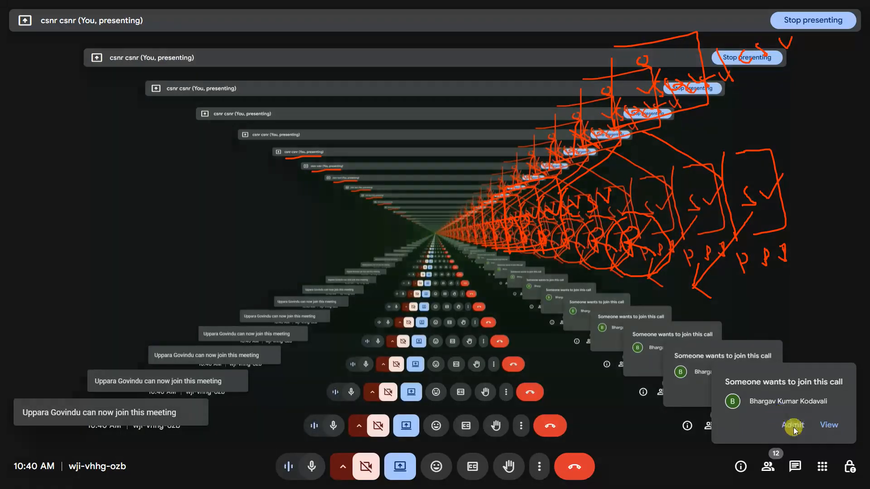
left_click(793, 426)
key("super+d")
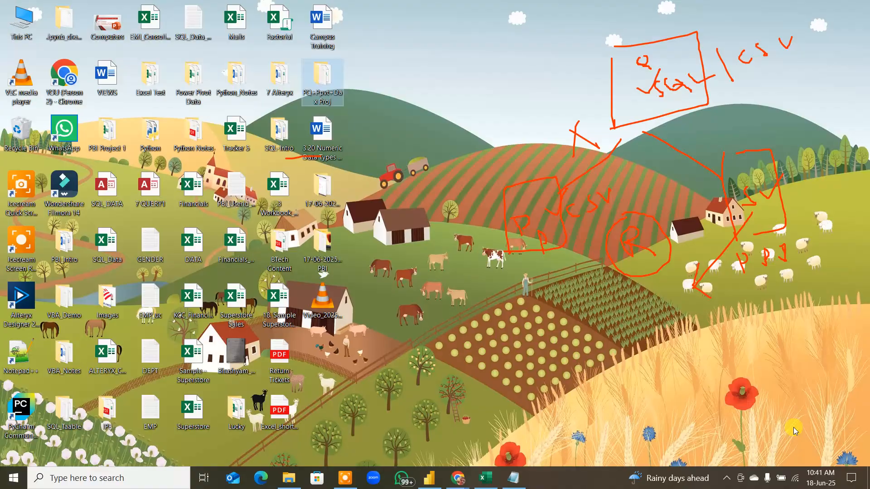
key("super+d")
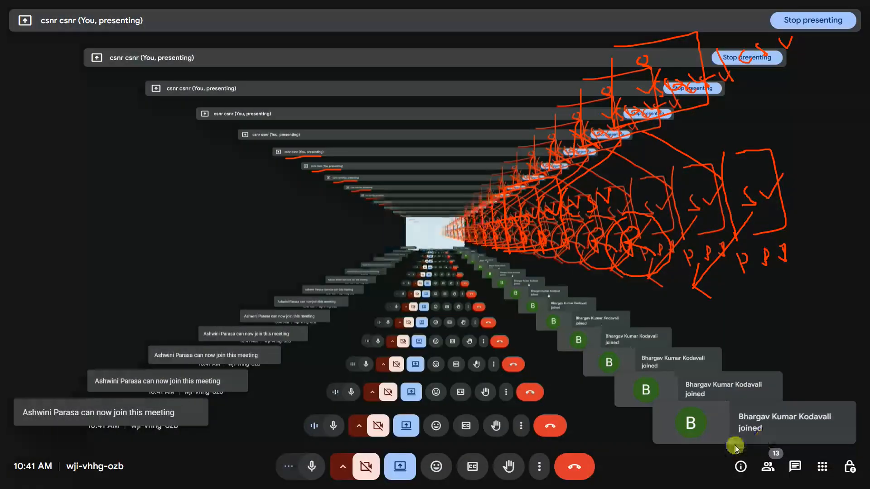
key("super+d")
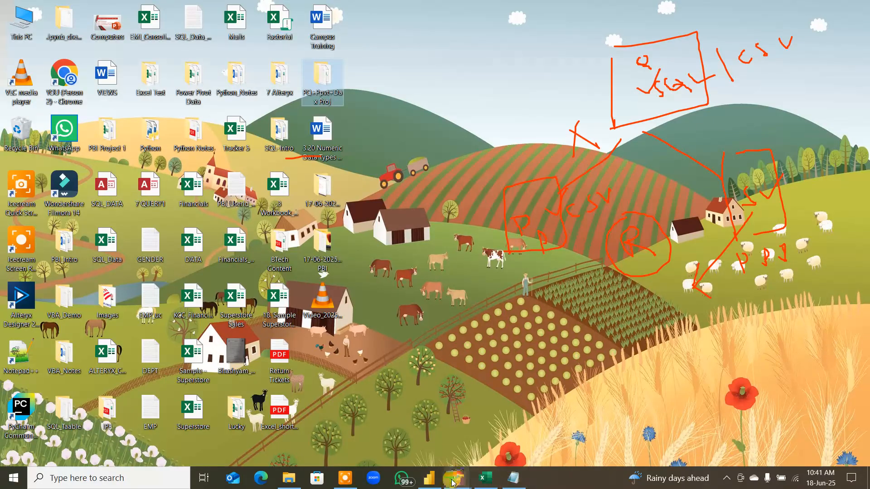
left_click(516, 480)
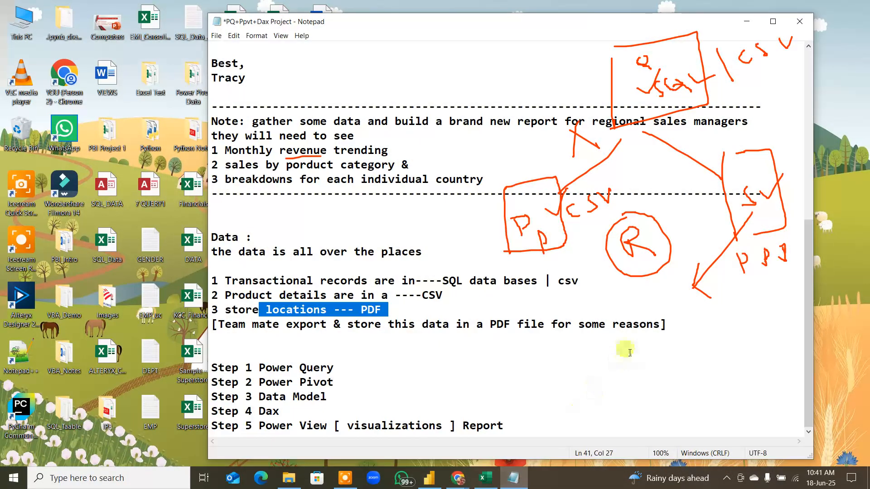
Highlight the data-source lines and the Power Query, Power Pivot, Data Model and Power View step text
left_click(226, 340)
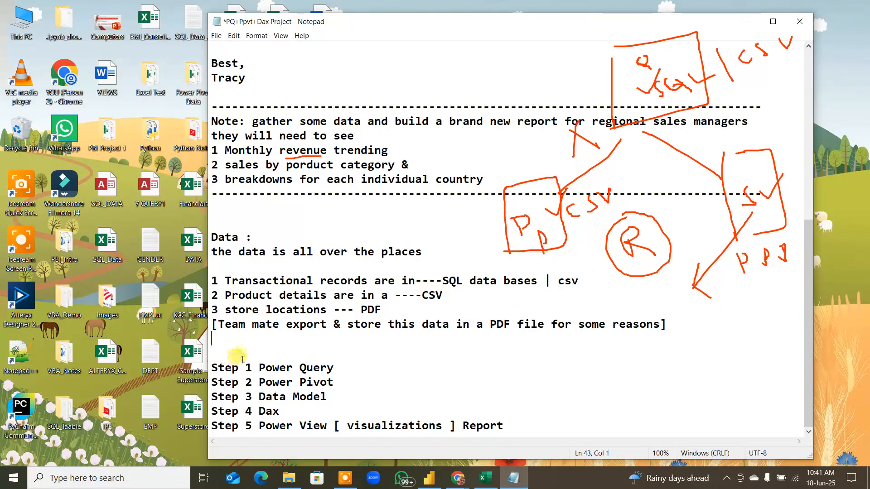
left_click_drag(225, 251, 576, 332)
left_click(342, 391)
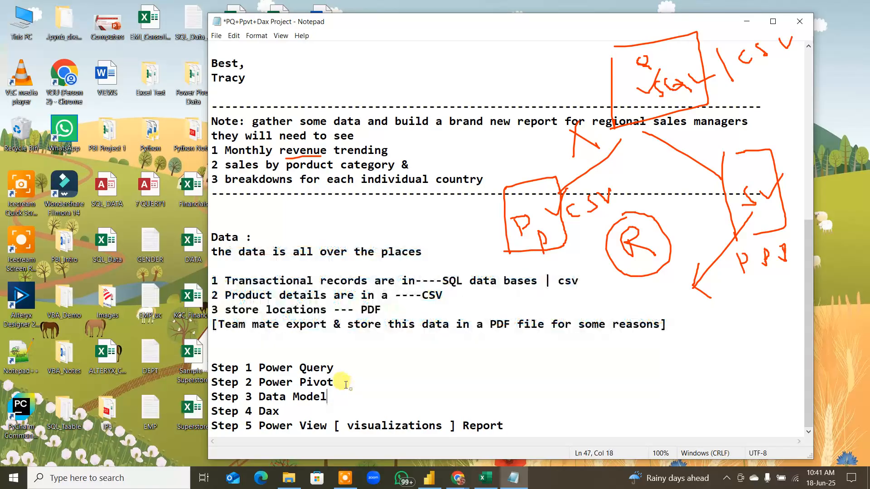
left_click_drag(260, 367, 355, 360)
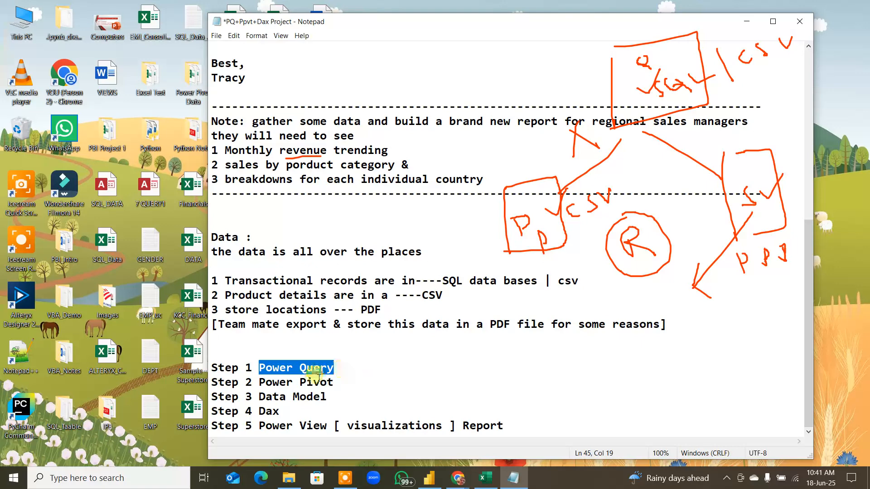
left_click_drag(260, 380, 370, 387)
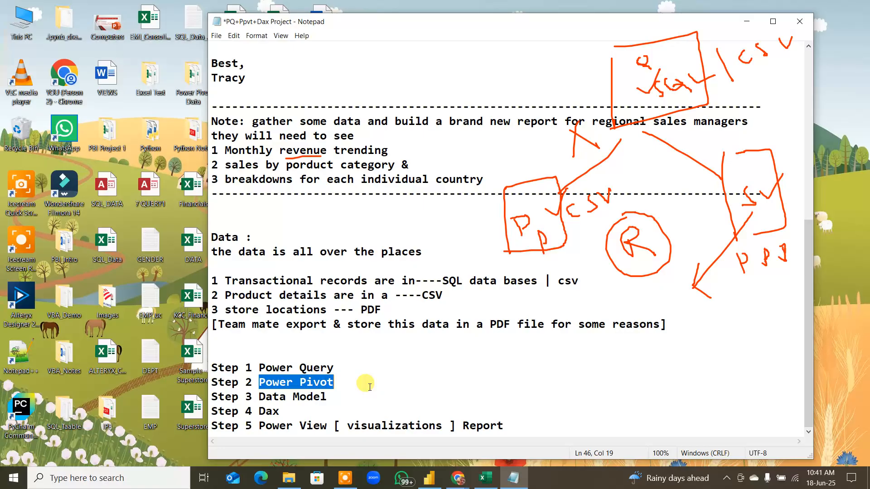
left_click_drag(327, 397, 311, 410)
double_click(278, 415)
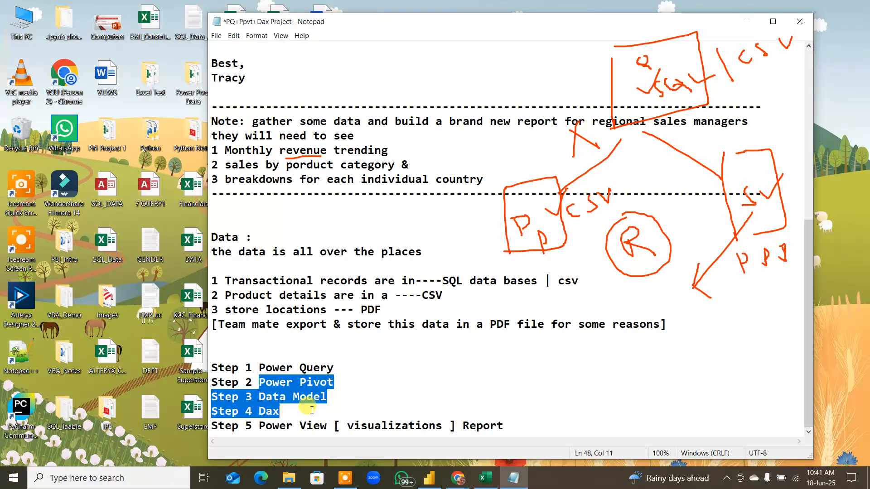
left_click_drag(252, 426, 327, 425)
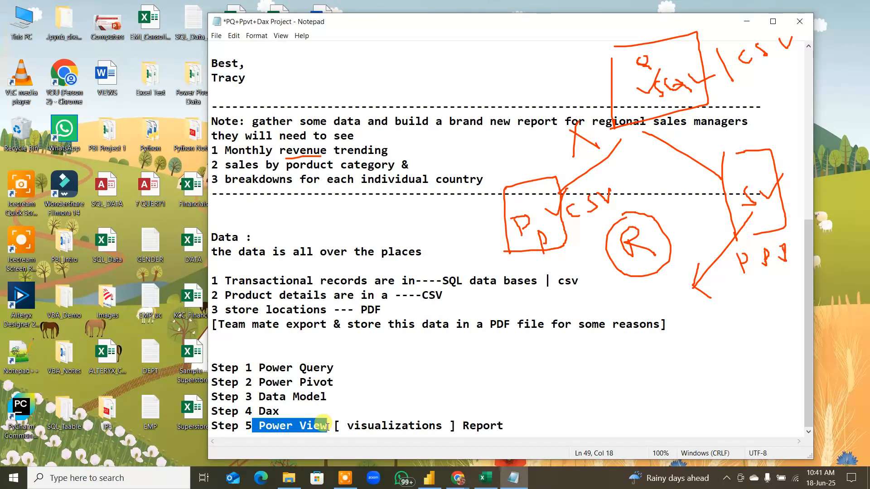
Insert 'Interactive ' before Report and append '| Dash Board' to the Step 5 line
left_click(460, 424)
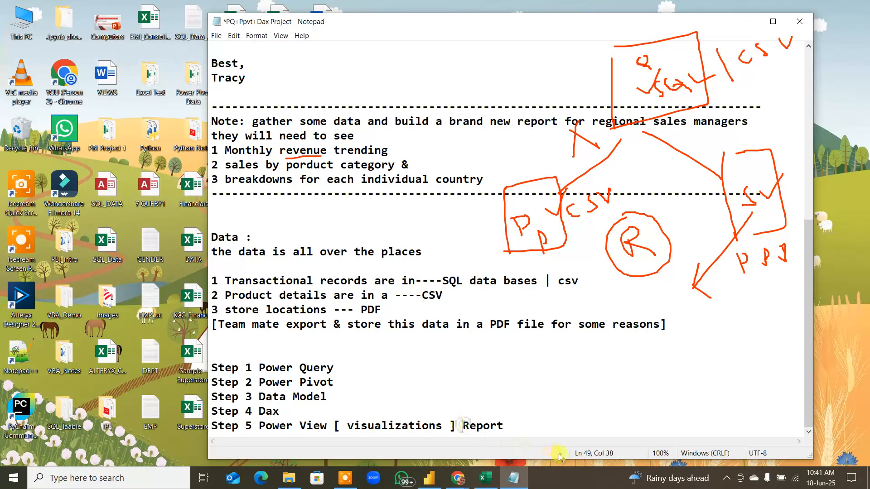
type("in")
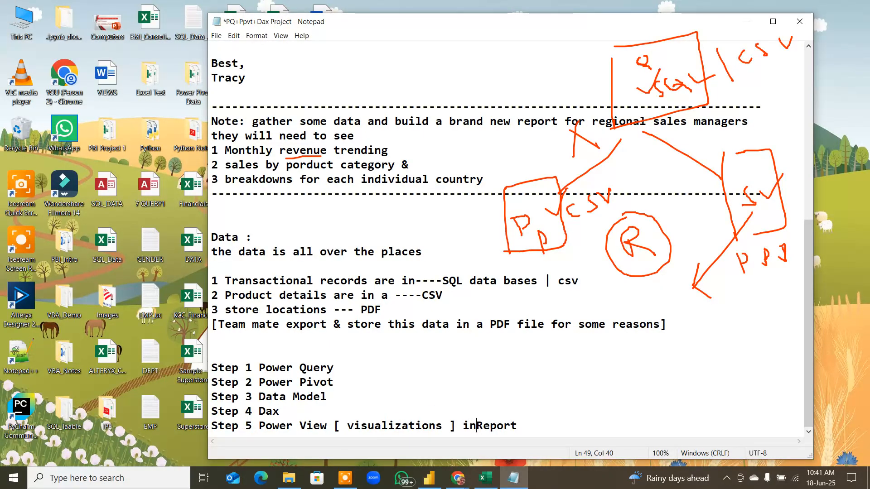
key("BackSpace")
key("BackSpace")
type("In")
type("teracti")
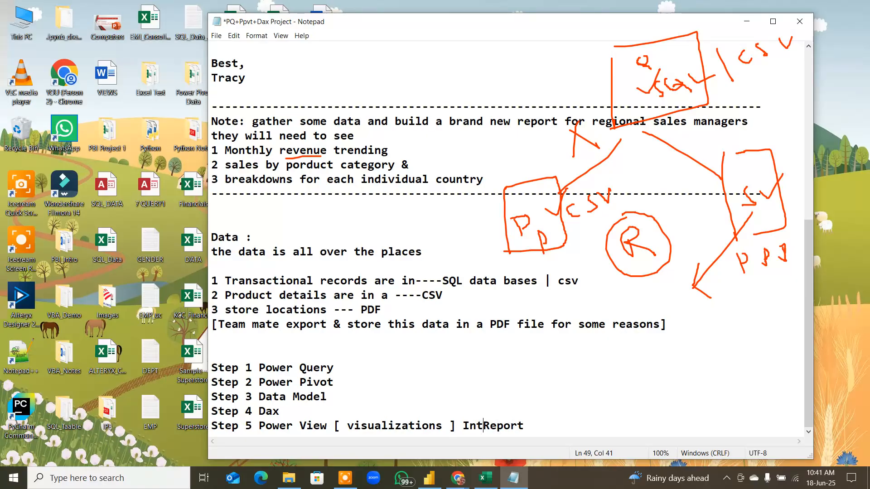
type("ve")
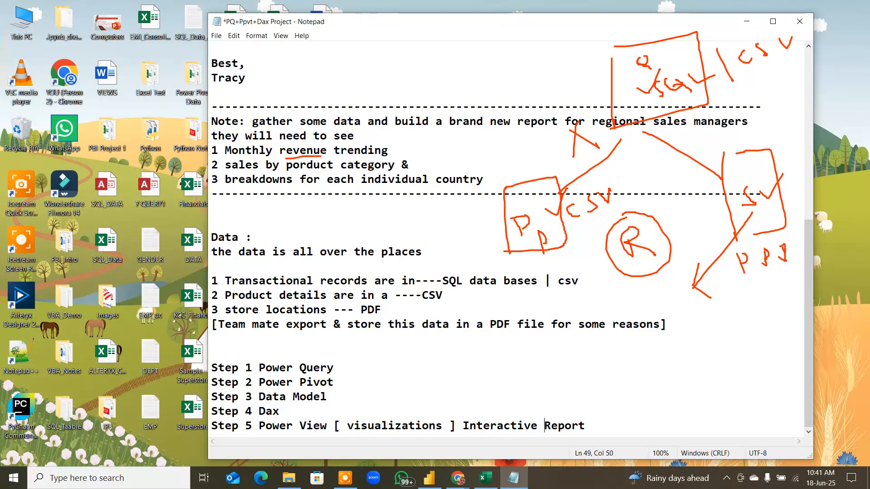
left_click(597, 426)
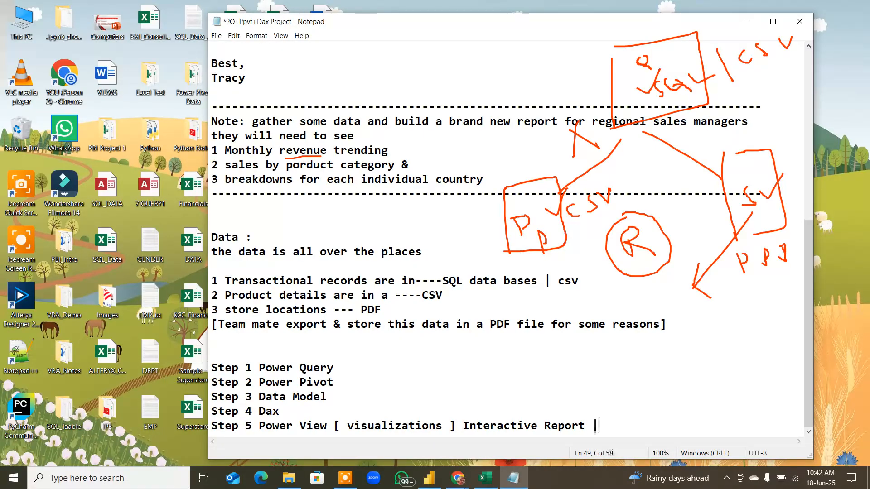
type("| Dash")
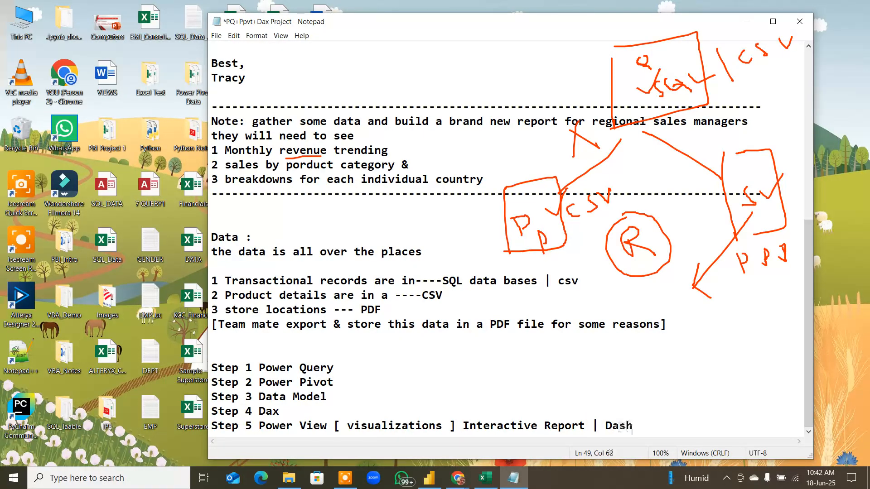
type(" Board")
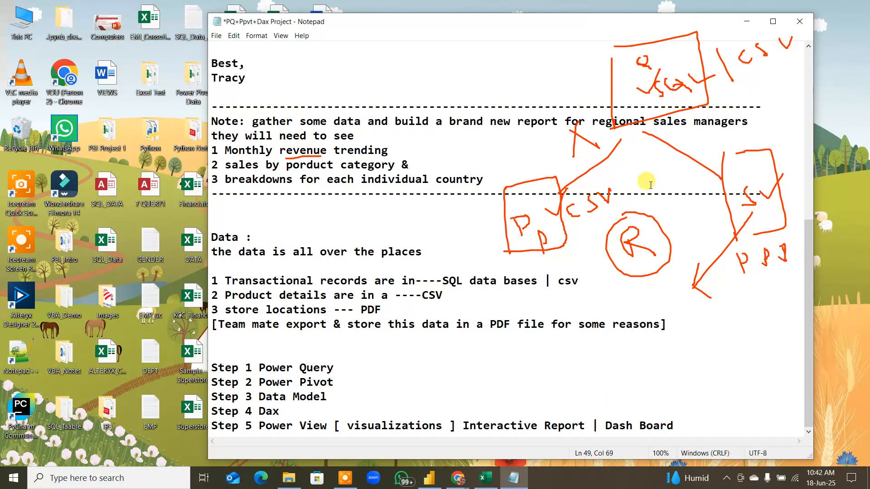
key("F9")
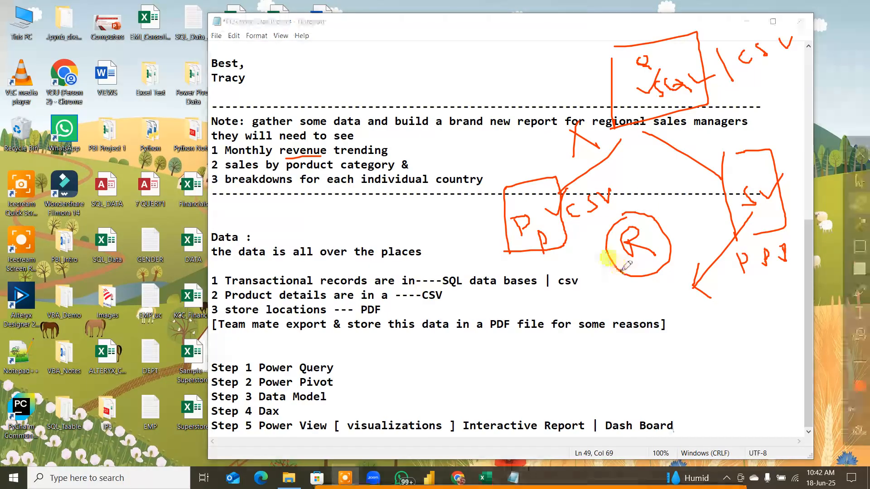
Bring the Google Meet call forward and admit the waiting participant
left_click(857, 432)
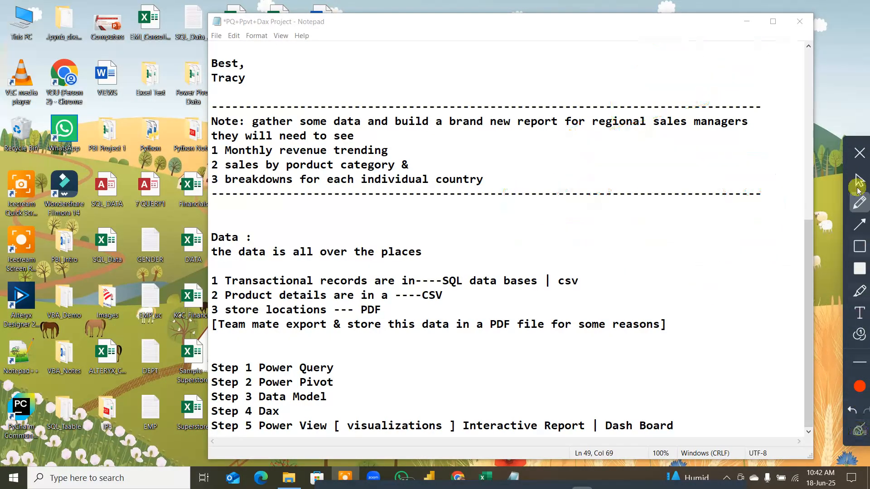
left_click(859, 153)
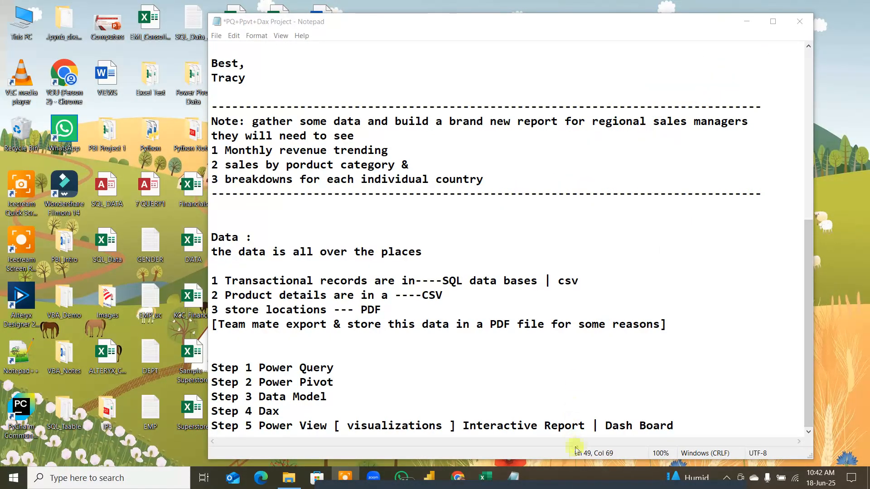
left_click(449, 460)
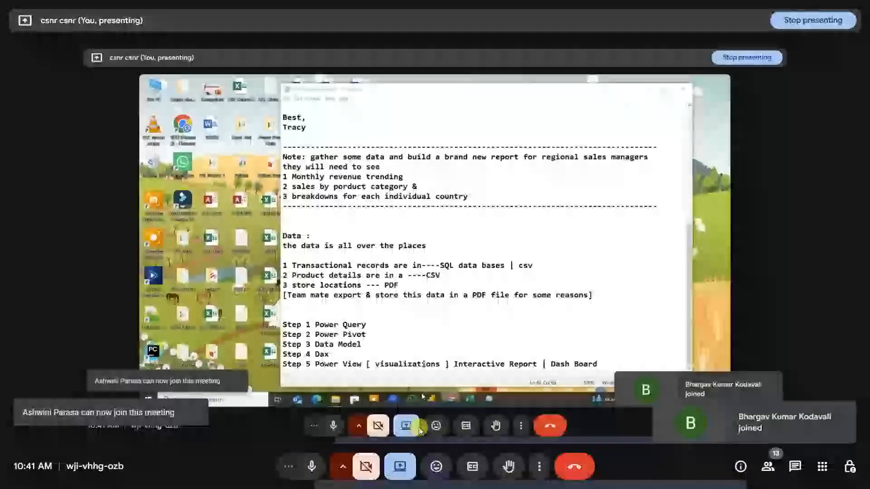
left_click(791, 426)
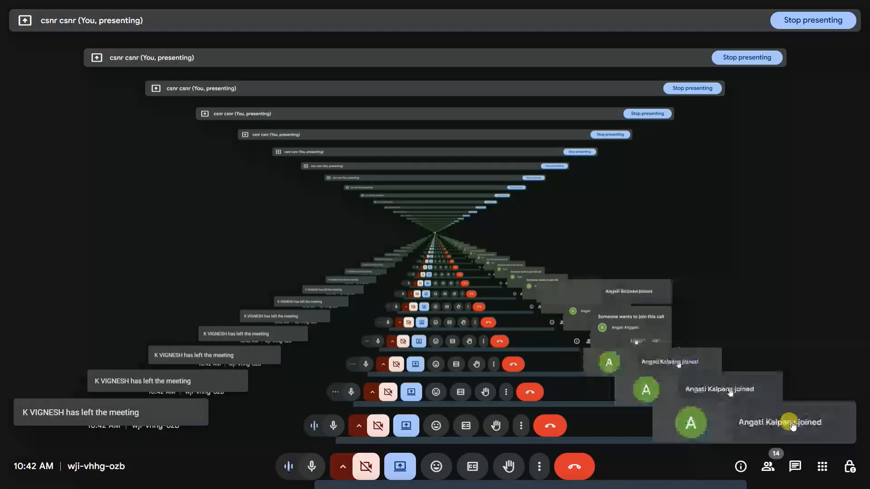
Review the 14 participants in the People list, then minimise the meeting window
left_click(458, 478)
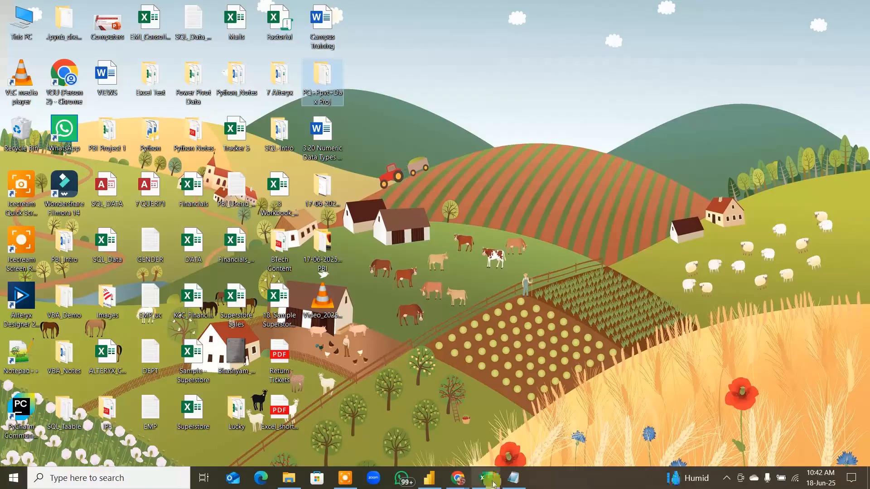
mouse_move(458, 478)
left_click(397, 426)
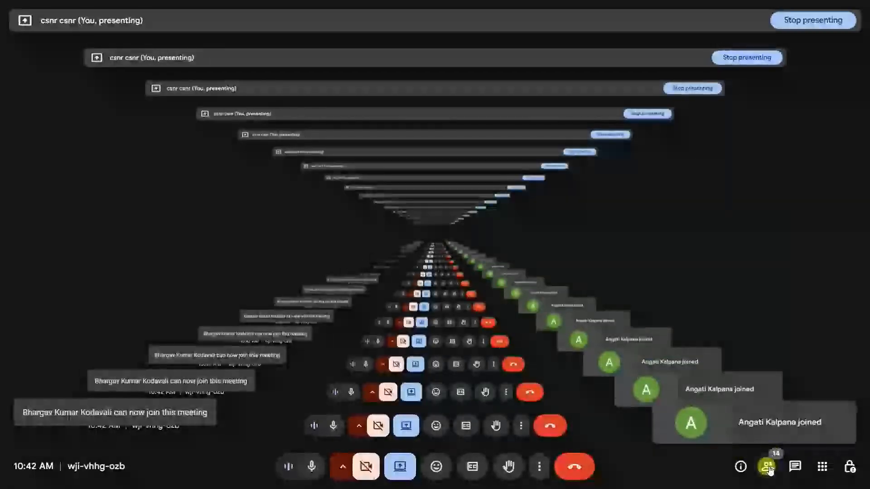
left_click(767, 466)
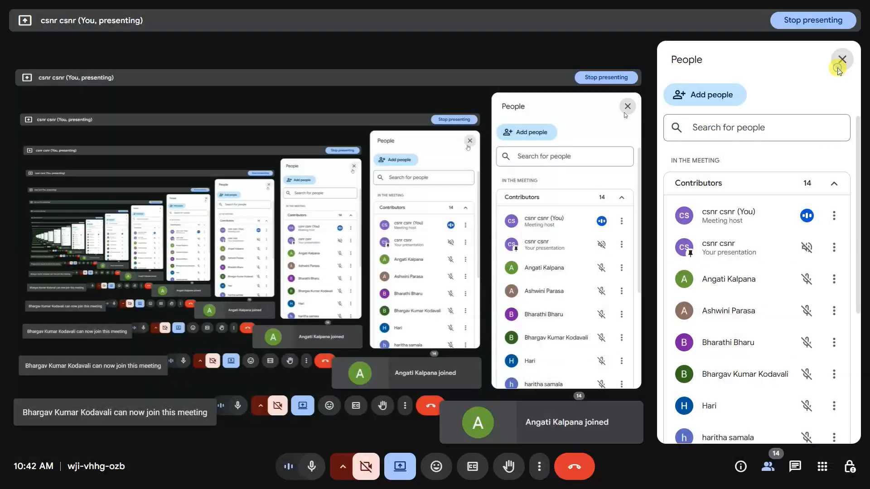
left_click(431, 481)
mouse_move(430, 481)
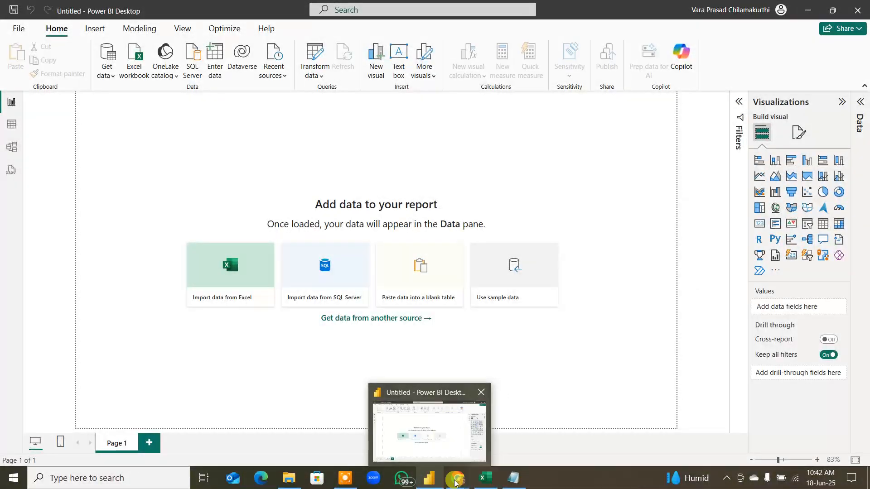
left_click(448, 428)
left_click(516, 479)
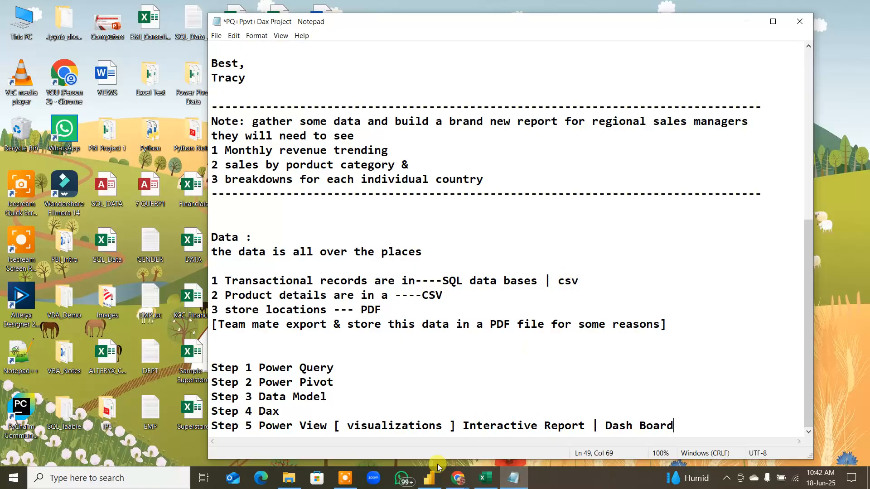
left_click(429, 478)
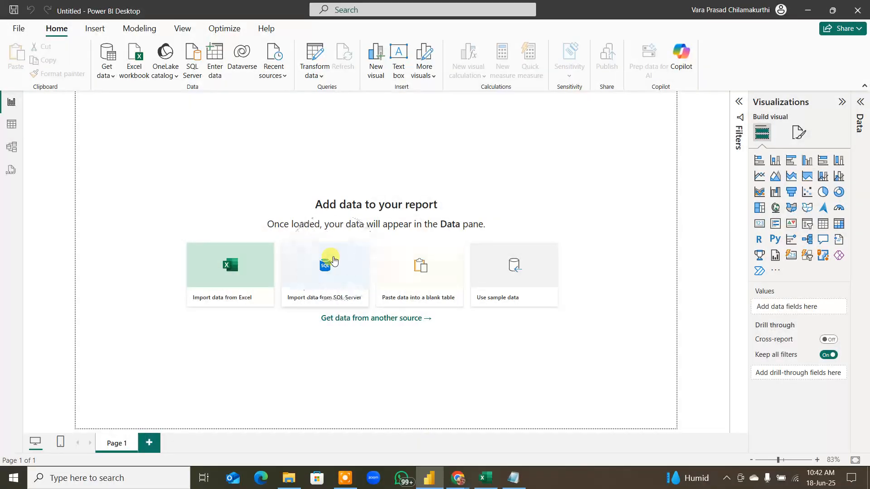
Turn on screen annotation and draw the orange branching tree lines over the empty canvas
key("ctrl+shift+d")
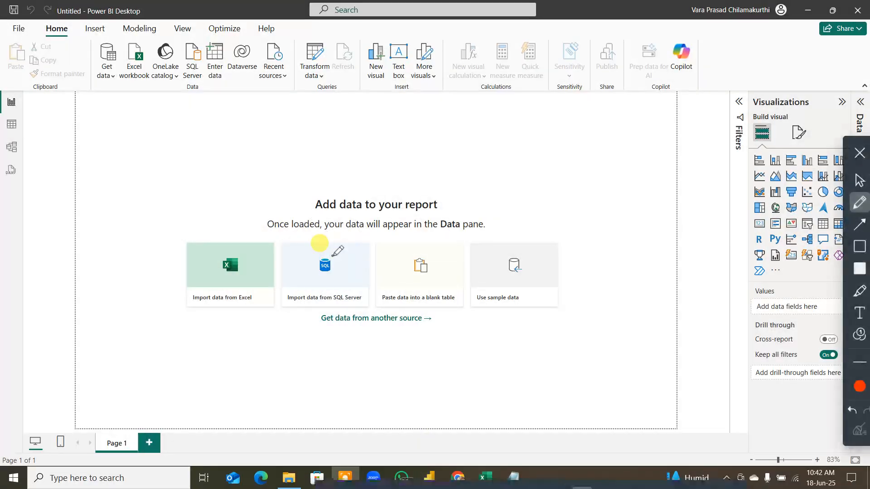
mouse_move(220, 154)
left_mouse_down()
mouse_move(494, 155)
mouse_move(521, 194)
left_mouse_up()
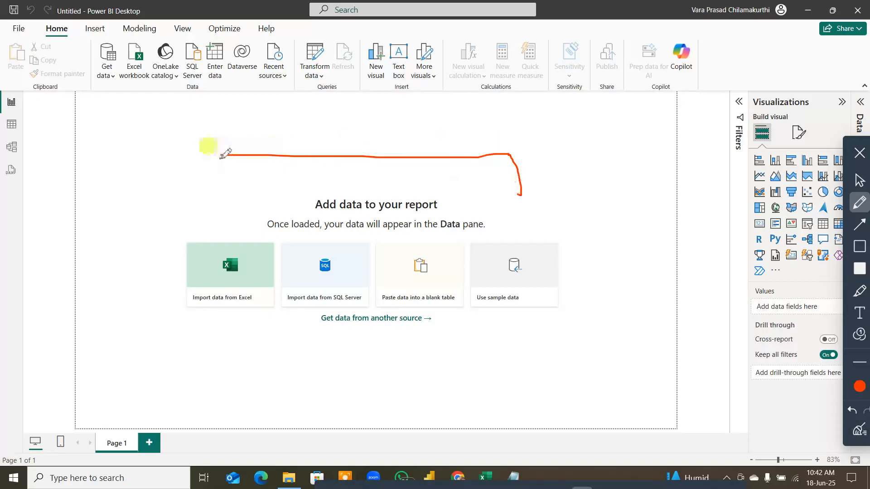
left_click_drag(218, 156, 219, 178)
mouse_move(350, 93)
left_mouse_down()
mouse_move(347, 68)
mouse_move(346, 80)
mouse_move(392, 63)
mouse_move(364, 89)
mouse_move(382, 68)
mouse_move(399, 76)
mouse_move(368, 156)
left_mouse_up()
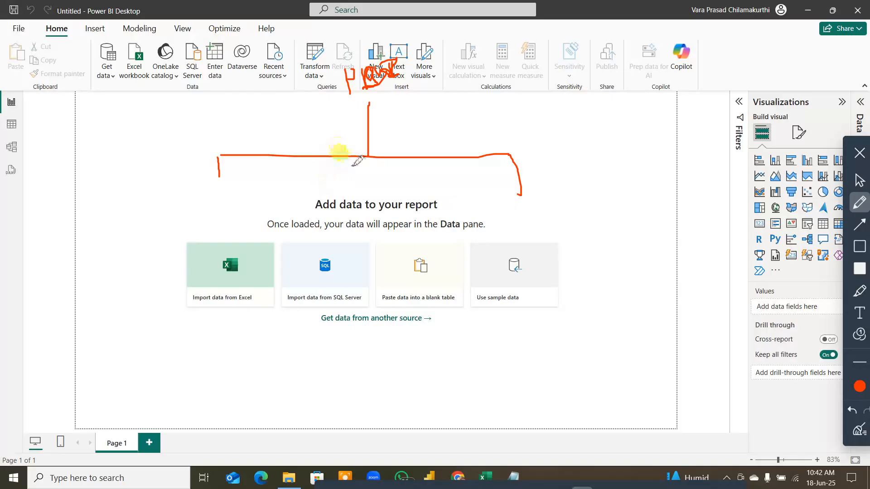
mouse_move(358, 156)
left_mouse_down()
mouse_move(357, 184)
mouse_move(515, 157)
mouse_move(675, 153)
mouse_move(683, 186)
left_mouse_up()
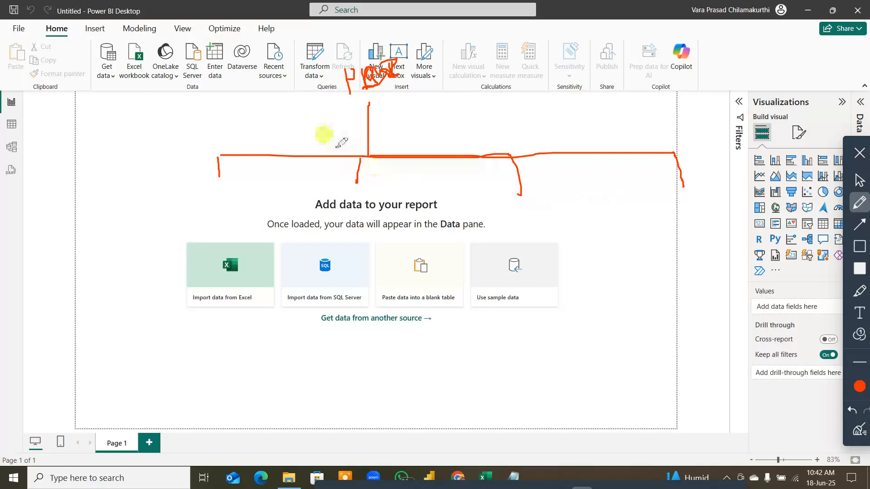
left_click_drag(326, 134, 327, 134)
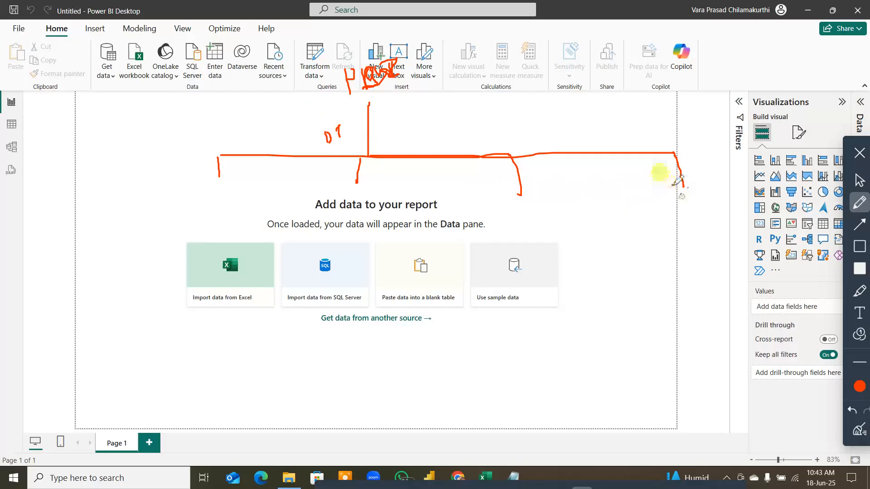
mouse_move(669, 149)
left_mouse_down()
mouse_move(676, 133)
mouse_move(697, 140)
left_mouse_up()
mouse_move(385, 43)
left_mouse_down()
mouse_move(335, 57)
mouse_move(390, 70)
mouse_move(372, 29)
mouse_move(375, 96)
left_mouse_up()
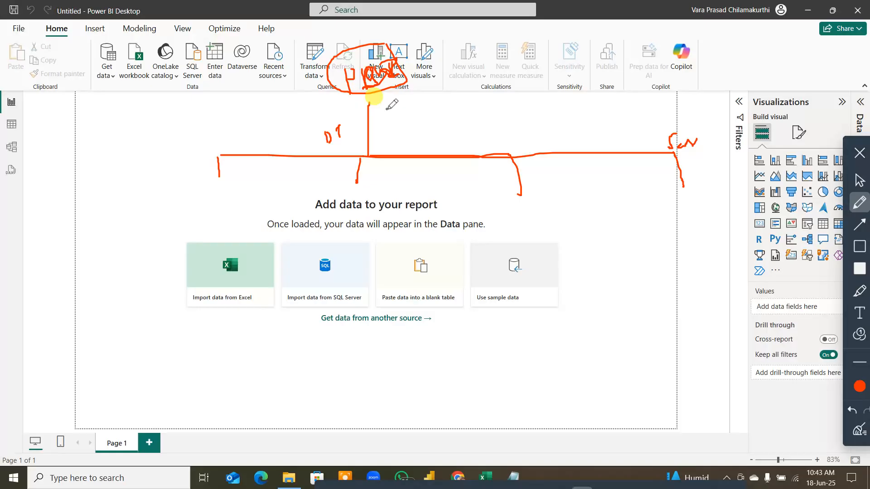
mouse_move(97, 20)
left_mouse_down()
mouse_move(141, 16)
mouse_move(142, 79)
left_mouse_up()
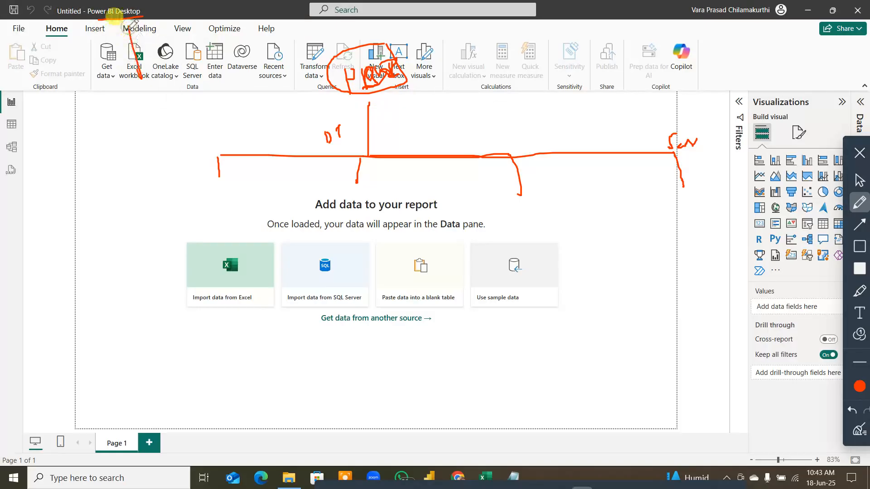
mouse_move(118, 41)
left_mouse_down()
mouse_move(126, 25)
mouse_move(142, 33)
left_mouse_up()
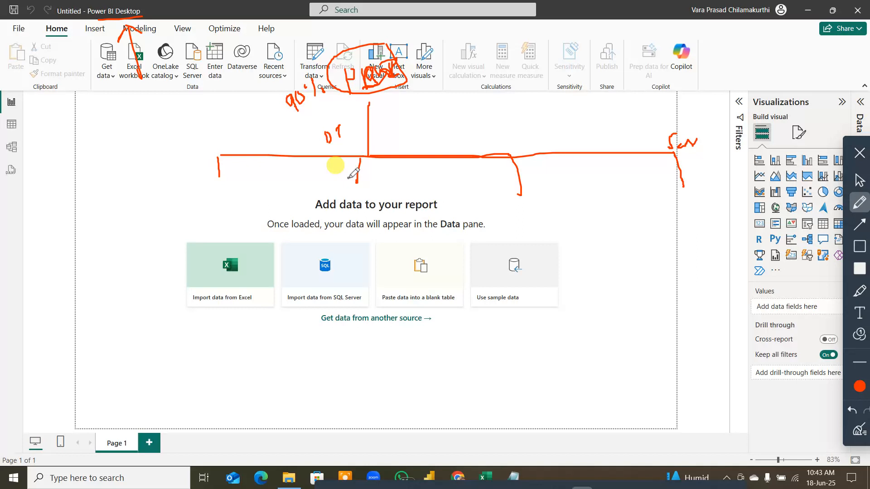
mouse_move(685, 106)
left_mouse_down()
mouse_move(688, 121)
mouse_move(693, 104)
mouse_move(714, 113)
mouse_move(722, 100)
left_mouse_up()
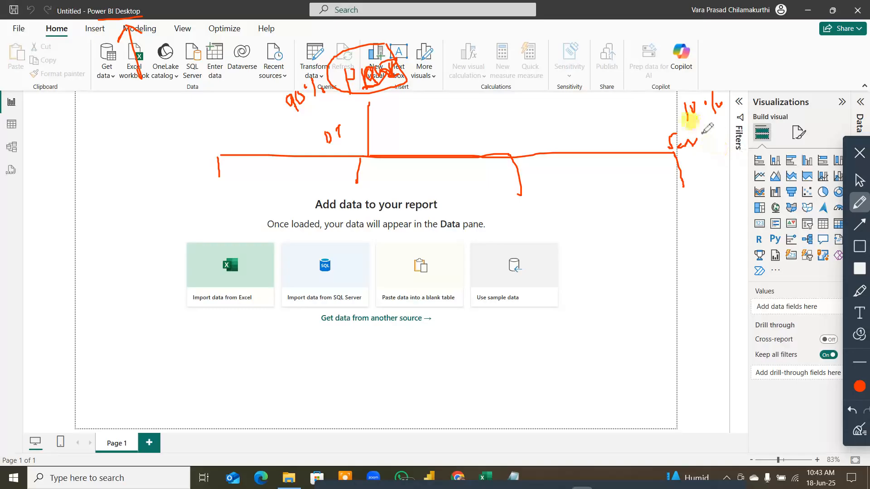
mouse_move(678, 125)
left_mouse_down()
mouse_move(655, 145)
mouse_move(691, 160)
mouse_move(706, 136)
mouse_move(669, 125)
left_mouse_up()
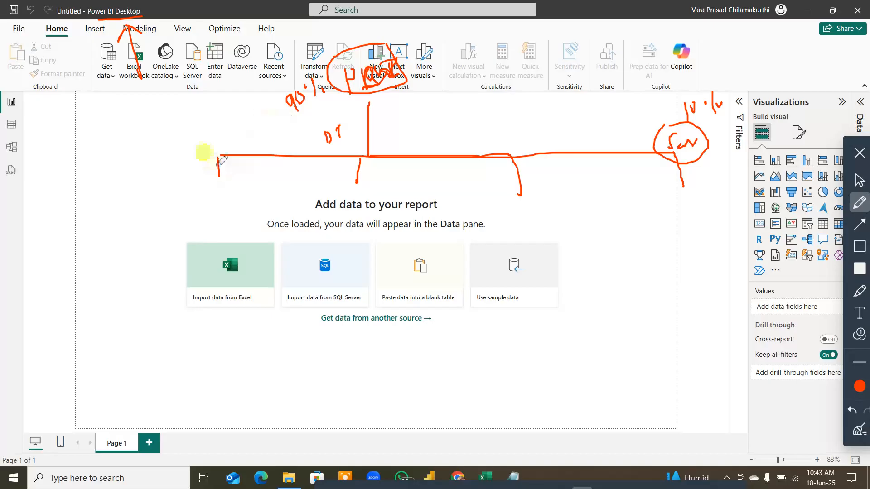
left_click_drag(209, 195, 207, 211)
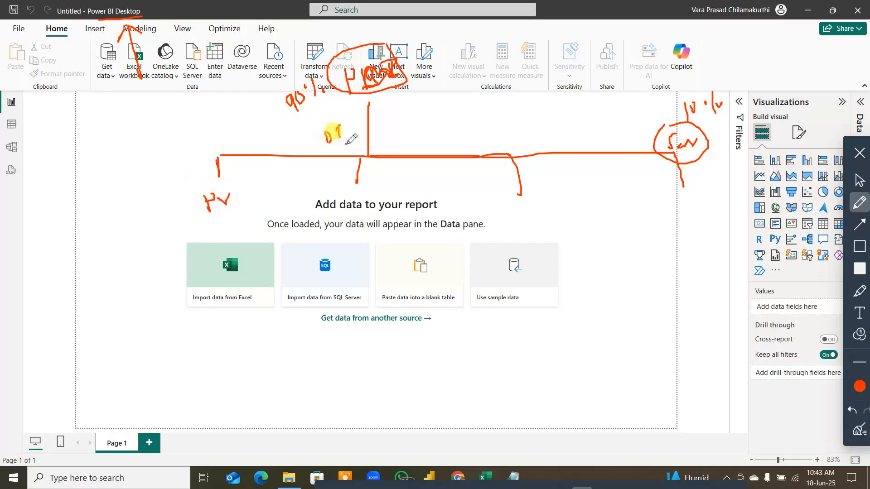
mouse_move(333, 121)
left_mouse_down()
mouse_move(317, 152)
mouse_move(353, 134)
mouse_move(330, 122)
left_mouse_up()
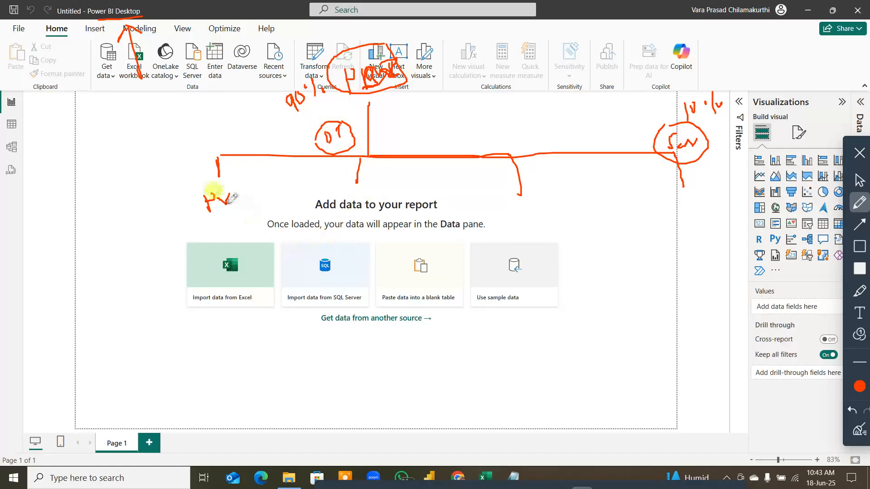
Write the PQ label under the middle branch, add the right-hand branch, and exit drawing mode
mouse_move(349, 188)
left_mouse_down()
mouse_move(352, 202)
mouse_move(352, 191)
mouse_move(378, 194)
left_mouse_up()
left_click_drag(517, 205, 517, 218)
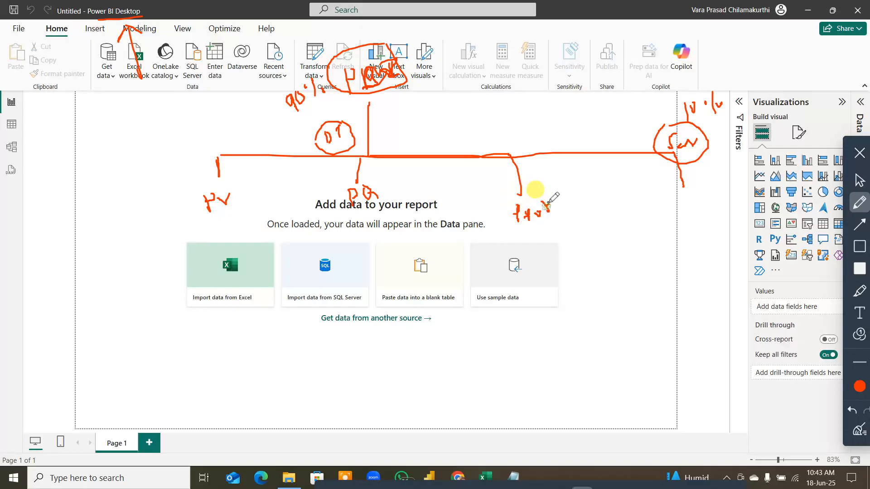
mouse_move(490, 199)
left_mouse_down()
mouse_move(548, 188)
mouse_move(564, 218)
mouse_move(532, 236)
mouse_move(503, 235)
mouse_move(498, 199)
left_mouse_up()
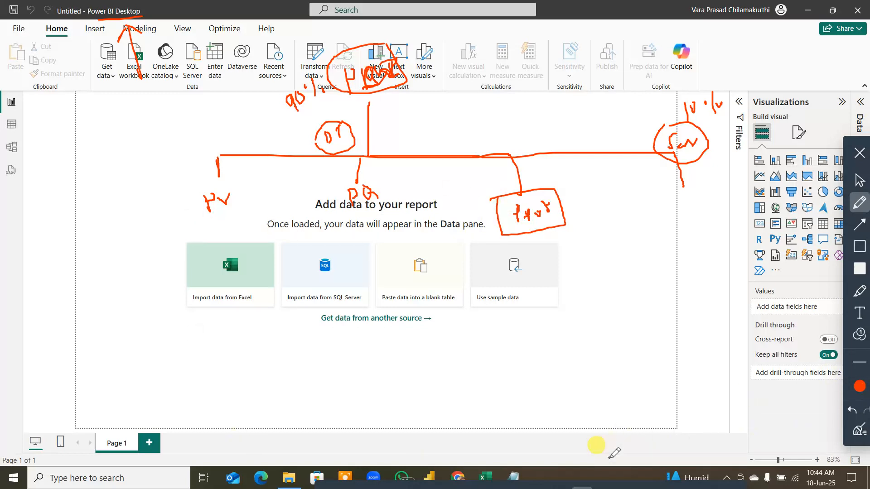
key("Escape")
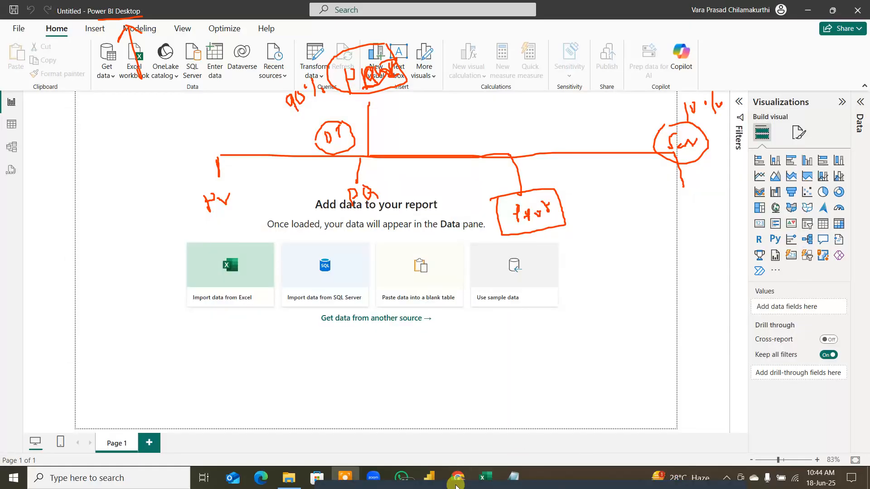
Admit the waiting Meet participant, then return to Power BI Desktop with drawing re-enabled
mouse_move(455, 478)
left_click(416, 414)
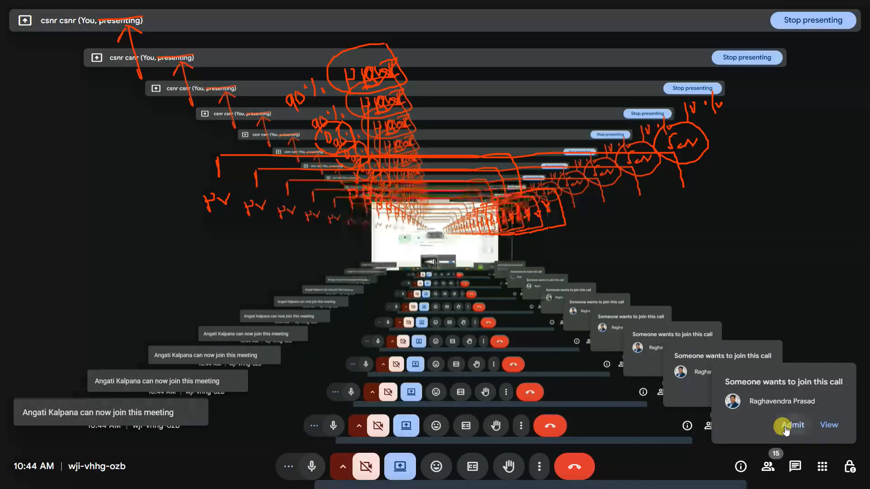
left_click(775, 428)
key("super+d")
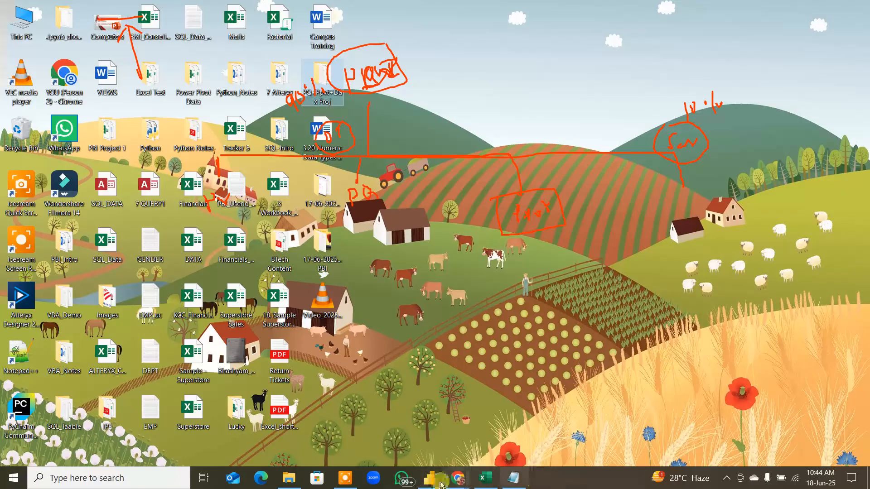
left_click(429, 479)
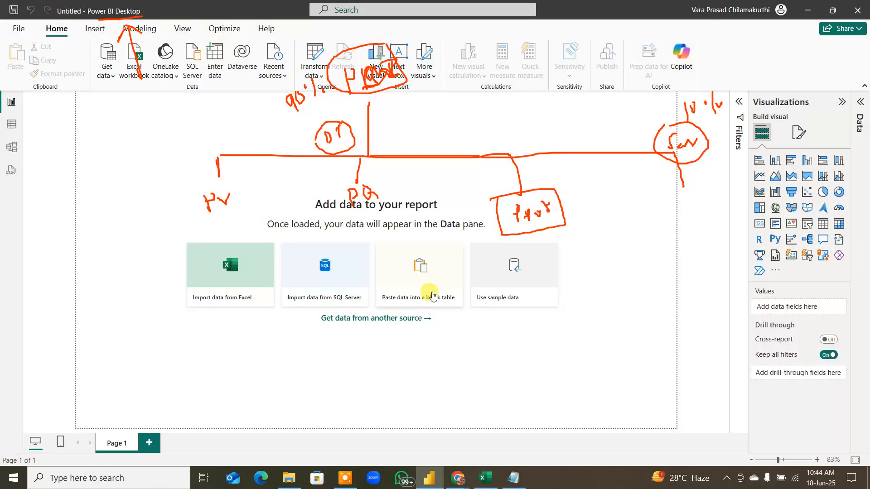
key("F6")
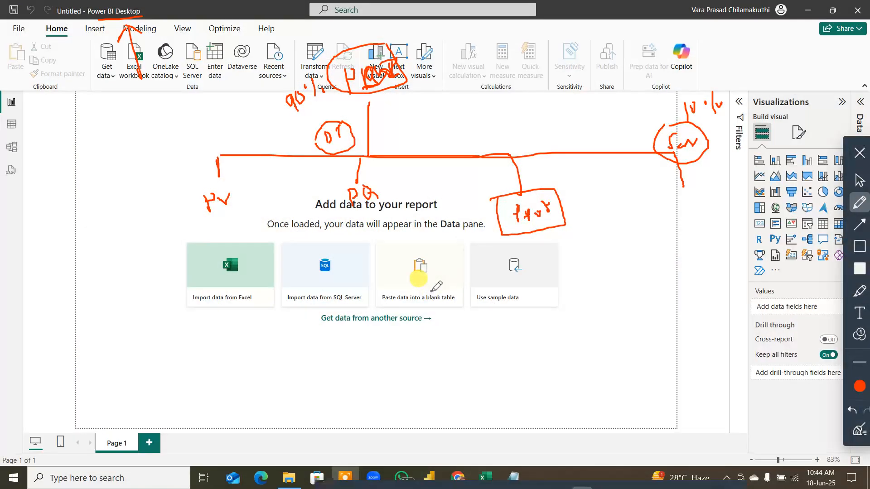
Switch the ink to blue and sketch chart axes, a bar and a pie chart at the canvas left
left_click(859, 385)
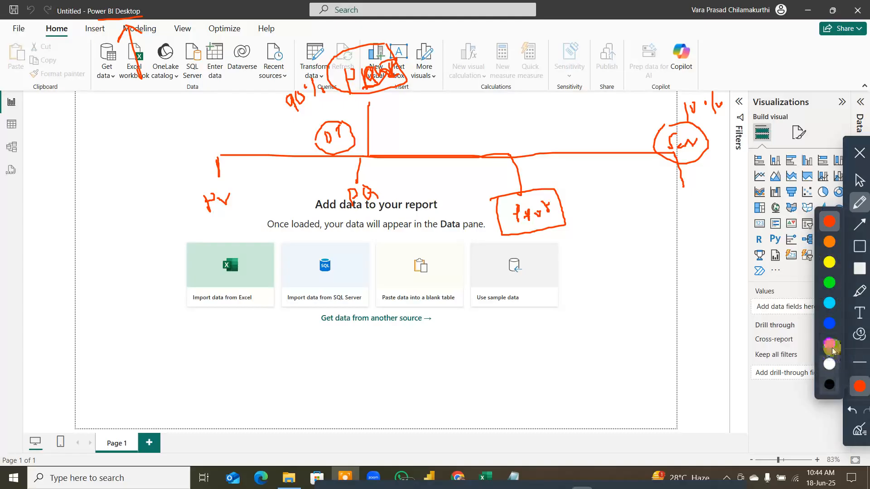
left_click(830, 347)
mouse_move(119, 230)
left_mouse_down()
mouse_move(129, 277)
mouse_move(171, 263)
mouse_move(152, 263)
mouse_move(163, 254)
mouse_move(180, 259)
left_mouse_up()
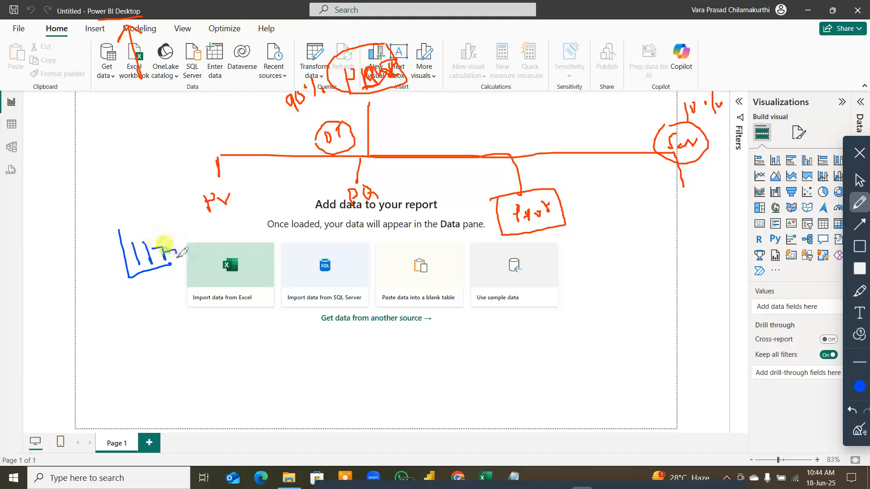
mouse_move(113, 301)
left_mouse_down()
mouse_move(108, 333)
mouse_move(176, 329)
mouse_move(115, 300)
mouse_move(140, 354)
left_mouse_up()
mouse_move(138, 318)
left_mouse_down()
mouse_move(174, 345)
mouse_move(109, 310)
left_mouse_up()
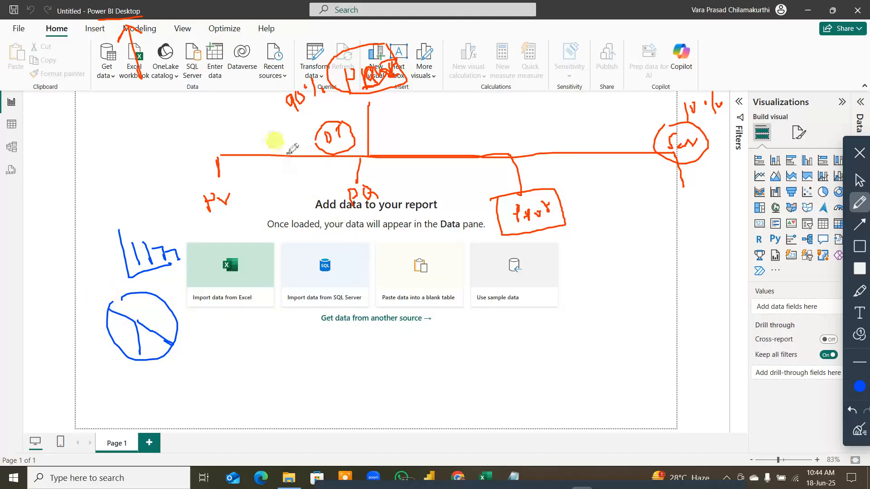
Draw long blue flow lines down the canvas with crossing strokes, hooks and T/L marks
left_click_drag(289, 154, 355, 394)
left_click_drag(361, 415, 362, 423)
left_click_drag(402, 135, 454, 263)
left_click_drag(475, 329, 484, 362)
left_click_drag(486, 377, 490, 379)
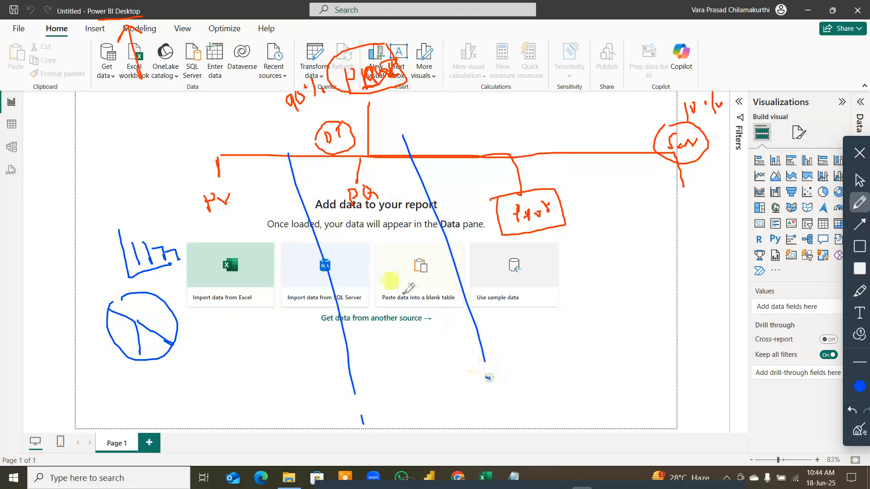
mouse_move(343, 241)
left_mouse_down()
mouse_move(357, 266)
mouse_move(356, 239)
mouse_move(380, 271)
mouse_move(377, 298)
mouse_move(408, 328)
left_mouse_up()
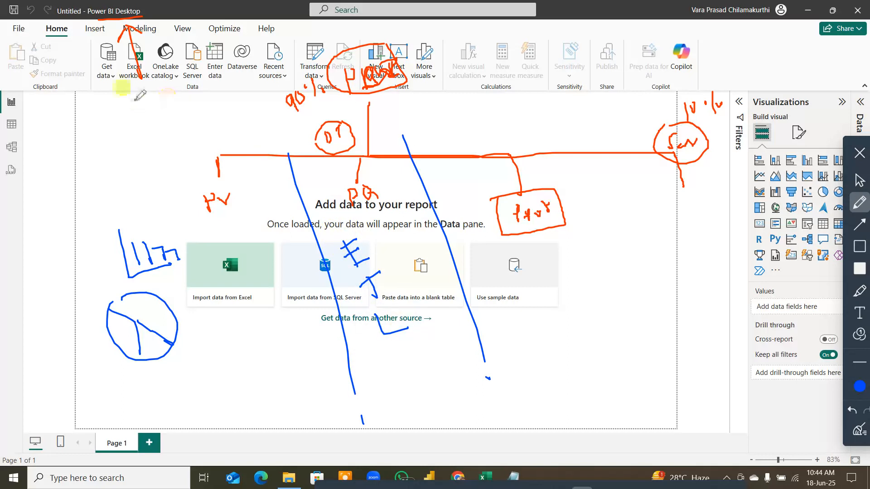
left_click_drag(116, 64, 104, 83)
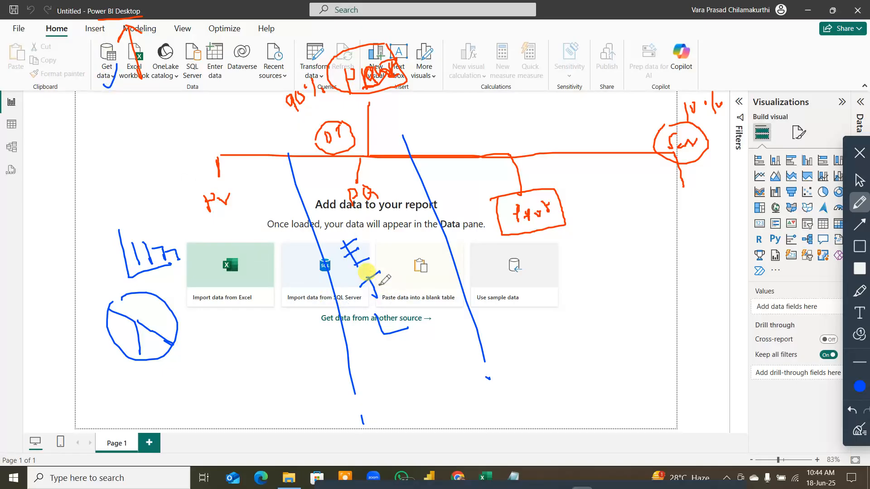
left_click_drag(378, 285, 399, 272)
mouse_move(311, 21)
left_mouse_down()
mouse_move(290, 64)
mouse_move(326, 86)
mouse_move(313, 21)
left_mouse_up()
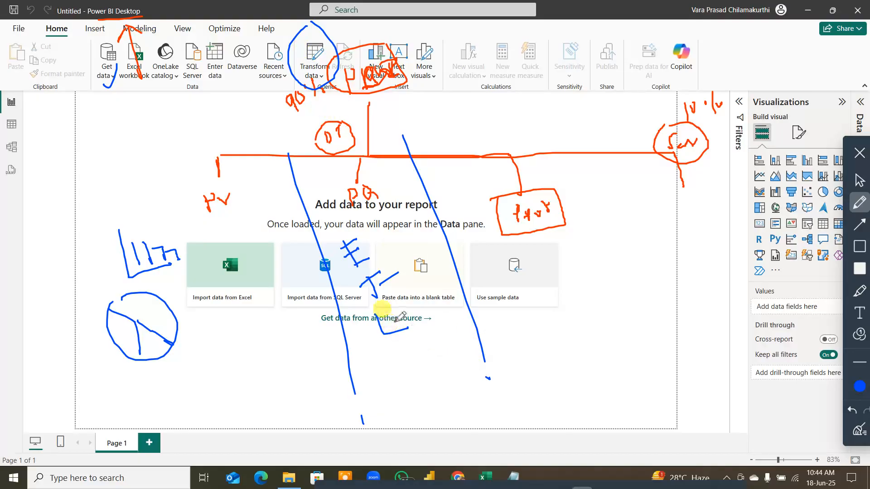
left_click_drag(395, 322, 420, 333)
left_click_drag(347, 317, 425, 294)
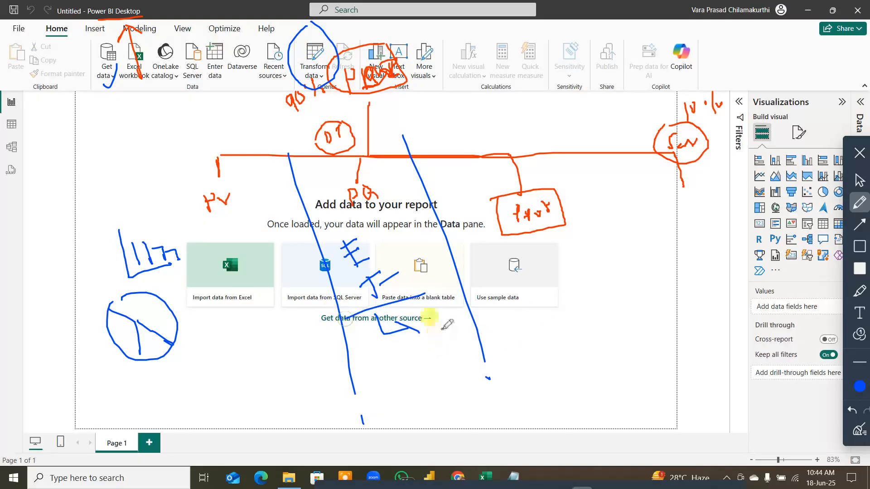
left_click_drag(444, 332, 467, 376)
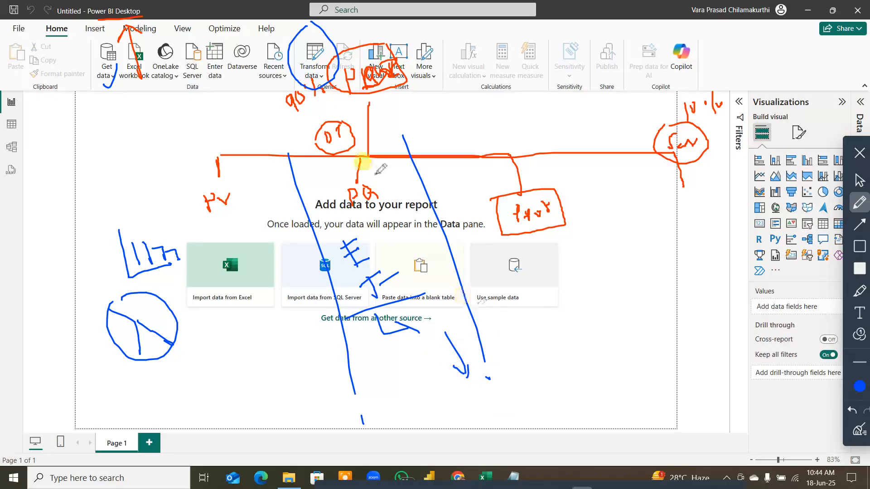
Circle the orange PQ label with a note, add a curved arrow, and begin a large box
mouse_move(360, 162)
left_mouse_down()
mouse_move(322, 202)
mouse_move(372, 206)
mouse_move(358, 160)
mouse_move(410, 196)
left_mouse_up()
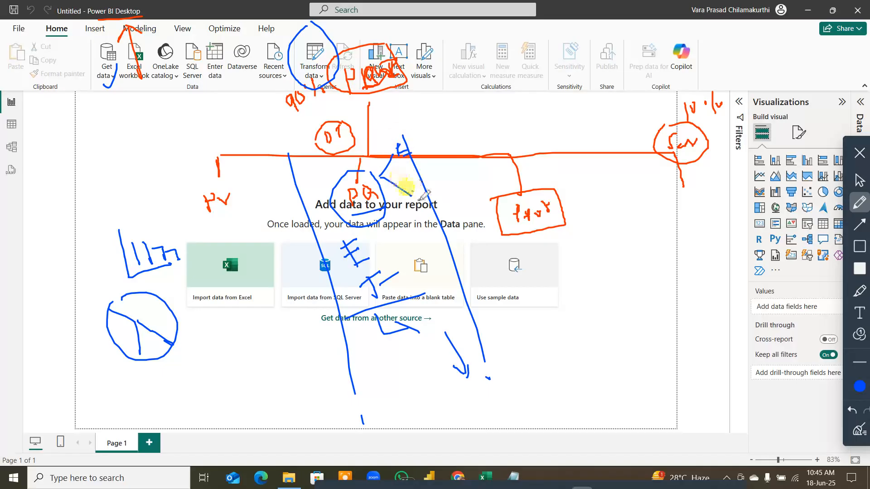
left_click_drag(412, 182, 452, 193)
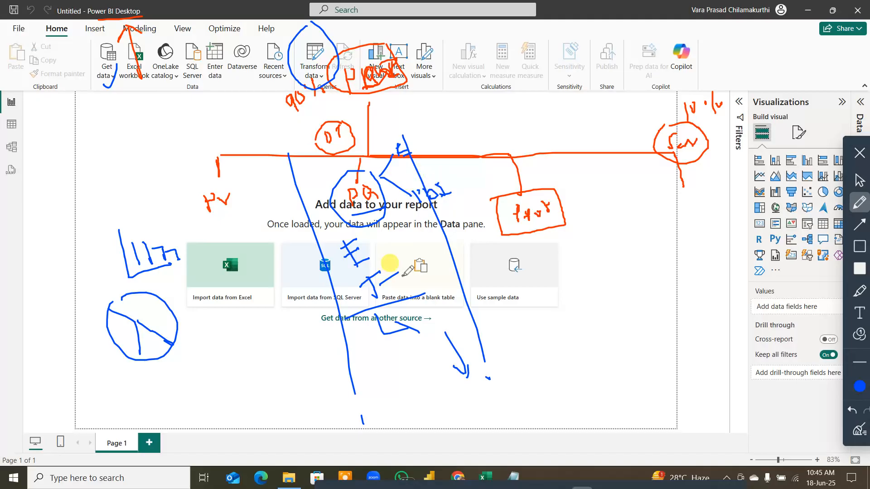
mouse_move(355, 369)
left_mouse_down()
mouse_move(361, 385)
mouse_move(369, 374)
mouse_move(383, 383)
mouse_move(425, 363)
left_mouse_up()
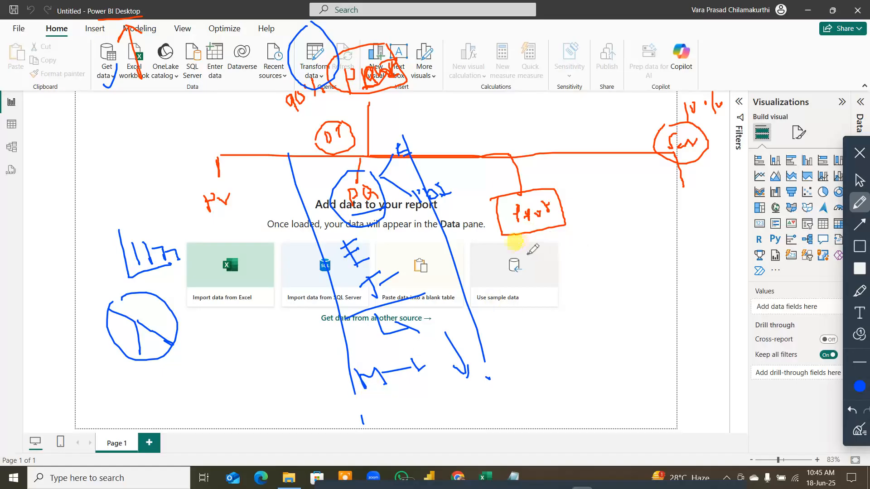
mouse_move(565, 209)
left_mouse_down()
mouse_move(582, 203)
mouse_move(594, 237)
left_mouse_up()
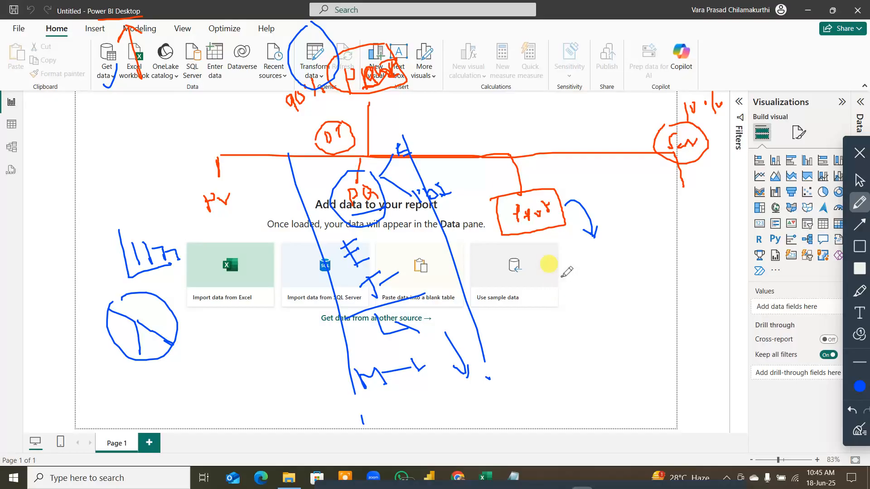
mouse_move(511, 267)
left_mouse_down()
mouse_move(618, 219)
mouse_move(683, 346)
mouse_move(630, 381)
mouse_move(555, 401)
left_mouse_up()
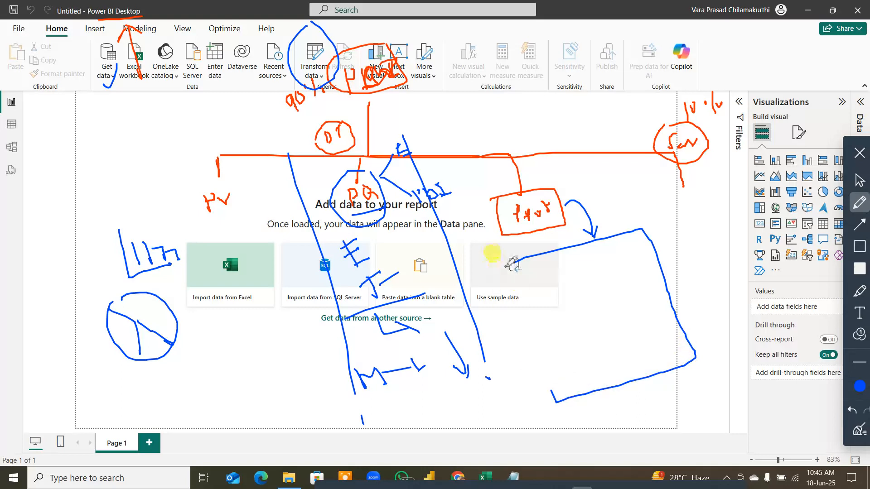
Complete the large box with arrows and a check mark, and write DM and DAX inside it
left_click_drag(507, 268, 546, 393)
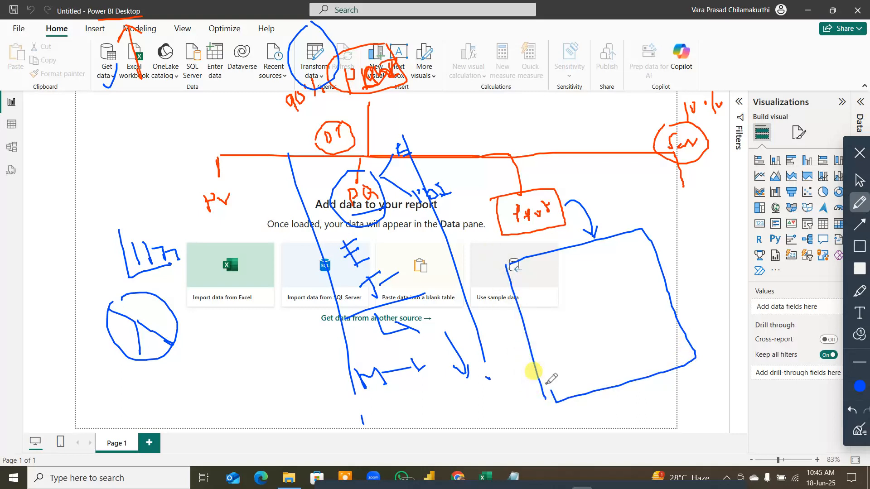
mouse_move(754, 190)
left_mouse_down()
mouse_move(660, 261)
mouse_move(688, 276)
left_mouse_up()
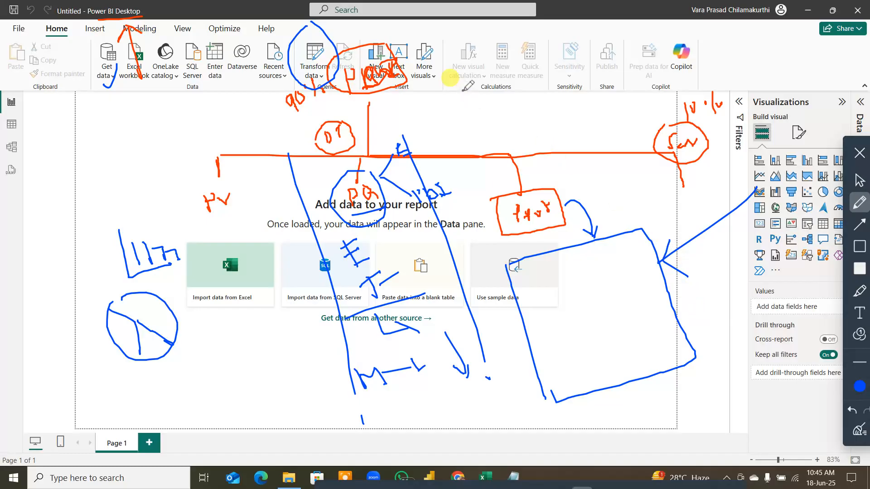
mouse_move(463, 91)
left_mouse_down()
mouse_move(412, 189)
mouse_move(453, 203)
left_mouse_up()
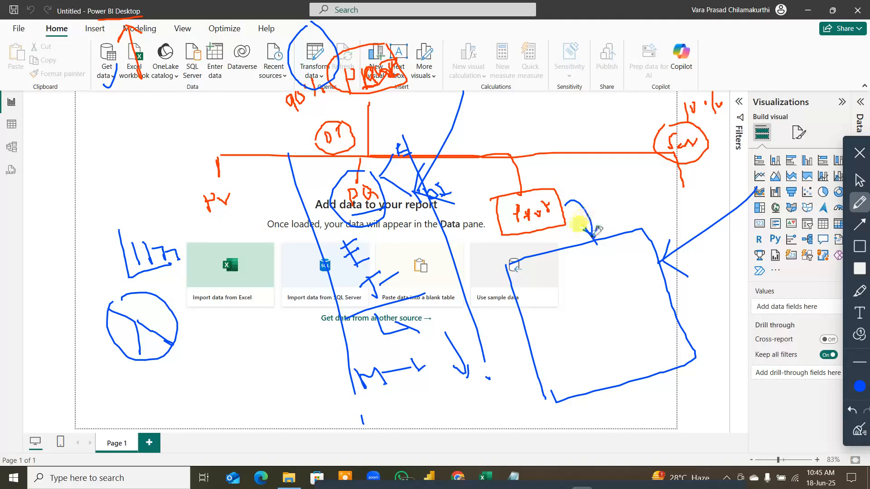
left_click_drag(598, 226, 591, 245)
mouse_move(206, 337)
left_mouse_down()
mouse_move(272, 415)
mouse_move(385, 406)
mouse_move(407, 379)
left_mouse_up()
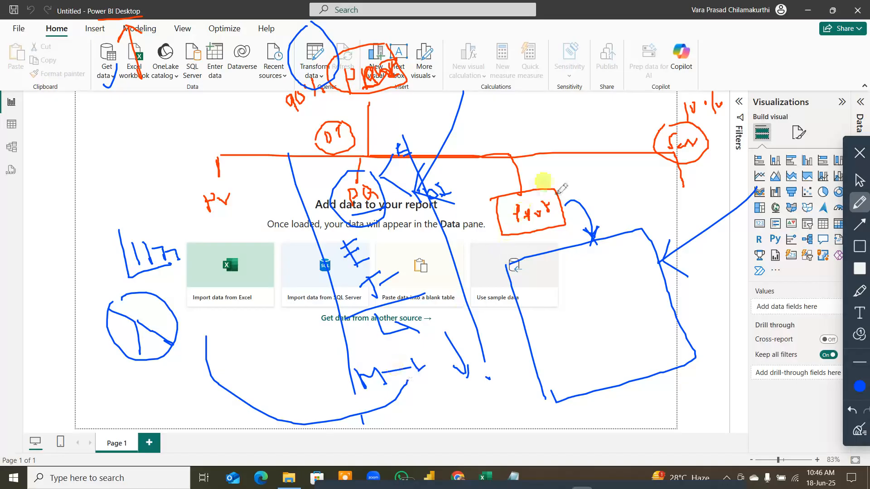
left_click_drag(623, 204, 641, 183)
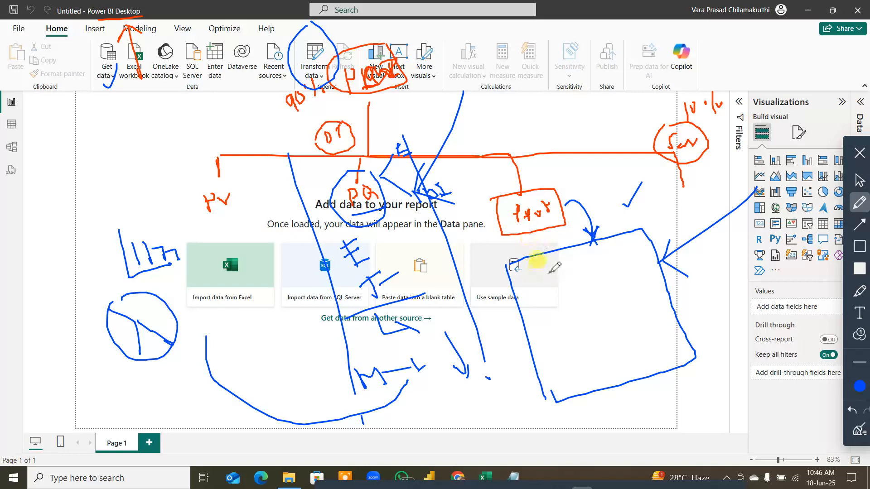
mouse_move(551, 271)
left_mouse_down()
mouse_move(551, 287)
mouse_move(555, 271)
mouse_move(561, 280)
mouse_move(578, 267)
mouse_move(586, 277)
left_mouse_up()
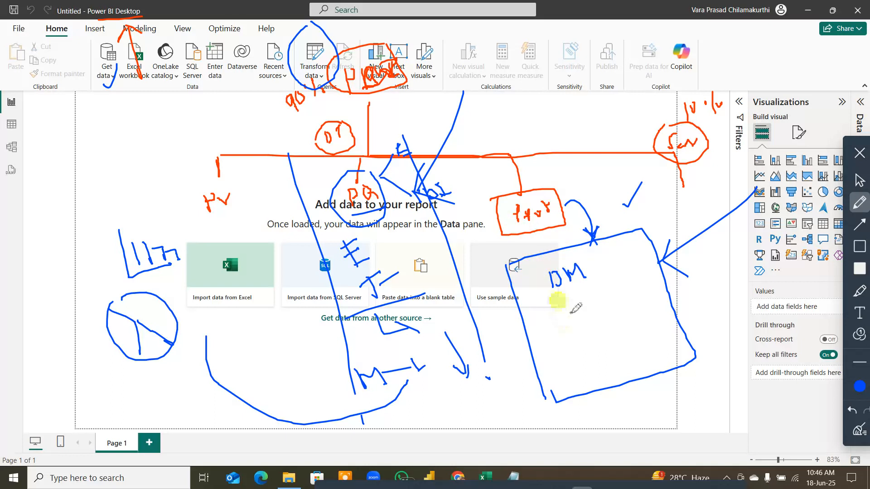
mouse_move(569, 317)
left_mouse_down()
mouse_move(569, 304)
mouse_move(577, 313)
mouse_move(621, 297)
left_mouse_up()
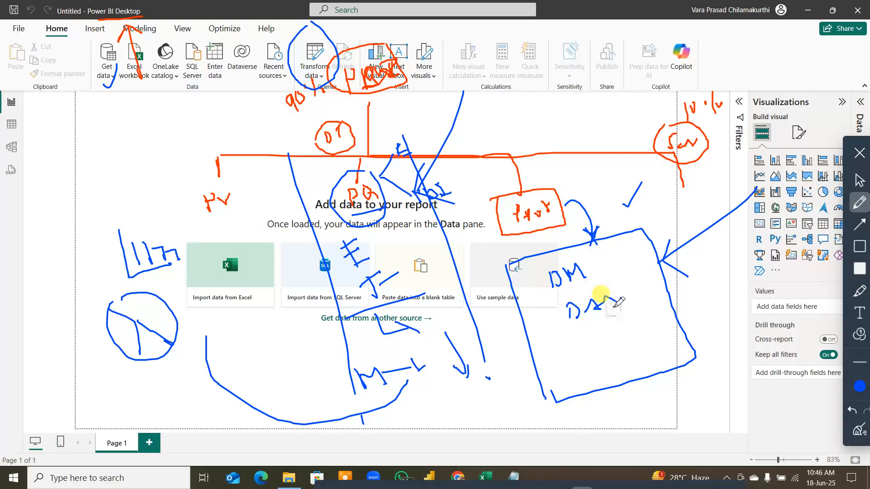
left_click_drag(545, 319, 555, 314)
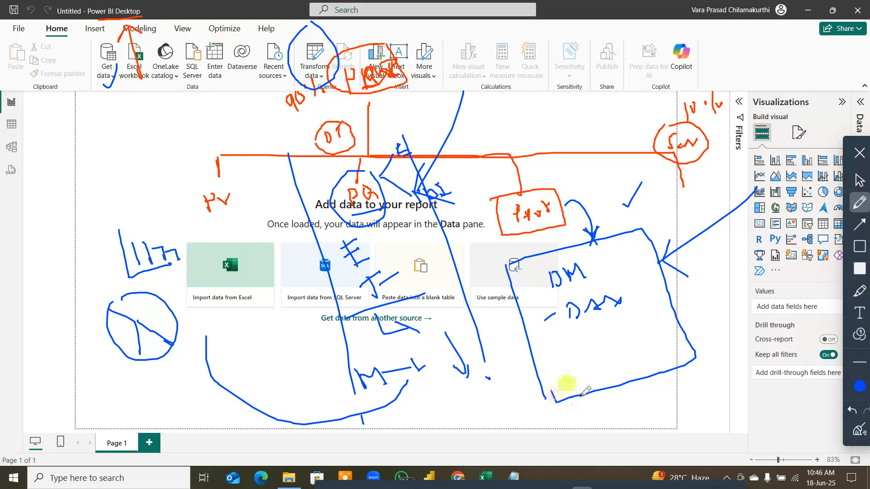
Draw small squares in the box, number the left one 1, tick the right one, and link them
left_click_drag(564, 348, 568, 386)
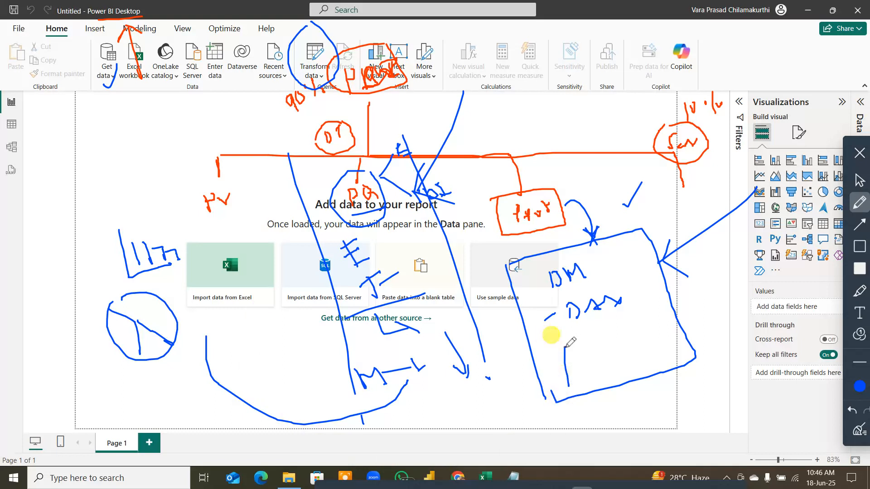
mouse_move(565, 347)
left_mouse_down()
mouse_move(597, 355)
mouse_move(601, 378)
mouse_move(570, 388)
left_mouse_up()
left_click_drag(599, 302, 616, 298)
mouse_move(621, 313)
left_mouse_down()
mouse_move(621, 336)
mouse_move(649, 317)
mouse_move(639, 336)
mouse_move(625, 336)
left_mouse_up()
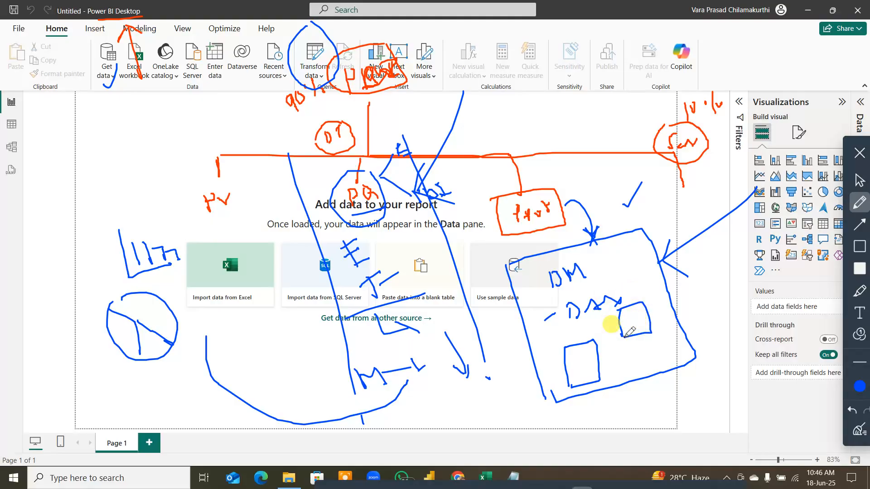
left_click_drag(665, 339, 672, 371)
mouse_move(674, 336)
left_mouse_down()
mouse_move(704, 347)
mouse_move(695, 362)
left_mouse_up()
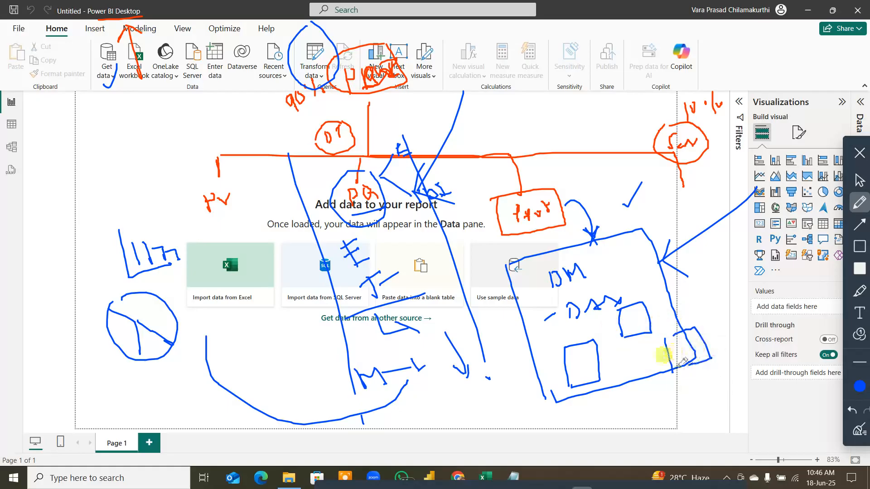
left_click_drag(584, 354, 588, 360)
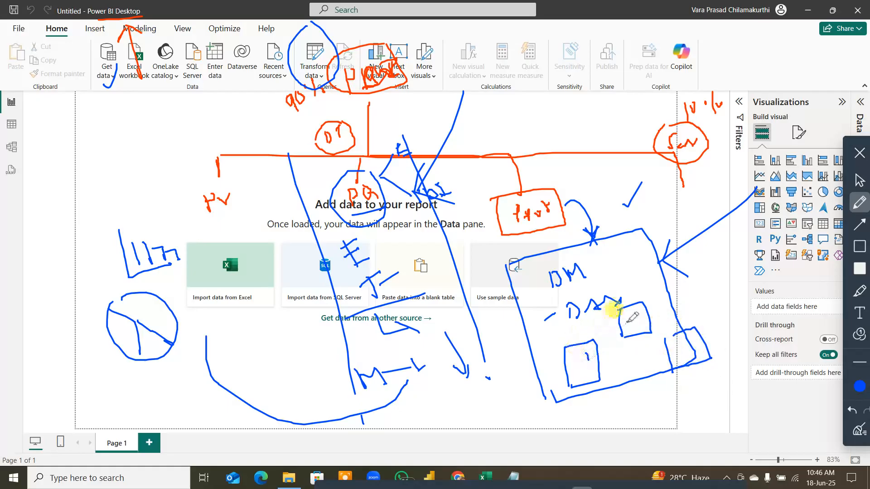
mouse_move(628, 321)
left_mouse_down()
mouse_move(689, 341)
mouse_move(680, 359)
left_mouse_up()
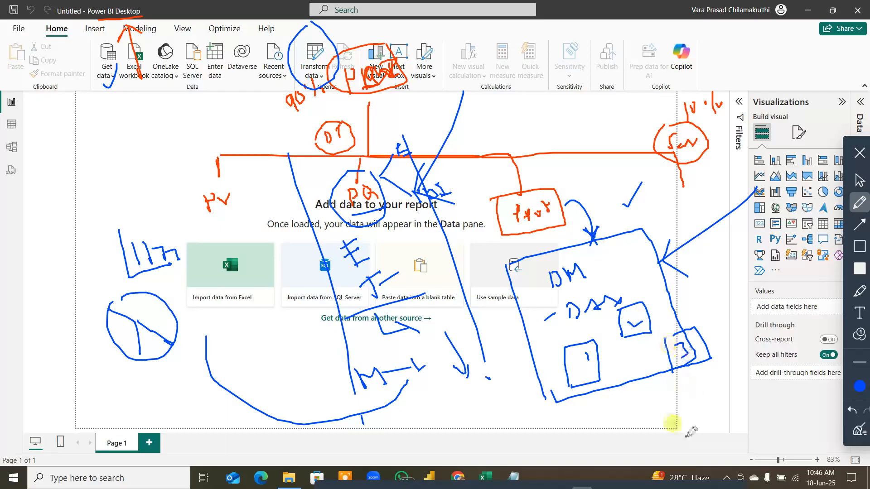
left_click_drag(591, 360, 622, 335)
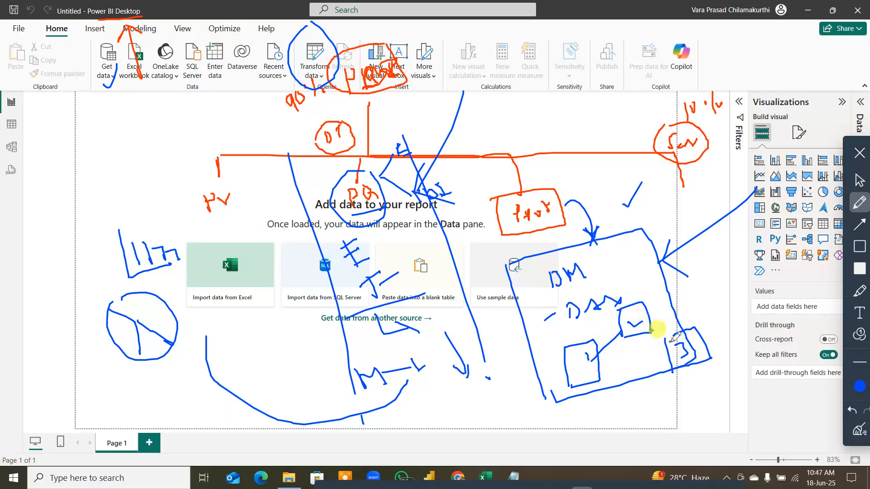
Switch the ink to black and draw an ellipse around the DM box
left_click(859, 387)
left_click(827, 385)
mouse_move(644, 301)
left_mouse_down()
mouse_move(562, 313)
mouse_move(567, 389)
mouse_move(670, 421)
left_mouse_up()
mouse_move(696, 389)
left_mouse_down()
mouse_move(679, 291)
mouse_move(606, 287)
mouse_move(575, 317)
mouse_move(569, 341)
left_mouse_up()
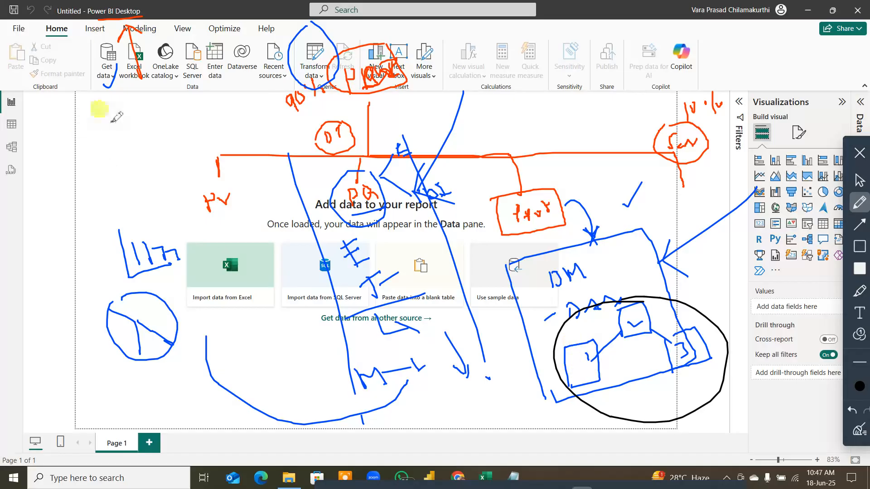
Sketch a stack of boxes with crossing and diagonal strokes at the canvas's top left
left_click_drag(48, 111, 69, 158)
mouse_move(51, 106)
left_mouse_down()
mouse_move(91, 96)
mouse_move(110, 131)
mouse_move(69, 151)
left_mouse_up()
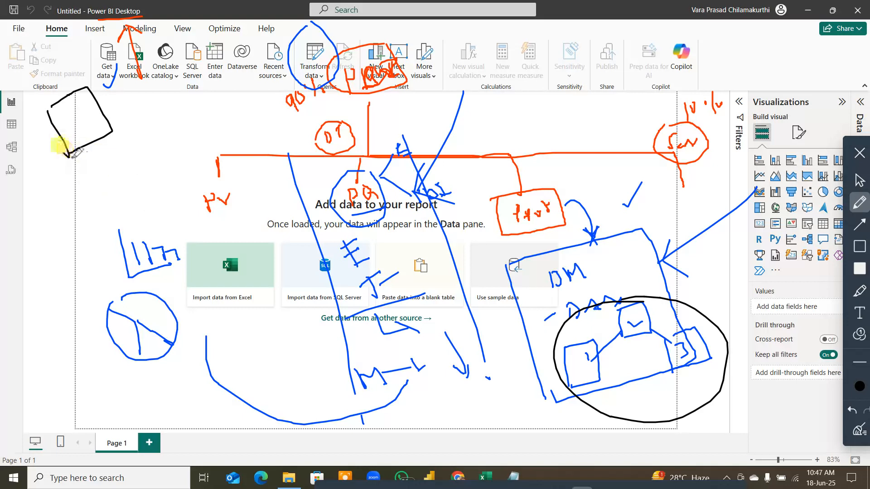
mouse_move(69, 157)
left_mouse_down()
mouse_move(116, 145)
mouse_move(133, 171)
mouse_move(79, 183)
mouse_move(68, 152)
left_mouse_up()
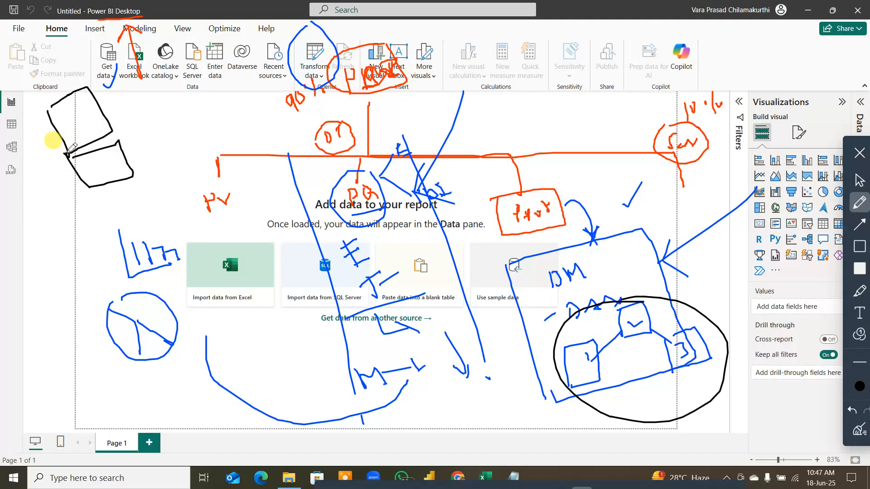
mouse_move(79, 185)
left_mouse_down()
mouse_move(131, 178)
mouse_move(152, 196)
mouse_move(116, 223)
mouse_move(88, 186)
left_mouse_up()
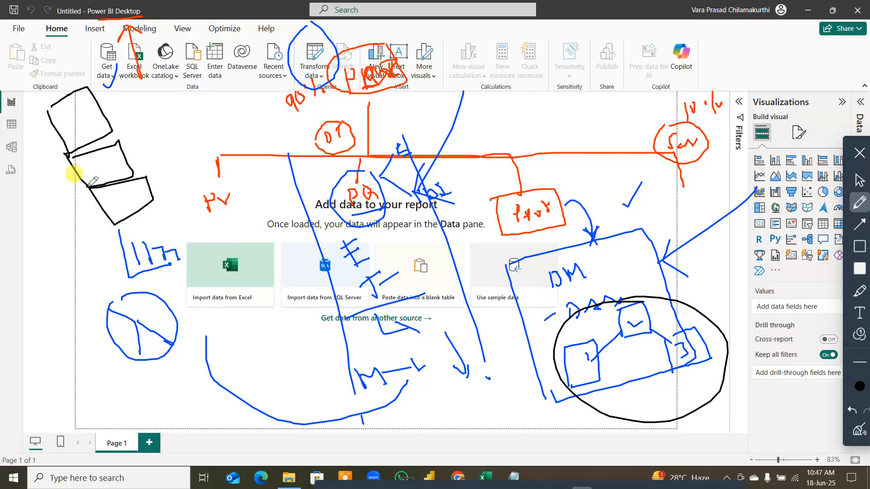
left_click_drag(89, 124, 139, 124)
left_click_drag(116, 151, 144, 134)
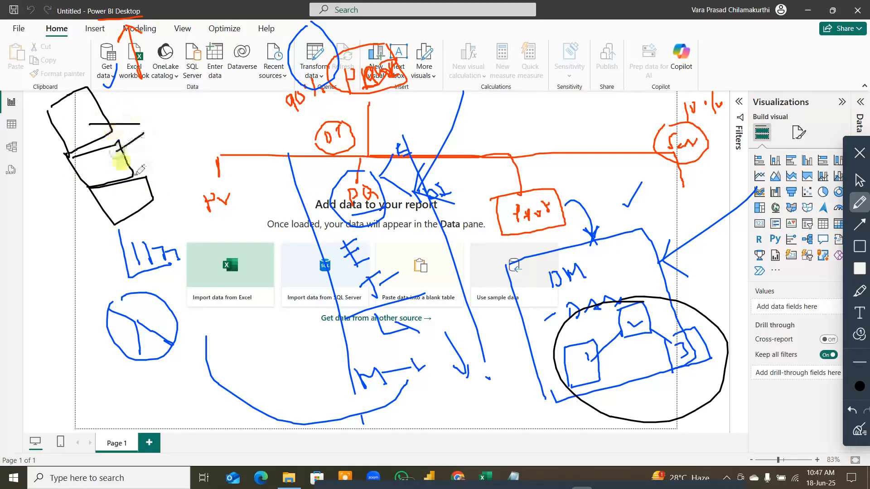
left_click_drag(135, 185, 156, 139)
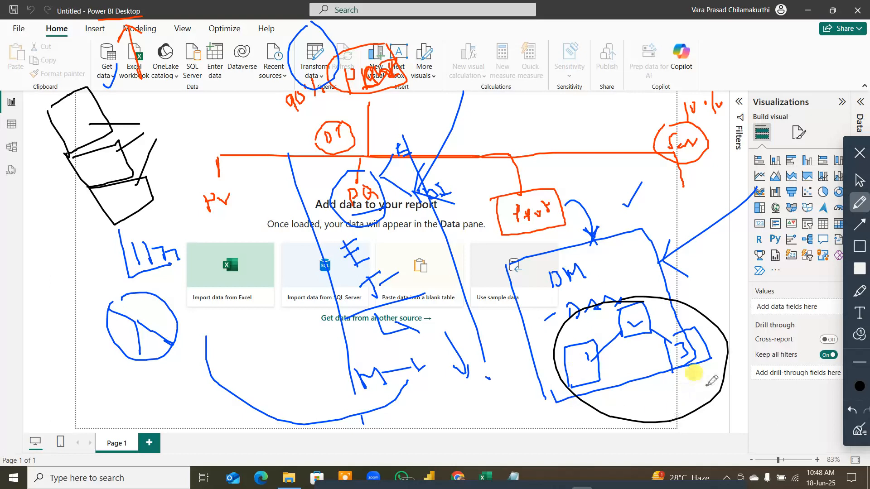
Draw a second outer loop around the sketch, a long arrow toward it, and marks across its boxes
mouse_move(603, 298)
left_mouse_down()
mouse_move(551, 307)
mouse_move(582, 413)
mouse_move(740, 394)
left_mouse_up()
left_click_drag(746, 358, 642, 284)
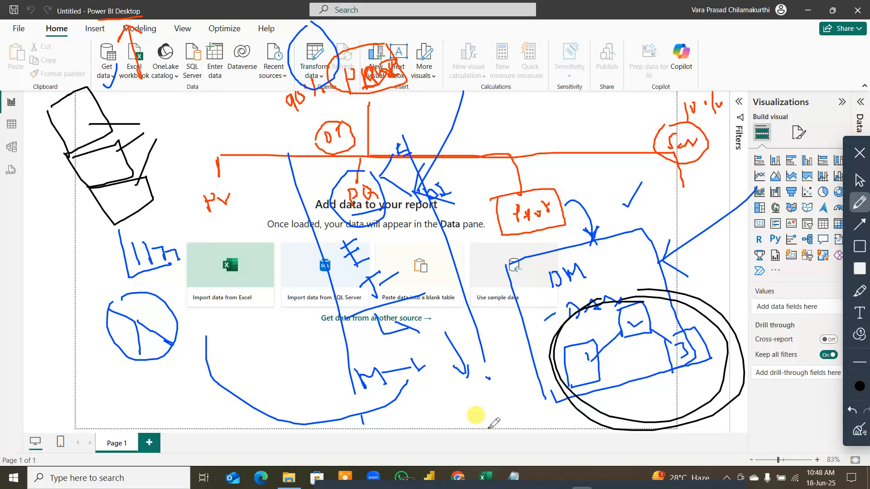
mouse_move(489, 429)
left_mouse_down()
mouse_move(522, 425)
mouse_move(517, 435)
left_mouse_up()
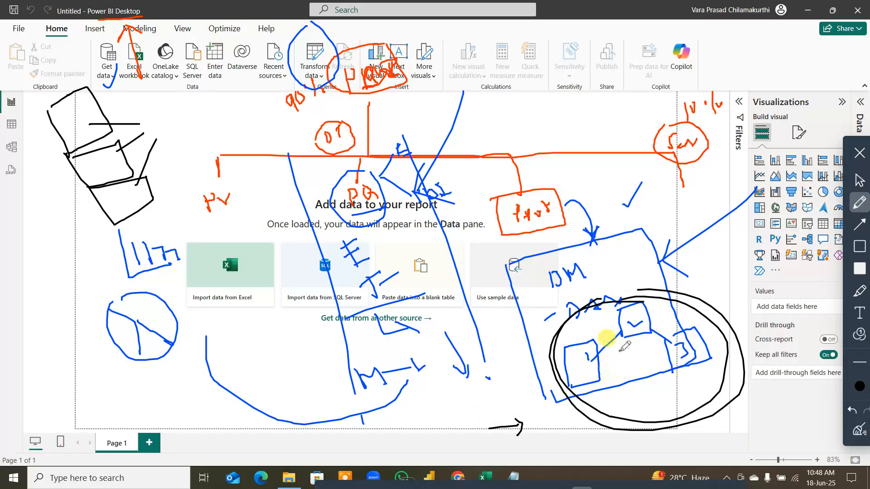
left_click_drag(465, 394, 566, 362)
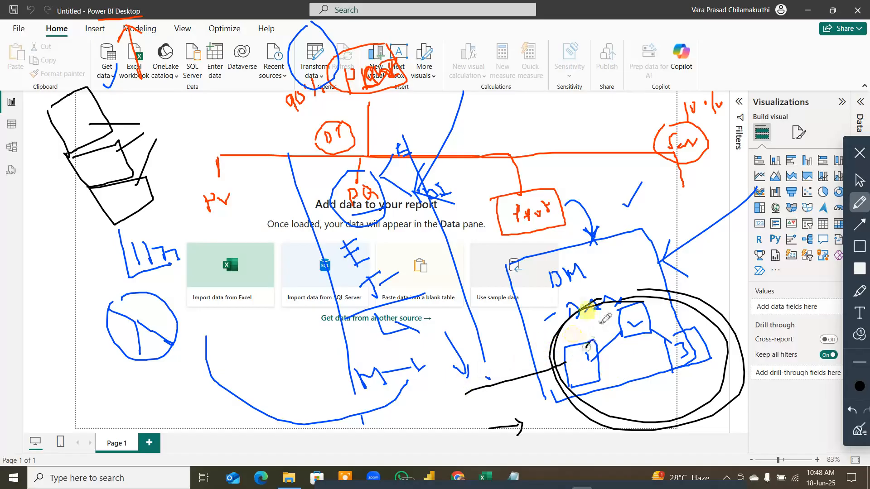
left_click_drag(601, 323, 587, 348)
left_click_drag(632, 318, 652, 304)
left_click_drag(678, 341, 717, 332)
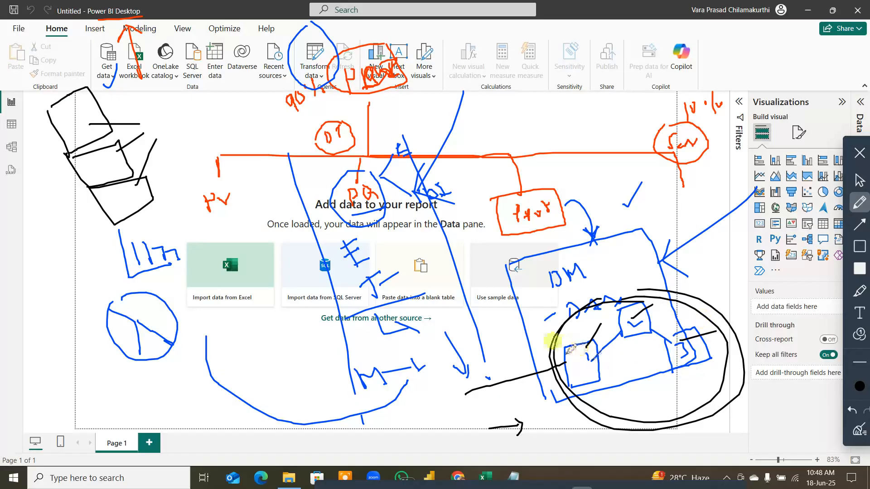
left_click_drag(561, 354, 565, 378)
left_click_drag(439, 380, 449, 395)
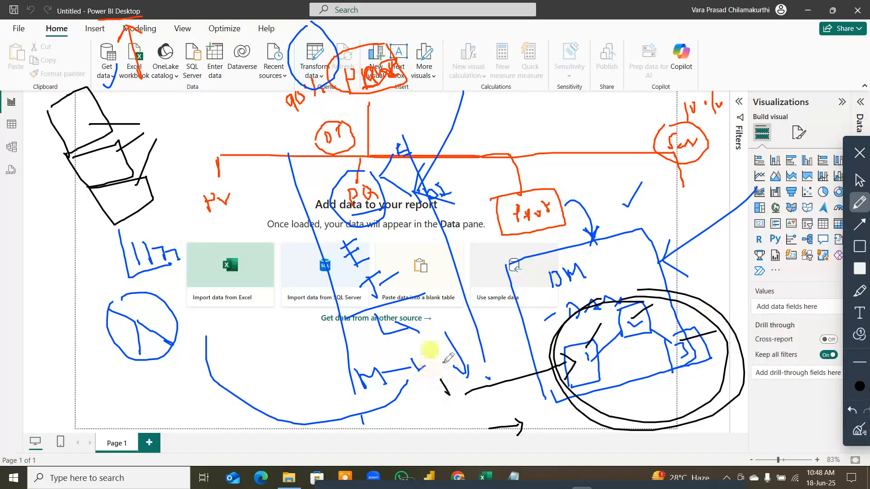
Circle the red box near the top, write an R in the lower ellipse, and add connecting strokes
mouse_move(513, 173)
left_mouse_down()
mouse_move(524, 245)
mouse_move(545, 157)
left_mouse_up()
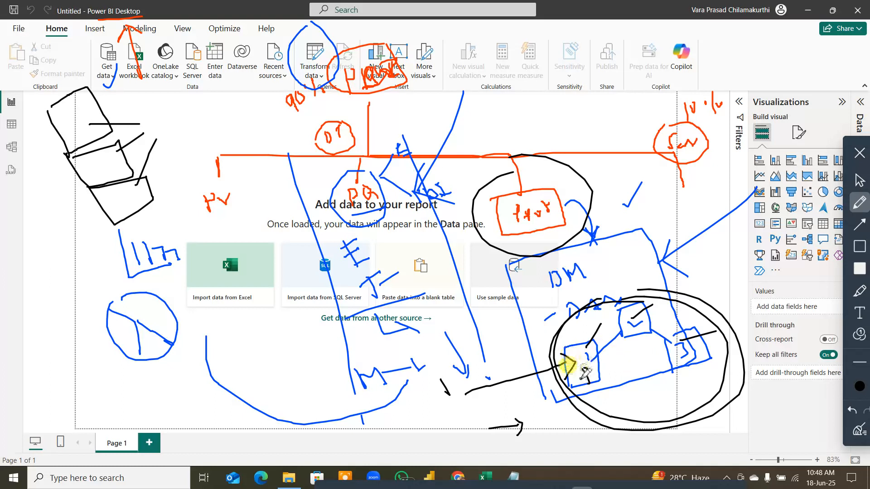
left_click_drag(655, 311, 682, 329)
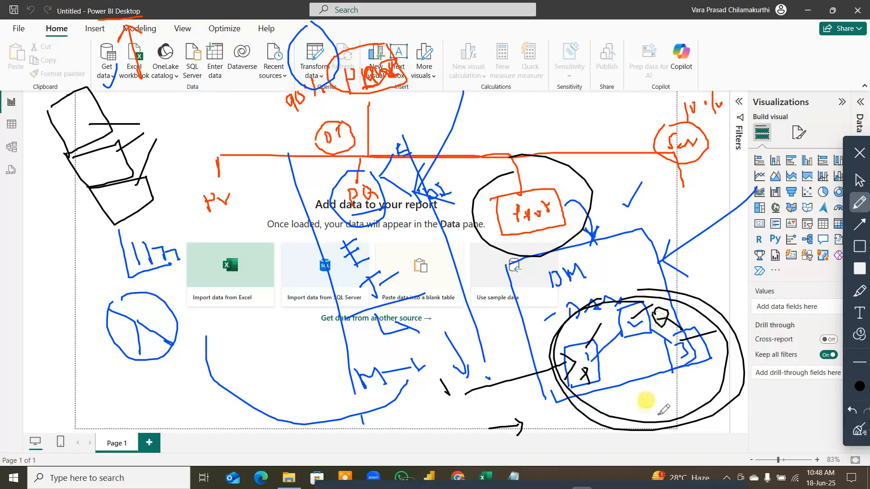
mouse_move(638, 401)
left_mouse_down()
mouse_move(649, 414)
mouse_move(659, 406)
left_mouse_up()
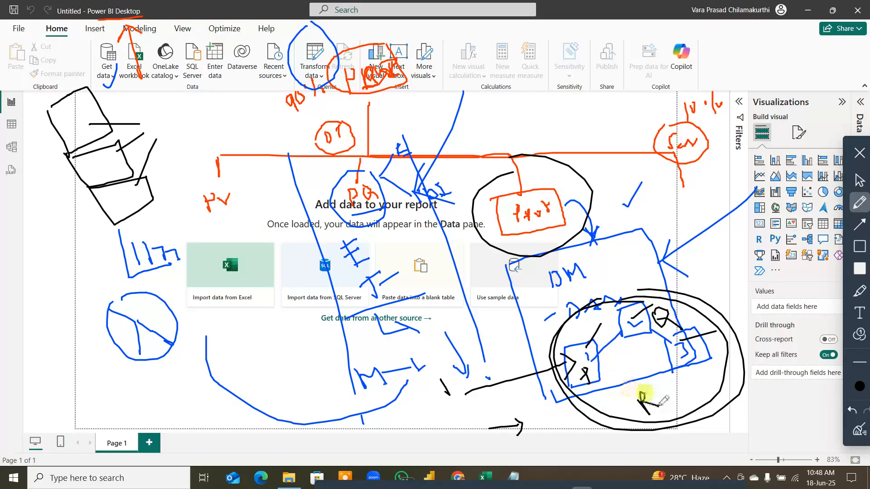
left_click_drag(601, 359, 633, 380)
mouse_move(657, 326)
left_mouse_down()
mouse_move(634, 367)
mouse_move(645, 380)
mouse_move(635, 380)
left_mouse_up()
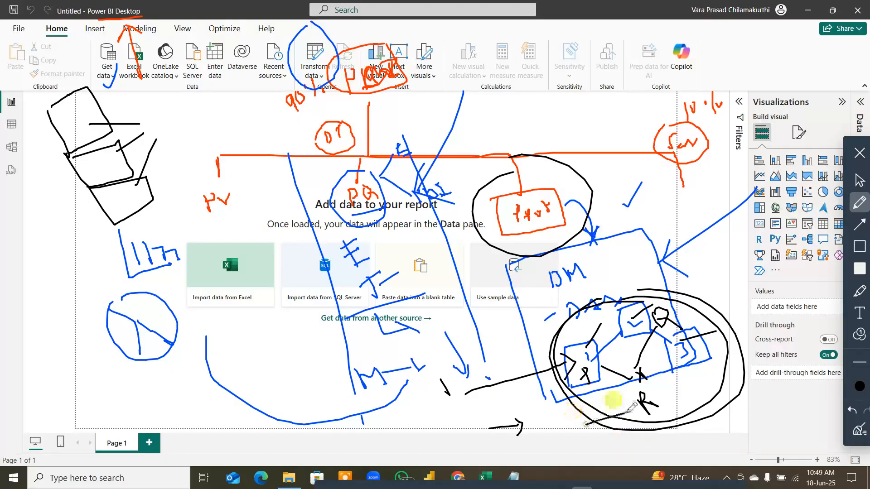
mouse_move(625, 414)
left_mouse_down()
mouse_move(587, 424)
mouse_move(602, 433)
left_mouse_up()
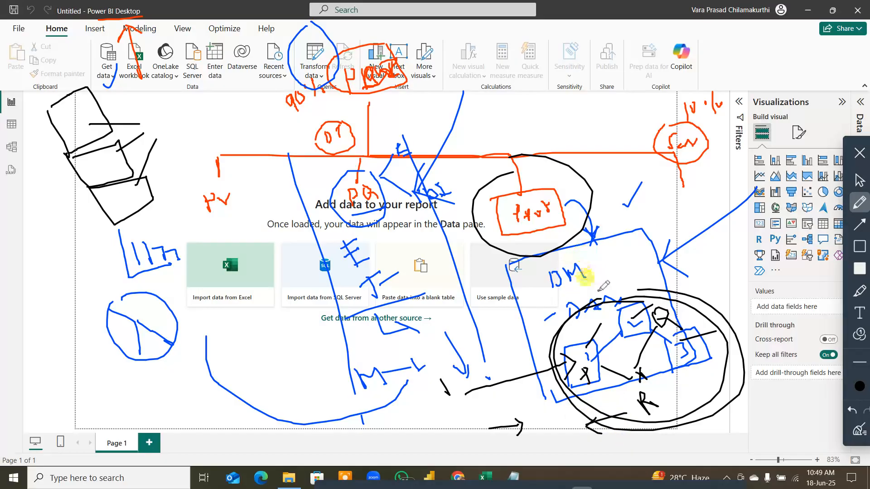
left_click_drag(605, 293, 629, 262)
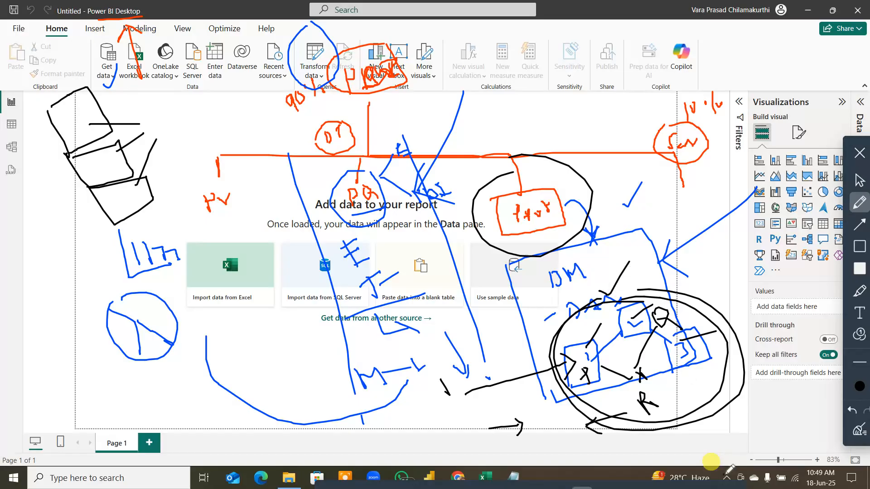
mouse_move(763, 429)
left_mouse_down()
mouse_move(689, 382)
mouse_move(692, 407)
mouse_move(712, 381)
left_mouse_up()
Erase all ink, close the annotation toolbar, and minimise Power BI Desktop
left_click(855, 430)
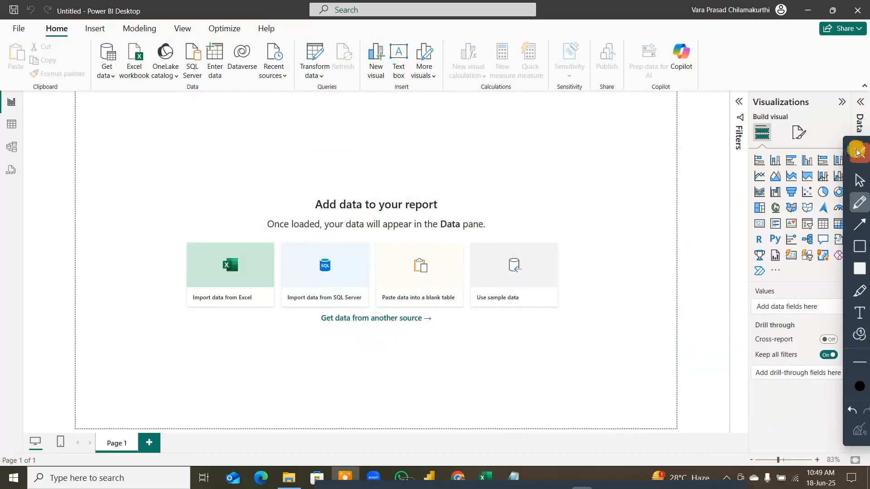
left_click(857, 153)
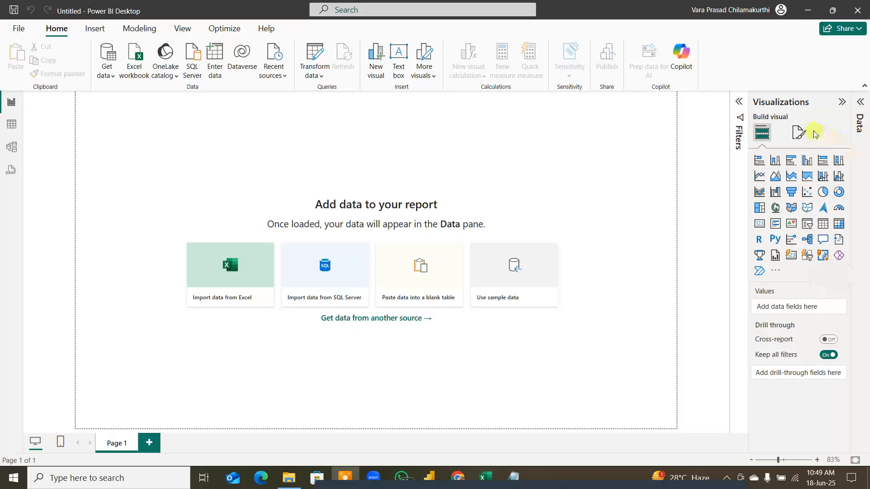
left_click(810, 10)
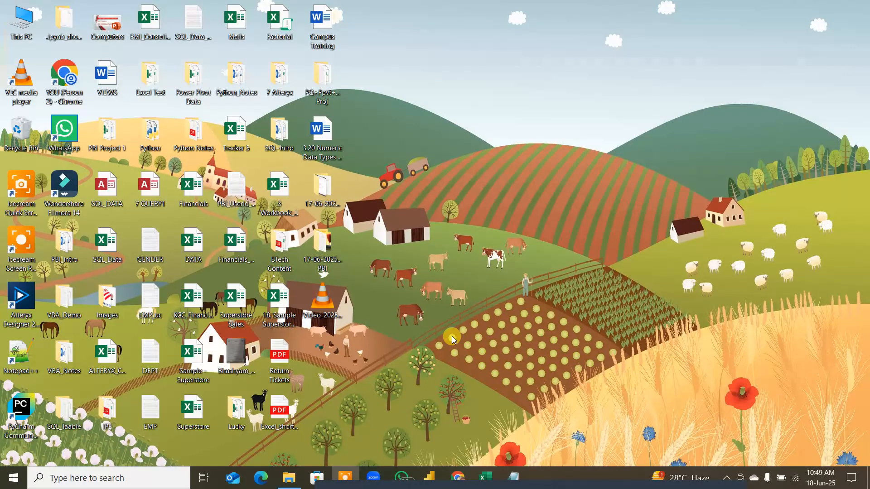
Briefly bring the Power BI report back up, then minimise it again
left_click(438, 478)
left_click(389, 250)
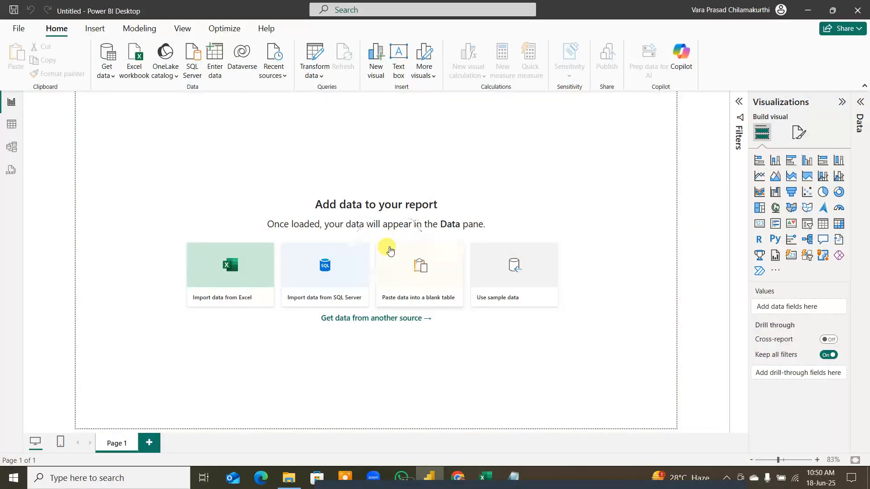
left_click(808, 10)
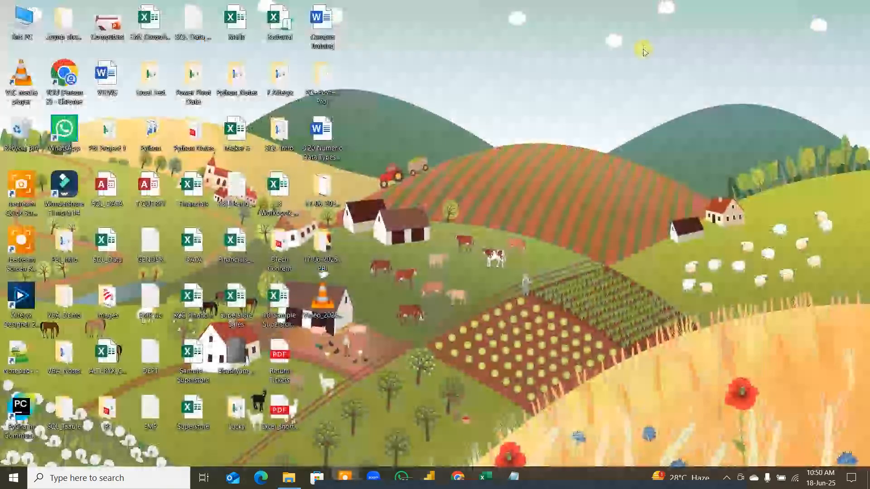
Open the Tracker 5 workbook, select cell CG30, then close it saving changes
left_click(492, 479)
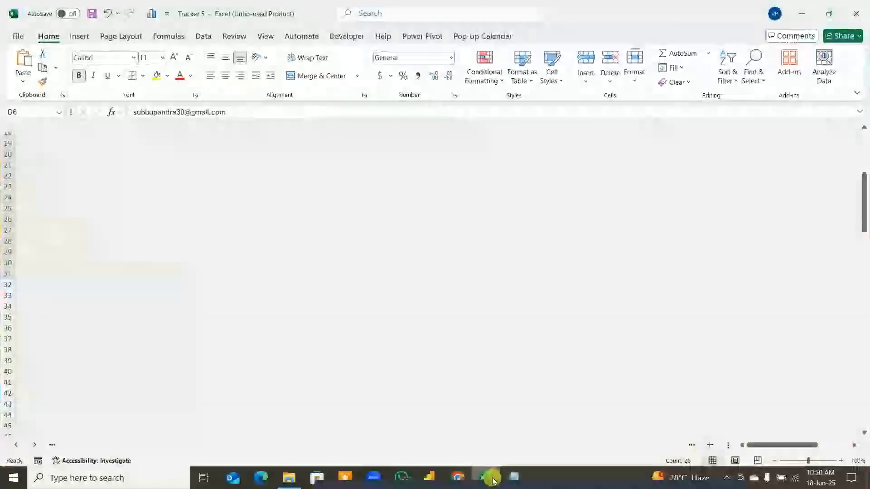
left_click(660, 263)
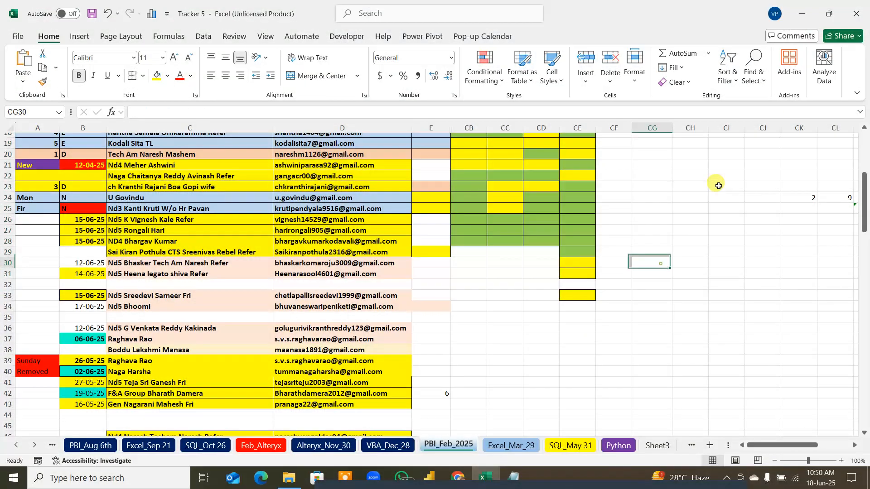
left_click(857, 13)
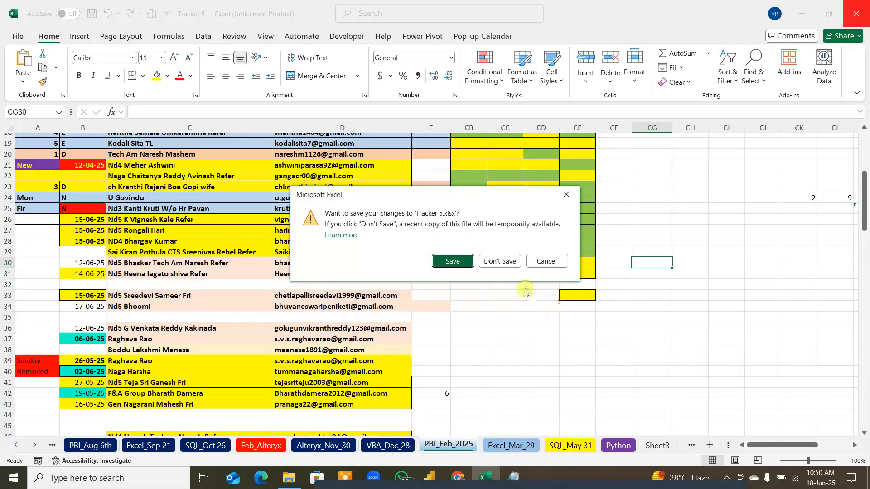
left_click(454, 261)
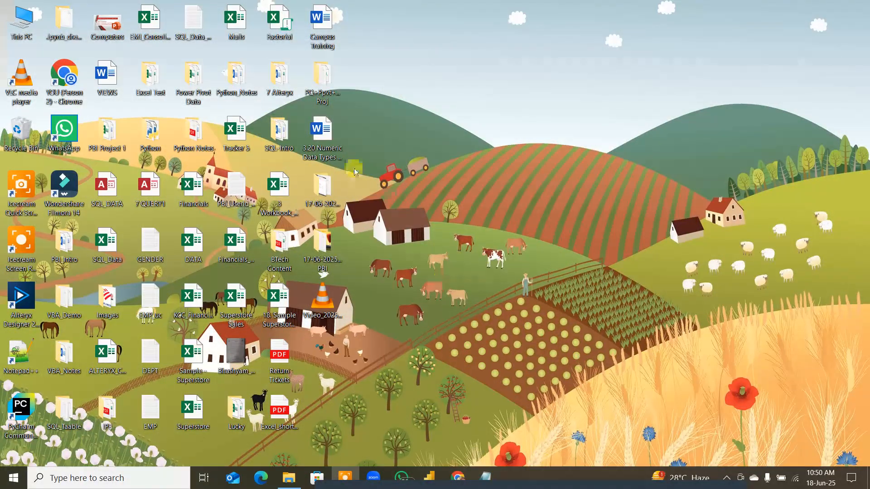
Open Sales_sql from the PQ+Ppvt+Dax Proj folder and maximize it in Excel
double_click(322, 77)
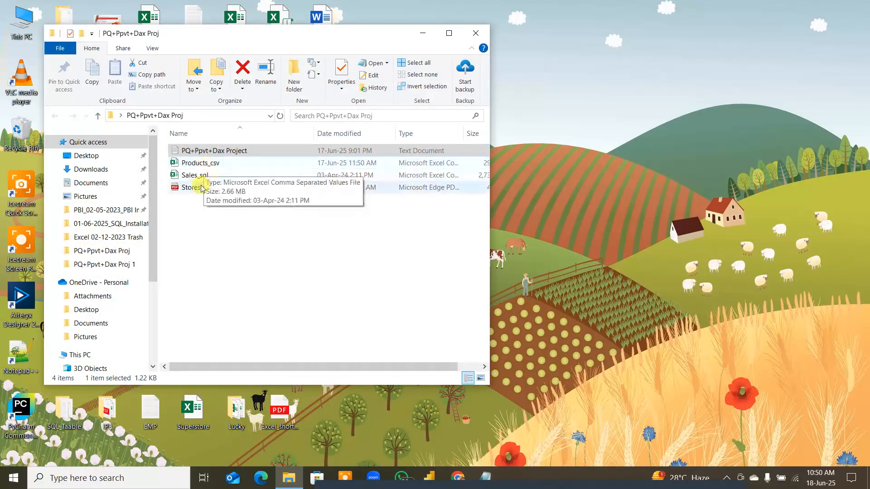
left_click(210, 164)
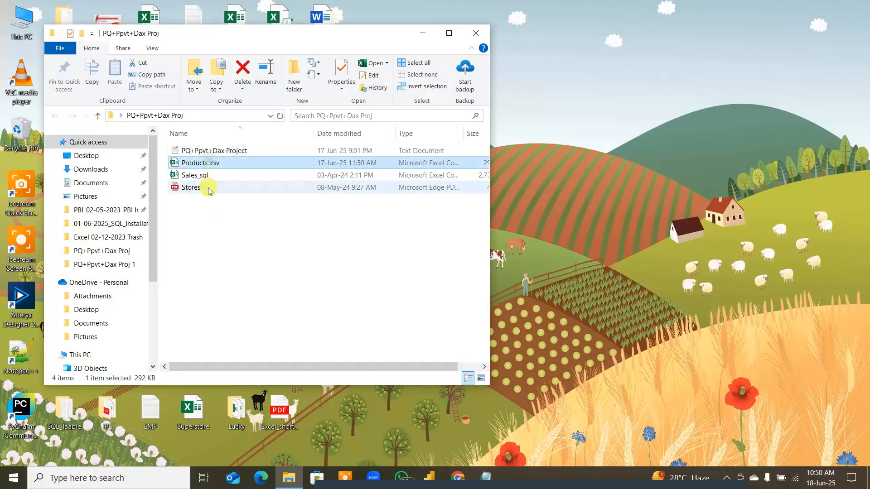
left_click(209, 176)
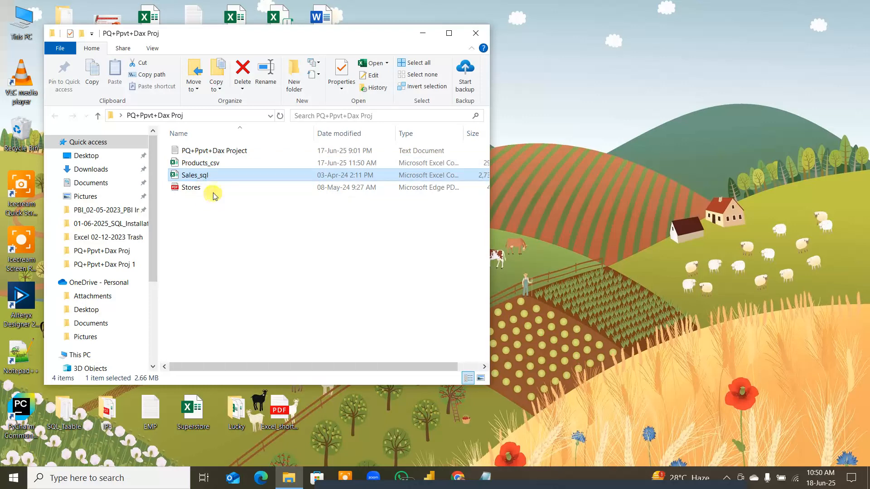
double_click(209, 176)
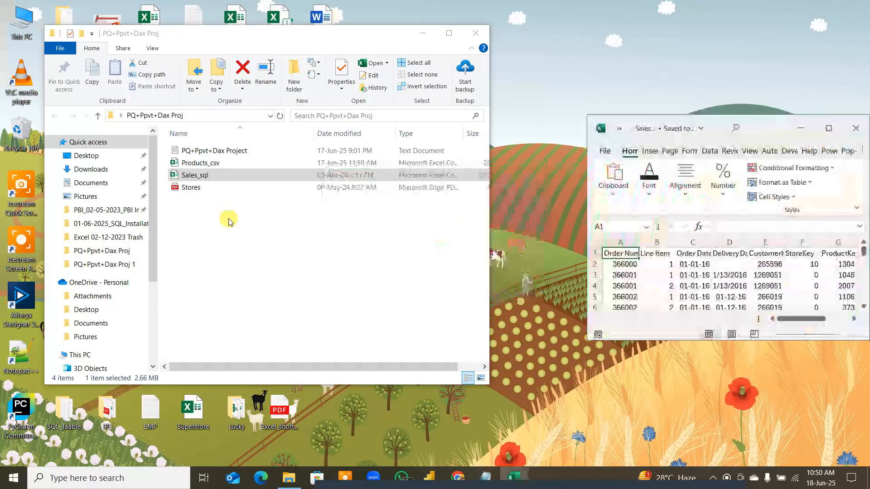
left_click(830, 130)
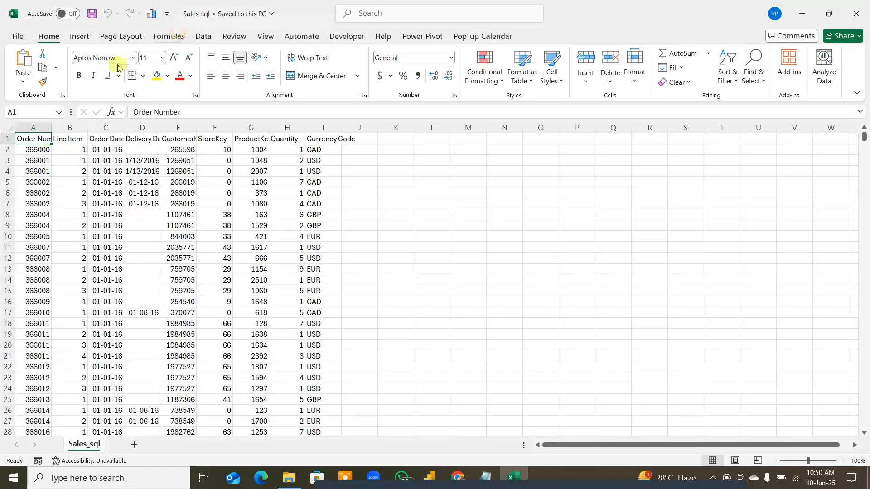
AutoFit Sales_sql columns A–I so every header from Order Number to Currency Code shows
left_click_drag(35, 139, 315, 415)
left_click(135, 259)
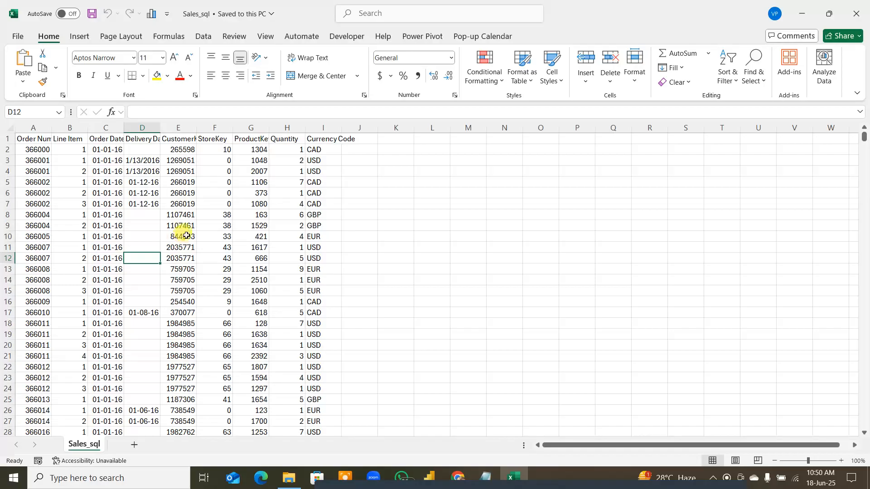
double_click(51, 128)
left_click(84, 139)
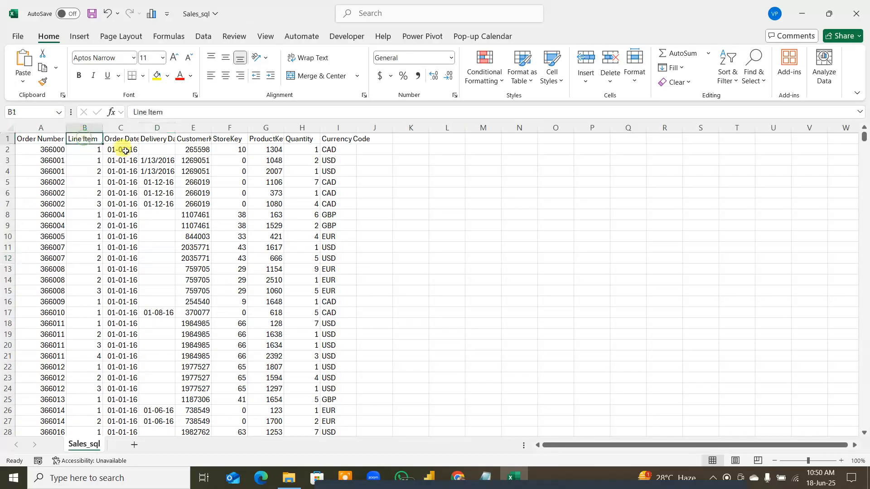
double_click(138, 127)
left_click(163, 128)
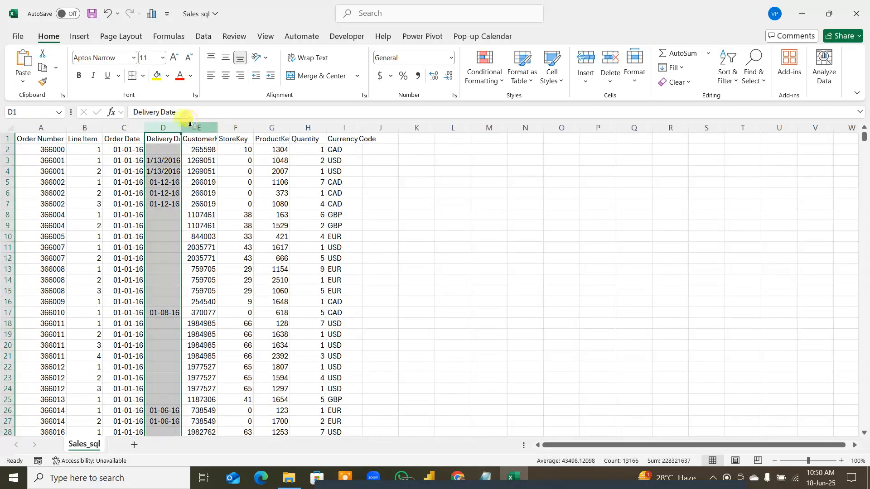
double_click(181, 128)
left_click_drag(180, 212, 185, 300)
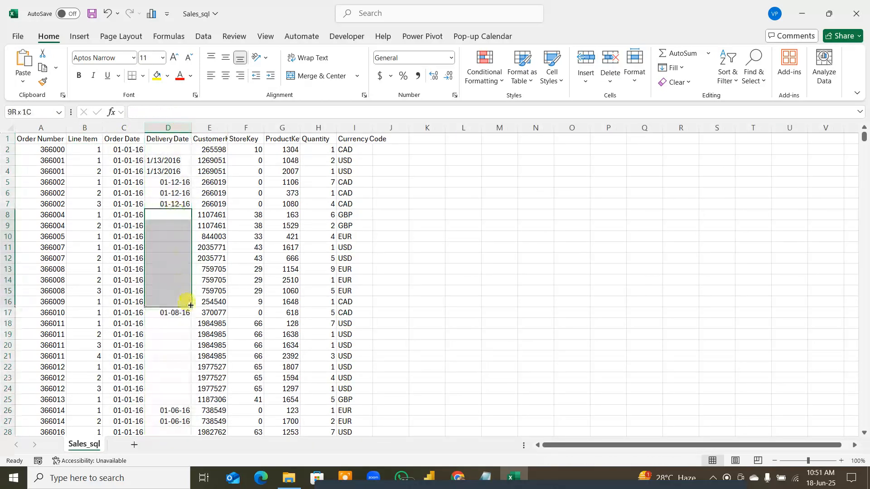
left_click(221, 121)
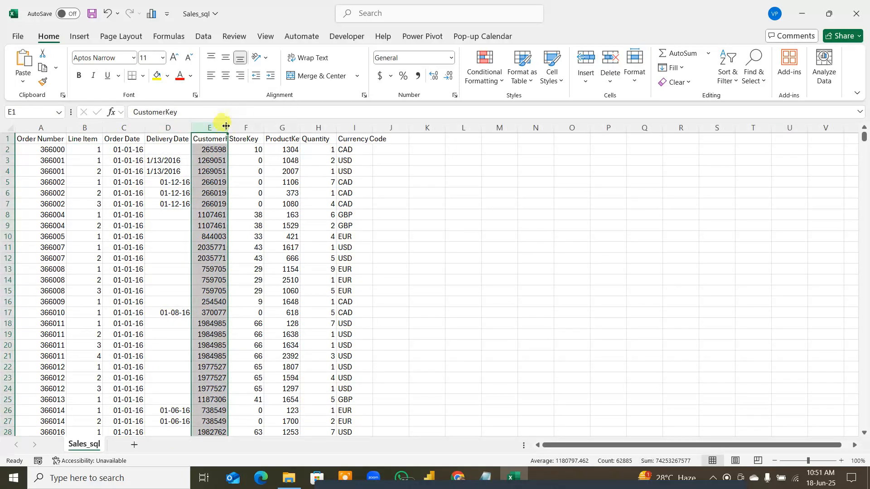
double_click(226, 126)
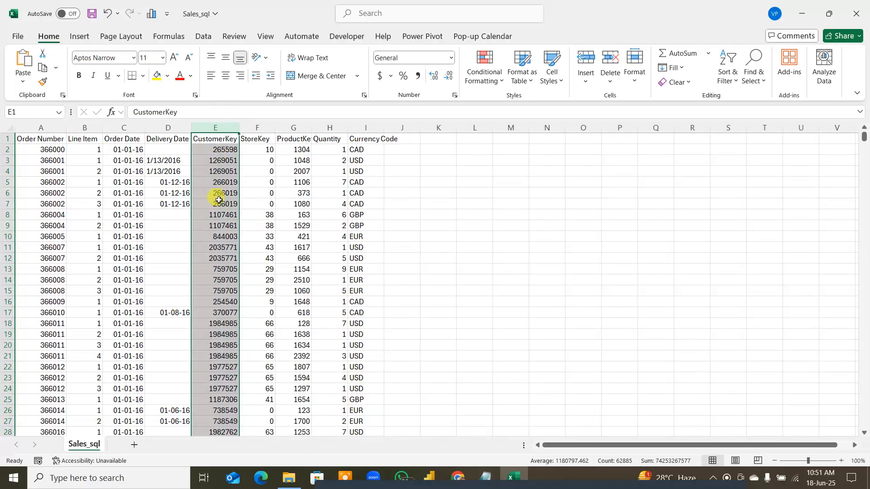
left_click(257, 128)
left_click(295, 127)
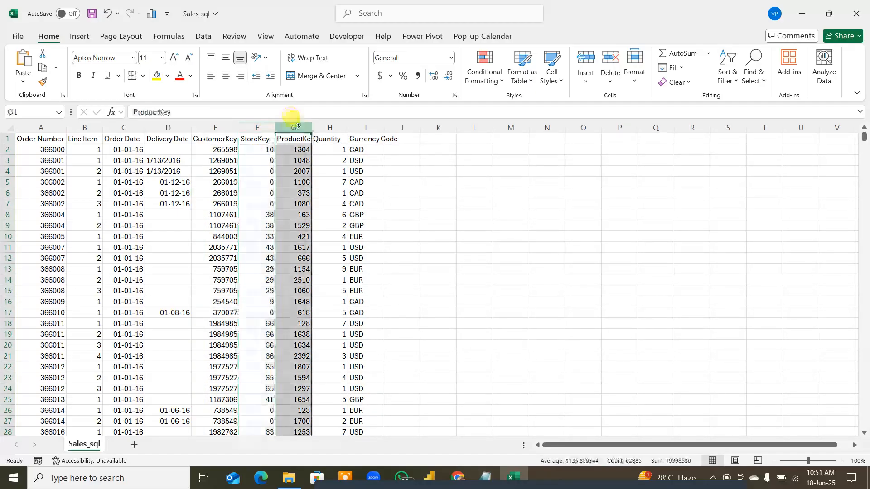
double_click(311, 126)
double_click(353, 127)
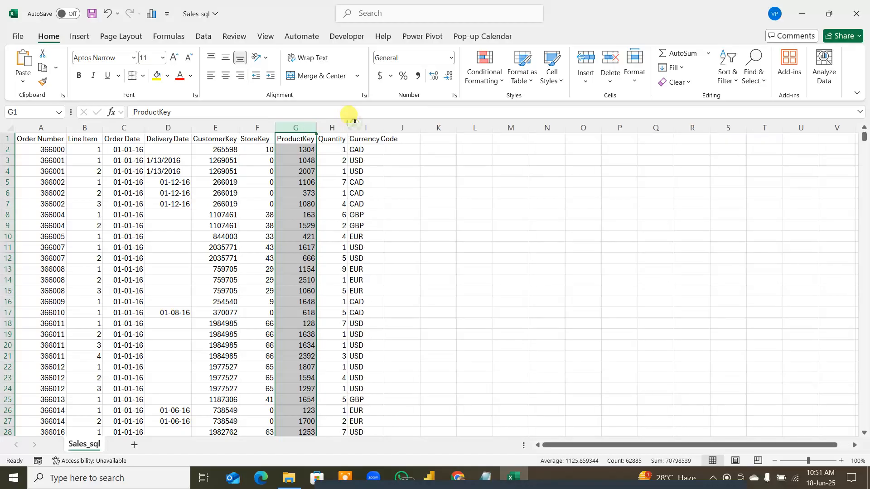
left_click(332, 128)
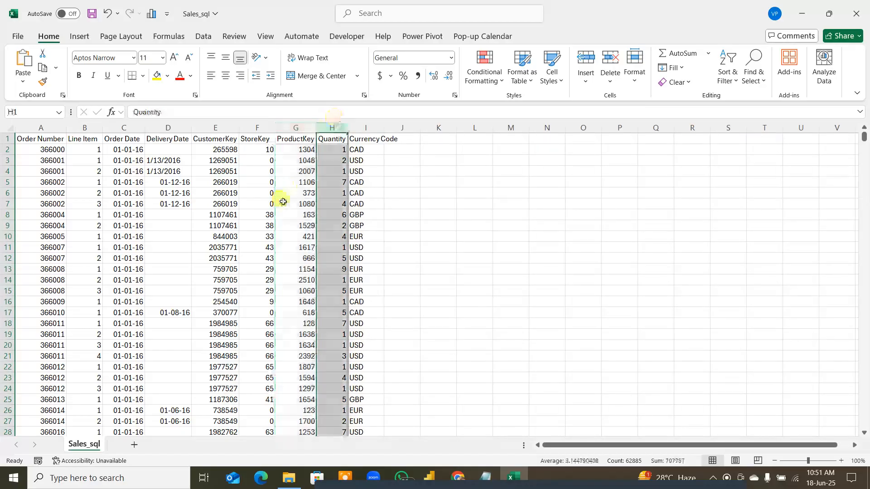
double_click(384, 127)
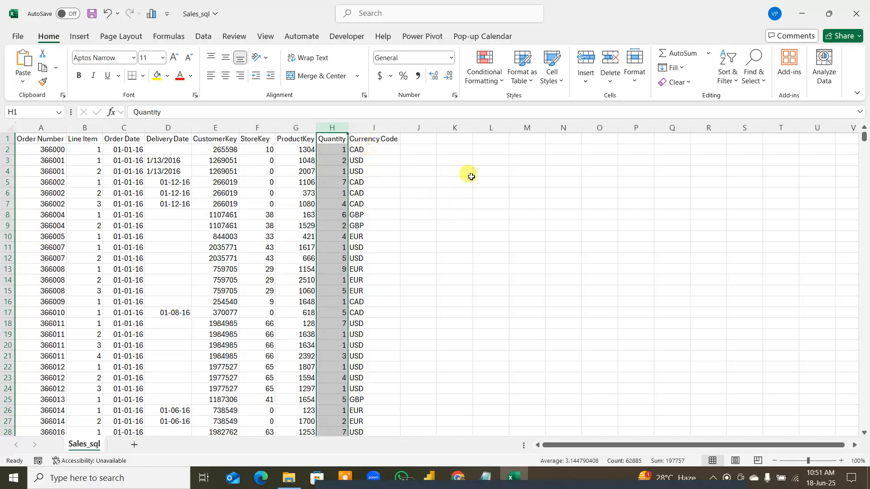
Check a few Quantity values, then minimize Excel and open Products_csv from the folder
left_click(453, 171)
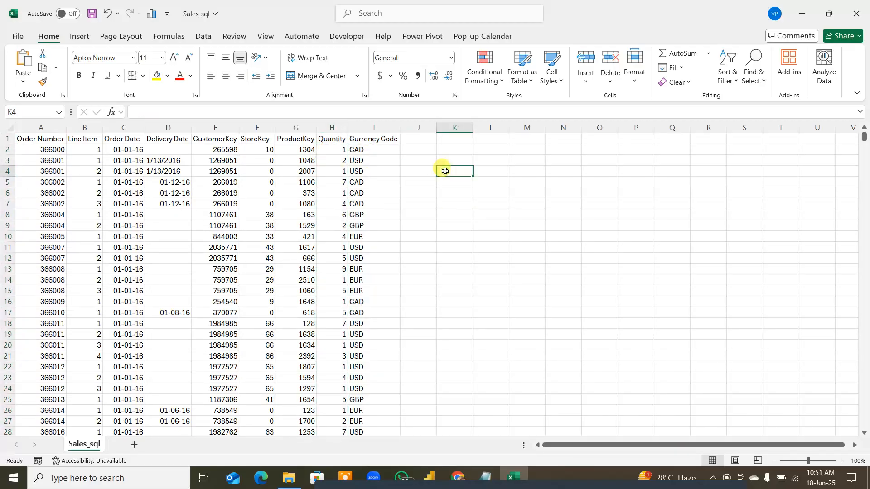
left_click(323, 151)
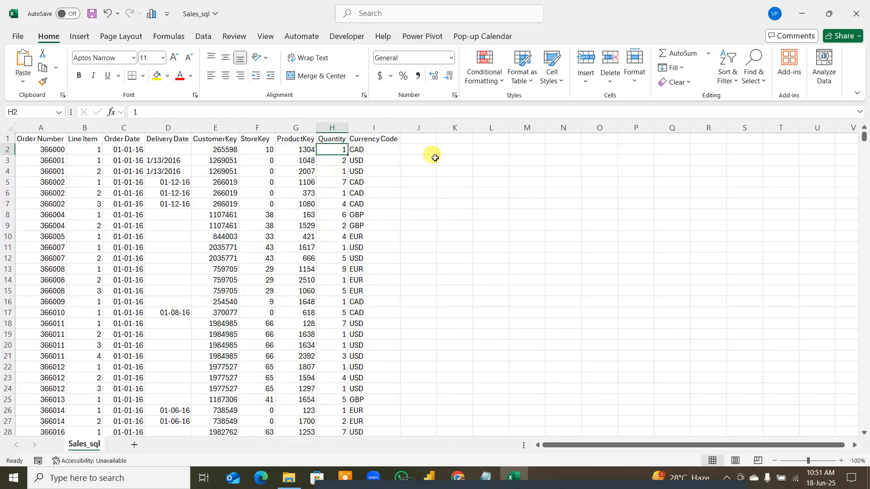
left_click(346, 161)
left_click(442, 160)
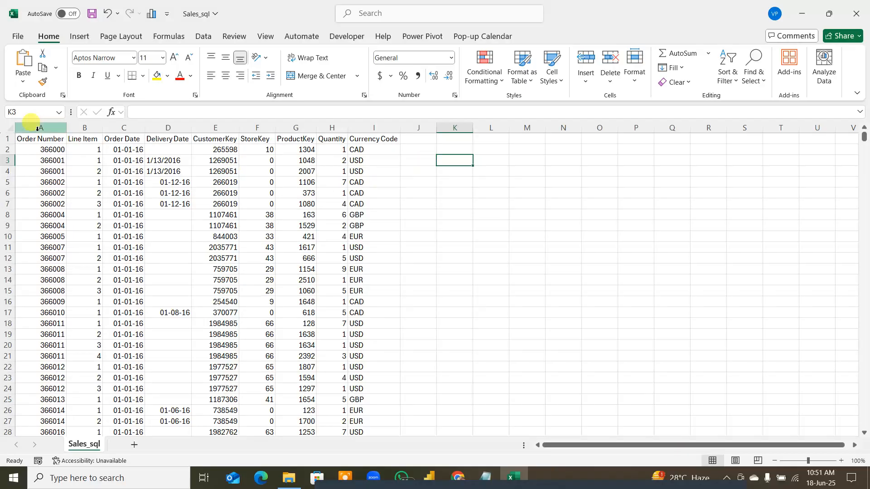
left_click_drag(74, 171, 338, 335)
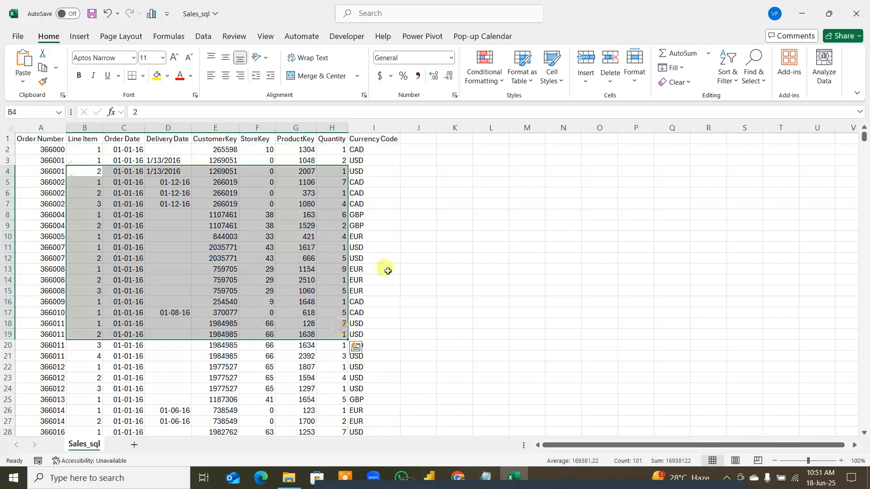
left_click(802, 14)
double_click(213, 164)
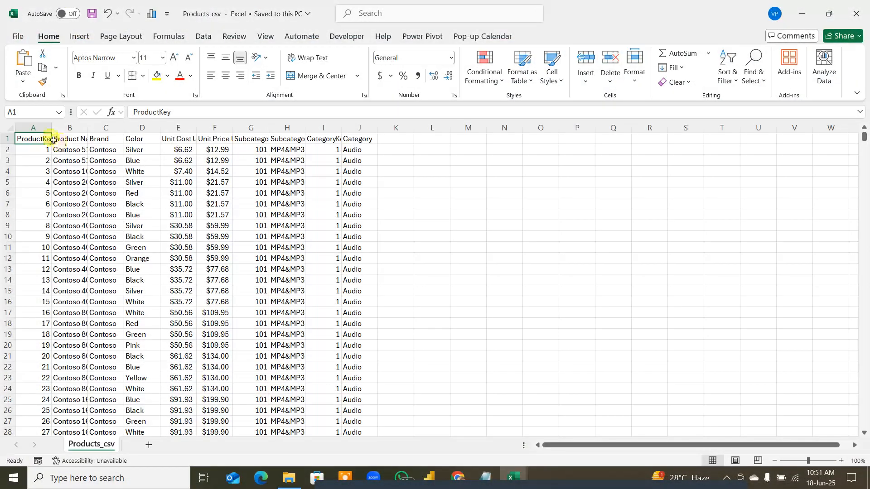
AutoFit every Products_csv column, then review product names, brands, colours, costs and prices
left_click(10, 127)
double_click(51, 128)
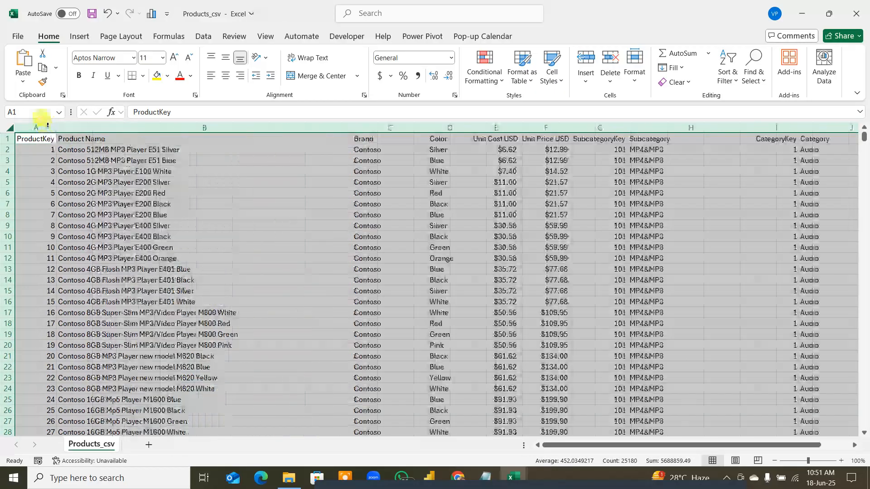
left_click(36, 138)
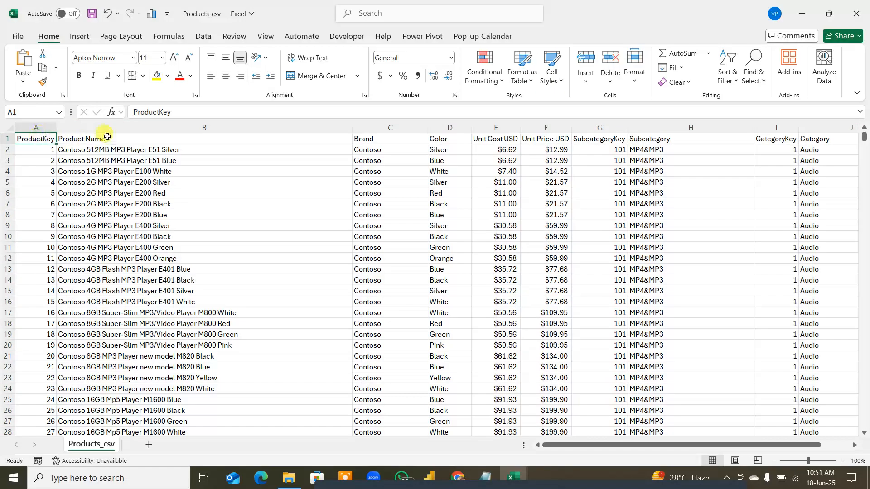
left_click_drag(136, 161, 132, 323)
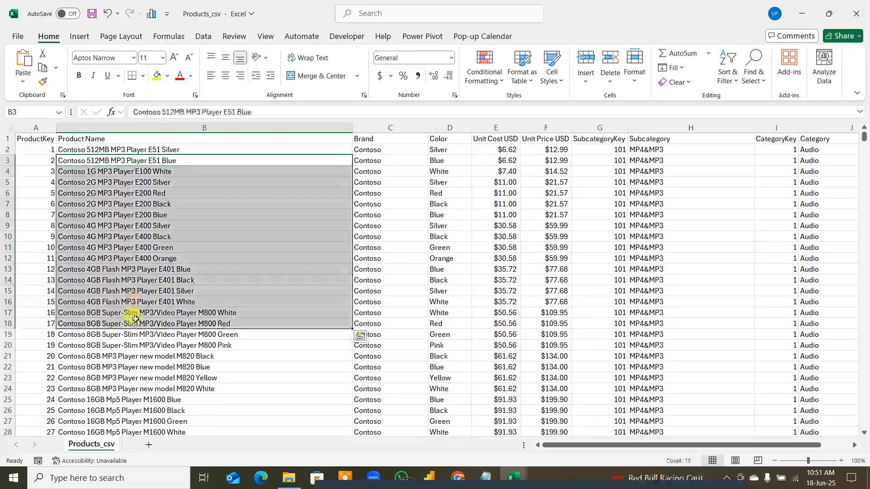
left_click(387, 128)
left_click(448, 127)
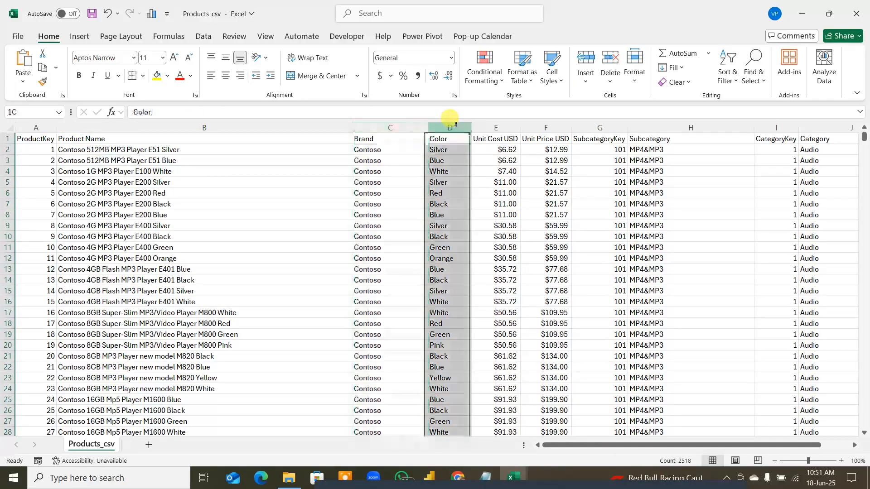
left_click(501, 125)
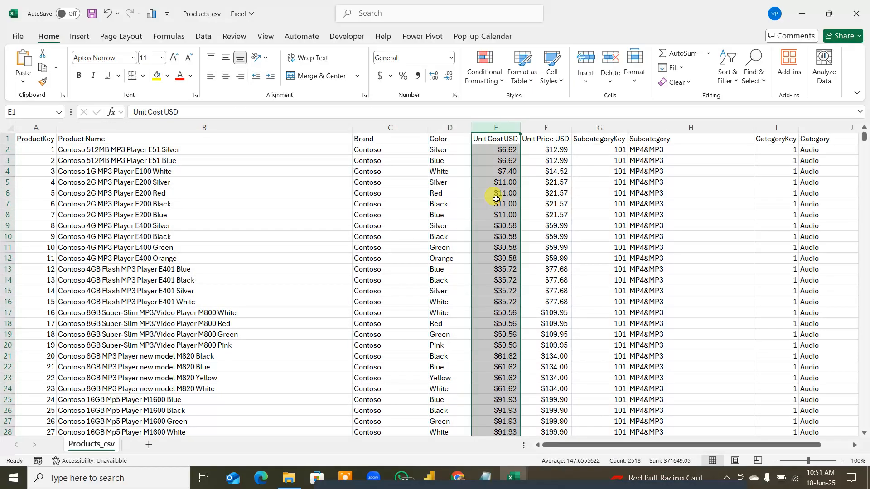
left_click_drag(501, 171, 550, 194)
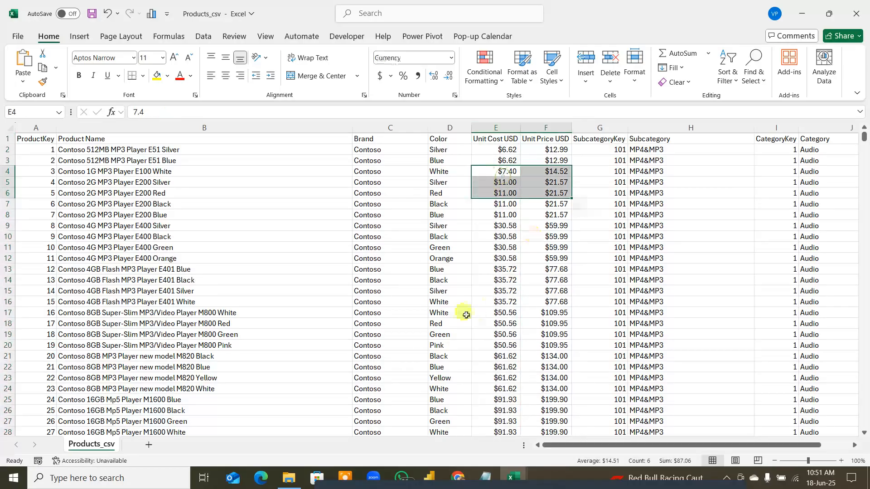
left_click(555, 149)
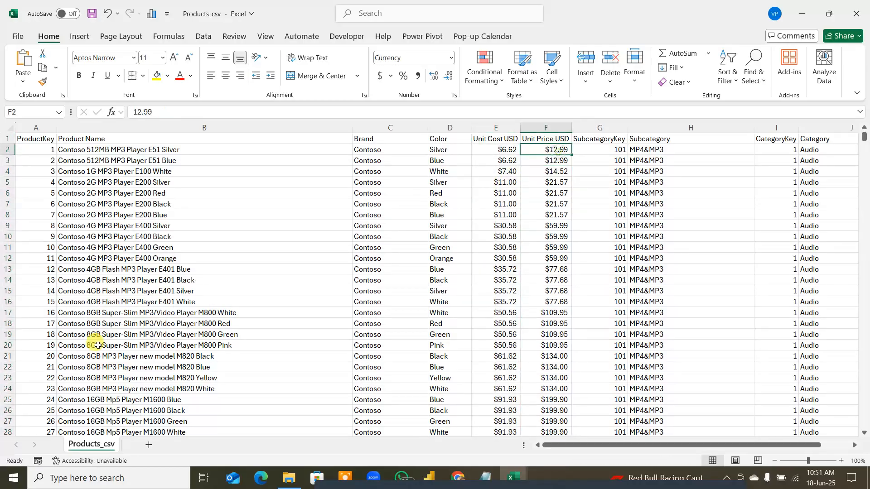
left_click(599, 128)
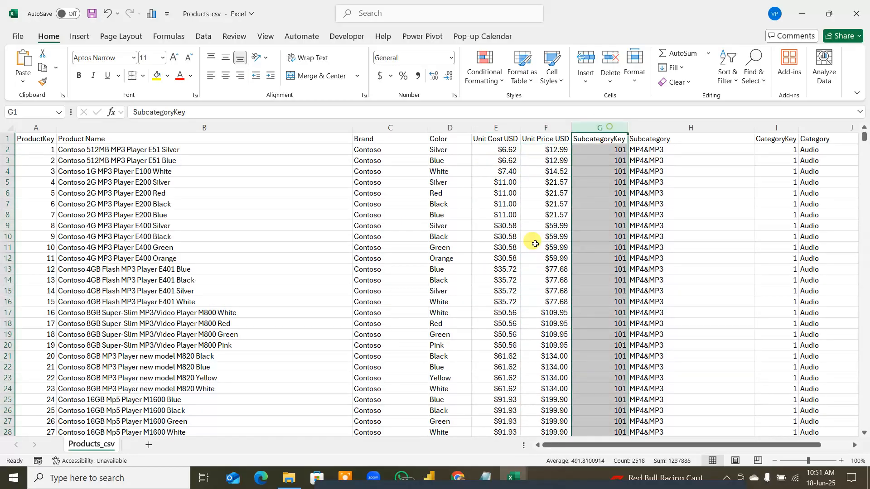
left_click(528, 127)
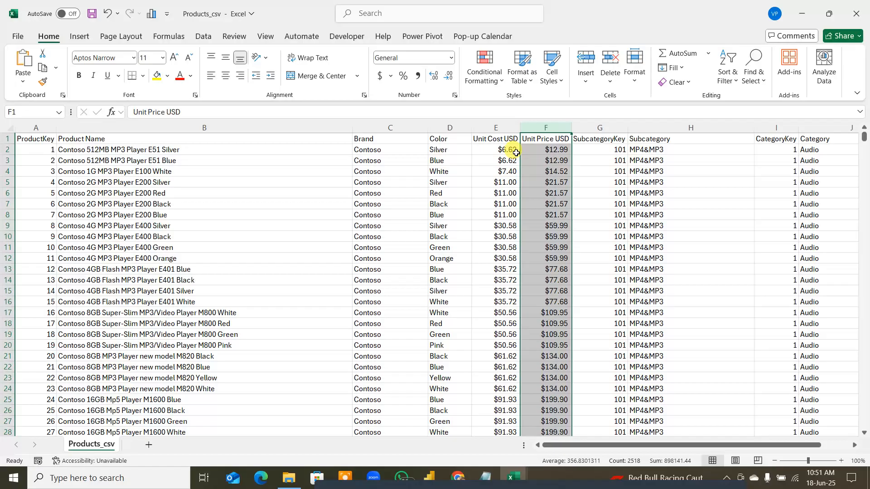
left_click_drag(792, 445, 824, 444)
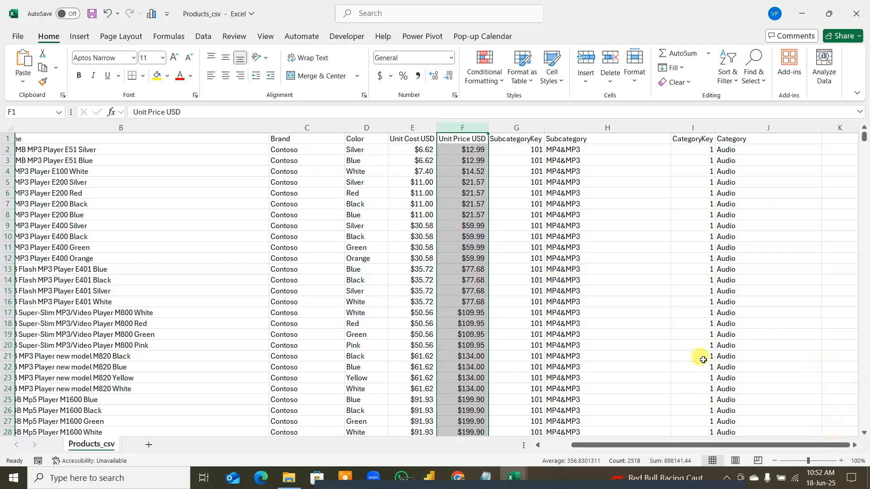
Review the Subcategory and Category columns, then add AutoFilter arrows to the header row
left_click(521, 126)
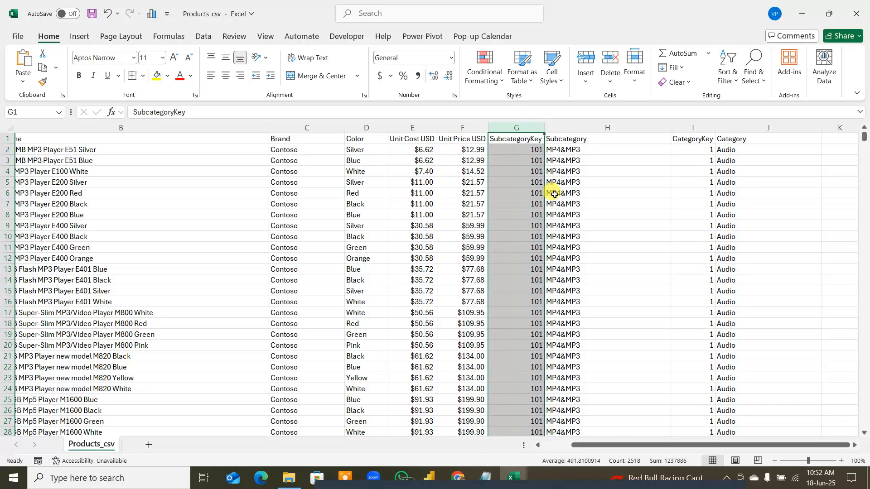
left_click(581, 127)
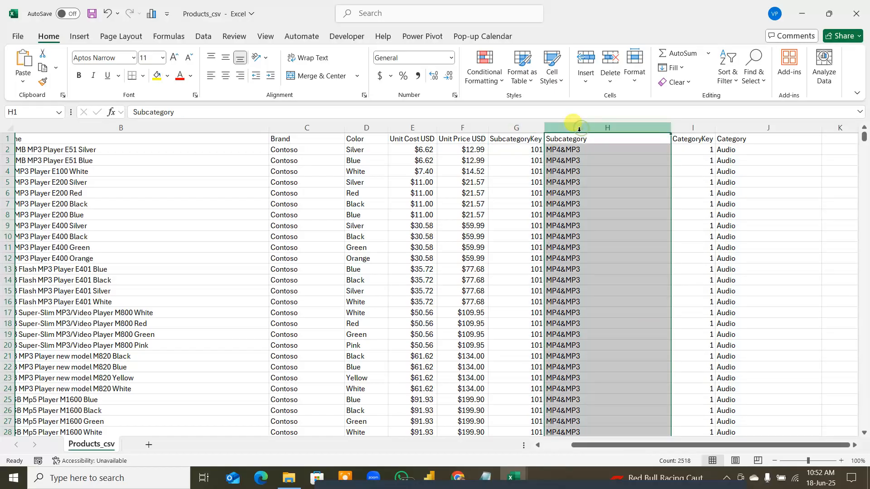
left_click(684, 127)
left_click(739, 126)
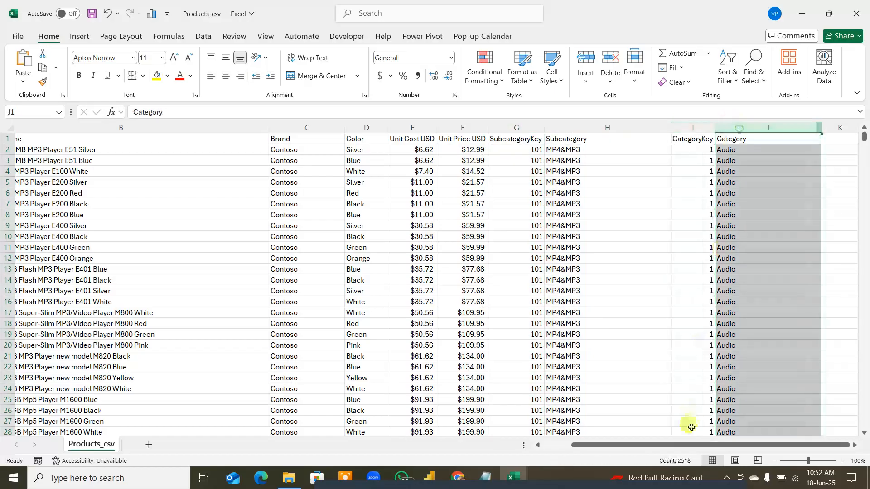
left_click_drag(697, 445, 804, 442)
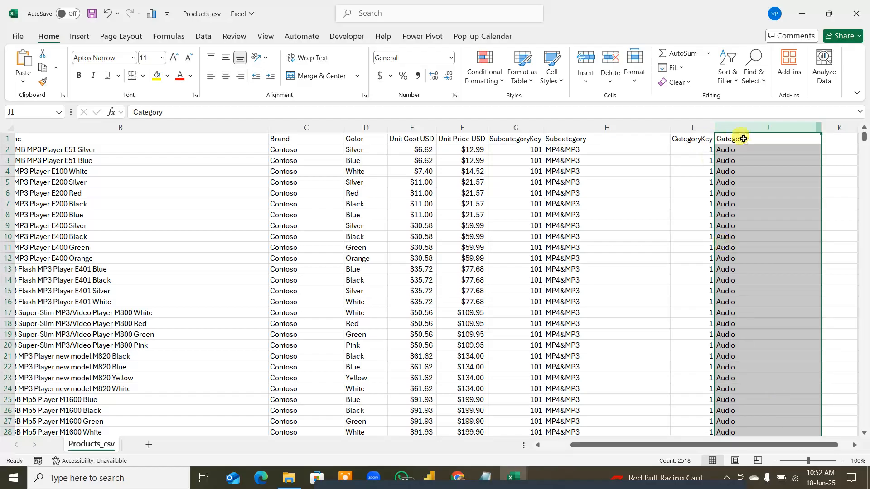
left_click(737, 137)
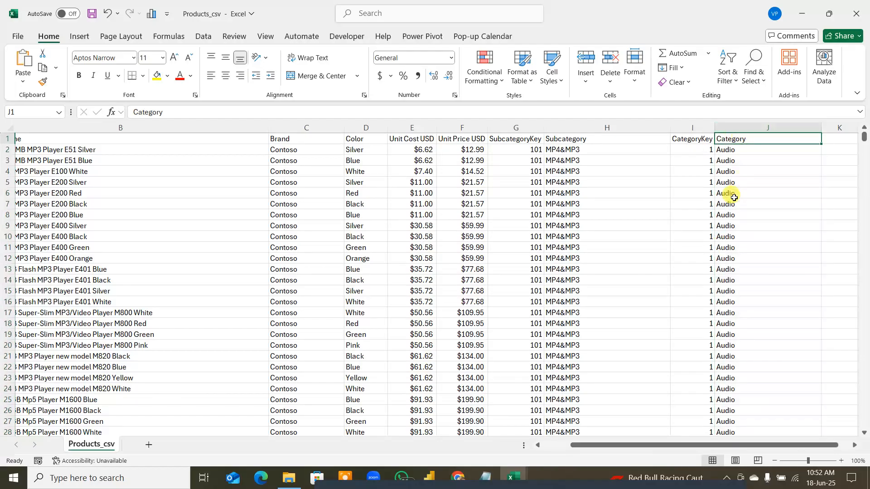
left_click(605, 149)
left_click(762, 138)
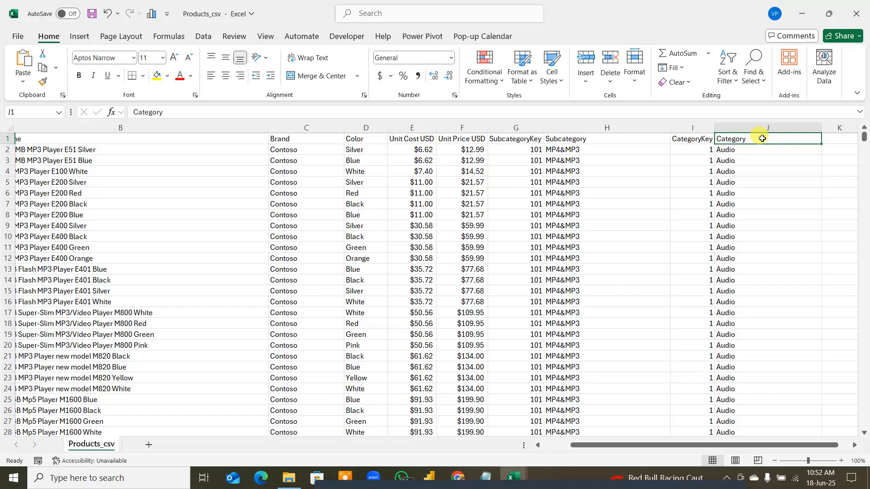
key("ctrl+shift+l")
Filter Category to Audio only and look over its subcategories
left_click(815, 139)
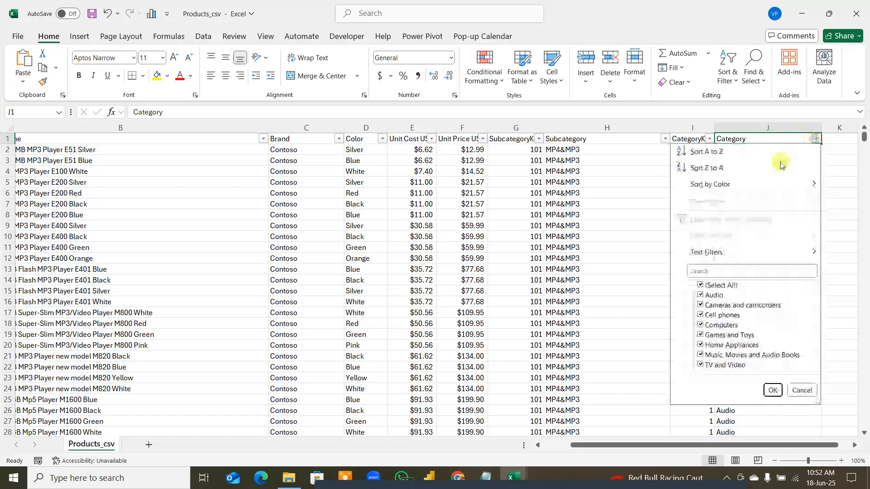
left_click(702, 286)
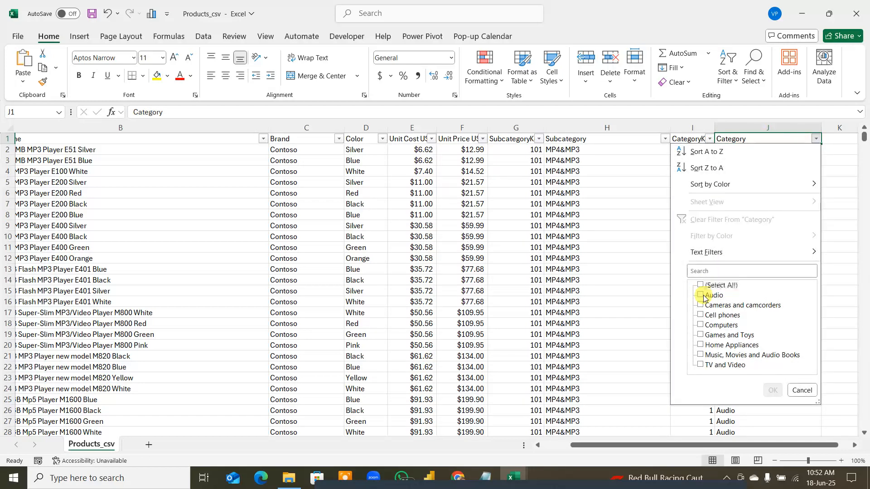
left_click(700, 295)
left_click(773, 390)
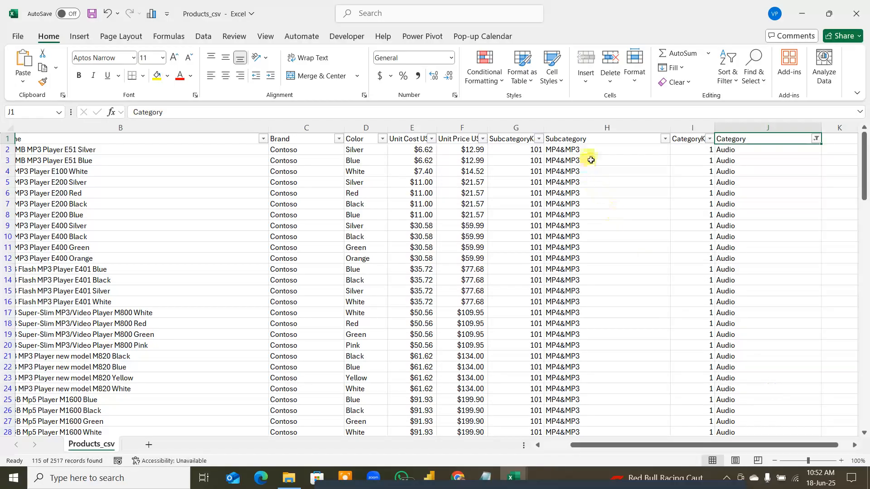
left_click_drag(587, 159, 607, 384)
scroll(607, 380, "down", 19)
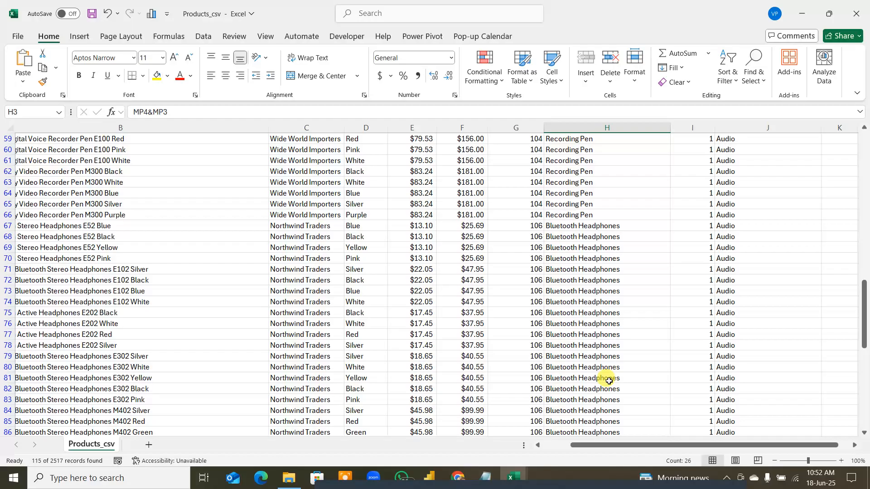
scroll(607, 380, "up", 19)
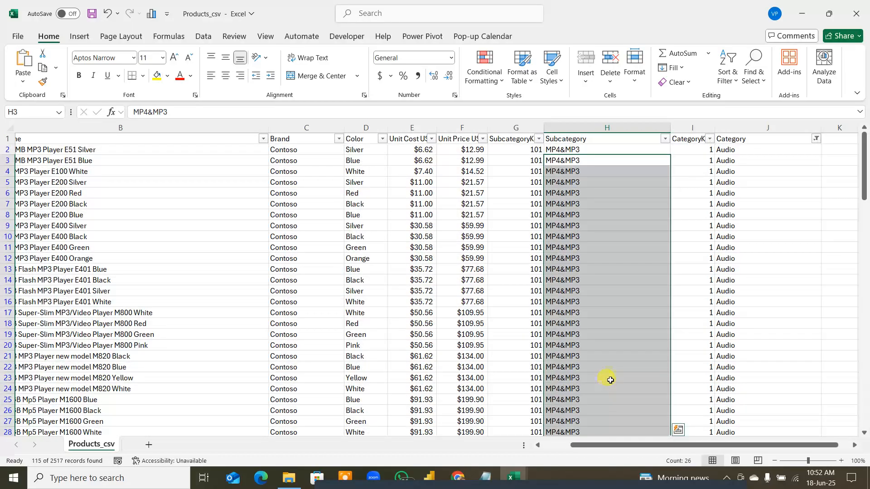
Switch the Category filter to Cameras and camcorders and review its subcategories
left_click(816, 138)
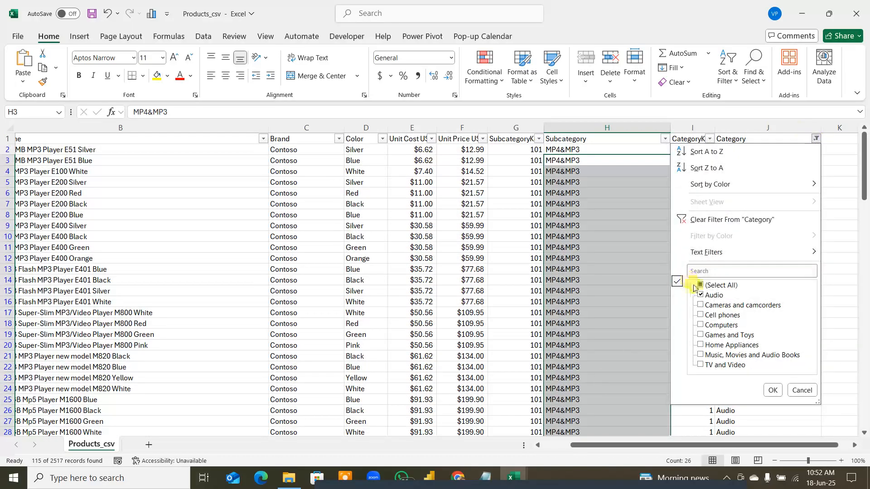
left_click(701, 295)
left_click(701, 305)
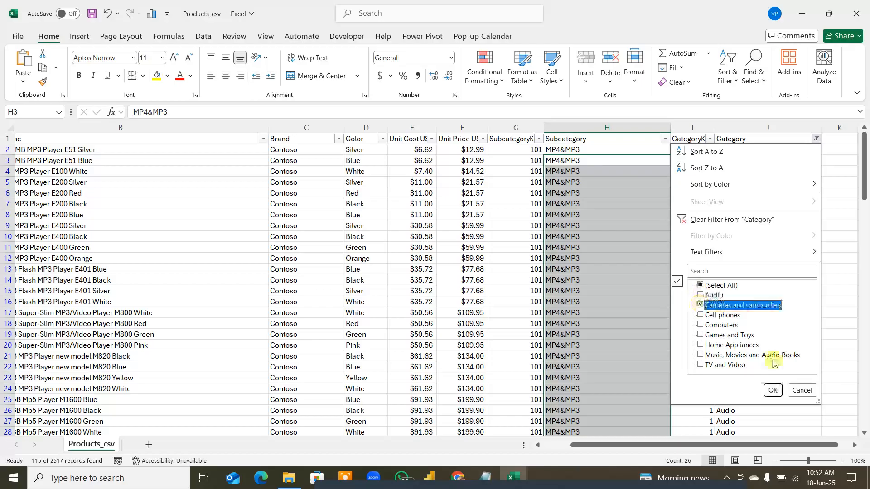
left_click(773, 390)
left_click_drag(576, 161, 593, 403)
scroll(608, 355, "down", 20)
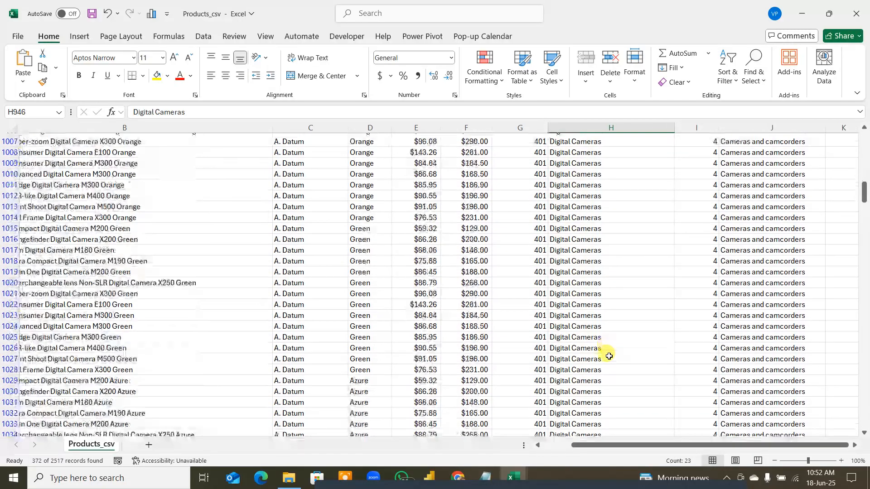
scroll(608, 356, "up", 18)
scroll(609, 356, "up", 2)
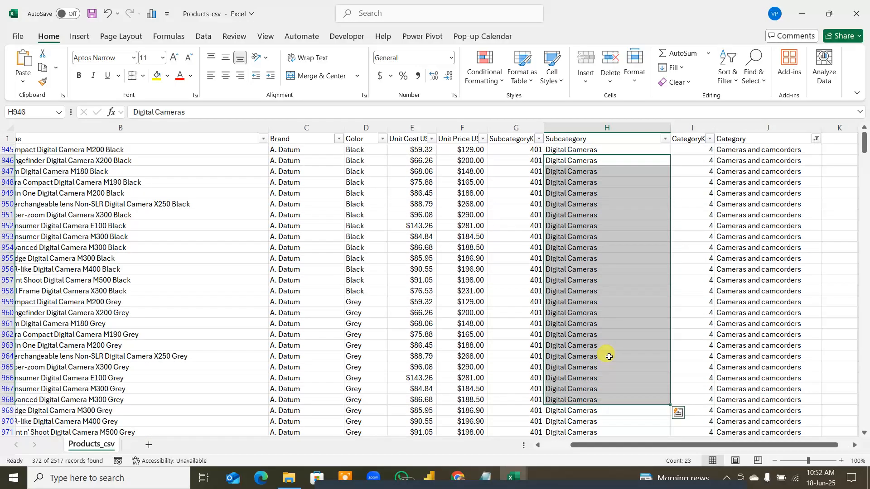
Remove the filters and minimize both the Products_csv and Sales_sql workbooks
key("ctrl+shift+l")
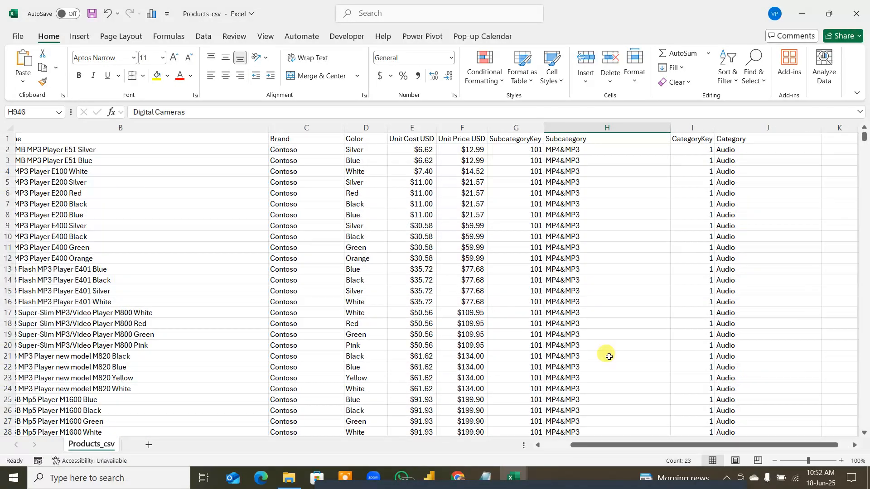
left_click(800, 14)
left_click(307, 258)
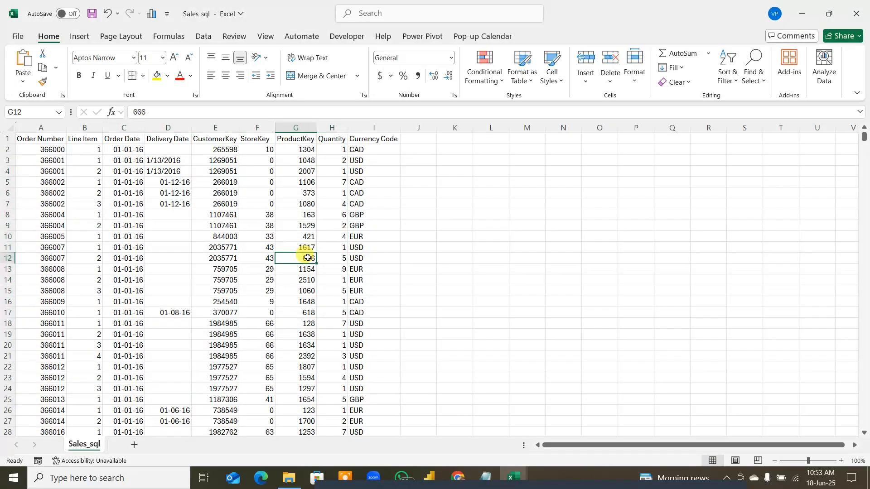
left_click(801, 13)
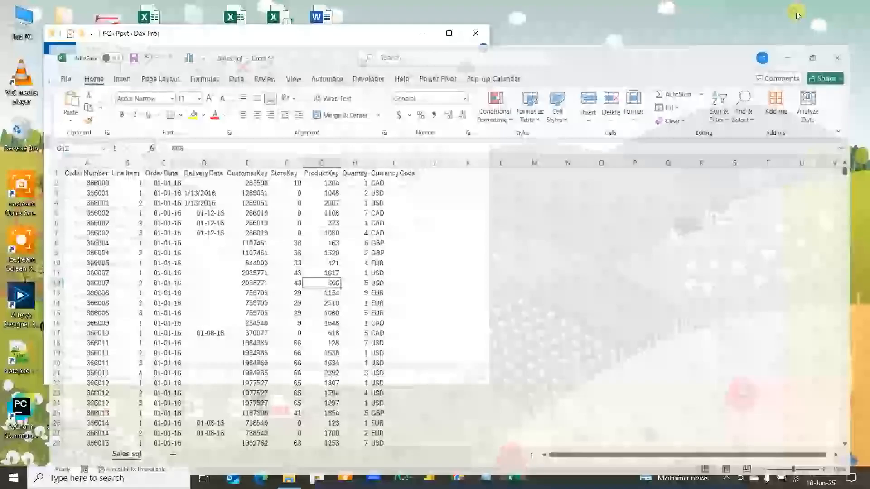
Open Stores.pdf in Edge, scroll through the store countries and states, then close it
left_click(179, 188)
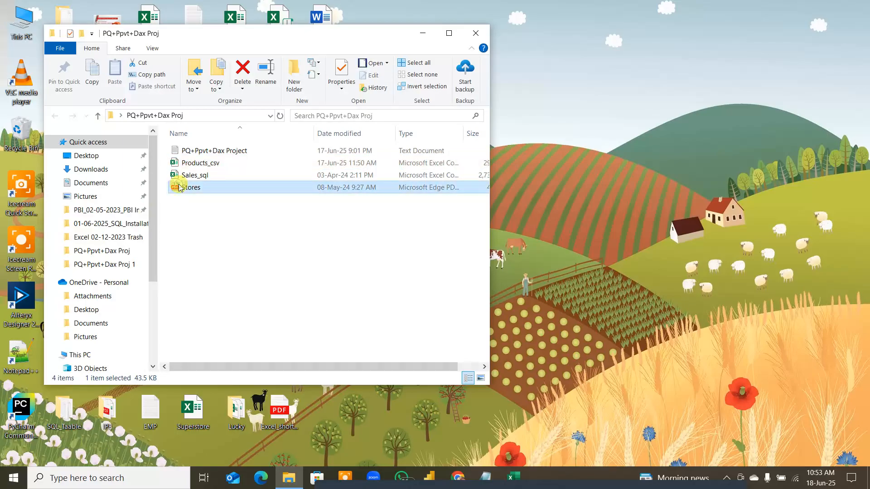
double_click(178, 187)
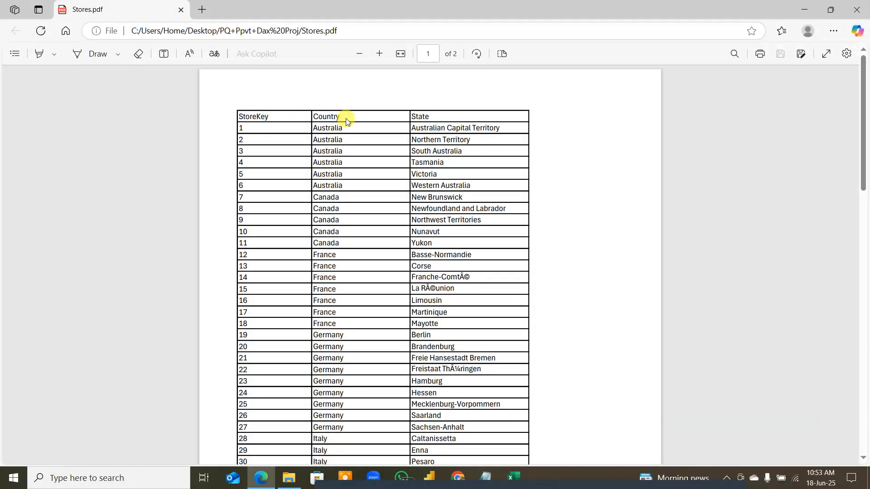
scroll(331, 326, "down", 8)
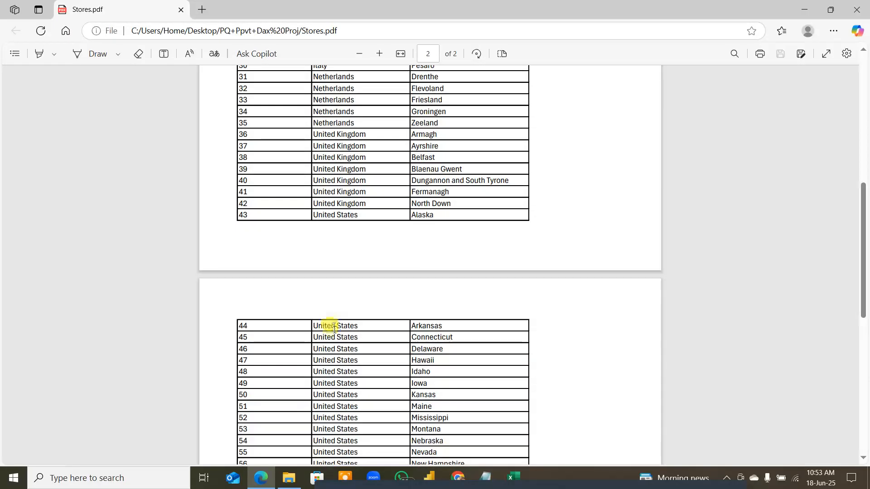
scroll(334, 328, "down", 8)
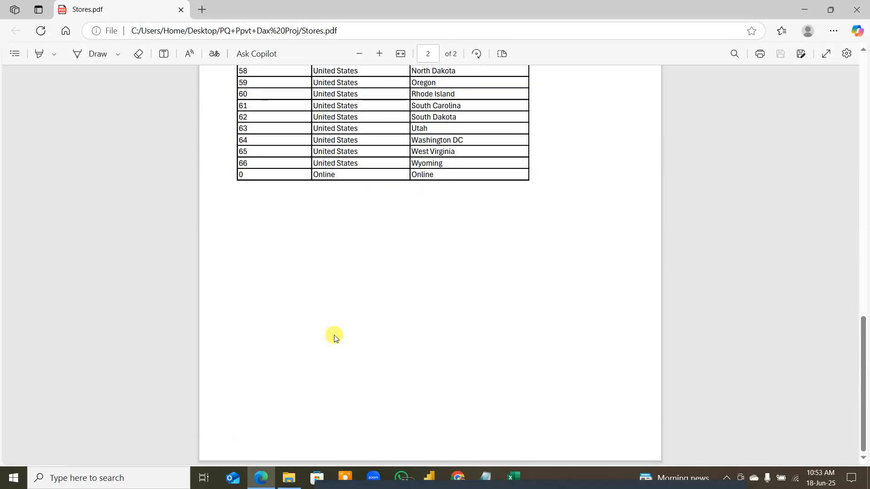
scroll(335, 339, "up", 10)
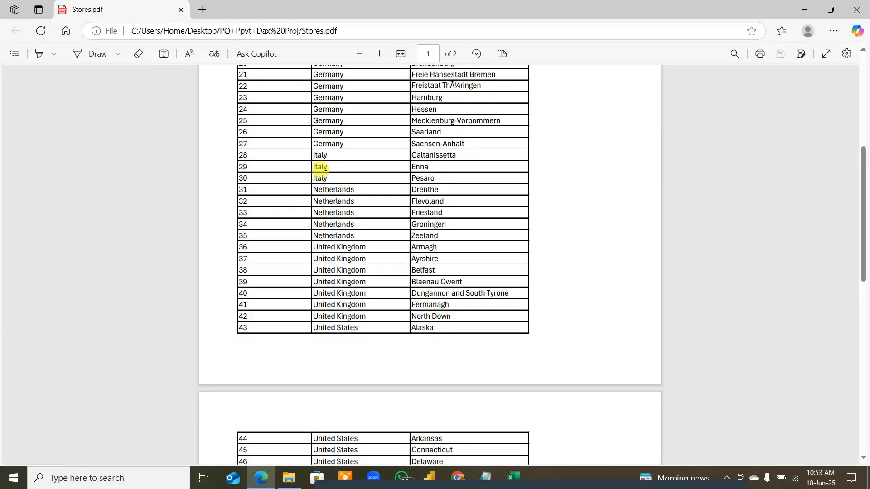
scroll(356, 228, "down", 10)
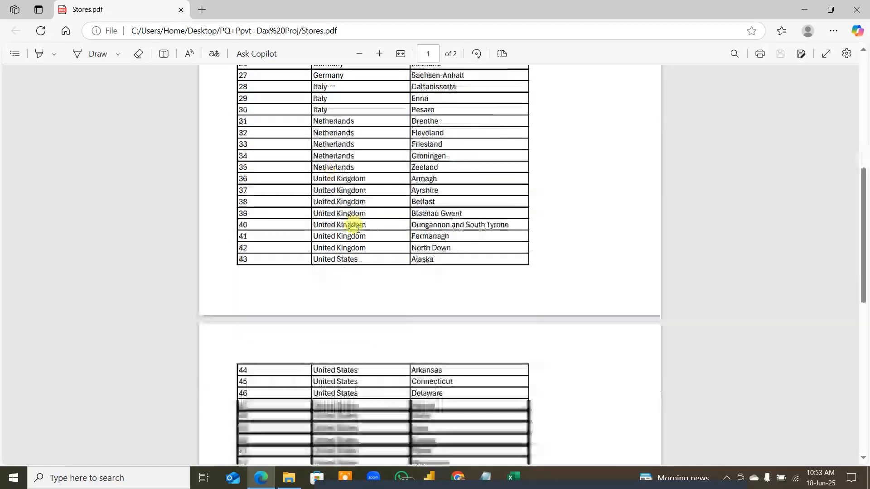
scroll(356, 227, "up", 15)
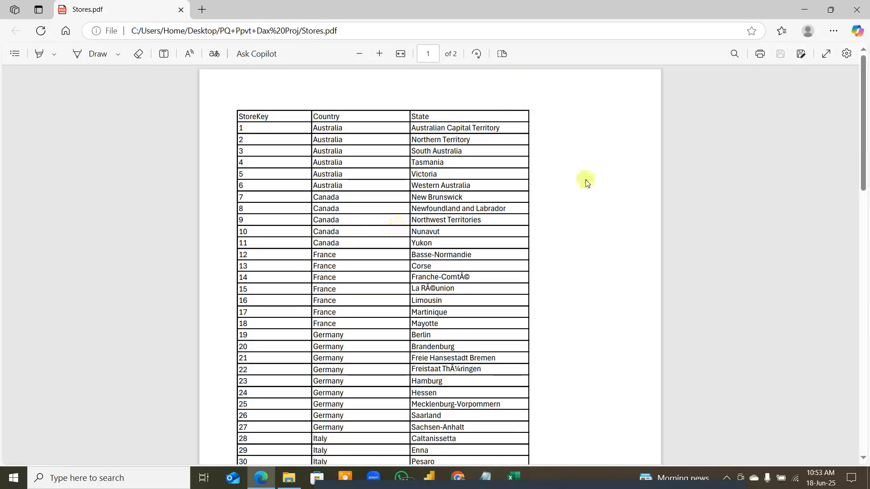
left_click(859, 11)
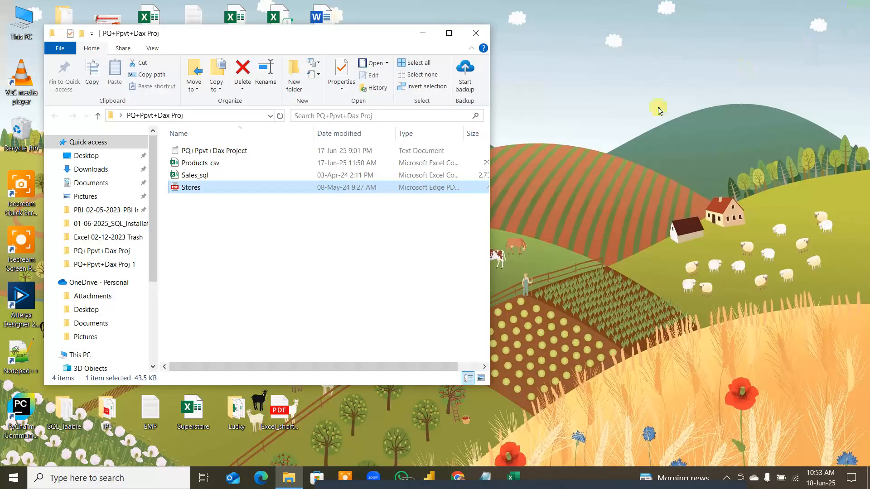
Close the project folder, reread the revenue-and-orders request in Notepad, then minimize Notepad
left_click(476, 36)
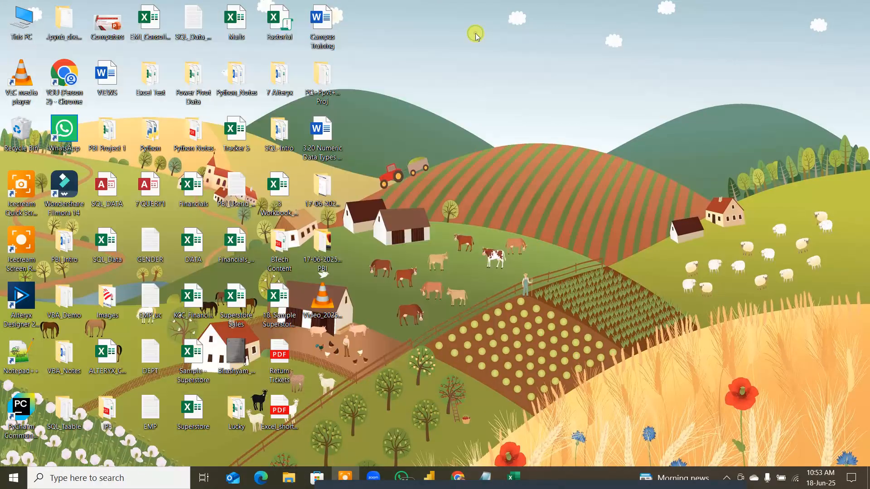
left_click(488, 478)
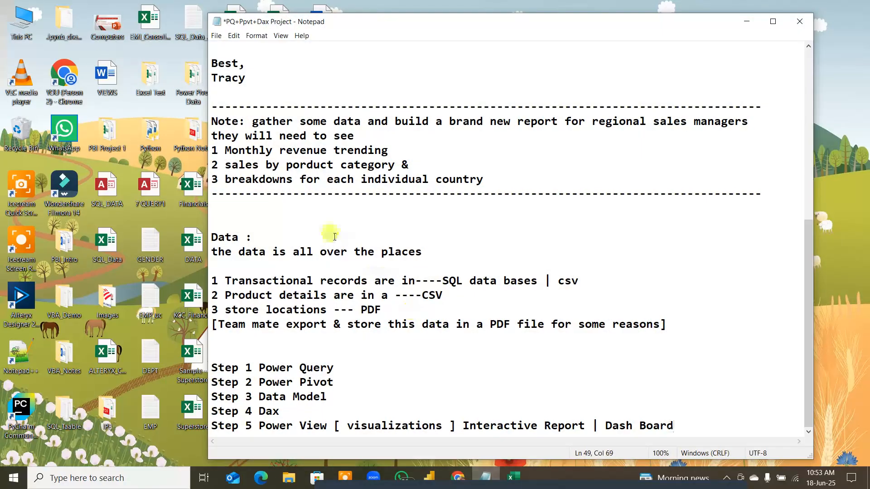
scroll(291, 317, "up", 7)
left_click_drag(257, 179, 450, 356)
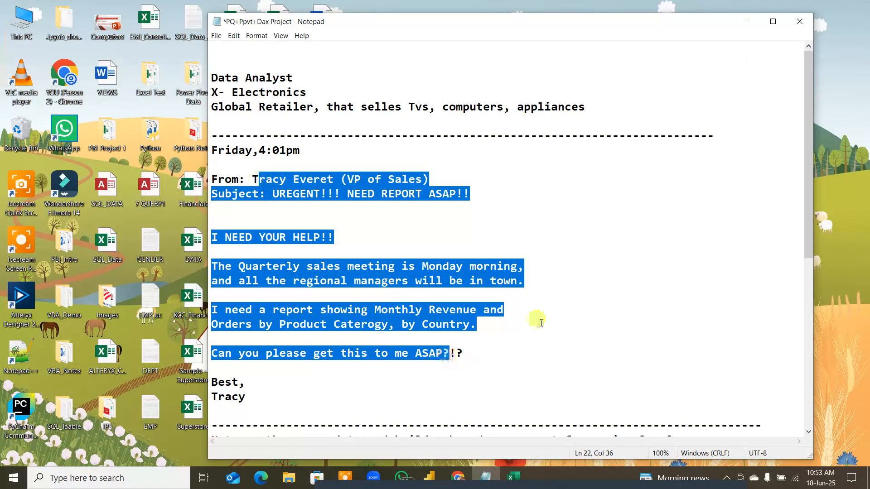
left_click(800, 21)
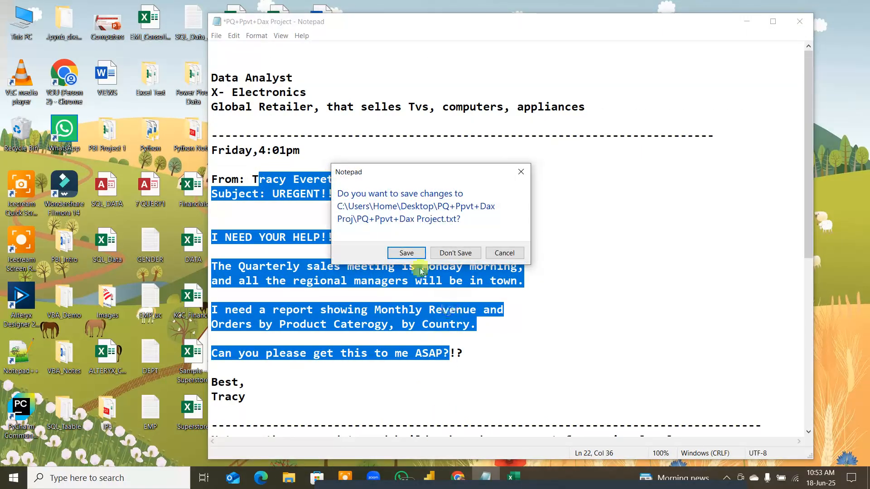
left_click(503, 254)
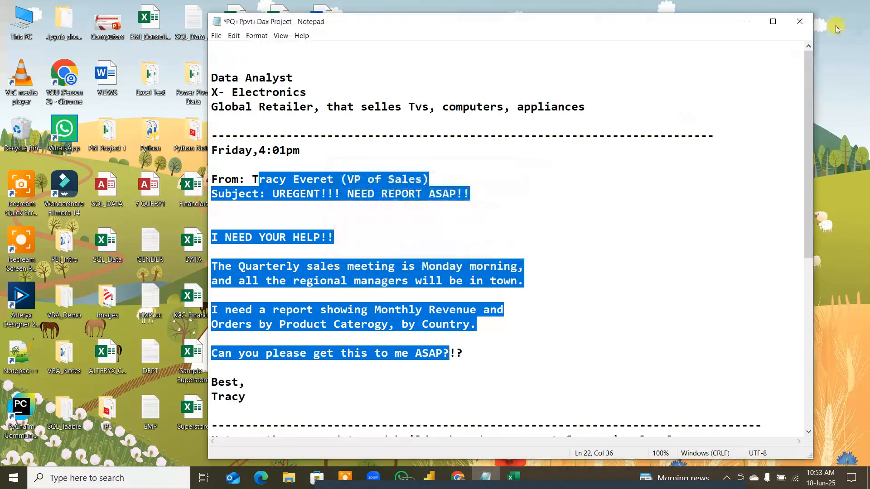
left_click(747, 21)
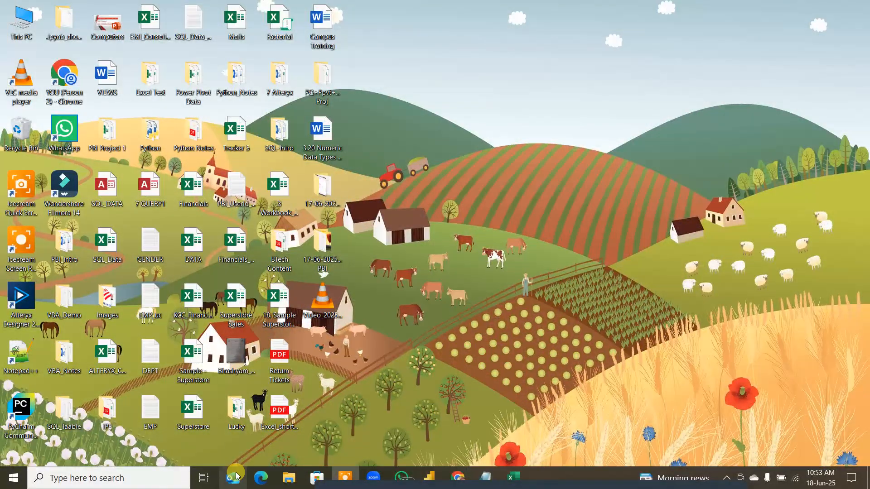
key("super+r")
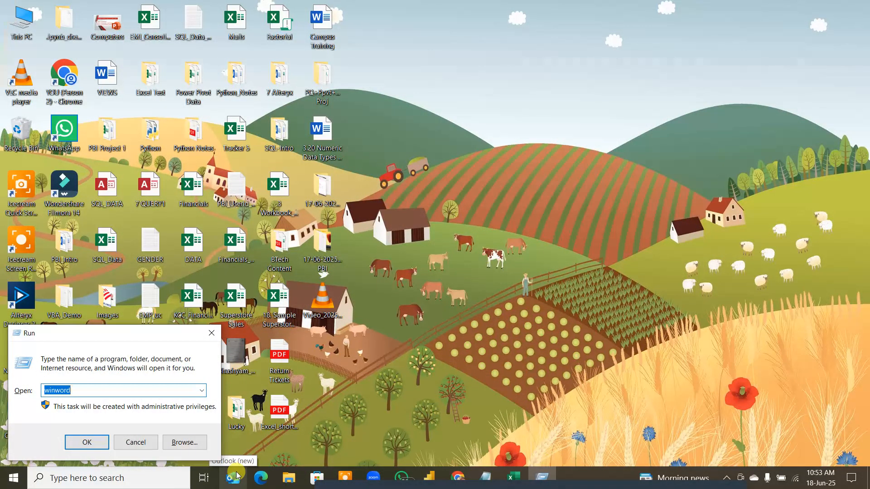
type("ex")
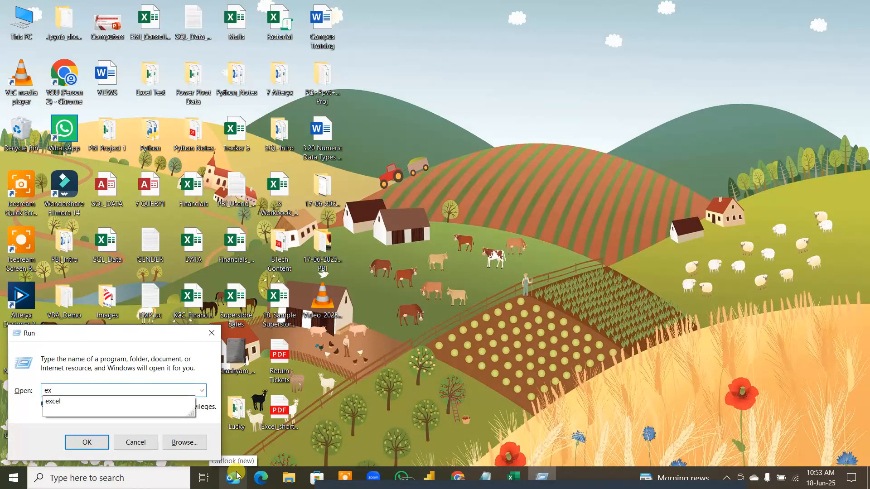
key("Down")
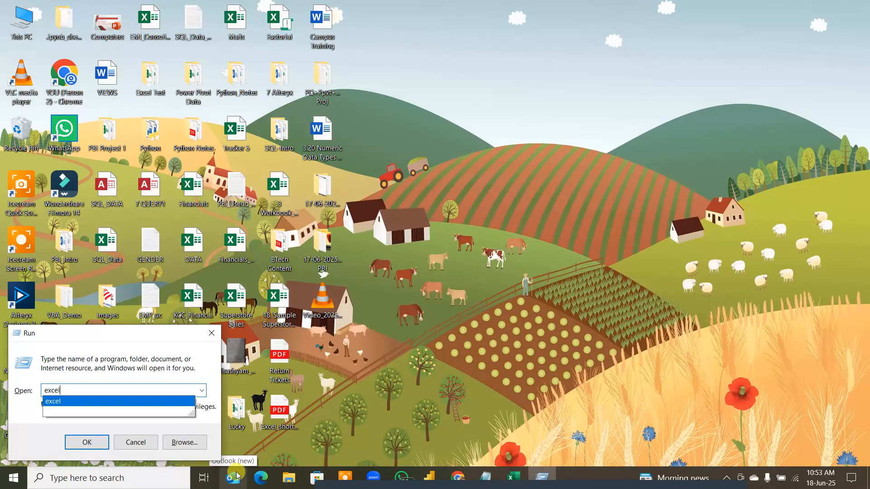
key("Return")
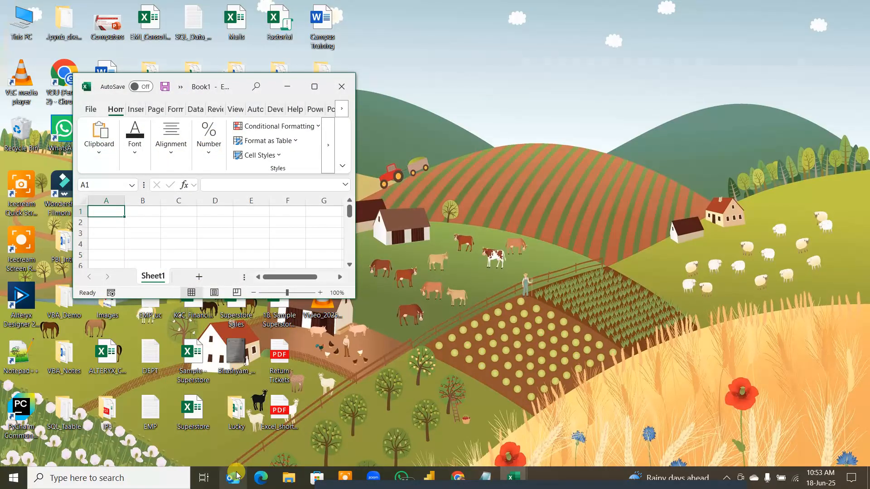
left_click(315, 87)
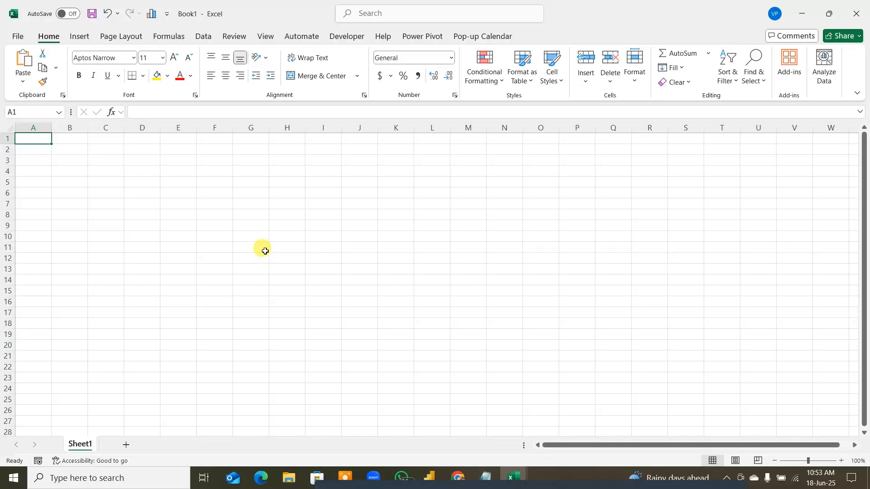
left_click(421, 47)
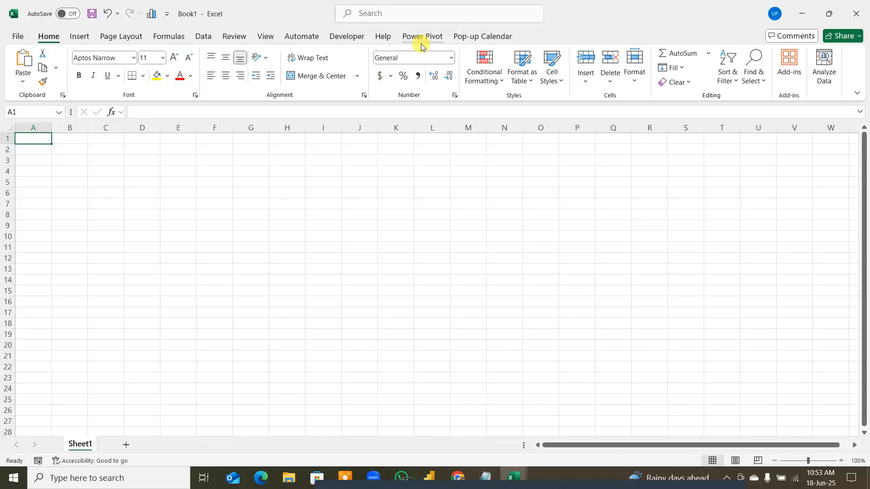
key("F7")
mouse_move(439, 16)
left_mouse_down()
mouse_move(412, 16)
mouse_move(401, 51)
mouse_move(454, 46)
mouse_move(440, 17)
left_mouse_up()
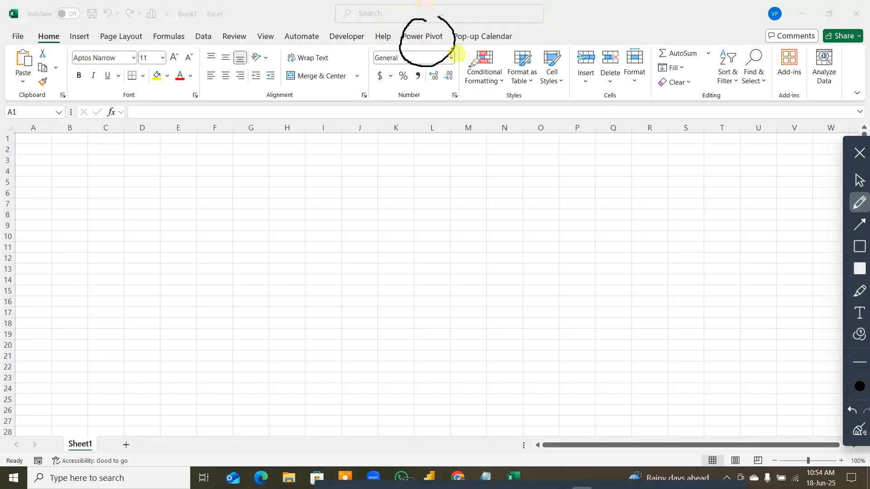
left_click(859, 386)
left_click(829, 221)
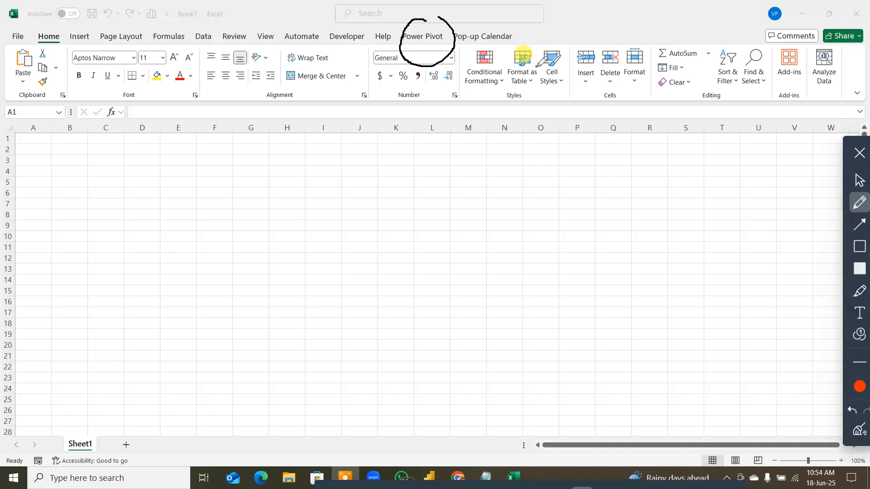
mouse_move(436, 51)
left_mouse_down()
mouse_move(445, 130)
mouse_move(417, 88)
mouse_move(480, 82)
left_mouse_up()
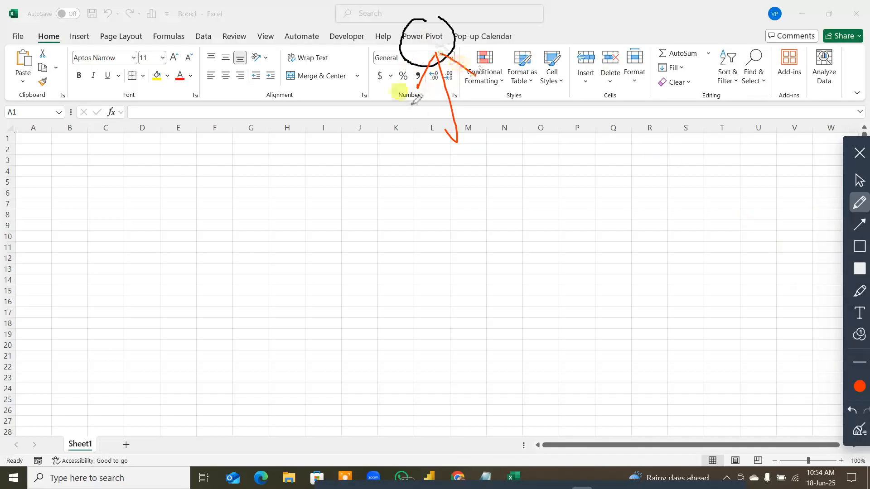
left_click_drag(411, 103, 494, 82)
mouse_move(471, 120)
left_mouse_down()
mouse_move(489, 132)
mouse_move(542, 22)
left_mouse_up()
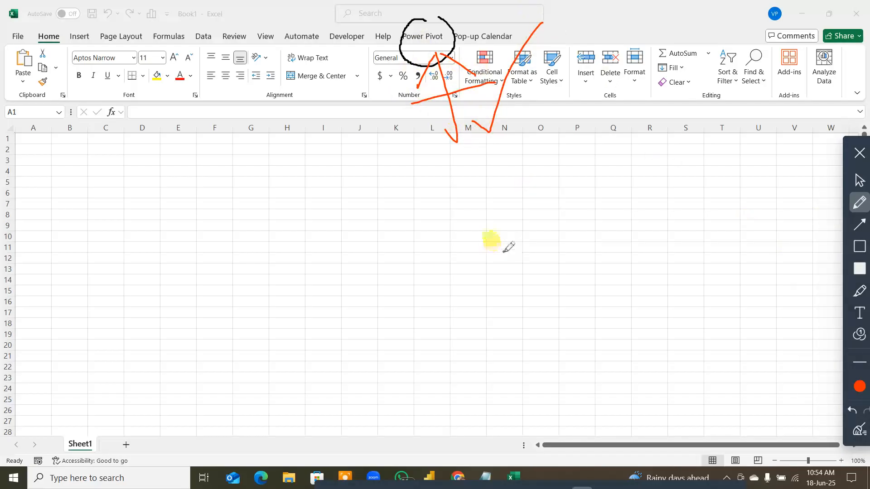
left_click(858, 429)
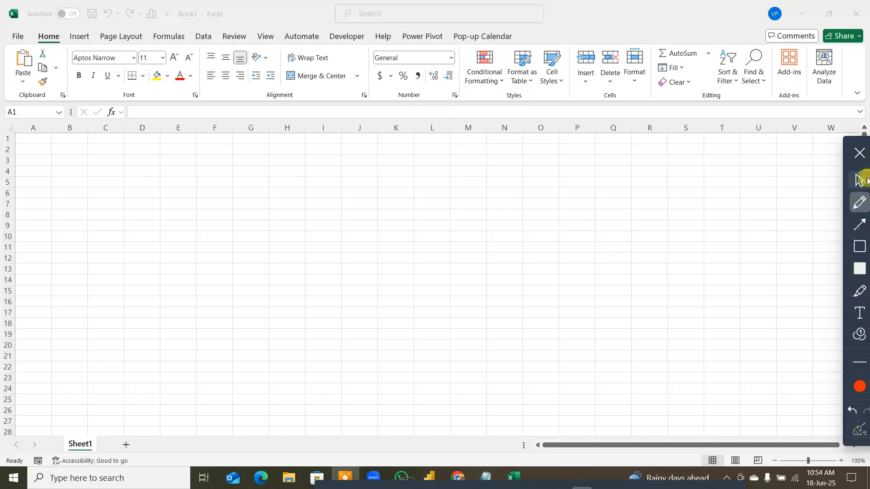
left_click(859, 152)
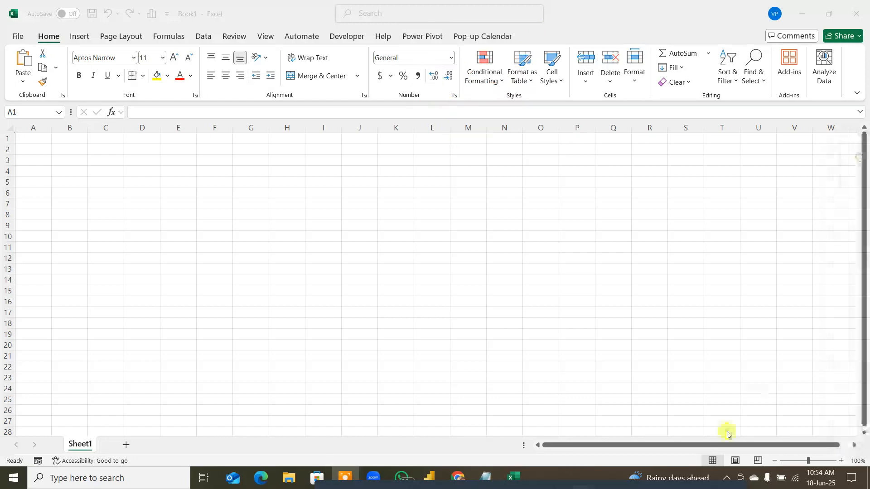
Show the Power Pivot tab and handwrite '2016 & 7' on screen with an arrow pointing at it
left_click(421, 38)
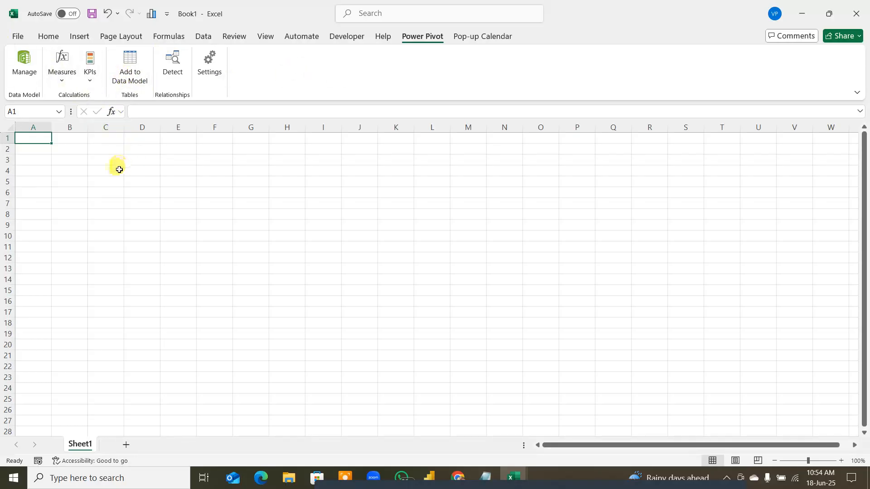
key("F11")
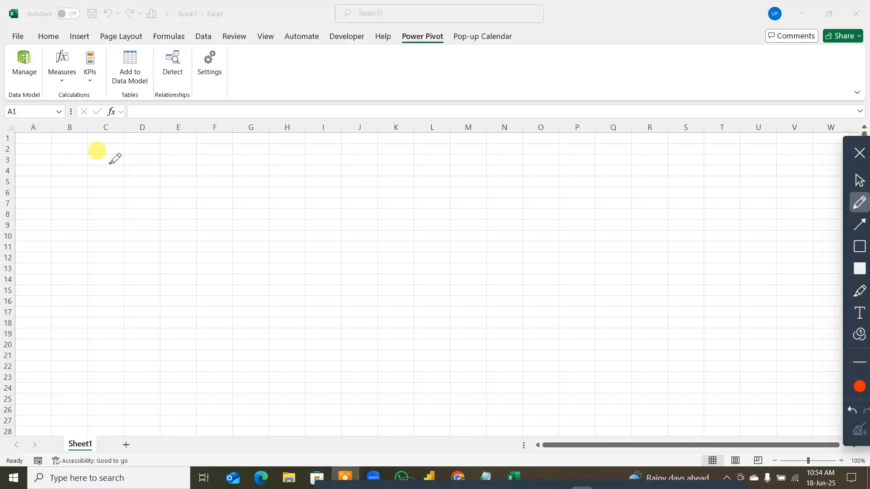
left_click_drag(284, 194, 323, 216)
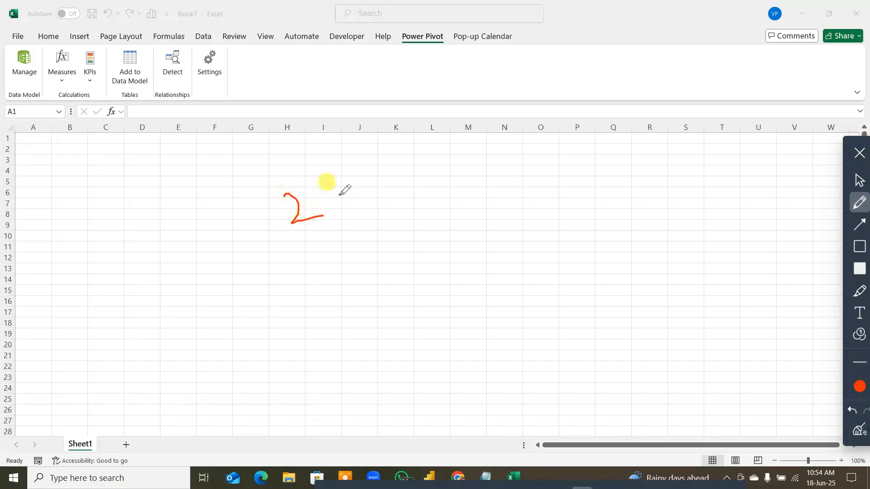
mouse_move(337, 179)
left_mouse_down()
mouse_move(333, 199)
mouse_move(337, 179)
left_mouse_up()
mouse_move(367, 169)
left_mouse_down()
mouse_move(372, 196)
mouse_move(387, 187)
left_mouse_up()
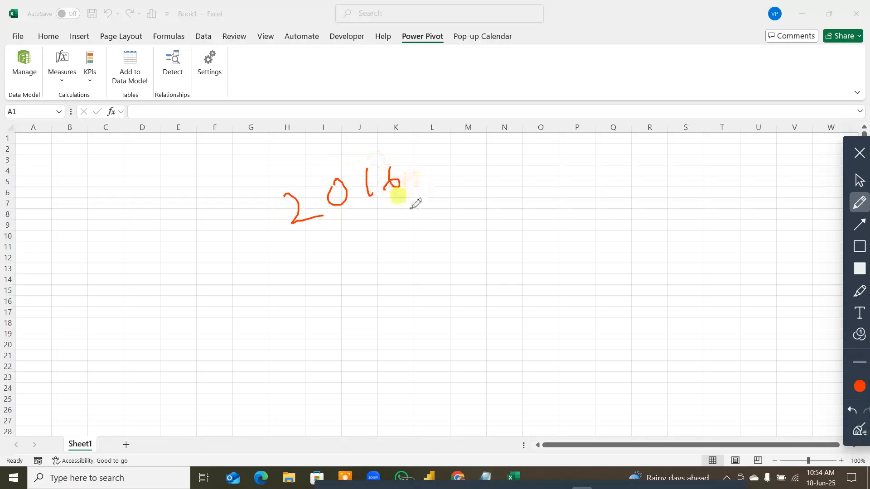
mouse_move(455, 168)
left_mouse_down()
mouse_move(431, 171)
mouse_move(439, 185)
left_mouse_up()
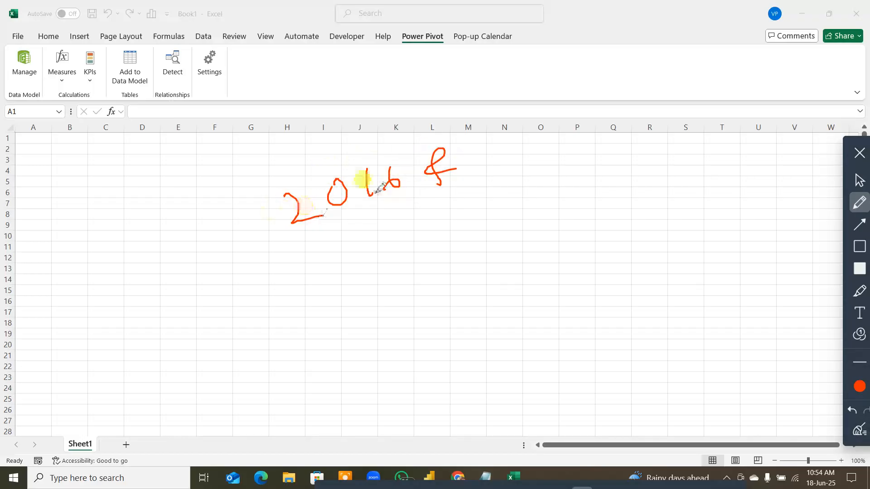
left_click_drag(472, 140, 502, 166)
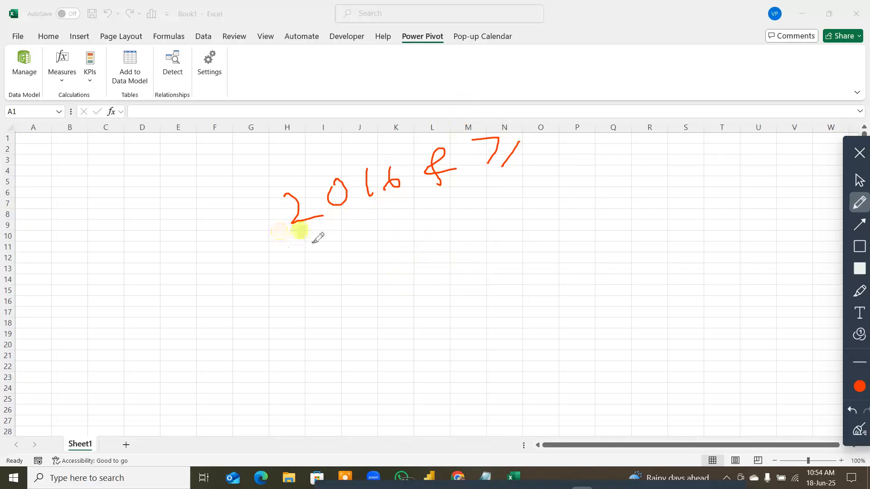
left_click_drag(290, 248, 575, 161)
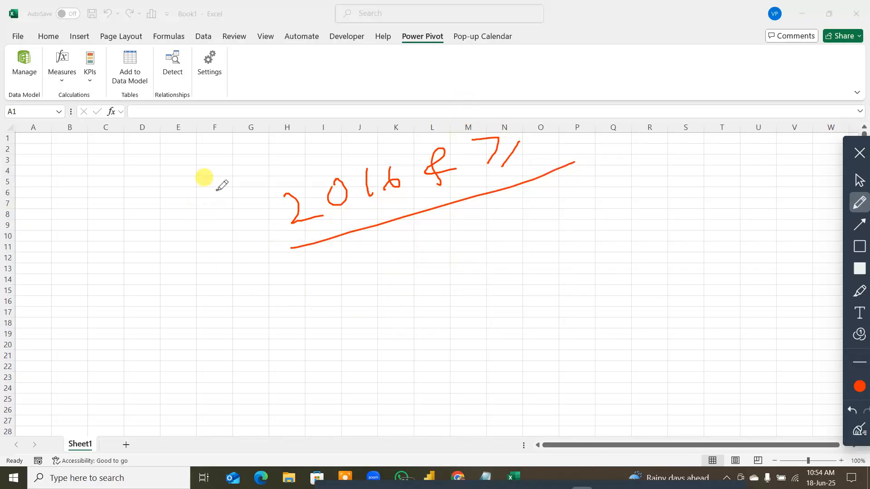
left_click_drag(218, 191, 236, 260)
mouse_move(409, 45)
left_mouse_down()
mouse_move(413, 76)
mouse_move(408, 46)
mouse_move(422, 62)
left_mouse_up()
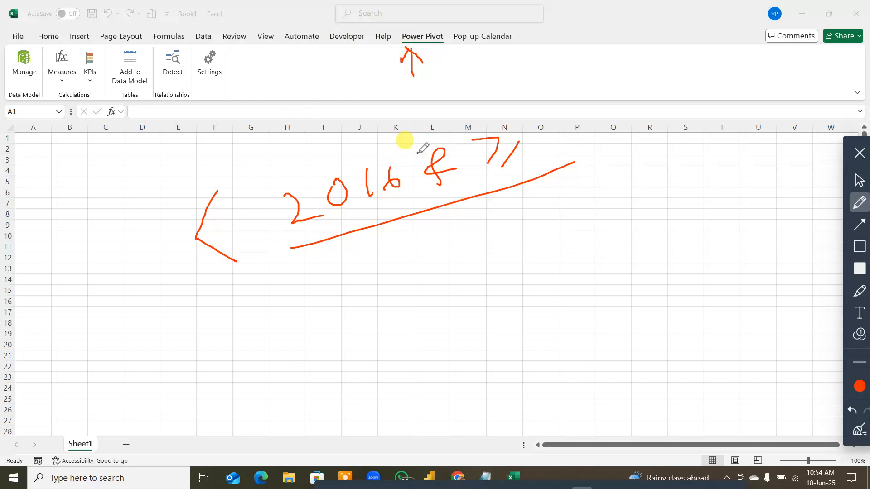
Annotate '14 PPvt' and the year 2013 on screen, then erase all the ink
mouse_move(639, 82)
left_mouse_down()
mouse_move(646, 108)
mouse_move(646, 87)
mouse_move(677, 79)
mouse_move(689, 104)
left_mouse_up()
left_click_drag(667, 141, 674, 172)
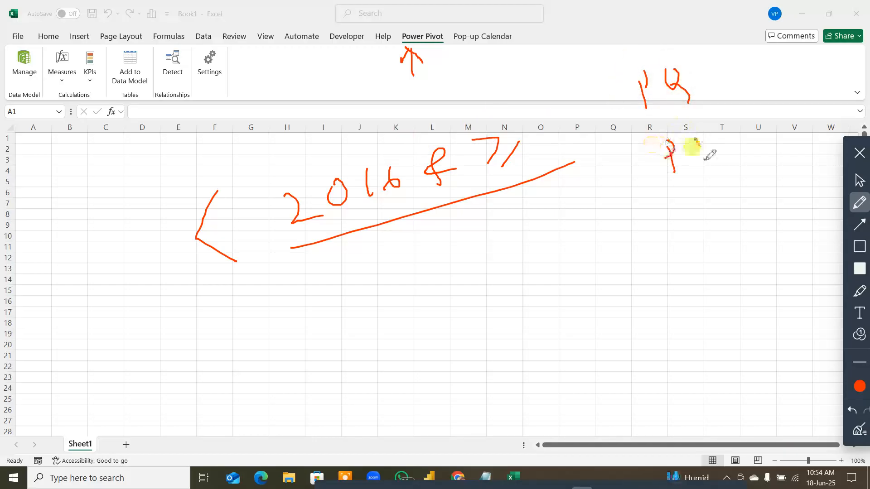
mouse_move(697, 141)
left_mouse_down()
mouse_move(703, 159)
mouse_move(727, 118)
mouse_move(738, 122)
left_mouse_up()
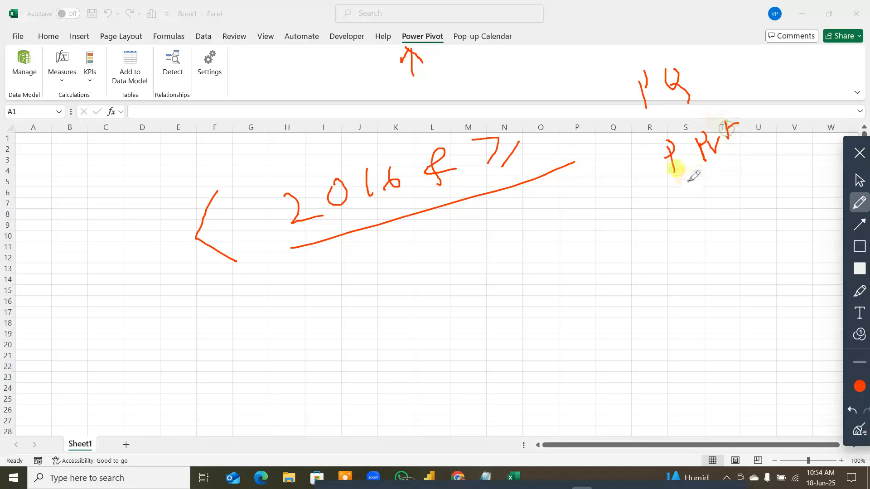
mouse_move(595, 75)
left_mouse_down()
mouse_move(769, 168)
mouse_move(734, 55)
mouse_move(604, 54)
left_mouse_up()
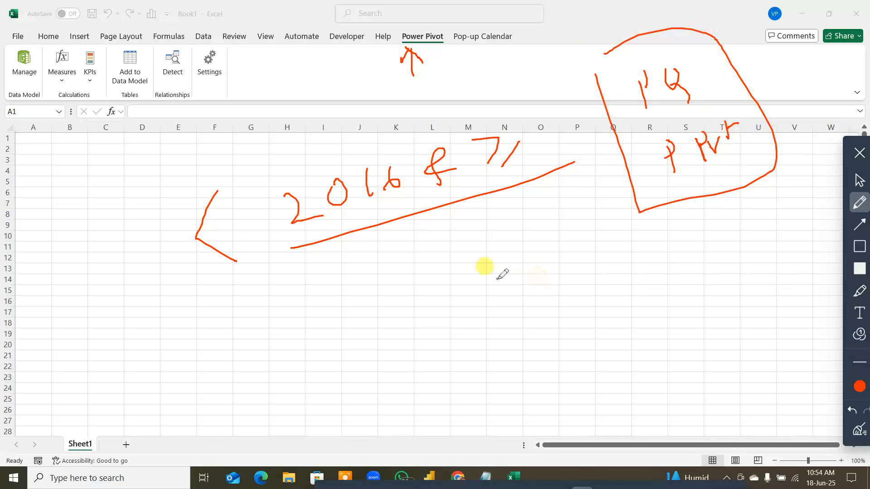
left_click_drag(617, 132, 763, 85)
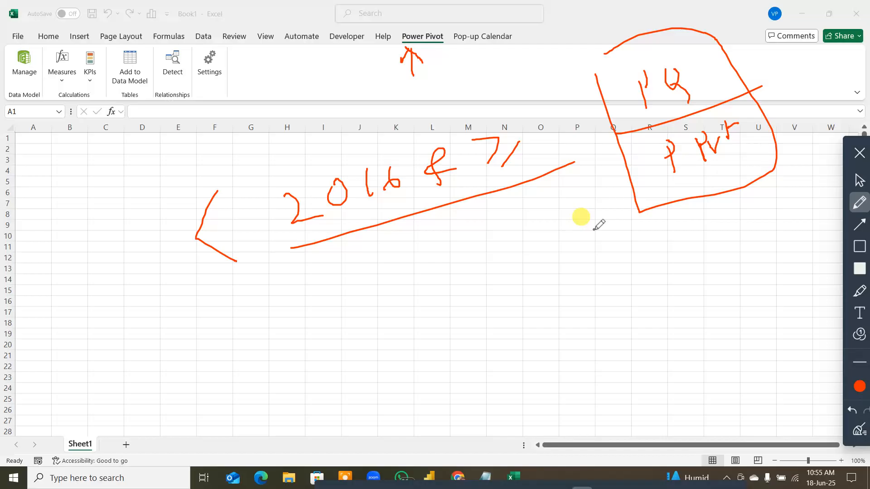
left_click_drag(492, 249, 548, 265)
left_click_drag(565, 227, 594, 245)
left_click_drag(603, 210, 595, 245)
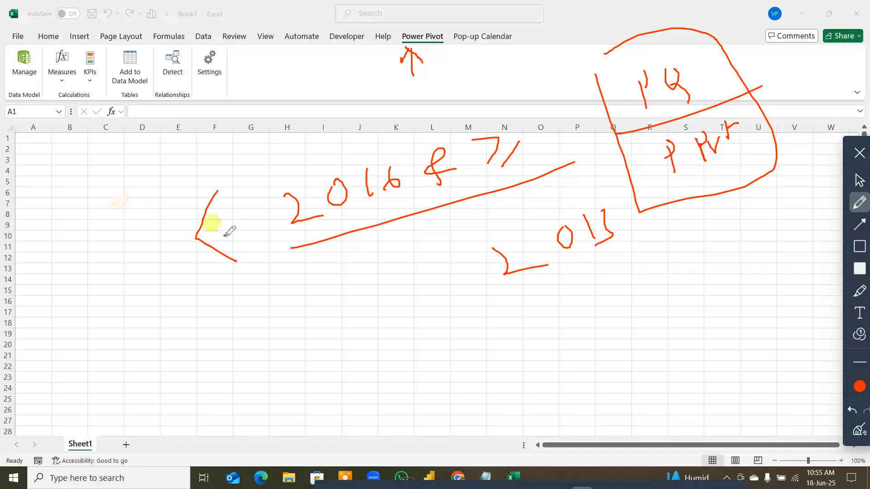
left_click(859, 428)
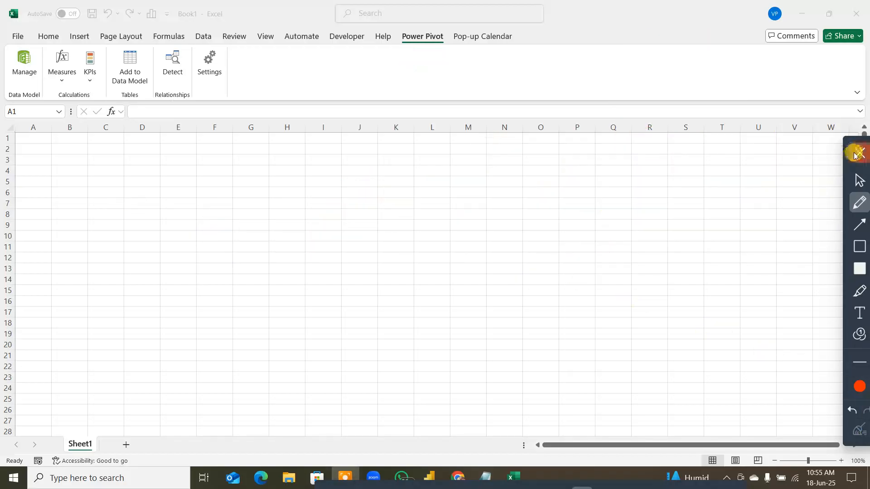
Close the screen pen and view Excel's Account page: Microsoft 365 Apps for enterprise, Version 2505
left_click(858, 153)
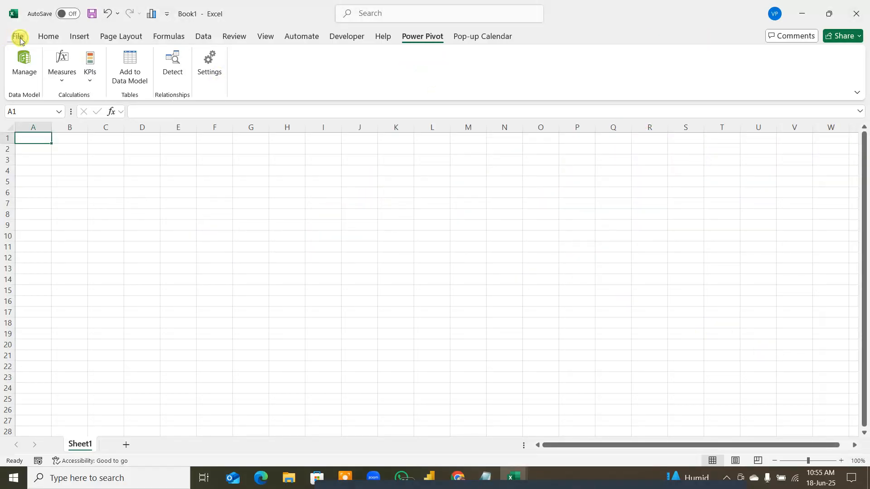
left_click(19, 37)
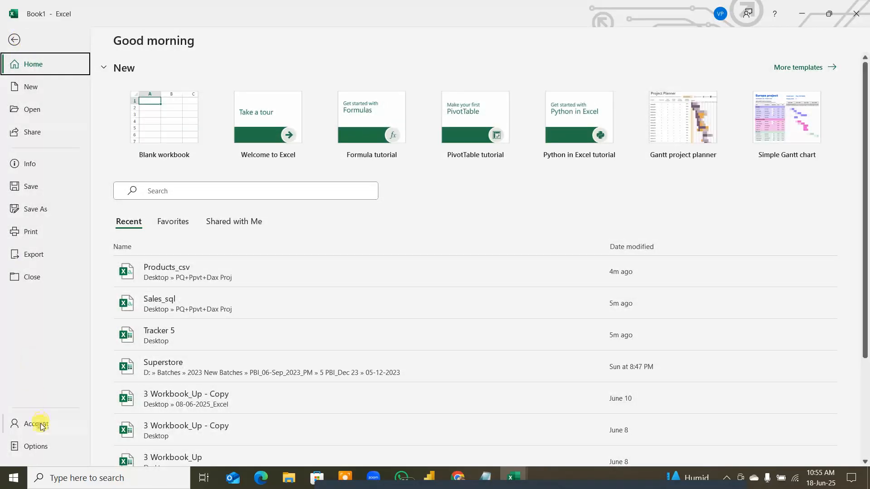
left_click(41, 427)
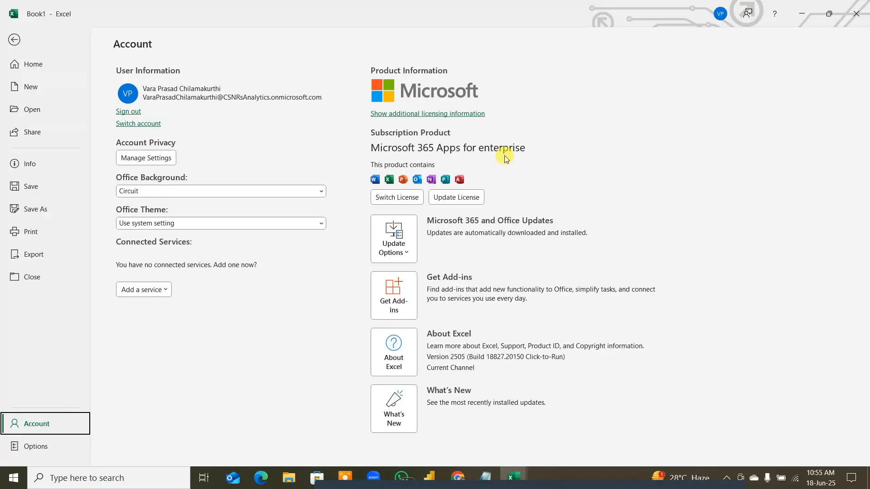
left_click(450, 151)
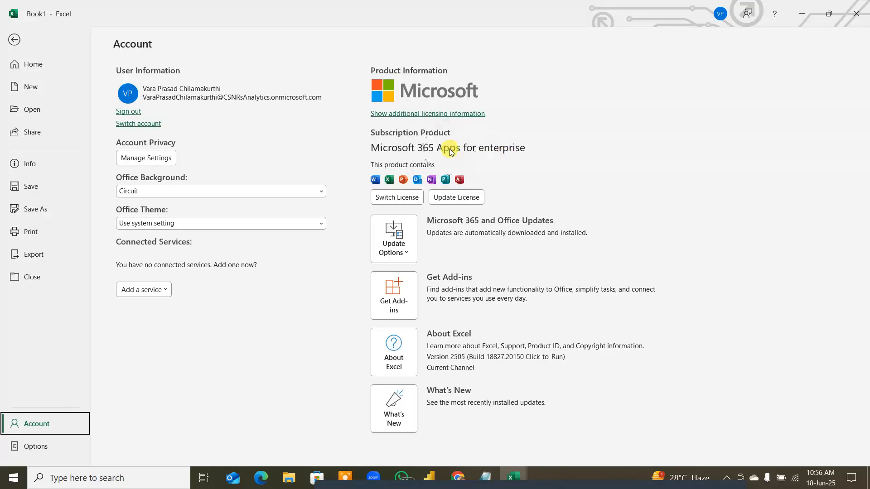
left_click(451, 151)
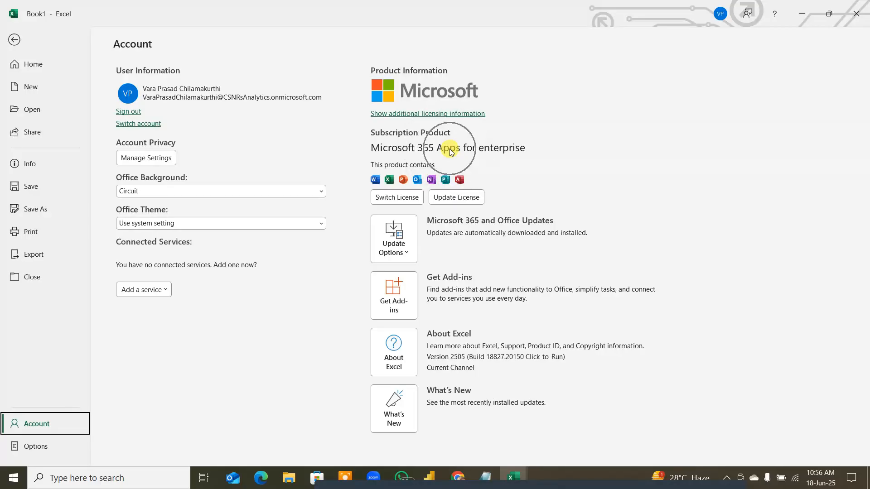
left_click(451, 151)
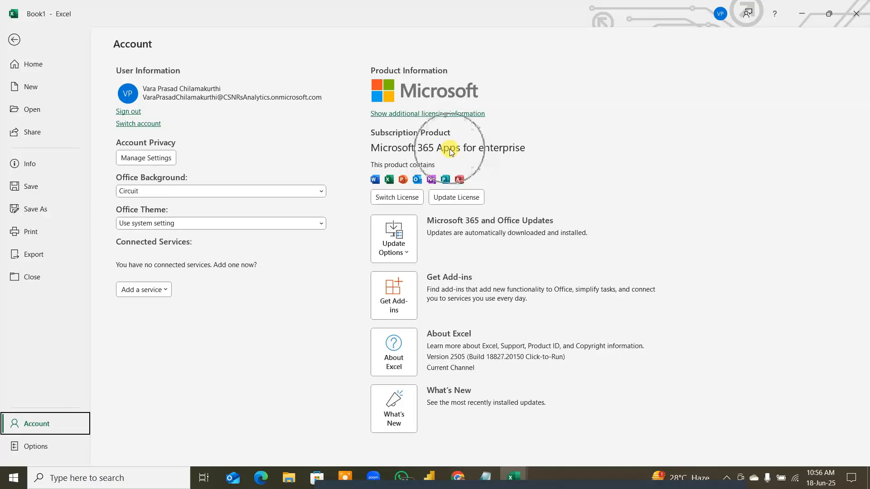
left_click(451, 151)
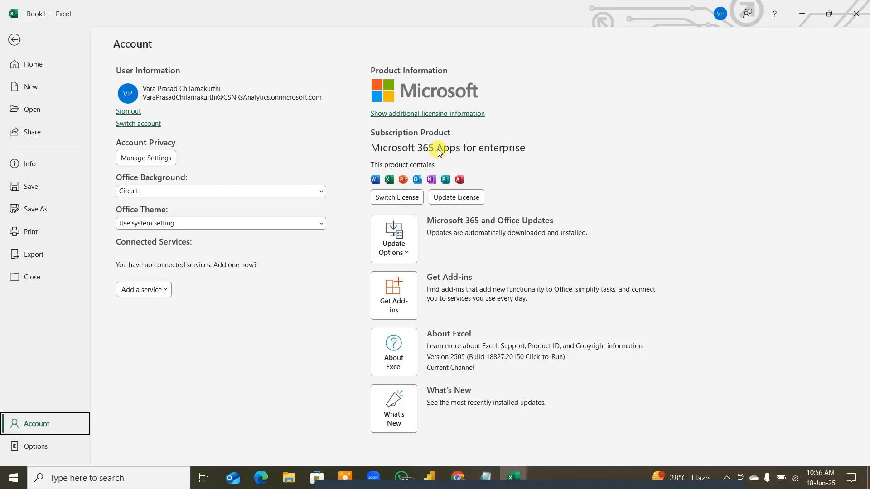
Leave the Account page for the Backstage Home page listing Products_csv and Sales_sql
left_click(17, 39)
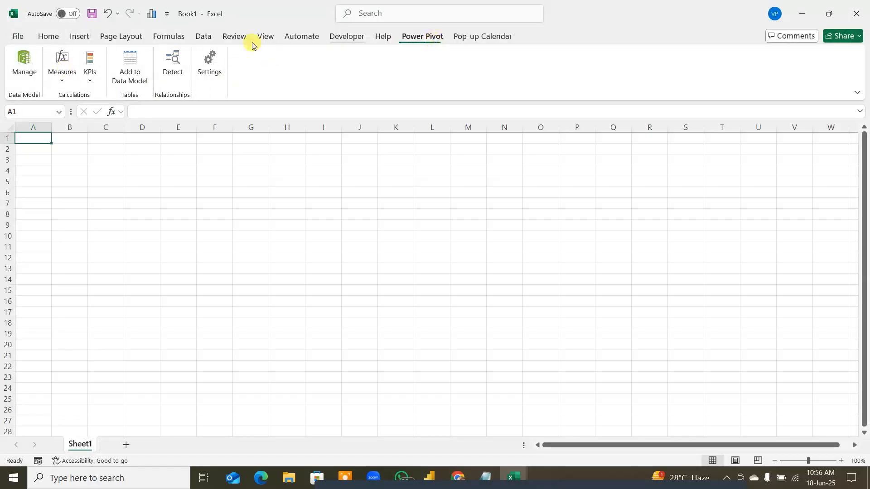
left_click(436, 52)
key("ctrl")
key("ctrl")
key("ctrl")
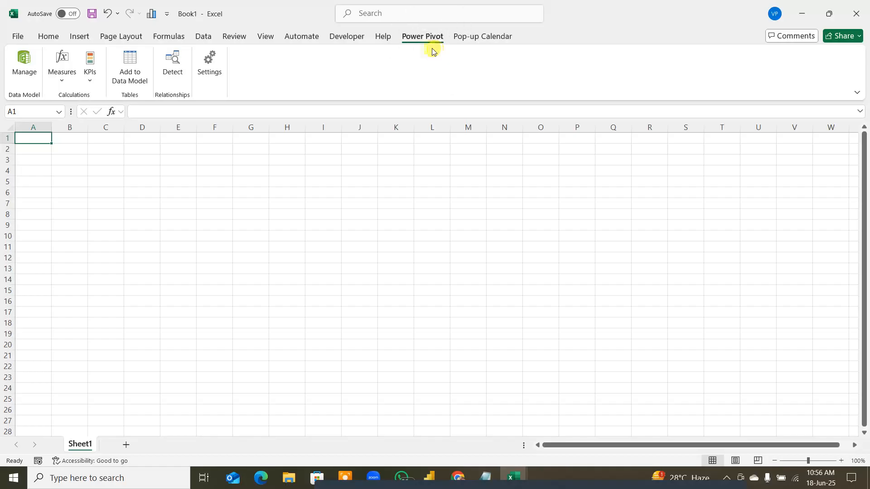
left_click(18, 37)
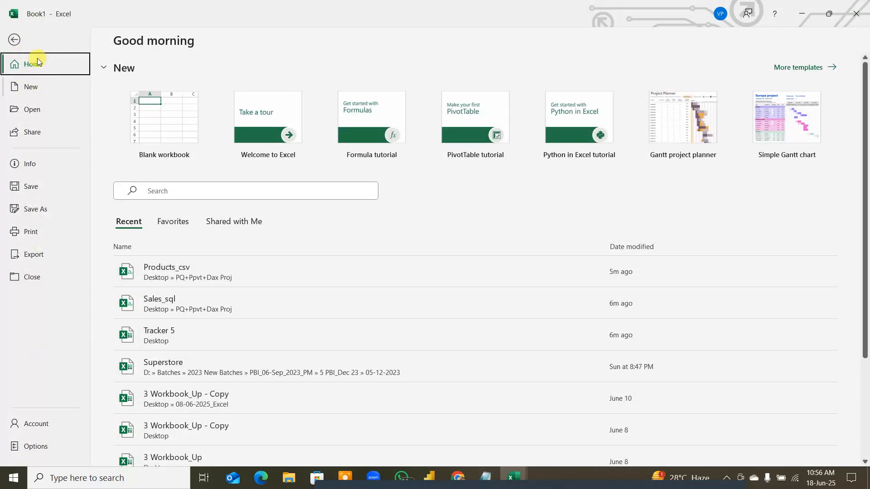
Uncheck Microsoft Power Pivot for Excel under Options > Add-ins > COM Add-ins
left_click(14, 40)
left_click(18, 38)
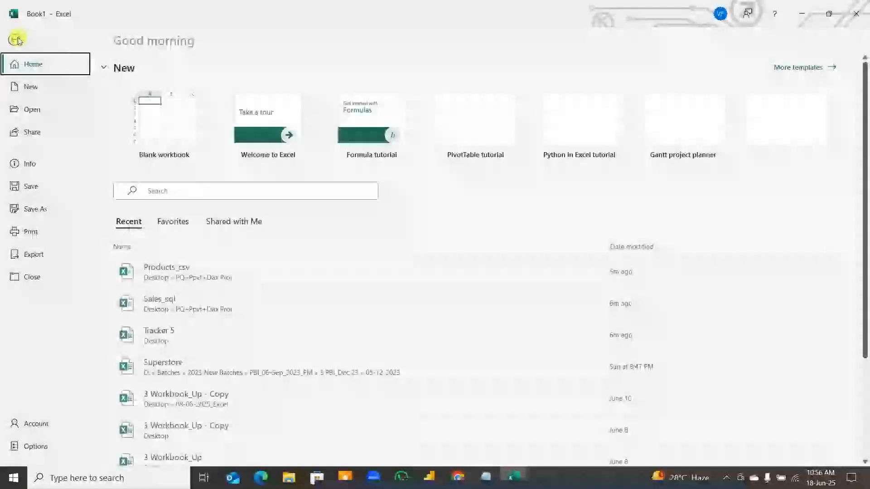
left_click(36, 447)
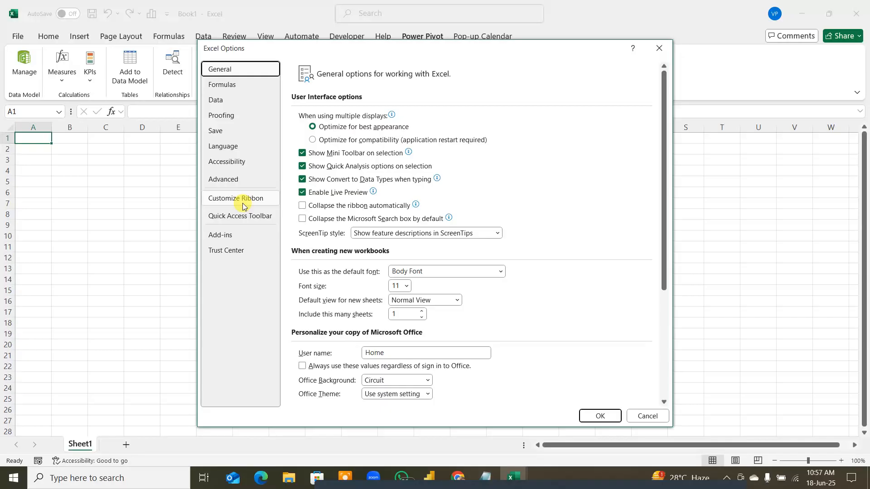
left_click(232, 237)
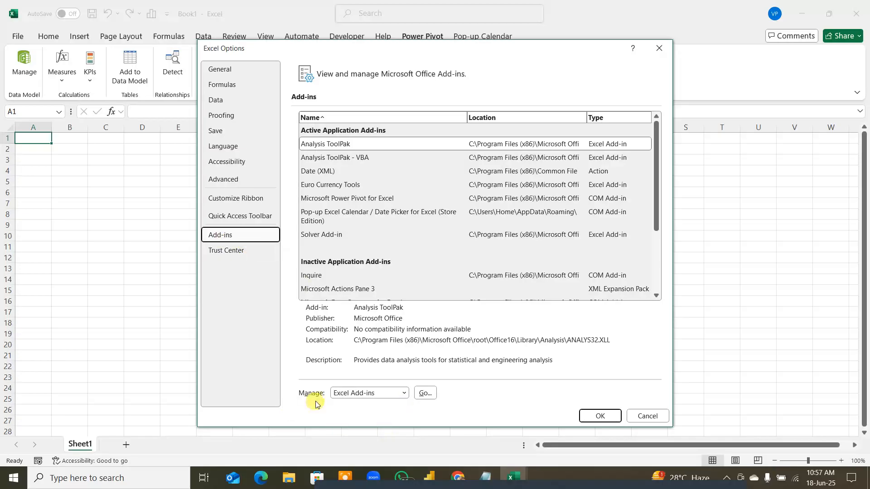
left_click(405, 394)
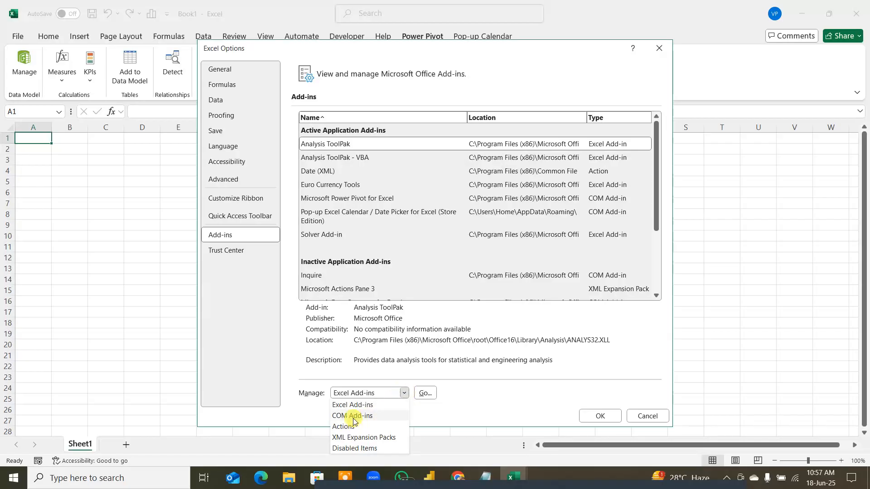
left_click(354, 416)
left_click(423, 394)
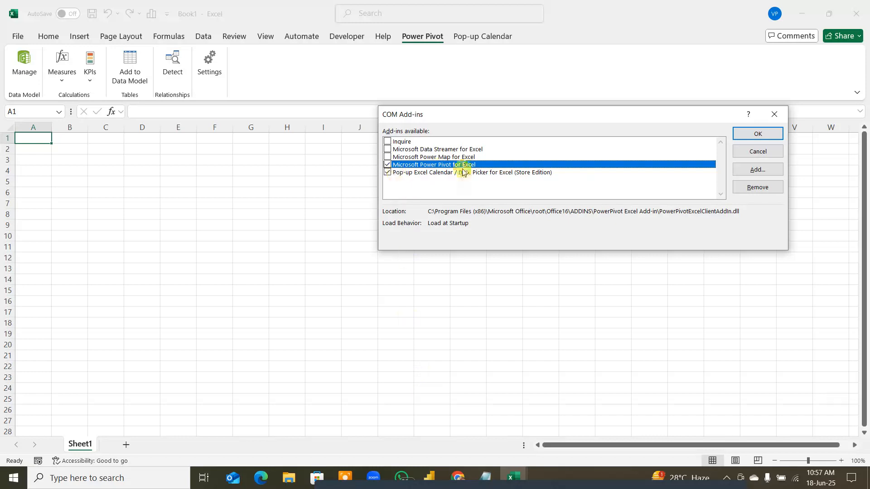
left_click(387, 164)
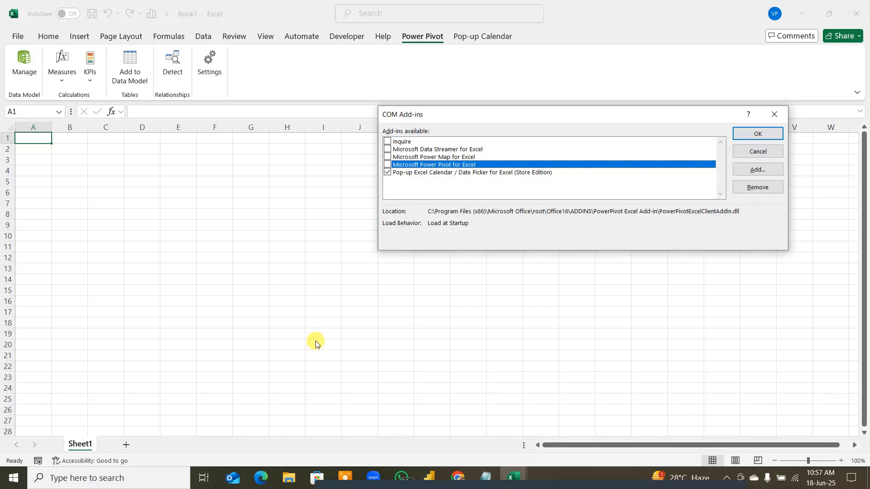
left_click(771, 133)
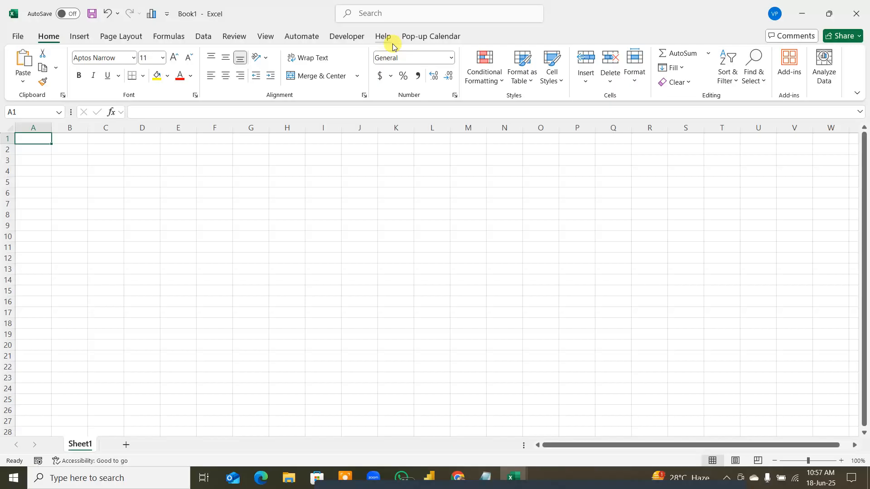
Re-check Microsoft Power Pivot for Excel in COM Add-ins and show the Power Pivot tab
left_click(18, 37)
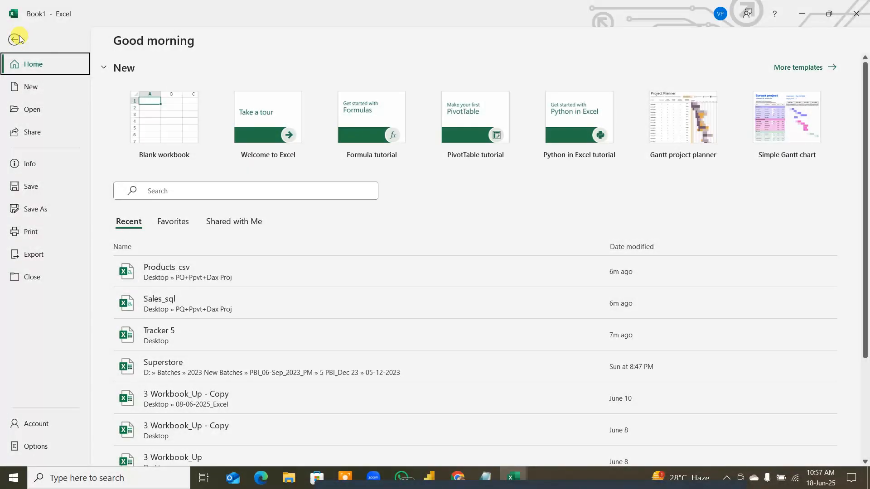
left_click(37, 447)
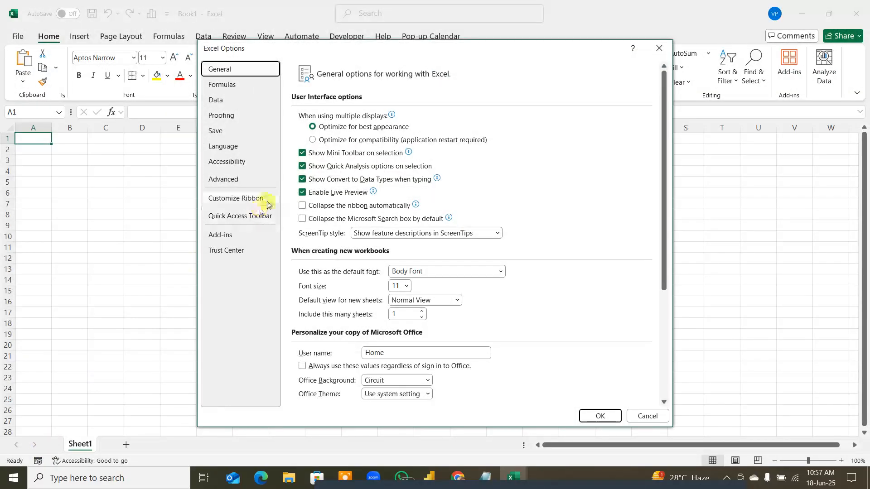
left_click(222, 236)
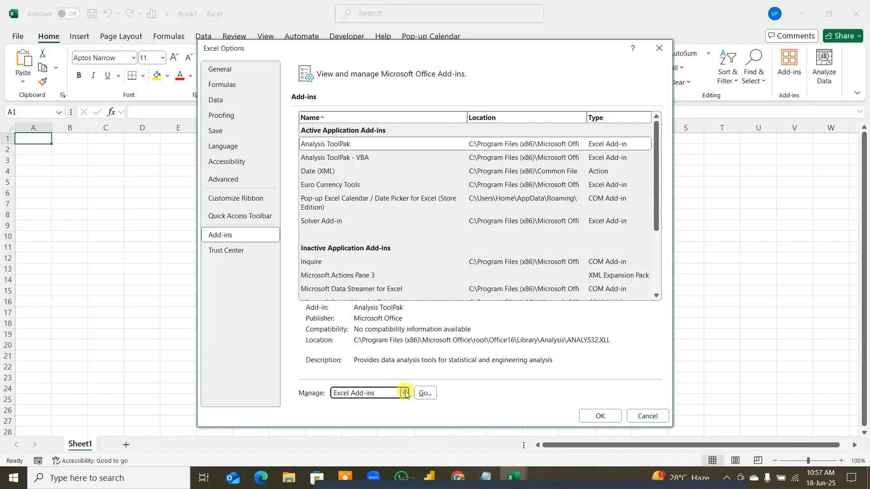
left_click(403, 393)
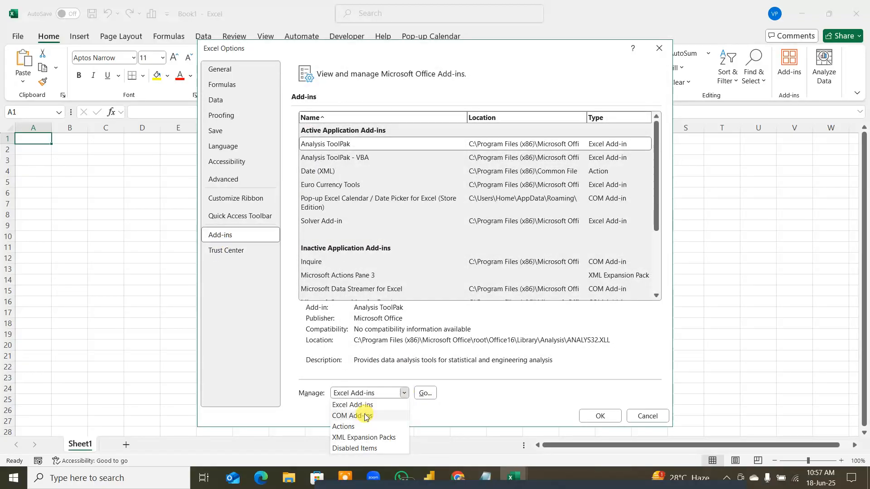
left_click(366, 416)
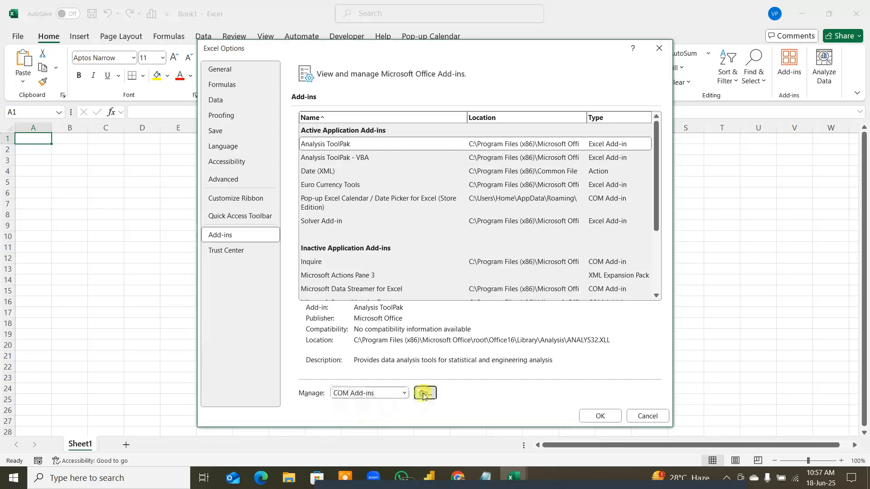
left_click(424, 393)
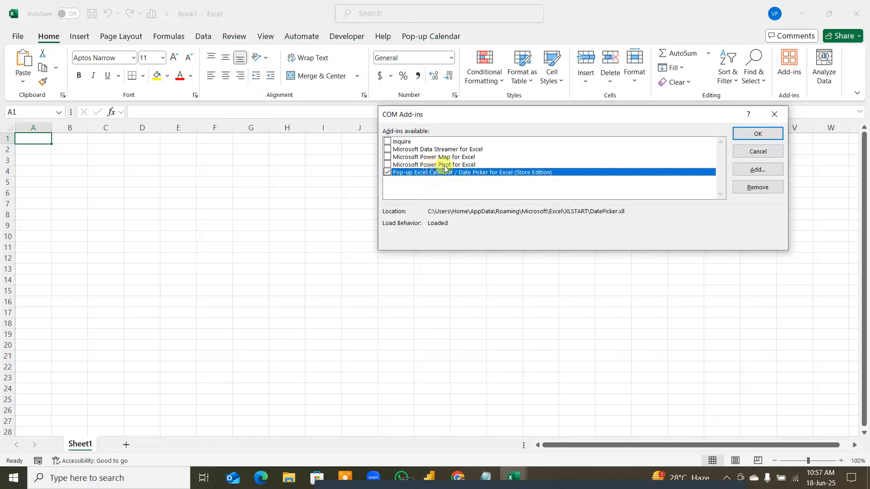
left_click(387, 165)
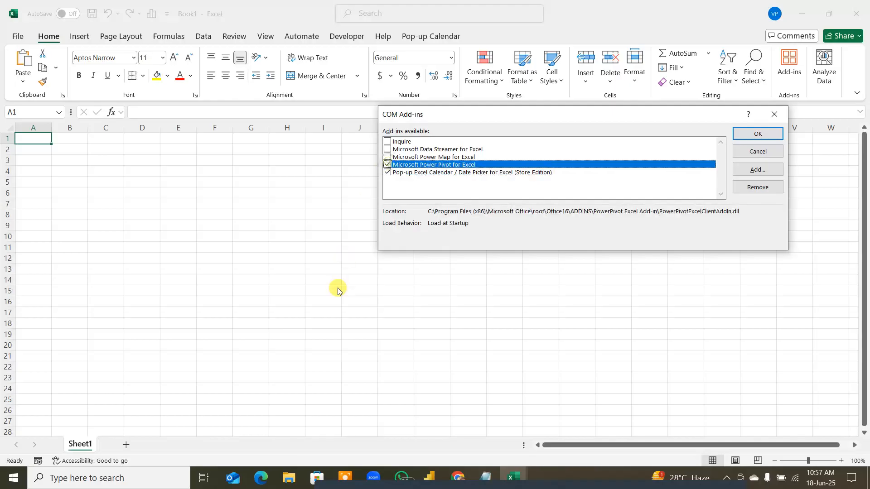
left_click(758, 133)
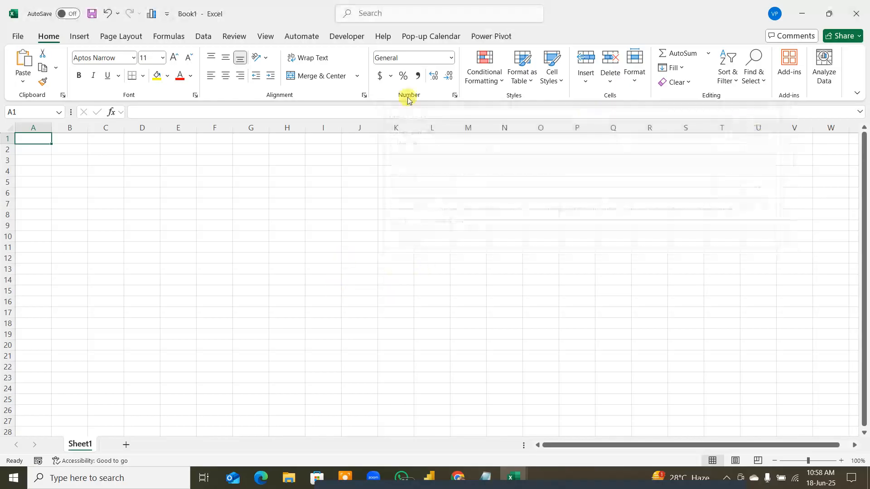
left_click(485, 40)
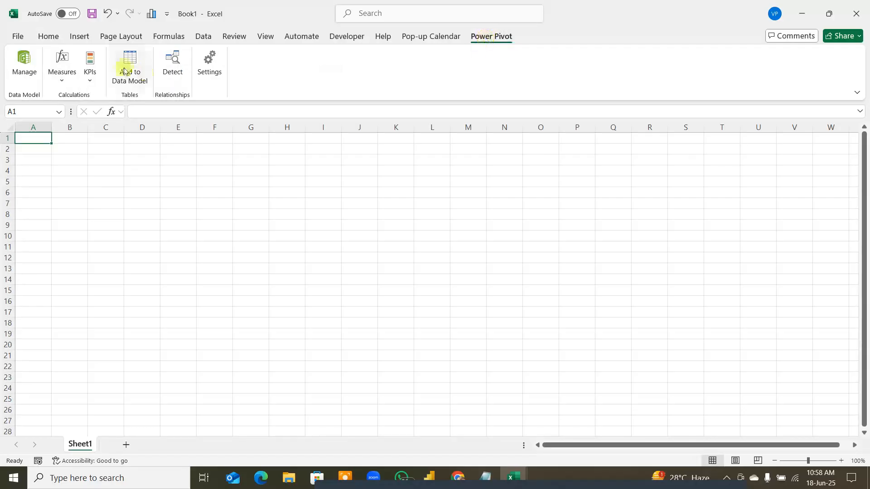
Show the Data tab's Get Data sources in Book1, then bring Book1 to the front
left_click(20, 39)
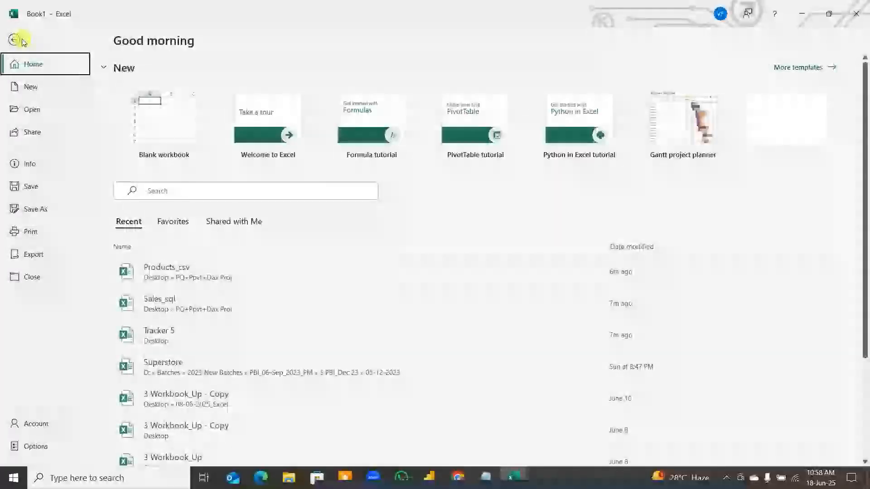
left_click(13, 38)
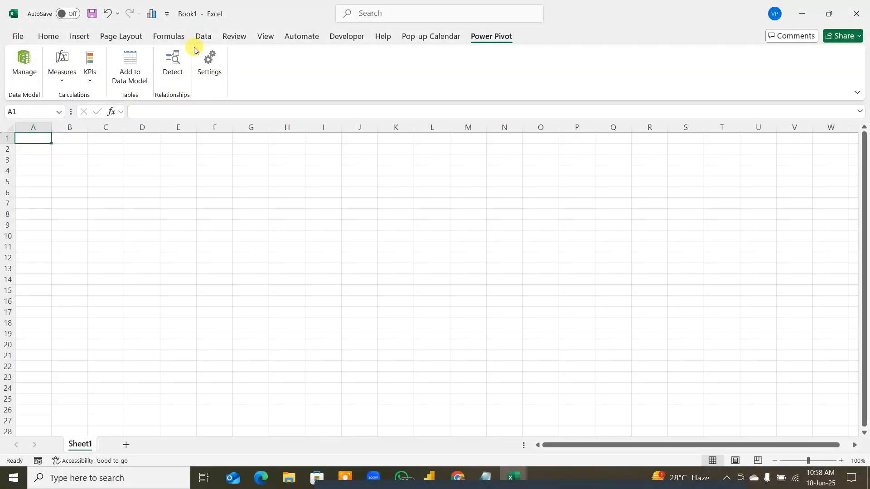
left_click(203, 36)
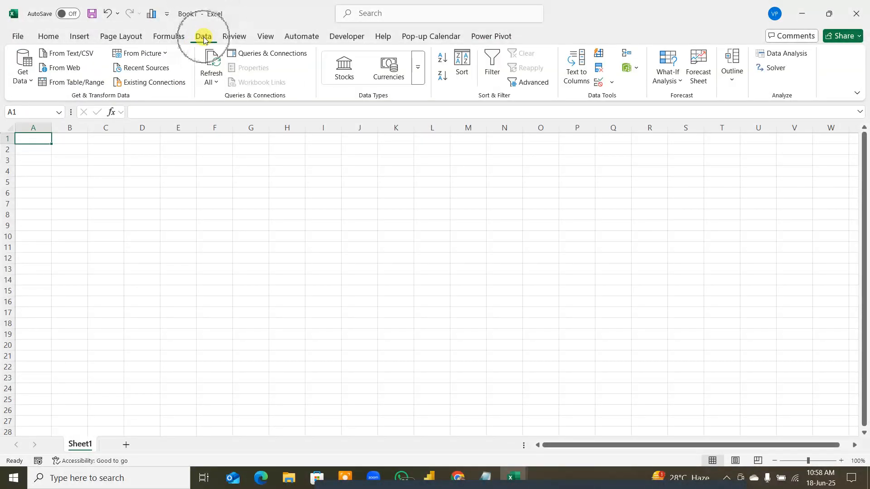
left_click(27, 85)
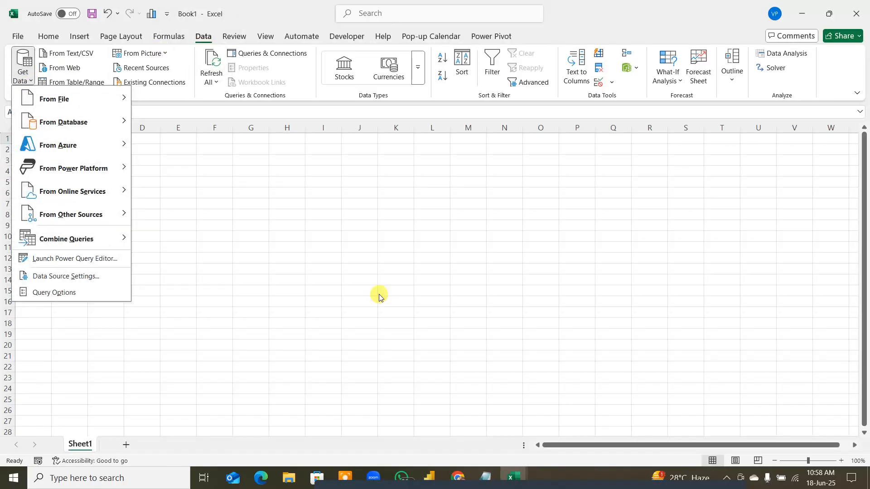
left_click(513, 479)
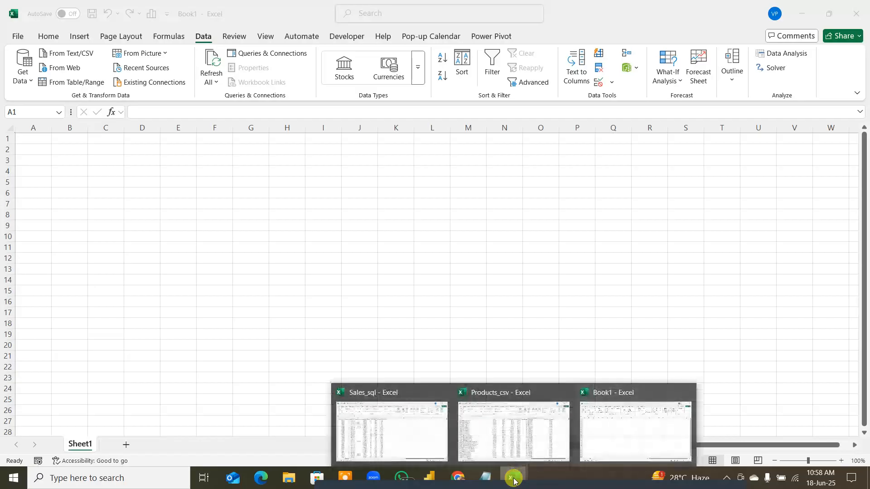
left_click(644, 410)
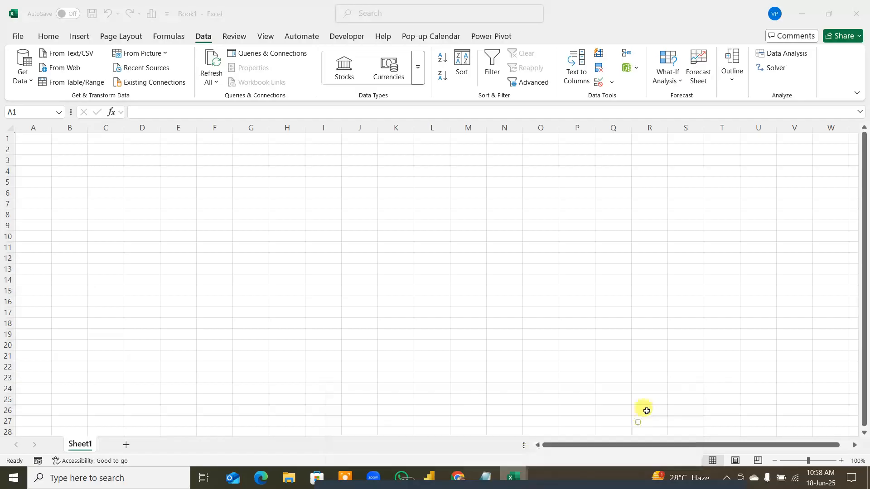
Close the blank Book1 and close Products_csv without saving
left_click(856, 14)
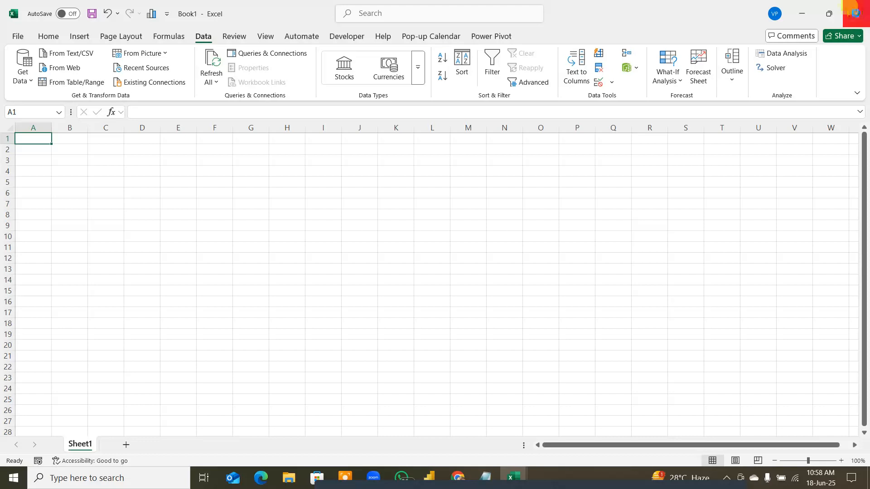
mouse_move(519, 479)
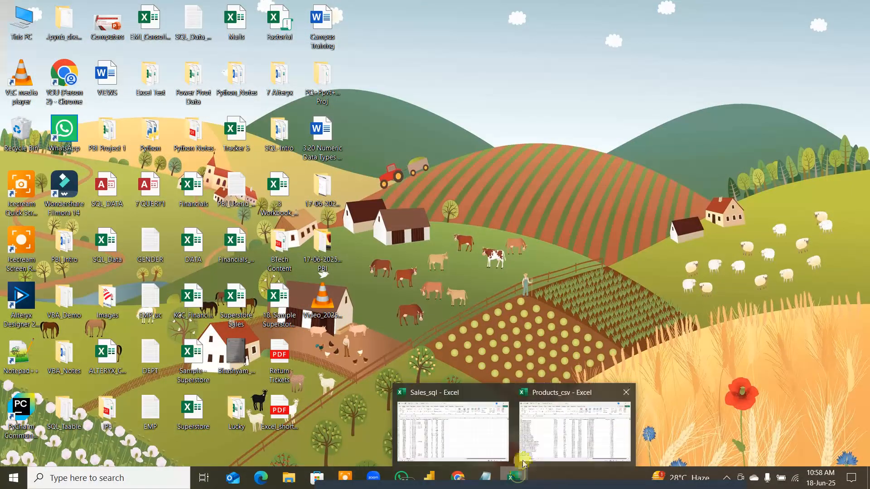
left_click(580, 424)
left_click(856, 15)
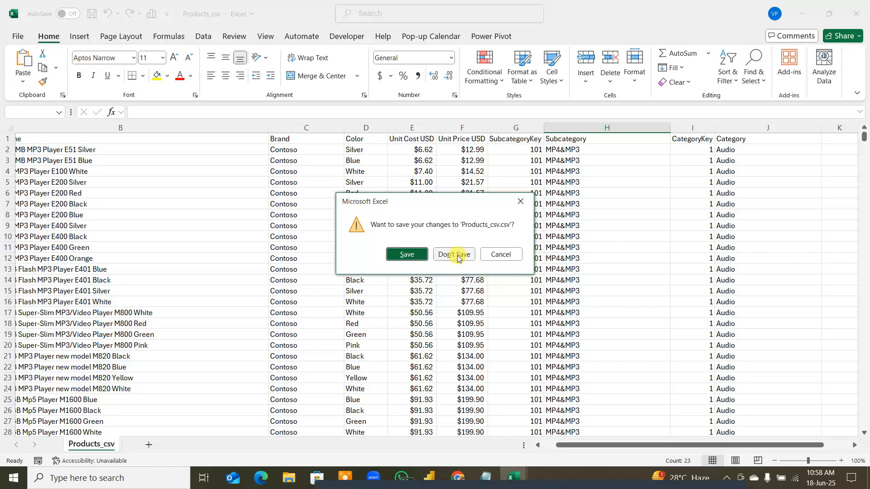
left_click(455, 255)
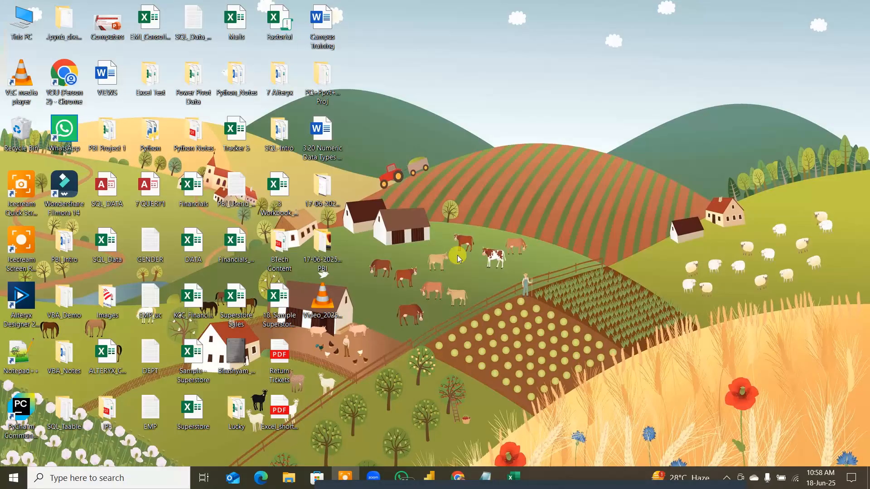
Cancel Save As for Sales_sql and close it with Don't Save
left_click(514, 477)
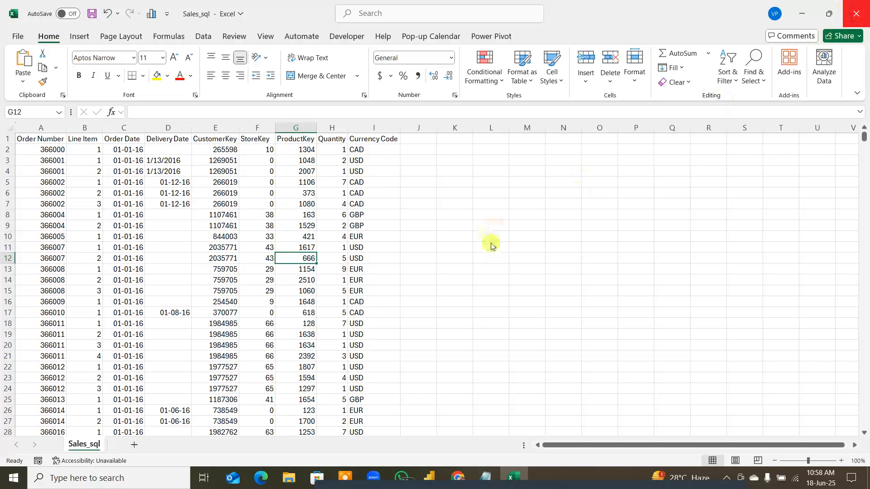
left_click(415, 256)
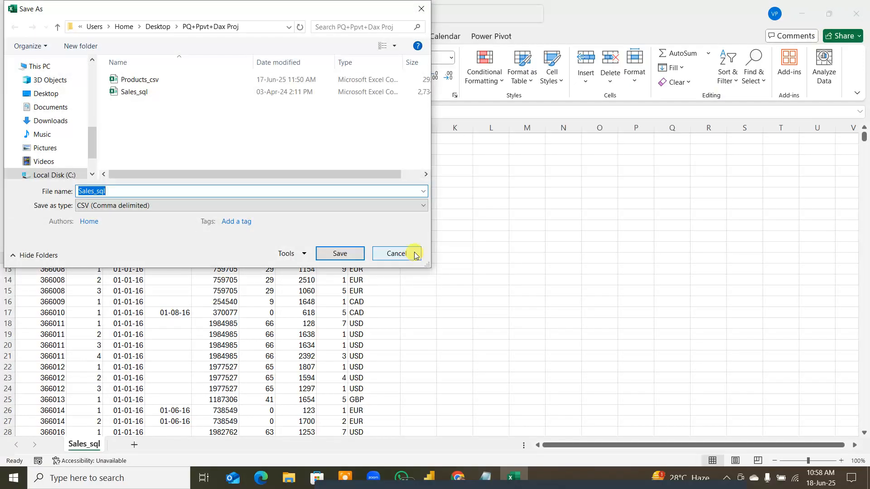
left_click(415, 254)
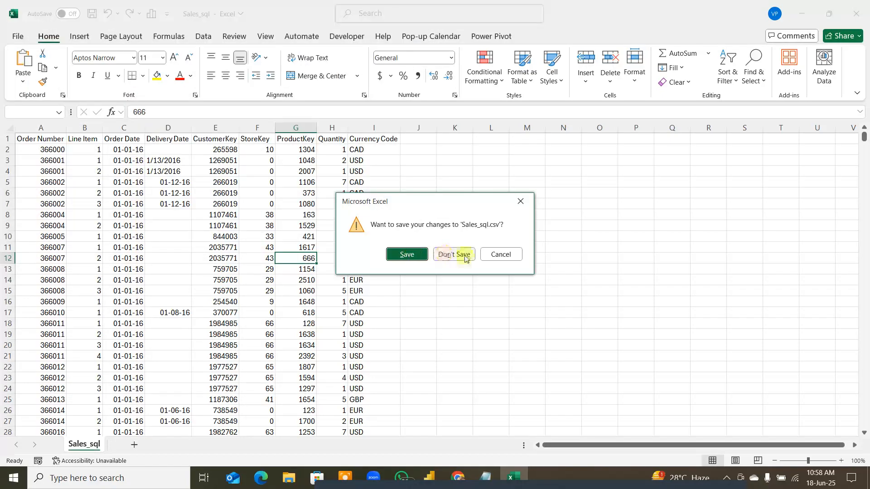
left_click(464, 257)
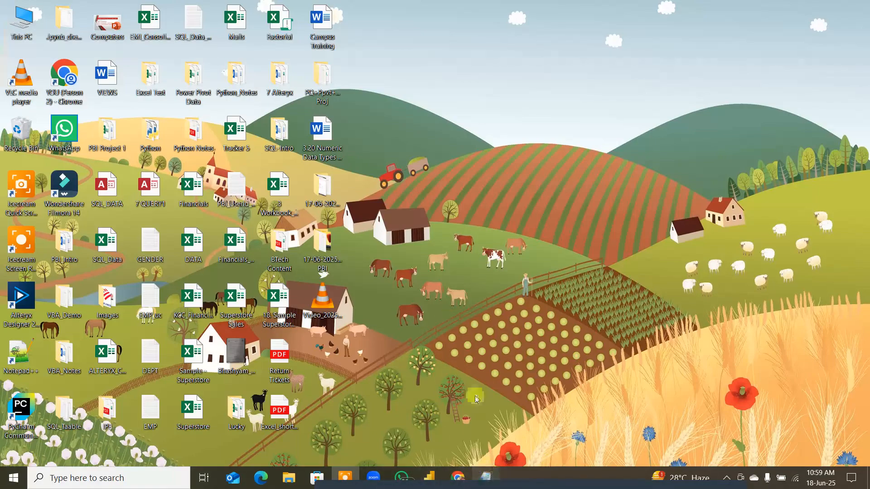
Launch Excel from the Run prompt, then close its start screen
left_click(471, 316)
key("super+r")
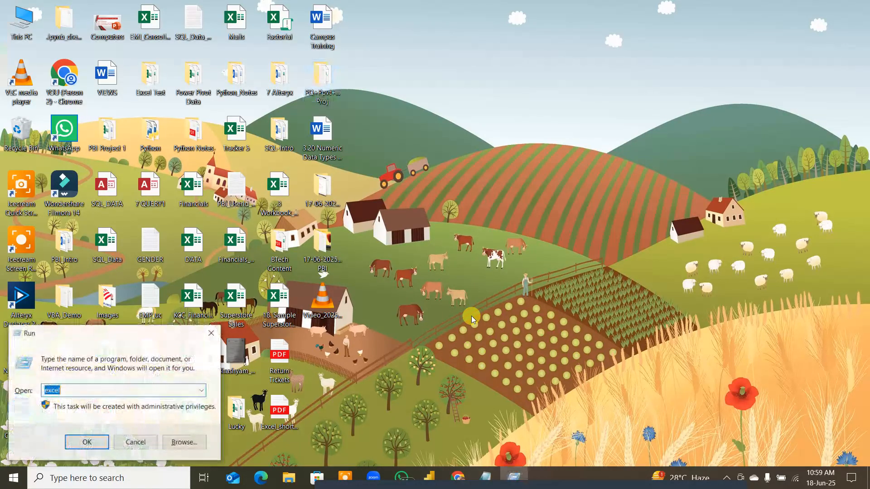
key("Return")
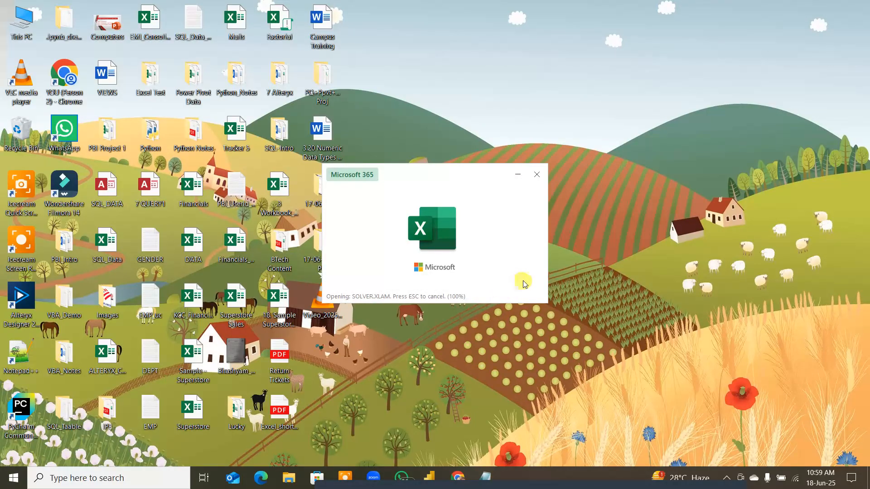
right_click(635, 169)
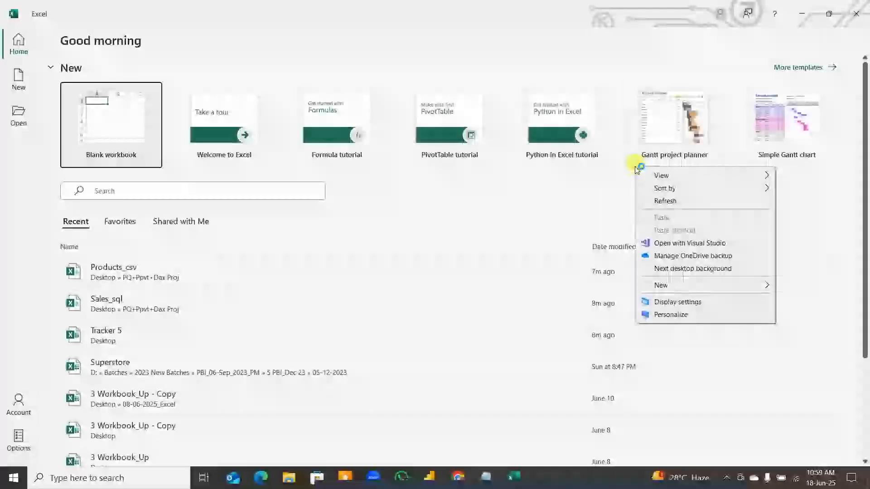
left_click(855, 14)
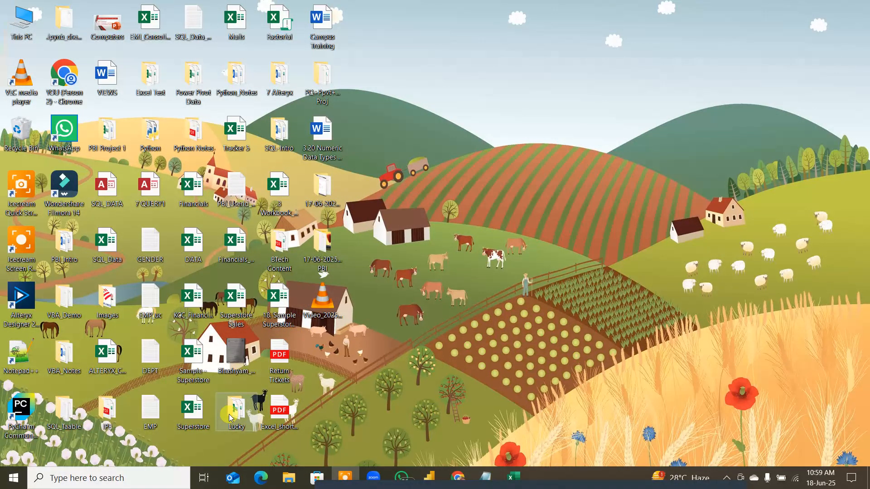
Relaunch Excel from the taskbar and create a new blank workbook, Book1
key("super+r")
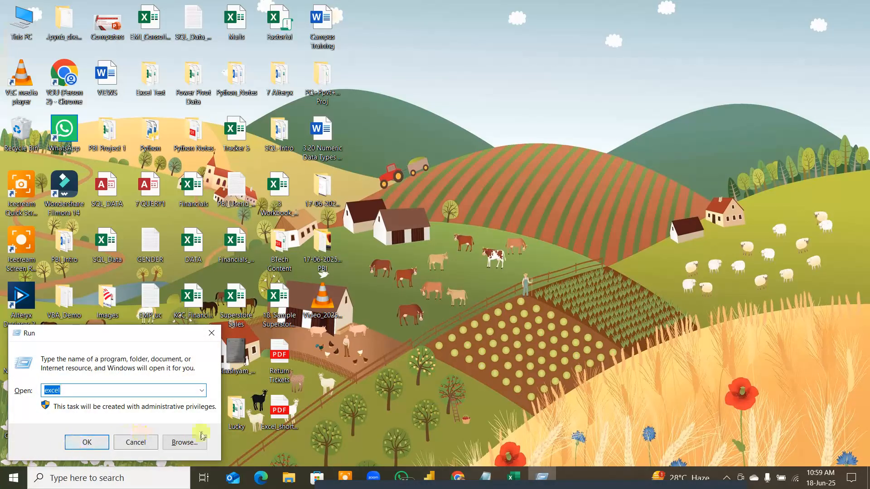
left_click(320, 409)
right_click(548, 156)
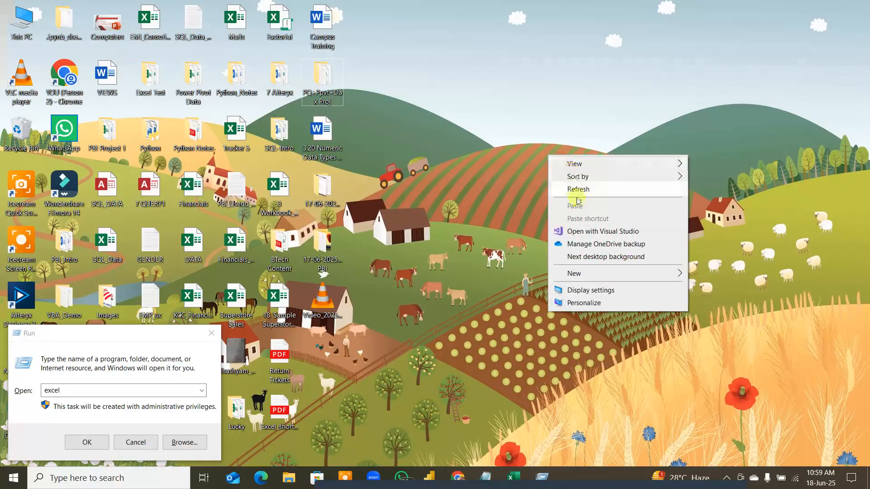
mouse_move(622, 274)
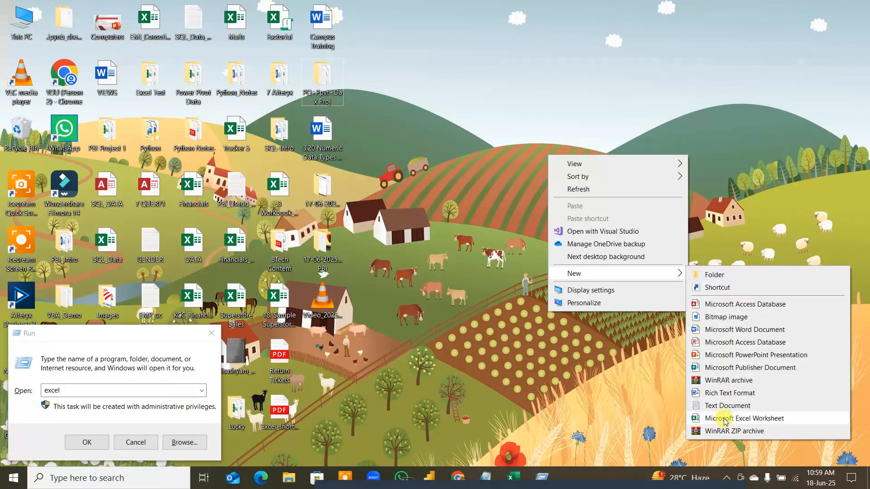
left_click(503, 412)
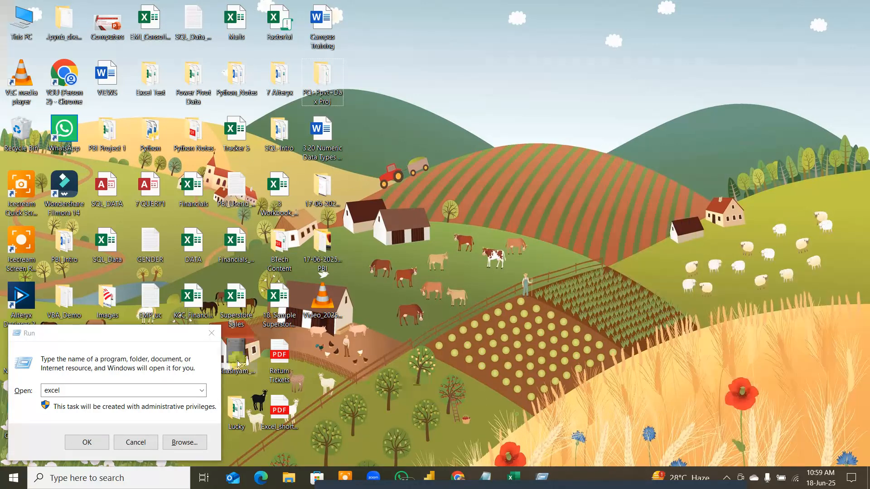
left_click(211, 333)
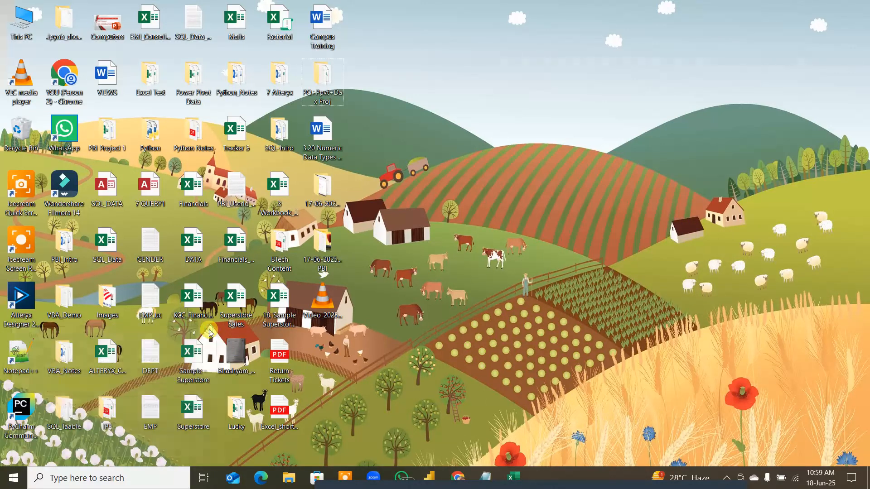
left_click(519, 483)
left_click(112, 129)
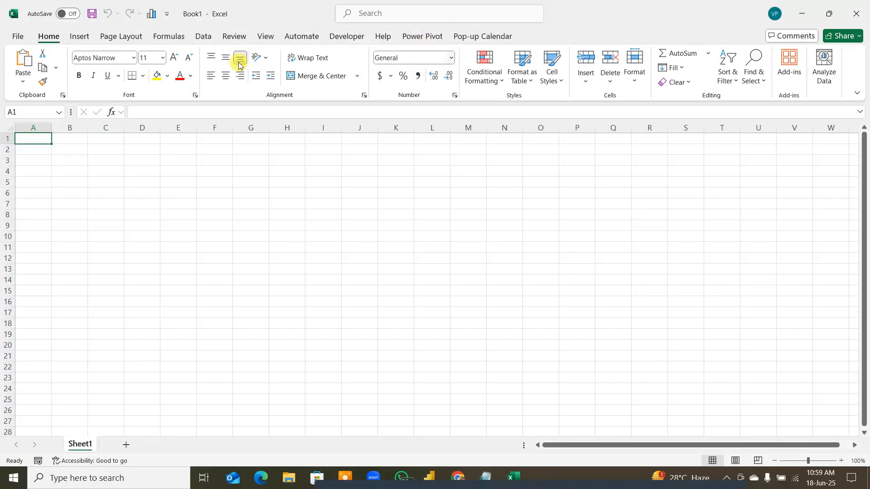
On the Data tab, choose Get Data > From File > From Text/CSV
left_click(203, 36)
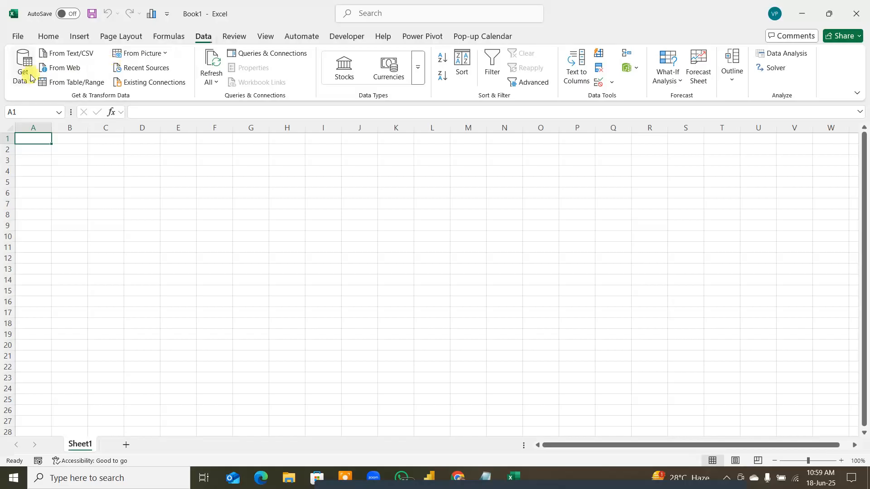
left_click(25, 73)
mouse_move(47, 101)
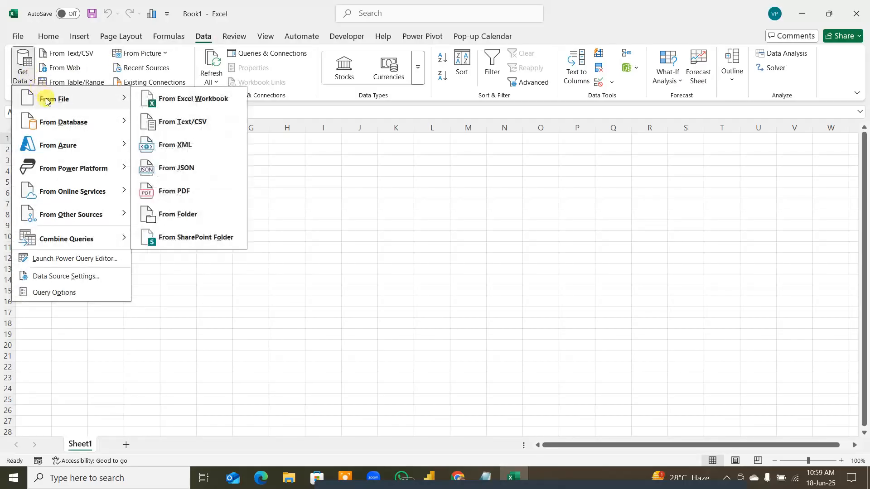
left_click(188, 123)
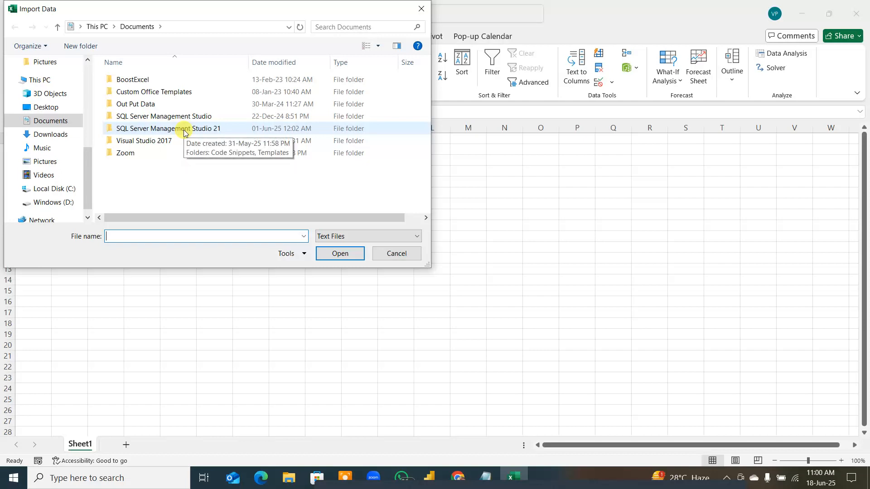
Browse to Desktop > PQ+Ppvt+Dax Proj and import the Sales_sql file
left_click(55, 108)
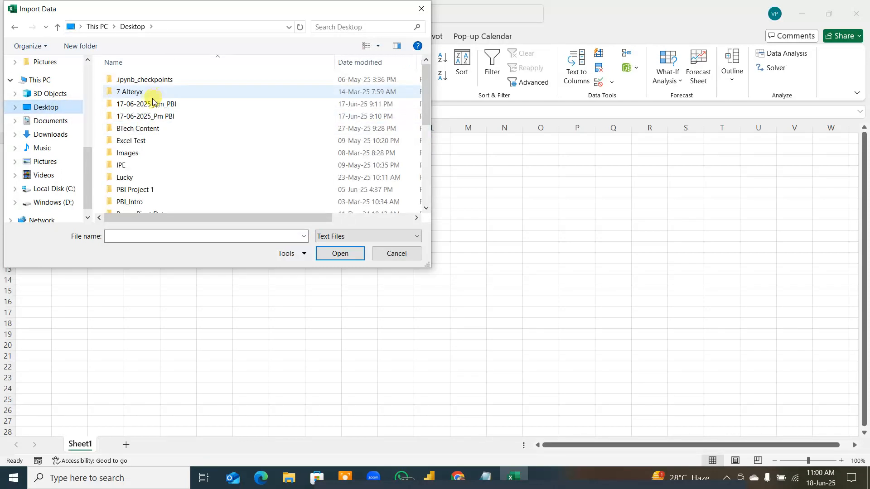
scroll(141, 104, "down", 2)
left_click(154, 147)
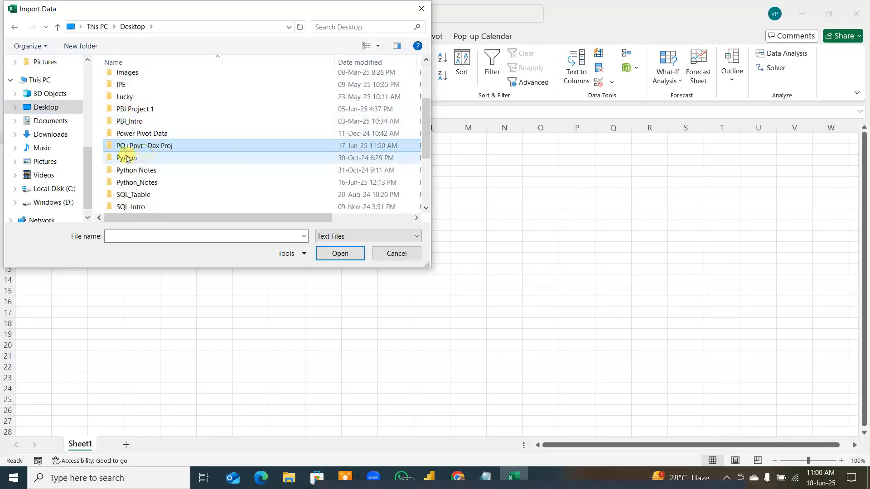
left_click(328, 252)
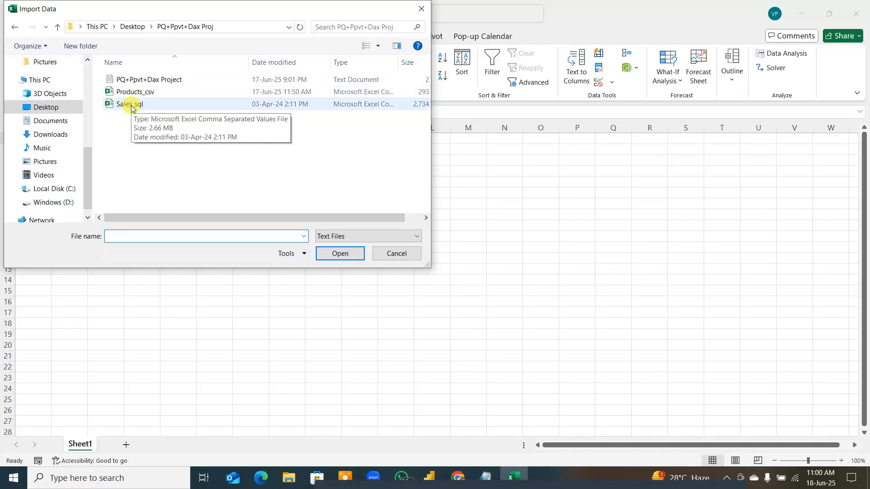
left_click(132, 109)
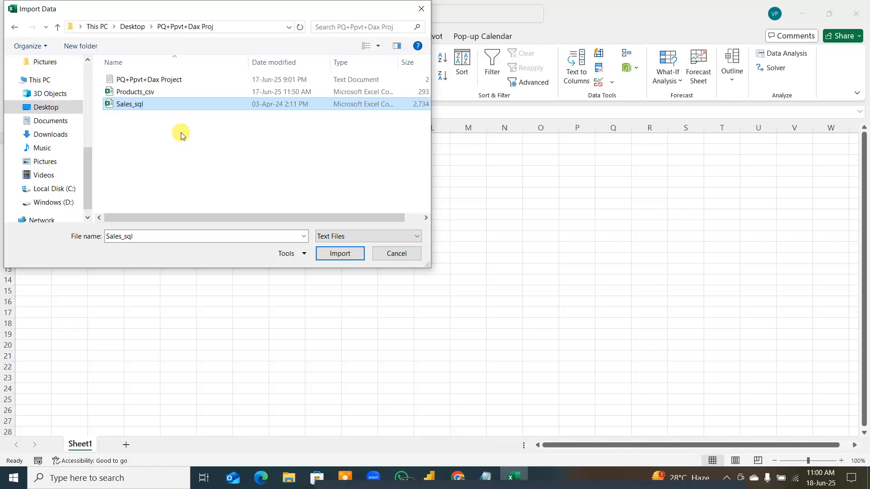
left_click(332, 253)
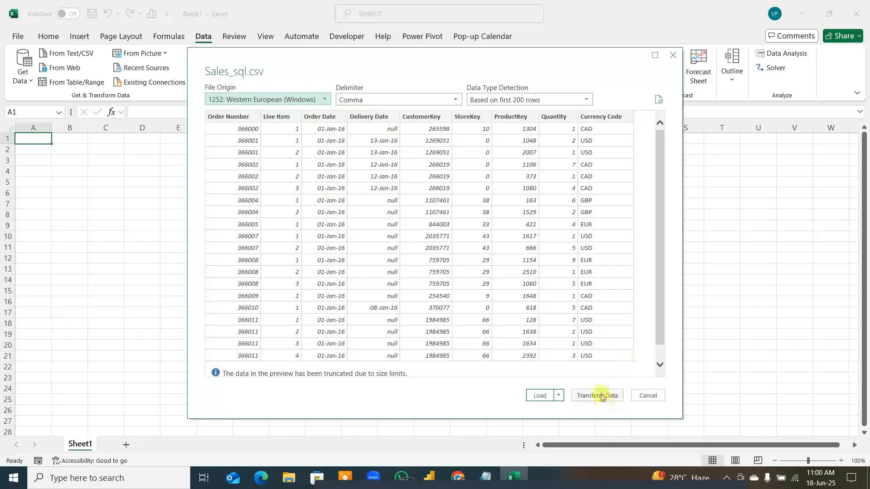
Annotate the preview with a red arrow and a circled handwritten 'PQ' note, then clear it
key("F6")
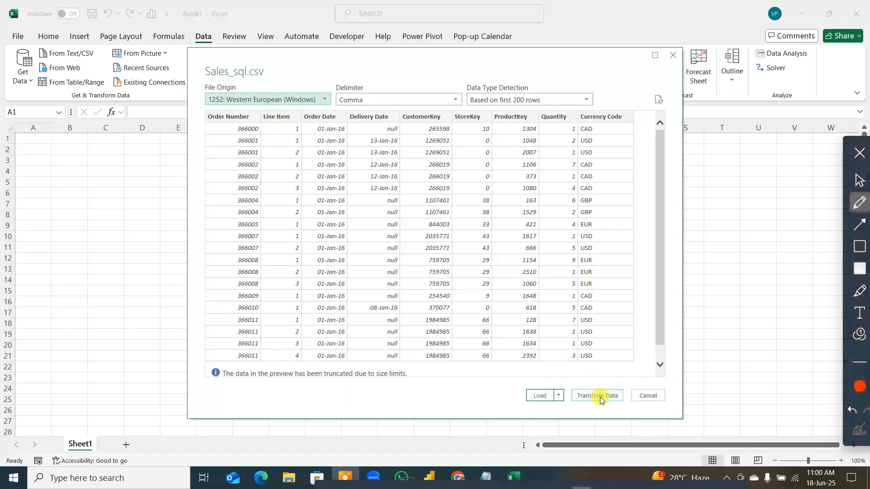
mouse_move(600, 350)
left_mouse_down()
mouse_move(601, 392)
mouse_move(760, 337)
left_mouse_up()
left_click_drag(749, 279, 753, 308)
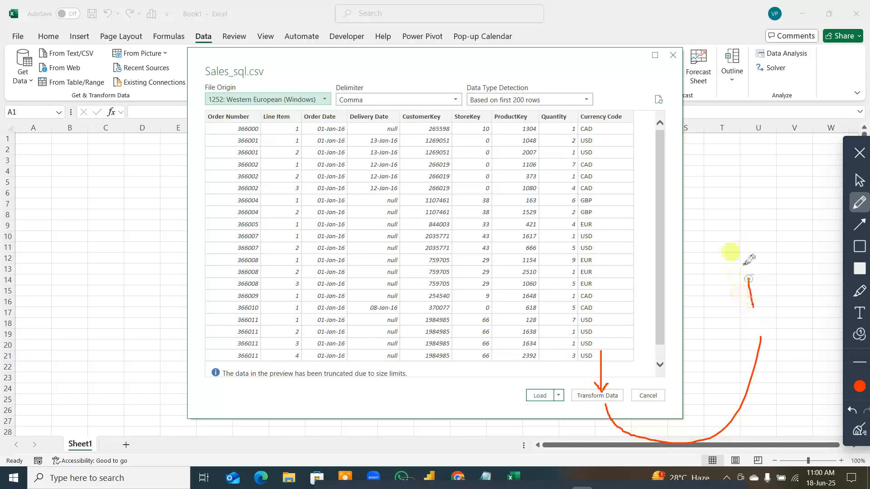
left_click_drag(753, 262, 752, 289)
mouse_move(778, 254)
left_mouse_down()
mouse_move(784, 286)
mouse_move(797, 278)
left_mouse_up()
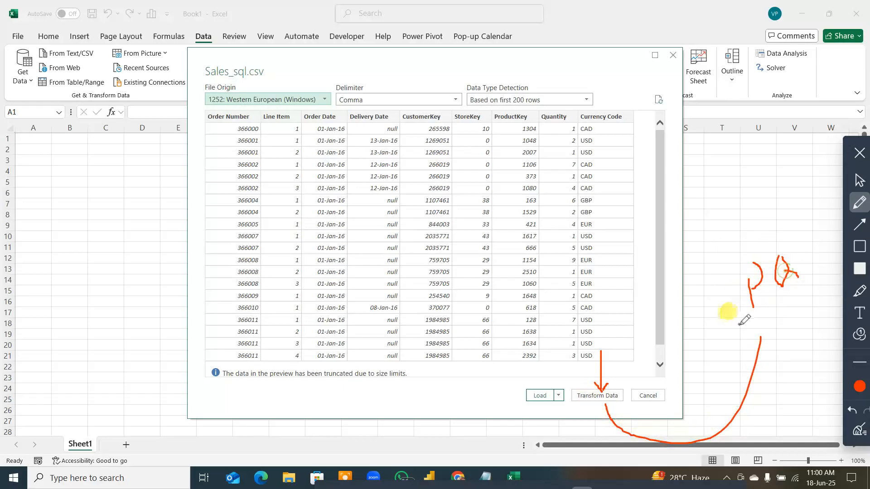
mouse_move(741, 324)
left_mouse_down()
mouse_move(811, 283)
mouse_move(776, 214)
mouse_move(725, 252)
mouse_move(753, 313)
left_mouse_up()
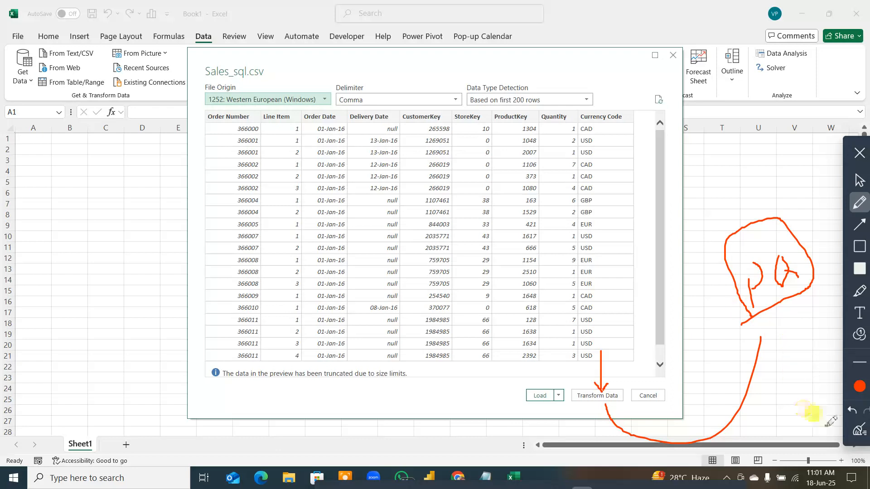
left_click(859, 429)
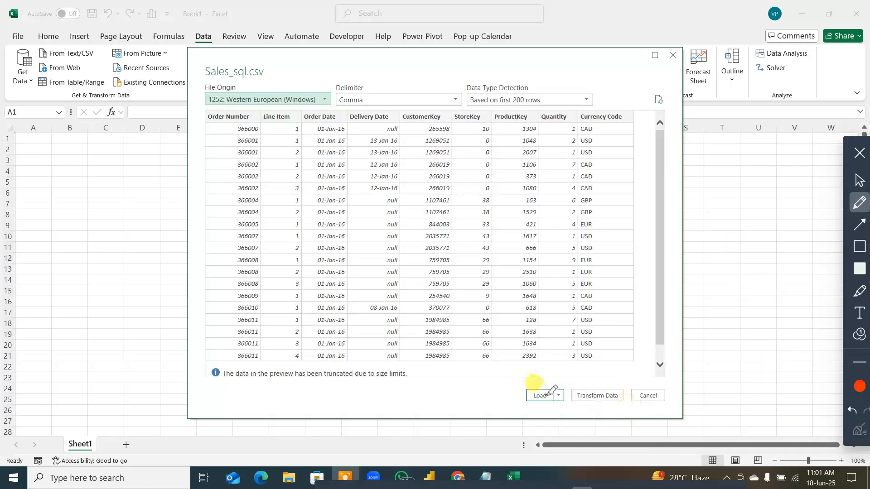
Sketch where loaded data would land, then send Sales_sql.csv to the Power Query Editor via Transform Data
mouse_move(536, 403)
left_mouse_down()
mouse_move(56, 196)
mouse_move(39, 241)
mouse_move(139, 303)
left_mouse_up()
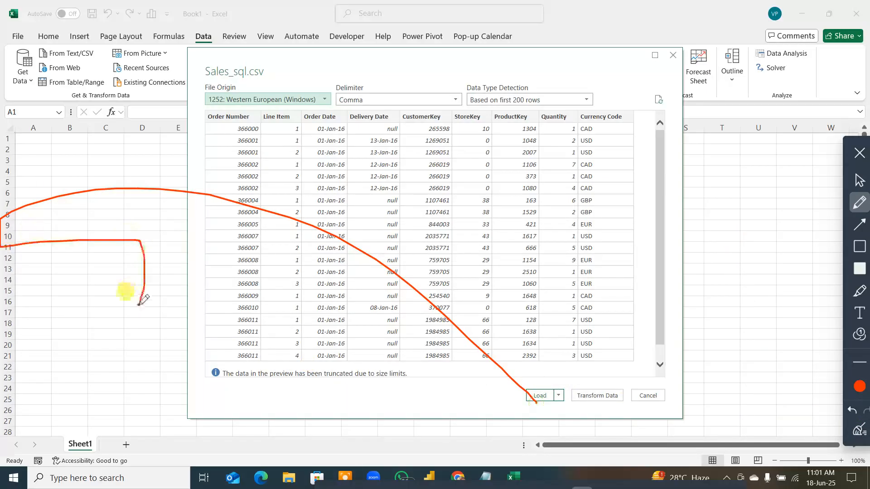
left_click(859, 429)
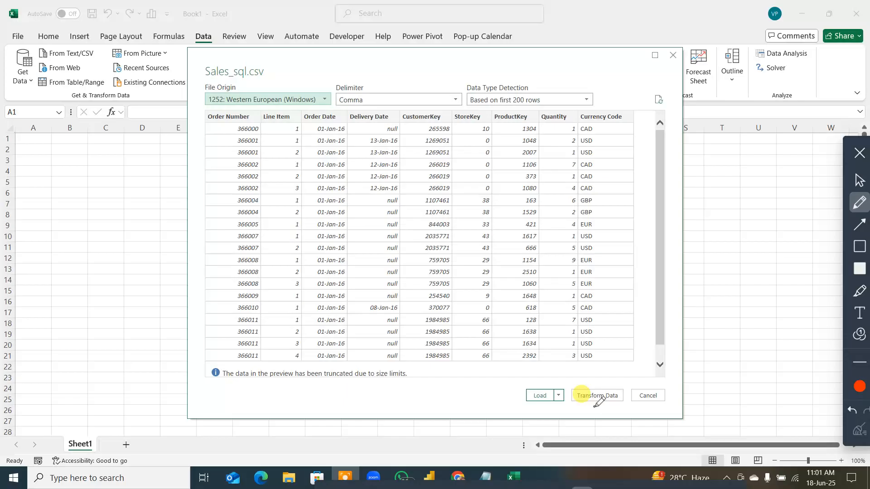
left_click(859, 152)
left_click(598, 396)
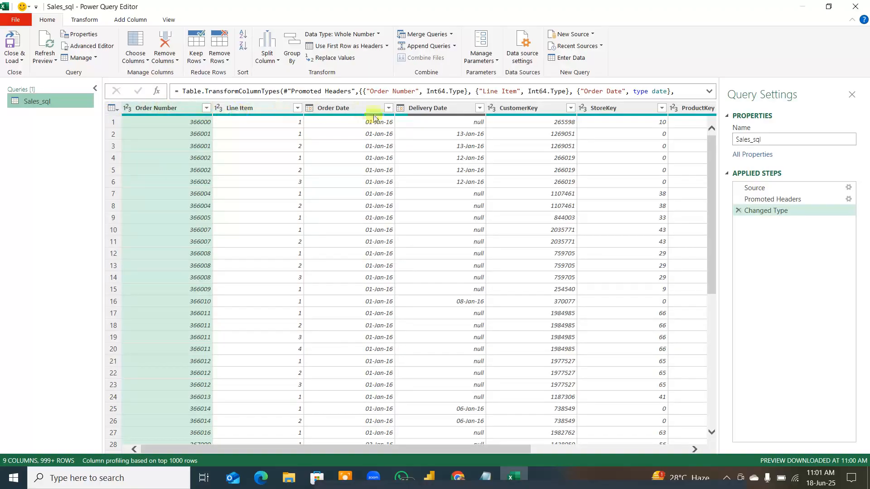
Switch status-bar column profiling to the entire data set instead of the top 1000 rows
left_click_drag(417, 449, 271, 456)
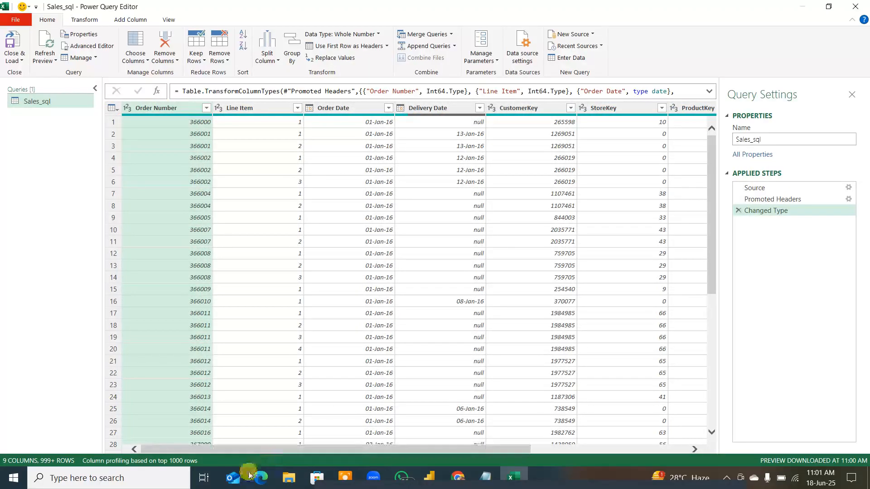
left_click(49, 467)
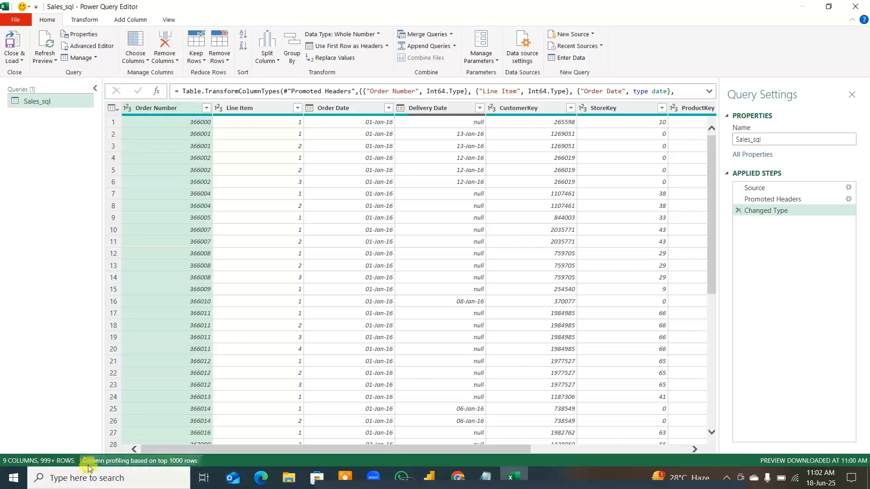
left_click(175, 462)
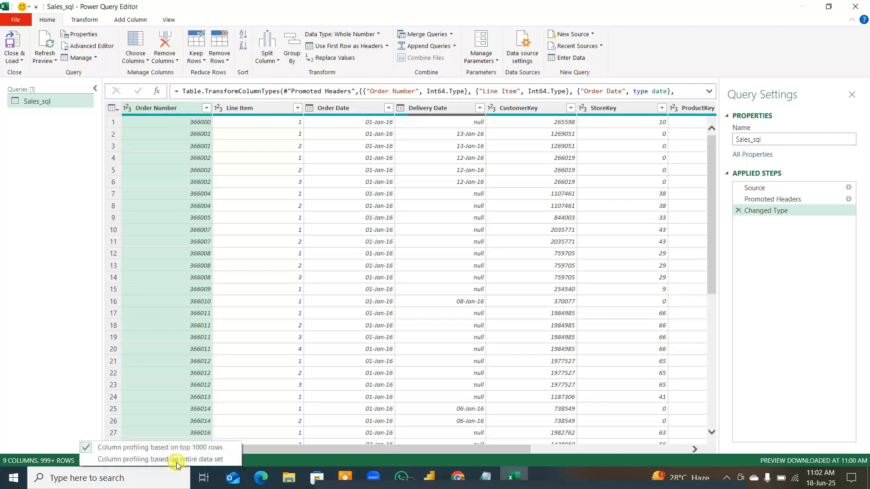
left_click(176, 462)
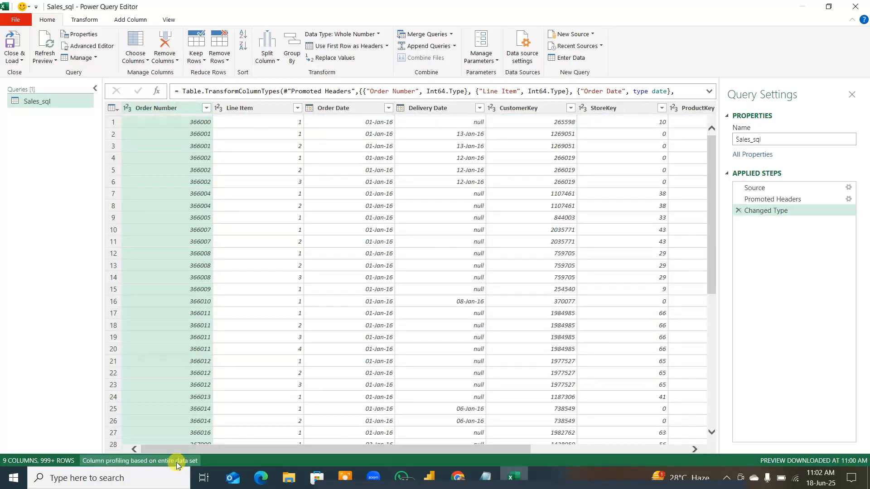
left_click(175, 462)
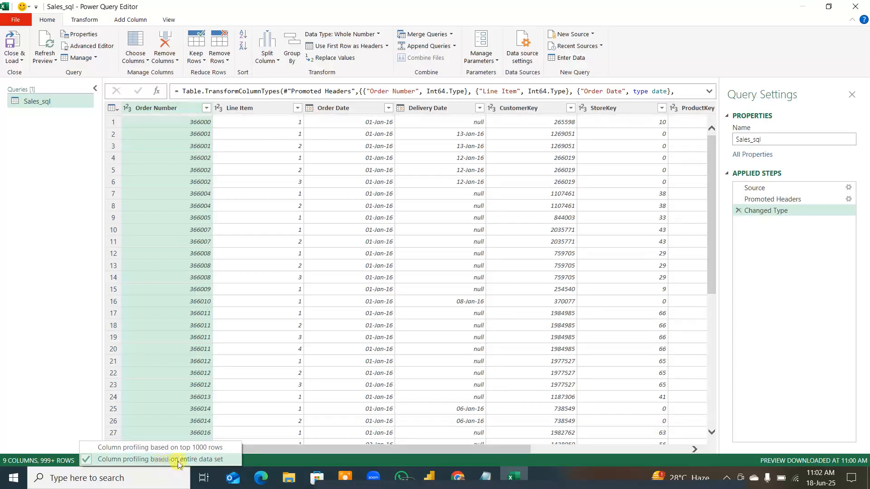
left_click(265, 462)
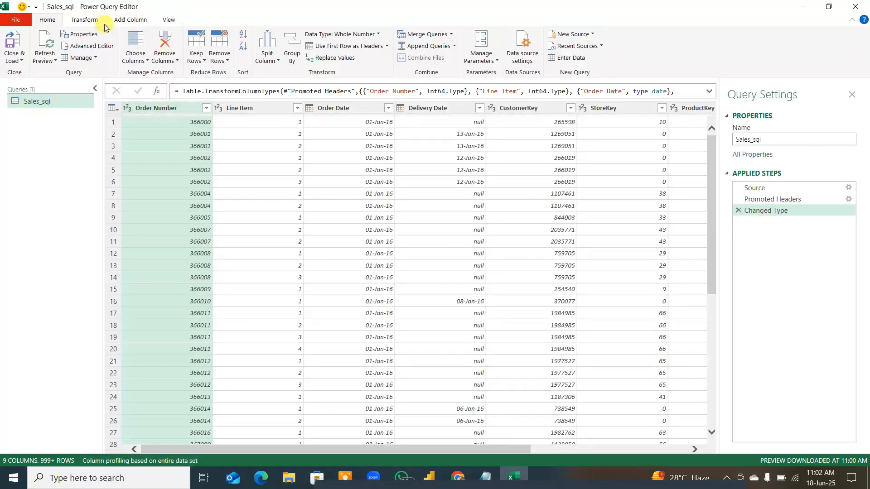
Mark up the ribbon on screen, clear the ink, and show the View tab's data preview options
key("ctrl+alt+d")
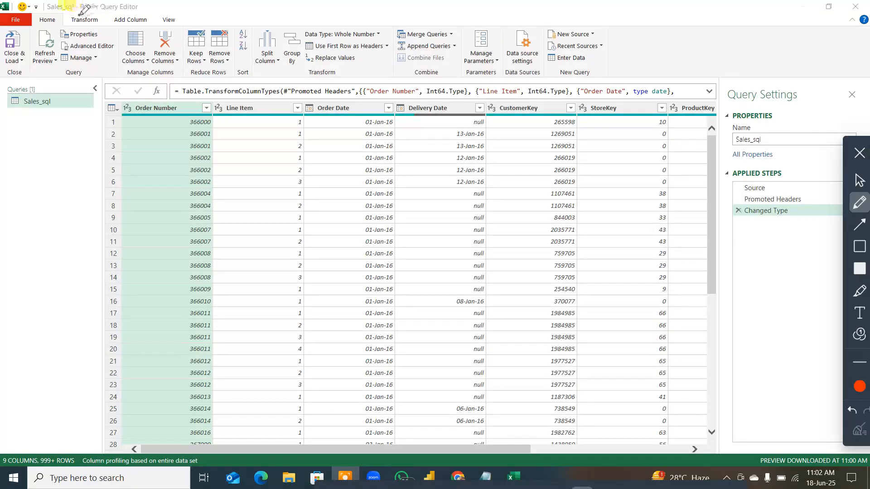
left_click_drag(74, 16, 176, 5)
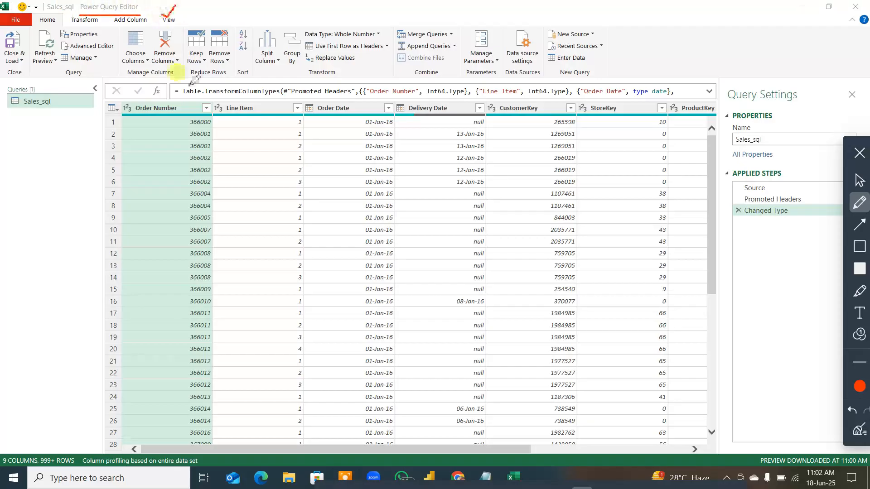
left_click_drag(47, 80, 8, 20)
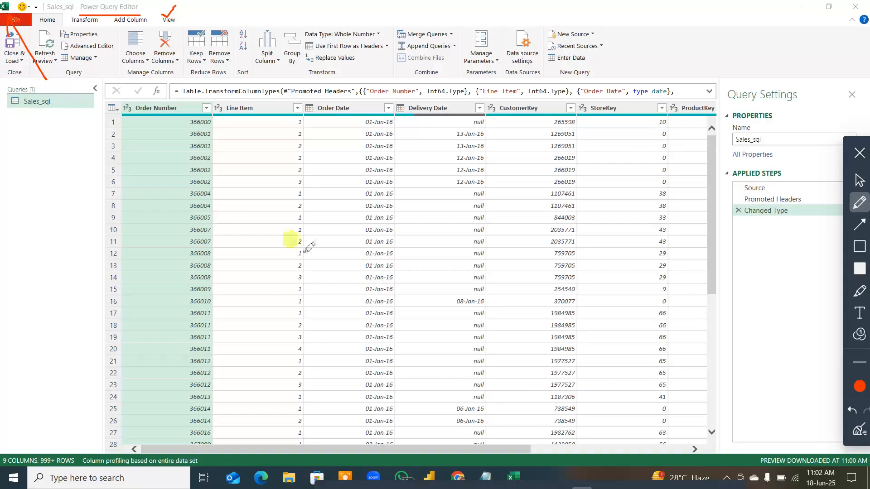
left_click(860, 429)
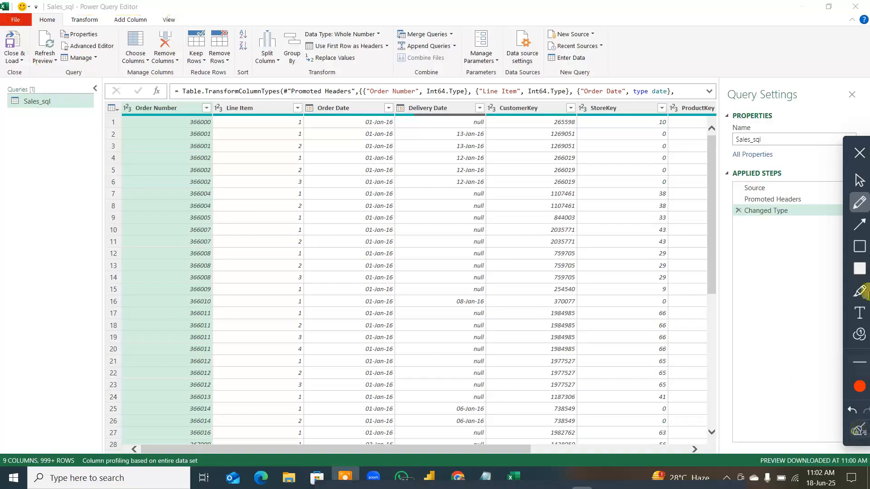
left_click(857, 151)
left_click(167, 18)
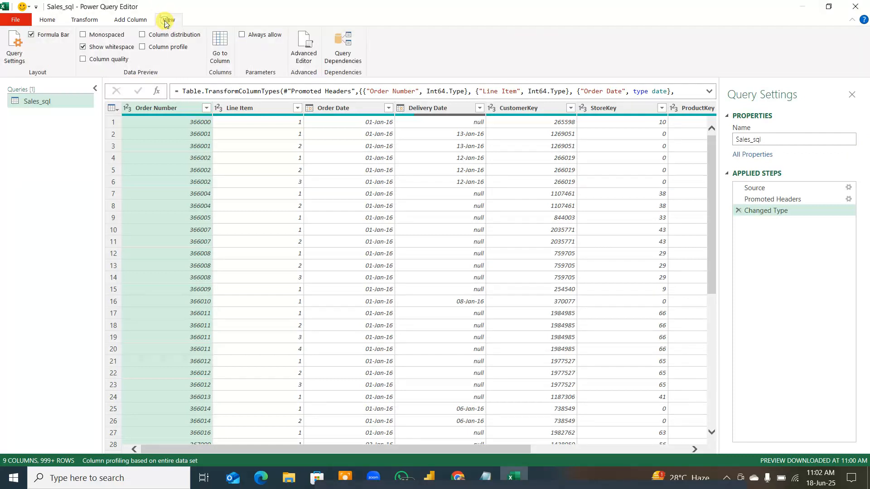
Turn on Column profile and inspect the Order Number, Line Item and Order Date column statistics
left_click(142, 47)
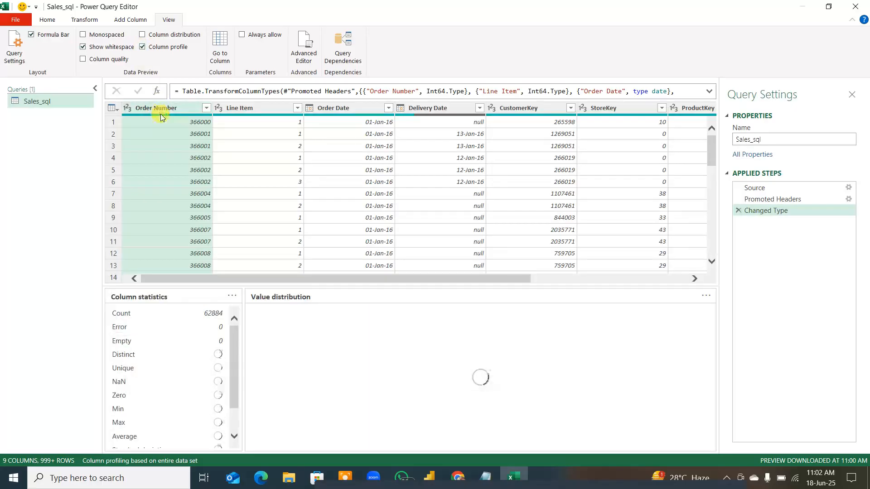
mouse_move(161, 117)
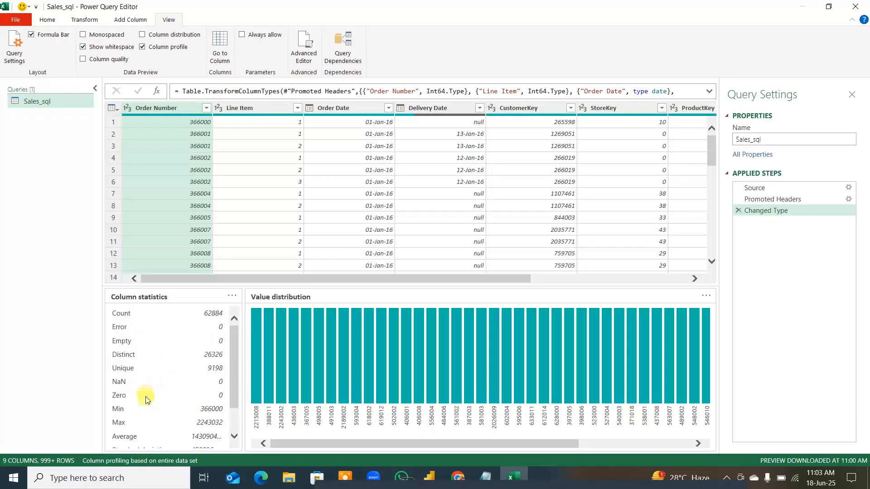
scroll(147, 399, "down", 1)
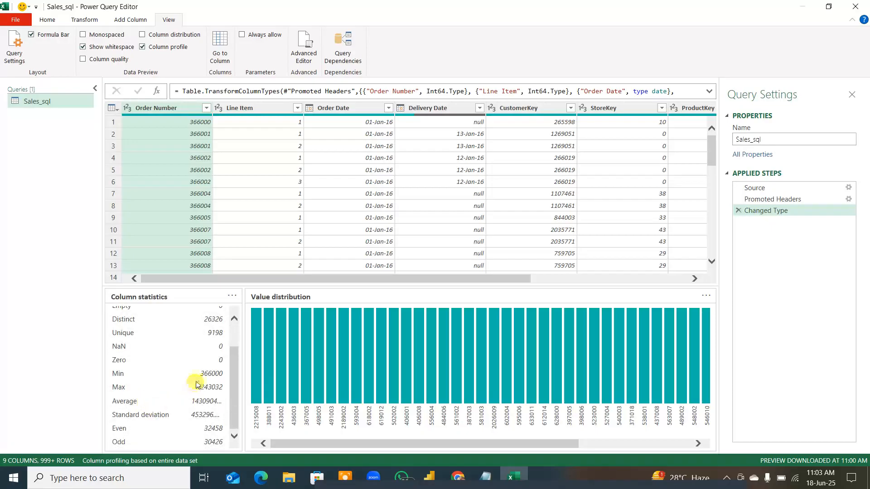
scroll(196, 384, "up", 1)
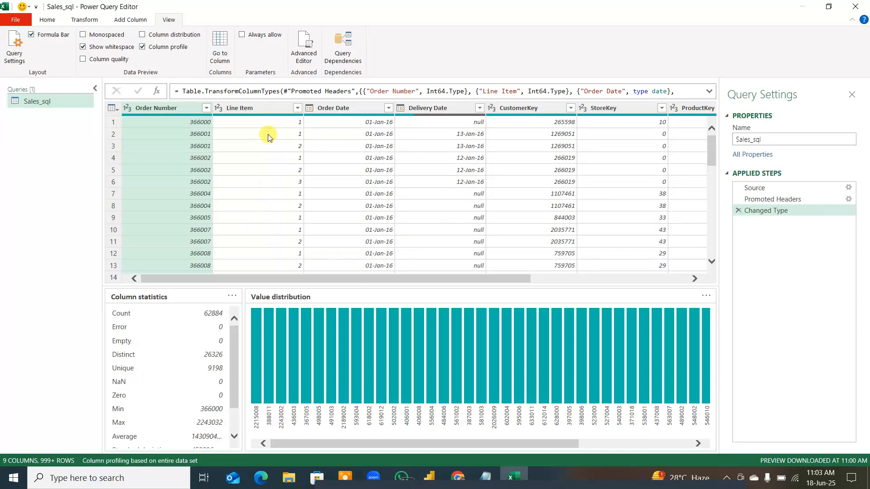
left_click(262, 107)
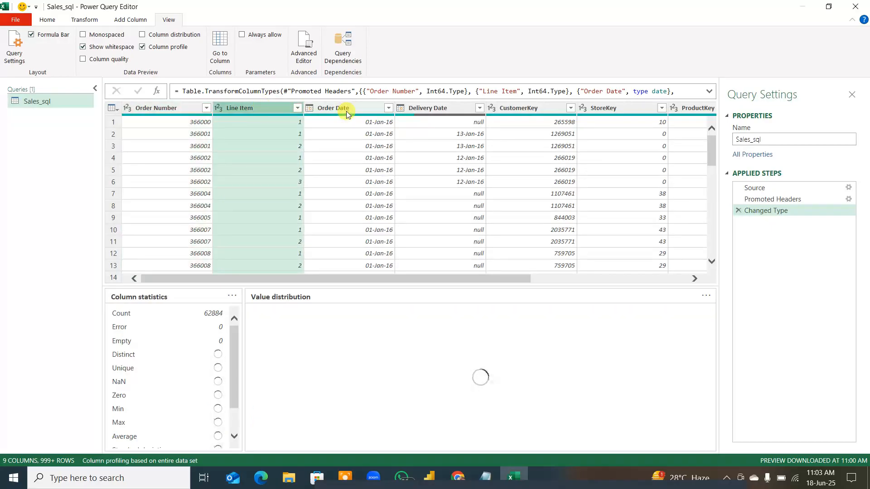
left_click(343, 109)
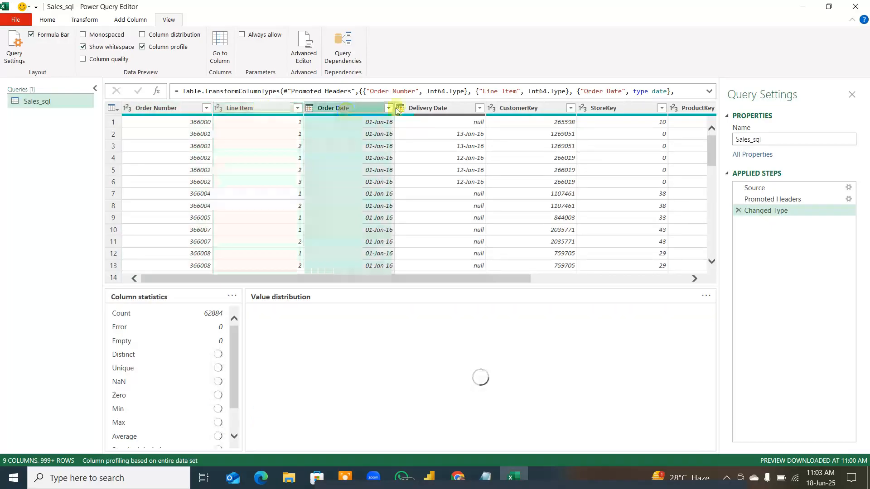
Select Delivery Date, enable Column distribution, and scroll across all columns' distinct and unique counts
left_click(454, 110)
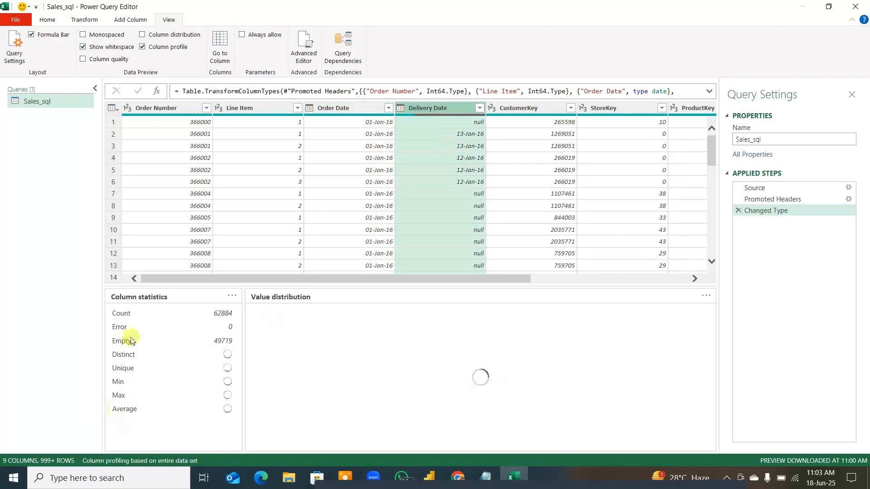
left_click(142, 34)
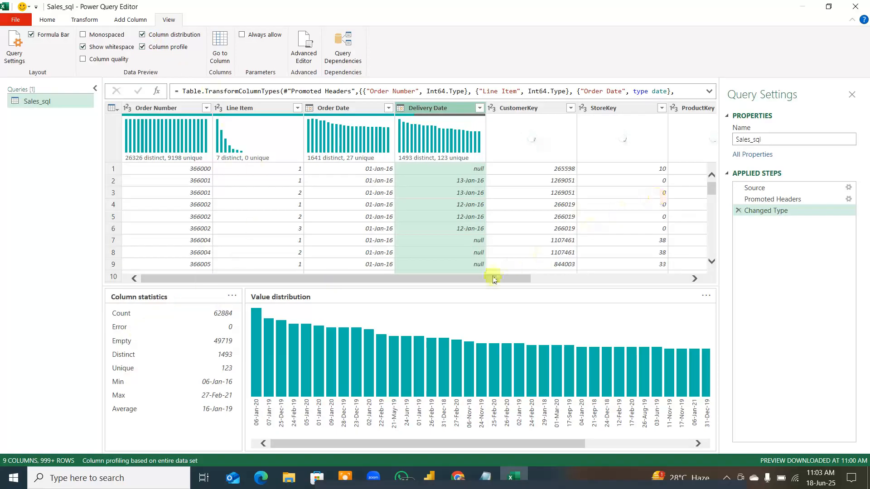
left_click_drag(494, 278, 675, 280)
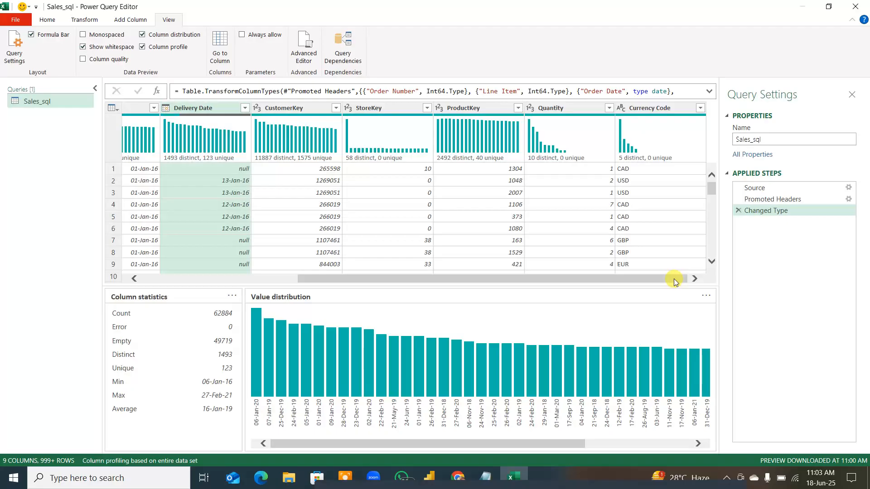
left_click_drag(671, 278, 341, 294)
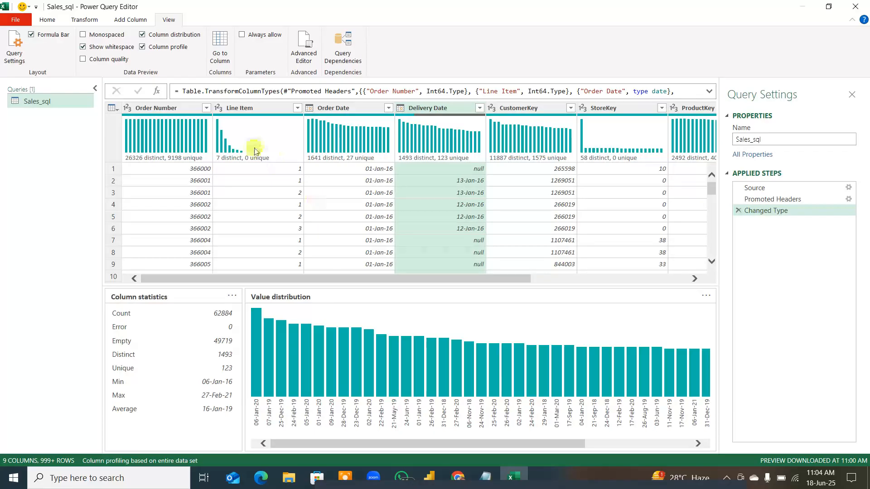
mouse_move(243, 159)
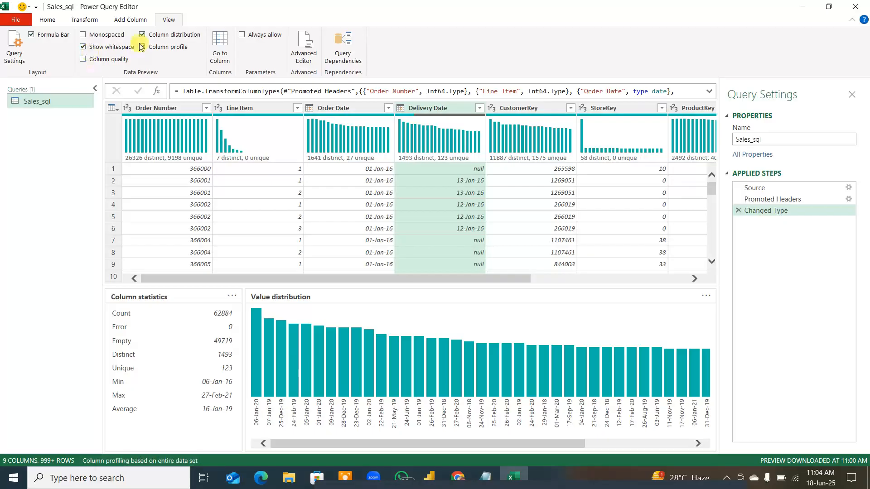
Enable Column quality to review Valid/Error/Empty percentages, then disable Column distribution
left_click(84, 59)
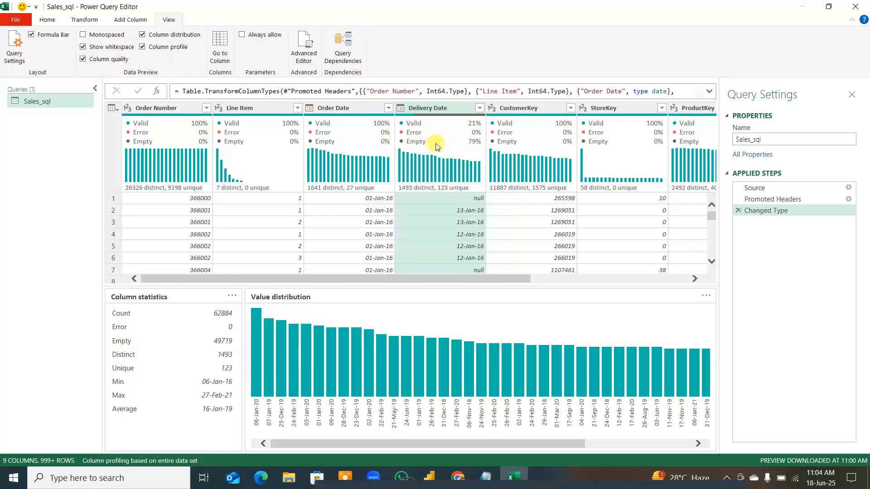
mouse_move(419, 140)
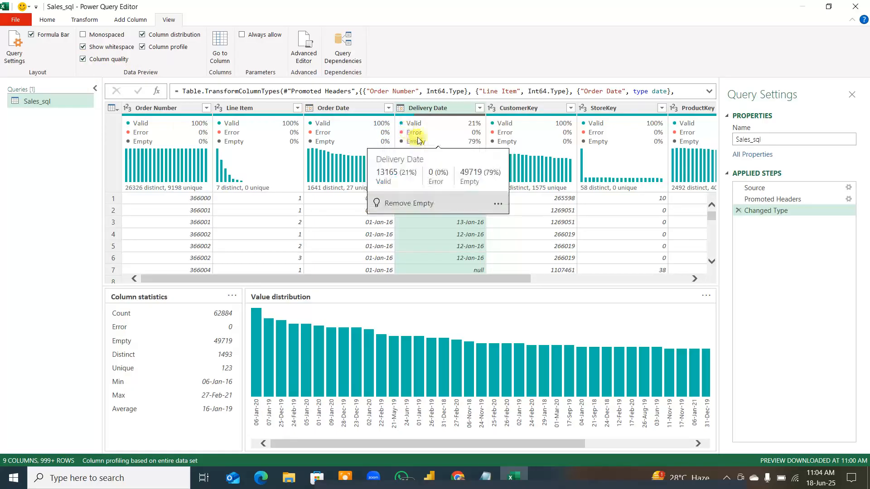
mouse_move(199, 132)
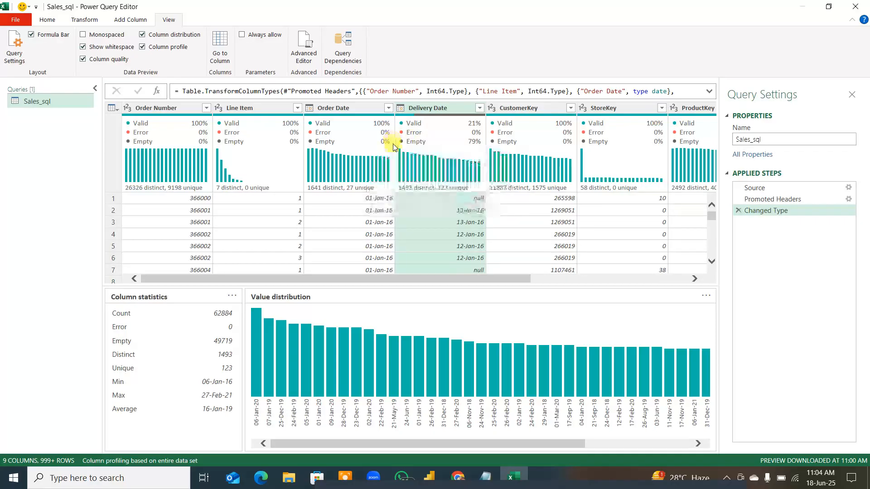
mouse_move(364, 150)
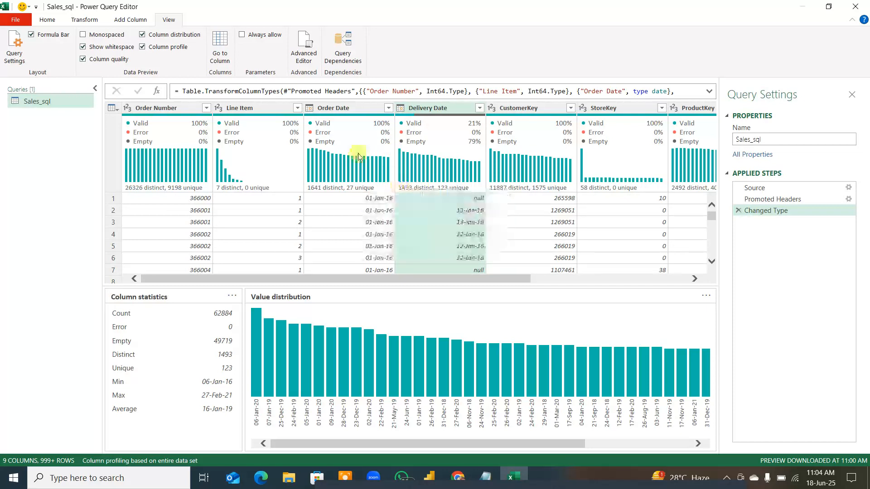
left_click(143, 35)
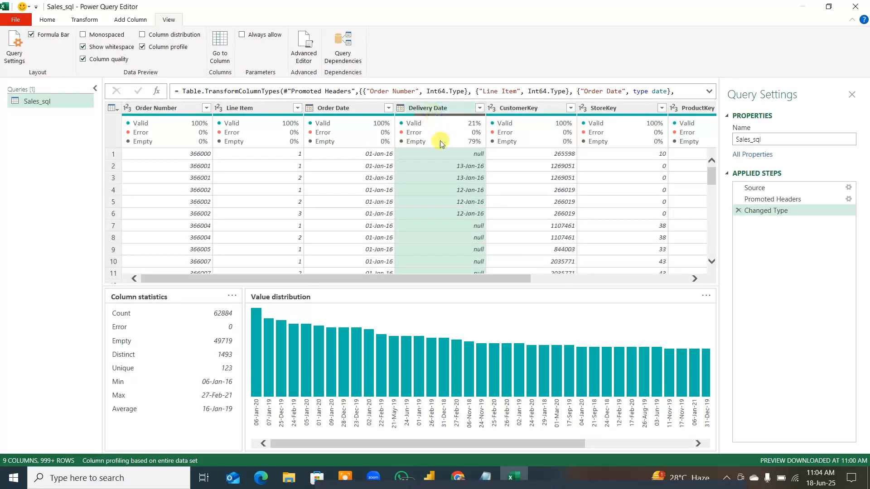
mouse_move(473, 147)
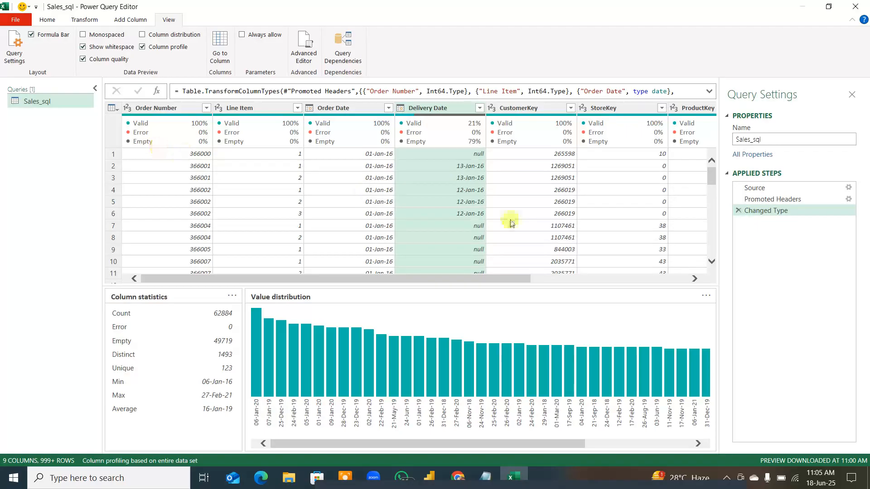
scroll(480, 227, "down", 5)
scroll(477, 241, "up", 5)
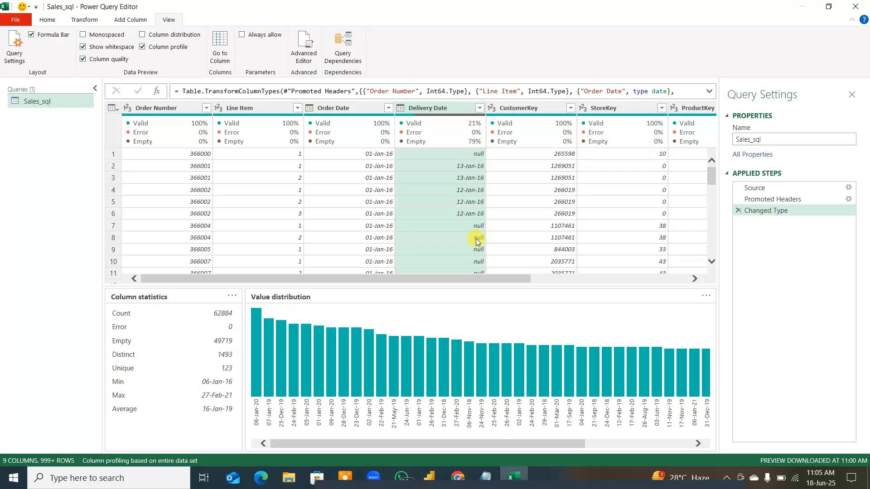
scroll(473, 229, "down", 2)
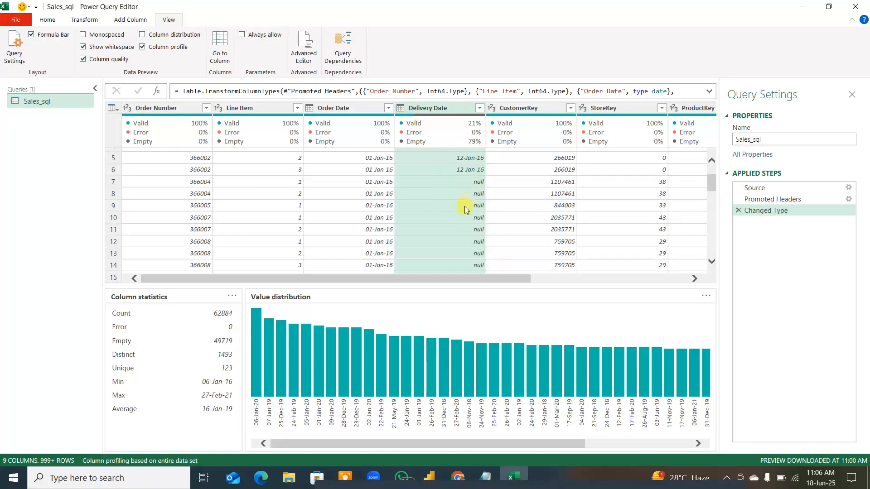
scroll(464, 208, "up", 2)
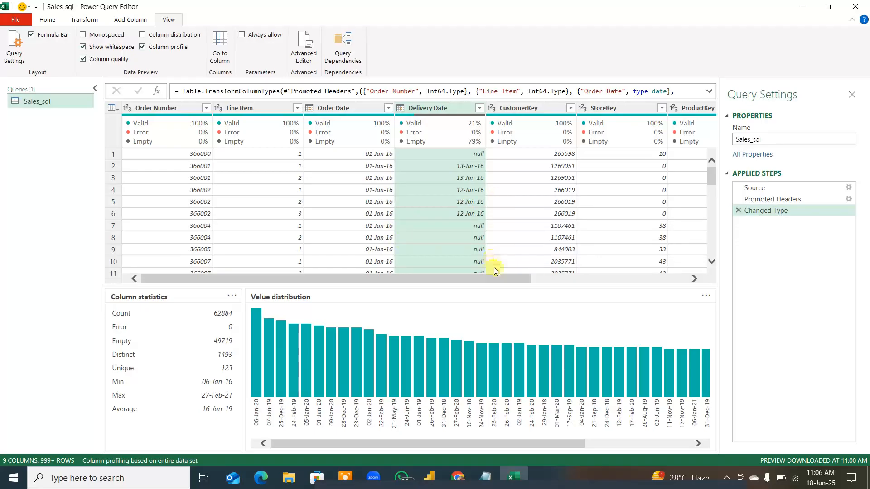
left_click_drag(496, 280, 184, 276)
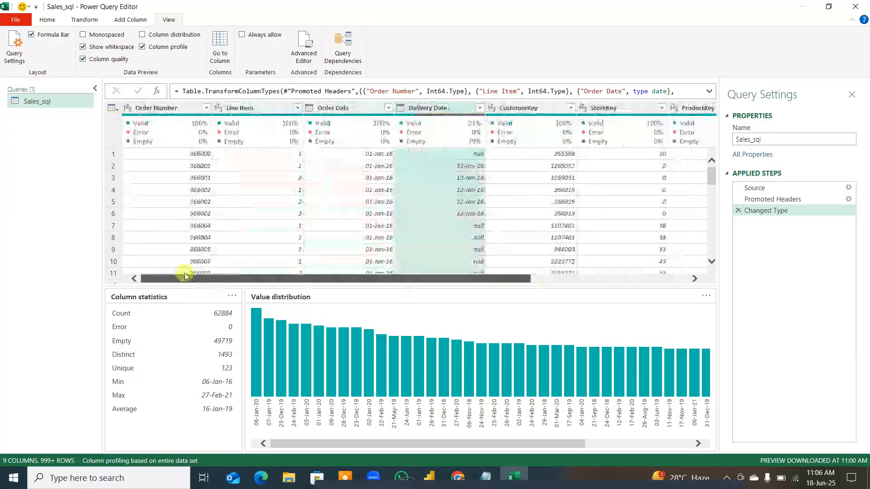
Turn off Column quality and Column profile, then open the File menu
left_click(82, 59)
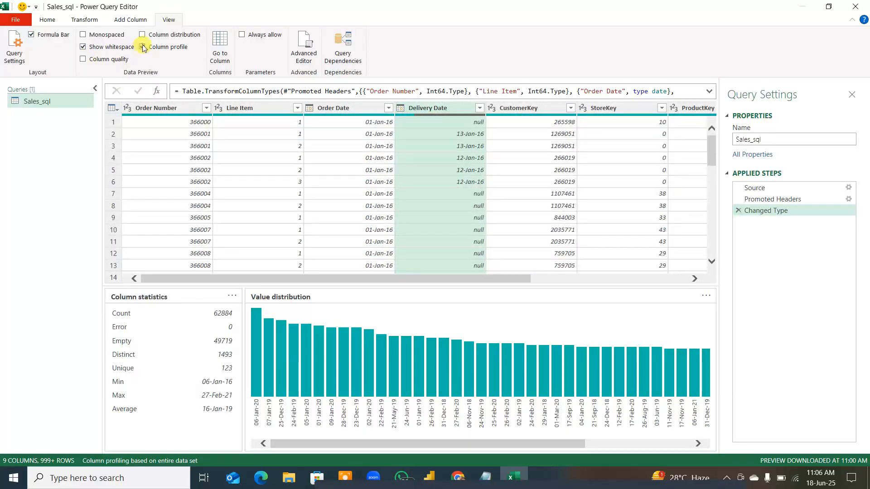
left_click(142, 46)
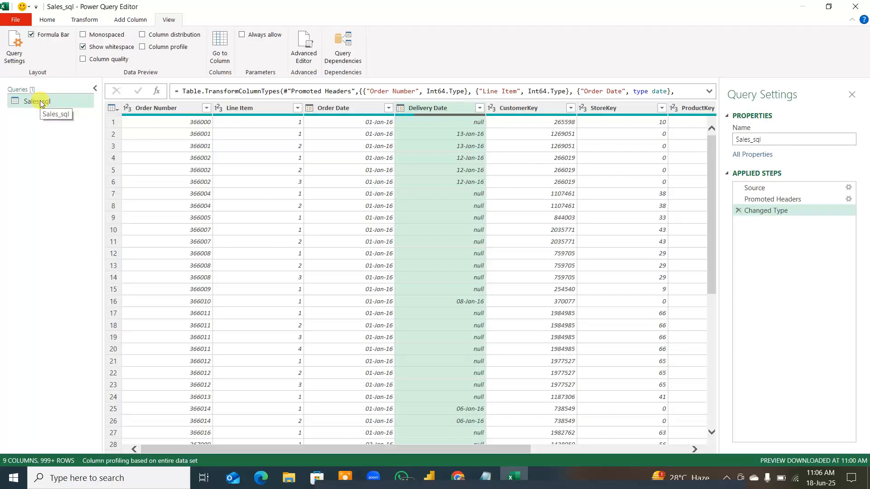
left_click(15, 19)
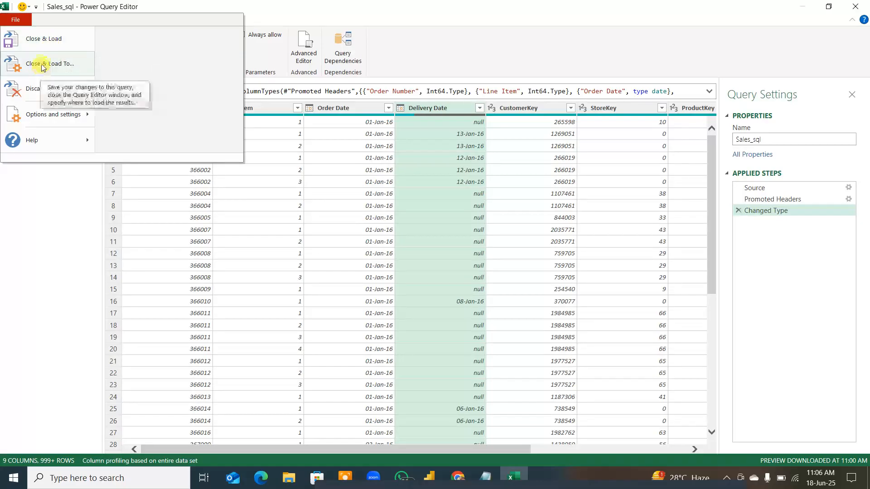
Use Close & Load To and choose Only Create Connection in the Import Data dialog
left_click(42, 64)
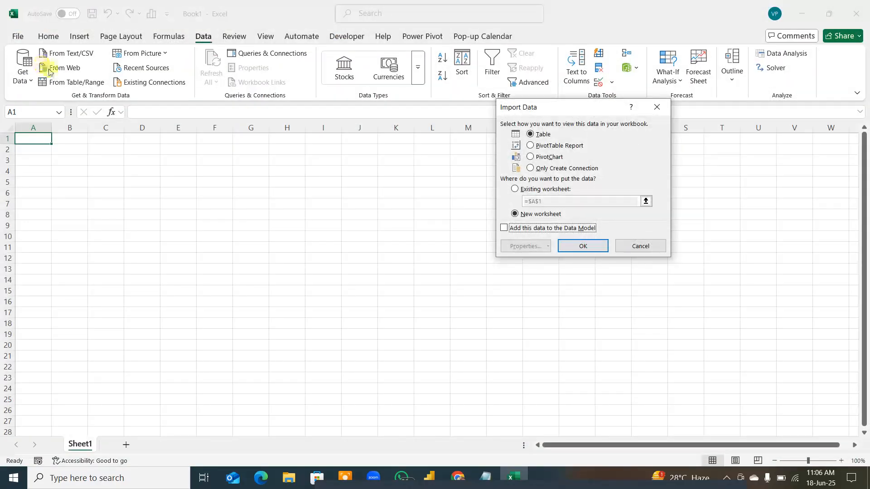
left_click_drag(585, 108, 424, 165)
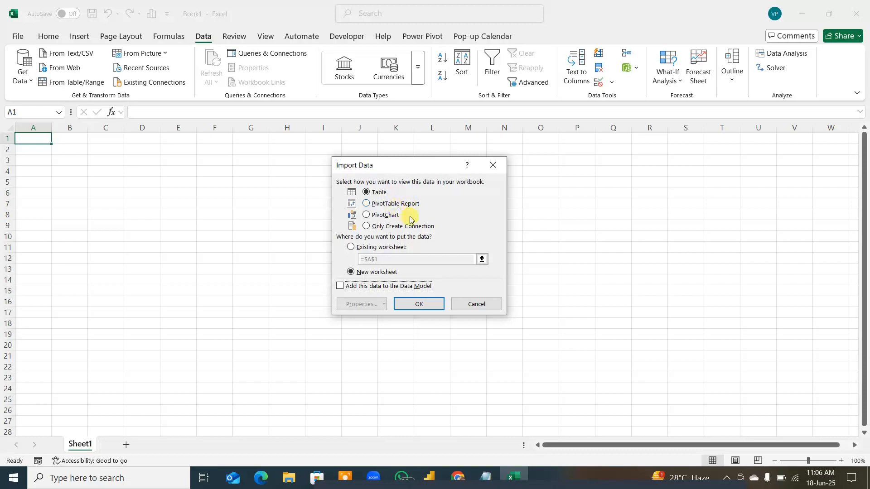
left_click(368, 227)
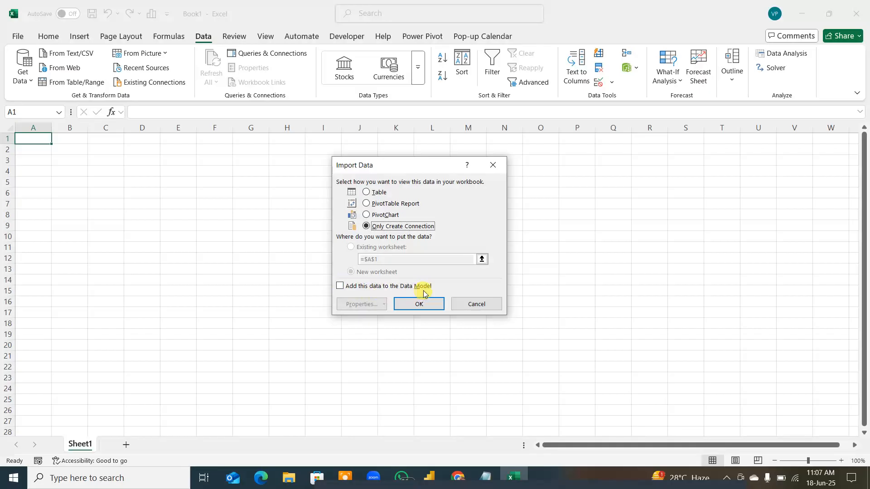
left_click(340, 286)
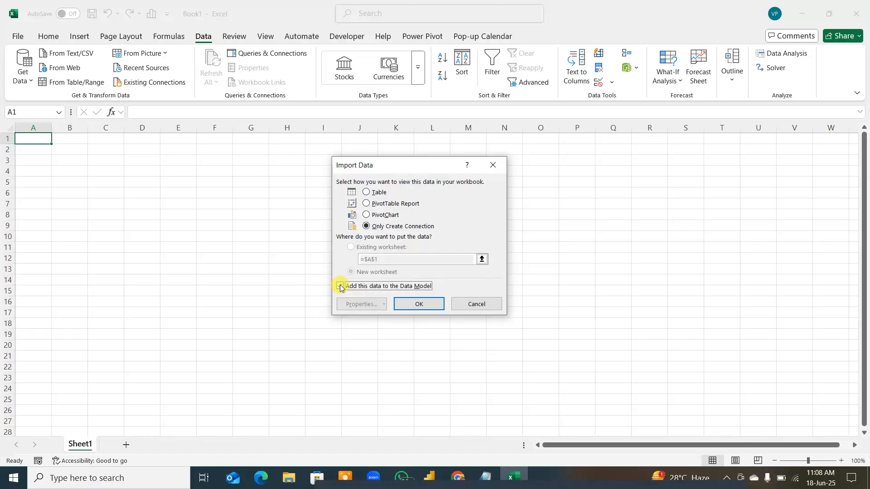
Add Sales_sql to the Data Model and confirm the import
left_click(340, 287)
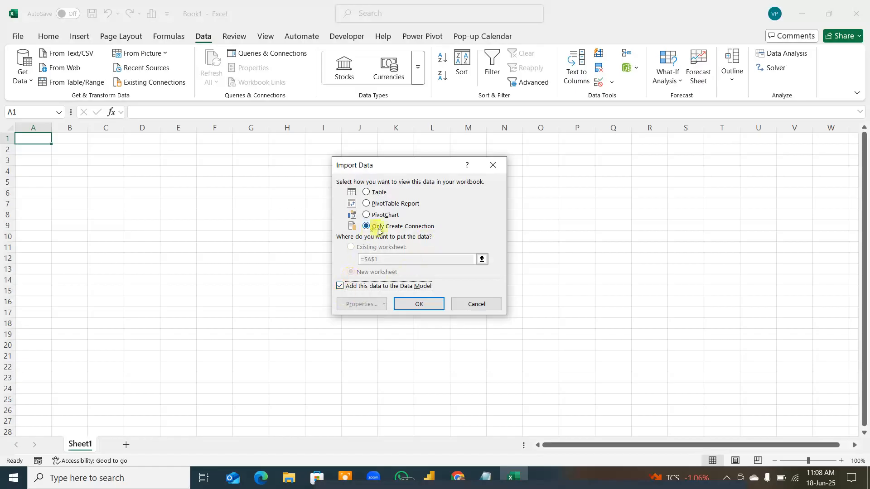
left_click(399, 303)
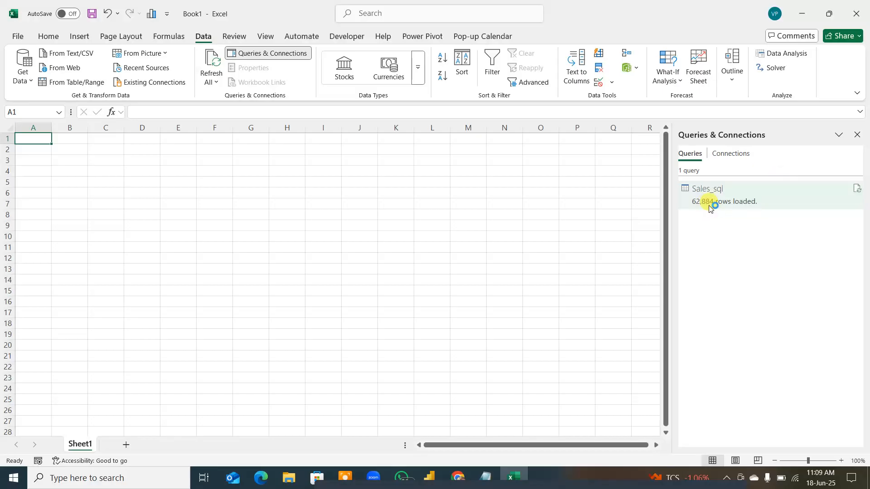
mouse_move(724, 207)
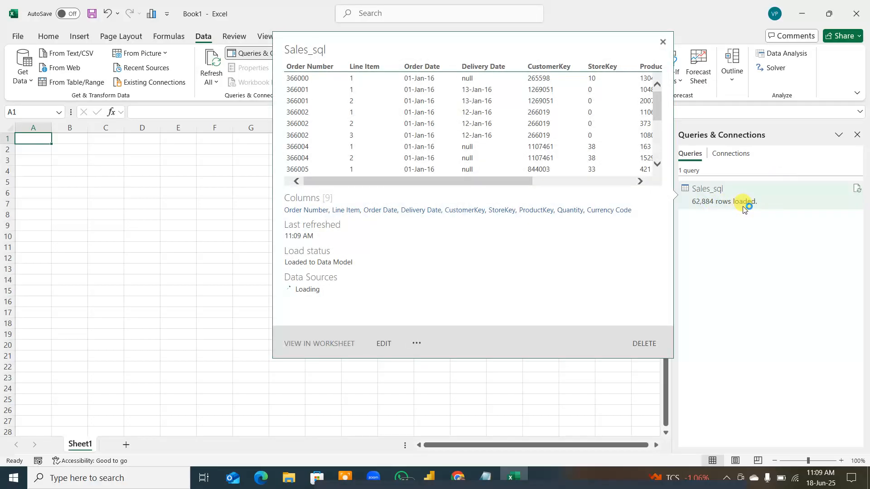
scroll(430, 124, "down", 5)
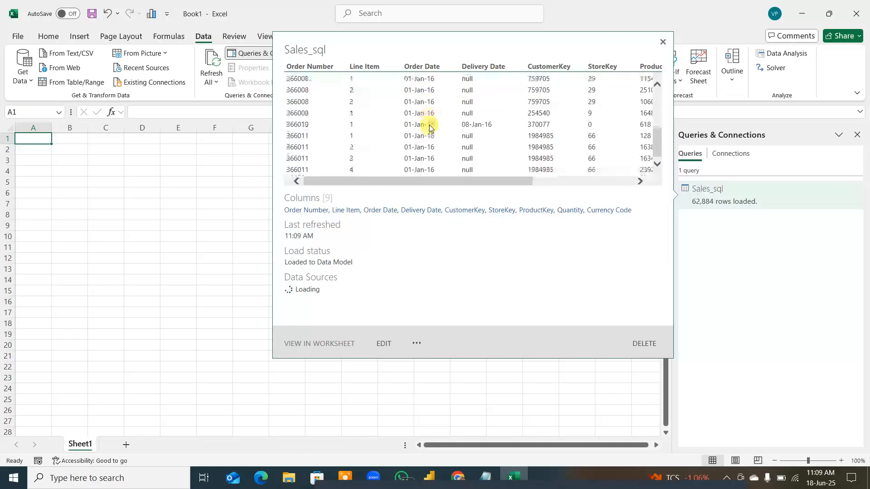
scroll(429, 129, "up", 4)
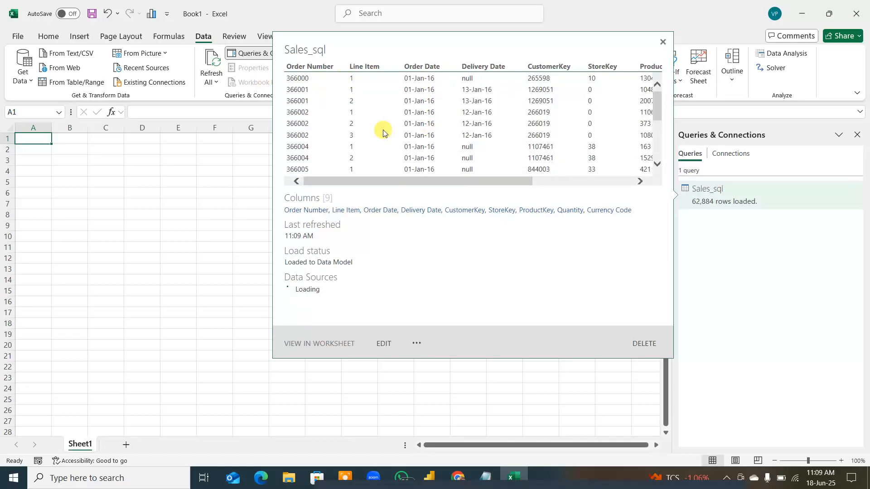
left_click_drag(387, 181, 393, 204)
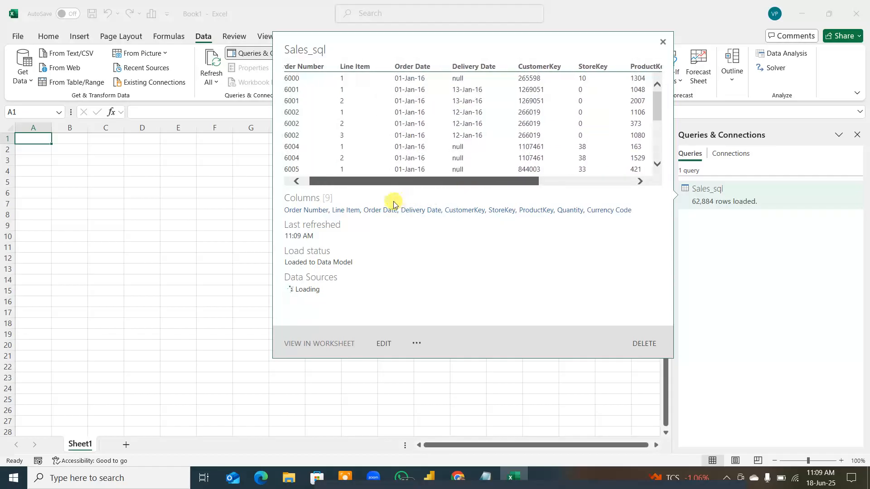
left_click(129, 269)
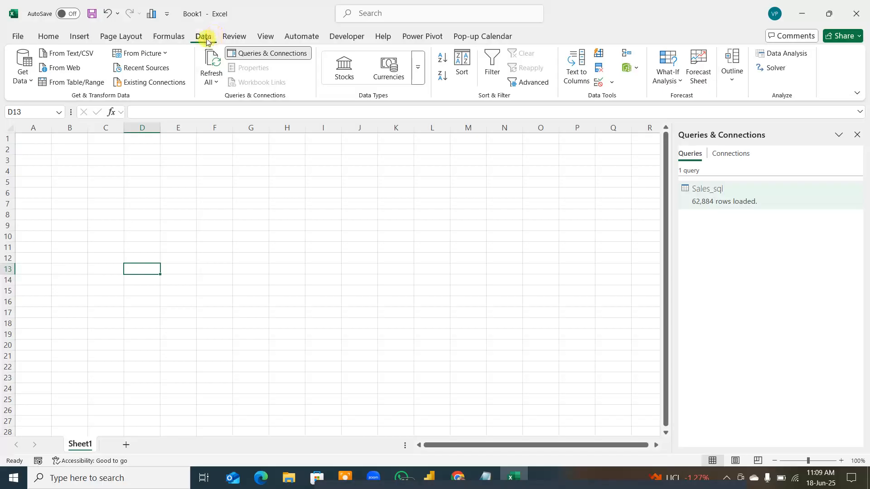
Import Products_csv from the project folder via Get Data > From File > From Text/CSV
left_click(22, 74)
mouse_move(48, 98)
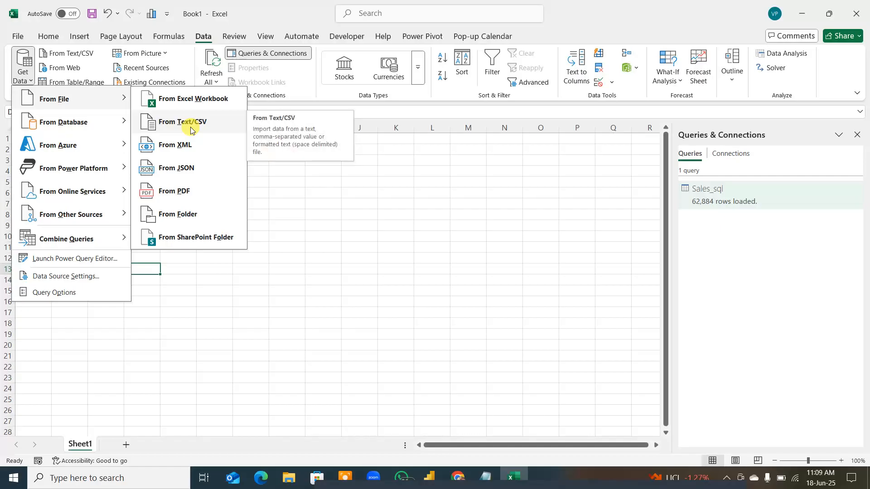
left_click(190, 131)
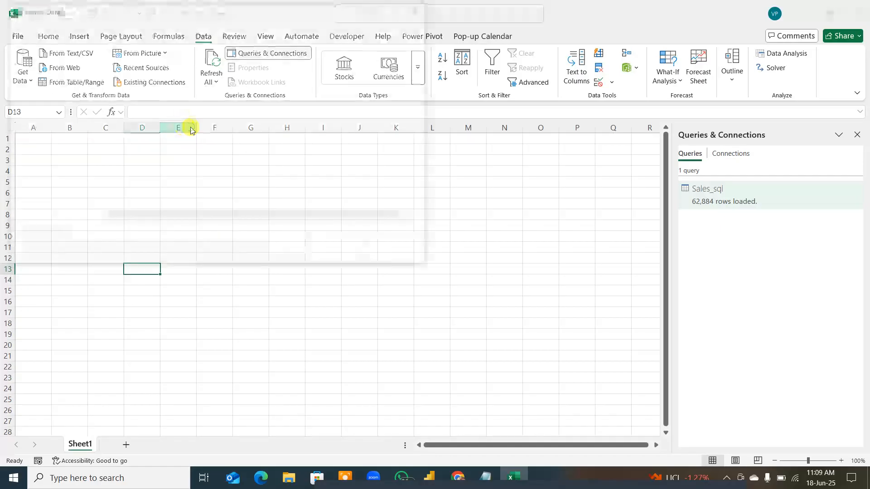
left_click(138, 92)
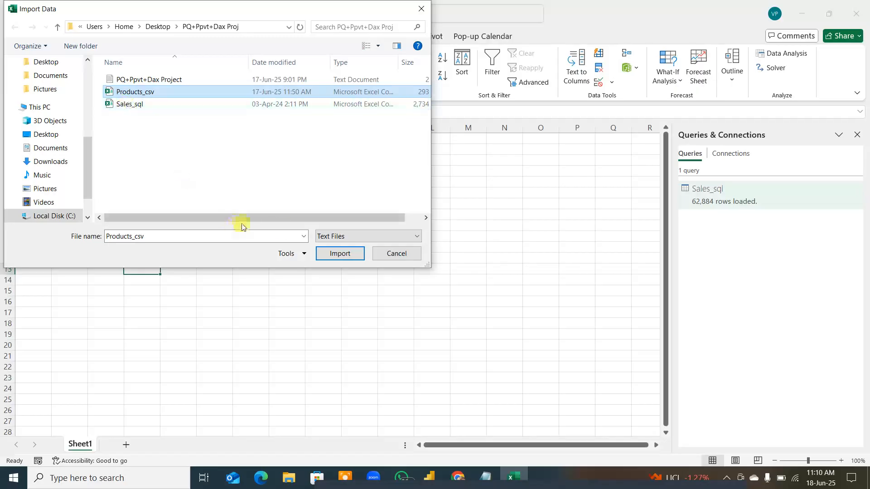
left_click(344, 254)
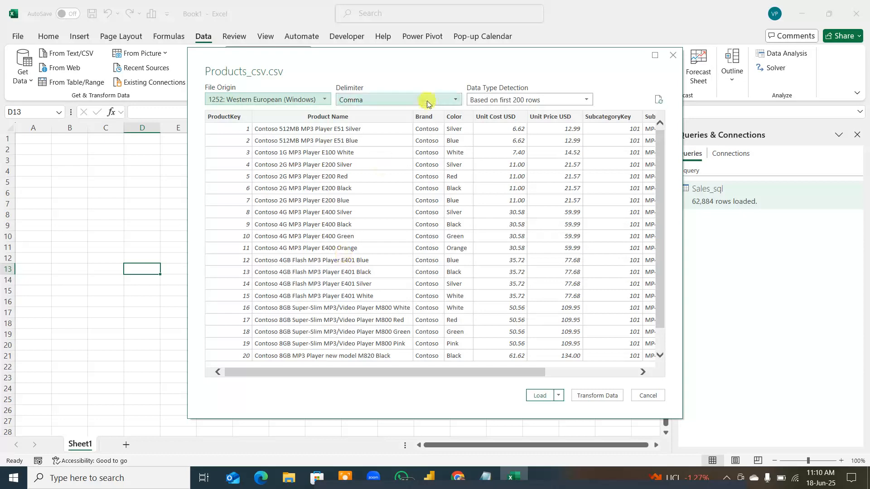
left_click_drag(442, 374, 317, 375)
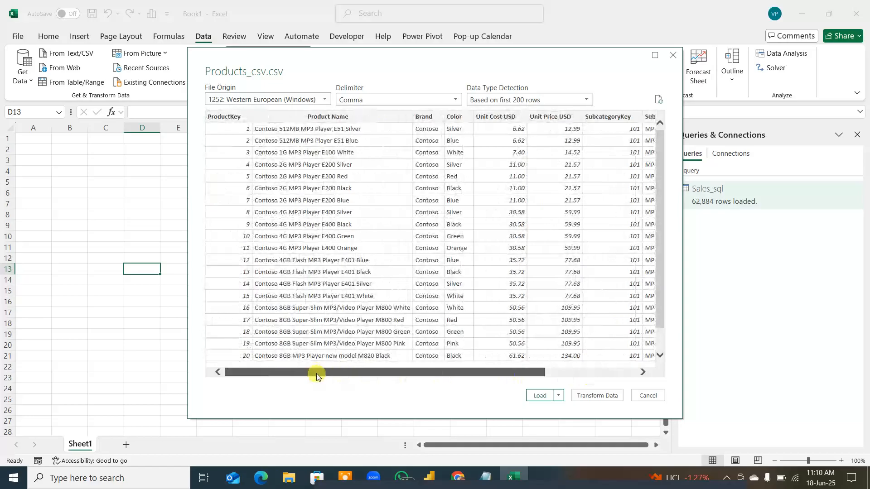
Send the Products_csv.csv preview to Power Query Editor with Transform Data
left_click(597, 396)
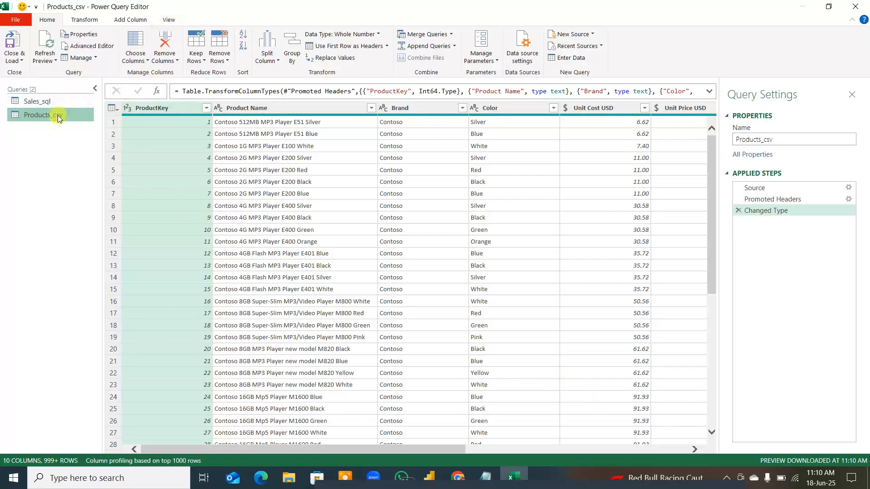
On the View tab, toggle Column quality on and off, then enable Column distribution for Products_csv
left_click(168, 19)
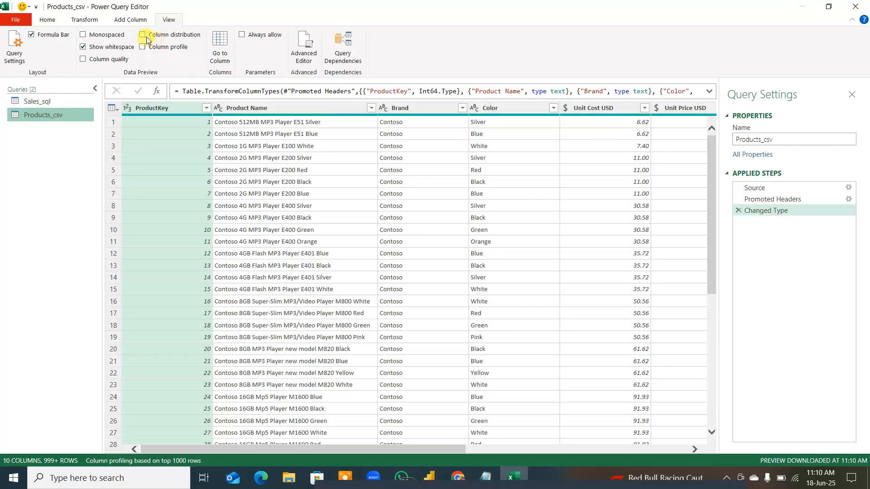
left_click(83, 59)
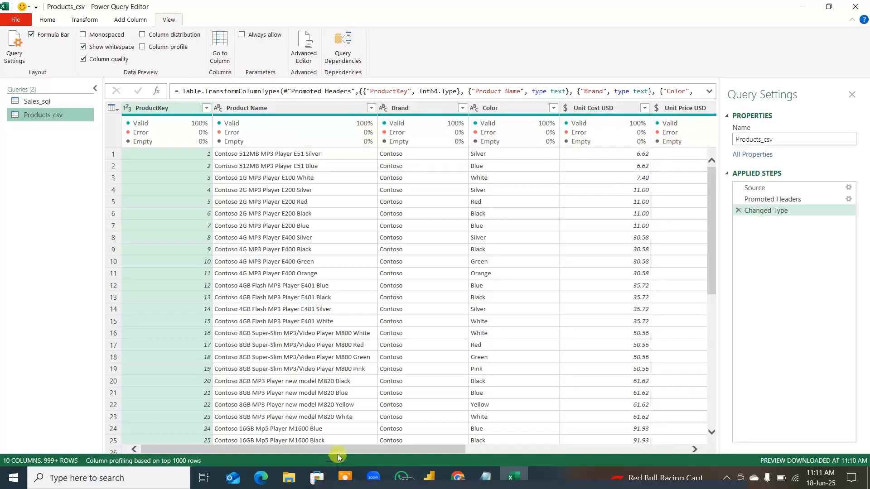
left_click_drag(353, 450, 159, 248)
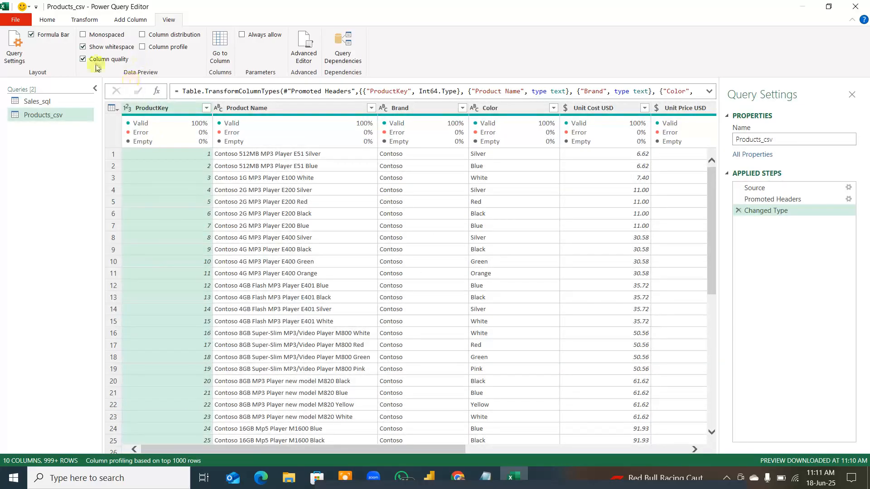
left_click(83, 59)
left_click(142, 34)
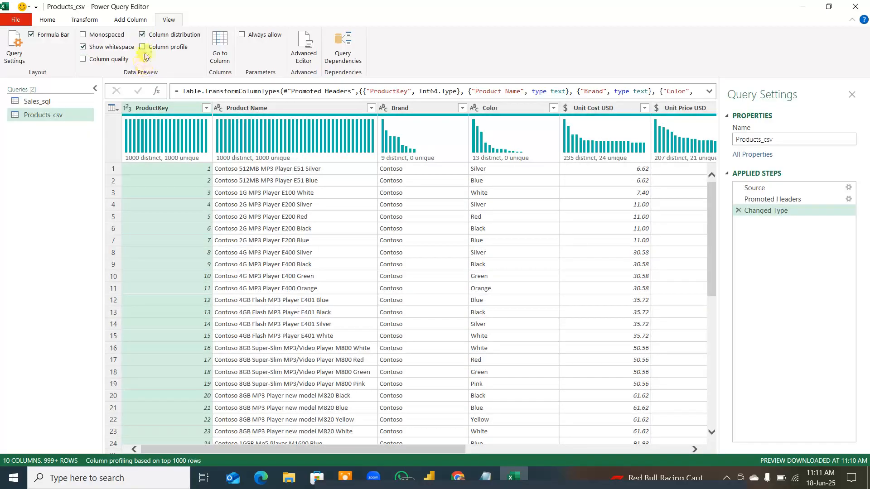
Swap Column distribution for Column profile, enlarge the profile pane, and select the Category column
left_click(142, 34)
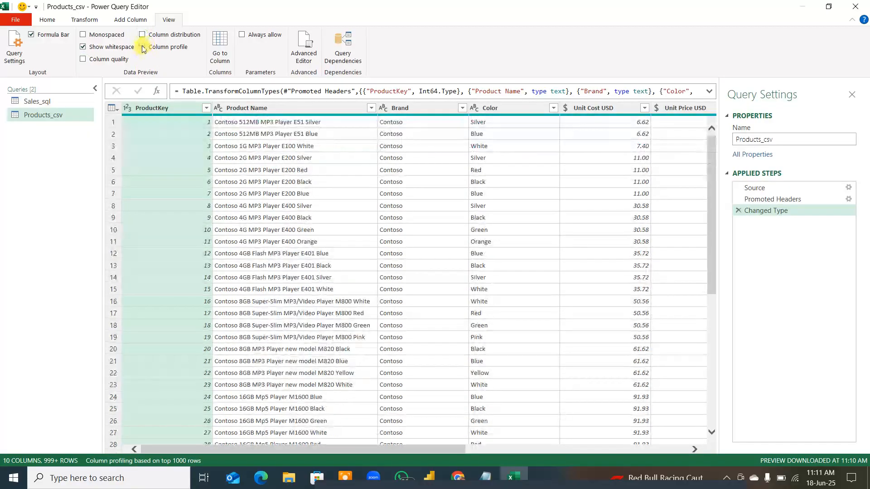
left_click(142, 47)
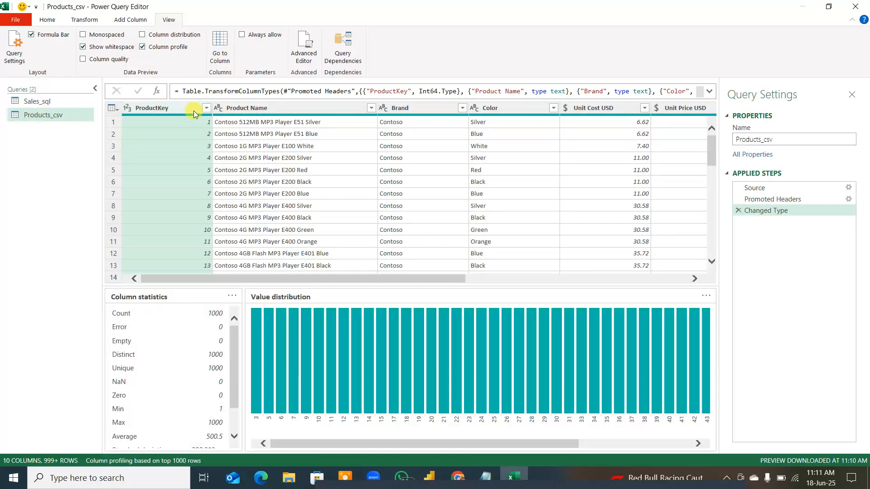
left_click_drag(407, 285, 391, 222)
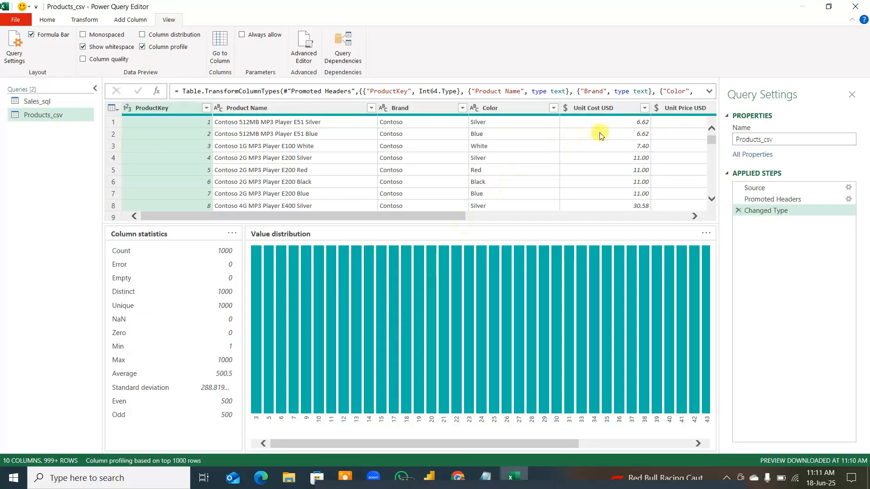
left_click_drag(447, 219, 683, 217)
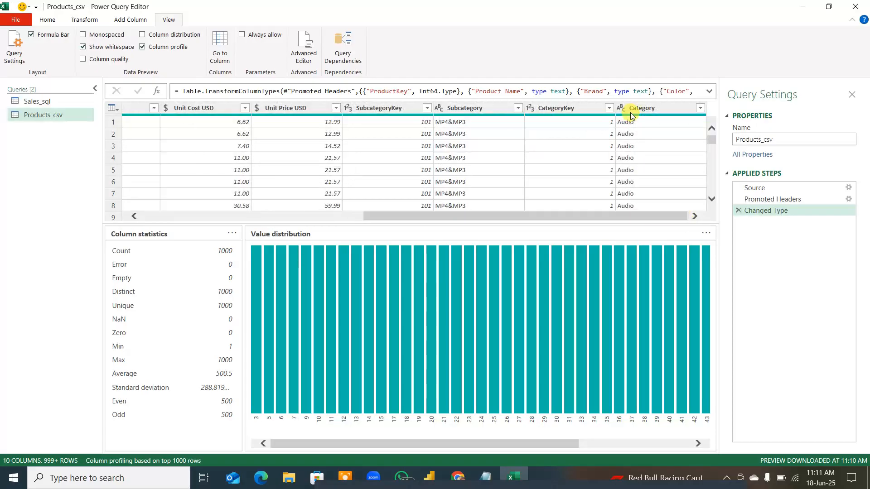
left_click(645, 108)
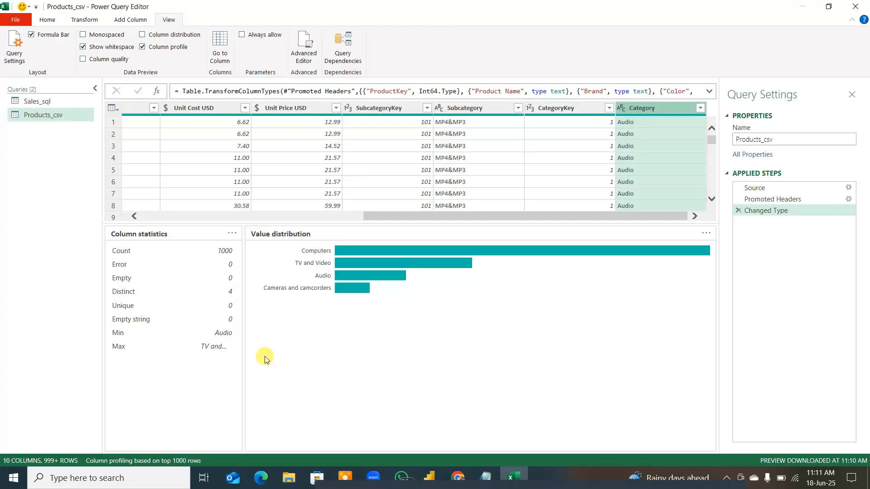
Switch column profiling from the top 1000 rows to the entire data set
left_click(130, 460)
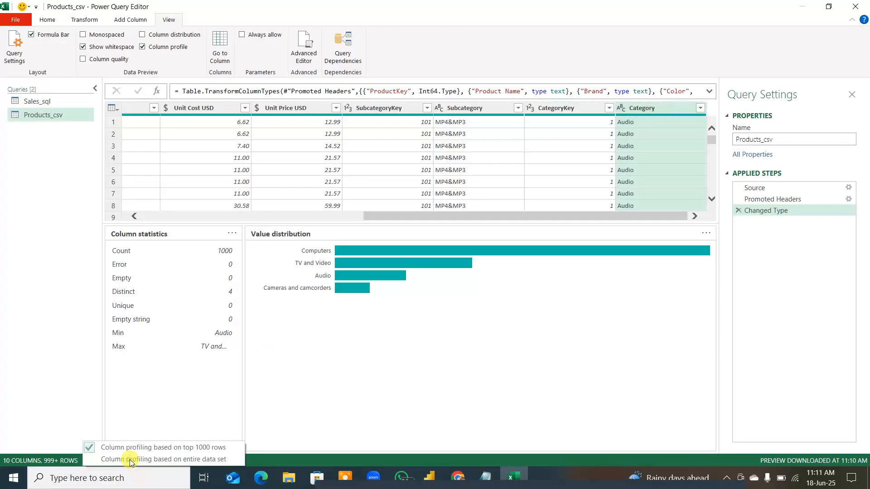
left_click(129, 460)
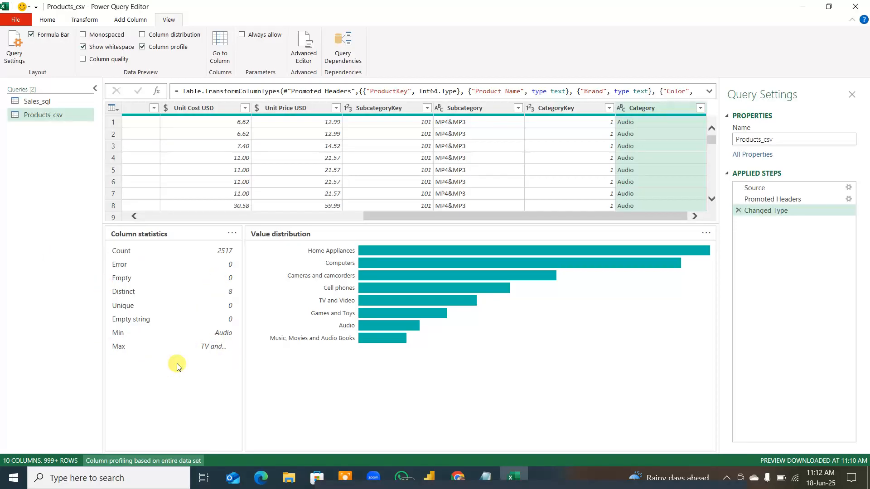
Toggle the column distribution histograms off and on, keeping the column profile panes shown
left_click(151, 50)
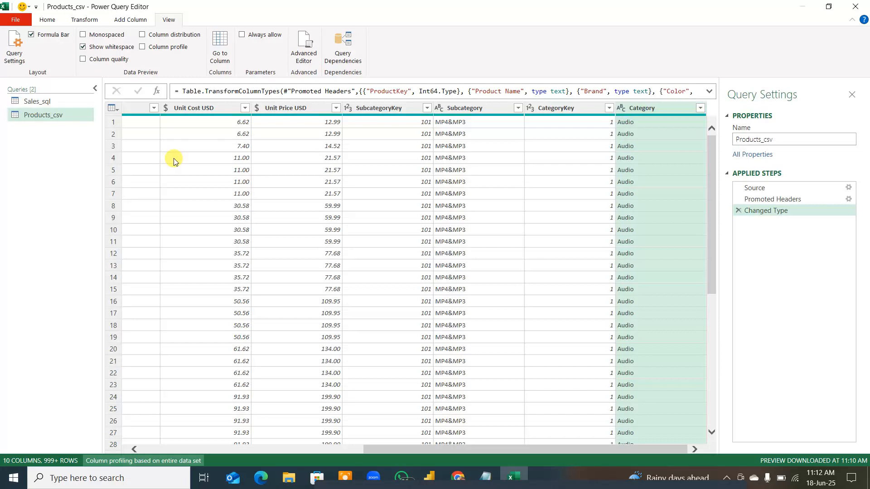
left_click(143, 37)
left_click(142, 36)
left_click(143, 48)
Review the Subcategory, SubcategoryKey and Unit Price USD column profiles
left_click(481, 109)
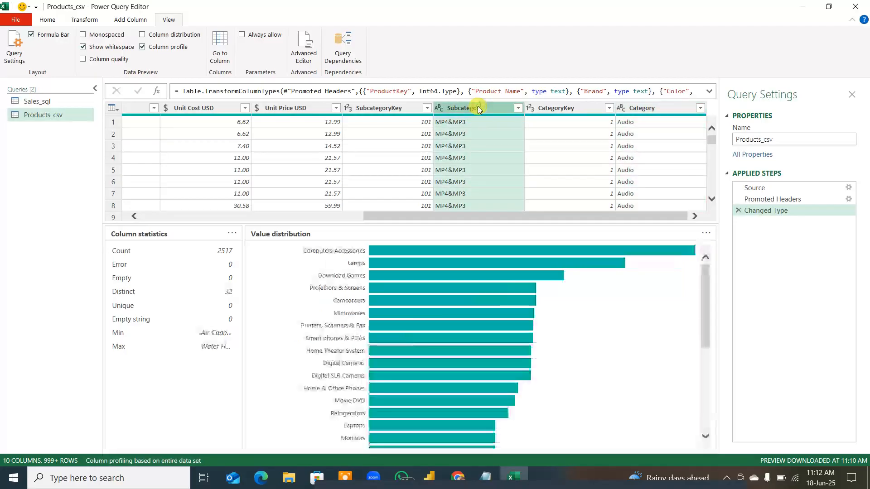
scroll(500, 366, "down", 5)
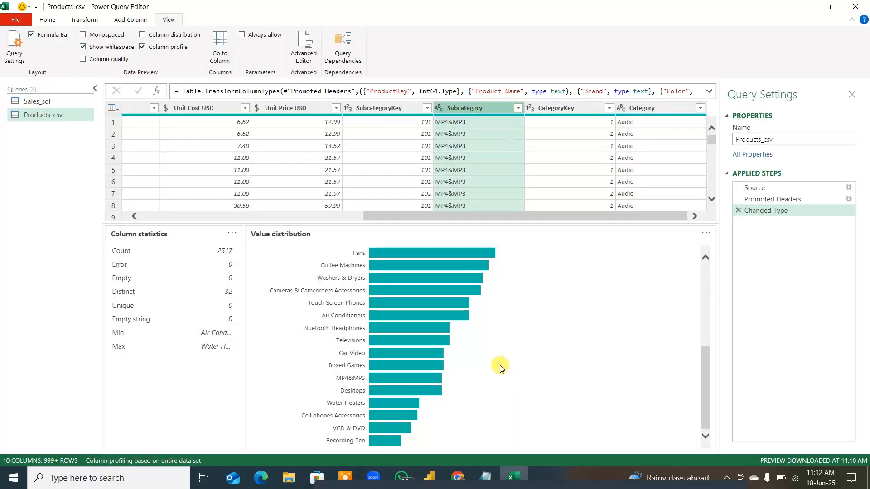
scroll(500, 367, "up", 5)
mouse_move(500, 371)
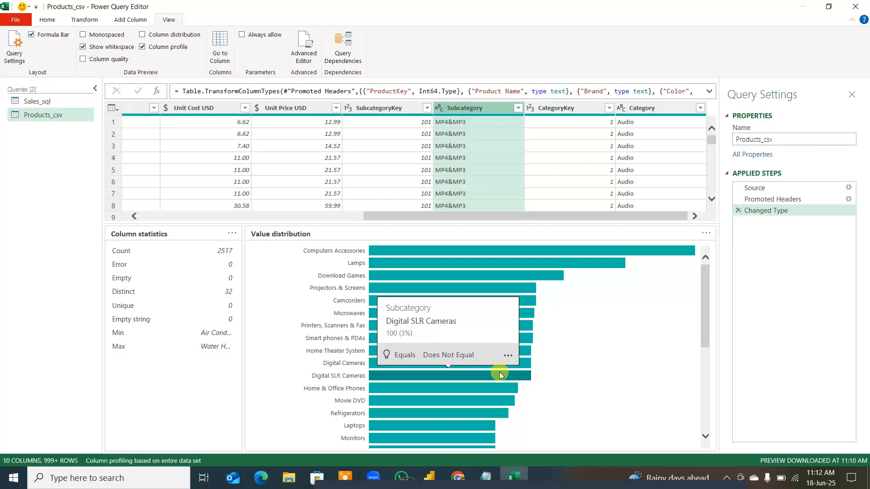
scroll(499, 371, "down", 5)
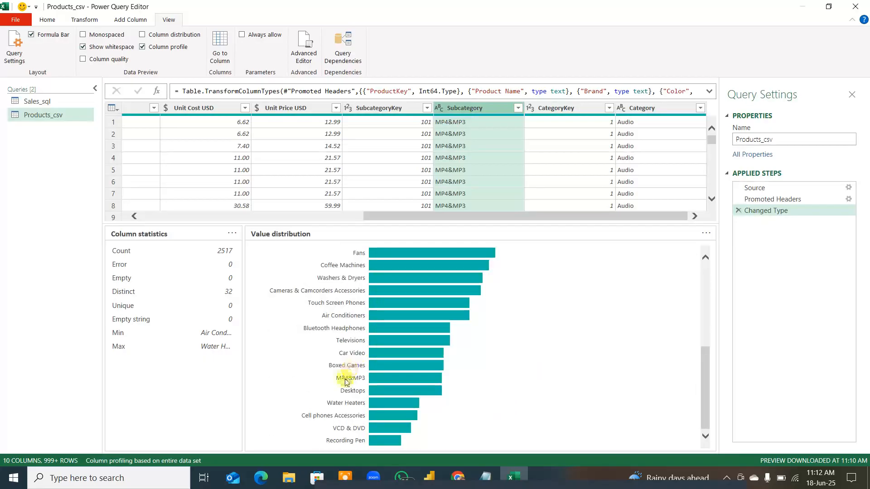
scroll(345, 384, "up", 5)
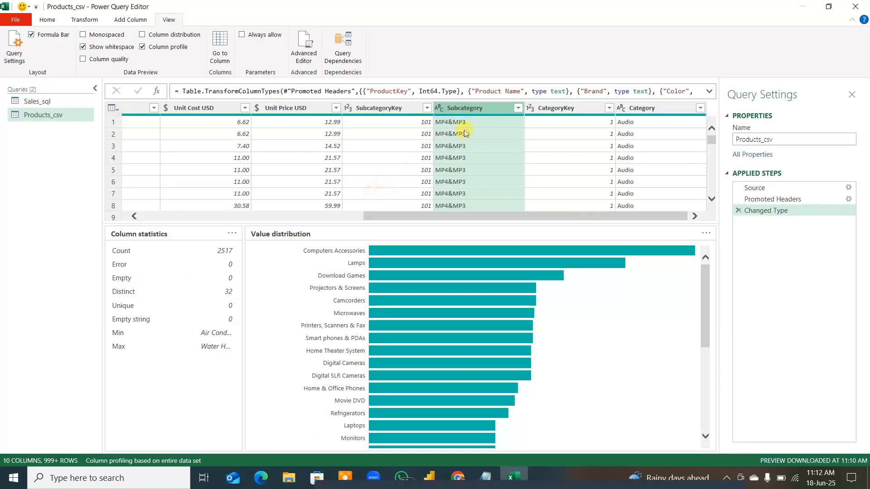
left_click(388, 109)
left_click(295, 110)
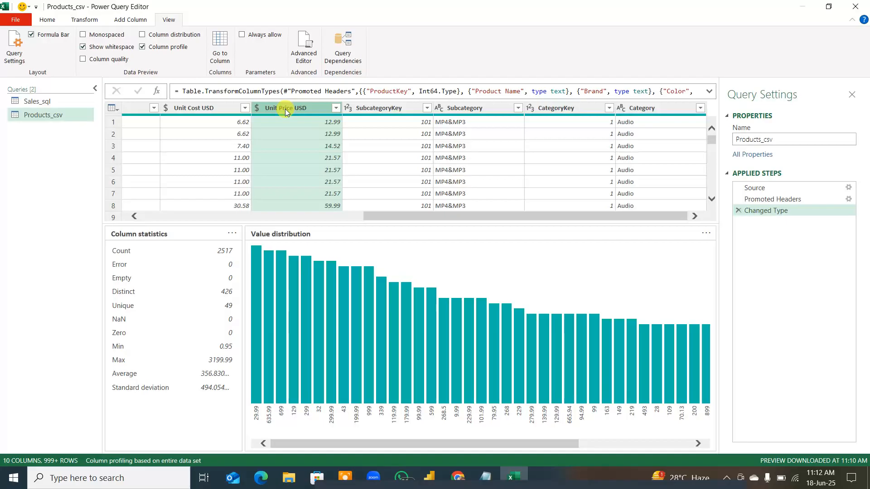
Turn off Column profile so more Products_csv data rows are visible
left_click(142, 47)
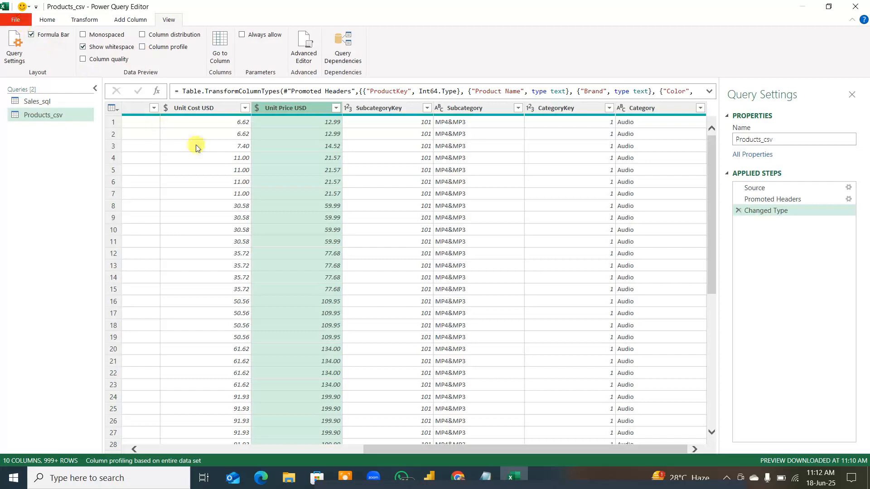
left_click_drag(541, 453, 340, 450)
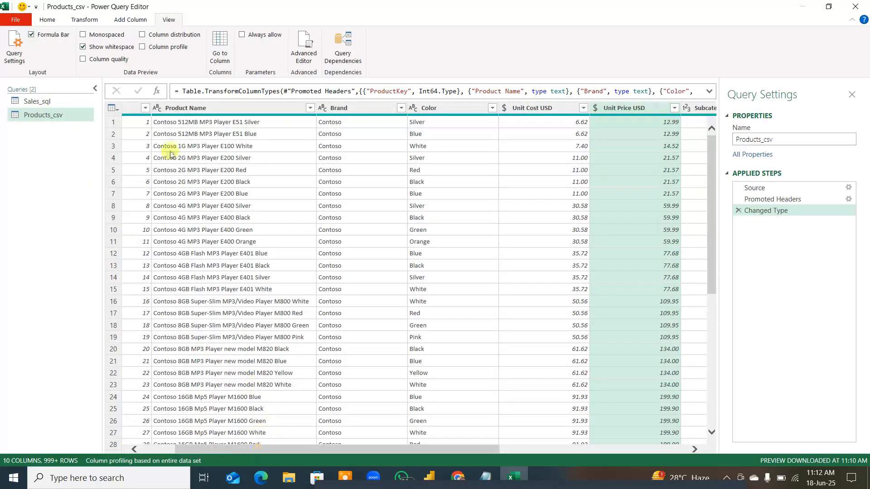
left_click_drag(260, 453, 174, 431)
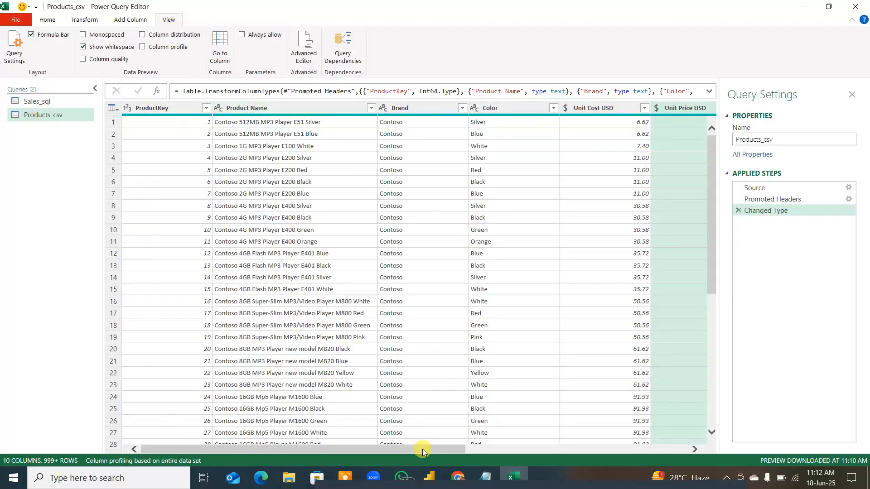
left_click_drag(422, 450, 398, 458)
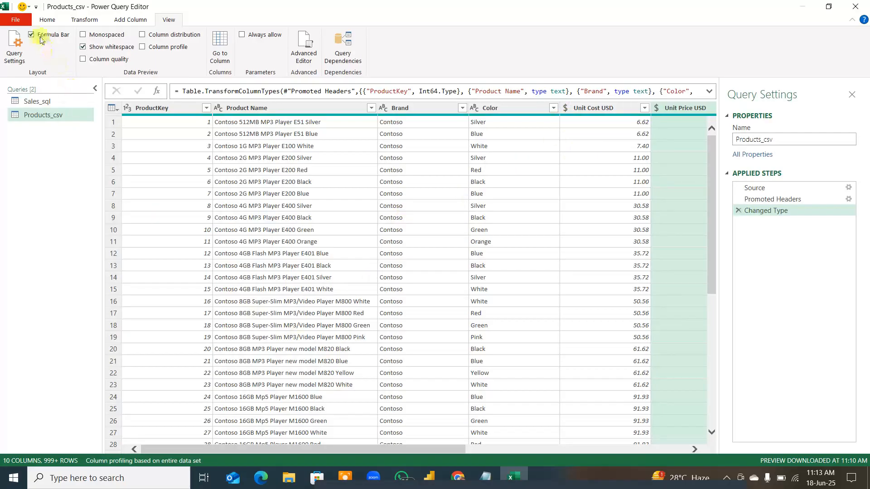
Close & Load Products_csv as connection only, added to the Data Model (2,517 rows)
left_click(15, 19)
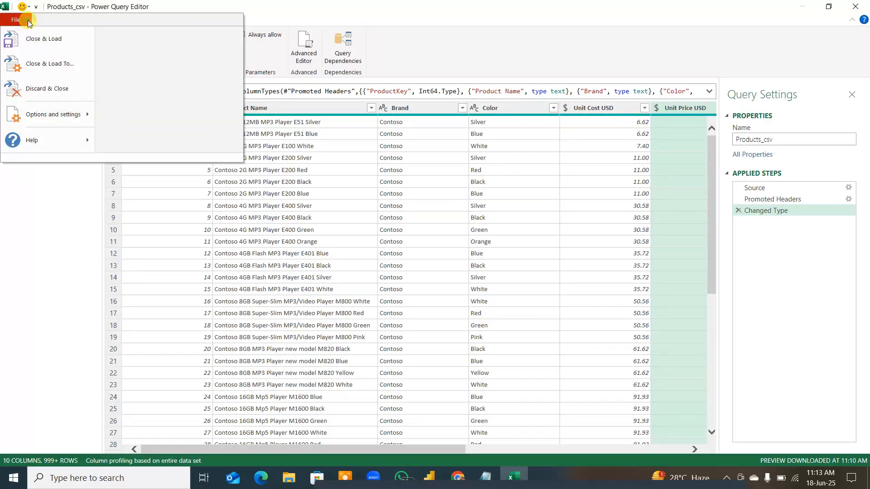
left_click(46, 67)
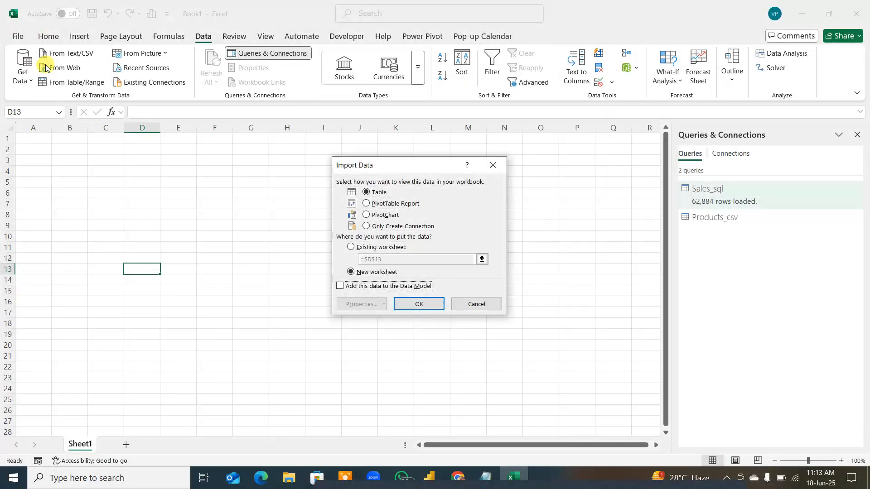
left_click(367, 227)
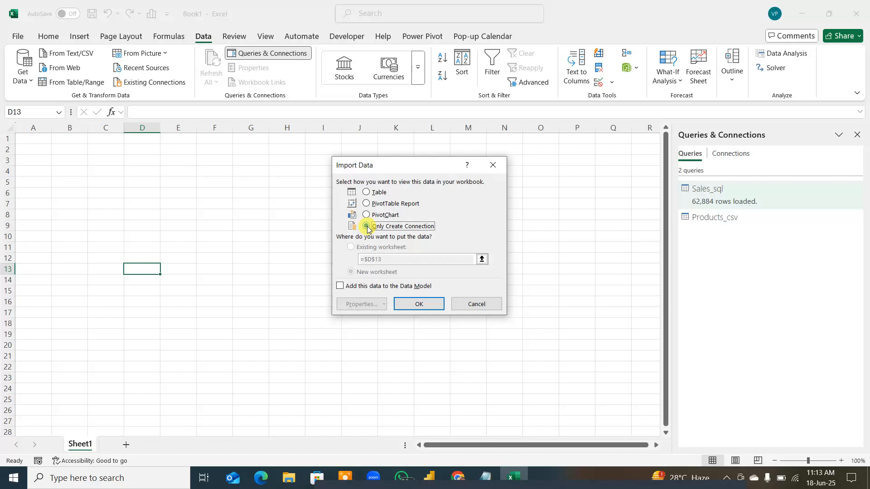
left_click(341, 288)
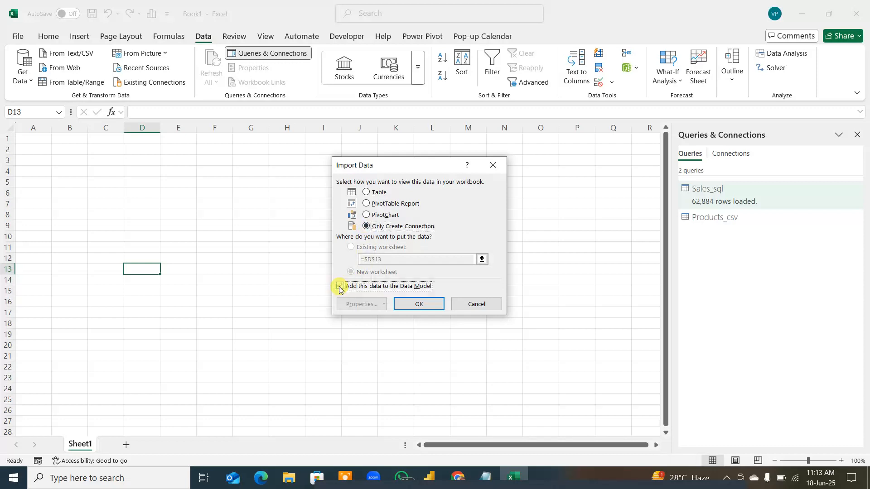
left_click(419, 304)
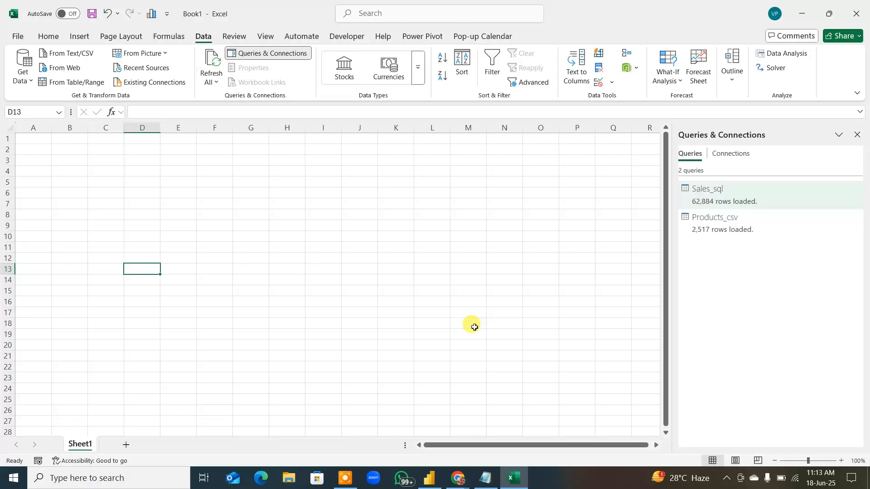
mouse_move(712, 231)
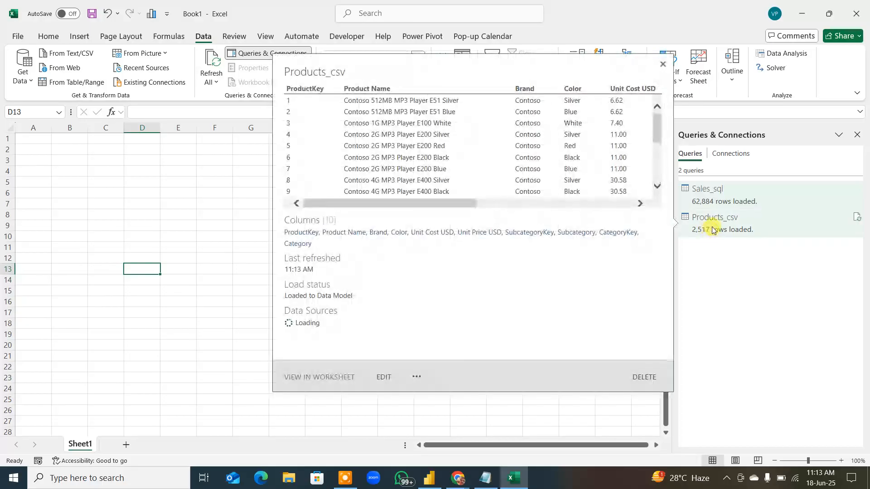
left_click_drag(438, 203, 414, 204)
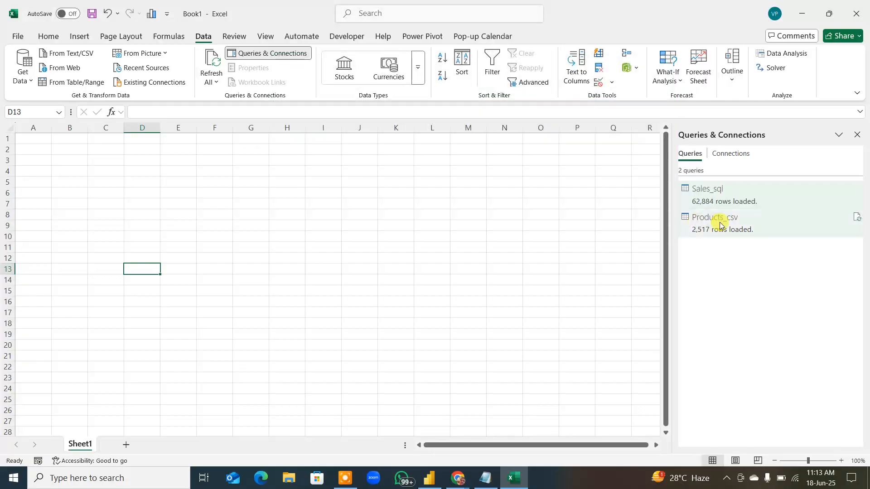
mouse_move(721, 226)
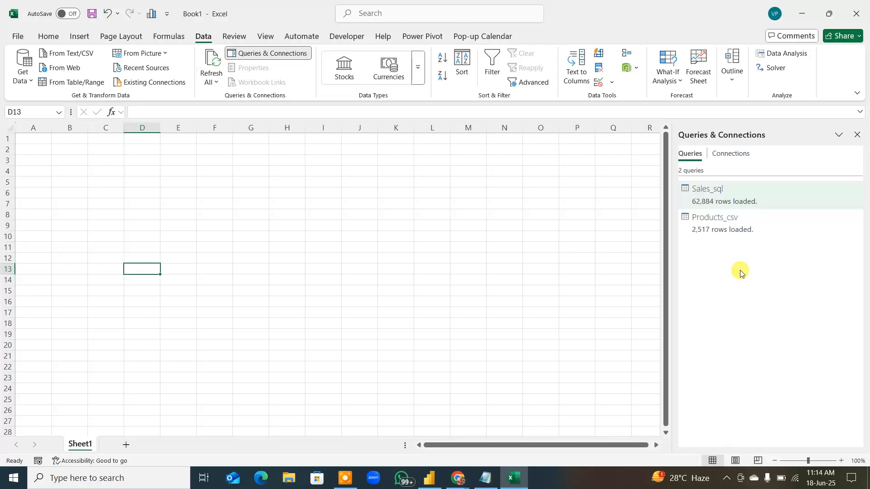
Highlight the Monthly Revenue, Orders by Product Category and by Country requests, then minimize Notepad
left_click(486, 478)
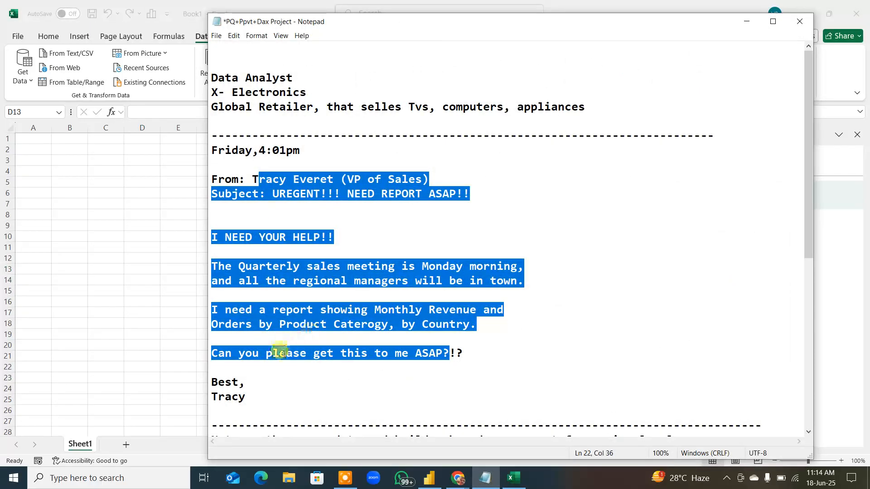
left_click(275, 382)
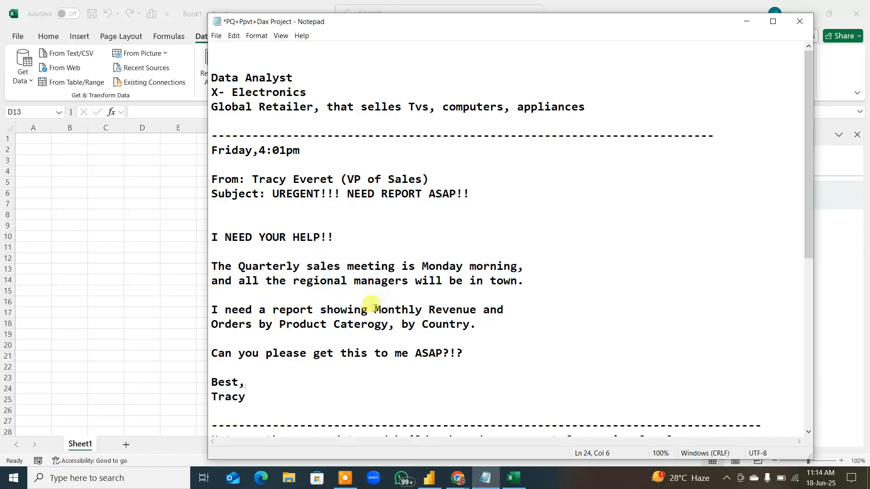
left_click_drag(368, 308, 481, 305)
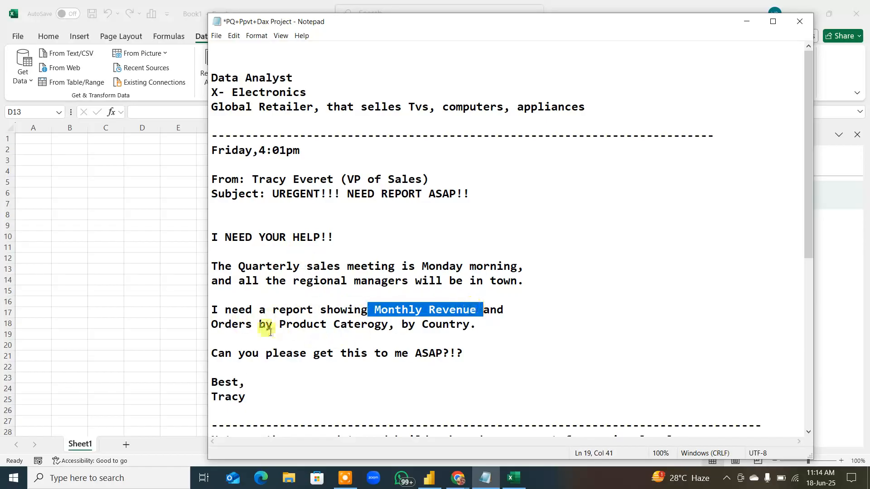
left_click_drag(218, 324, 385, 326)
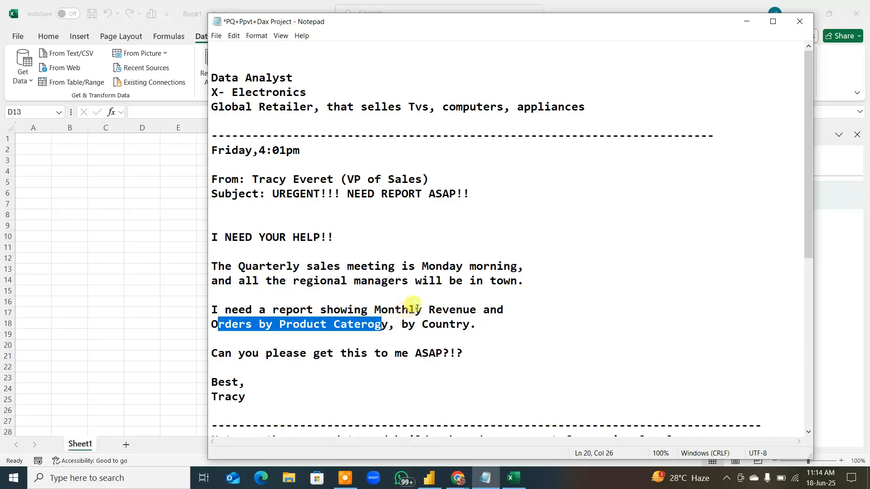
left_click_drag(429, 310, 462, 310)
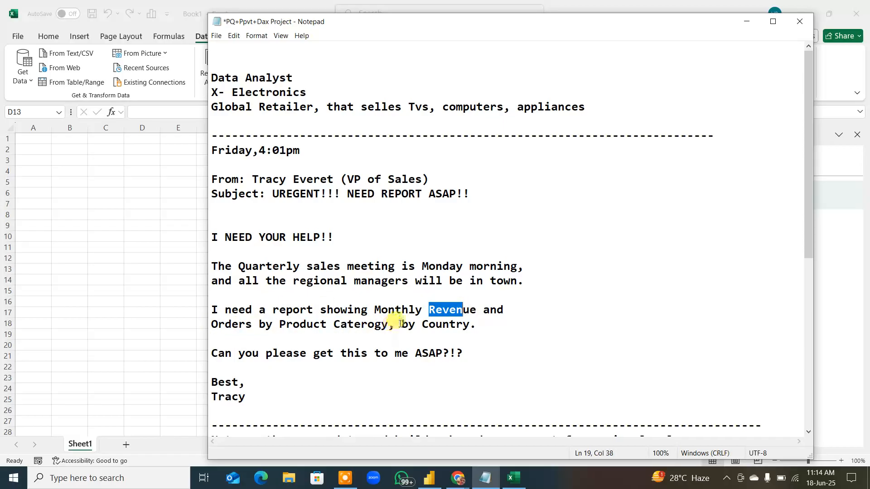
left_click_drag(402, 325, 470, 325)
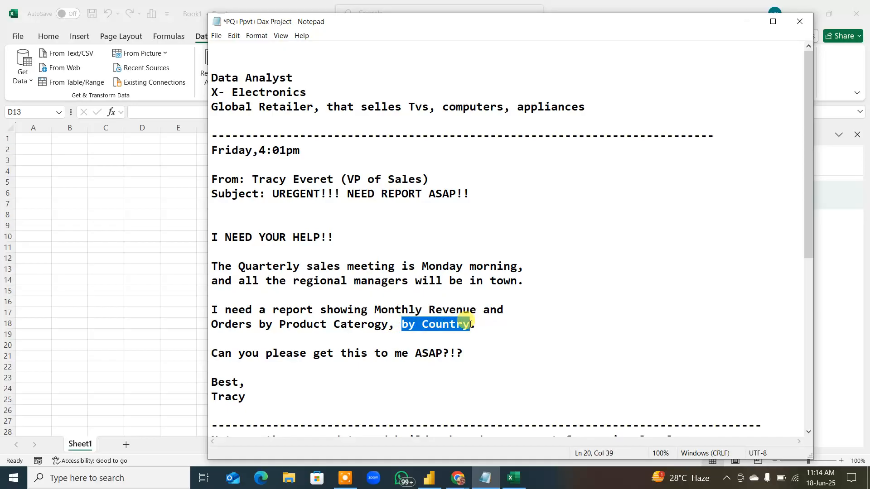
left_click(746, 21)
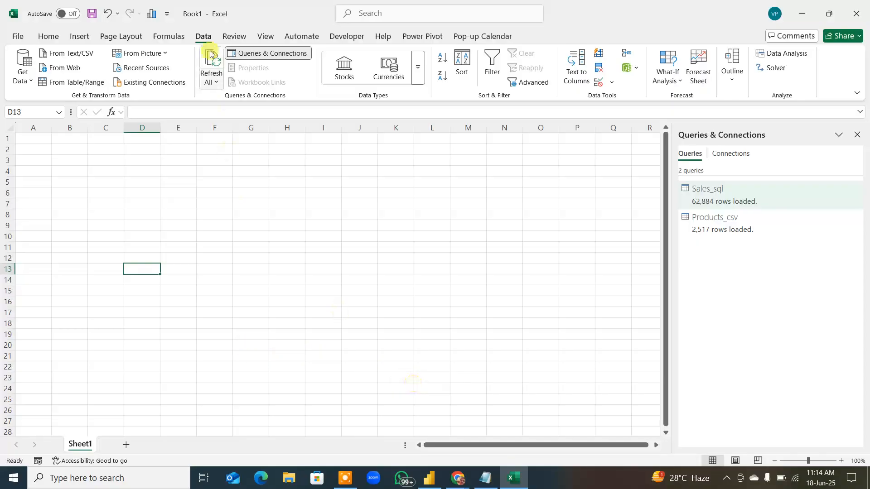
Import the Stores file via Get Data > From File > From PDF
left_click(22, 76)
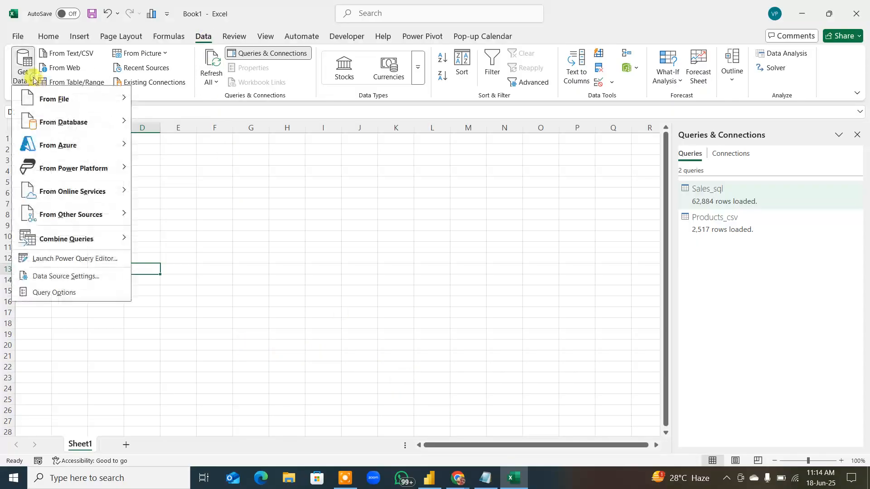
mouse_move(85, 102)
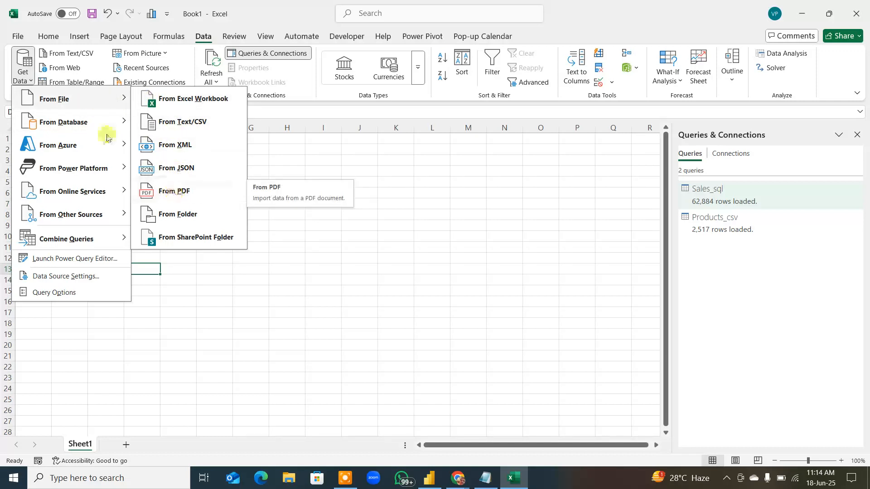
left_click(354, 279)
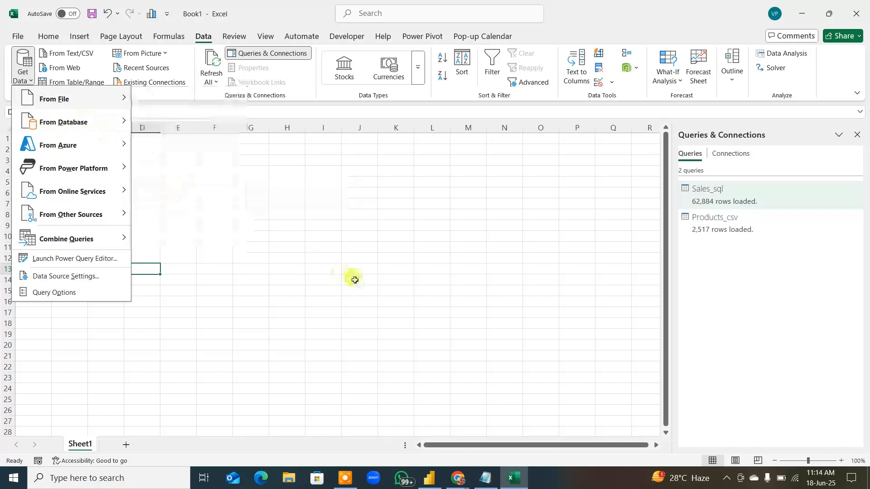
left_click(20, 76)
mouse_move(72, 98)
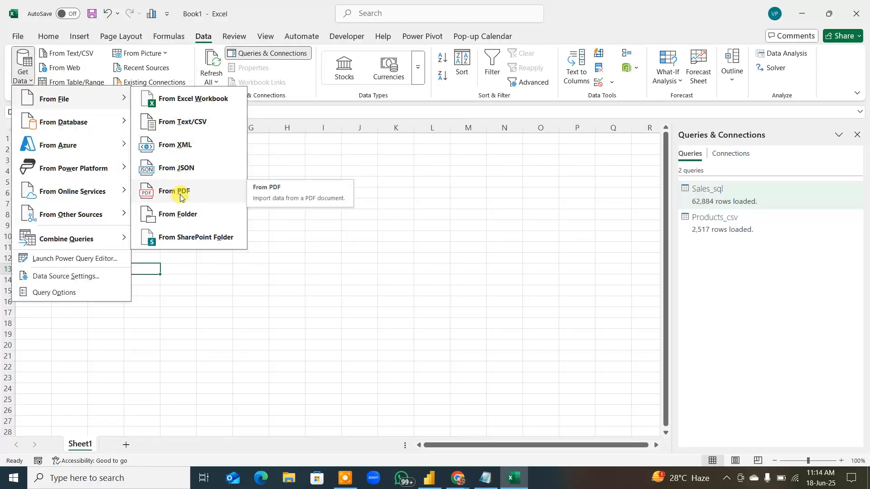
left_click(180, 194)
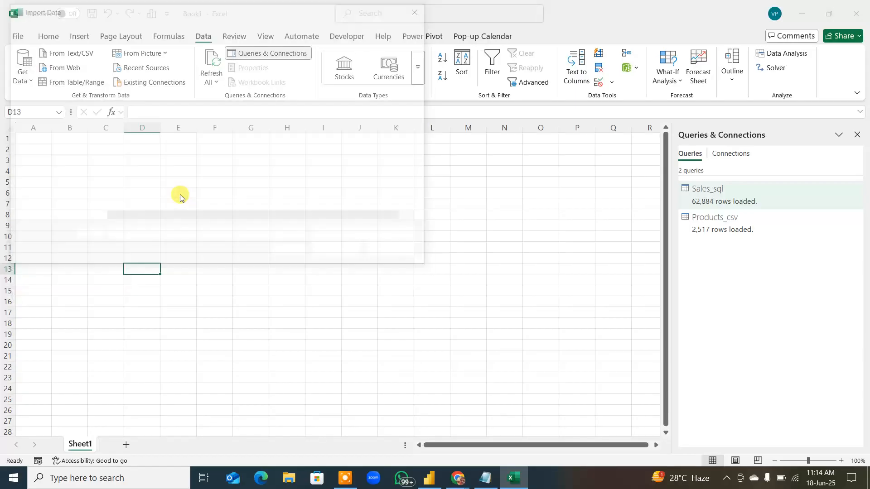
left_click(120, 116)
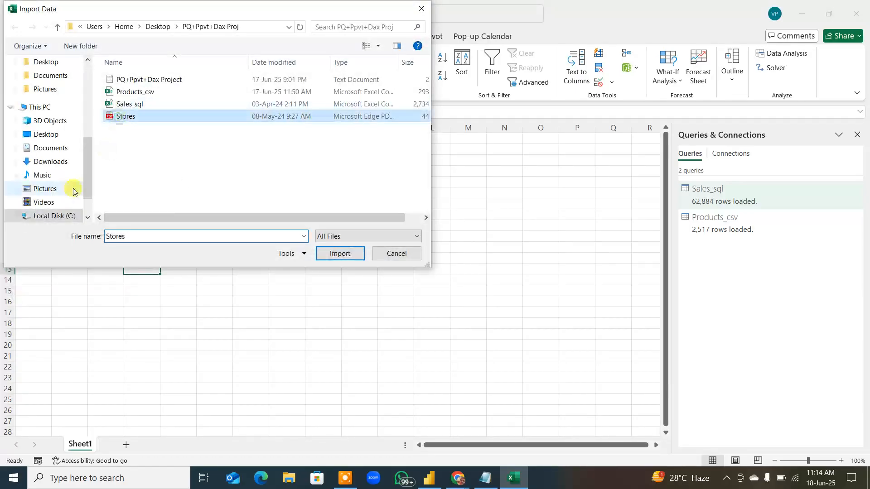
left_click(339, 253)
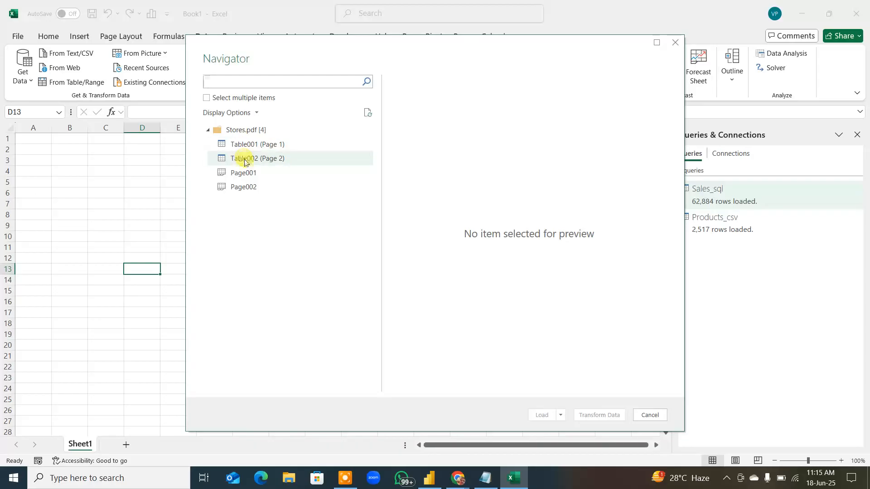
Preview Table001, Table002, Page001 and Page002, then transform the whole Stores.pdf in Power Query
left_click(246, 145)
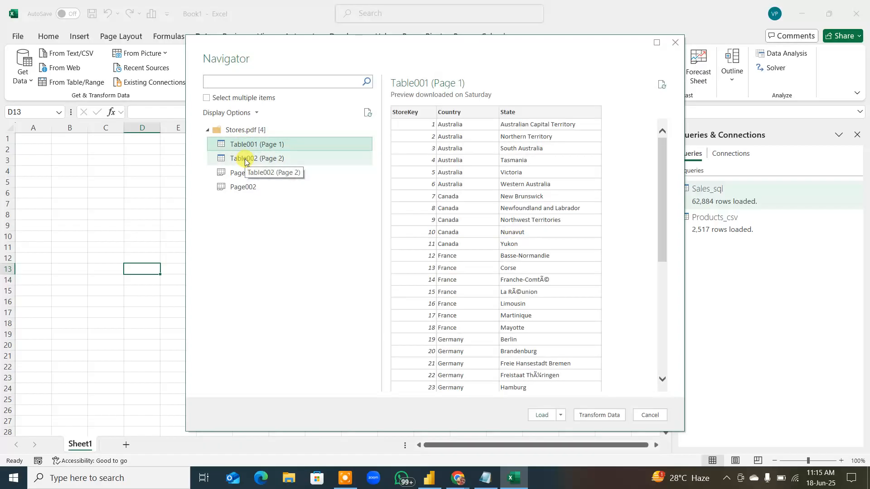
left_click(246, 160)
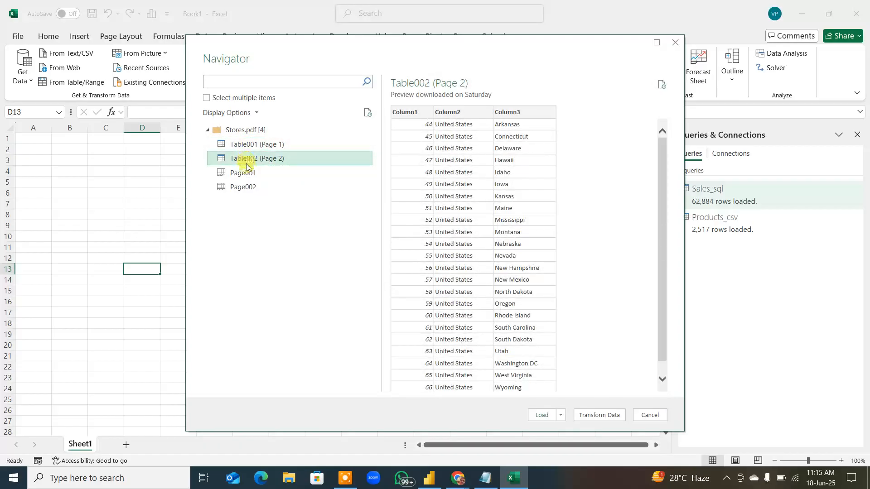
left_click(243, 174)
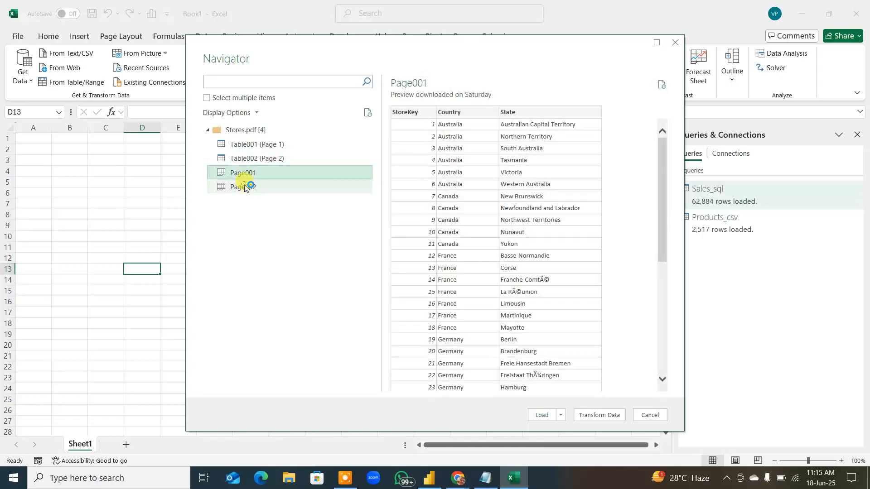
left_click(245, 187)
left_click(248, 130)
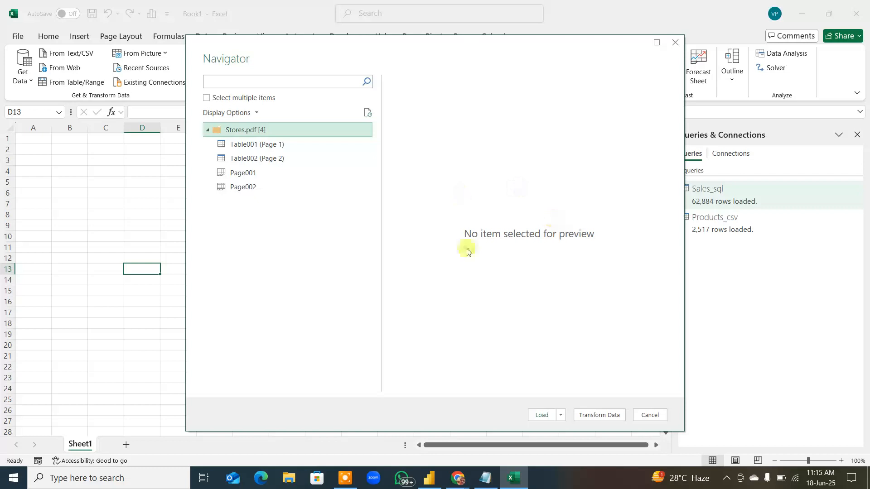
left_click(600, 415)
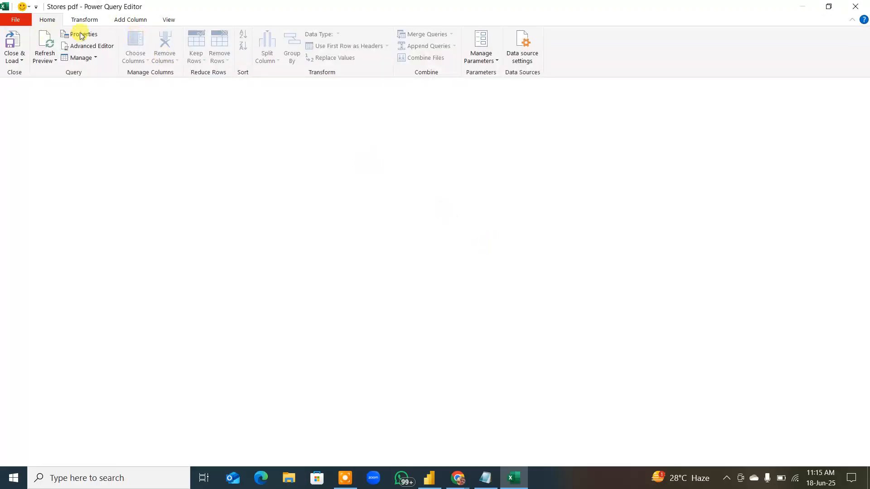
Refresh the 4-day-old Stores pdf preview to list Page001, Page002, Table001 and Table002
key("ctrl+shift+d")
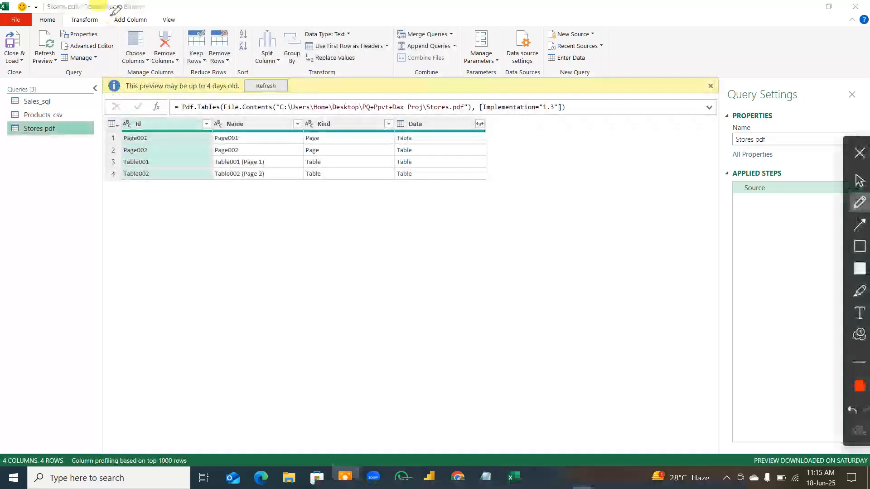
left_click_drag(83, 13, 148, 20)
left_click_drag(6, 11, 41, 72)
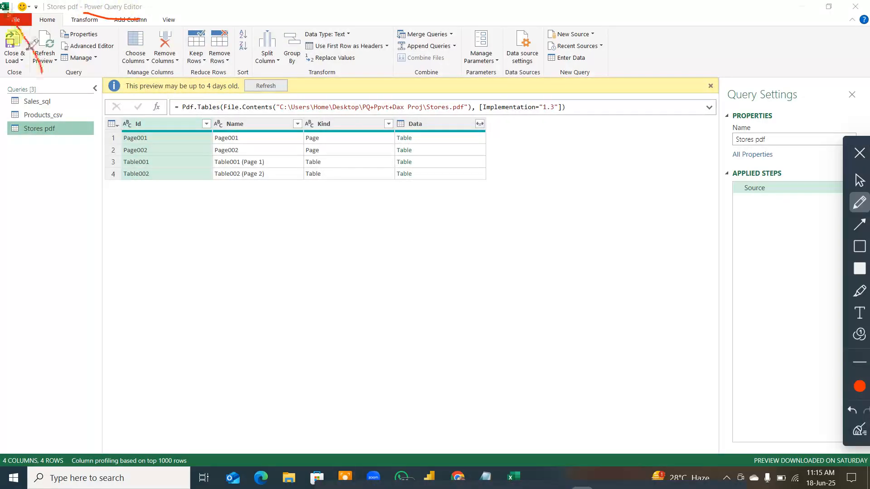
left_click_drag(6, 20, 28, 24)
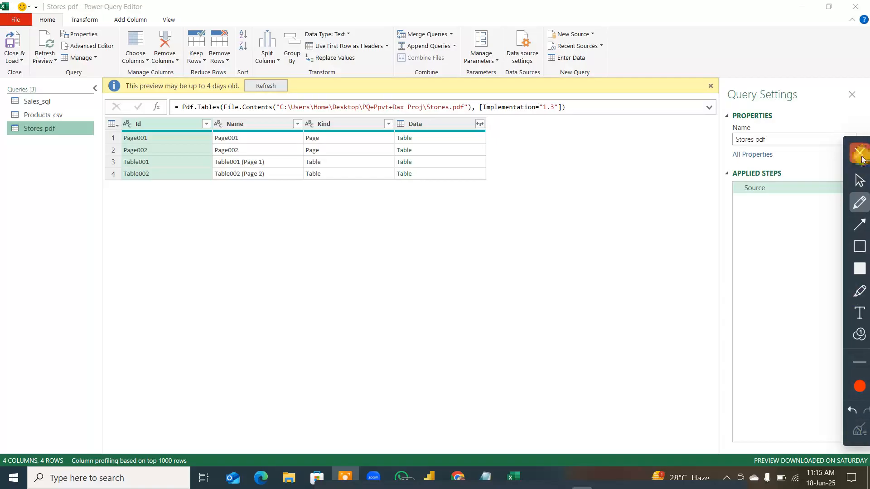
left_click(859, 152)
left_click(268, 86)
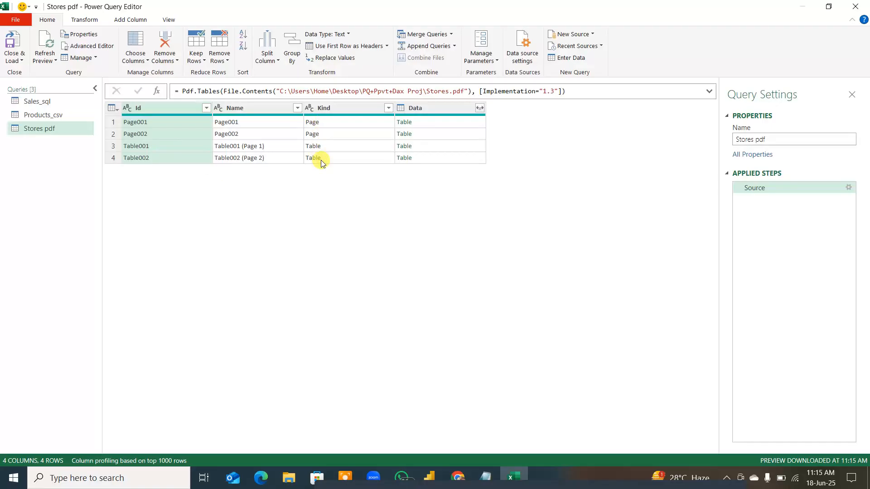
Filter the Kind column to keep only Table rows, leaving Table001 and Table002
left_click(389, 111)
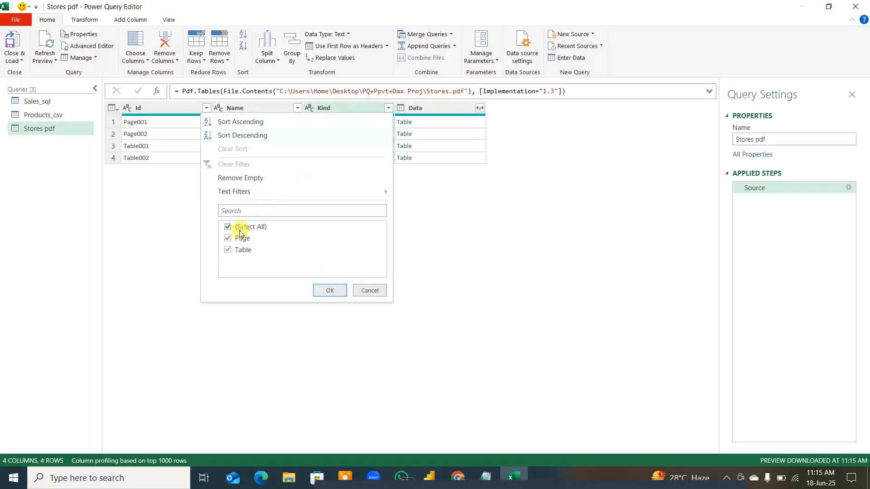
left_click(227, 239)
left_click(330, 292)
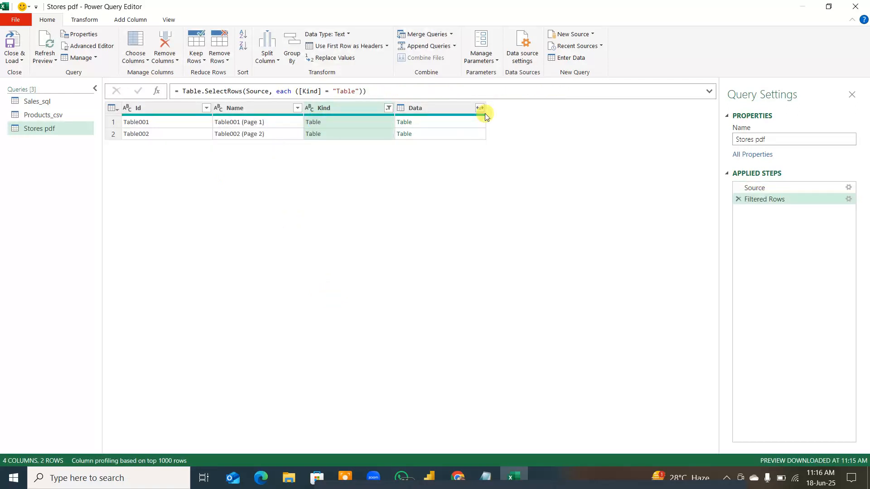
key("ctrl+alt+d")
mouse_move(481, 89)
left_mouse_down()
mouse_move(468, 97)
mouse_move(494, 144)
mouse_move(511, 91)
mouse_move(479, 85)
left_mouse_up()
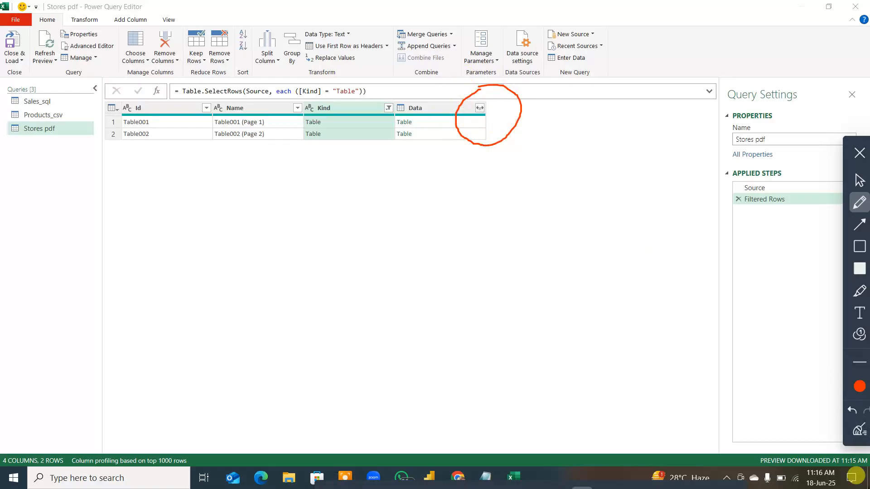
left_click(859, 429)
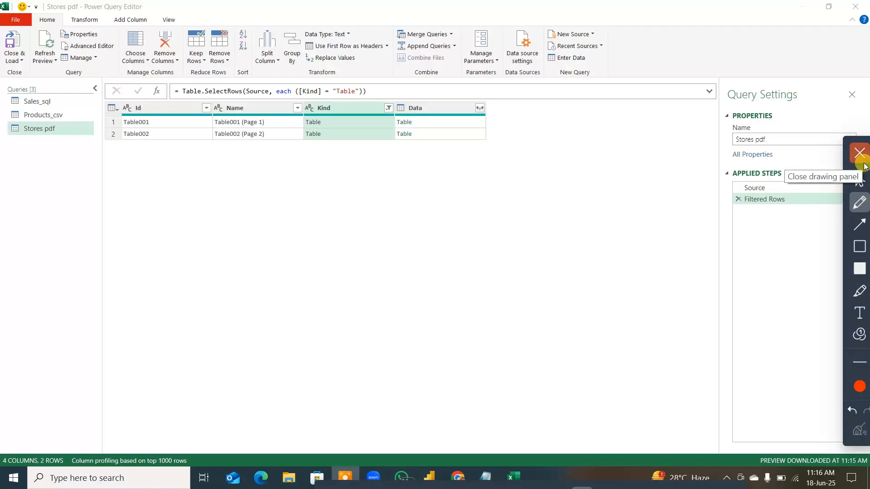
left_click(859, 154)
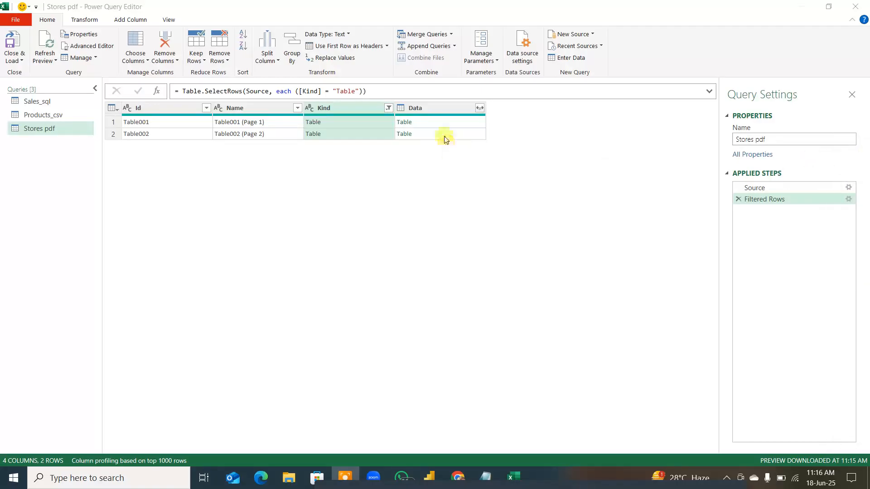
Expand the Data column into Column1–Column3 without the original column name prefix
left_click(480, 109)
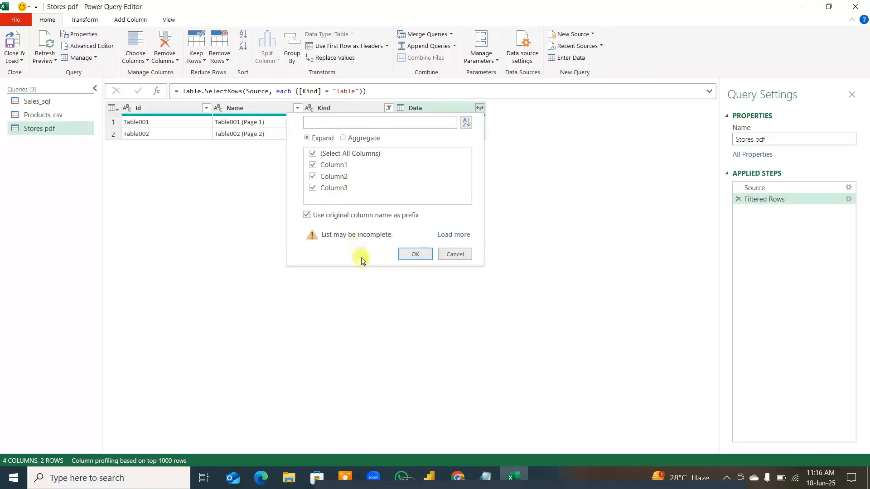
left_click(307, 215)
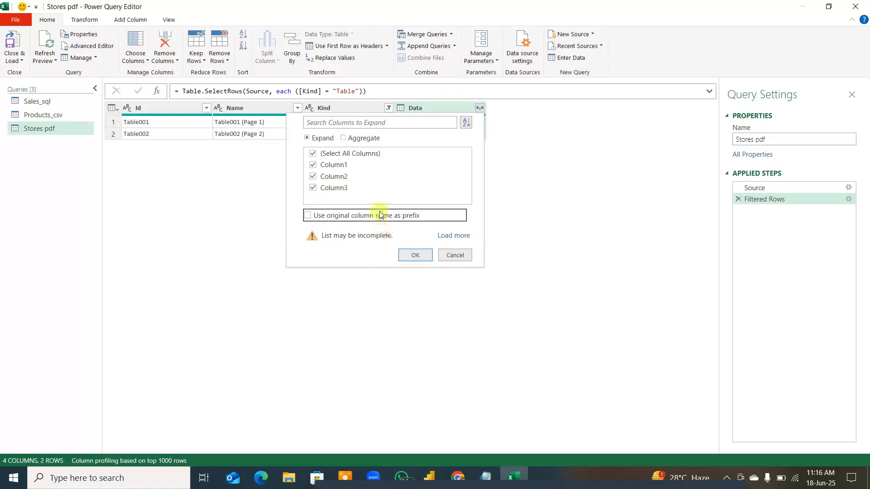
left_click(417, 259)
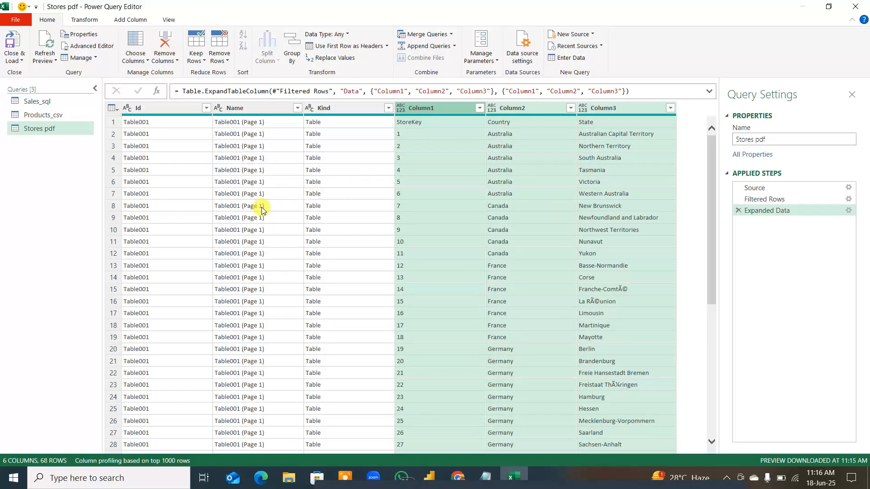
right_click(453, 107)
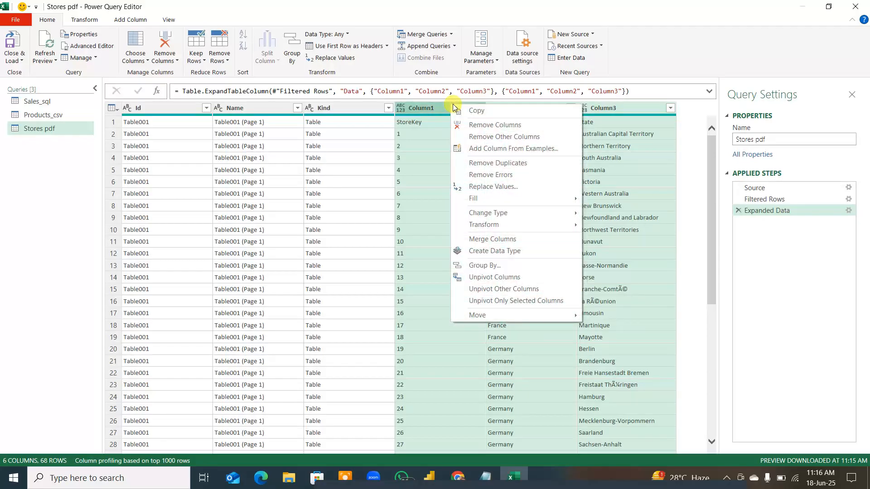
left_click(497, 139)
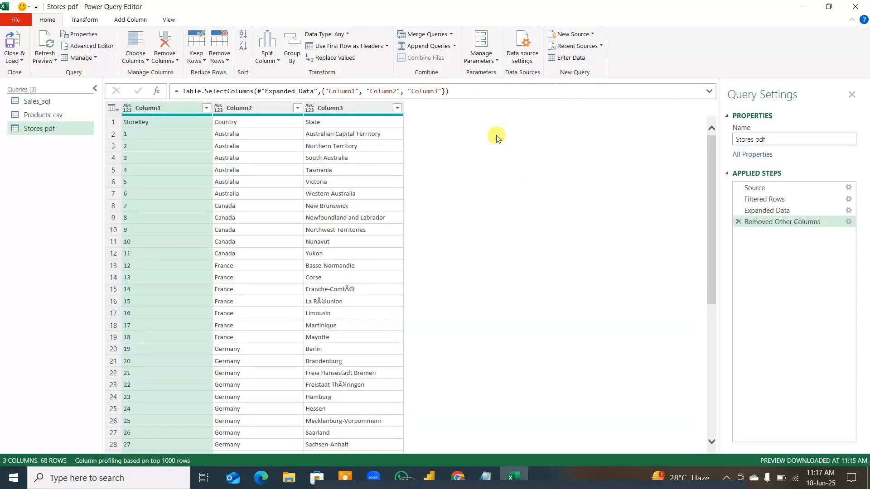
key("F6")
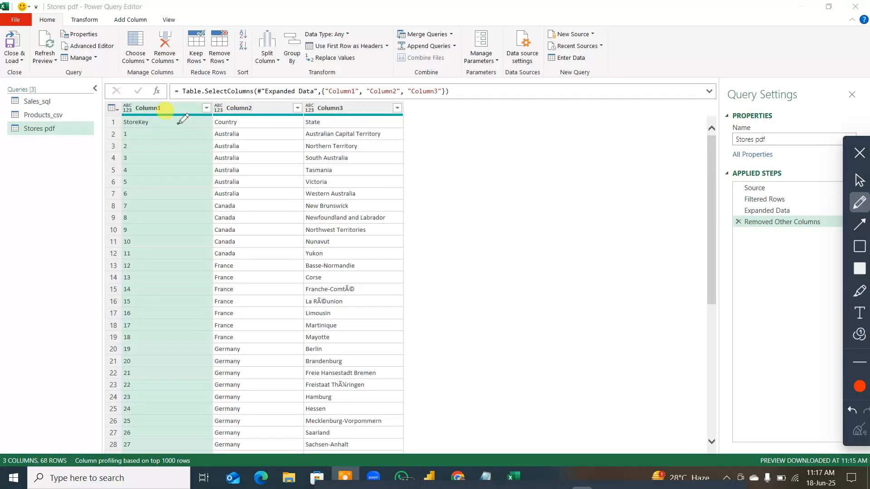
left_click_drag(178, 123, 411, 127)
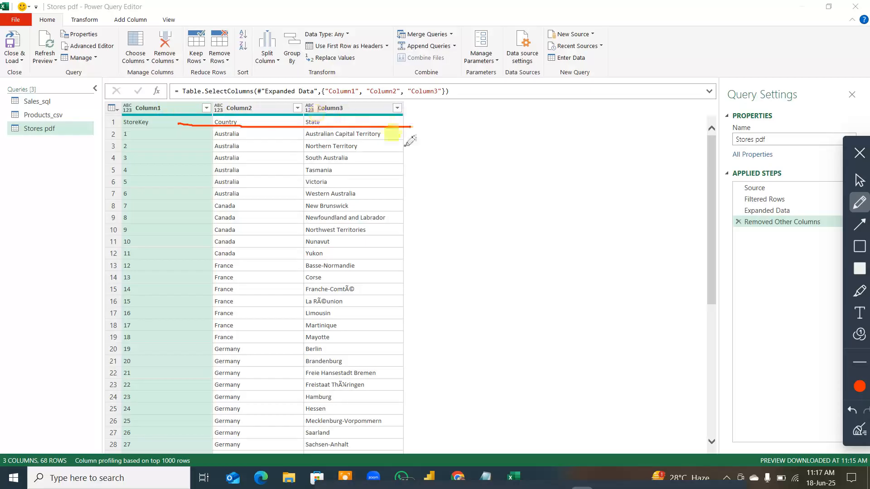
mouse_move(119, 119)
left_mouse_down()
mouse_move(109, 119)
mouse_move(113, 131)
mouse_move(121, 119)
left_mouse_up()
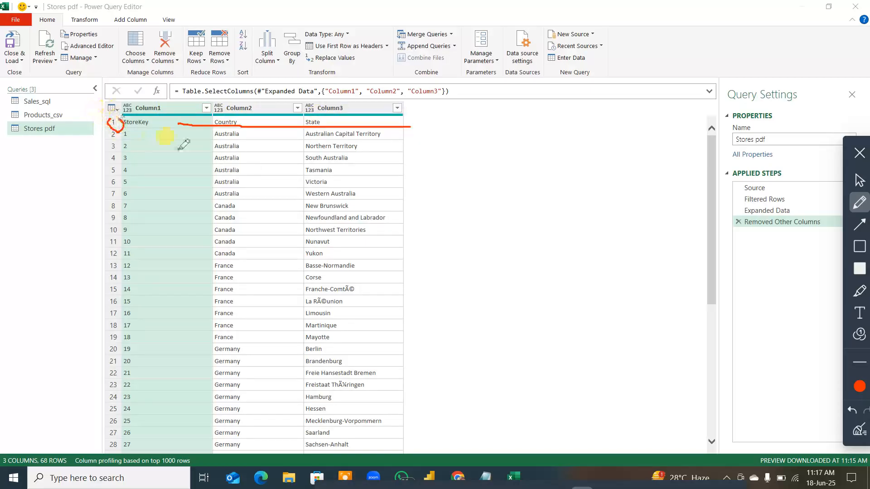
left_click_drag(169, 162, 172, 113)
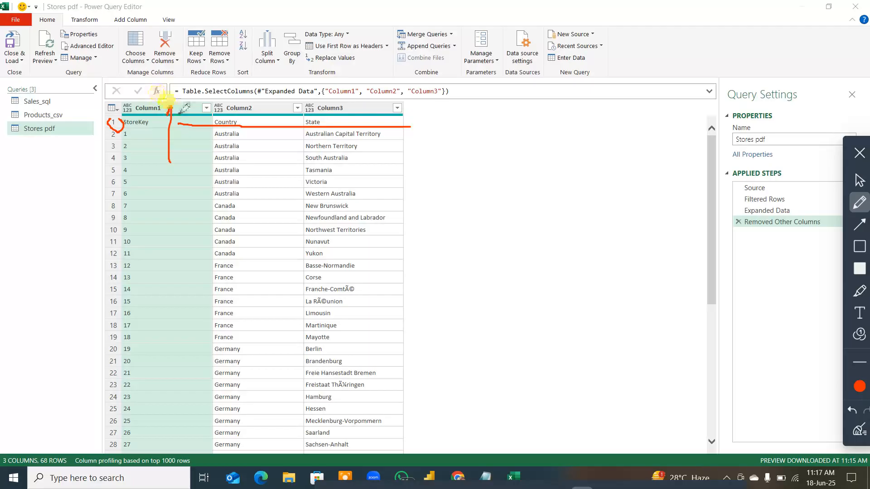
left_click(859, 430)
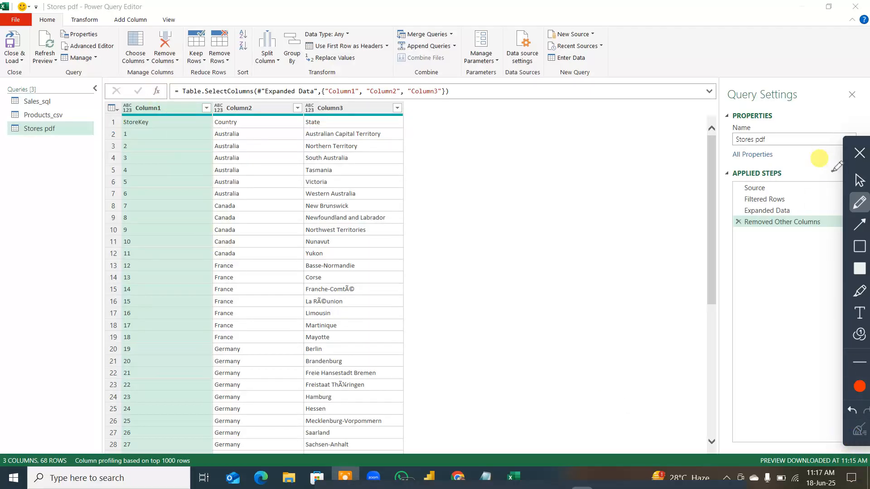
left_click(859, 153)
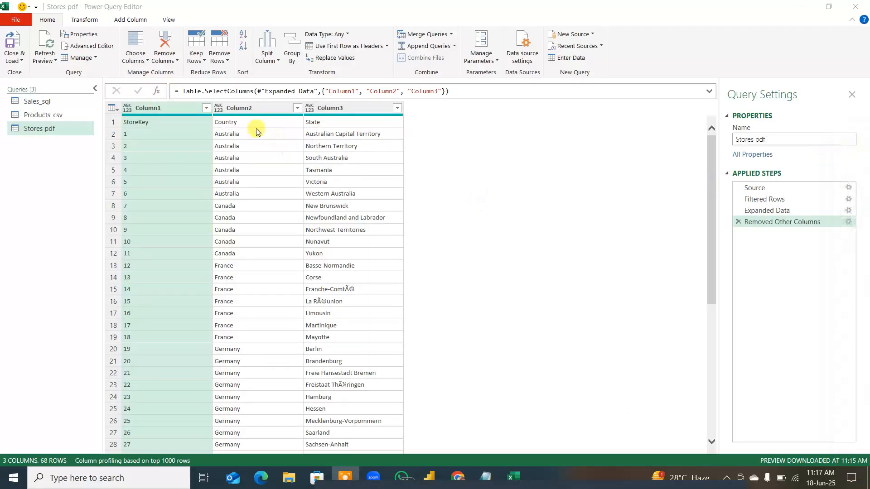
Browse the table actions, Column1 menu, Transform and Add Column commands without applying anything
left_click(112, 109)
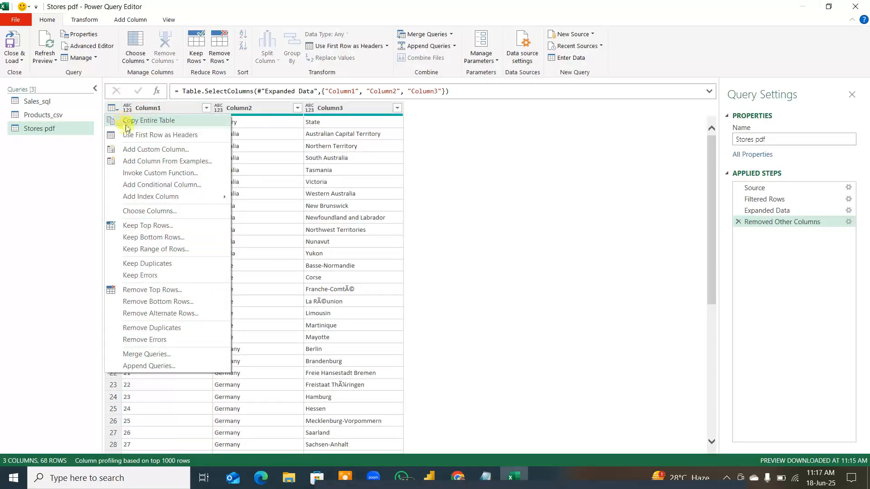
left_click(530, 201)
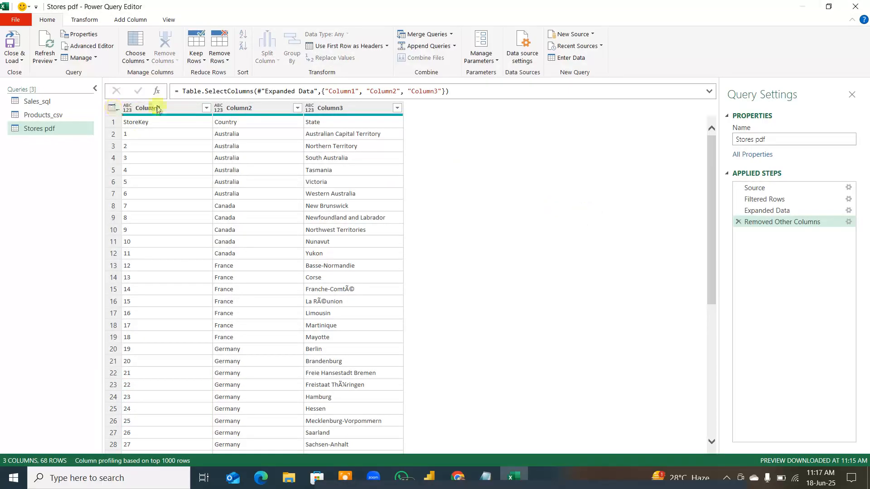
left_click(181, 108)
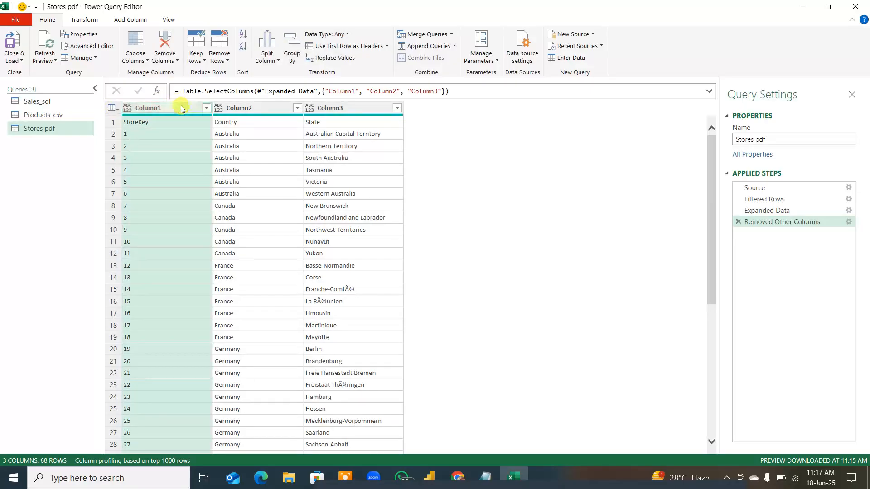
right_click(181, 108)
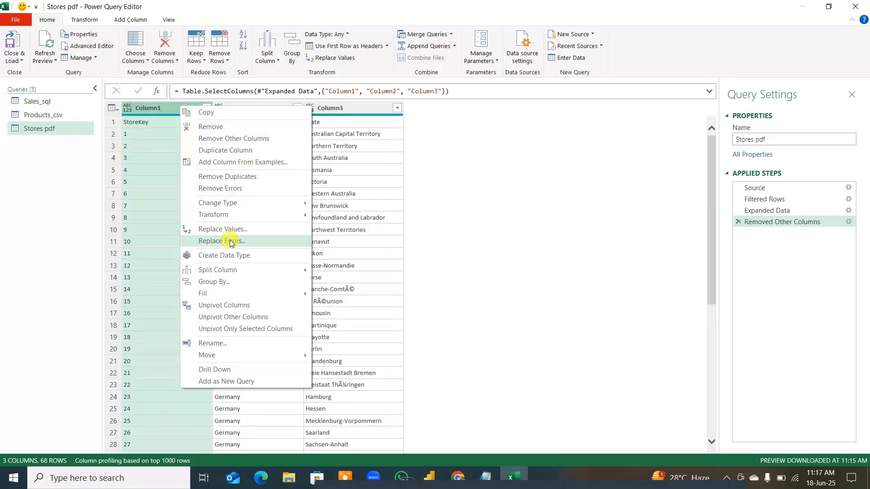
left_click(624, 259)
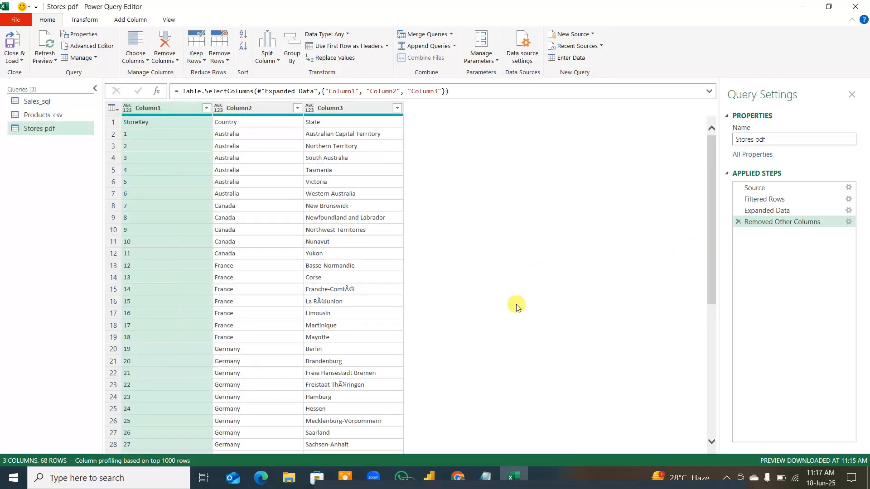
left_click(86, 23)
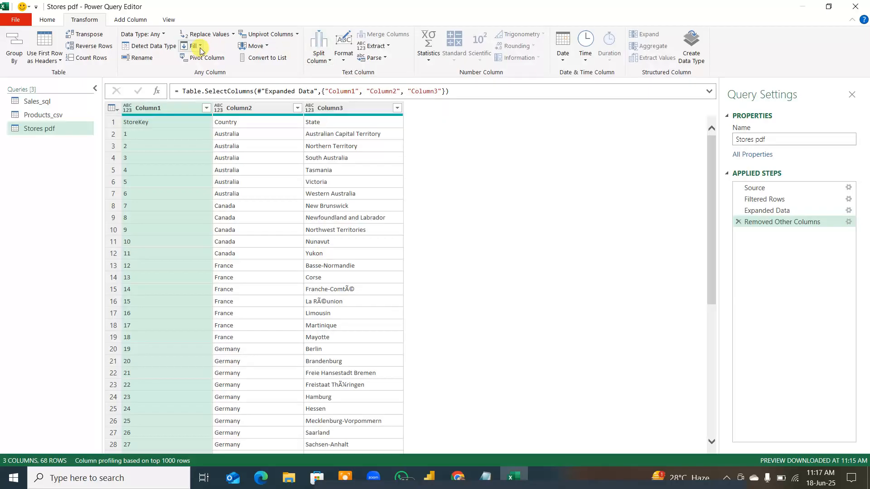
left_click(125, 23)
left_click(53, 21)
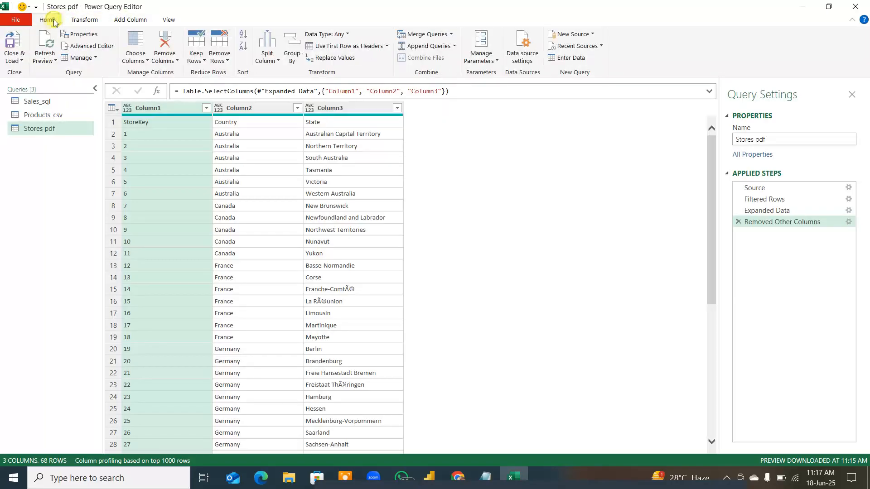
Use the first row as headers, giving StoreKey, Country and State columns
left_click(226, 60)
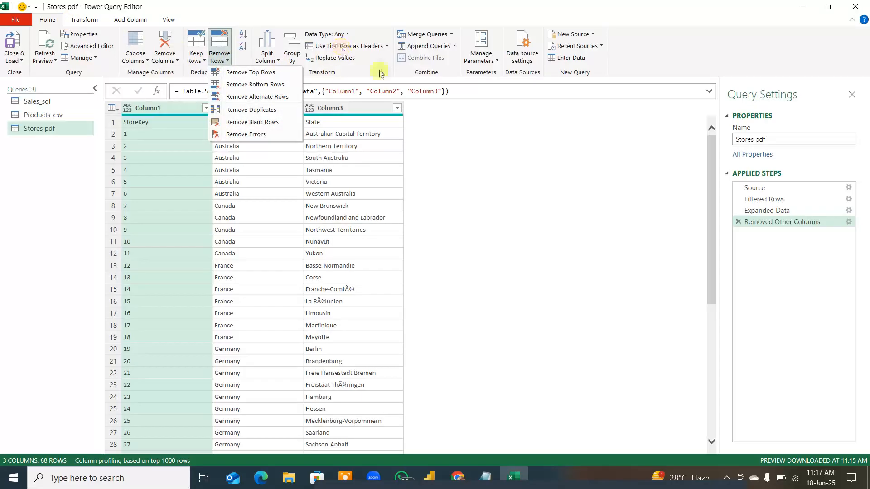
left_click(583, 213)
key("ctrl")
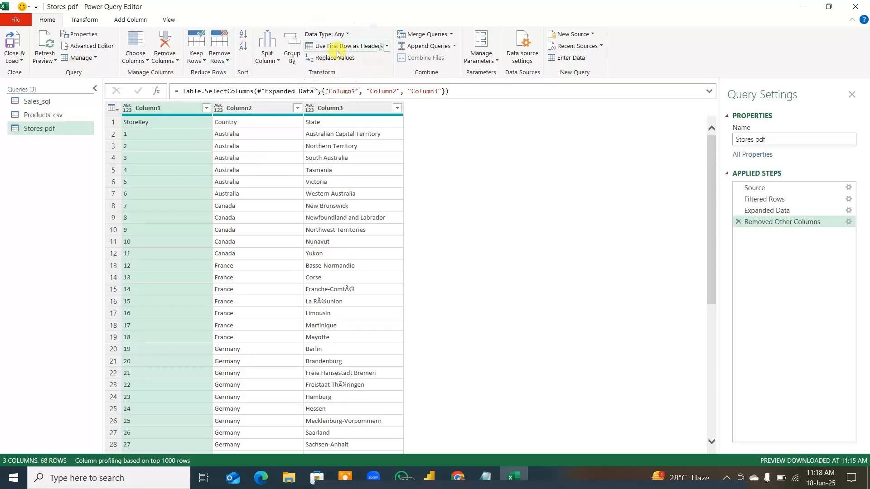
key("ctrl")
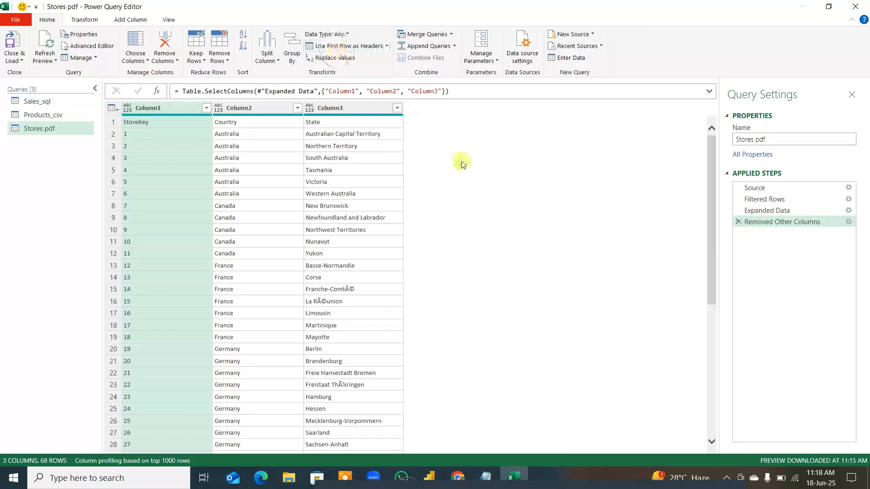
left_click(111, 108)
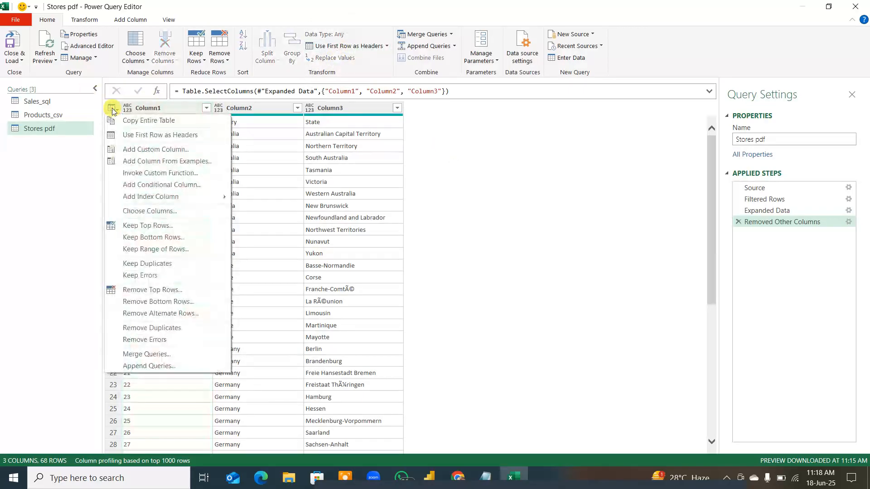
left_click(137, 135)
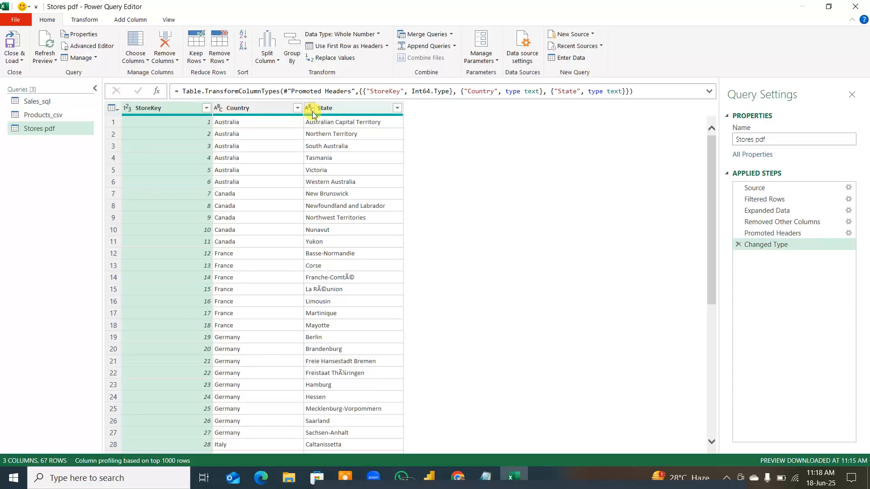
Close Power Query Editor with Close & Load To to reach the Import Data dialog
left_click(26, 26)
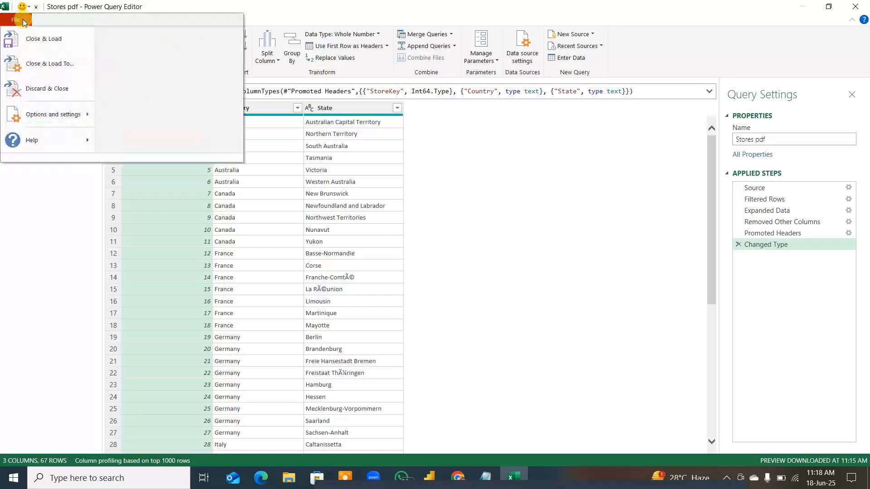
left_click(47, 63)
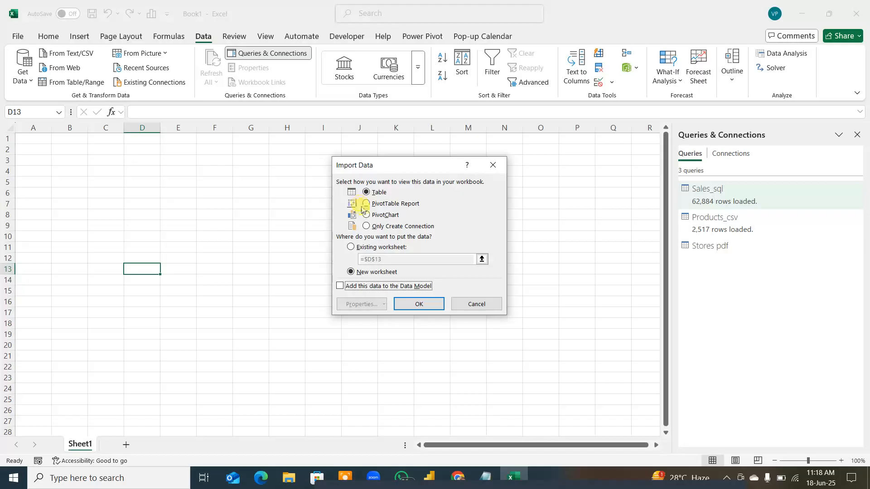
Import Stores pdf as Only Create Connection, with Add this data to the Data Model ticked
left_click(366, 226)
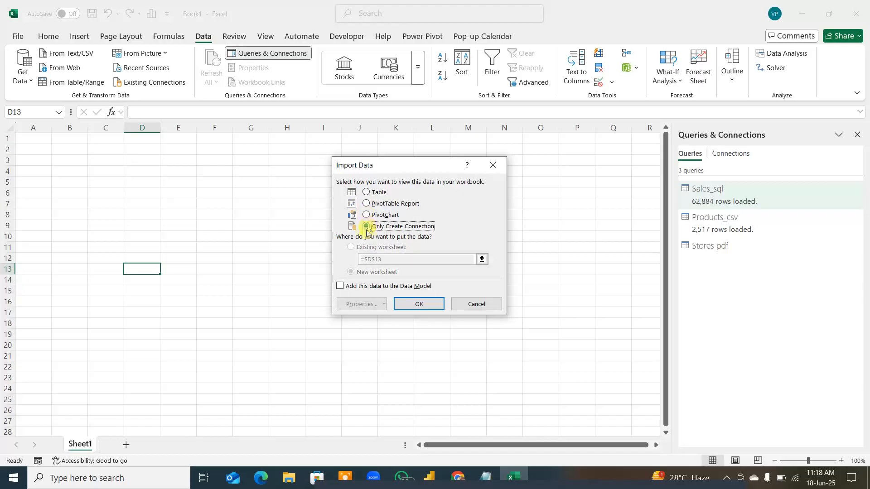
left_click(340, 286)
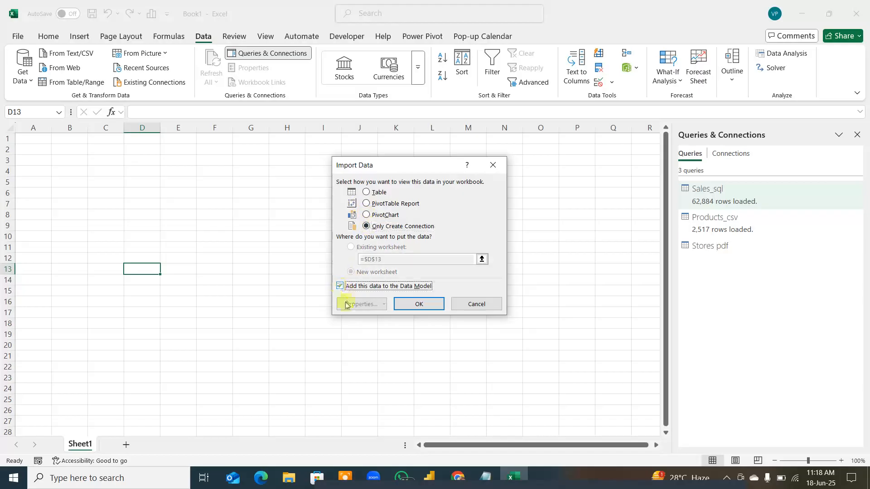
left_click(430, 308)
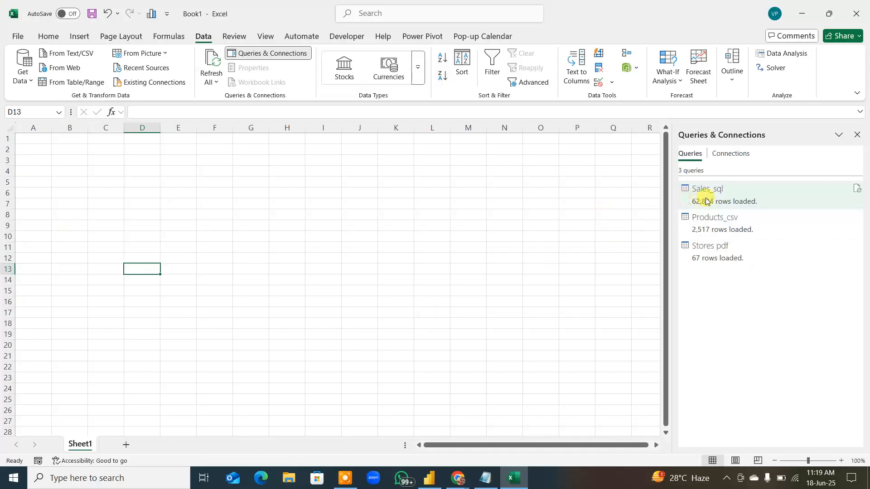
mouse_move(709, 202)
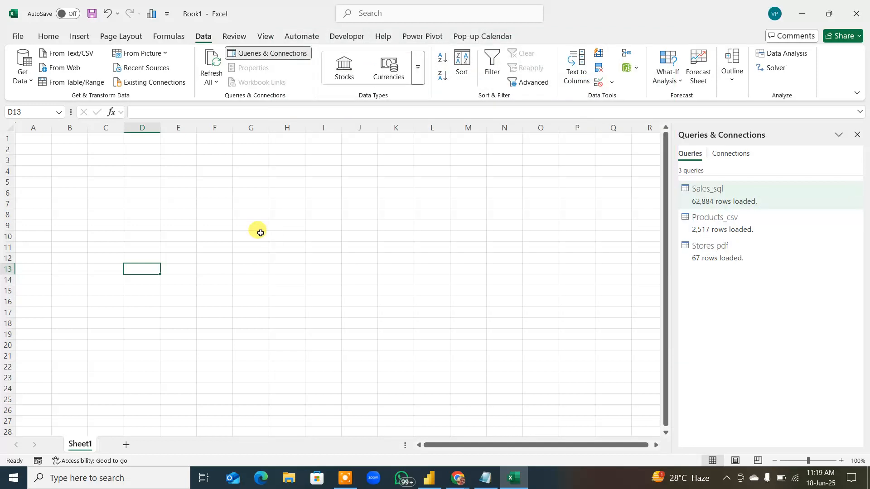
mouse_move(743, 190)
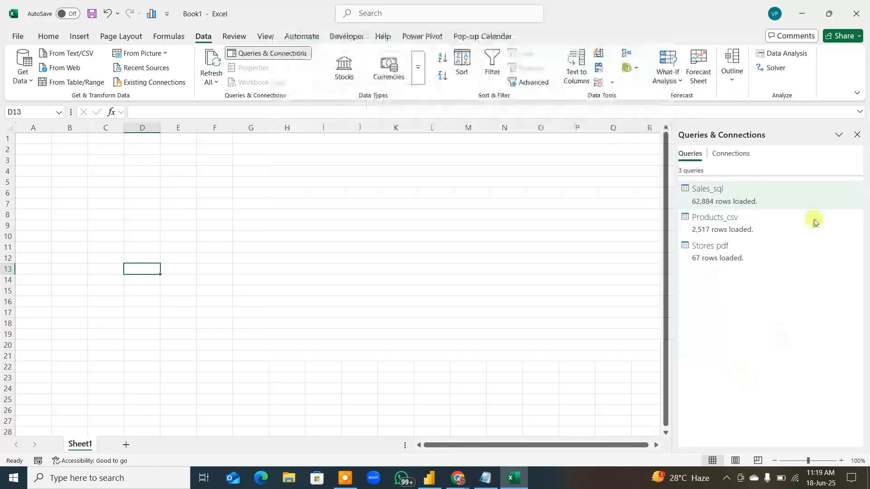
Open Sales_sql in Power Query Editor and highlight the repeated 01-Jan-16 Order Date values
double_click(732, 199)
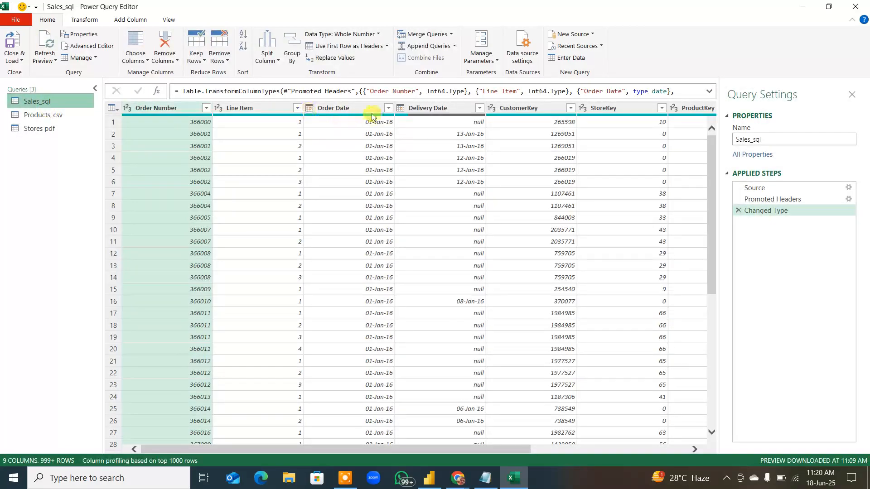
left_click(366, 108)
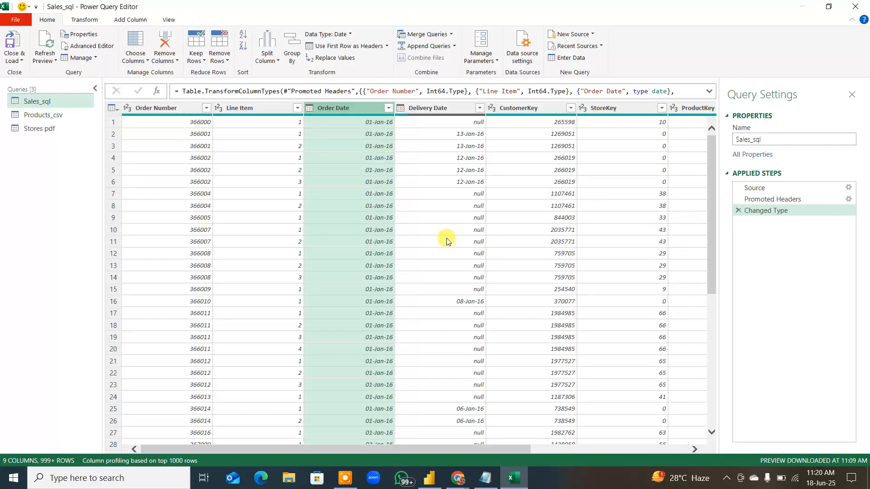
mouse_move(337, 131)
left_mouse_down()
mouse_move(360, 123)
mouse_move(358, 138)
left_mouse_up()
mouse_move(343, 170)
left_mouse_down()
mouse_move(357, 162)
mouse_move(362, 181)
left_mouse_up()
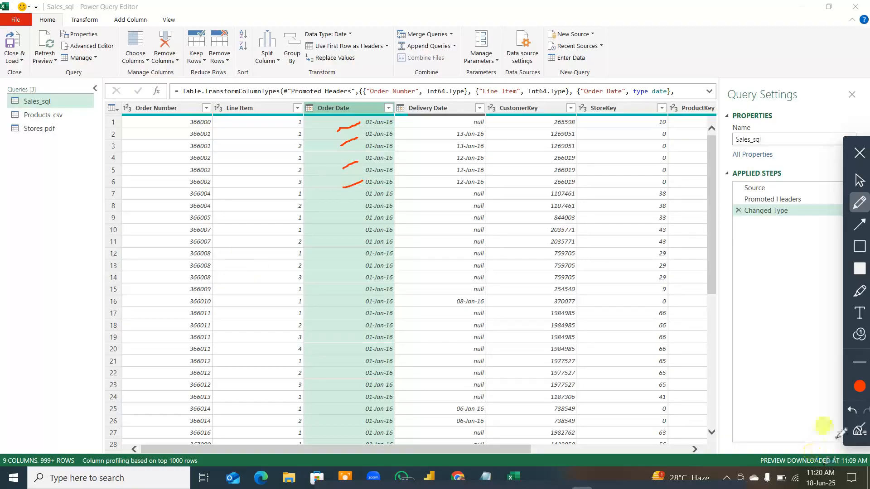
Clear the pen annotations and bring up the Sales_sql query's actions in the Queries list
left_click(859, 428)
left_click(859, 154)
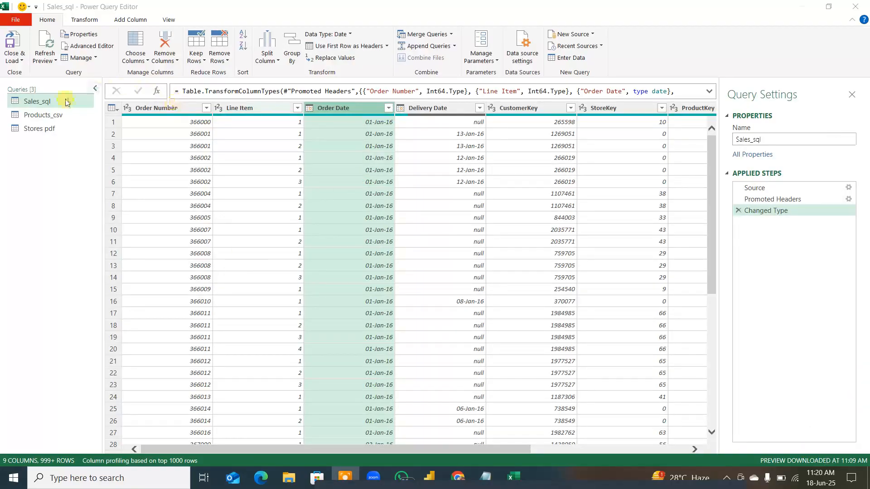
right_click(40, 101)
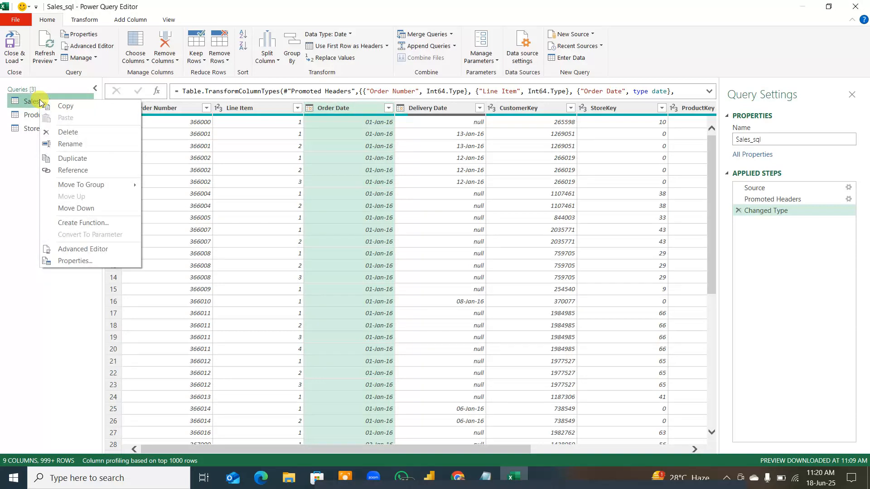
Duplicate Sales_sql and rename the copy from Sales_sql (2) to Calander
left_click(79, 159)
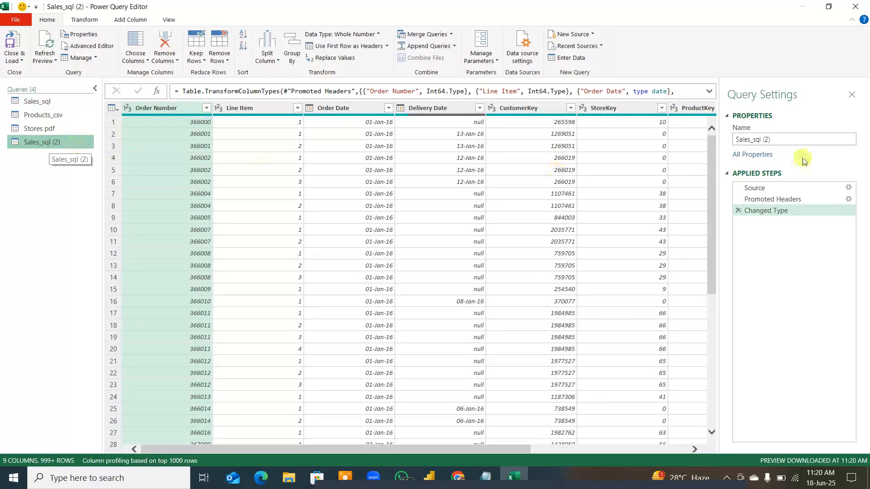
left_click(761, 139)
type("Ca")
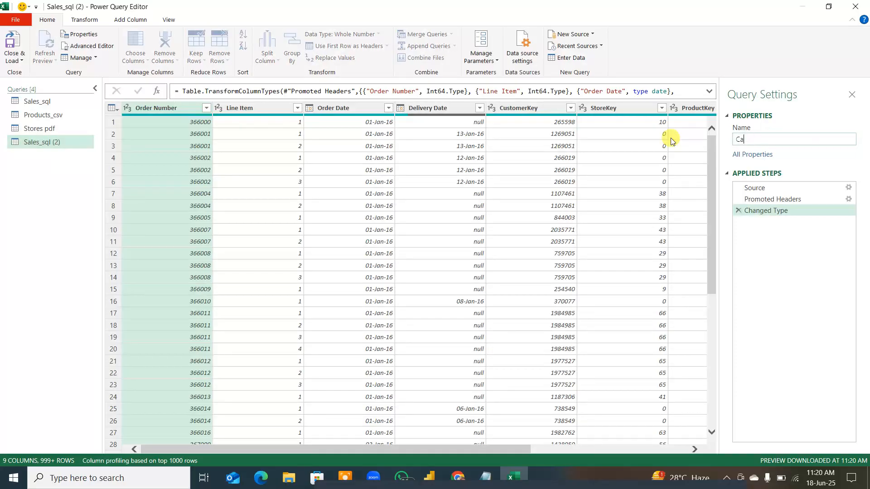
type("lander")
key("Return")
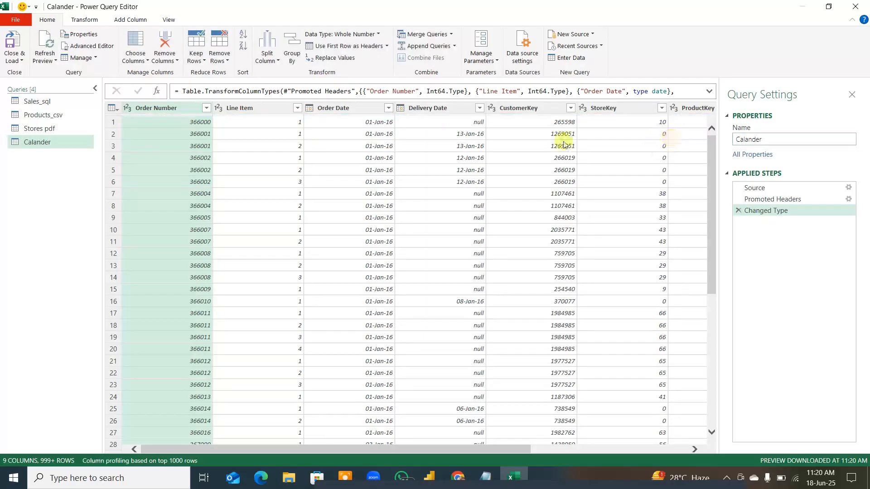
left_click(362, 107)
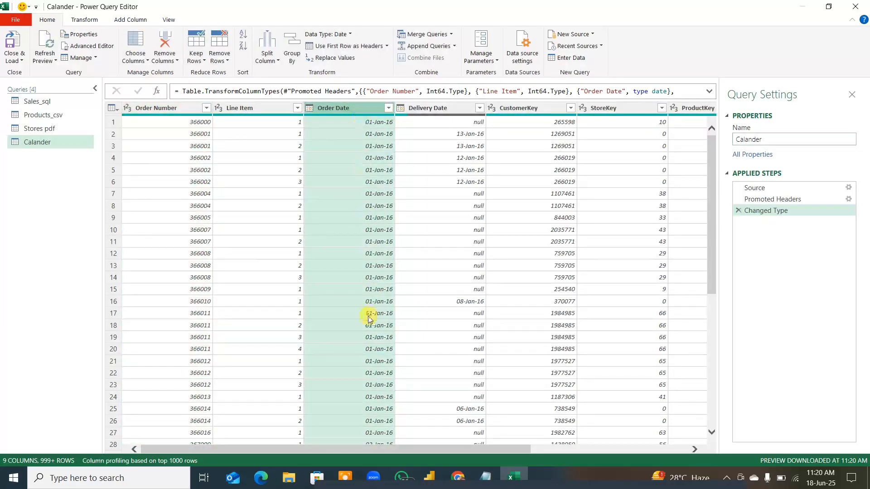
Keep only the Order Date column in Calander and rename it to Date
right_click(353, 108)
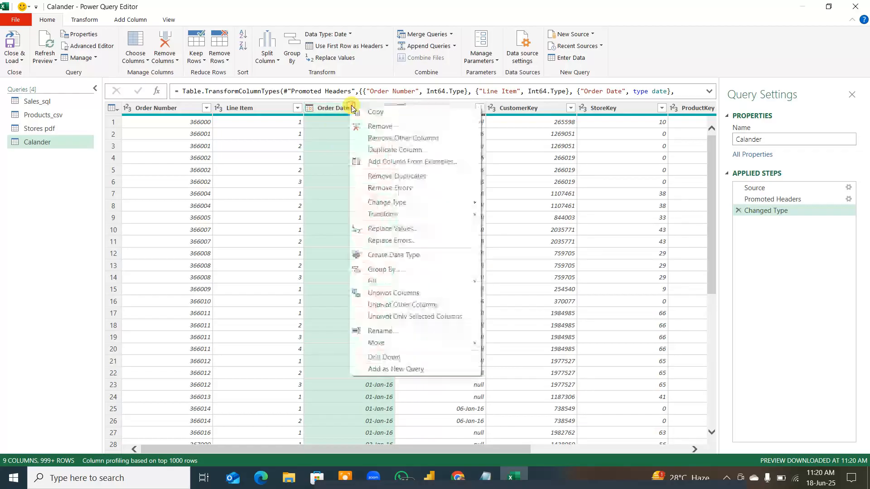
left_click(383, 140)
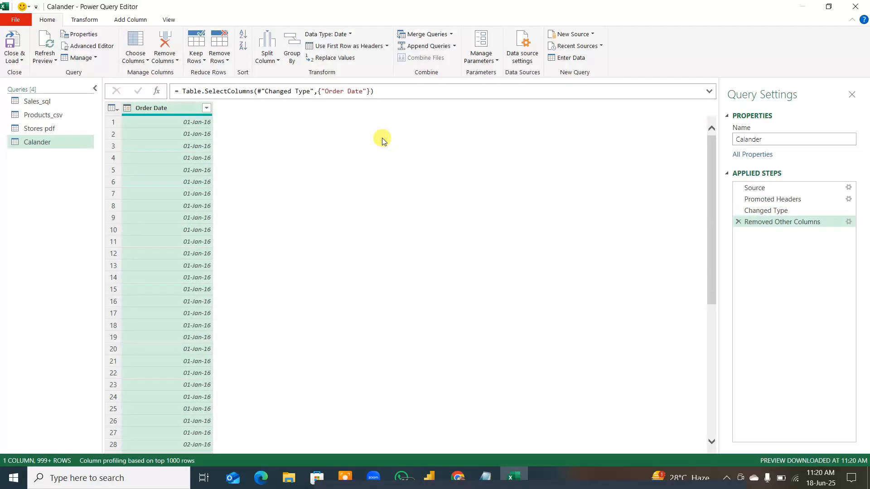
double_click(167, 108)
type("Date")
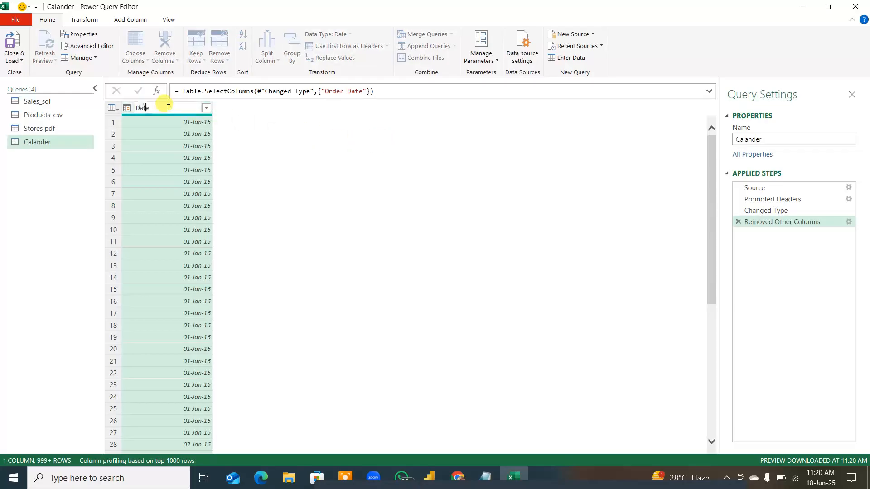
key("Return")
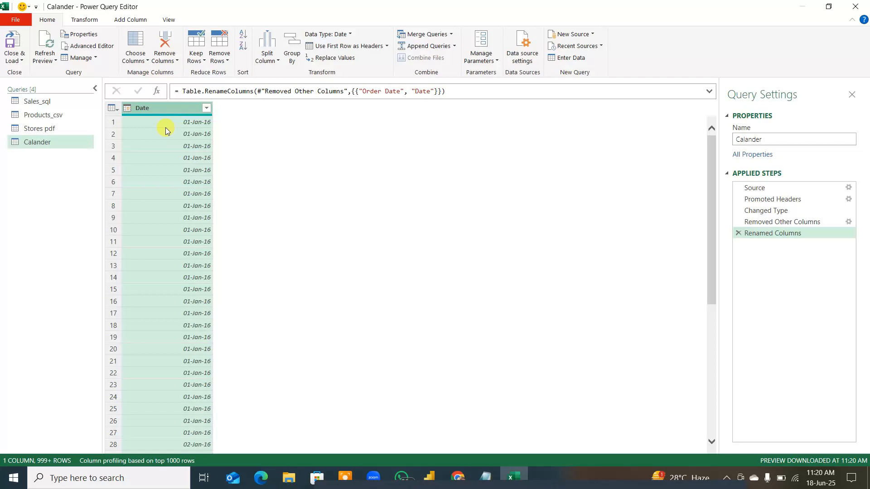
Look over the Date column's actions and the Transform ribbon commands without changing anything
left_click(185, 231)
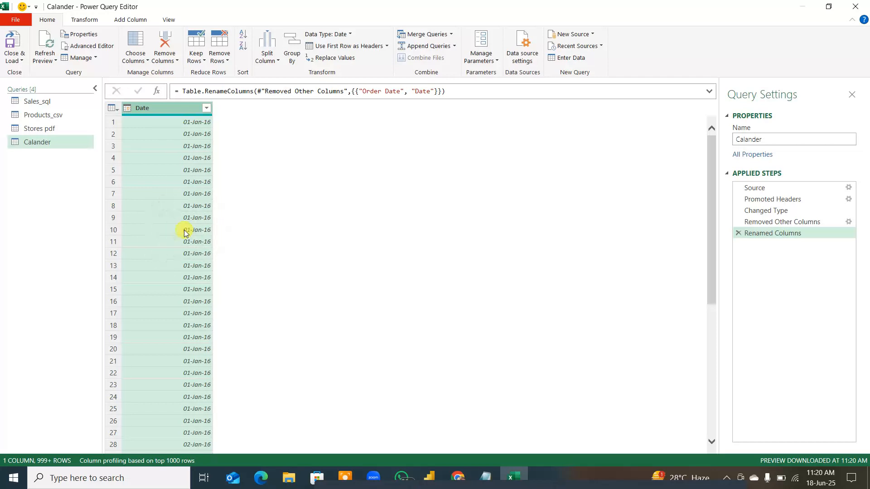
right_click(164, 110)
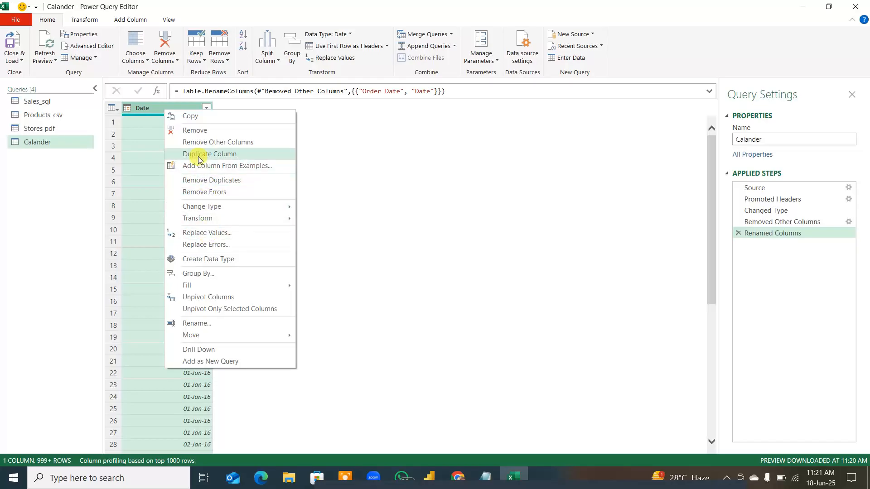
left_click(458, 209)
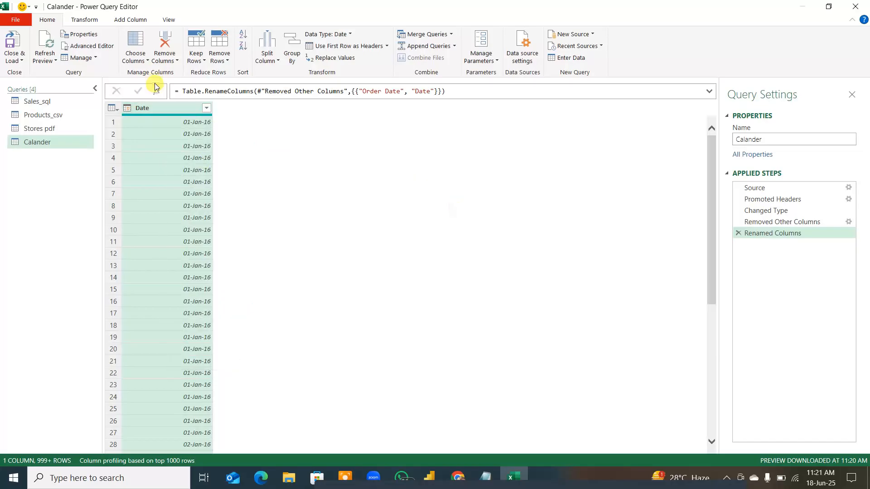
left_click(85, 20)
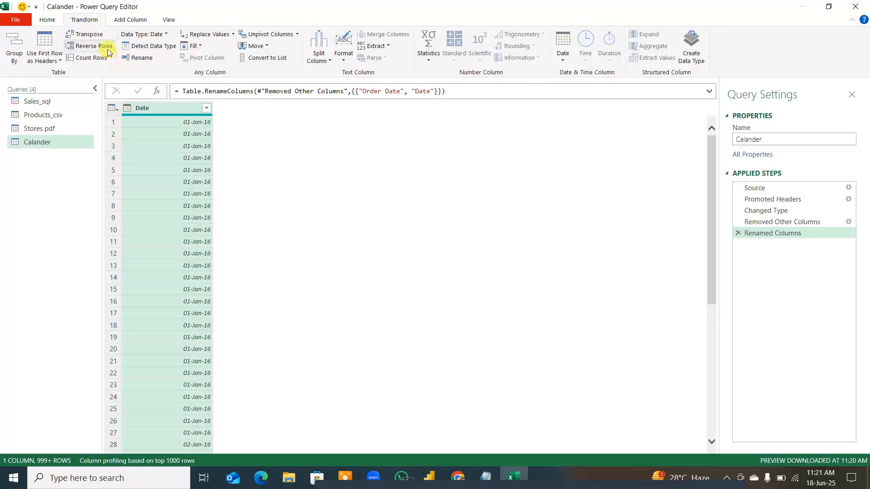
left_click(47, 19)
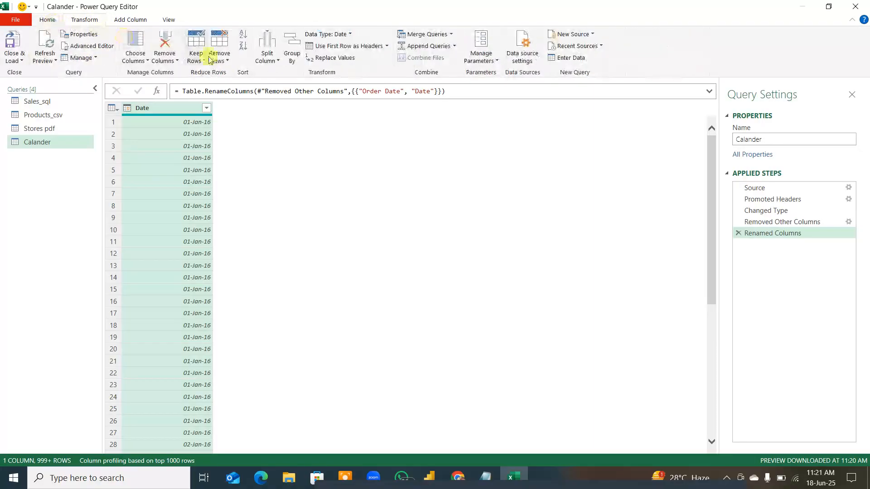
Remove duplicate dates from Calander's Date column, review the rows, then switch to Sales_sql
left_click(225, 62)
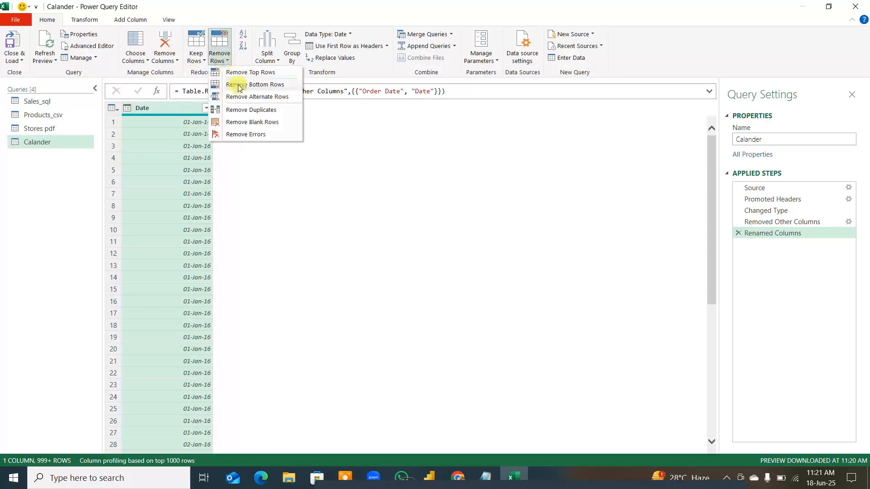
left_click(247, 110)
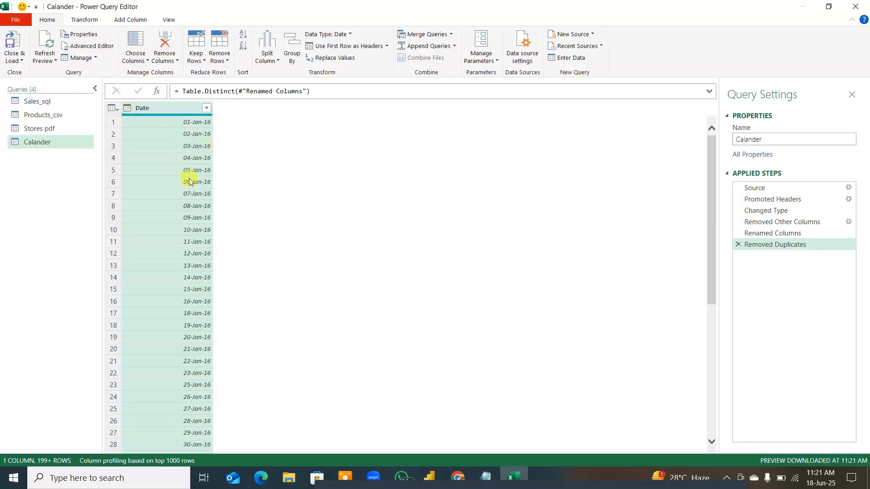
scroll(179, 235, "down", 20)
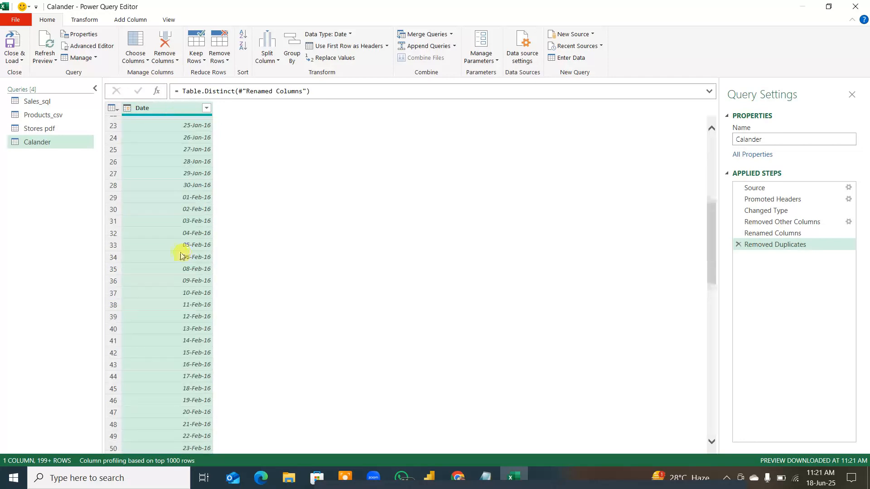
scroll(184, 263, "up", 20)
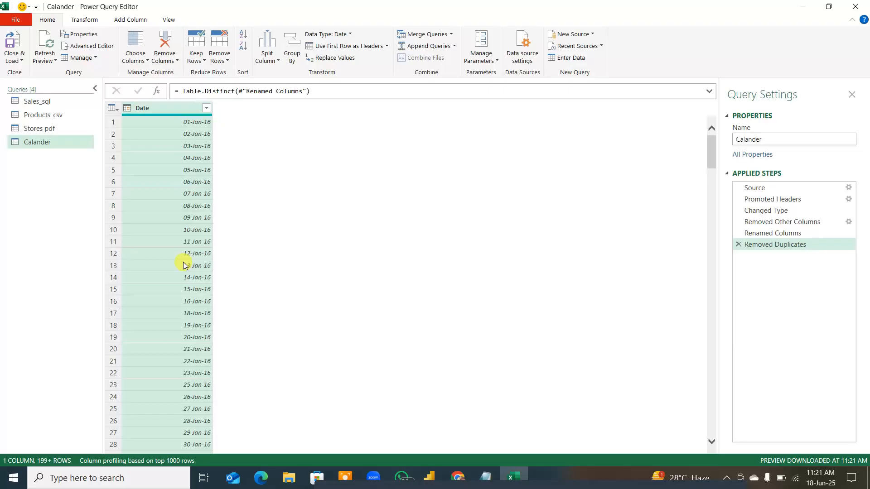
left_click(36, 100)
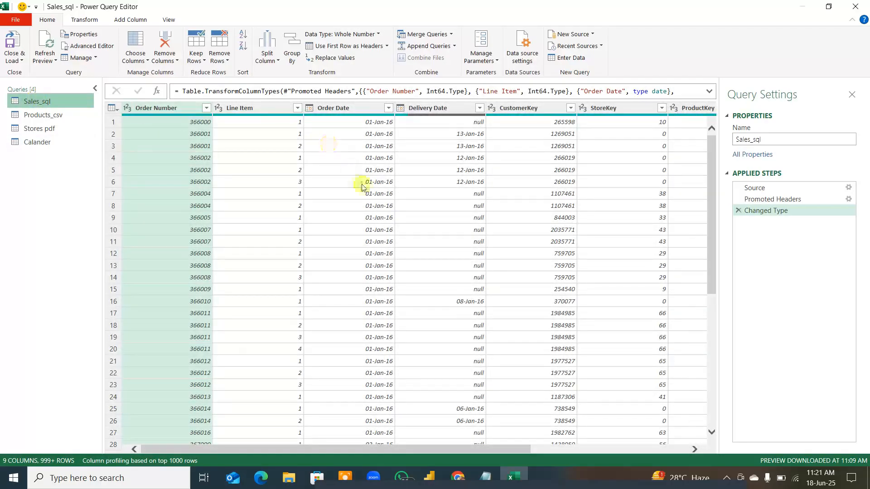
left_click_drag(481, 448, 278, 437)
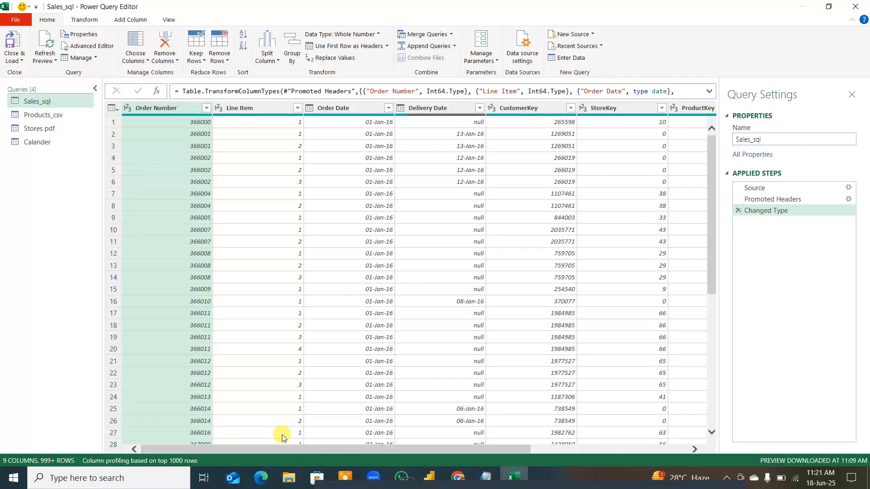
key("ctrl+alt+d")
mouse_move(232, 165)
left_mouse_down()
mouse_move(252, 265)
mouse_move(234, 163)
mouse_move(339, 218)
mouse_move(259, 252)
left_mouse_up()
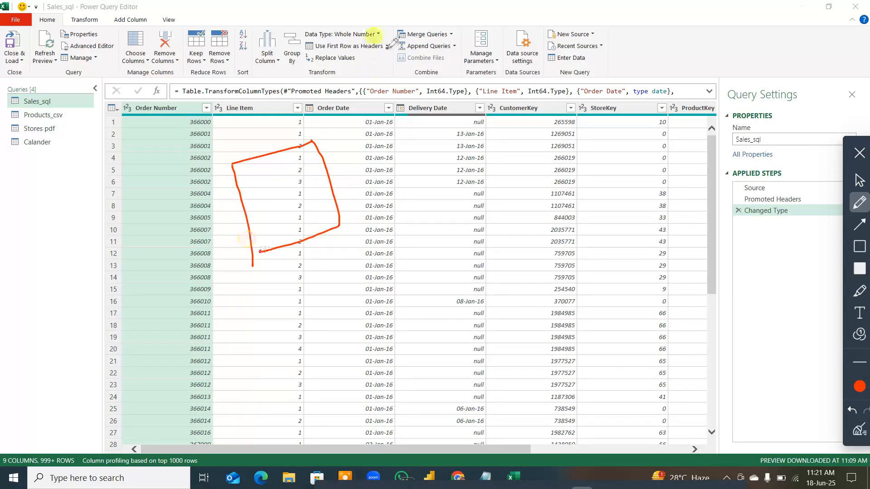
mouse_move(388, 47)
left_mouse_down()
mouse_move(411, 130)
mouse_move(453, 10)
mouse_move(496, 108)
mouse_move(429, 128)
left_mouse_up()
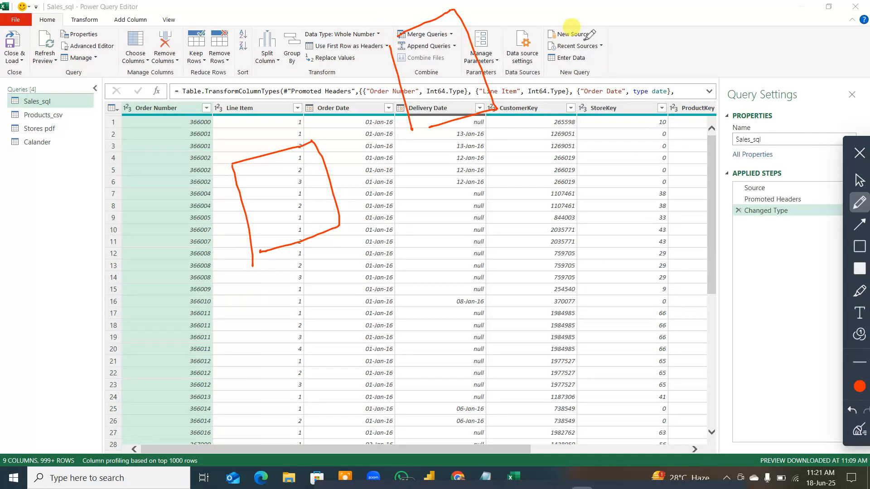
mouse_move(584, 39)
left_mouse_down()
mouse_move(636, 164)
mouse_move(708, 177)
mouse_move(648, 175)
left_mouse_up()
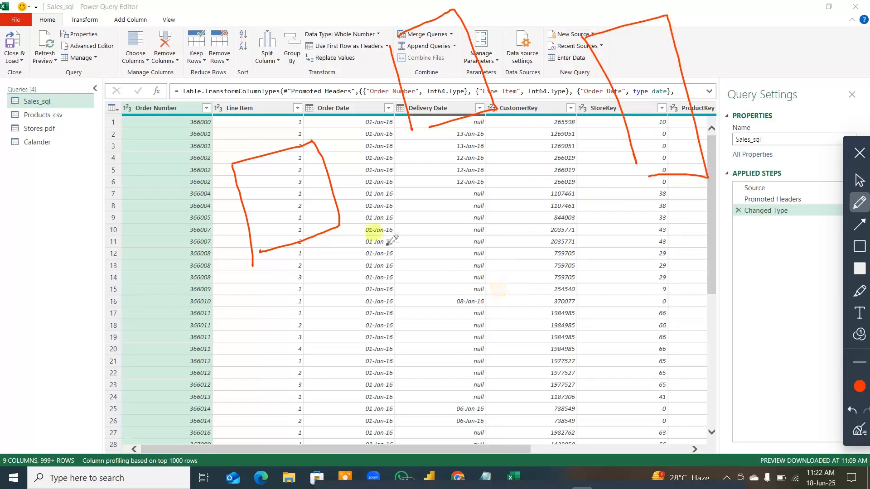
left_click_drag(264, 123, 247, 151)
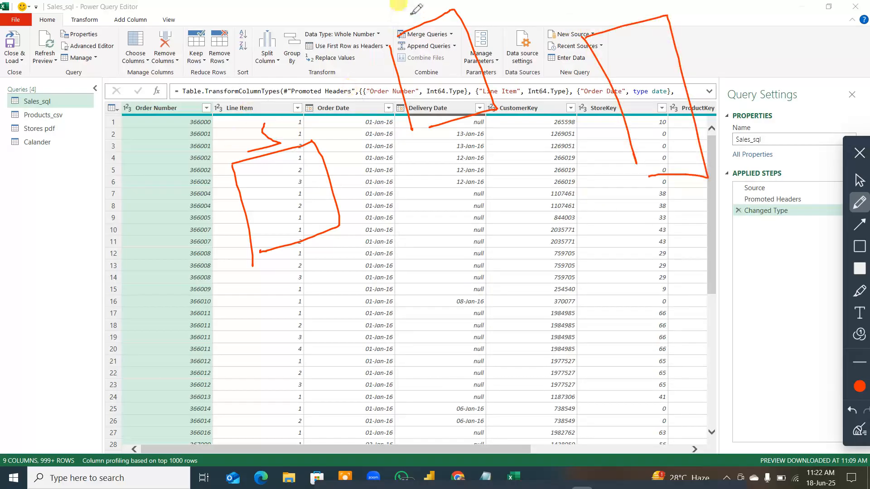
left_click_drag(413, 9, 415, 21)
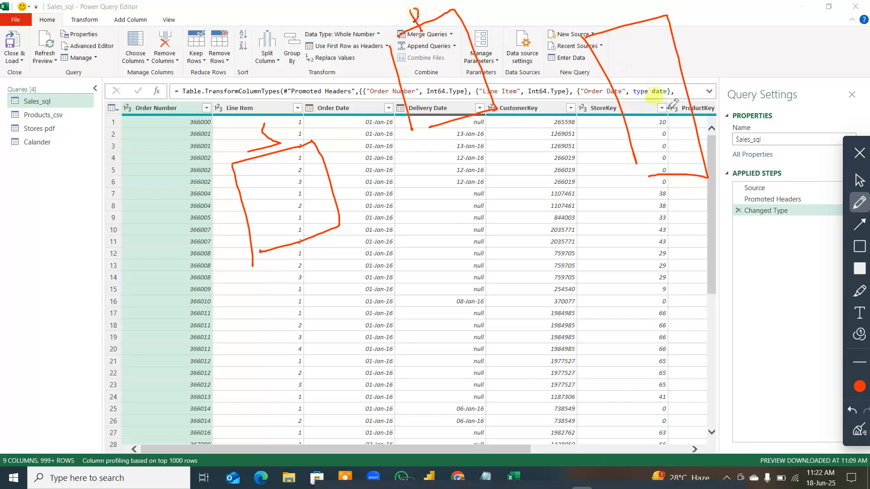
left_click_drag(643, 76, 639, 93)
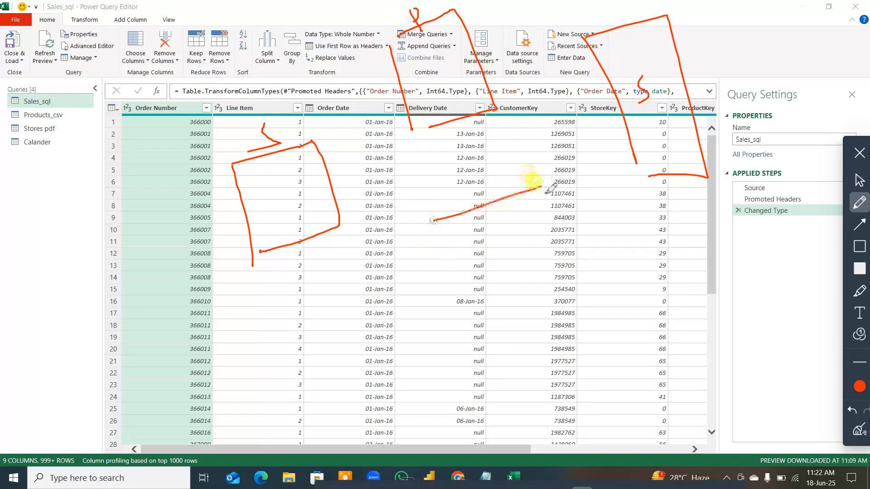
left_click_drag(551, 188, 441, 297)
left_click_drag(416, 228, 461, 306)
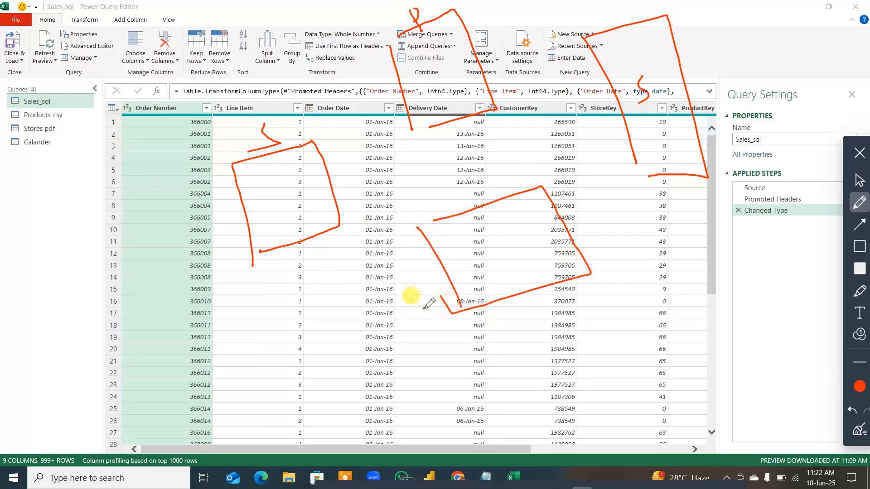
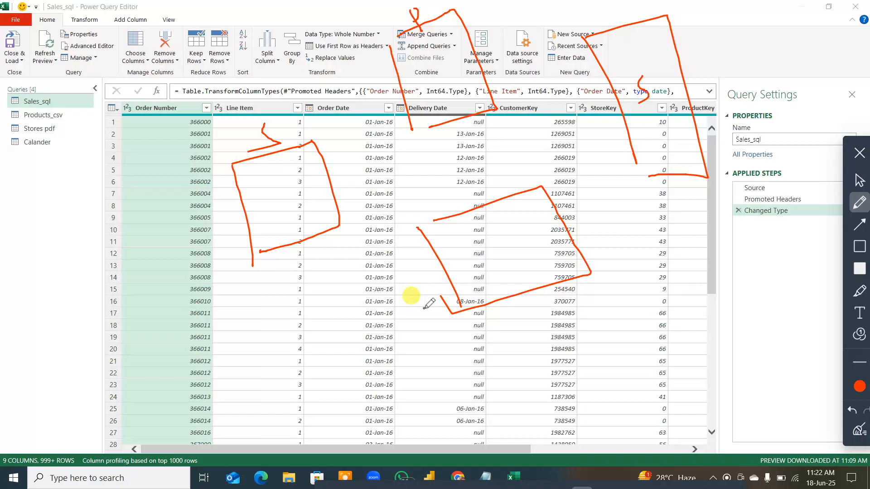
Annotate the sales preview, circling the table and underlining the CustomerKey and StoreKey rows
mouse_move(316, 181)
left_mouse_down()
mouse_move(416, 73)
mouse_move(491, 80)
left_mouse_up()
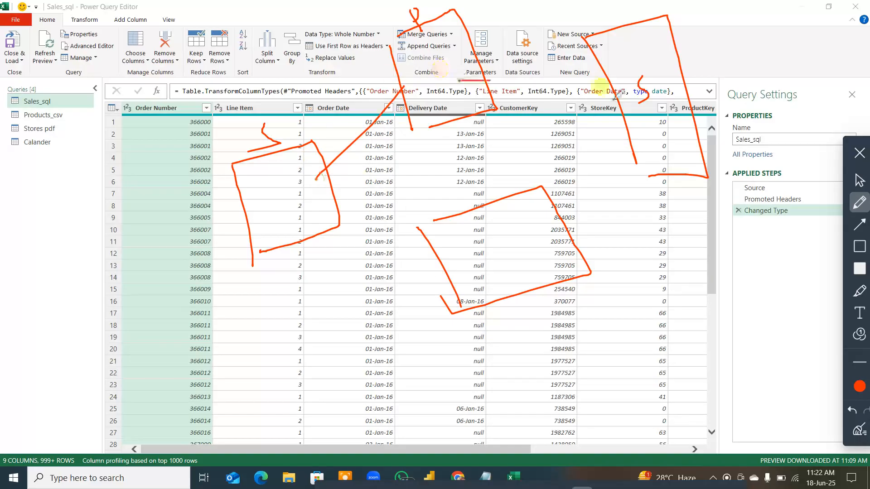
left_click_drag(616, 93, 426, 82)
left_click_drag(458, 128, 500, 215)
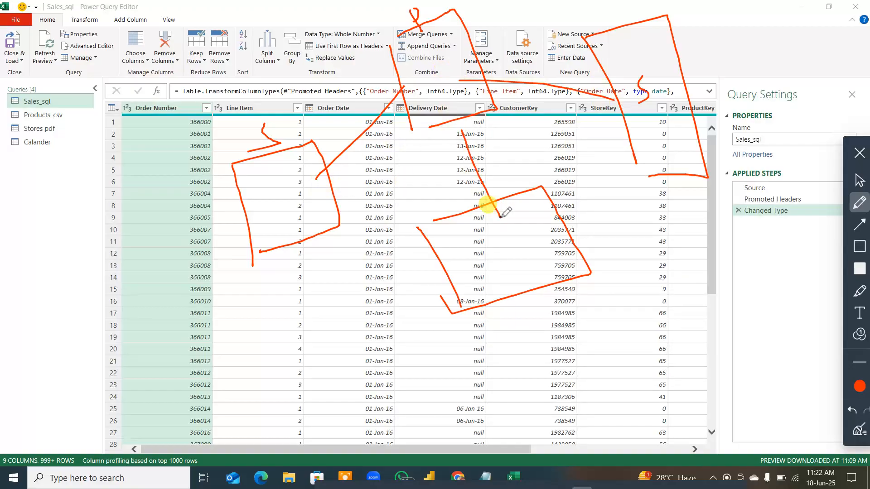
mouse_move(321, 1)
left_mouse_down()
mouse_move(145, 282)
mouse_move(476, 421)
mouse_move(697, 36)
left_mouse_up()
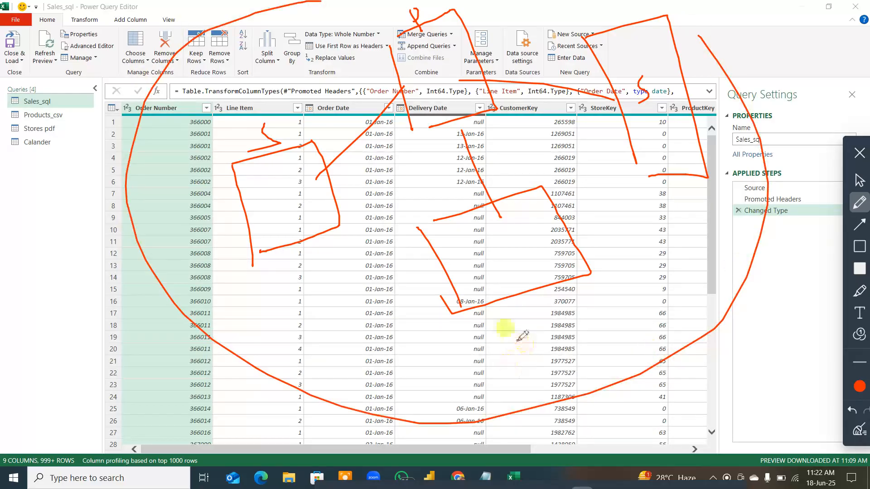
mouse_move(643, 306)
left_mouse_down()
mouse_move(519, 342)
mouse_move(618, 334)
left_mouse_up()
left_click_drag(533, 359, 594, 344)
left_click_drag(555, 376, 621, 363)
left_click_drag(571, 398, 632, 385)
left_click_drag(592, 414, 662, 393)
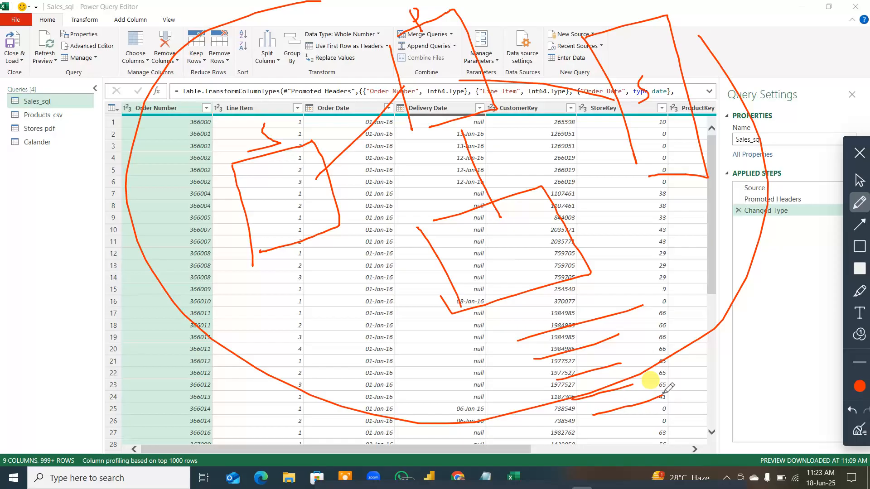
Clear the annotations and load Calander into the Data Model as a connection only
left_click(860, 429)
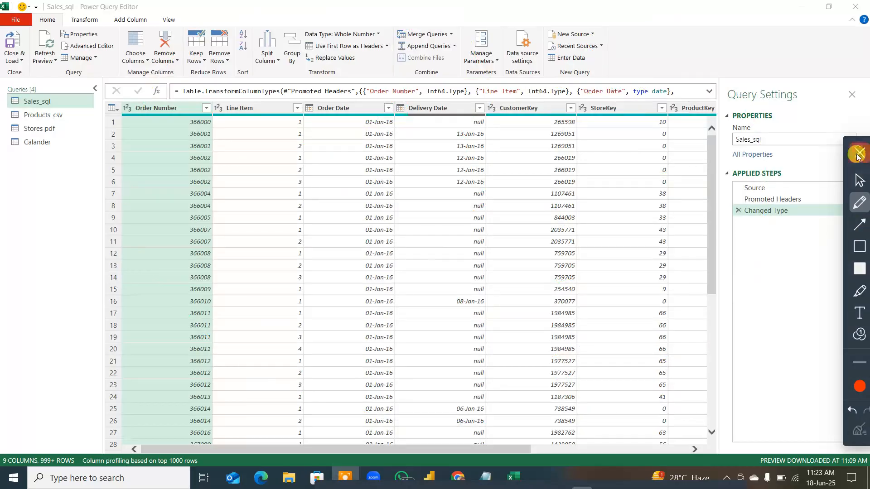
left_click(857, 155)
left_click(39, 141)
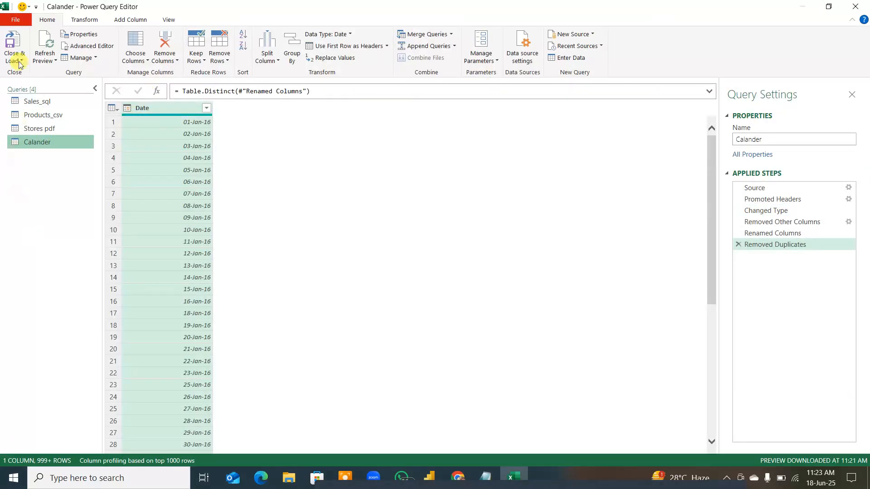
left_click(18, 23)
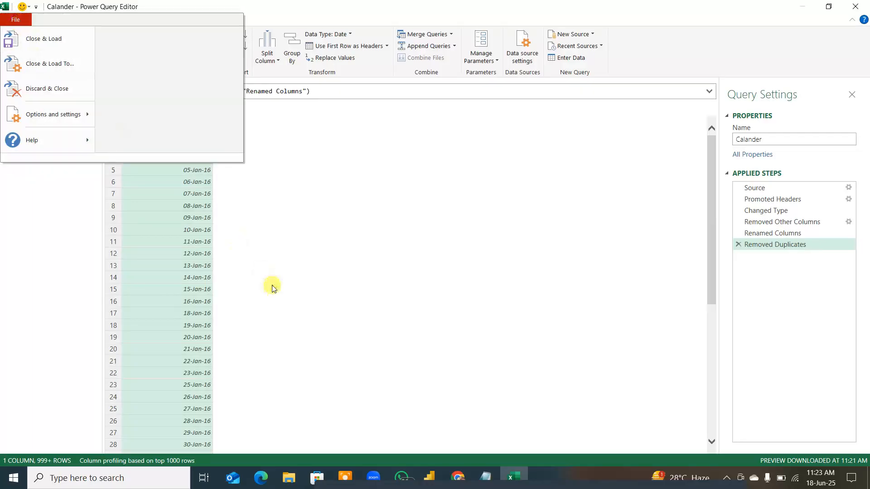
left_click(63, 64)
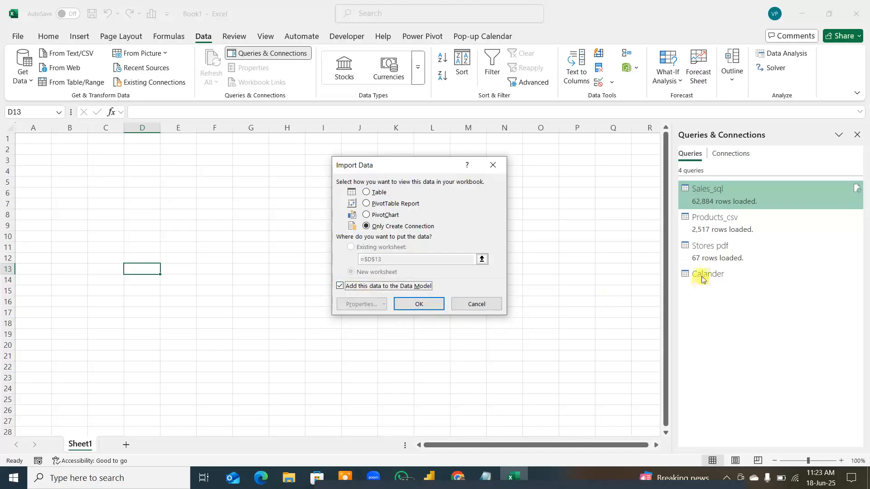
left_click(409, 302)
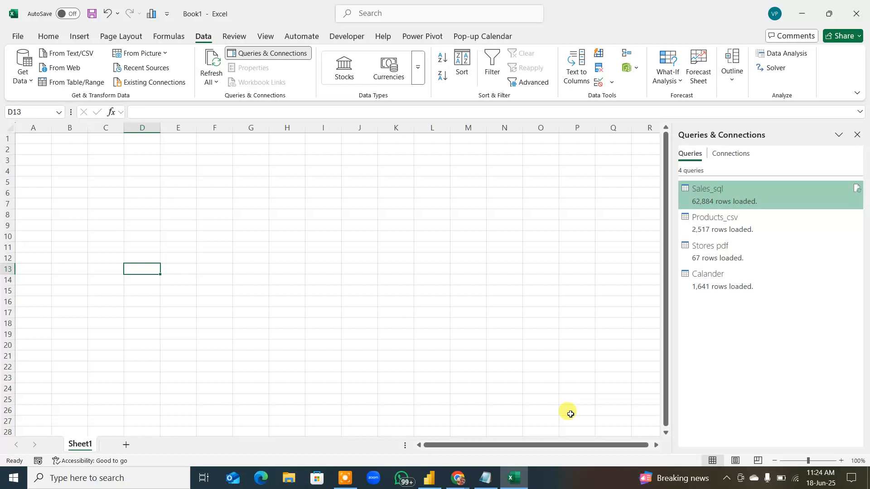
key("ctrl+shift+d")
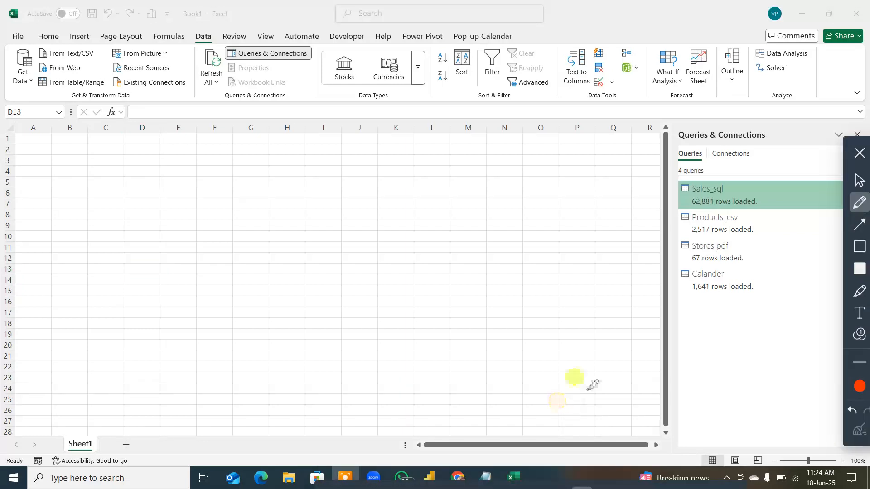
mouse_move(677, 186)
left_mouse_down()
mouse_move(652, 195)
mouse_move(656, 211)
mouse_move(676, 219)
mouse_move(670, 245)
mouse_move(647, 259)
mouse_move(670, 281)
left_mouse_up()
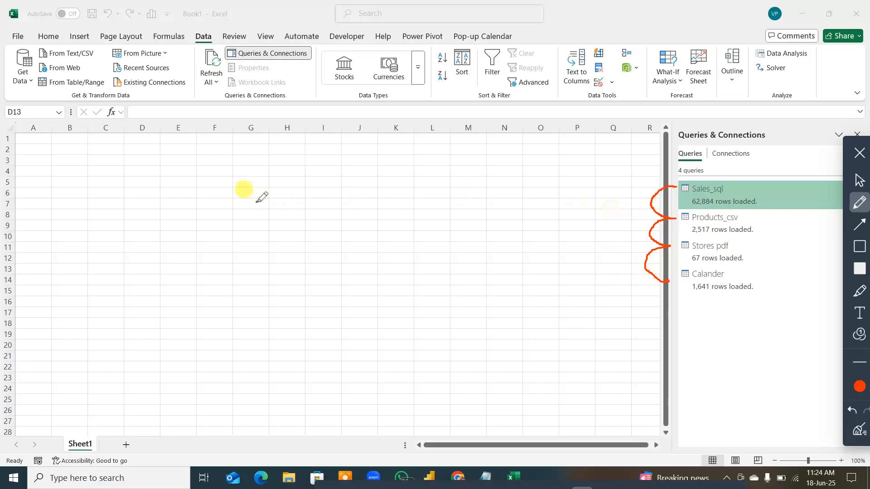
mouse_move(114, 167)
left_mouse_down()
mouse_move(115, 280)
mouse_move(301, 272)
left_mouse_up()
mouse_move(142, 247)
left_mouse_down()
mouse_move(221, 223)
mouse_move(259, 144)
left_mouse_up()
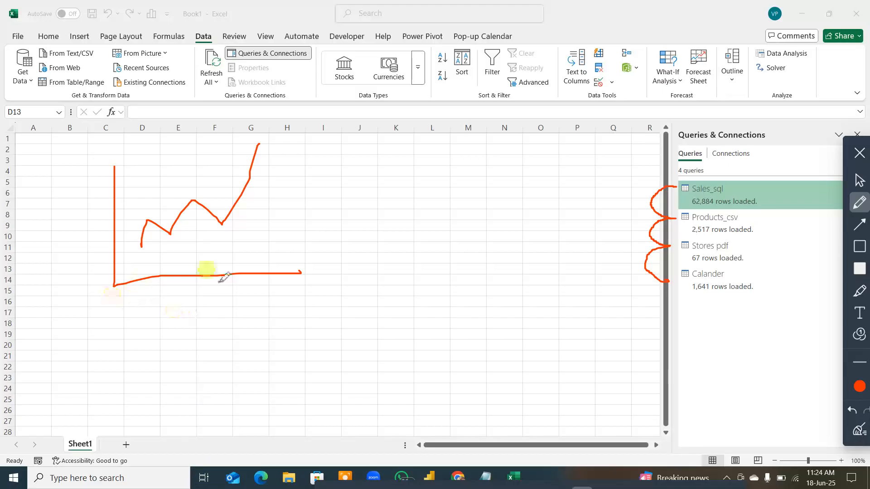
left_click_drag(347, 140, 348, 173)
mouse_move(352, 204)
left_mouse_down()
mouse_move(354, 257)
mouse_move(566, 261)
left_mouse_up()
mouse_move(379, 153)
left_mouse_down()
mouse_move(502, 148)
mouse_move(506, 164)
mouse_move(387, 176)
mouse_move(449, 172)
mouse_move(467, 188)
mouse_move(380, 212)
left_mouse_up()
mouse_move(447, 205)
left_mouse_down()
mouse_move(456, 226)
mouse_move(380, 245)
left_mouse_up()
mouse_move(181, 308)
left_mouse_down()
mouse_move(181, 399)
mouse_move(245, 419)
mouse_move(301, 356)
left_mouse_up()
mouse_move(304, 323)
left_mouse_down()
mouse_move(252, 295)
mouse_move(218, 297)
mouse_move(200, 320)
mouse_move(223, 358)
mouse_move(225, 397)
left_mouse_up()
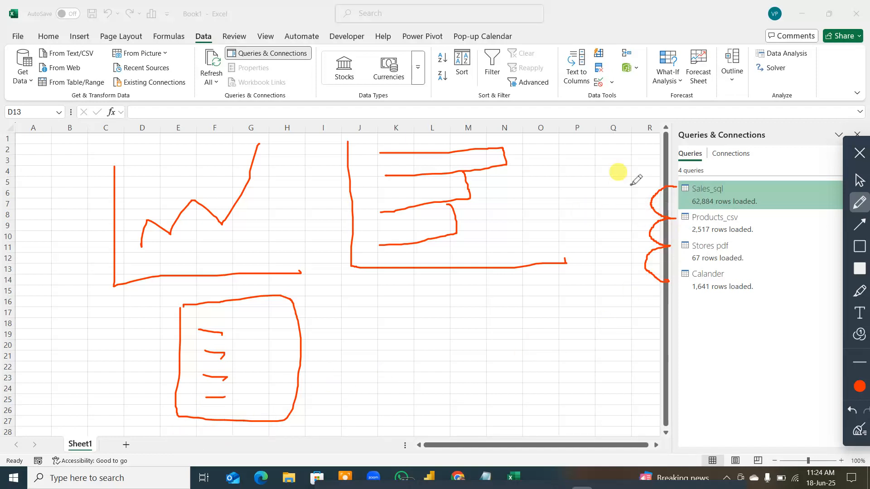
mouse_move(630, 184)
left_mouse_down()
mouse_move(616, 285)
mouse_move(644, 287)
mouse_move(647, 181)
left_mouse_up()
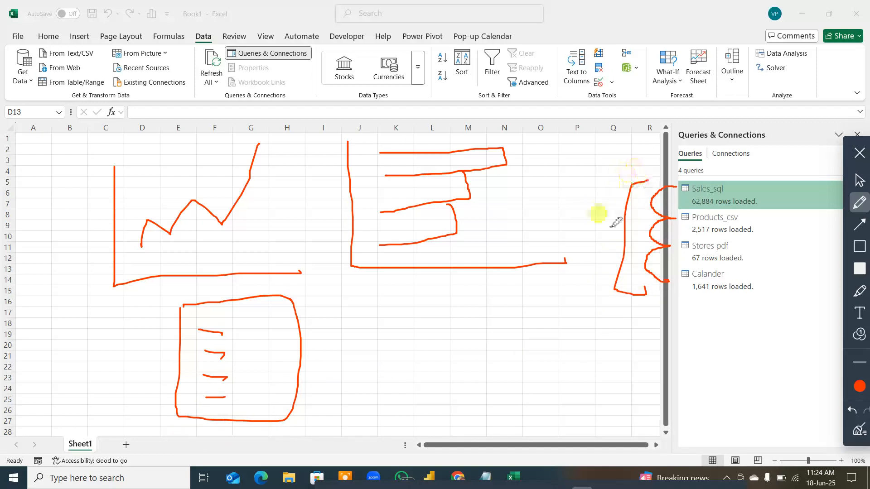
left_click_drag(619, 231, 531, 211)
left_click_drag(609, 238, 472, 303)
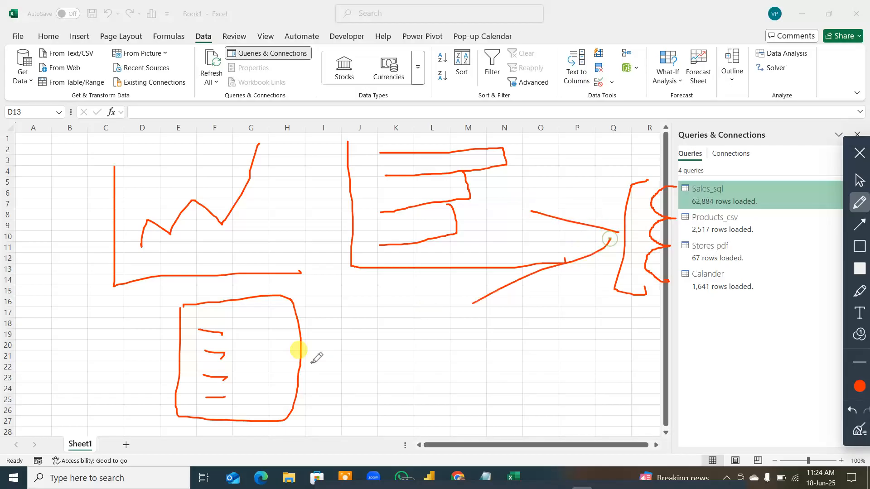
left_click_drag(257, 377, 473, 303)
left_click_drag(557, 271, 267, 212)
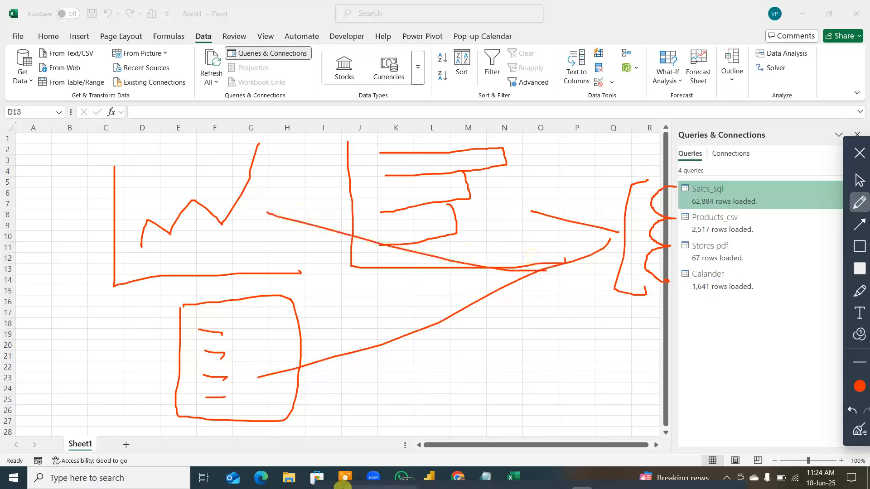
left_click_drag(260, 349, 287, 344)
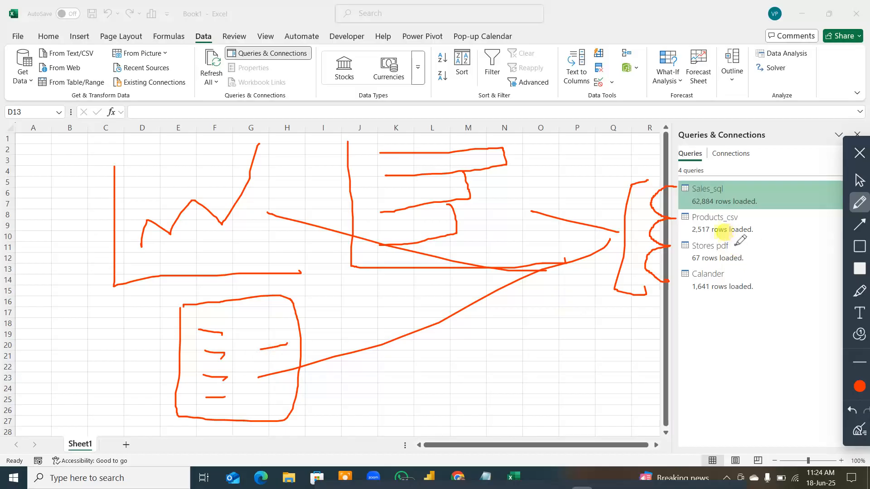
left_click_drag(735, 245, 747, 236)
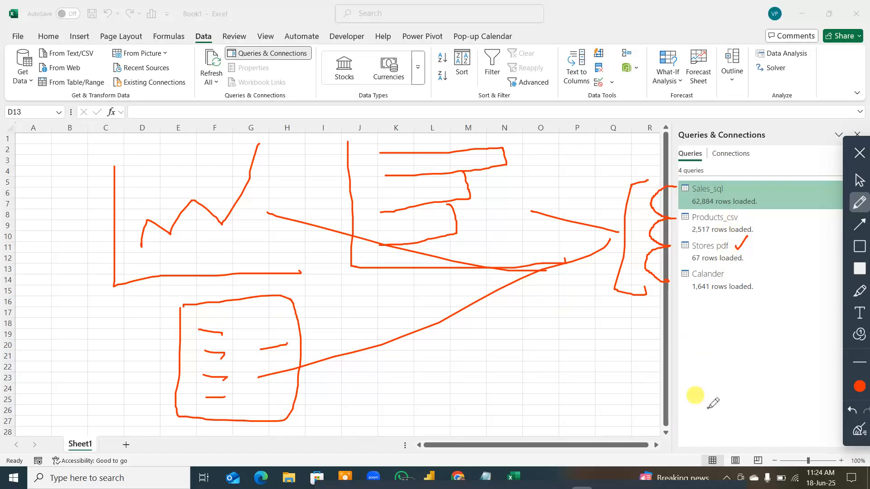
mouse_move(499, 180)
left_mouse_down()
mouse_move(512, 184)
mouse_move(520, 155)
left_mouse_up()
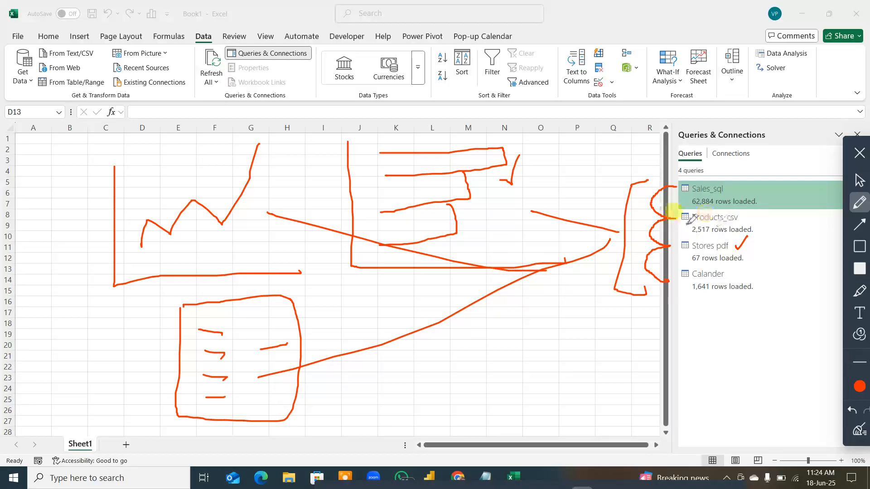
left_click_drag(687, 224, 738, 219)
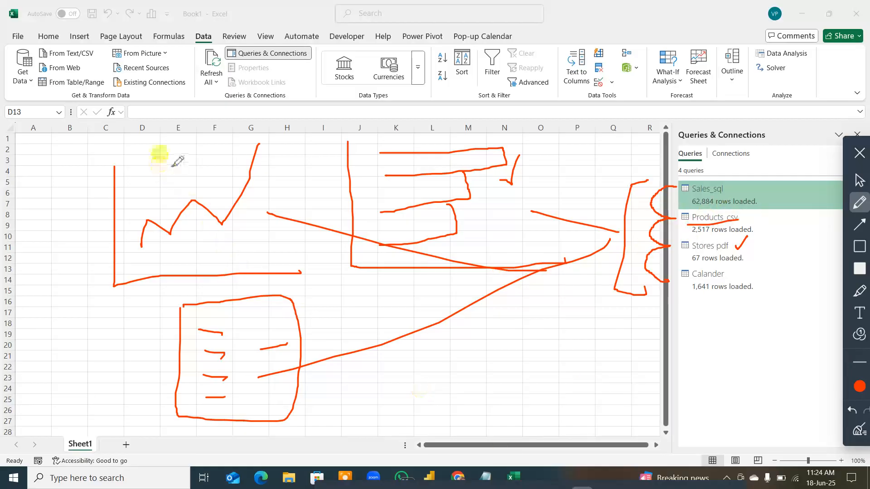
mouse_move(173, 166)
left_mouse_down()
mouse_move(182, 137)
mouse_move(171, 151)
mouse_move(188, 171)
mouse_move(198, 167)
left_mouse_up()
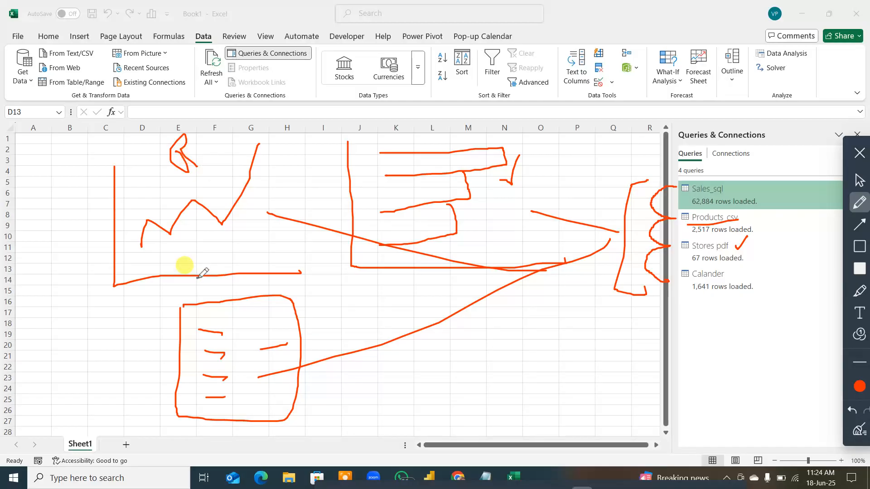
mouse_move(742, 175)
left_mouse_down()
mouse_move(680, 188)
mouse_move(730, 199)
mouse_move(736, 213)
mouse_move(700, 212)
mouse_move(670, 225)
mouse_move(743, 217)
left_mouse_up()
mouse_move(677, 187)
left_mouse_down()
mouse_move(661, 203)
mouse_move(676, 236)
left_mouse_up()
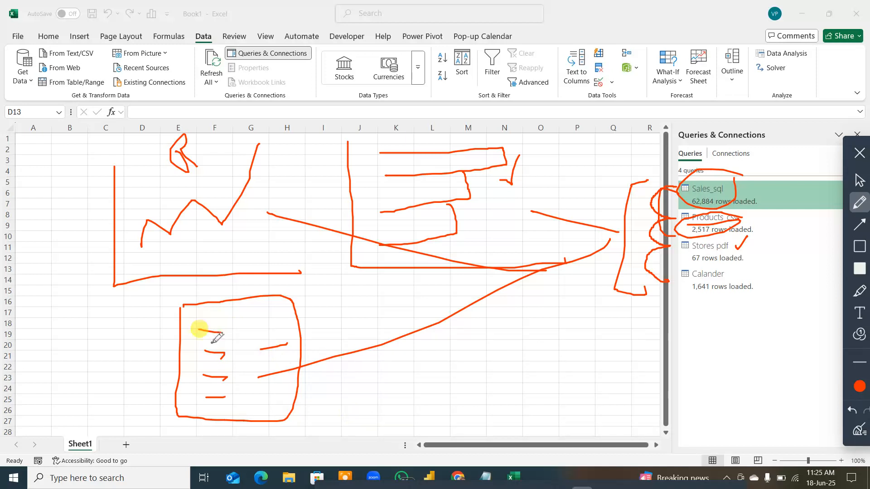
mouse_move(201, 319)
left_mouse_down()
mouse_move(202, 331)
mouse_move(228, 327)
mouse_move(201, 332)
left_mouse_up()
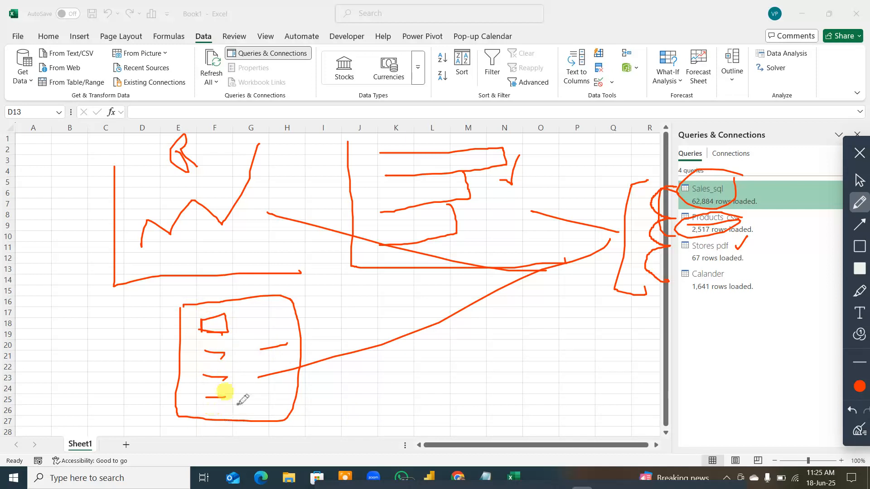
left_click_drag(193, 232, 209, 200)
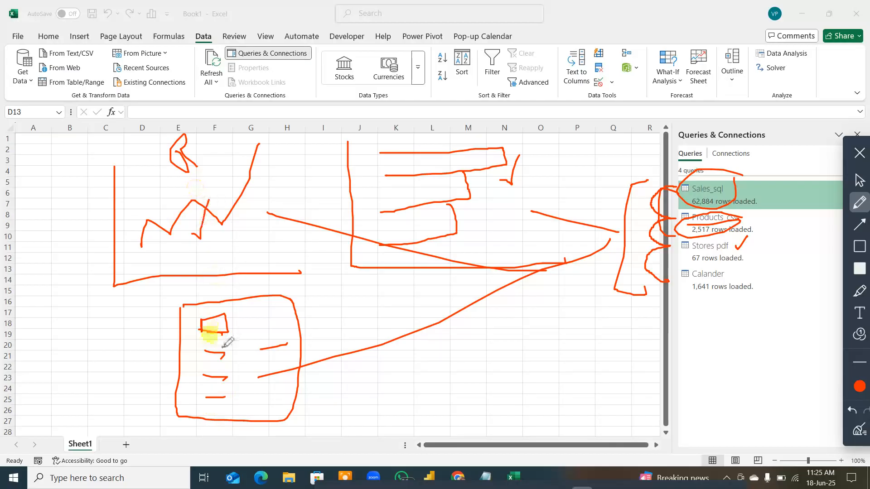
left_click_drag(226, 329, 225, 222)
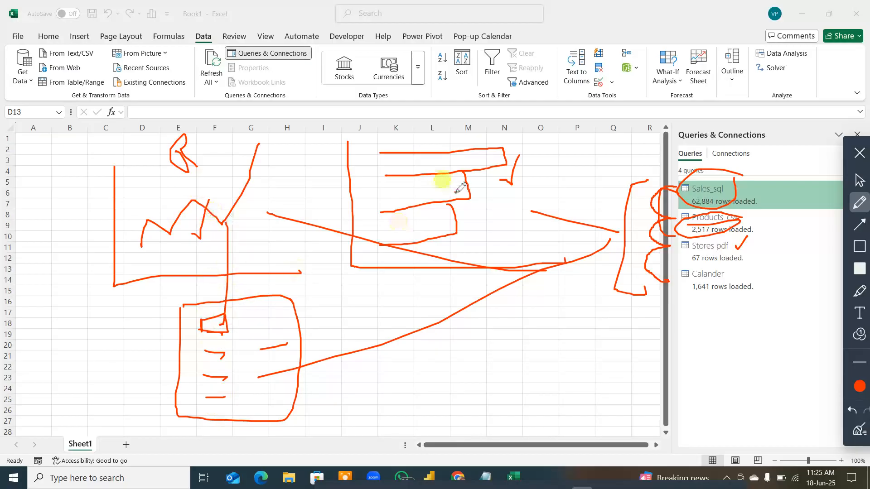
mouse_move(224, 322)
left_mouse_down()
mouse_move(295, 268)
mouse_move(385, 221)
left_mouse_up()
mouse_move(371, 215)
left_mouse_down()
mouse_move(386, 220)
mouse_move(380, 236)
left_mouse_up()
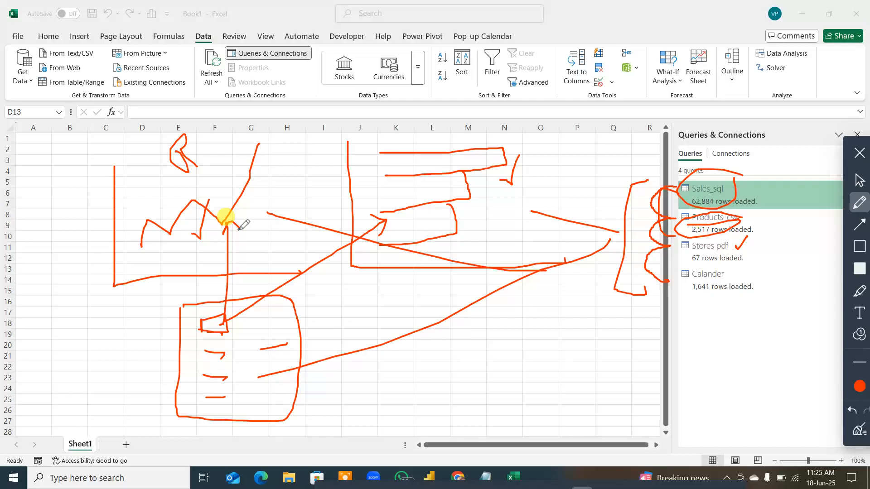
mouse_move(205, 352)
left_mouse_down()
mouse_move(221, 366)
mouse_move(224, 354)
mouse_move(192, 311)
mouse_move(160, 214)
mouse_move(164, 202)
mouse_move(181, 211)
left_mouse_up()
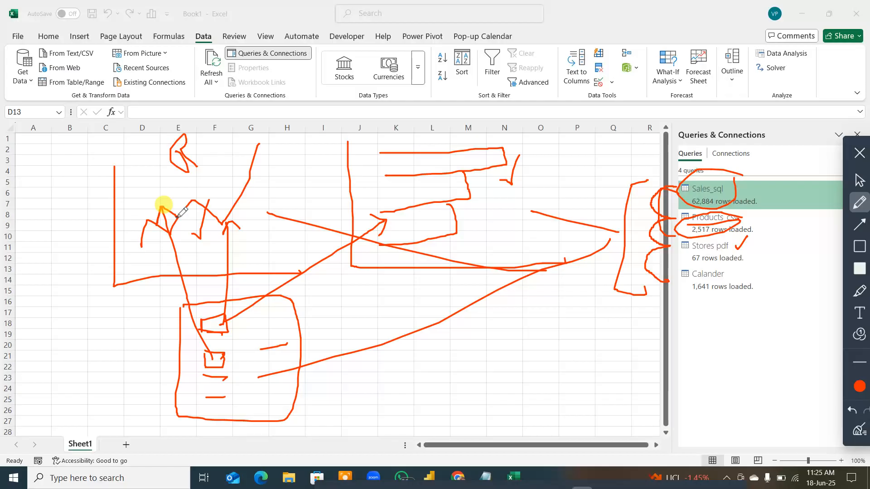
mouse_move(215, 361)
left_mouse_down()
mouse_move(418, 219)
mouse_move(418, 207)
mouse_move(420, 236)
left_mouse_up()
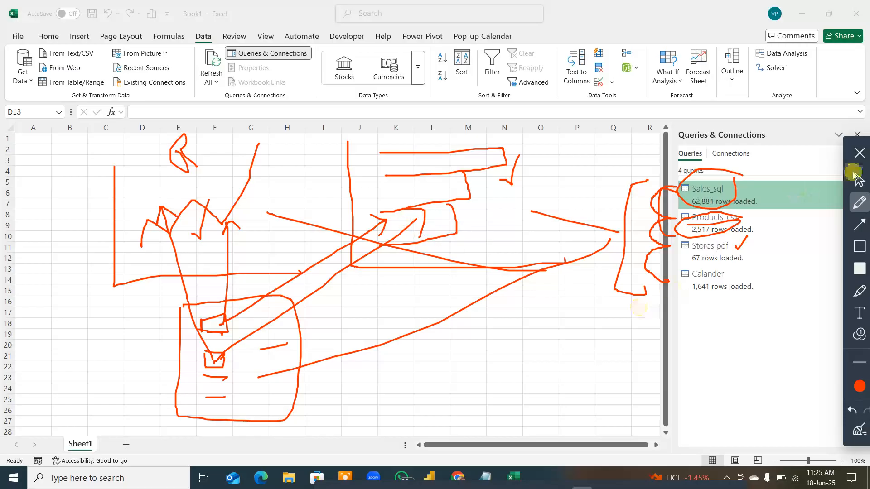
Clear the annotations and open the Calander query from the Queries & Connections list
left_click(858, 429)
left_click(855, 159)
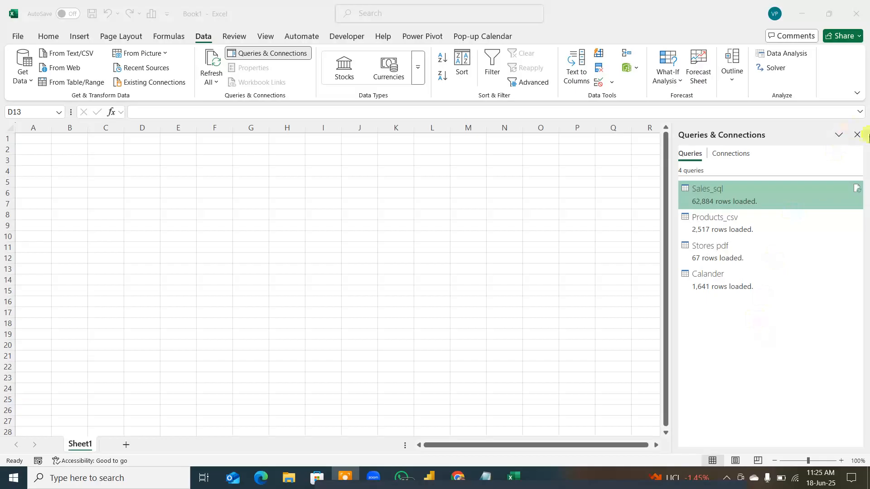
left_click(857, 135)
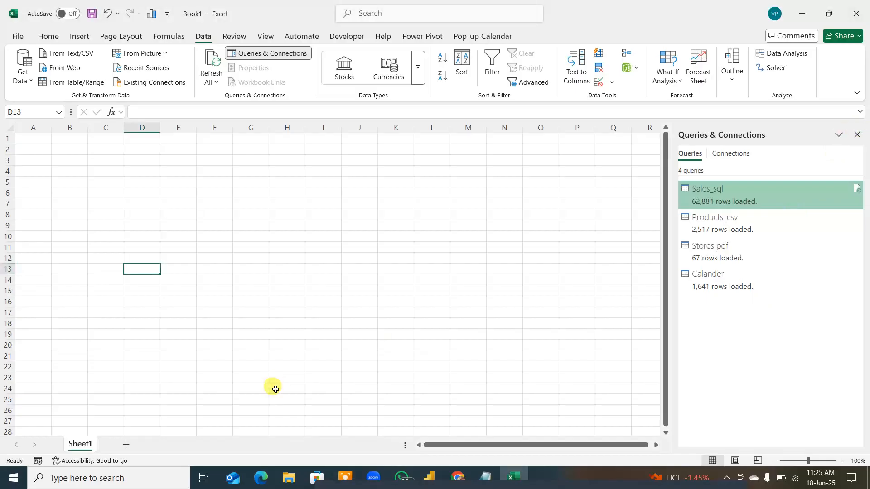
left_click(431, 290)
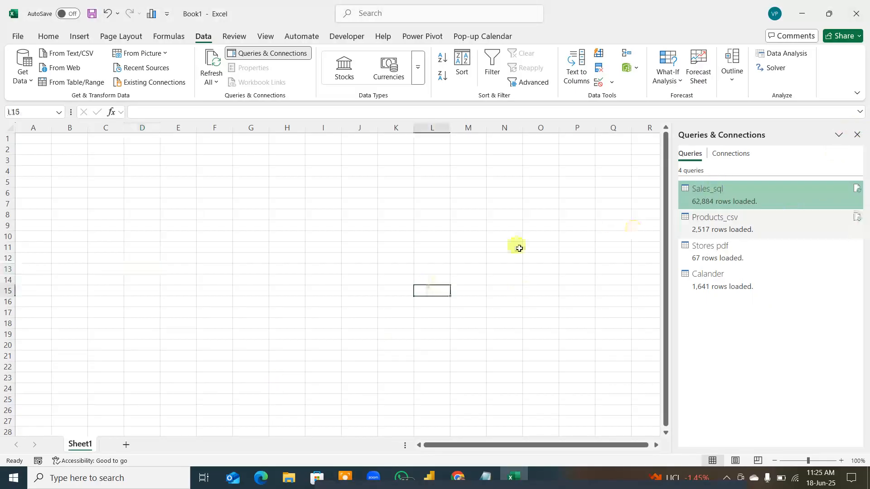
left_click(857, 135)
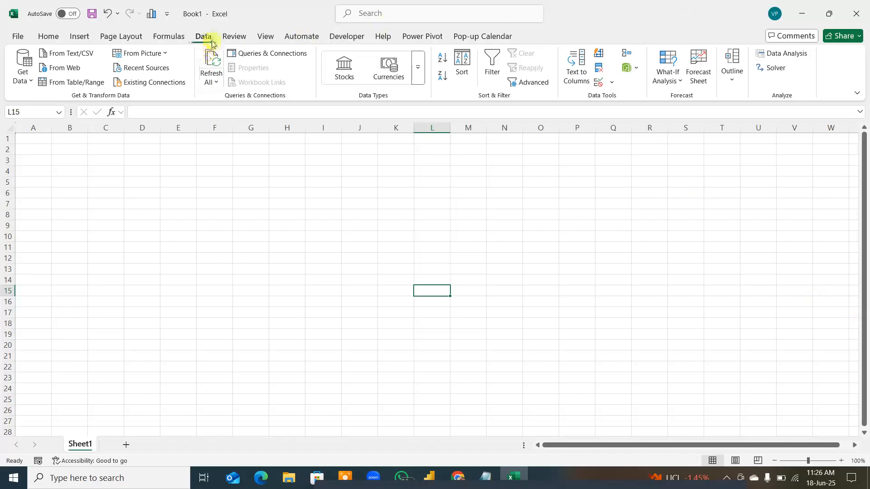
left_click(257, 55)
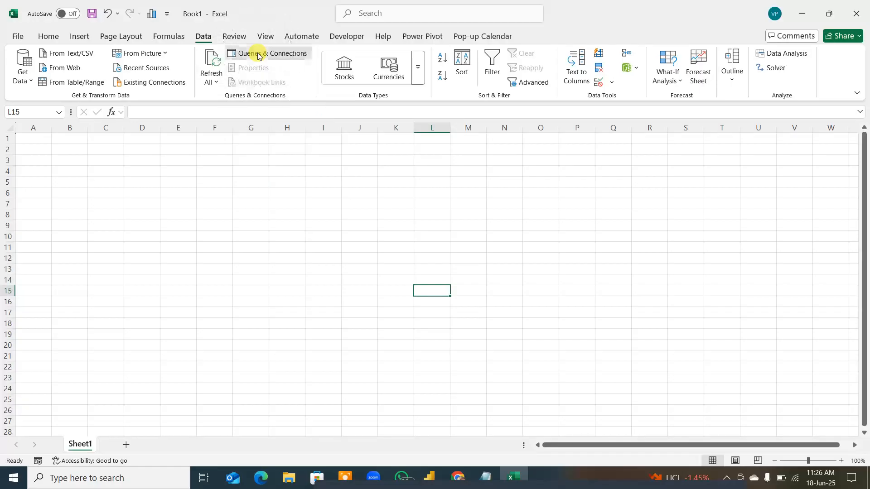
double_click(715, 278)
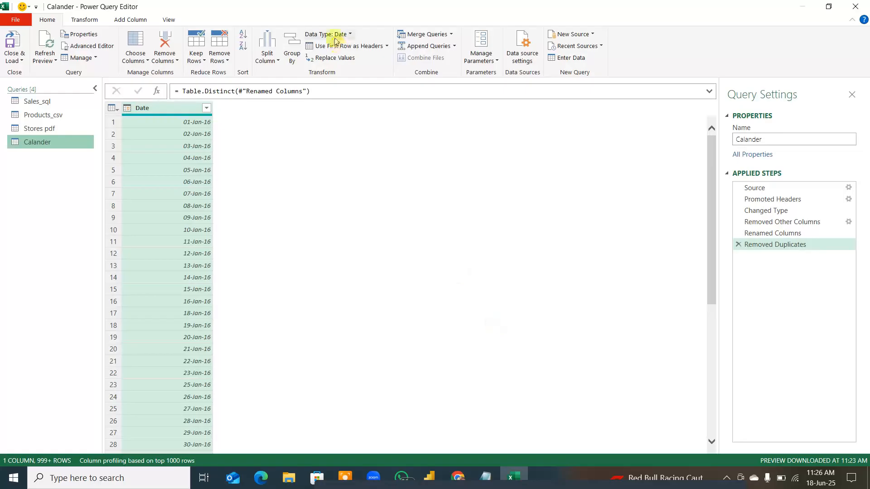
Add Day Name and Start of Week columns derived from Date
left_click(120, 18)
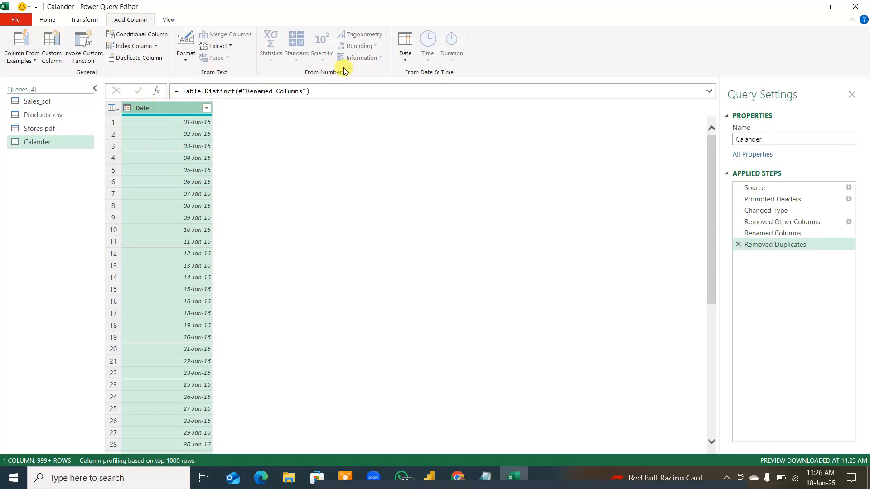
left_click(405, 53)
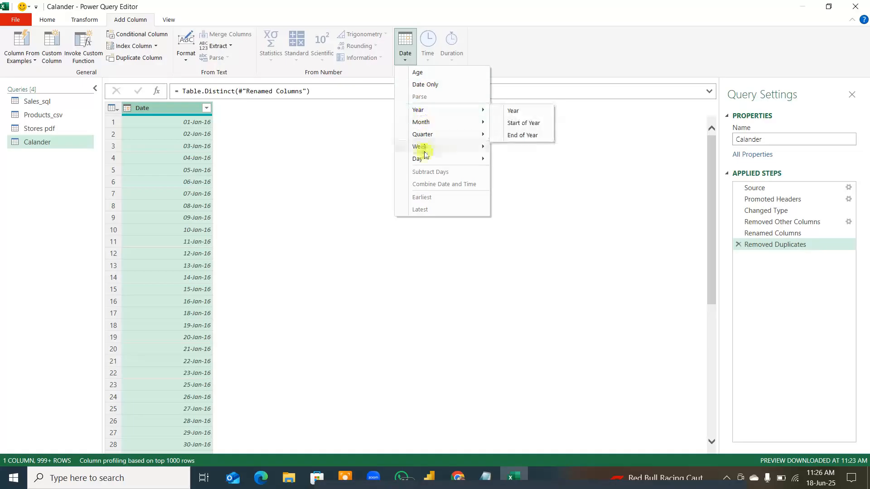
mouse_move(422, 160)
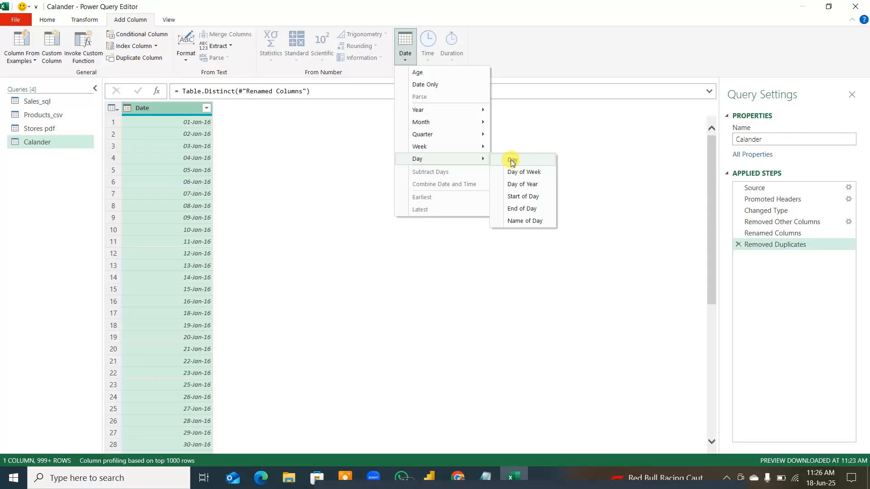
left_click(516, 221)
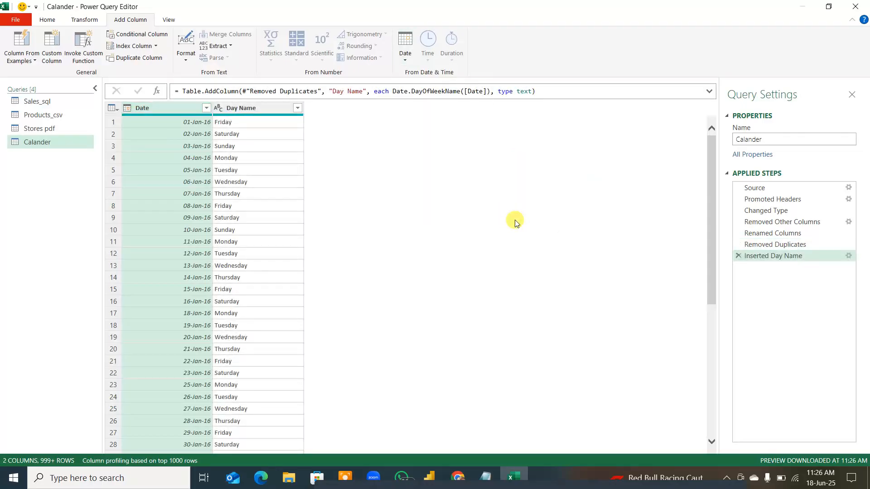
left_click(411, 59)
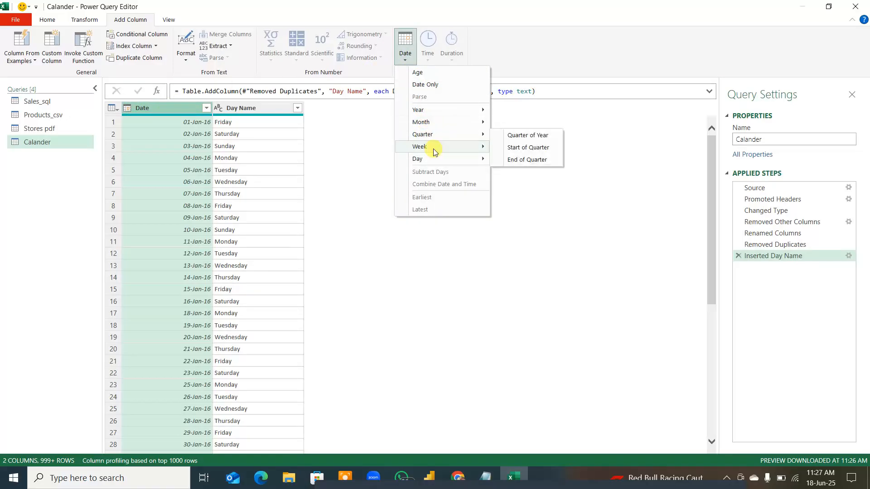
mouse_move(432, 160)
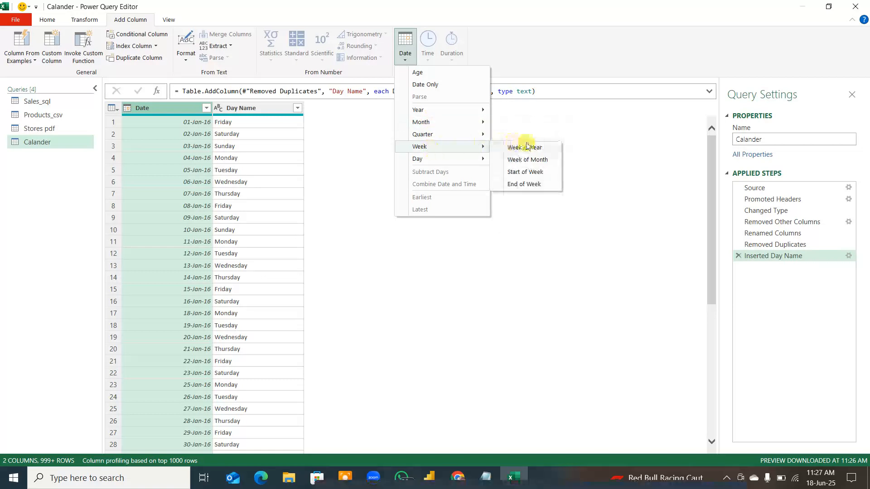
left_click(527, 172)
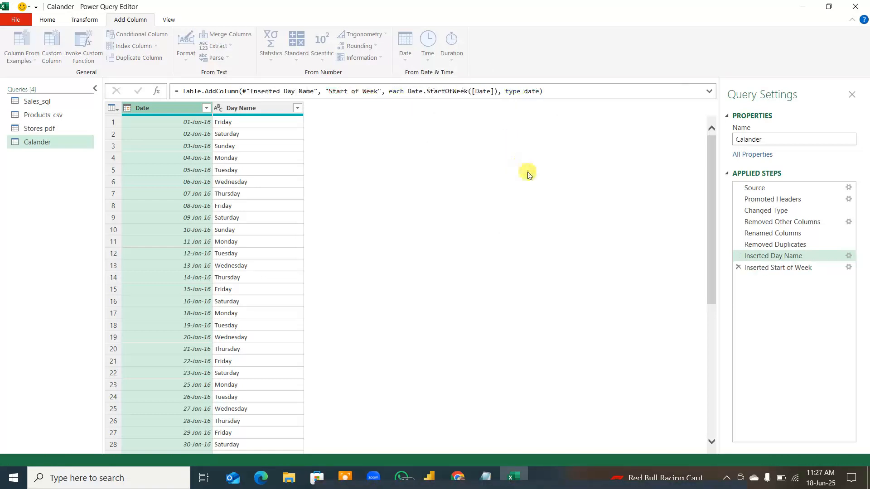
Add Start of Month and Year columns derived from Date
left_click(166, 109)
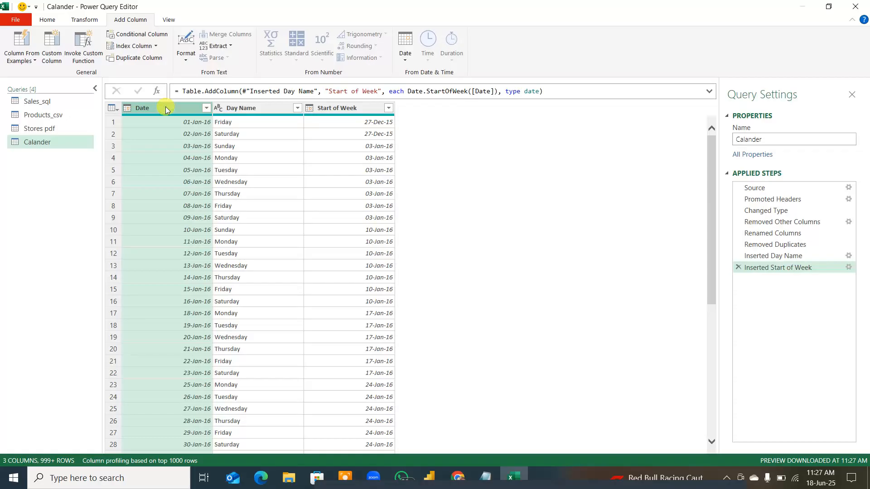
left_click(408, 61)
mouse_move(433, 122)
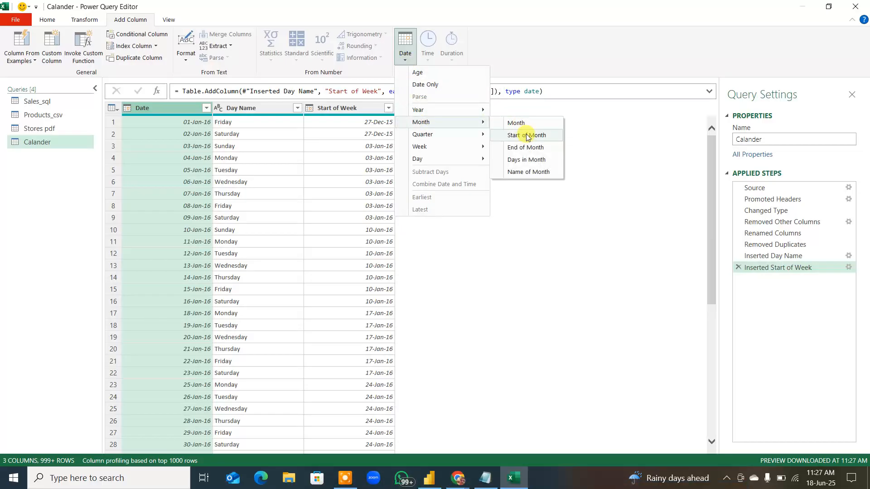
left_click(526, 136)
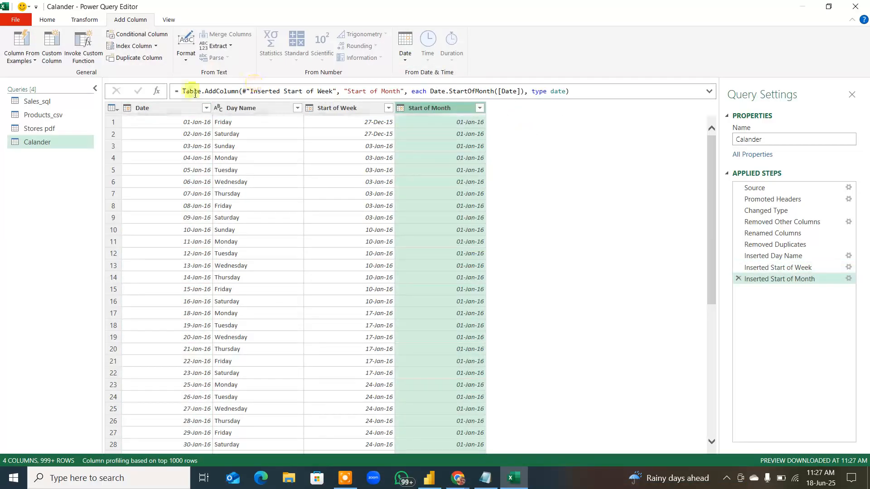
left_click(175, 109)
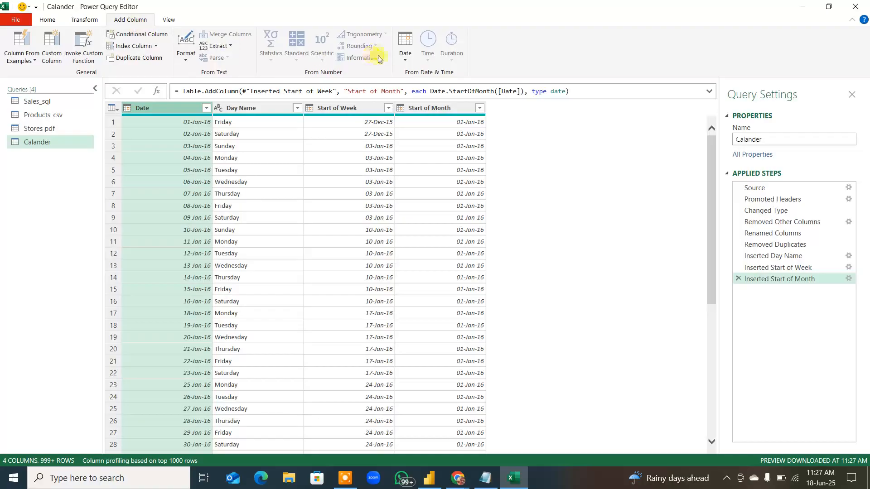
left_click(404, 57)
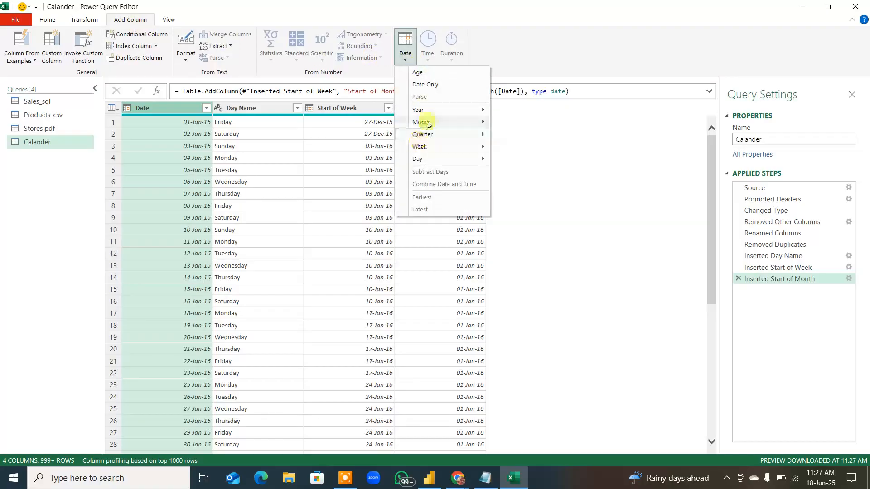
mouse_move(419, 110)
left_click(513, 112)
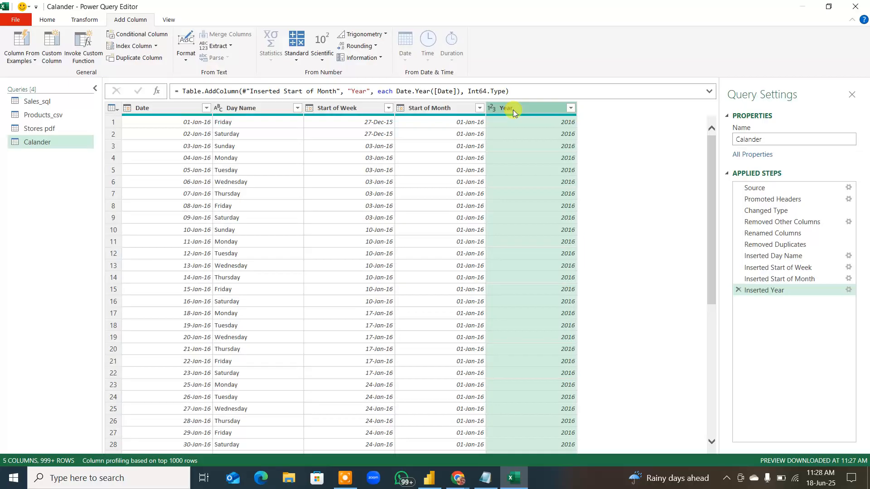
Add a Month Name column from Date, then select the Start of Month column
left_click(172, 109)
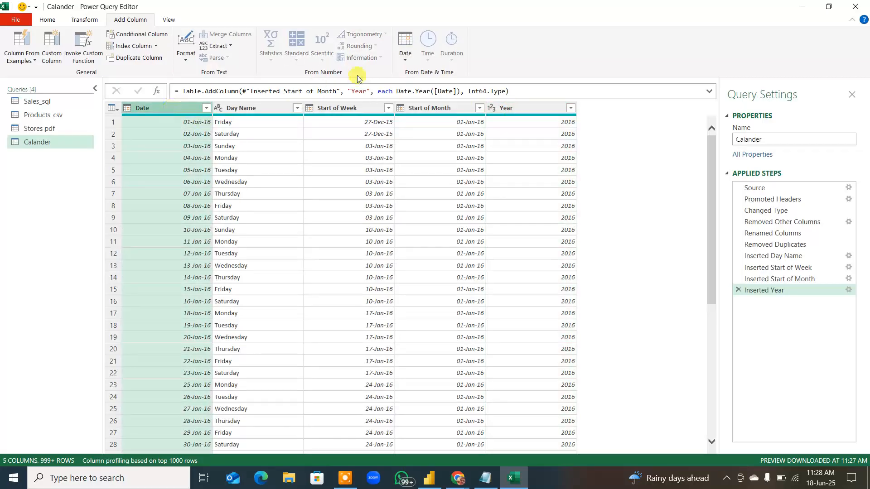
left_click(410, 62)
mouse_move(420, 122)
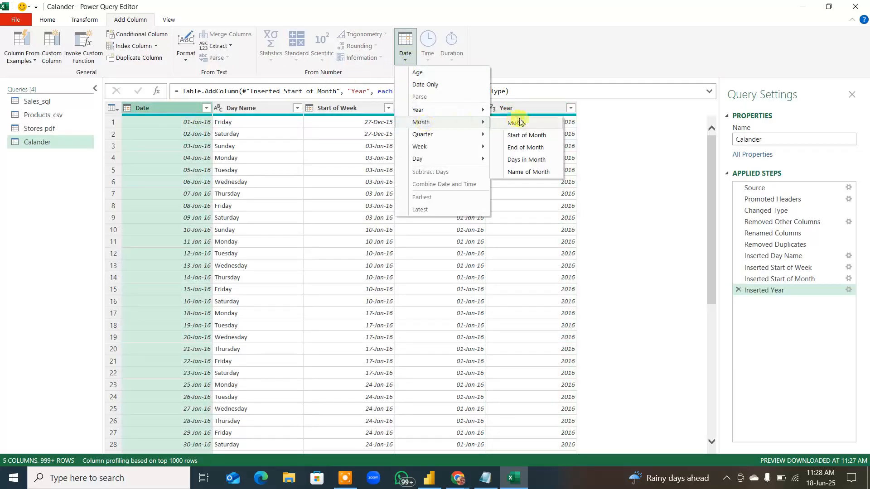
left_click(526, 172)
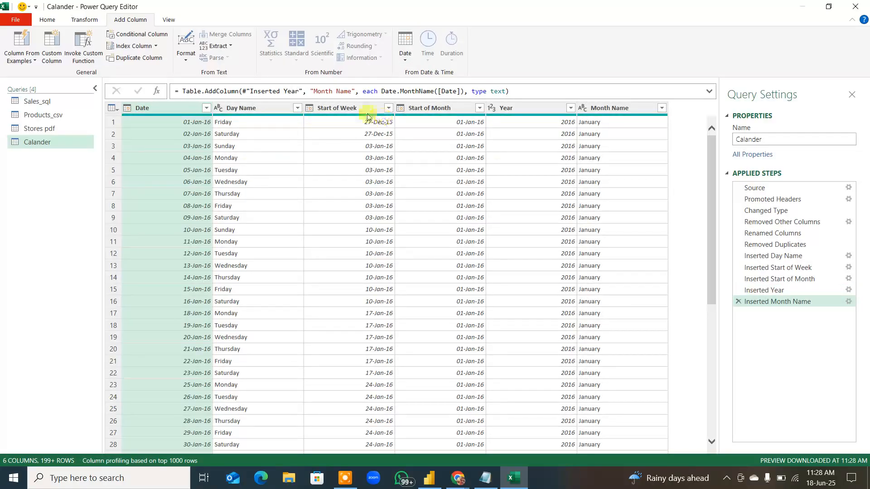
left_click(430, 109)
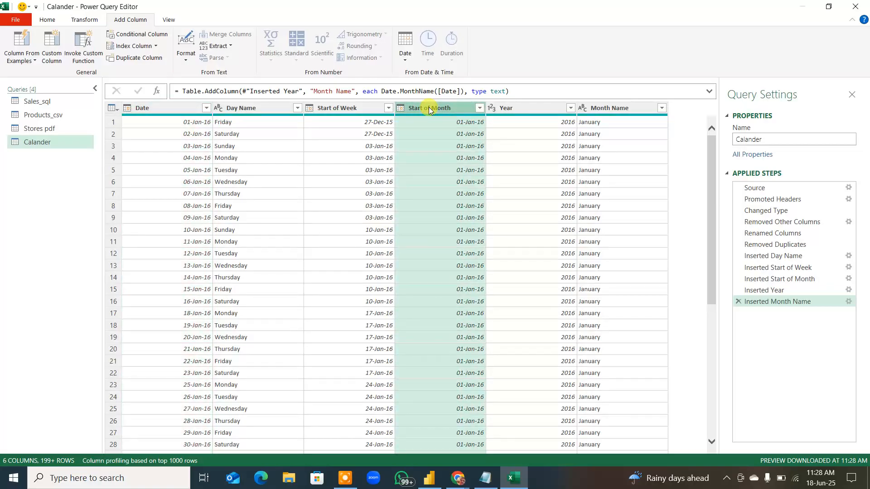
left_click(19, 21)
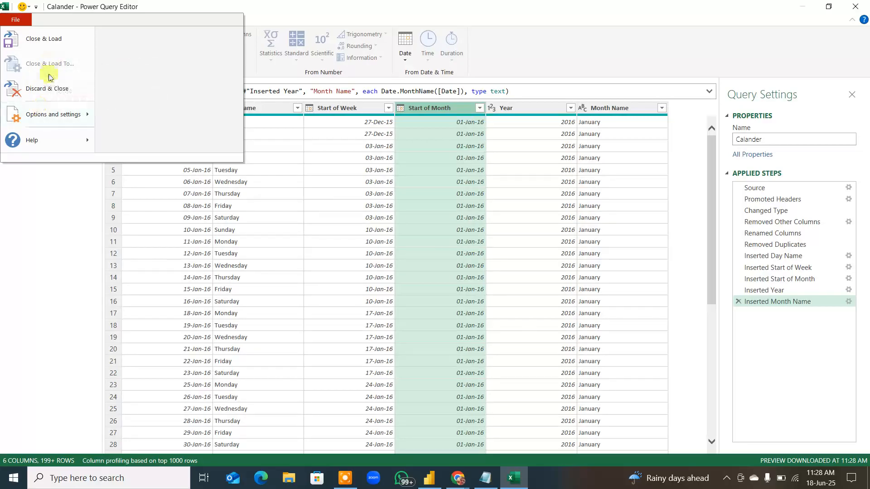
Close & Load the edited Calander query, return to Sheet1, and show the Power Pivot commands
left_click(58, 39)
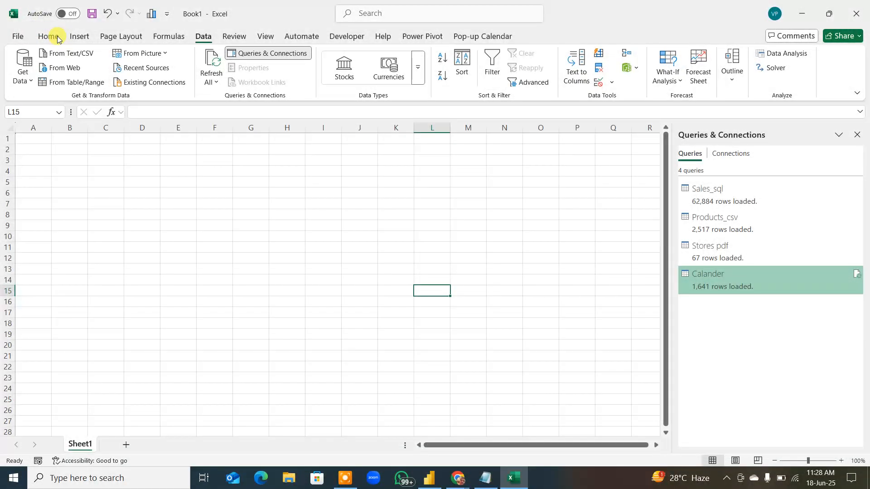
left_click(82, 445)
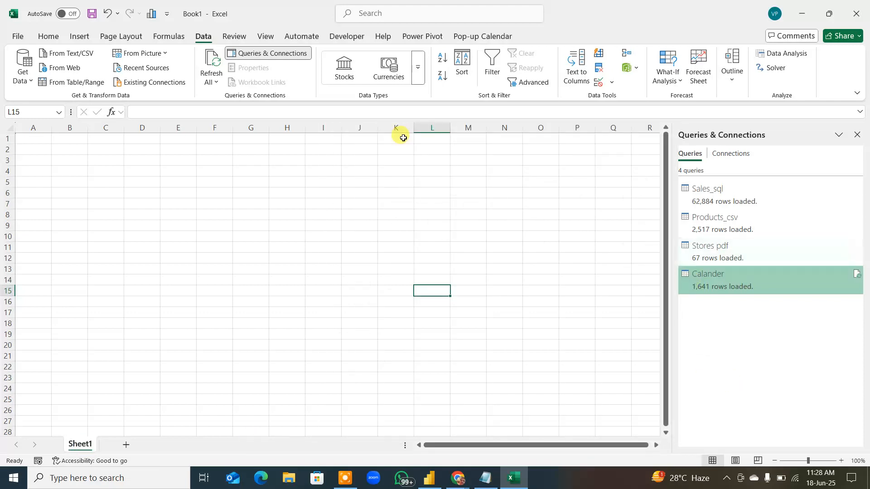
left_click(421, 37)
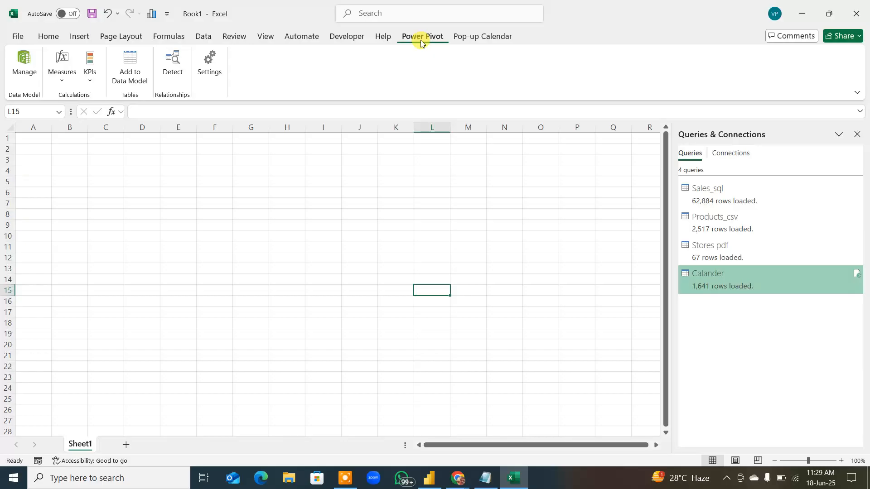
key("F4")
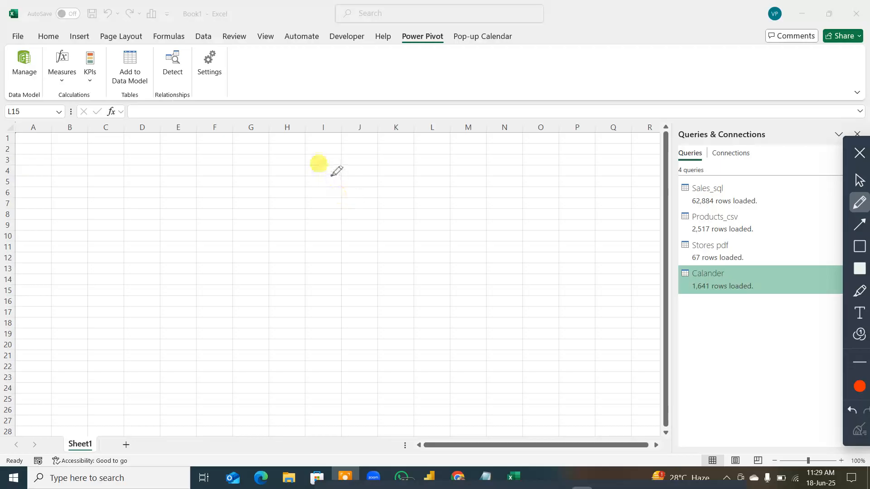
mouse_move(332, 177)
left_mouse_down()
mouse_move(332, 239)
mouse_move(396, 227)
mouse_move(333, 177)
left_mouse_up()
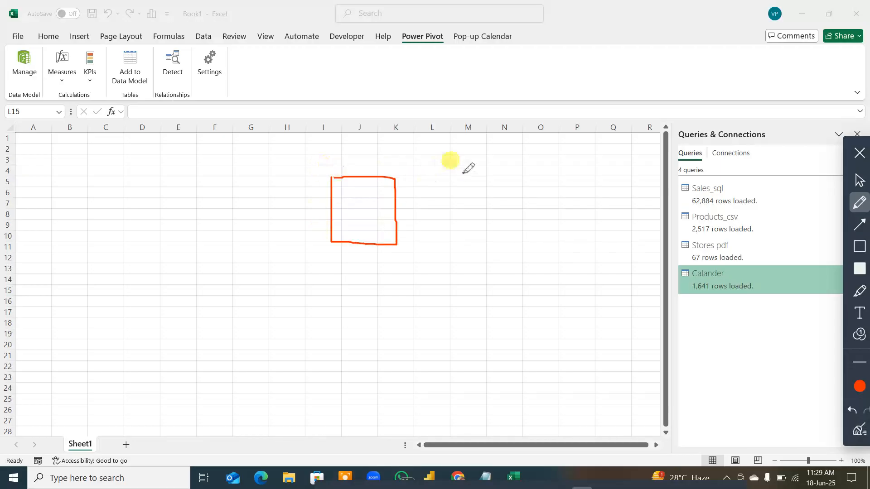
mouse_move(481, 160)
left_mouse_down()
mouse_move(528, 236)
mouse_move(554, 146)
mouse_move(486, 156)
left_mouse_up()
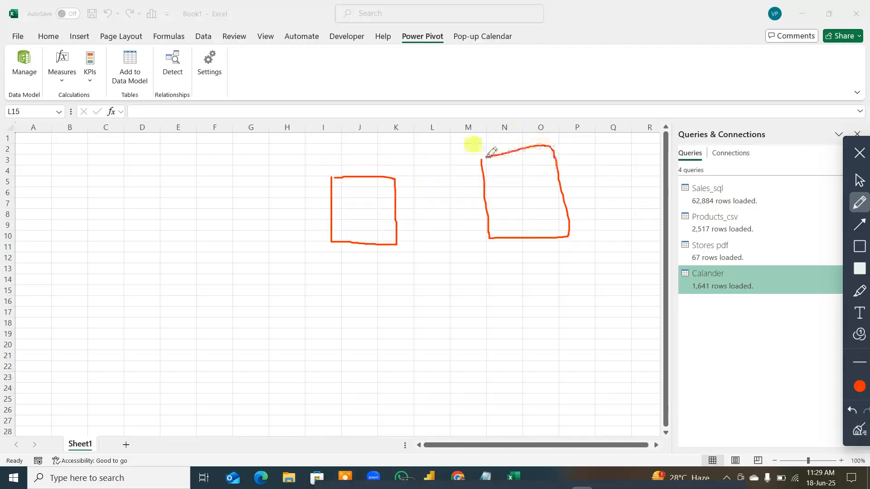
mouse_move(379, 34)
left_mouse_down()
mouse_move(388, 135)
mouse_move(471, 20)
mouse_move(386, 32)
left_mouse_up()
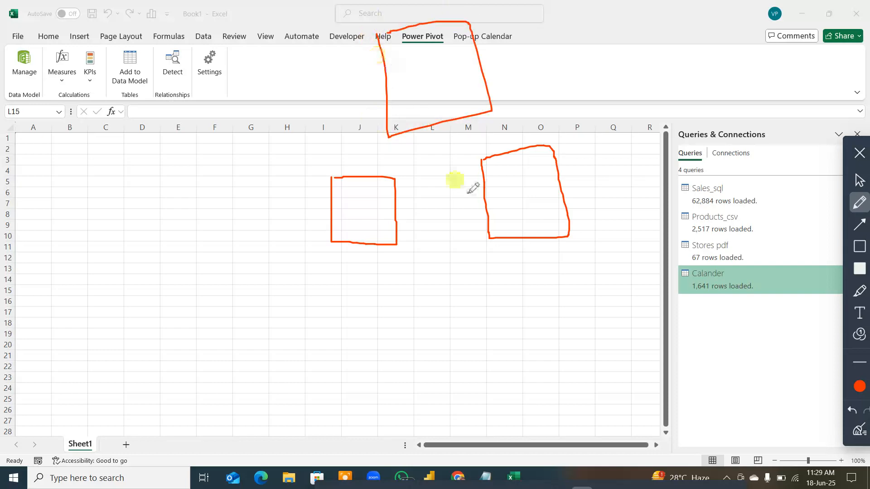
mouse_move(424, 294)
left_mouse_down()
mouse_move(523, 365)
mouse_move(516, 287)
mouse_move(423, 295)
left_mouse_up()
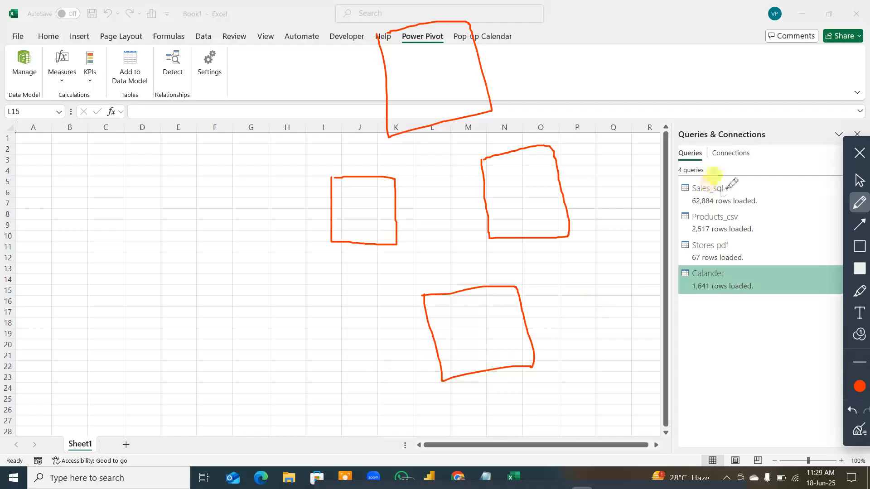
left_click_drag(727, 187, 739, 174)
left_click_drag(742, 215, 750, 208)
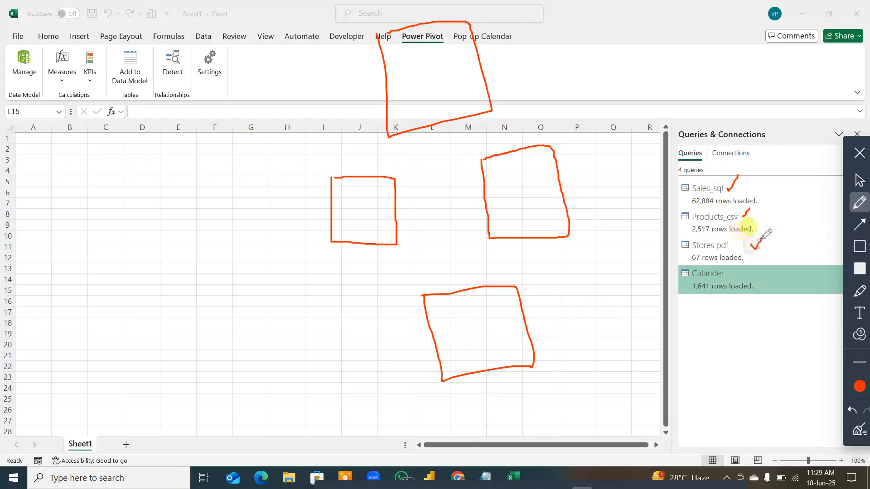
left_click_drag(751, 244, 761, 240)
left_click_drag(763, 271, 771, 266)
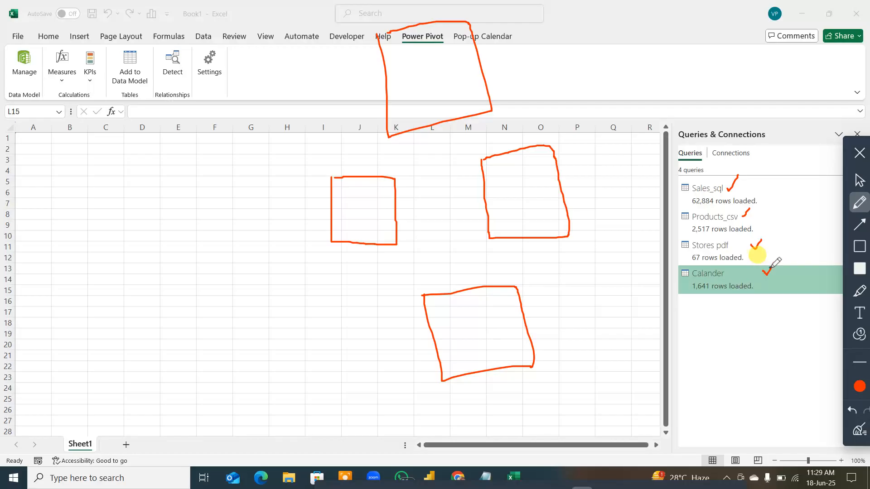
mouse_move(387, 17)
left_mouse_down()
mouse_move(283, 226)
mouse_move(388, 365)
left_mouse_up()
mouse_move(437, 385)
left_mouse_down()
mouse_move(651, 243)
mouse_move(546, 25)
mouse_move(401, 8)
left_mouse_up()
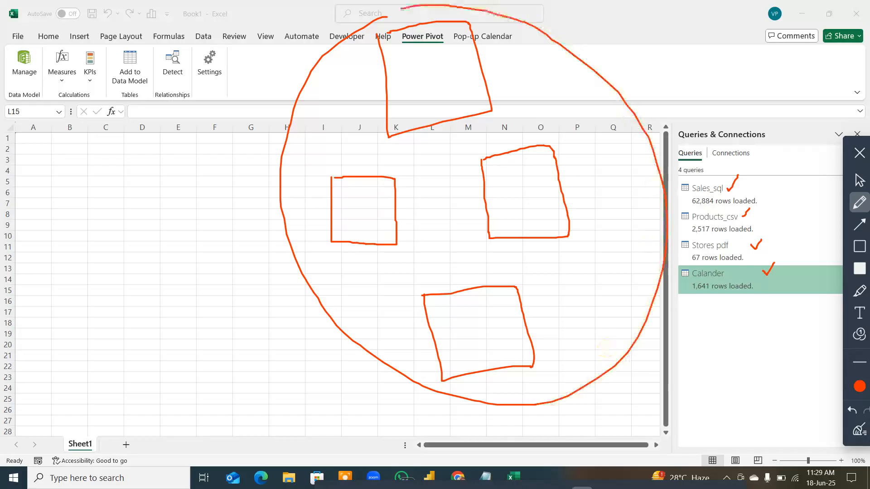
left_click_drag(371, 200, 396, 131)
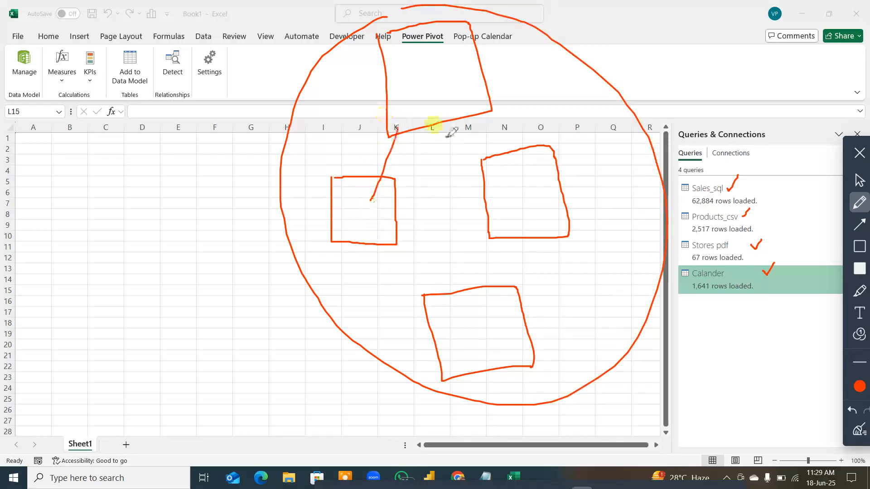
left_click_drag(456, 122, 512, 150)
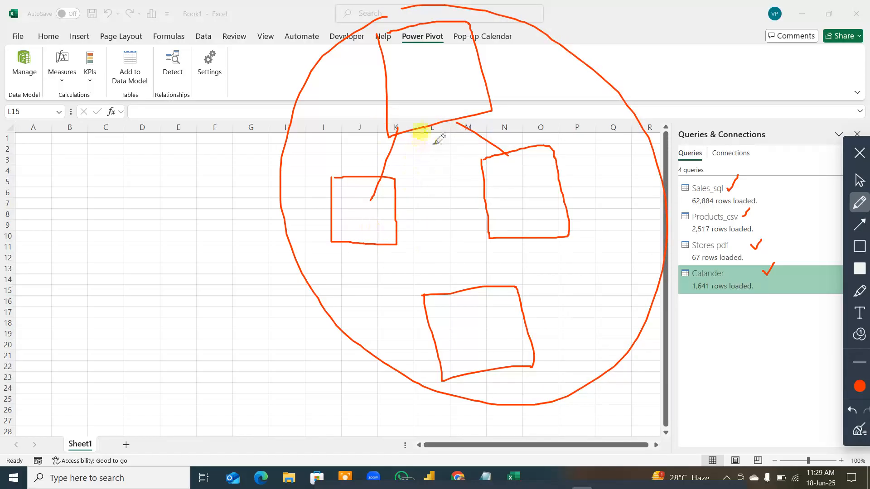
left_click_drag(431, 125, 454, 249)
left_click_drag(462, 305, 462, 307)
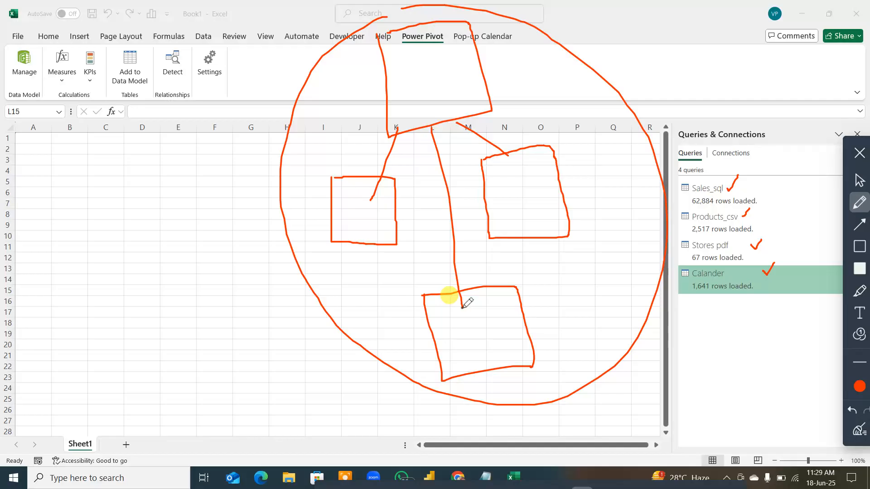
left_click(860, 429)
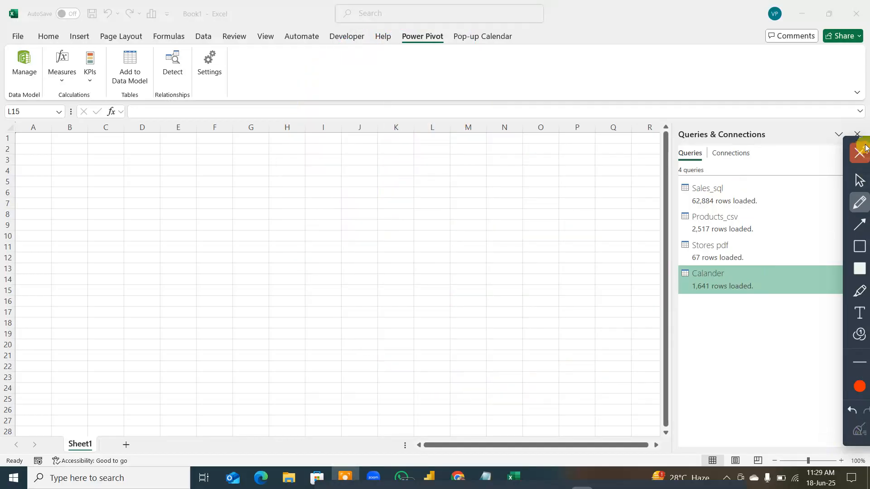
left_click(865, 149)
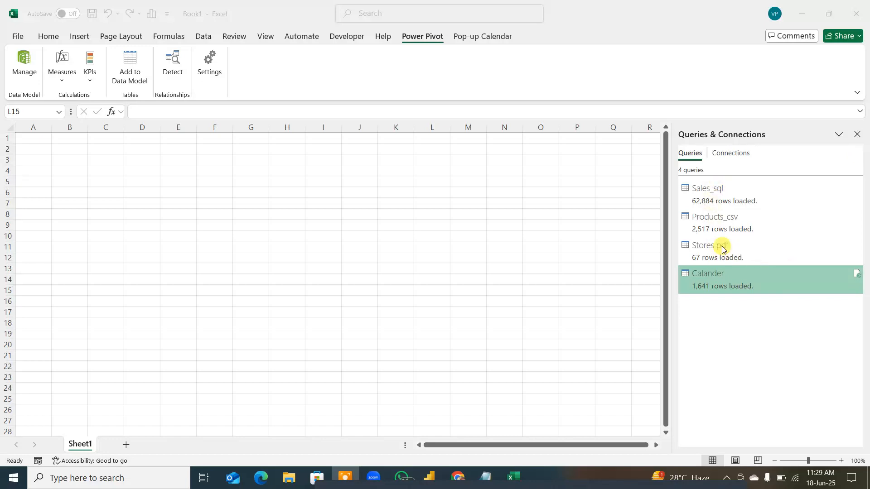
Open the Data Model and browse the Sales_sql, Products_csv, Stores pdf and Calander tables
left_click(26, 66)
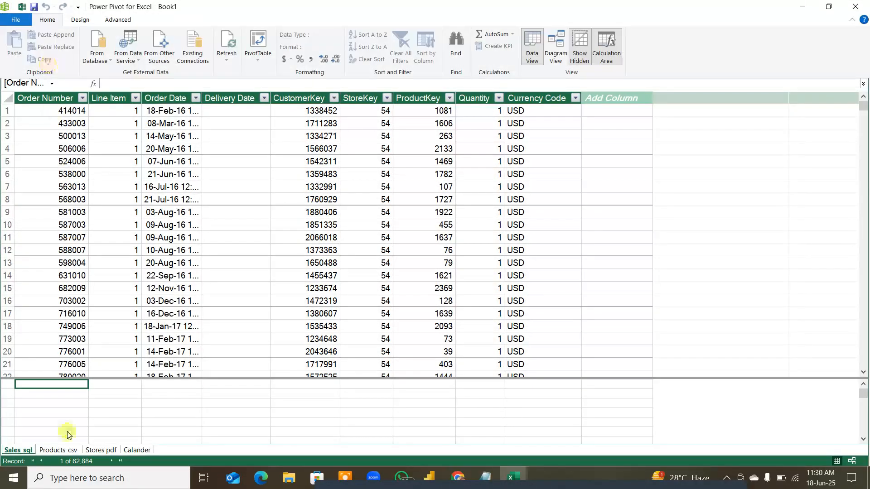
scroll(277, 260, "down", 2)
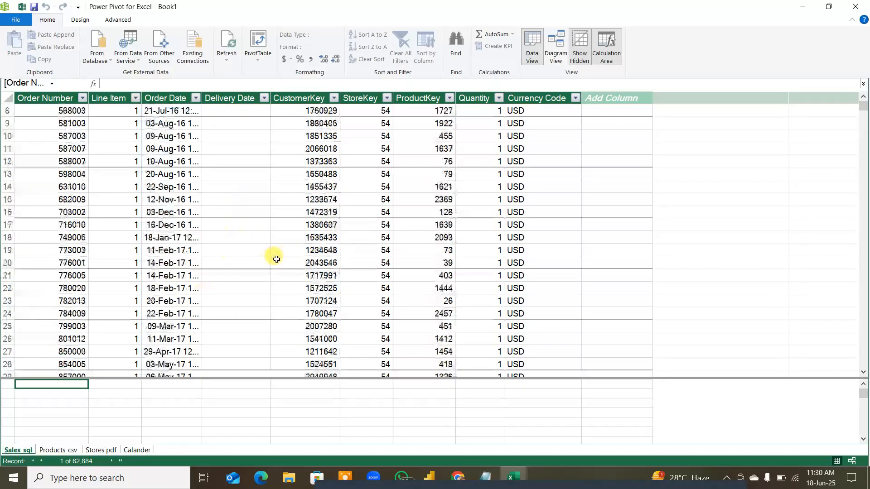
scroll(277, 263, "up", 2)
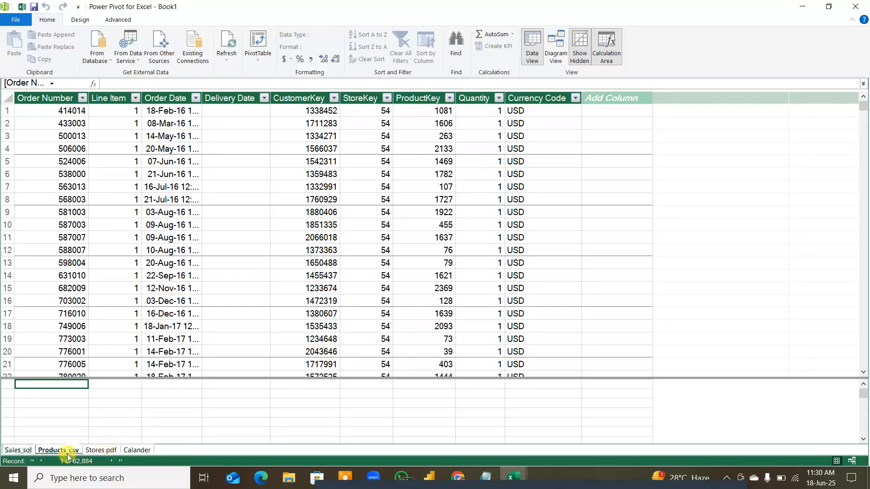
left_click(60, 450)
scroll(344, 240, "down", 3)
scroll(351, 274, "up", 3)
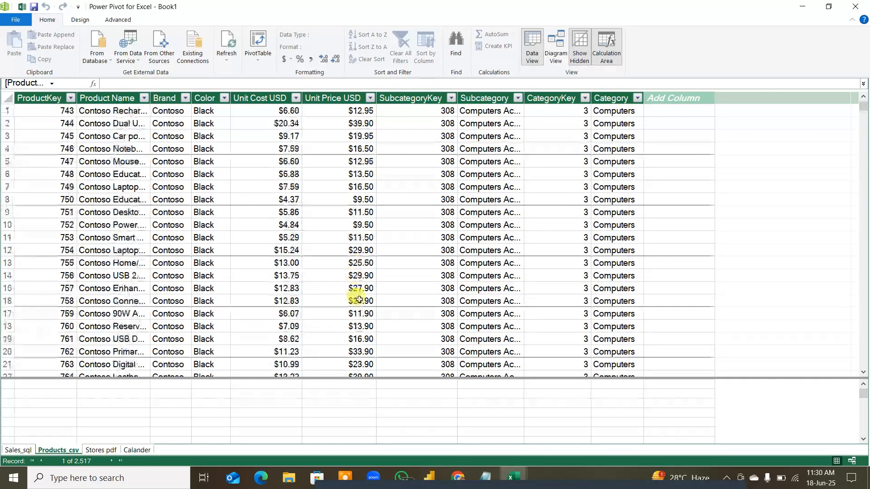
left_click(104, 451)
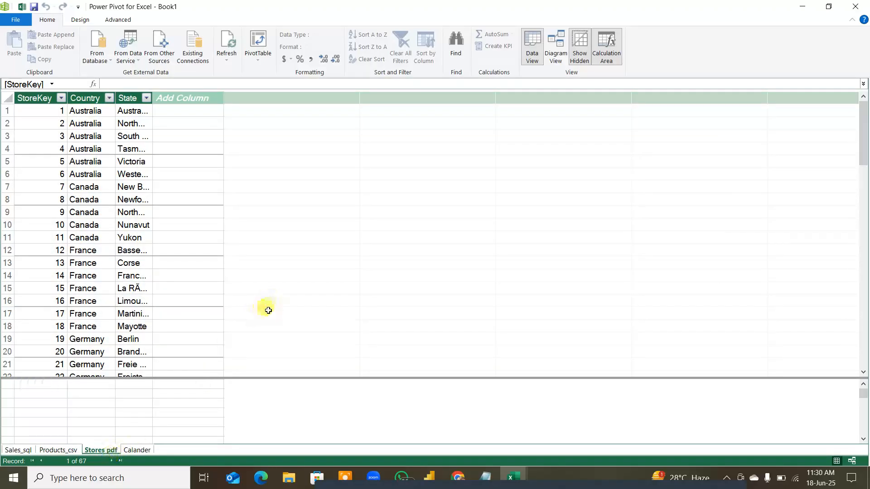
left_click(134, 444)
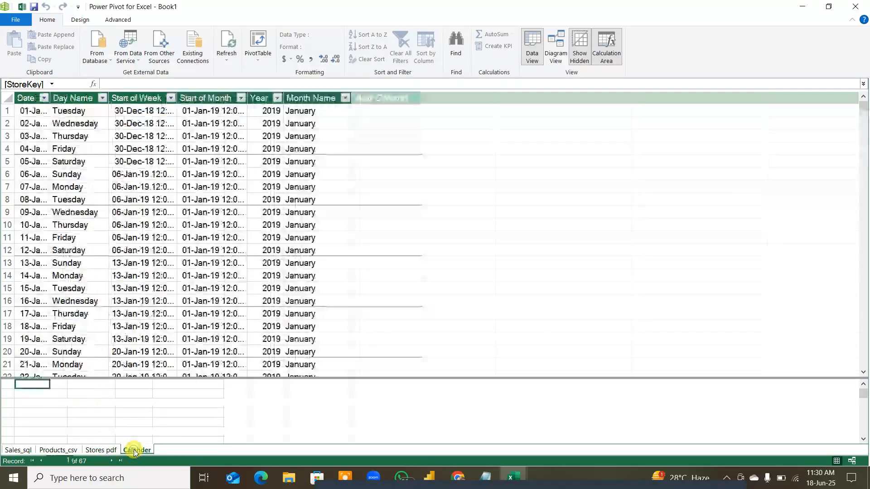
scroll(324, 314, "down", 4)
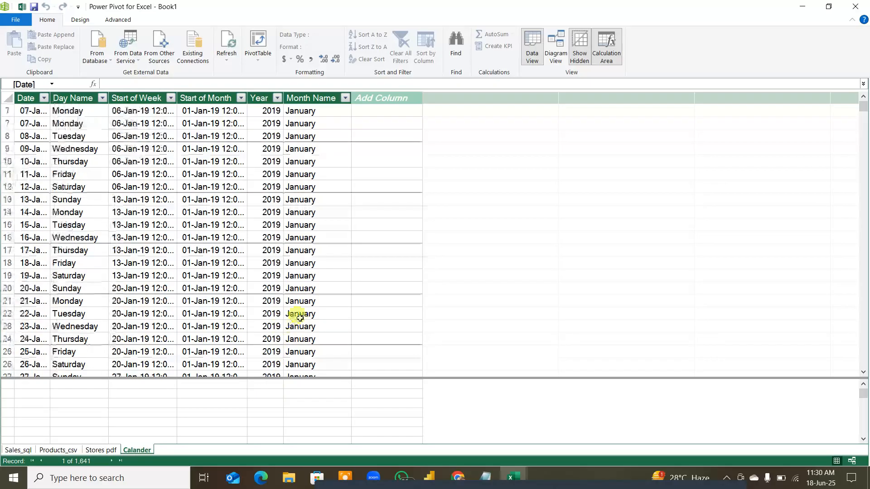
scroll(335, 330, "up", 4)
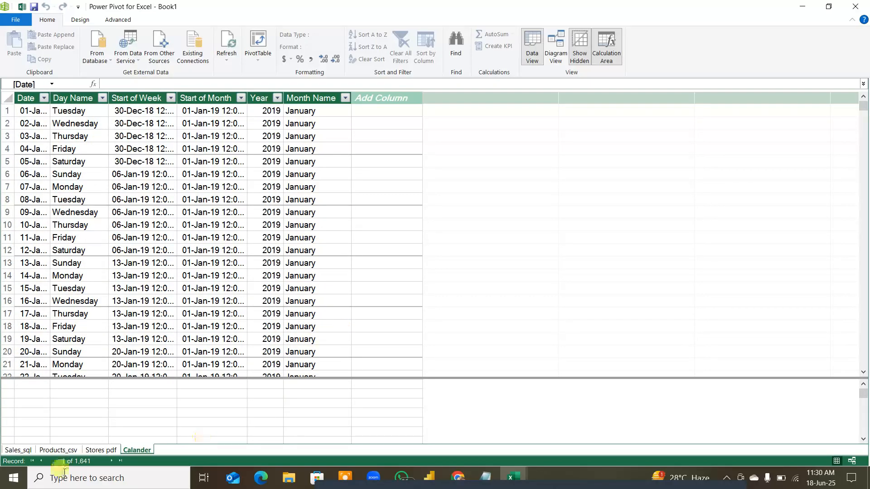
Cycle through the four tables again, staying on Calander in Data View, and briefly annotate the screen
left_click(98, 450)
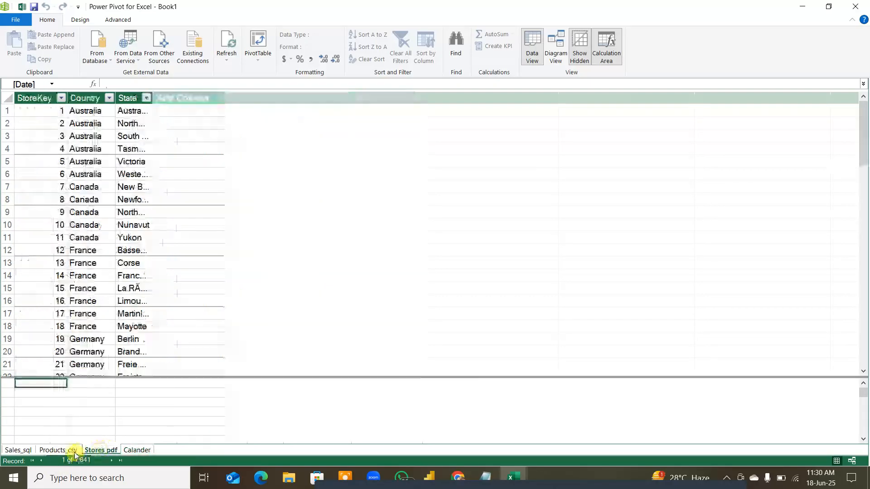
left_click(27, 451)
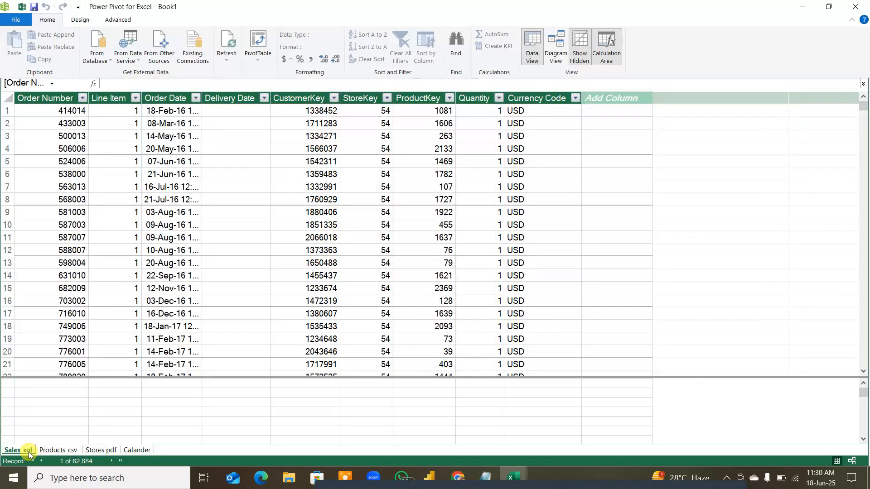
left_click(70, 451)
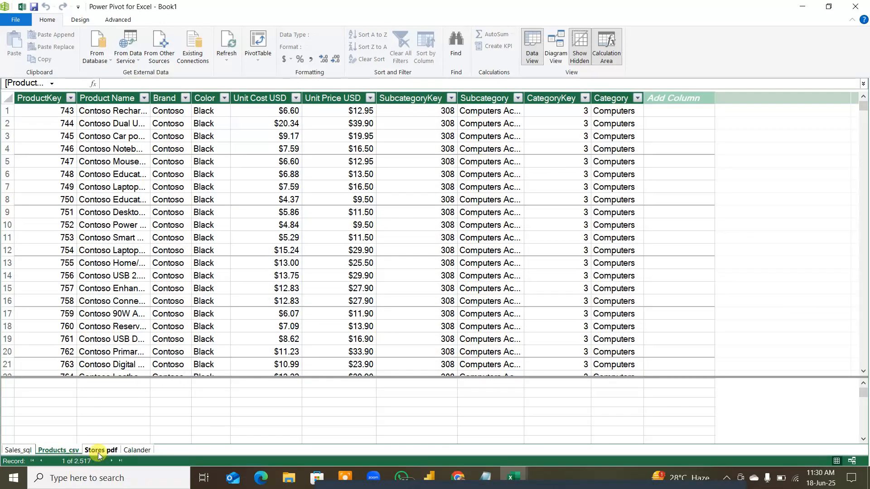
left_click(97, 450)
left_click(130, 450)
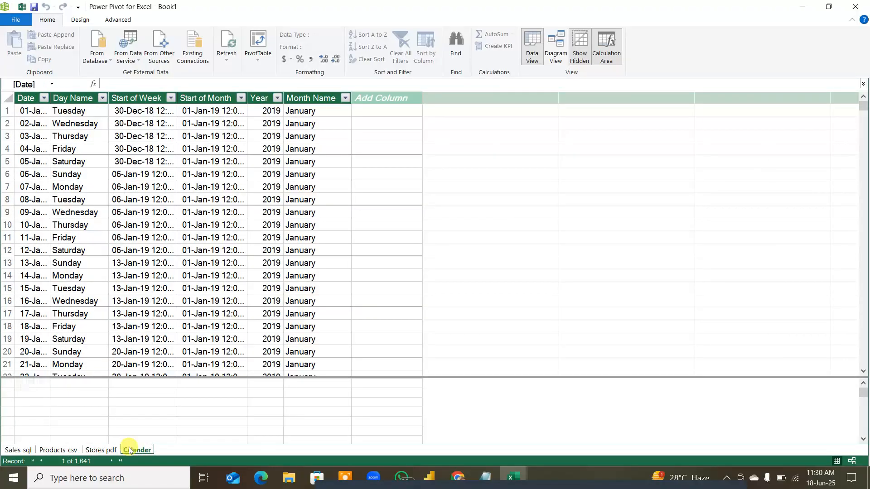
left_click(533, 56)
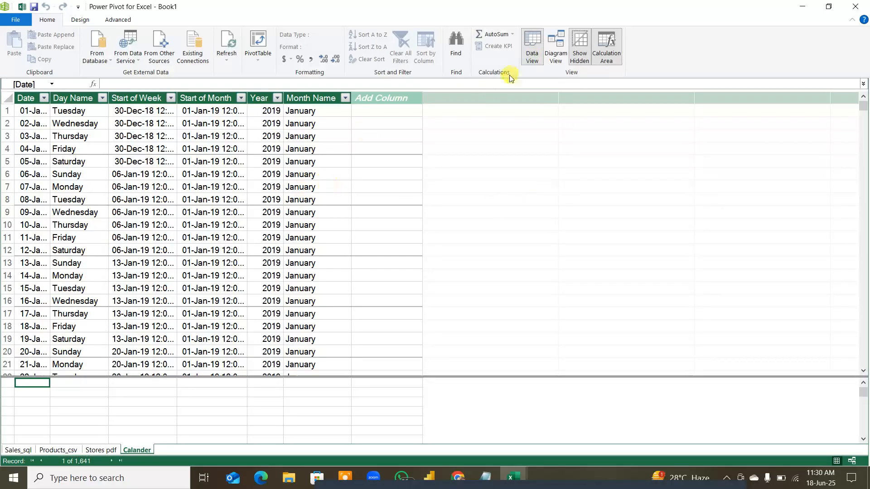
key("F4")
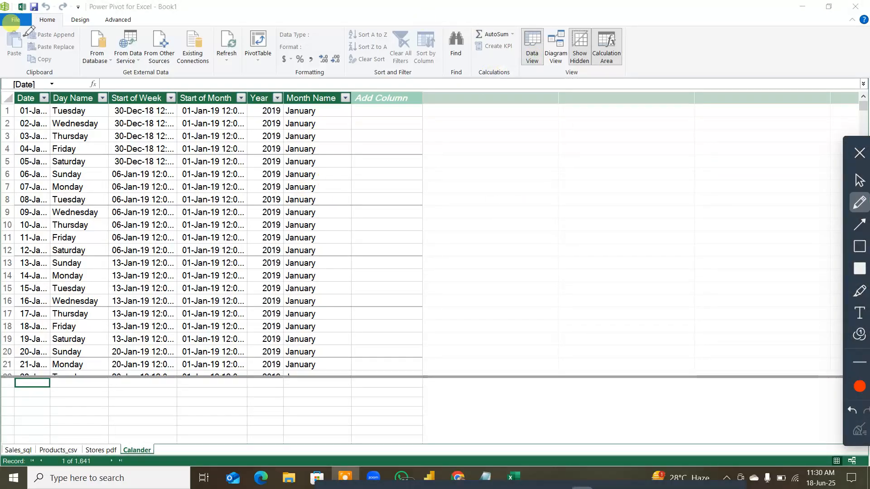
mouse_move(45, 27)
left_mouse_down()
mouse_move(511, 77)
mouse_move(528, 63)
mouse_move(563, 138)
left_mouse_up()
mouse_move(544, 94)
left_mouse_down()
mouse_move(556, 75)
mouse_move(568, 90)
left_mouse_up()
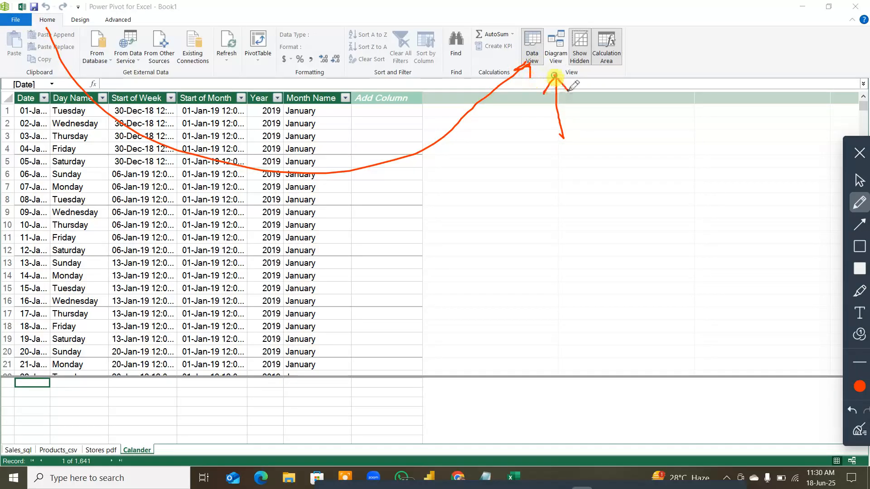
left_click(858, 428)
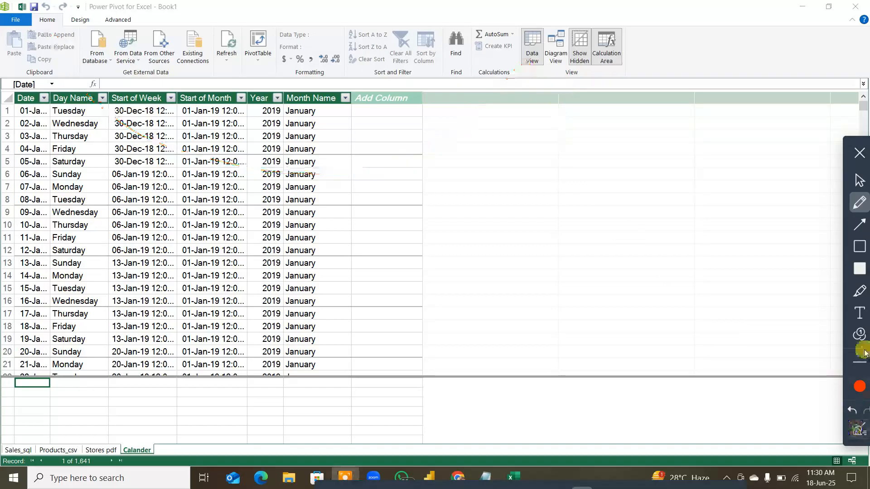
left_click(860, 158)
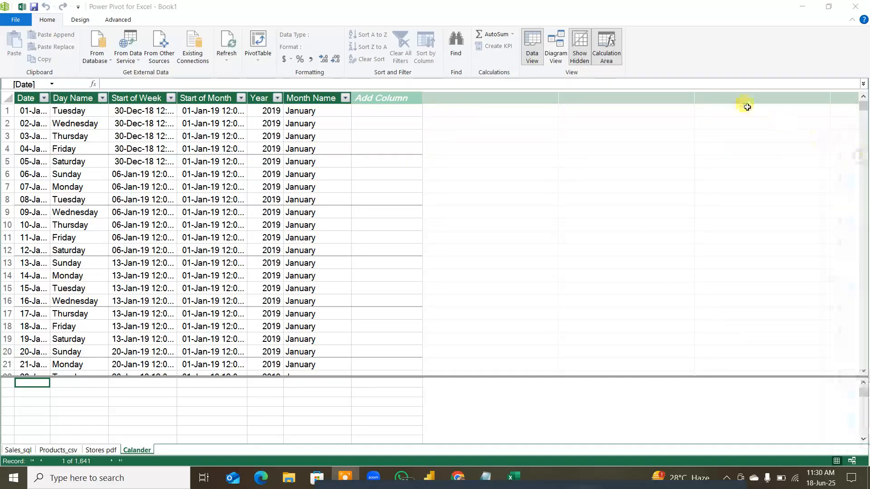
left_click(560, 47)
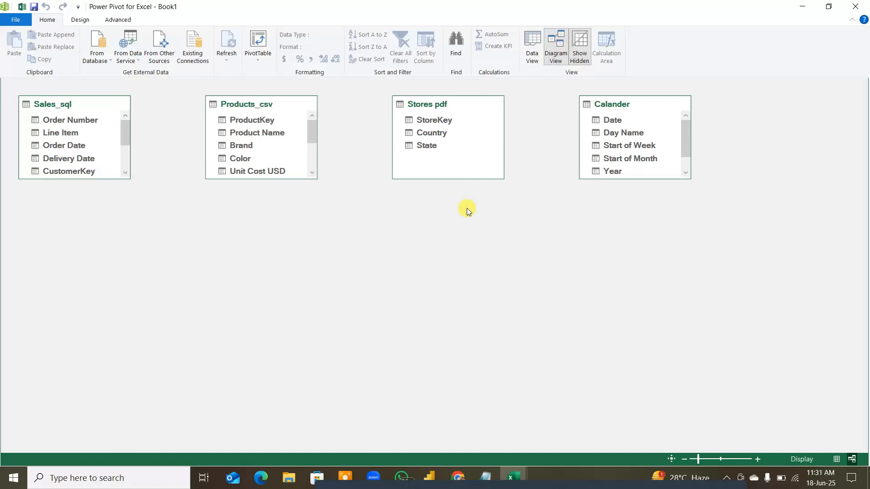
key("F4")
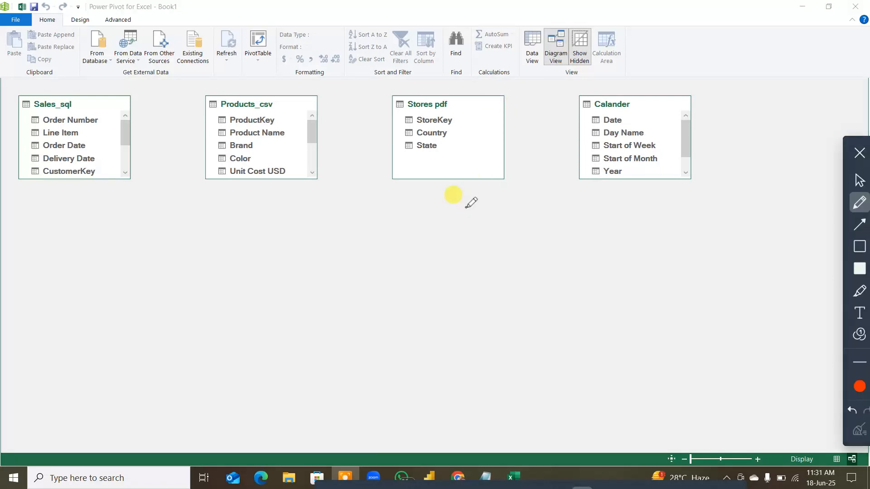
mouse_move(407, 343)
left_mouse_down()
mouse_move(453, 211)
mouse_move(496, 319)
mouse_move(457, 323)
mouse_move(378, 301)
mouse_move(527, 214)
mouse_move(414, 350)
left_mouse_up()
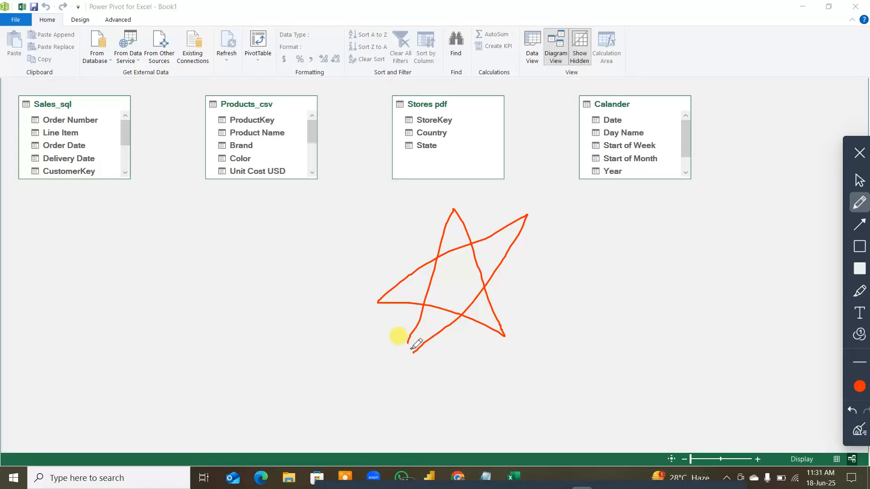
left_click_drag(115, 156, 207, 156)
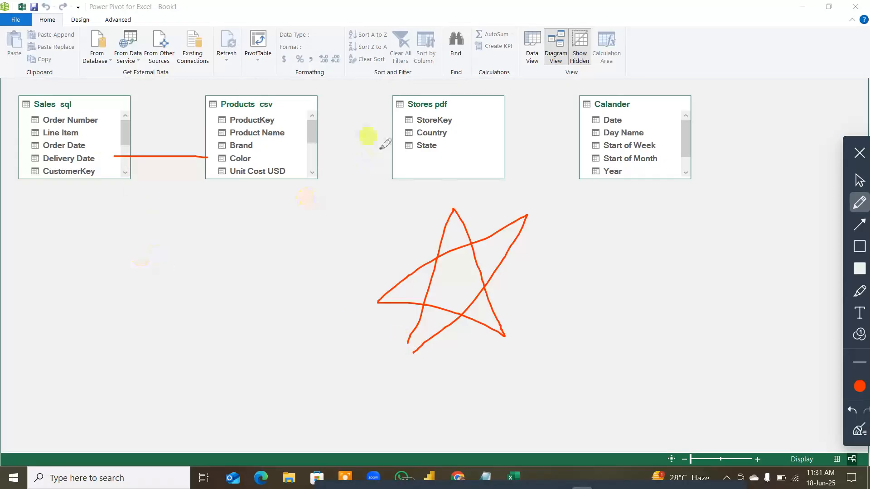
left_click_drag(316, 151, 392, 151)
left_click_drag(499, 140, 594, 134)
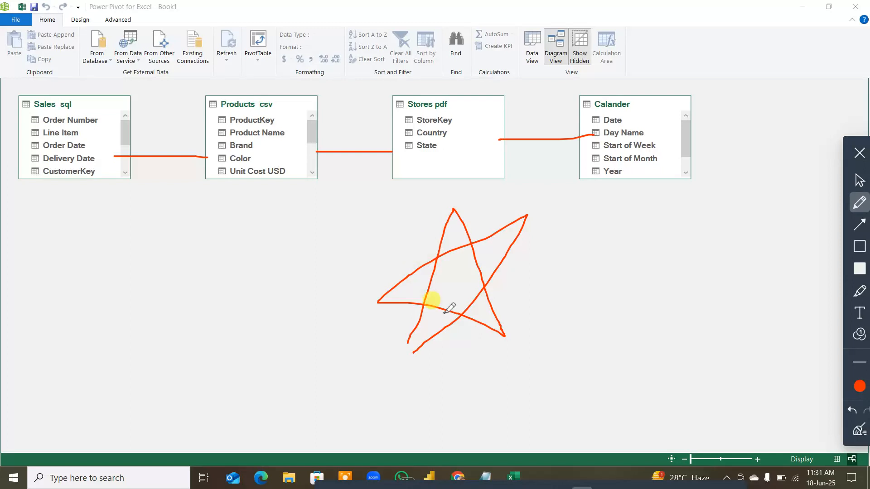
left_click(859, 431)
mouse_move(390, 211)
left_mouse_down()
mouse_move(389, 236)
mouse_move(442, 199)
mouse_move(492, 257)
mouse_move(476, 276)
mouse_move(394, 279)
left_mouse_up()
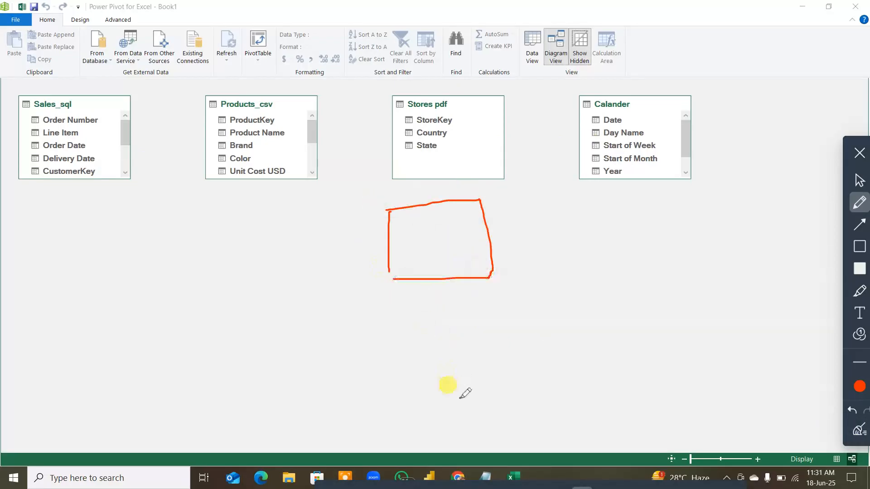
left_click_drag(211, 112, 213, 130)
left_click_drag(225, 197, 225, 206)
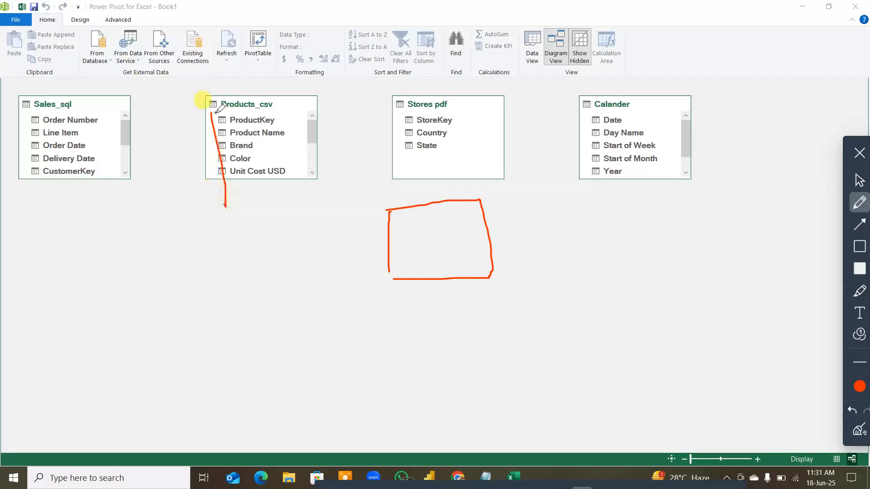
mouse_move(211, 112)
left_mouse_down()
mouse_move(308, 181)
mouse_move(238, 211)
left_mouse_up()
left_click_drag(574, 68, 570, 154)
mouse_move(581, 57)
left_mouse_down()
mouse_move(602, 51)
mouse_move(657, 154)
mouse_move(568, 166)
left_mouse_up()
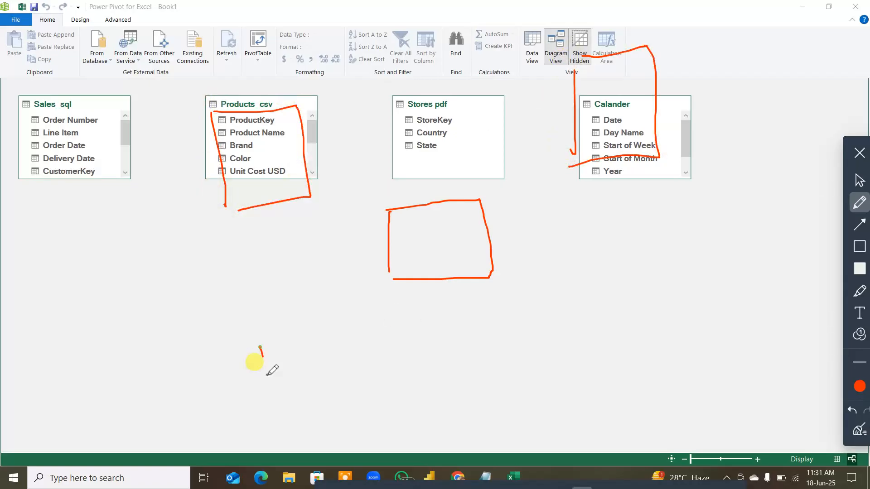
mouse_move(259, 348)
left_mouse_down()
mouse_move(274, 433)
mouse_move(349, 404)
mouse_move(272, 432)
left_mouse_up()
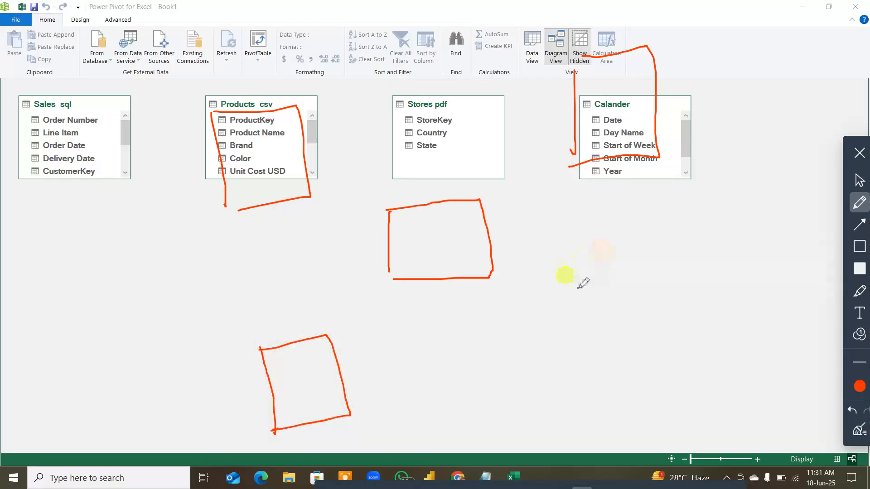
mouse_move(575, 284)
left_mouse_down()
mouse_move(612, 380)
mouse_move(650, 255)
mouse_move(709, 362)
mouse_move(598, 395)
left_mouse_up()
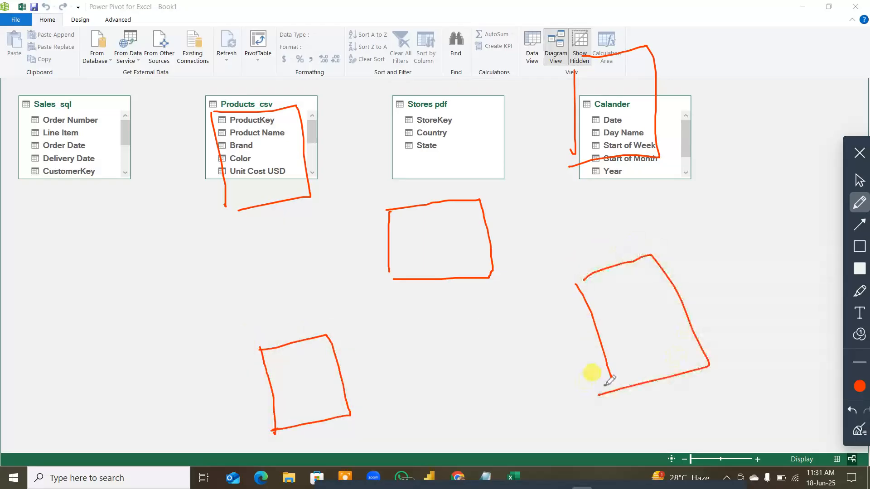
left_click_drag(310, 197, 383, 225)
left_click_drag(513, 207, 592, 154)
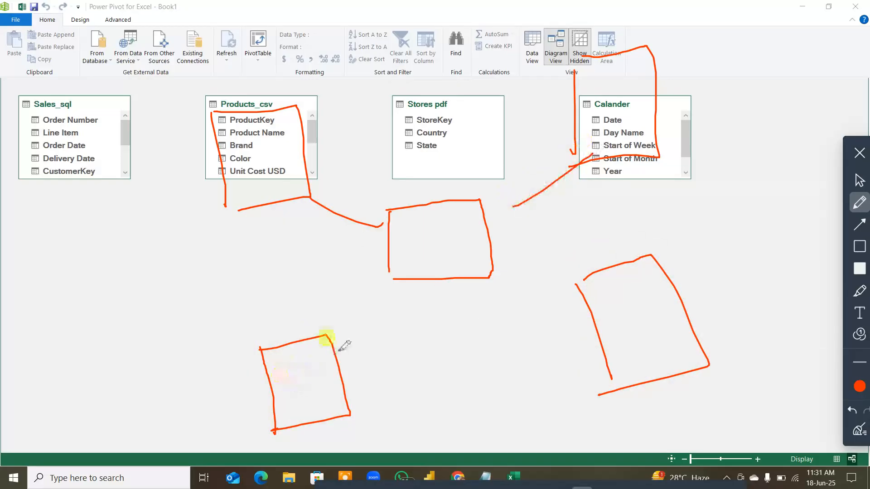
left_click_drag(341, 347, 394, 277)
left_click_drag(472, 274, 647, 320)
mouse_move(358, 332)
left_mouse_down()
mouse_move(469, 107)
mouse_move(549, 285)
mouse_move(362, 256)
mouse_move(600, 66)
mouse_move(349, 344)
mouse_move(353, 358)
left_mouse_up()
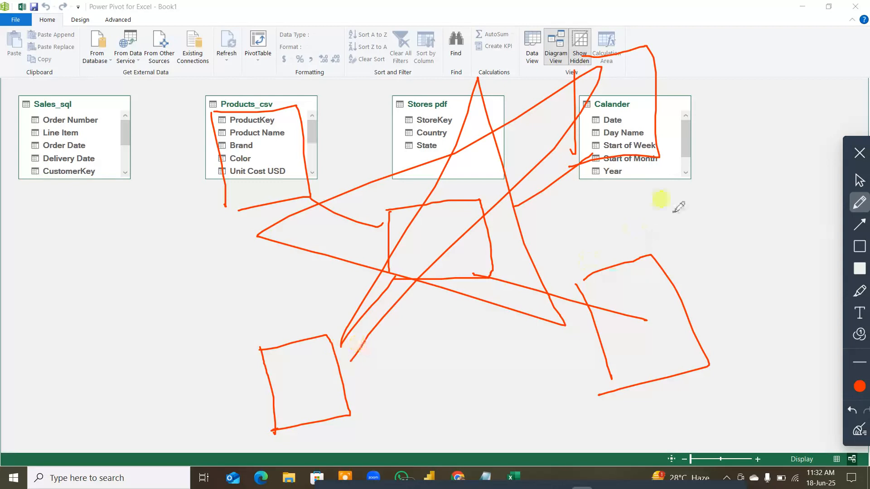
mouse_move(662, 155)
left_mouse_down()
mouse_move(700, 173)
mouse_move(710, 203)
left_mouse_up()
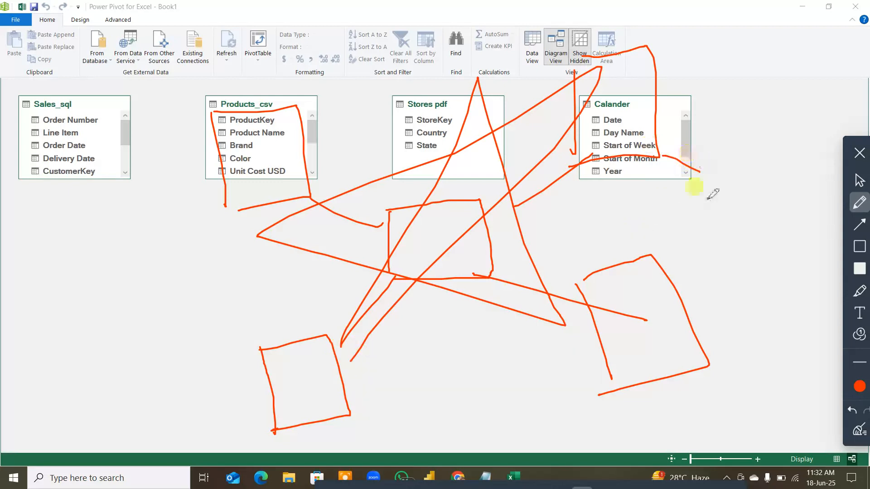
mouse_move(697, 164)
left_mouse_down()
mouse_move(725, 156)
mouse_move(766, 191)
left_mouse_up()
mouse_move(717, 203)
left_mouse_down()
mouse_move(764, 192)
mouse_move(789, 241)
mouse_move(835, 231)
mouse_move(843, 277)
left_mouse_up()
left_click_drag(765, 287, 754, 256)
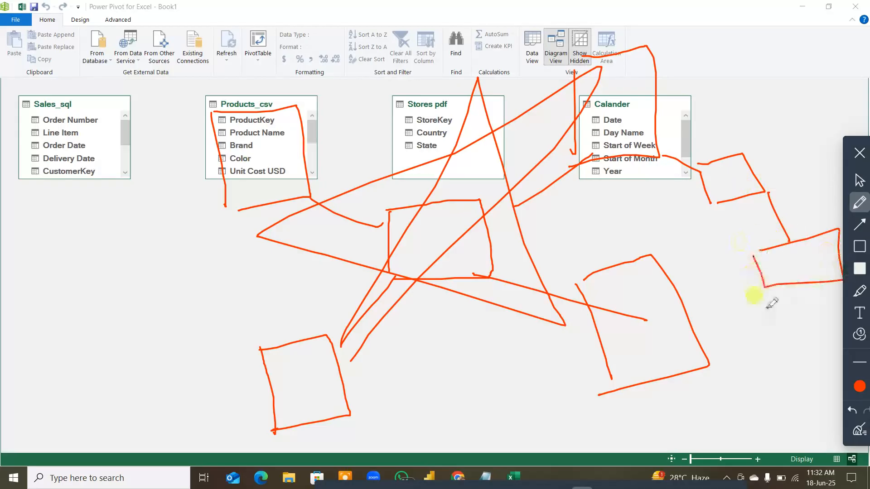
left_click_drag(771, 48, 774, 91)
mouse_move(781, 125)
left_mouse_down()
mouse_move(791, 158)
mouse_move(786, 152)
left_mouse_up()
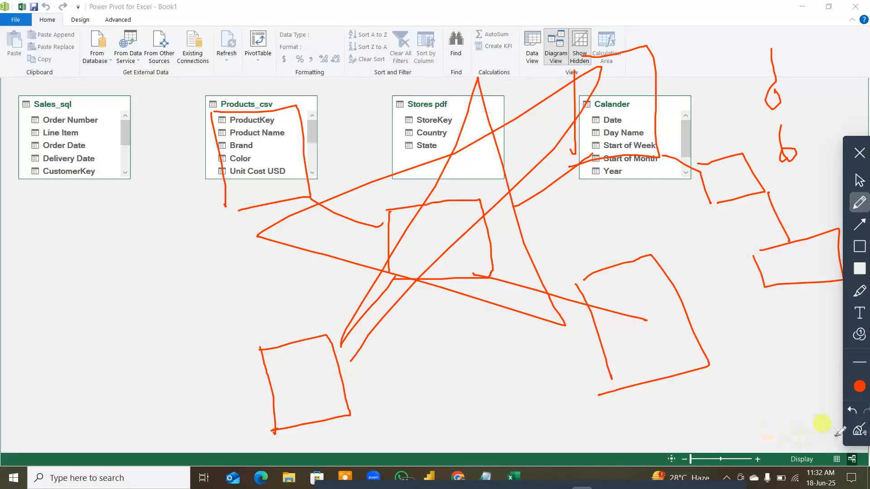
left_click(858, 434)
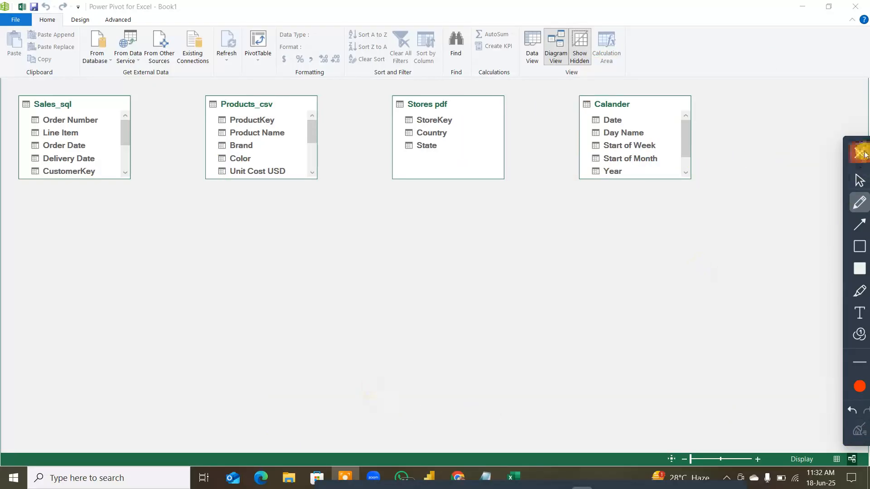
Put away the drawing tools and resize Sales_sql to list every column through Currency Code
left_click(864, 154)
left_click_drag(126, 178, 151, 251)
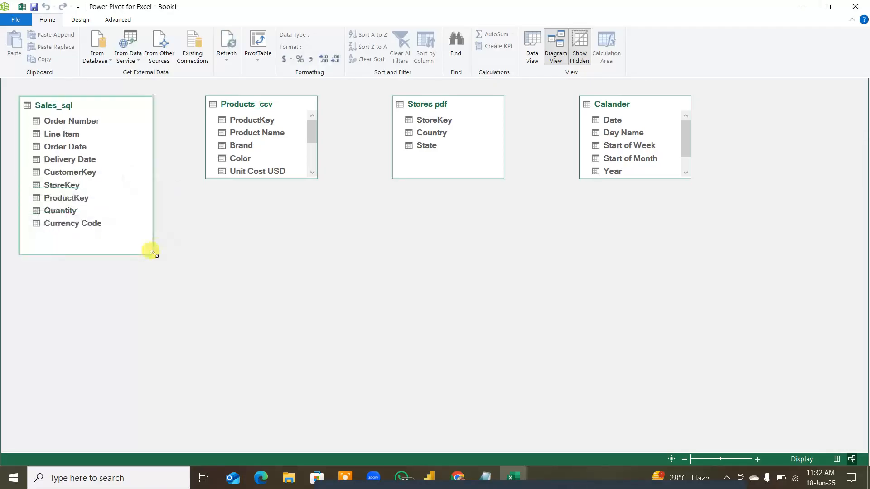
left_click(90, 135)
key("F2")
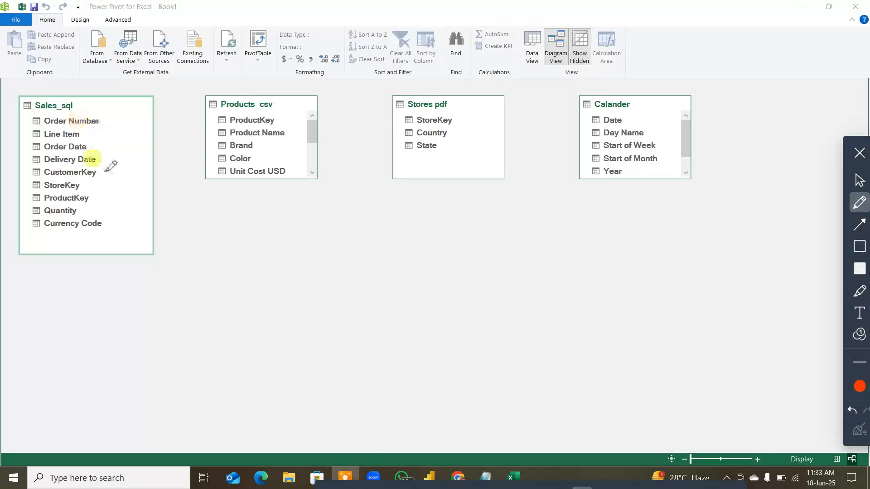
mouse_move(120, 201)
left_mouse_down()
mouse_move(114, 165)
mouse_move(124, 183)
mouse_move(162, 170)
left_mouse_up()
left_click_drag(156, 163, 164, 161)
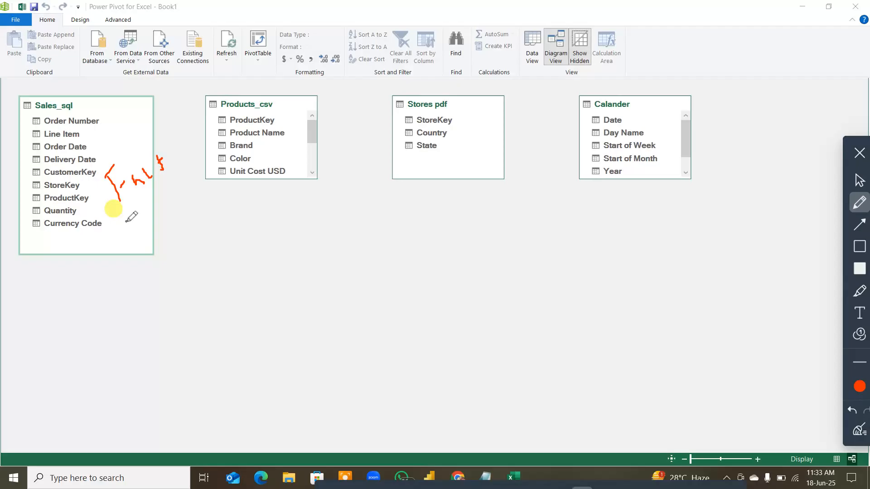
mouse_move(131, 217)
left_mouse_down()
mouse_move(140, 234)
mouse_move(151, 222)
mouse_move(143, 198)
mouse_move(114, 219)
mouse_move(159, 244)
mouse_move(157, 198)
left_mouse_up()
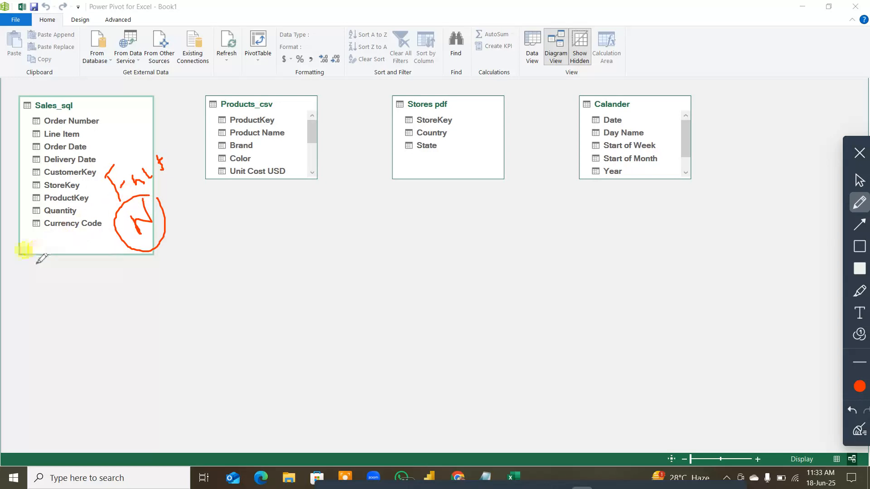
left_click_drag(26, 263, 83, 263)
left_click_drag(24, 286, 77, 286)
mouse_move(27, 311)
left_mouse_down()
mouse_move(70, 314)
mouse_move(58, 362)
mouse_move(70, 375)
left_mouse_up()
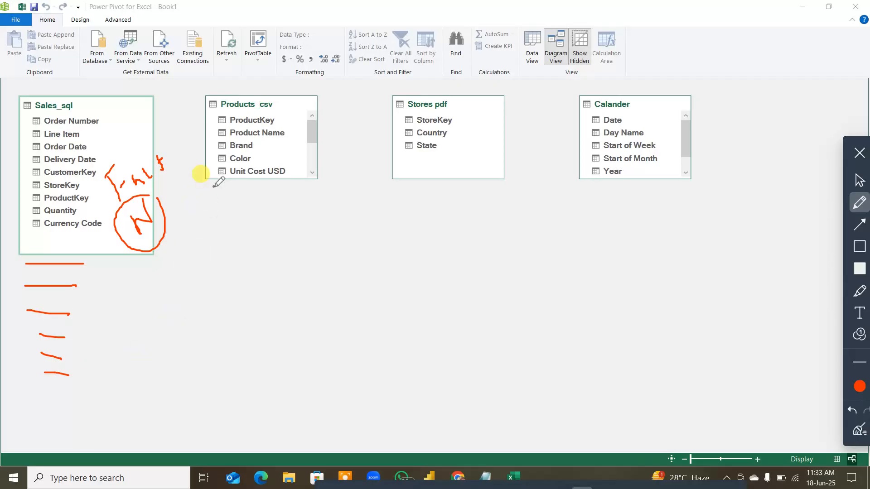
mouse_move(216, 192)
left_mouse_down()
mouse_move(221, 222)
mouse_move(402, 225)
mouse_move(656, 219)
mouse_move(688, 189)
left_mouse_up()
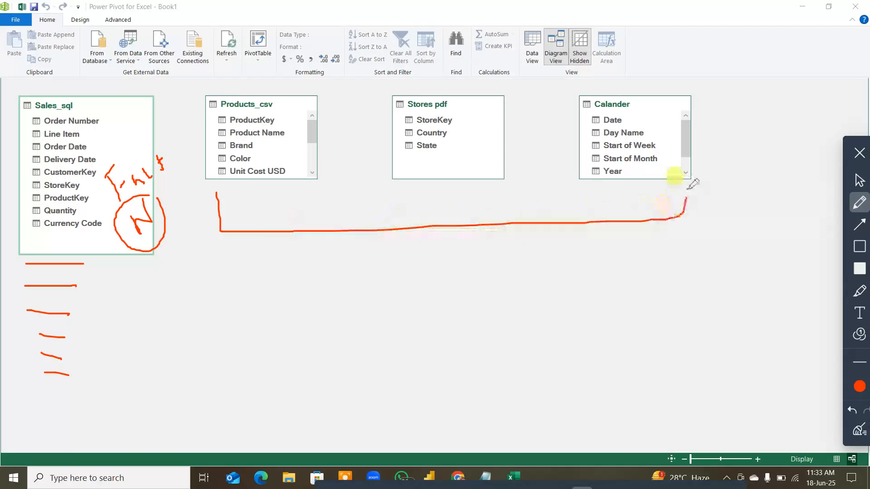
mouse_move(431, 253)
left_mouse_down()
mouse_move(434, 277)
mouse_move(458, 263)
mouse_move(458, 252)
mouse_move(475, 268)
mouse_move(510, 261)
left_mouse_up()
left_click(514, 245)
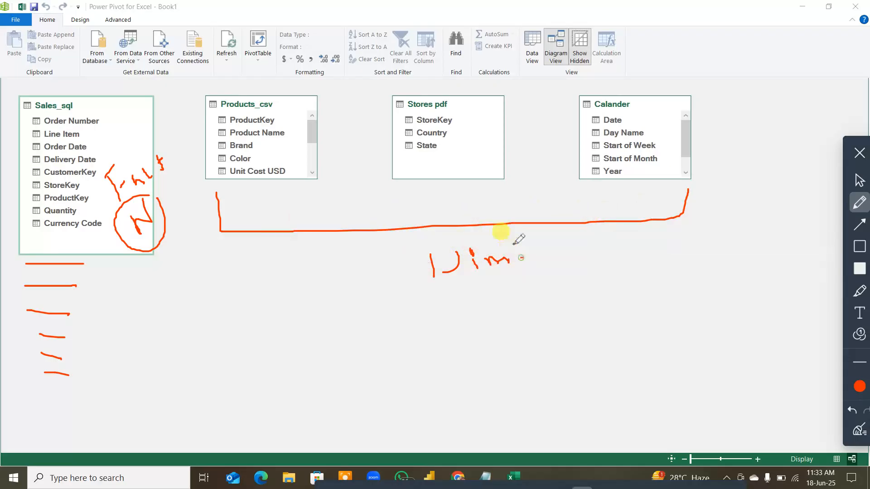
left_click(522, 258)
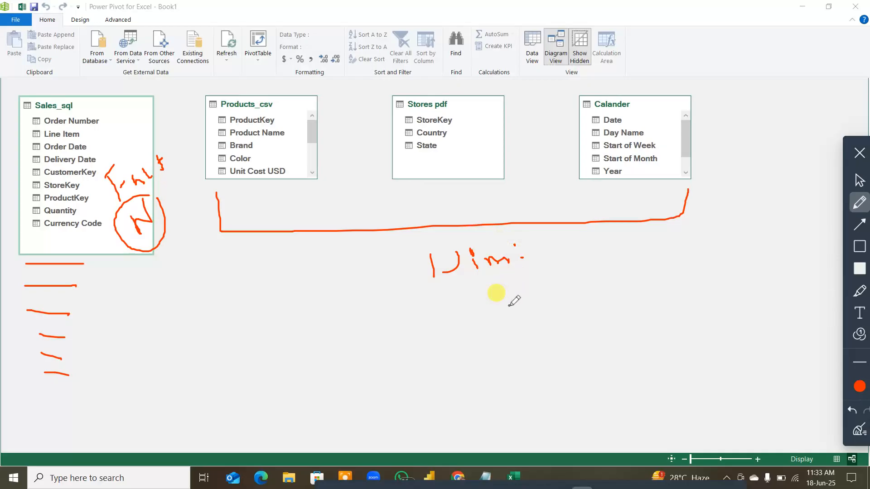
left_click_drag(282, 119, 306, 100)
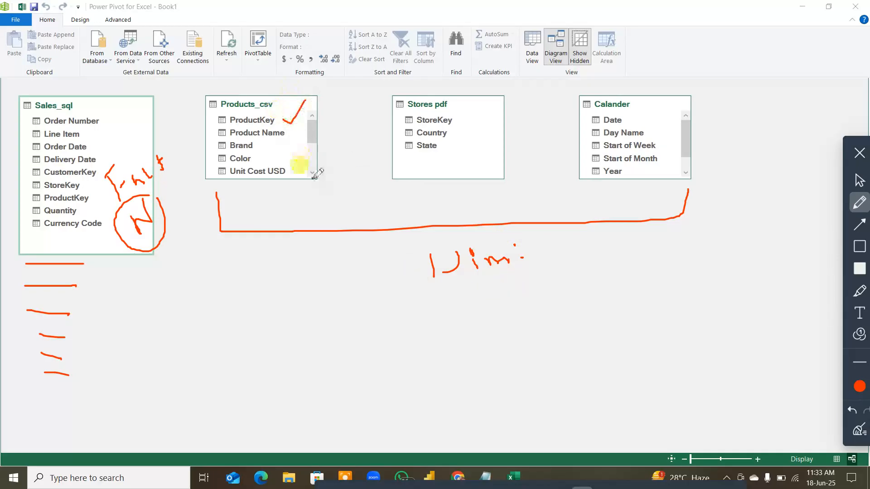
left_click_drag(292, 133, 337, 130)
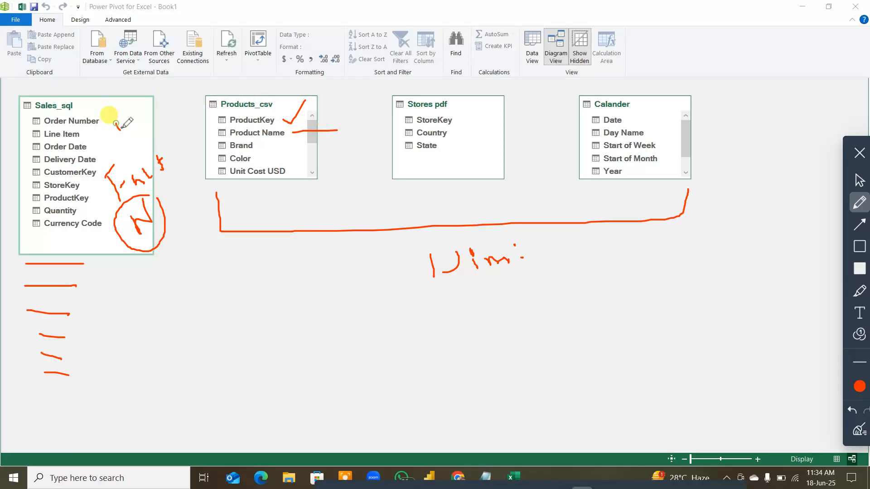
left_click_drag(116, 122, 146, 78)
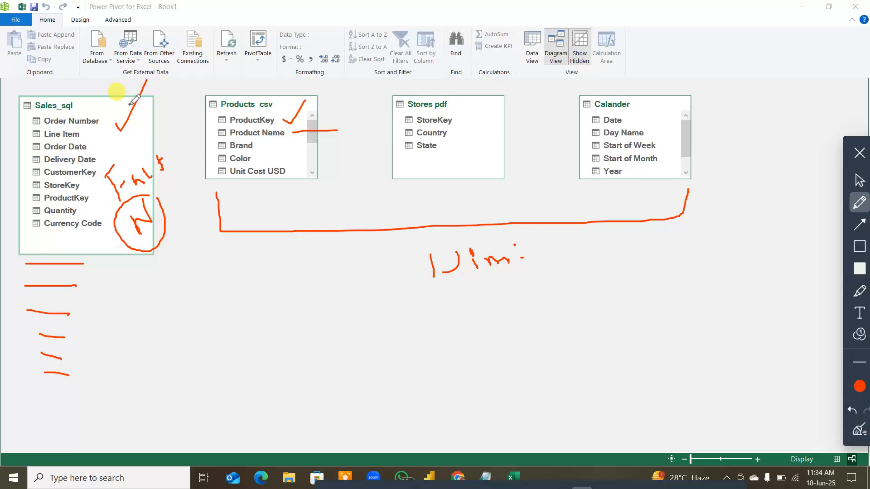
left_click_drag(124, 67, 131, 105)
left_click_drag(276, 68, 278, 101)
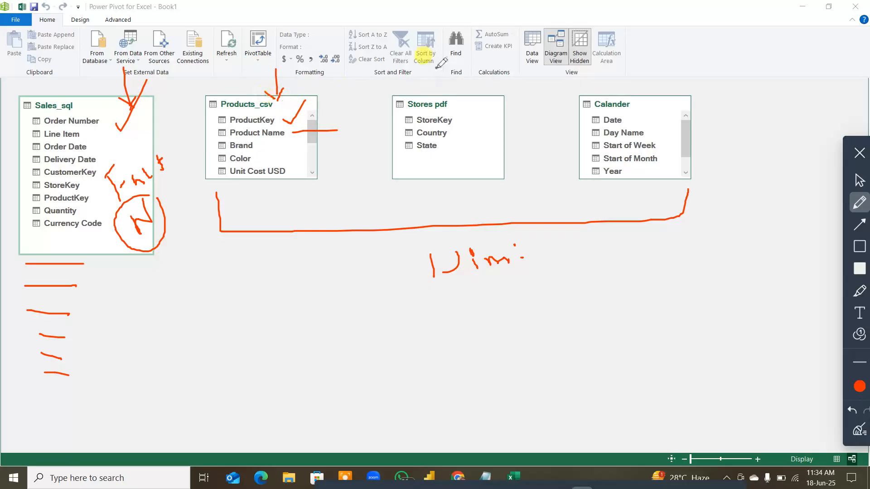
left_click_drag(465, 57, 471, 101)
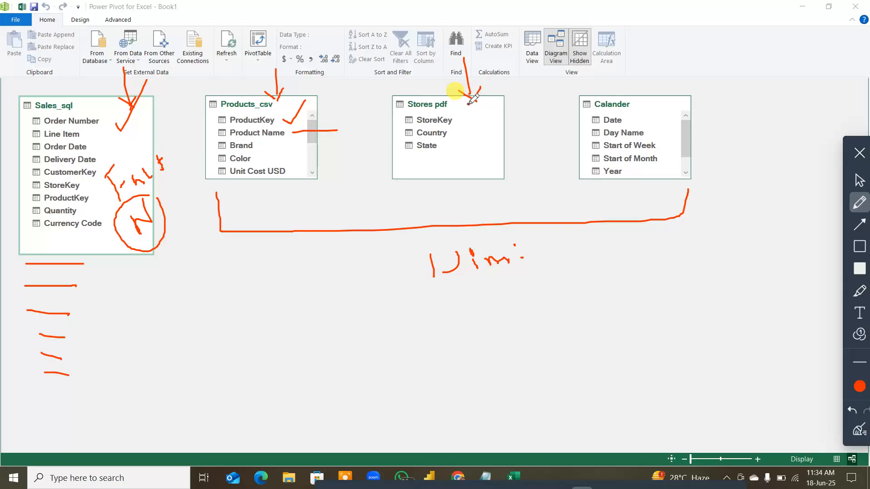
left_click_drag(640, 59, 651, 100)
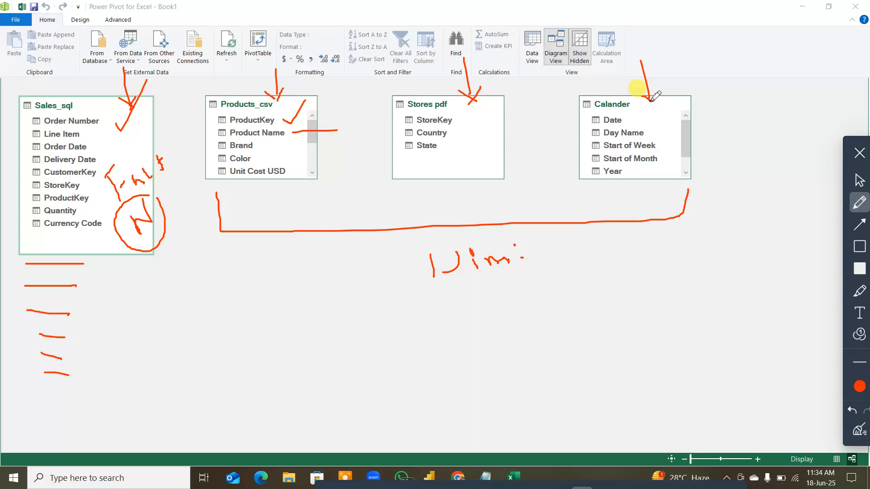
mouse_move(361, 195)
left_mouse_down()
mouse_move(366, 215)
mouse_move(363, 203)
mouse_move(449, 194)
left_mouse_up()
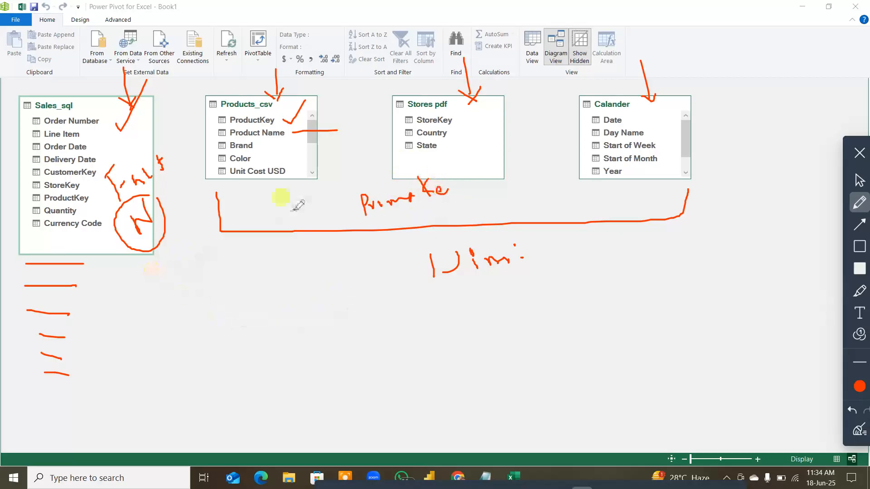
mouse_move(342, 183)
left_mouse_down()
mouse_move(202, 302)
mouse_move(165, 261)
mouse_move(187, 256)
left_mouse_up()
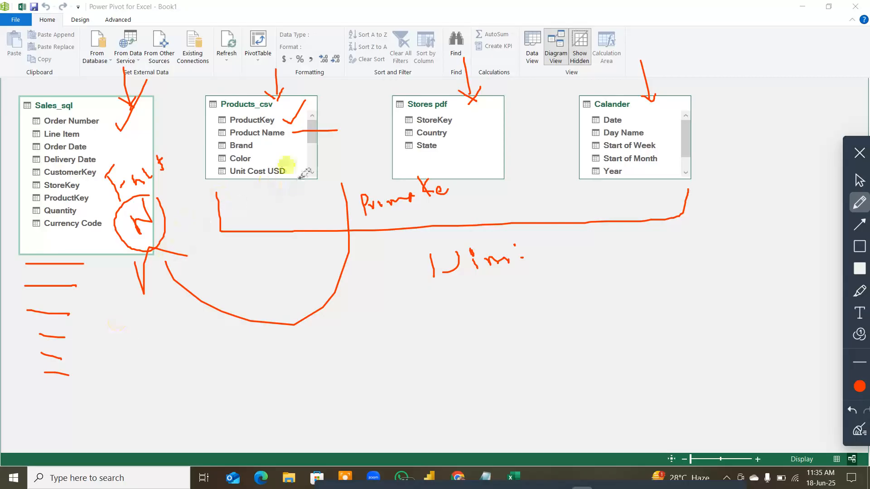
left_click_drag(274, 155, 22, 140)
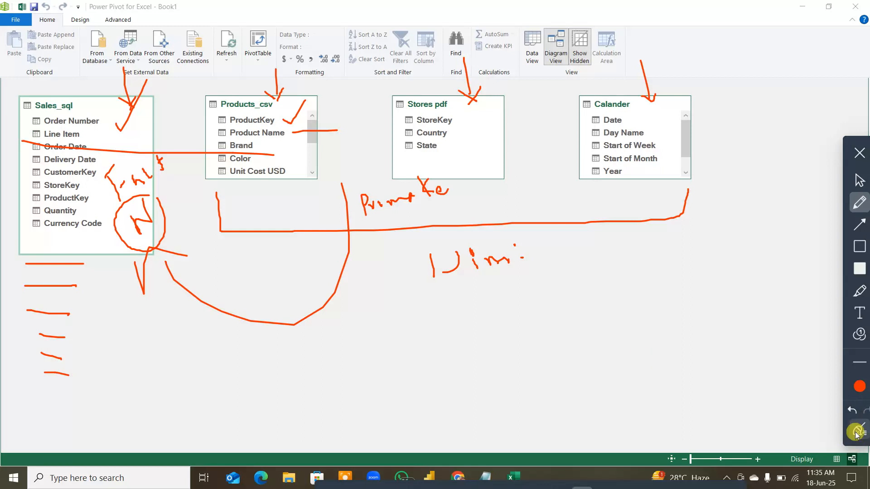
left_click(857, 431)
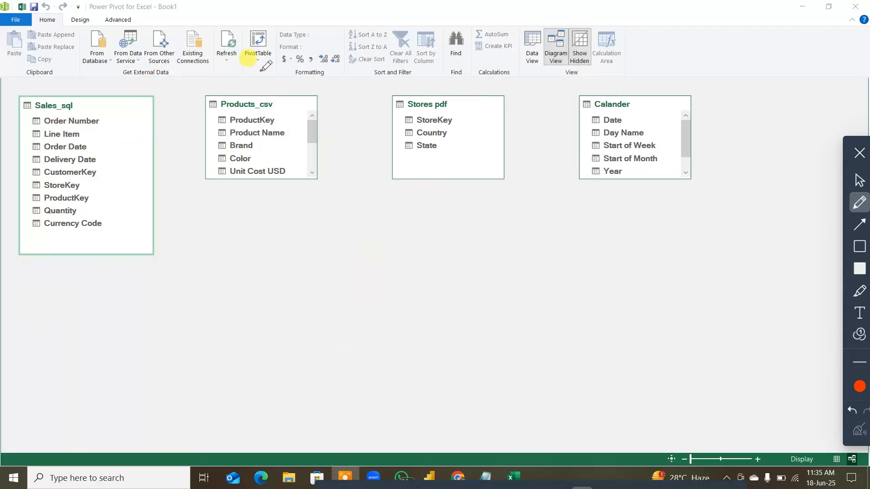
Clear the ink and place Products_csv, Stores pdf and Calander in a row beneath Sales_sql
left_click_drag(263, 65, 266, 81)
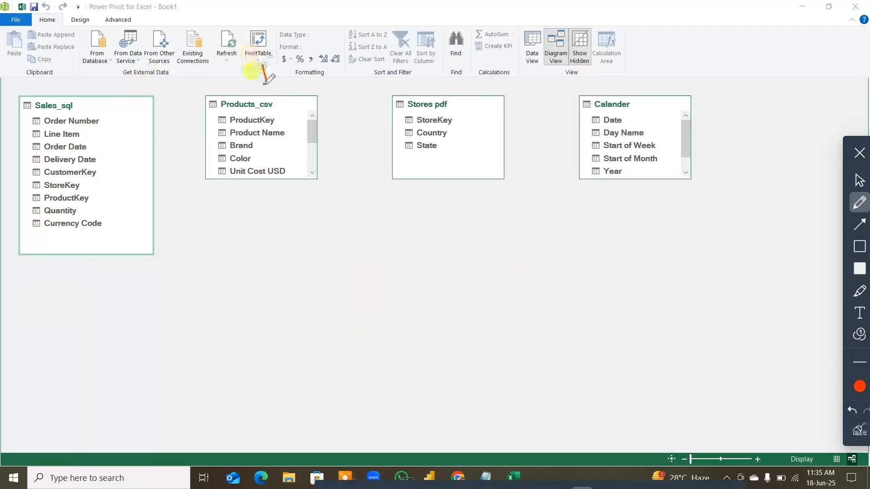
left_click(860, 430)
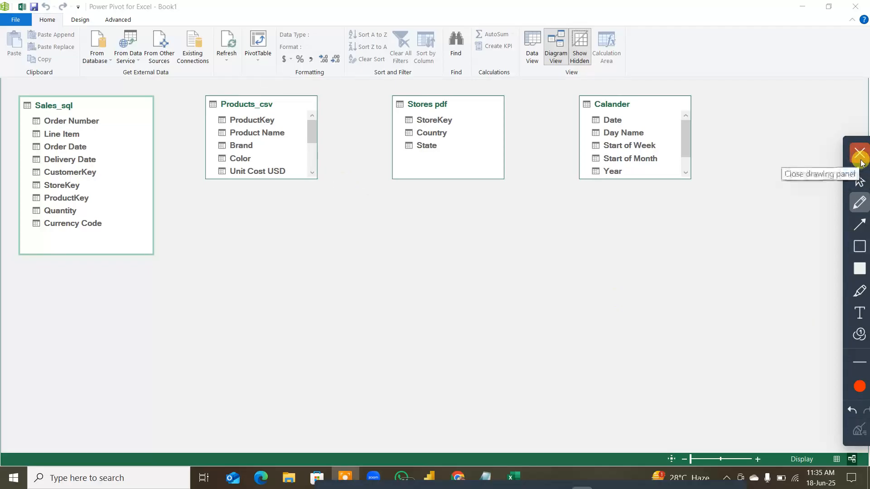
left_click(861, 159)
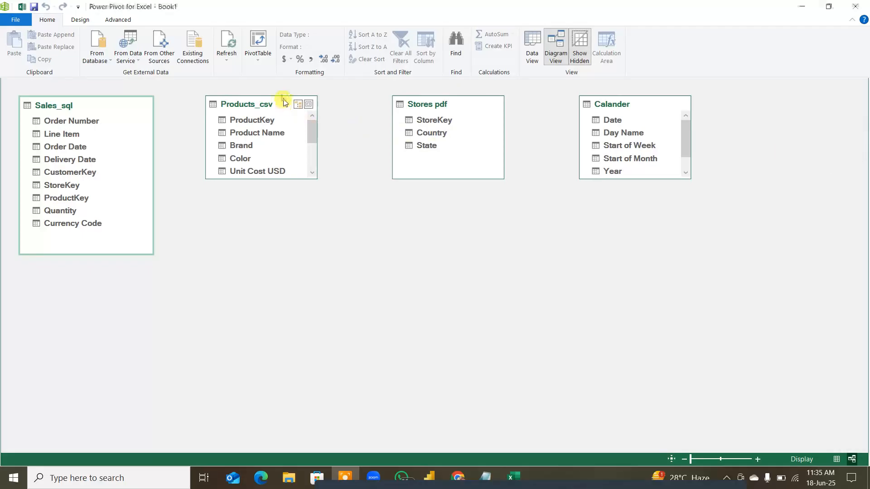
left_click_drag(286, 105, 315, 305)
left_click_drag(106, 101, 107, 103)
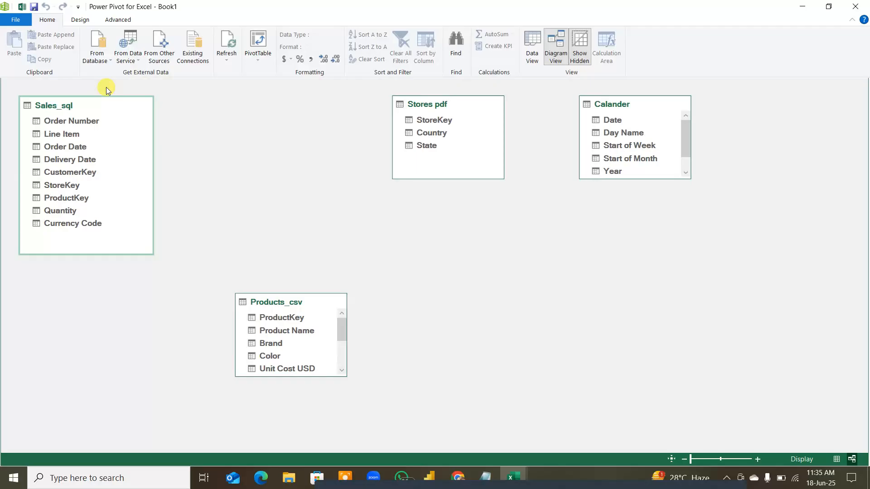
left_click_drag(474, 102, 478, 303)
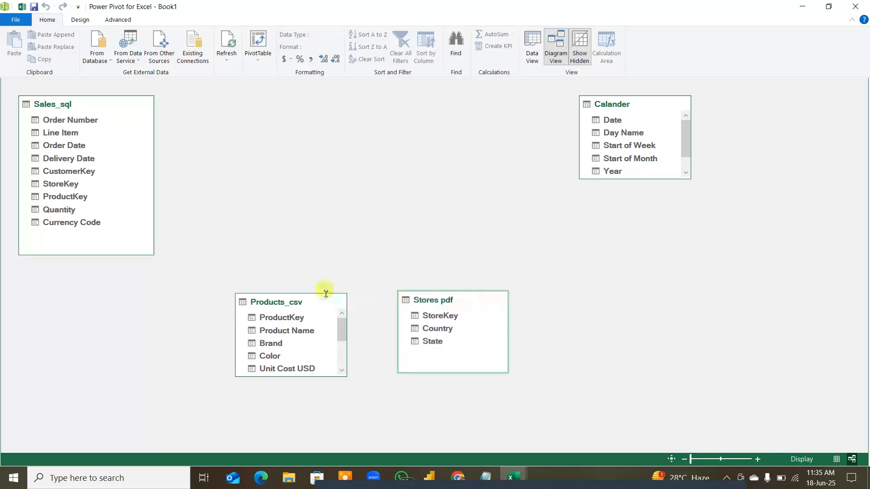
left_click_drag(320, 301, 271, 278)
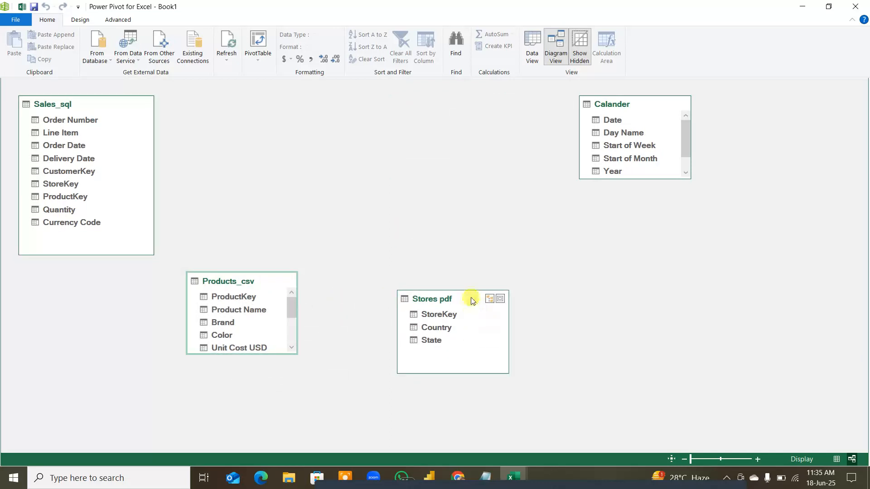
left_click_drag(470, 297, 422, 278)
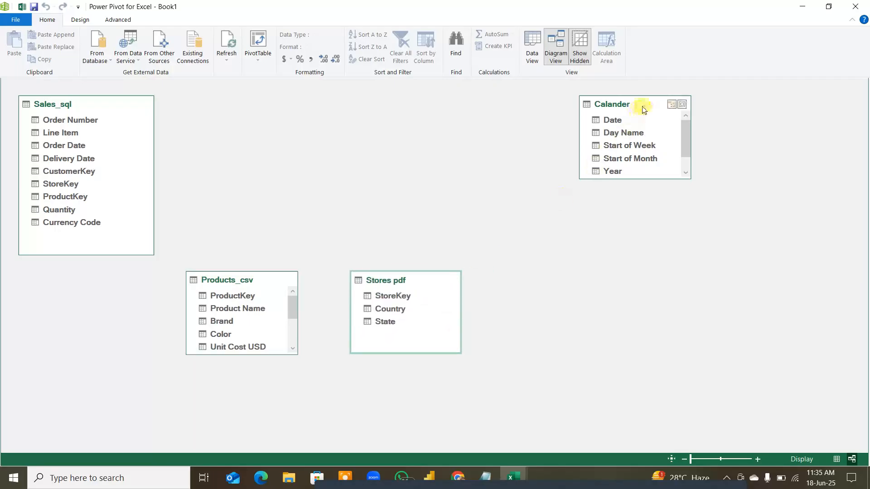
left_click_drag(652, 104, 578, 276)
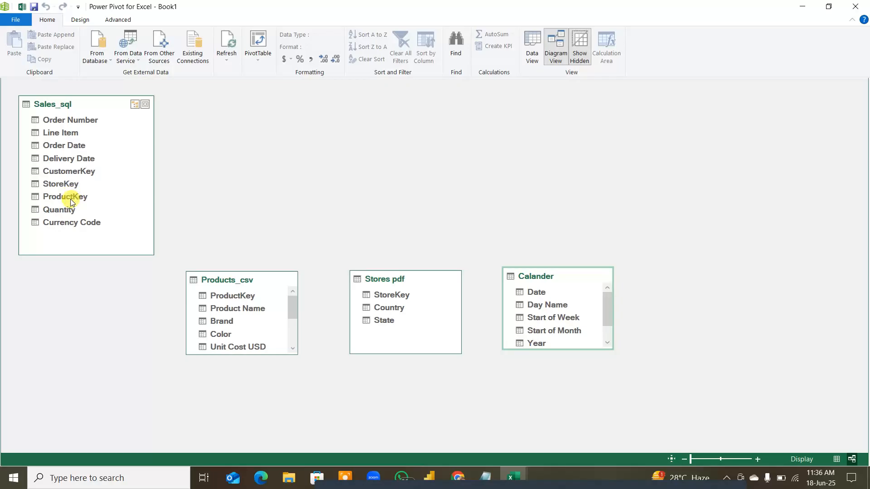
Link Products_csv to Sales_sql with a many-to-one relationship on ProductKey
left_click_drag(227, 297, 83, 198)
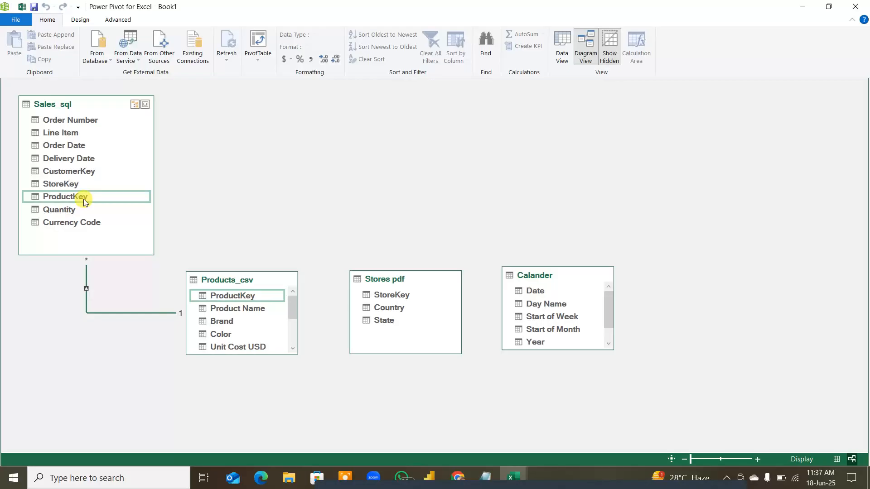
key("F7")
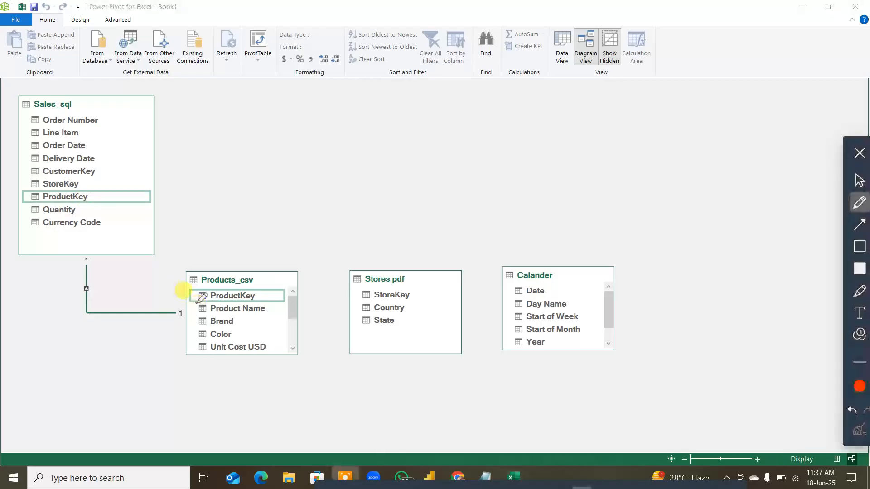
mouse_move(95, 252)
left_mouse_down()
mouse_move(77, 255)
mouse_move(89, 273)
mouse_move(101, 252)
left_mouse_up()
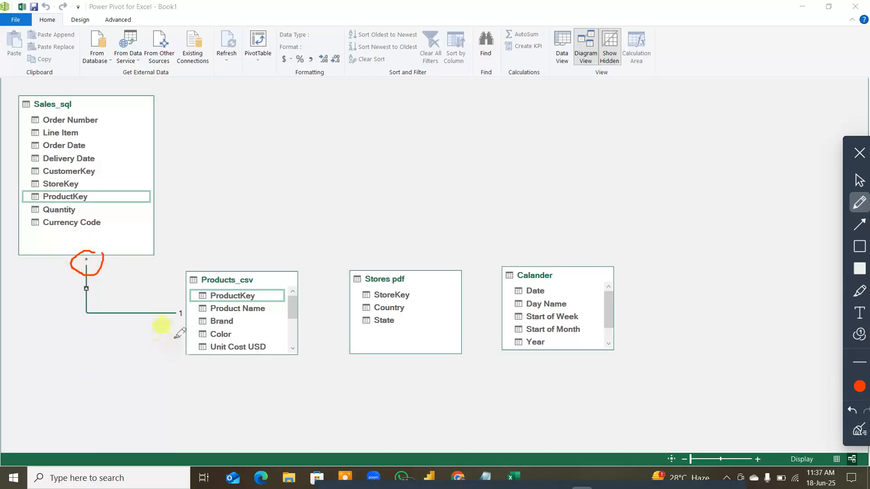
mouse_move(181, 299)
left_mouse_down()
mouse_move(168, 306)
mouse_move(174, 329)
mouse_move(181, 302)
left_mouse_up()
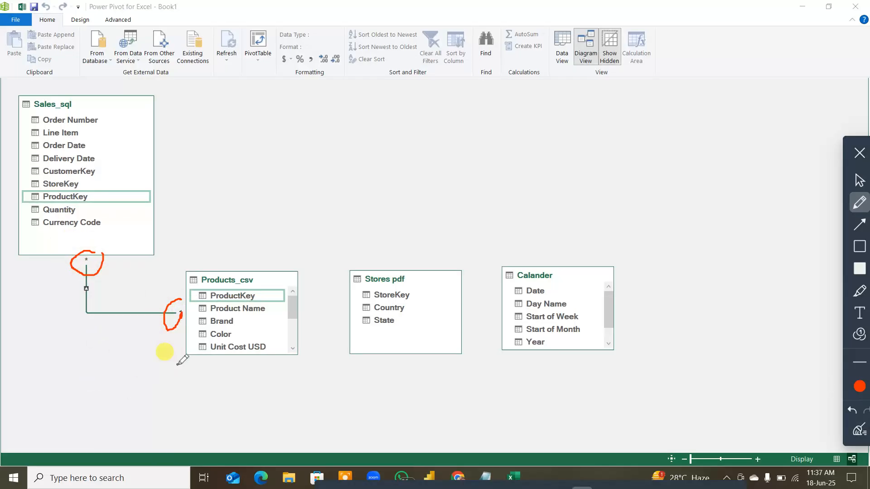
left_click_drag(237, 181, 246, 262)
left_click_drag(255, 264, 266, 246)
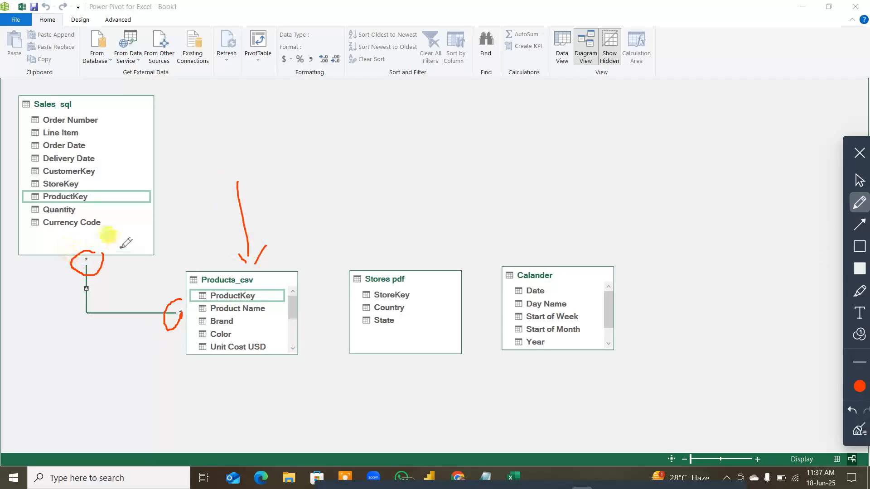
mouse_move(119, 242)
left_mouse_down()
mouse_move(121, 257)
mouse_move(127, 252)
left_mouse_up()
left_click_drag(116, 252, 126, 244)
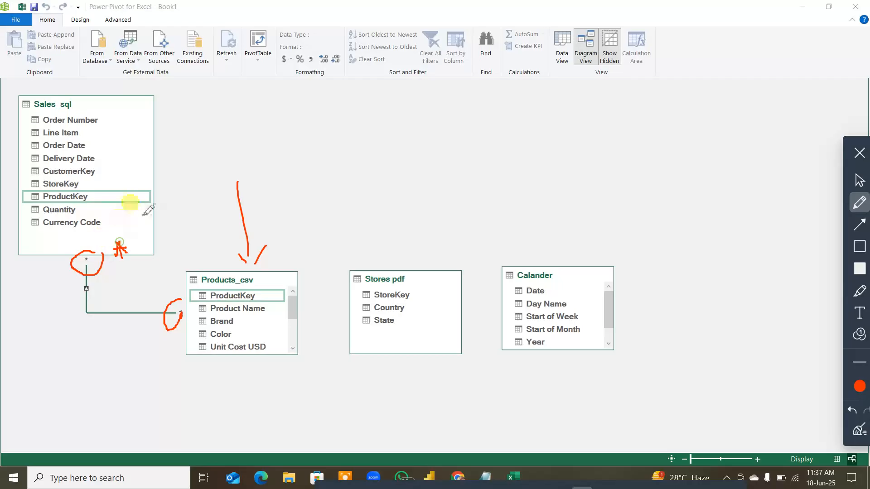
left_click_drag(129, 184, 169, 238)
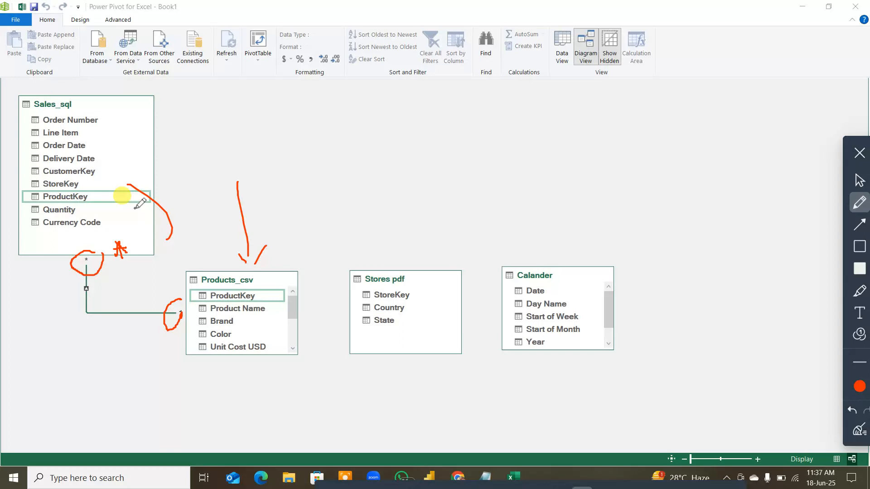
left_click(859, 430)
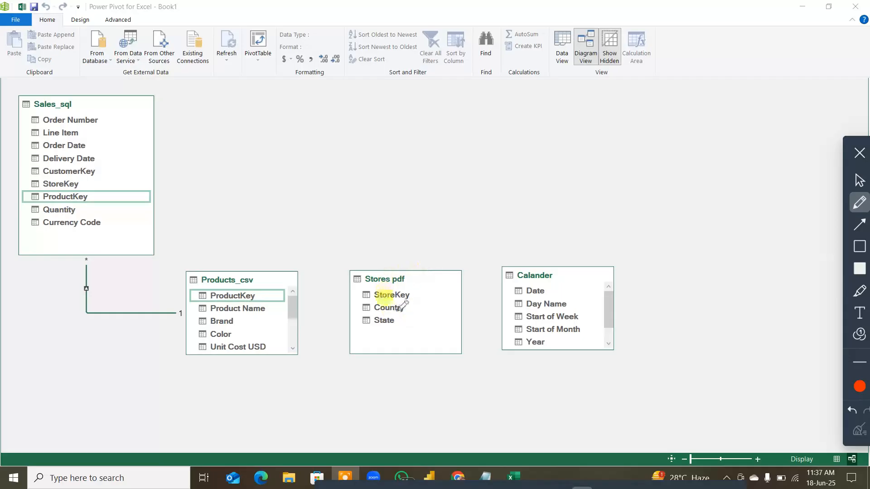
left_click_drag(382, 301, 417, 297)
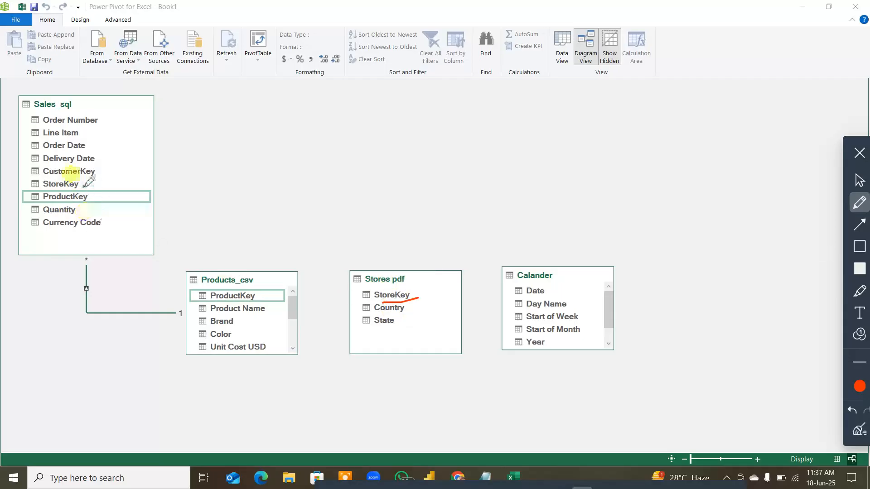
left_click_drag(83, 187, 107, 183)
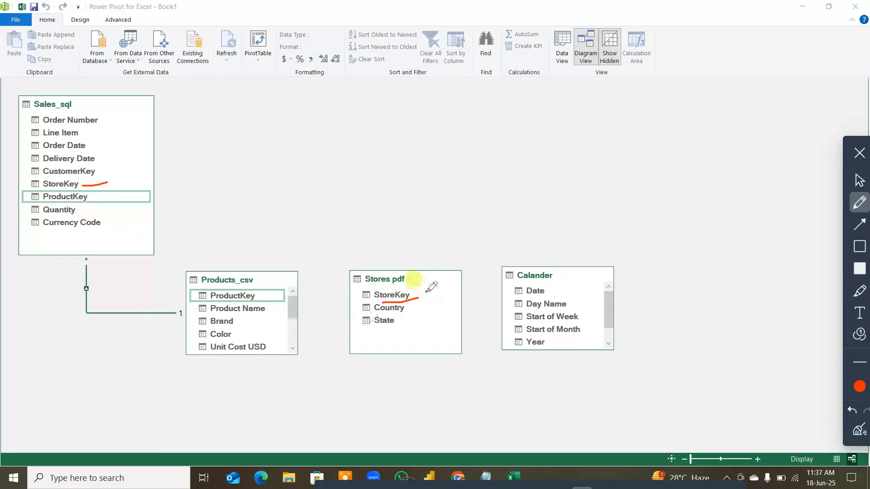
left_click_drag(415, 297, 439, 273)
left_click_drag(413, 221, 425, 266)
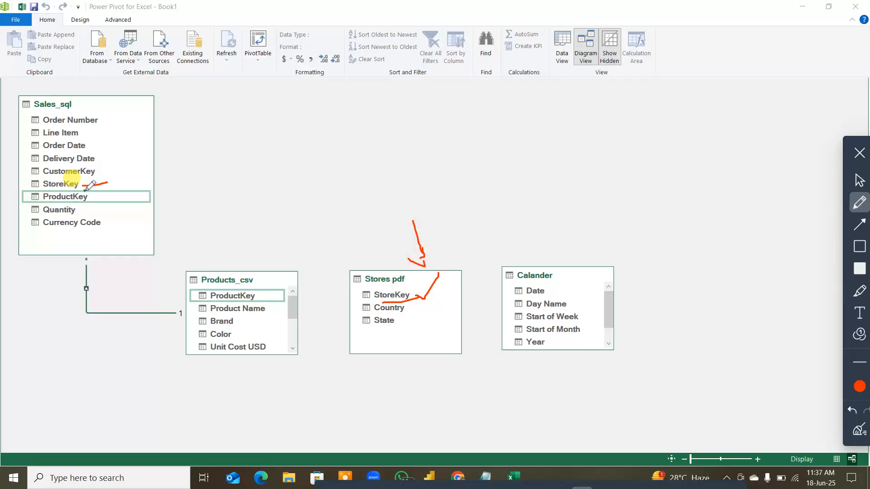
left_click(860, 429)
left_click(860, 153)
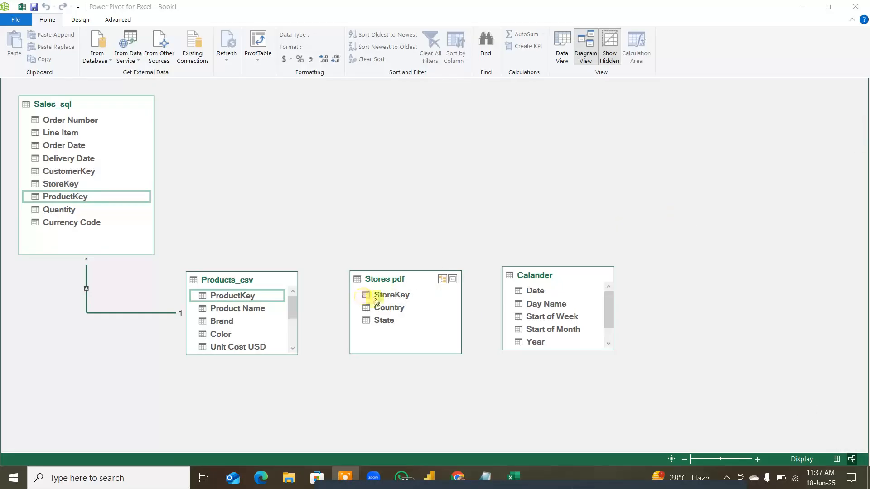
Link Stores pdf on StoreKey and Calander Date to Sales_sql Order Date, then lower Products_csv slightly
left_click_drag(387, 299, 78, 183)
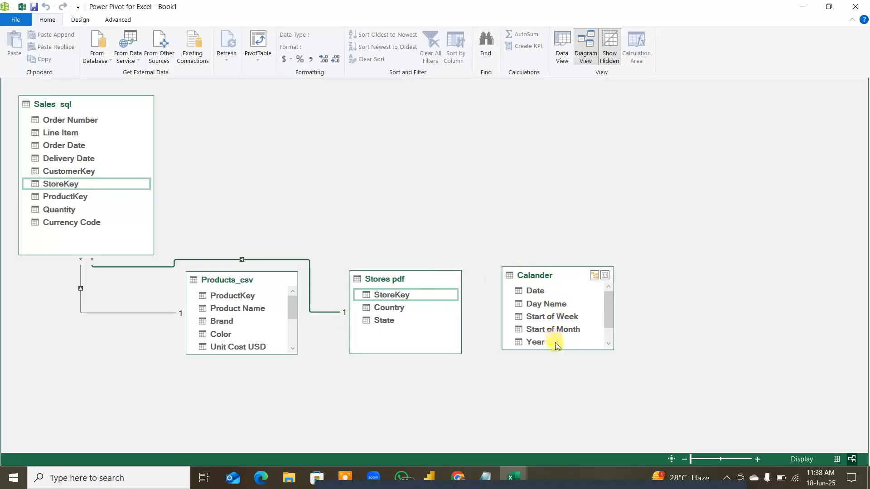
left_click_drag(609, 317, 608, 295)
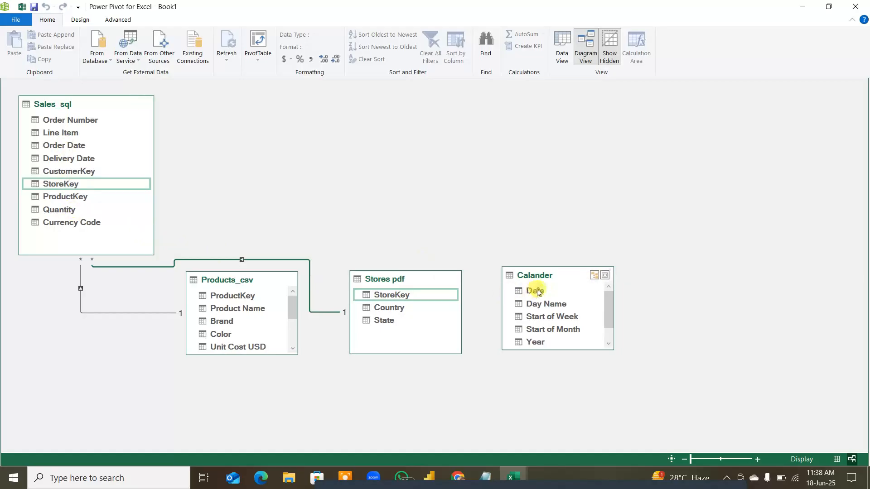
left_click_drag(533, 290, 85, 149)
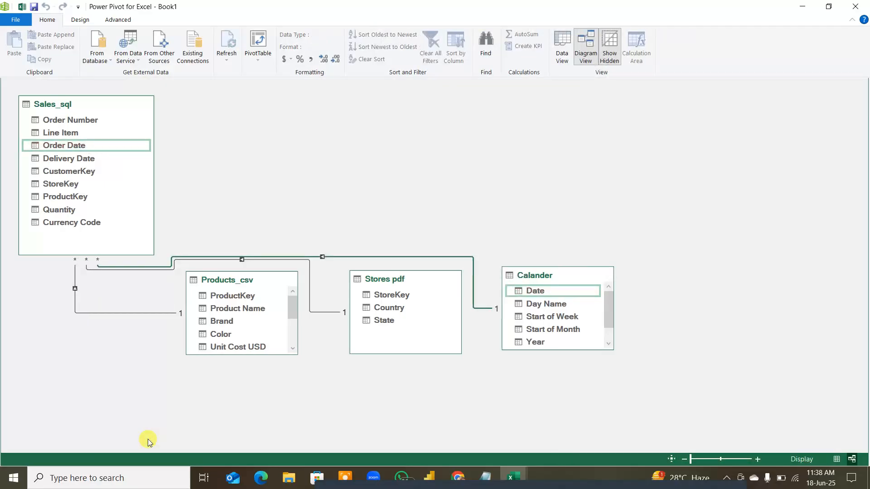
left_click_drag(262, 278, 261, 307)
Arrange a star layout: Sales_sql centre, Products_csv top-left, Calander top-right, Stores pdf bottom-right
left_click(424, 278)
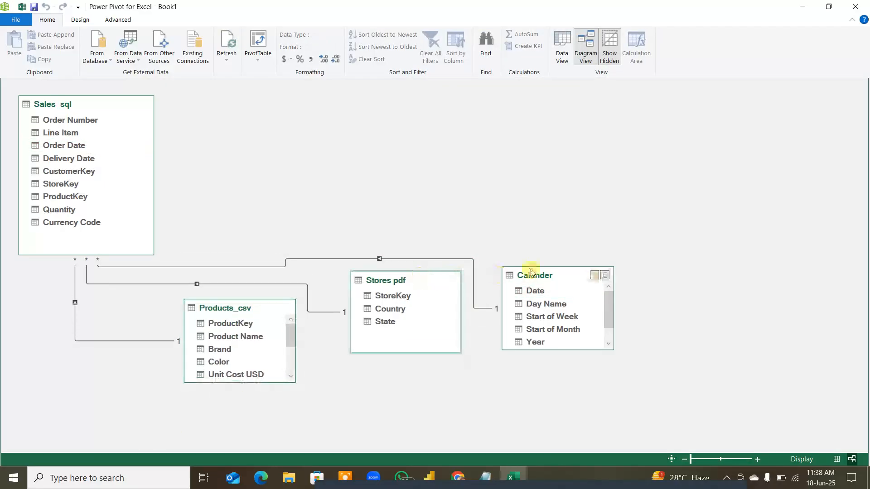
left_click(564, 275)
left_click_drag(564, 274, 558, 264)
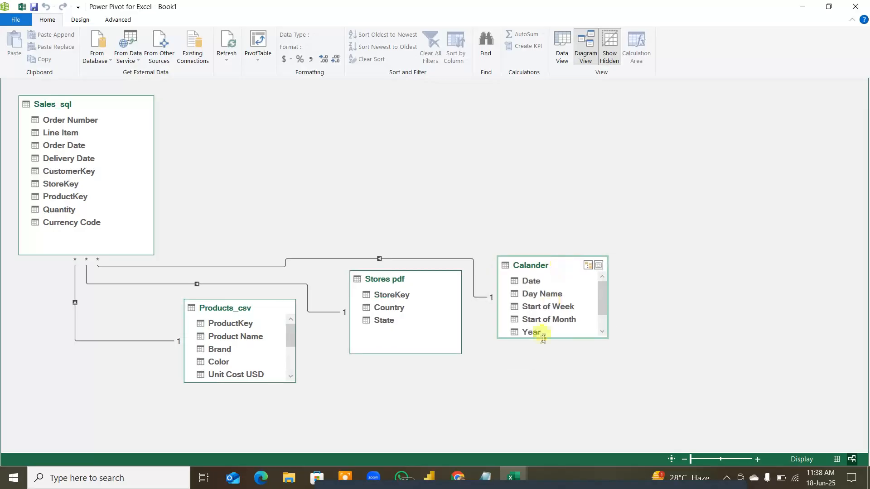
left_click_drag(104, 110, 439, 111)
left_click_drag(257, 303, 176, 105)
left_click_drag(578, 271, 641, 112)
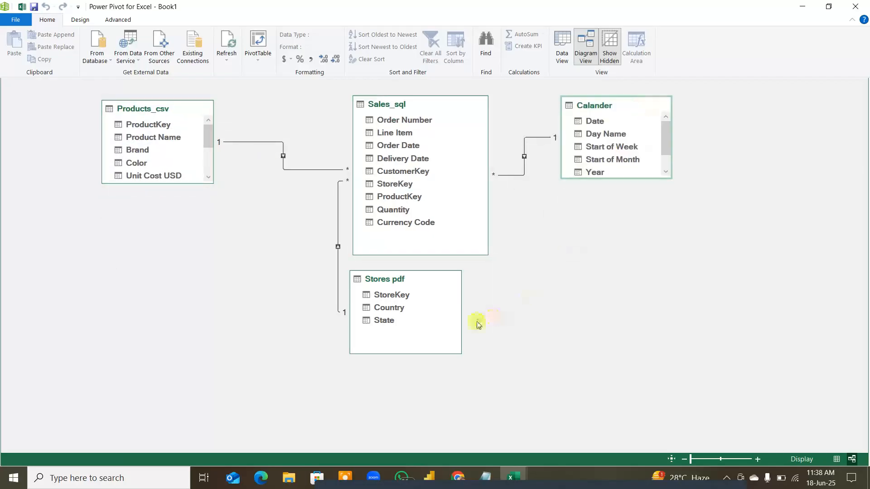
left_click_drag(446, 283, 693, 289)
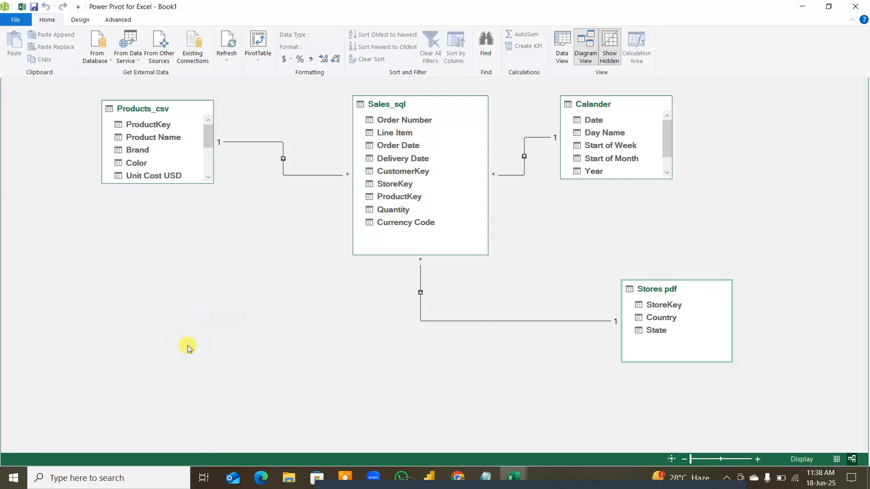
key("ctrl+alt+g")
mouse_move(156, 322)
left_mouse_down()
mouse_move(224, 301)
mouse_move(267, 399)
mouse_move(165, 389)
left_mouse_up()
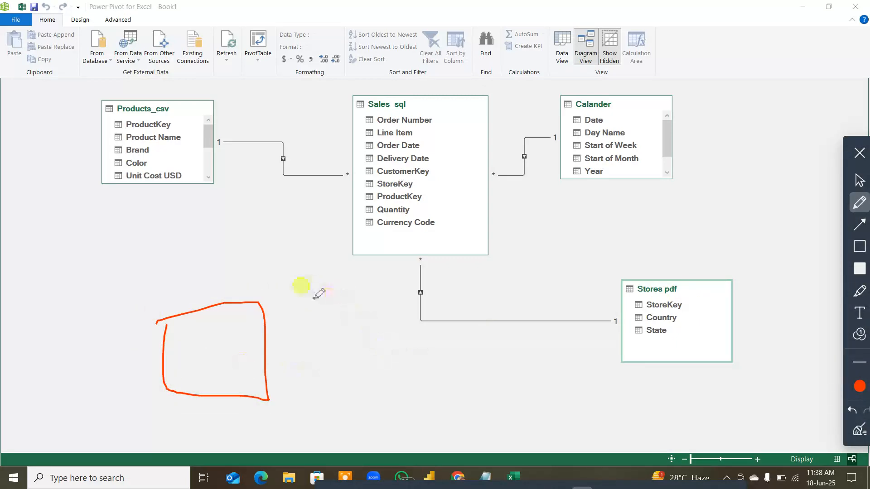
mouse_move(312, 311)
left_mouse_down()
mouse_move(477, 71)
mouse_move(601, 356)
mouse_move(211, 158)
mouse_move(507, 210)
mouse_move(325, 384)
left_mouse_up()
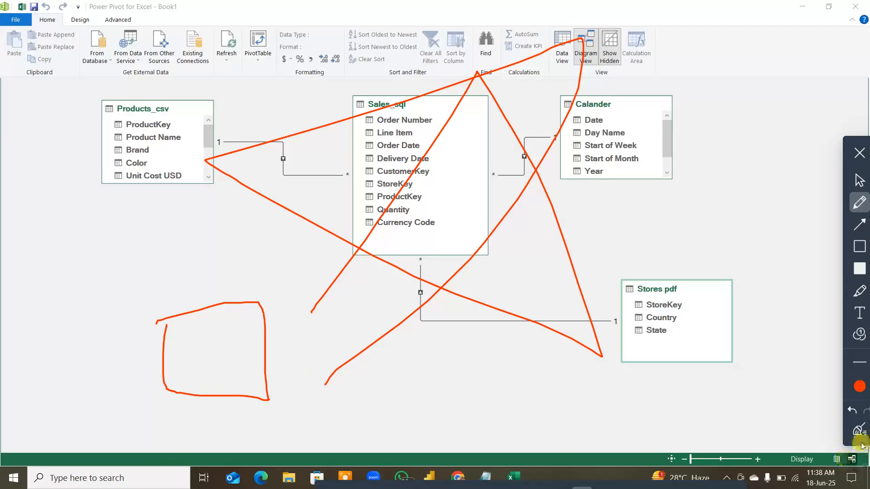
left_click(857, 430)
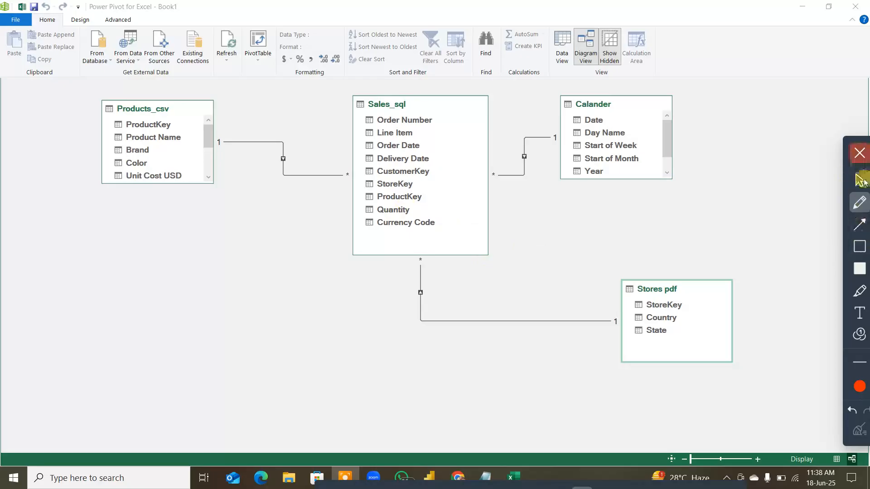
Drag Sales_sql to the diagram's left edge and line up Products_csv, Stores pdf and Calander beneath it
left_click(860, 154)
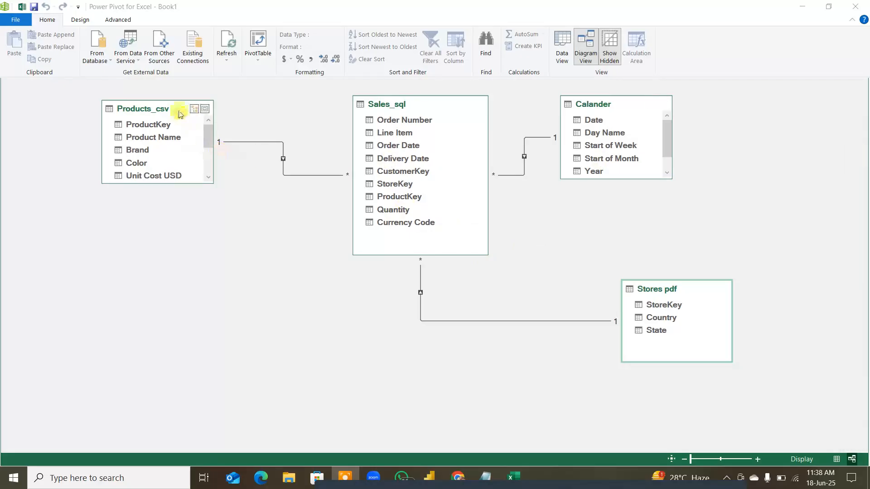
left_click_drag(180, 114, 531, 362)
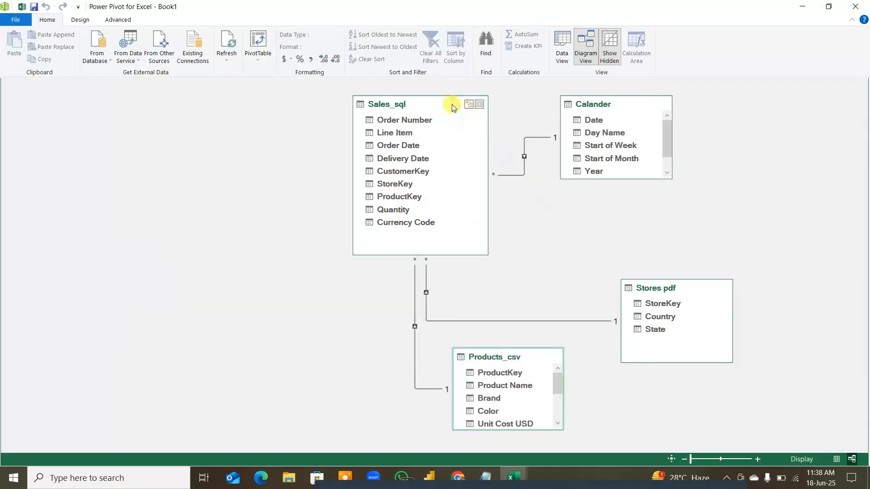
left_click_drag(452, 107, 125, 108)
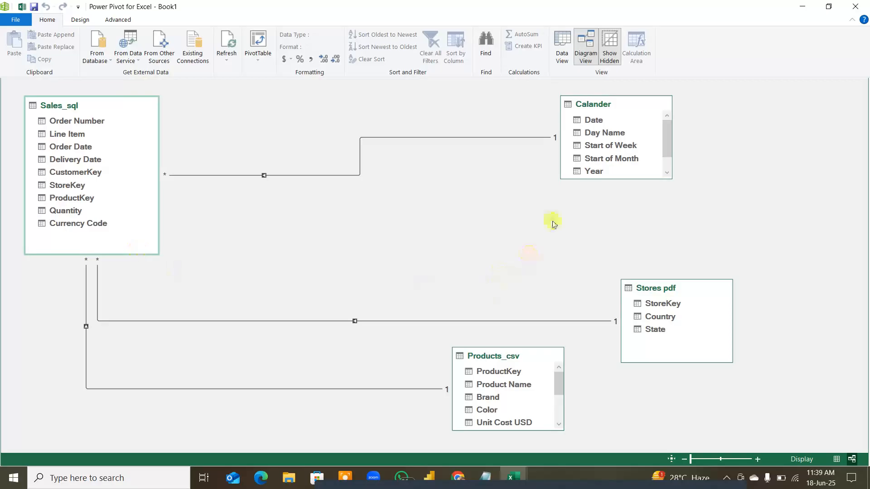
left_click_drag(625, 105, 755, 226)
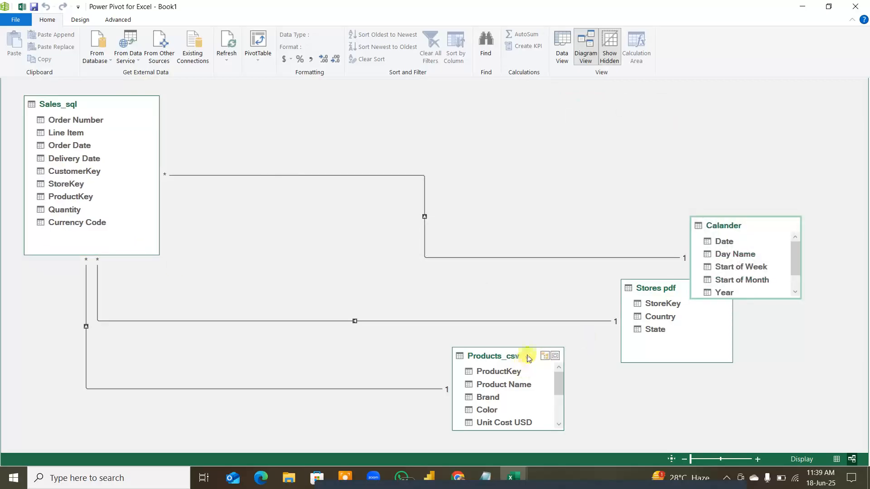
left_click_drag(527, 355, 258, 294)
left_click_drag(685, 295, 382, 300)
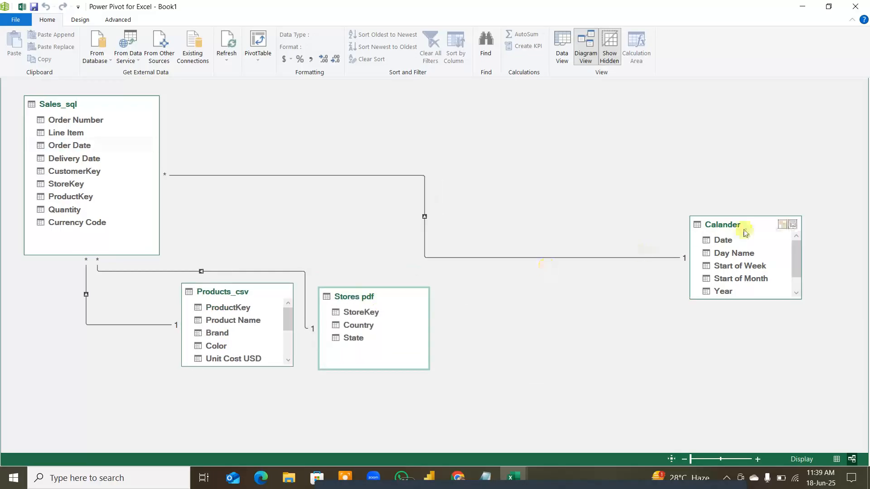
left_click_drag(745, 227, 513, 297)
Turn on the pen and draw red tick marks right of Calander and beneath the lookup tables
key("ctrl+d")
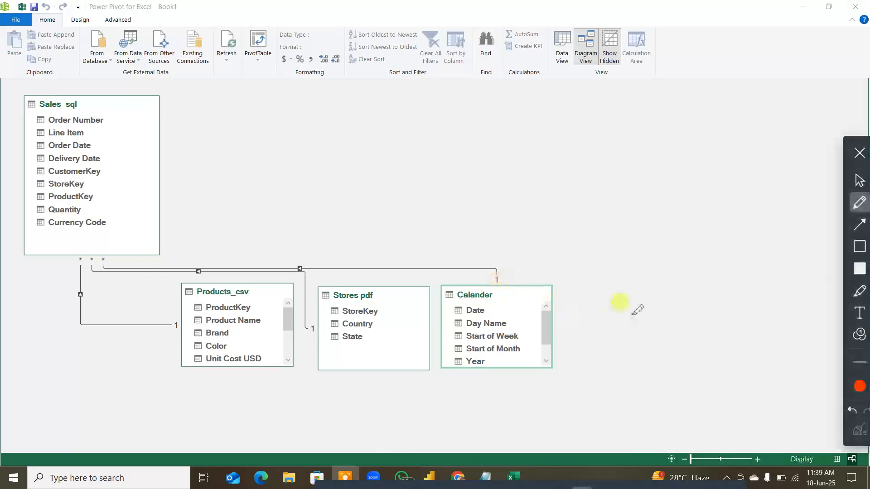
left_click_drag(628, 299, 635, 338)
left_click_drag(665, 298, 675, 329)
left_click_drag(719, 290, 739, 324)
left_click_drag(768, 288, 782, 319)
left_click_drag(801, 291, 818, 346)
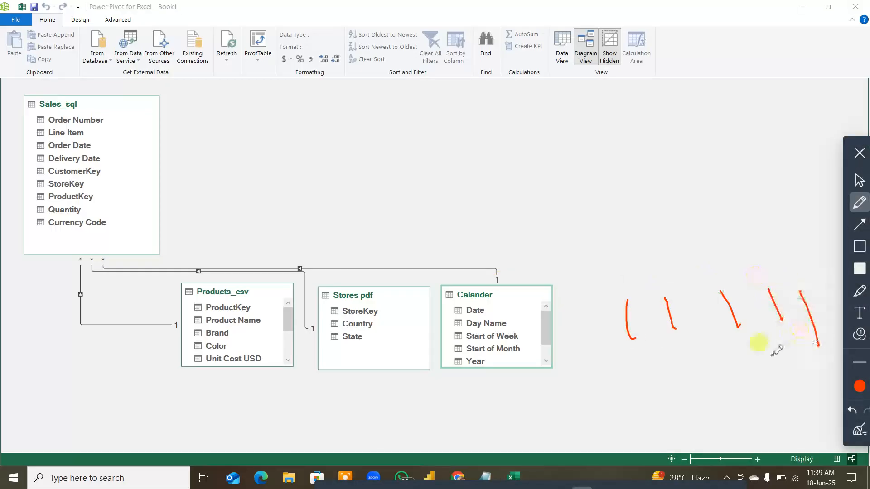
left_click_drag(219, 374, 225, 419)
left_click_drag(333, 382, 349, 405)
left_click_drag(421, 377, 439, 401)
left_click_drag(484, 382, 525, 400)
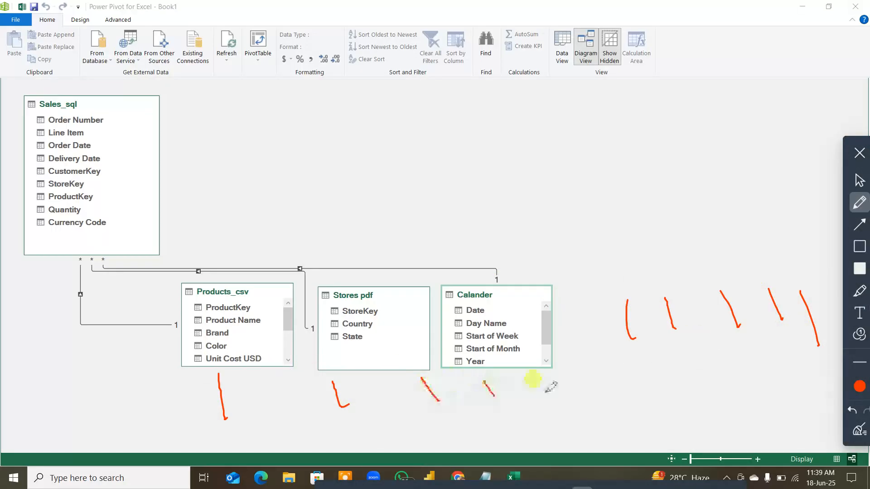
left_click_drag(601, 377, 623, 414)
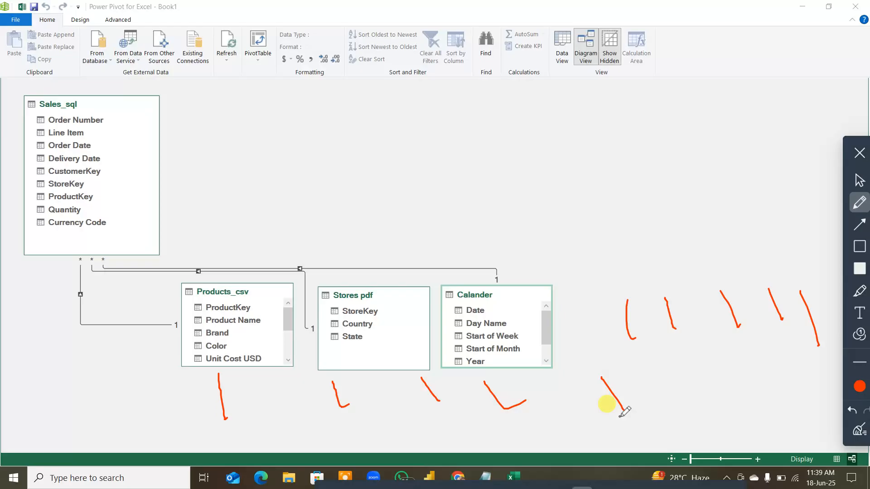
Draw a check on Sales_sql, an arc from Products_csv to Calander, and an arrow from Sales_sql
left_click_drag(124, 145, 155, 107)
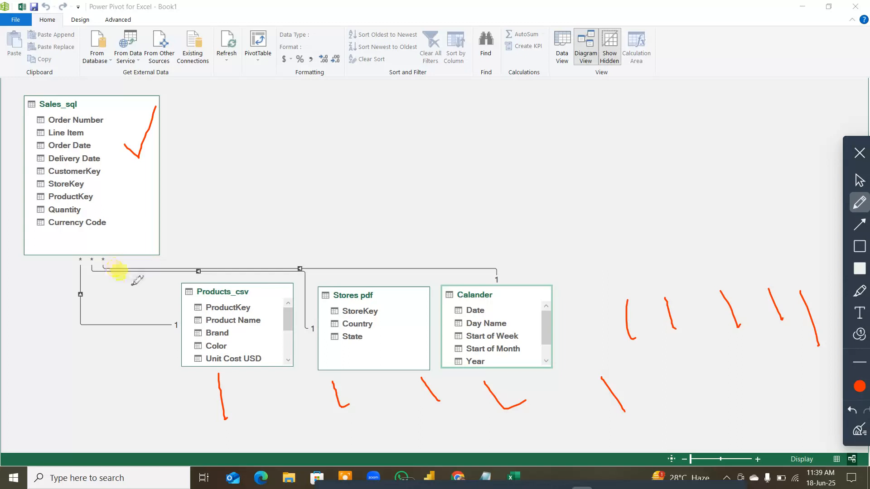
mouse_move(257, 283)
left_mouse_down()
mouse_move(335, 241)
mouse_move(498, 278)
mouse_move(499, 295)
left_mouse_up()
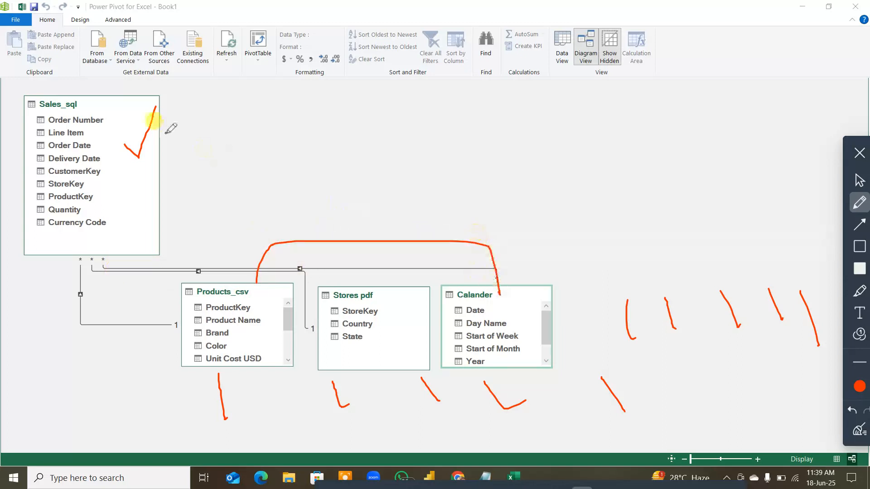
mouse_move(153, 143)
left_mouse_down()
mouse_move(259, 144)
mouse_move(242, 164)
left_mouse_up()
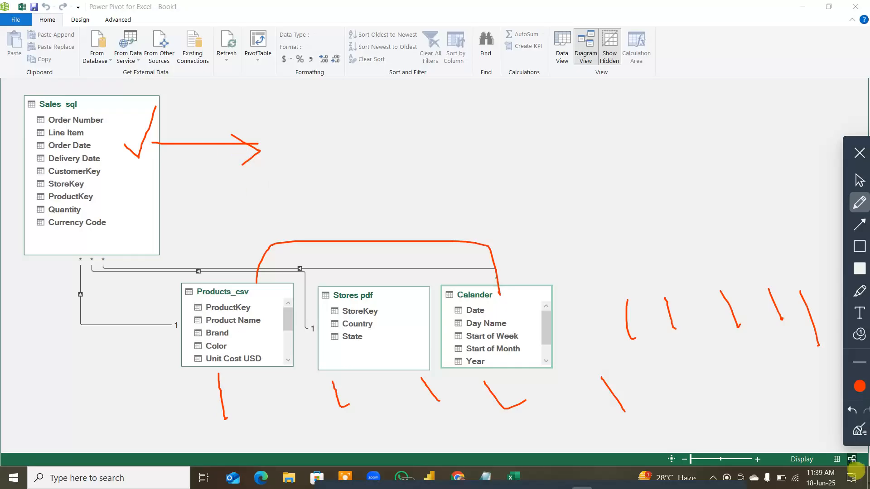
Erase all pen annotations, leave drawing mode and bring the Google Meet window forward
left_click(859, 429)
left_click(851, 157)
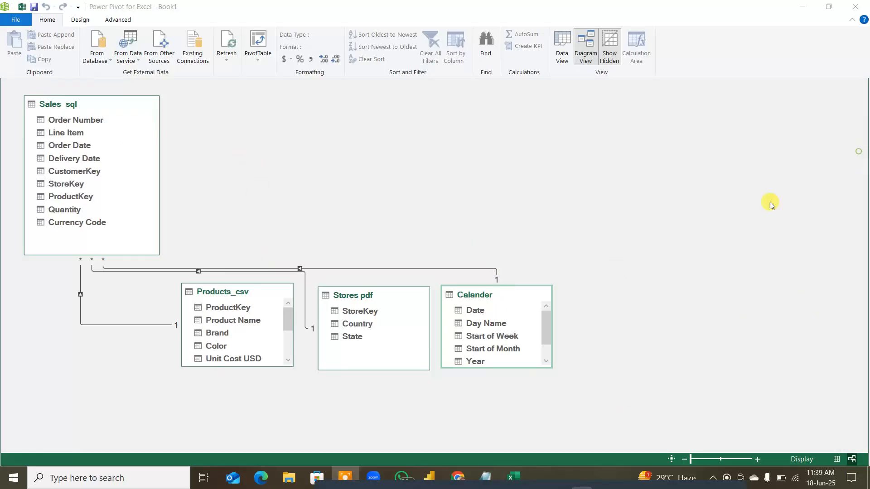
left_click(485, 479)
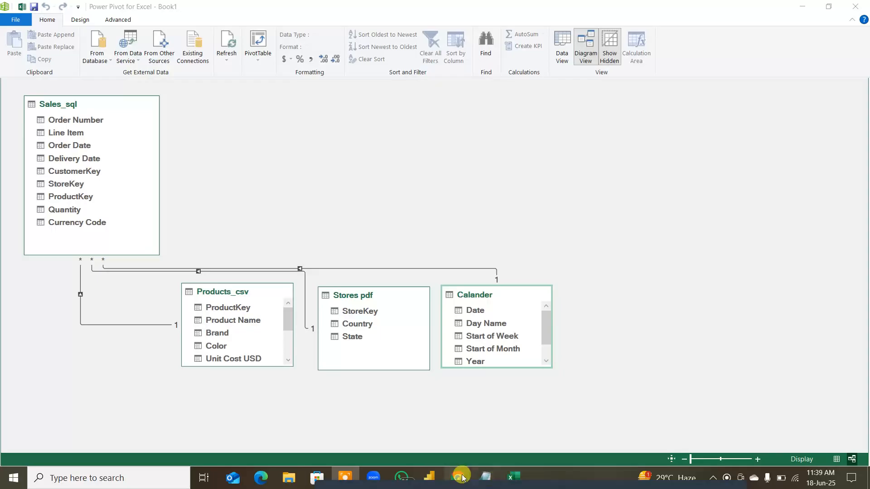
left_click(399, 431)
Review the meeting's participant list, close it, and minimise Meet to show the desktop
left_click(768, 466)
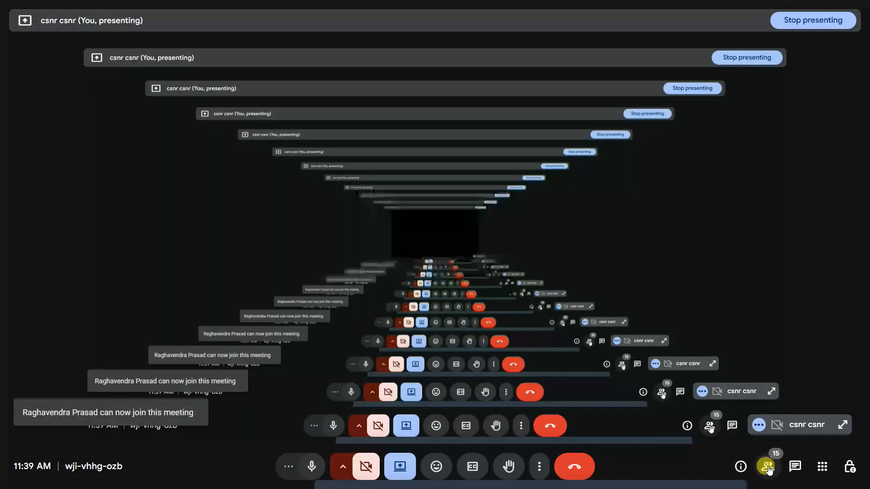
scroll(788, 320, "down", 5)
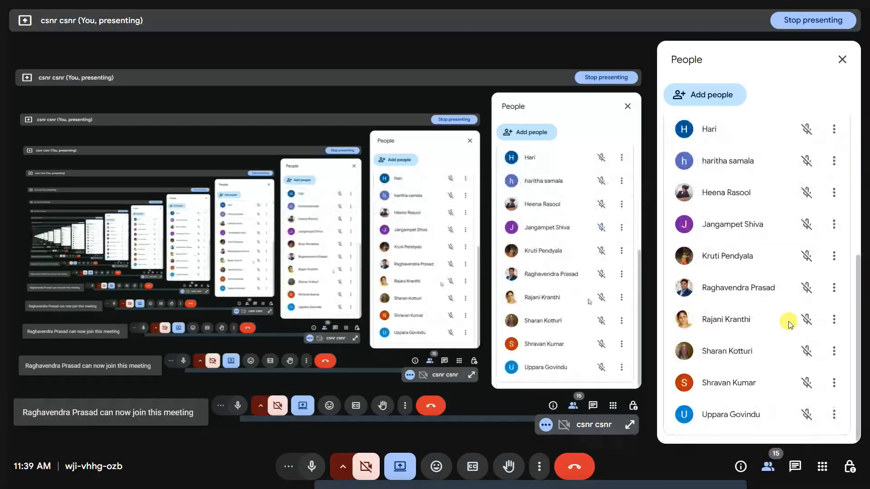
scroll(788, 320, "up", 5)
left_click(848, 51)
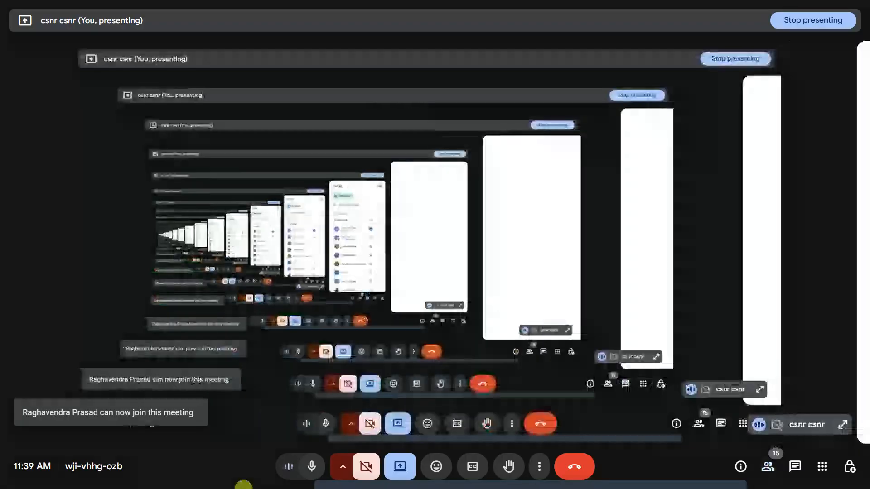
key("super+d")
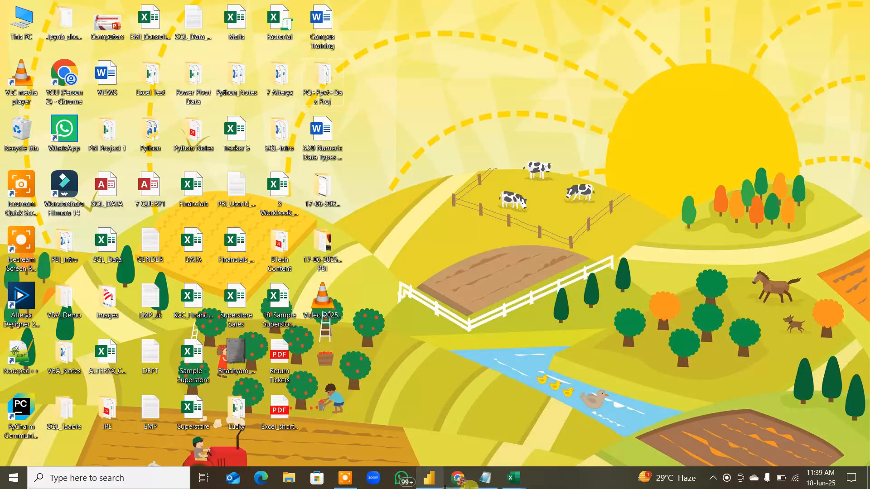
mouse_move(471, 481)
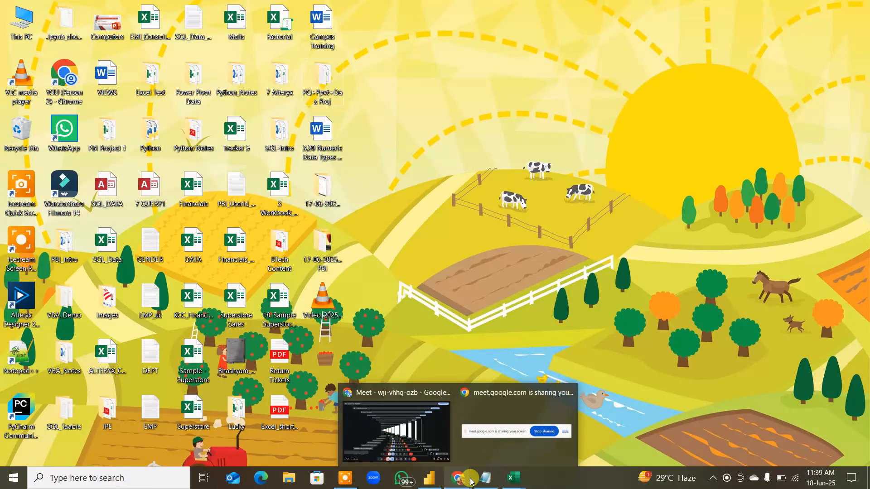
Close Power Pivot and the Queries & Connections pane, then reopen the Data Model in Diagram View
mouse_move(511, 475)
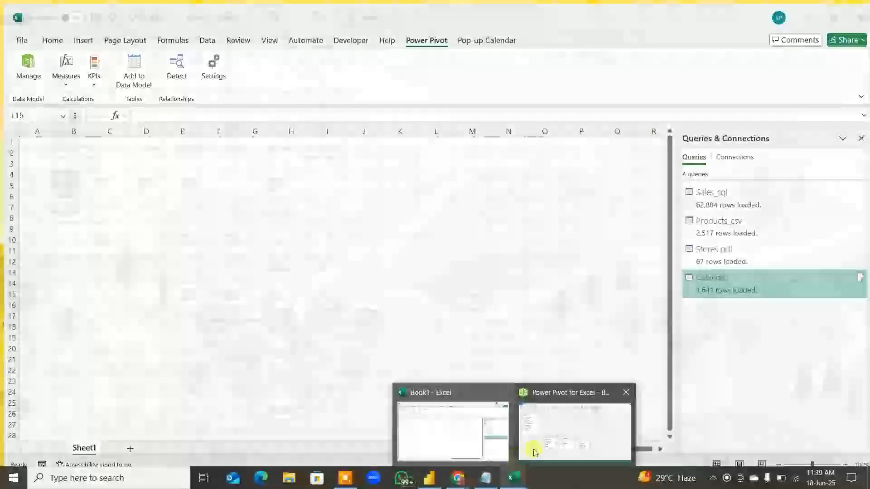
left_click(535, 453)
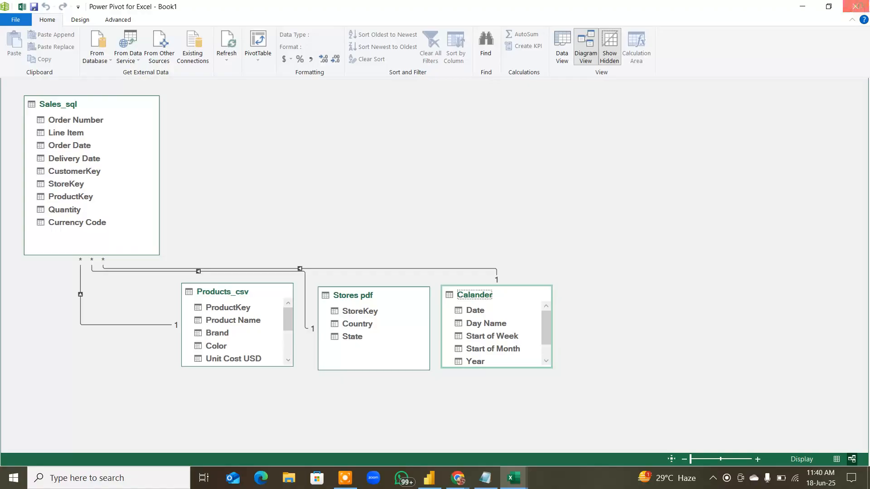
left_click(863, 6)
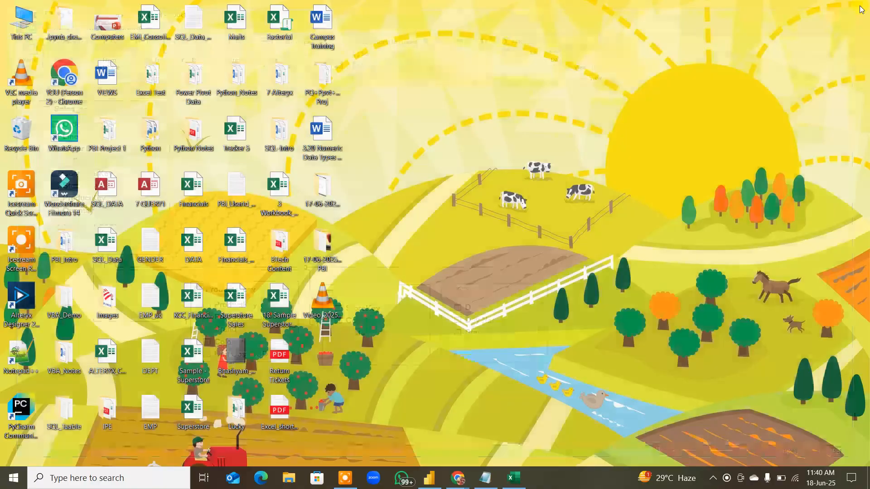
left_click(515, 478)
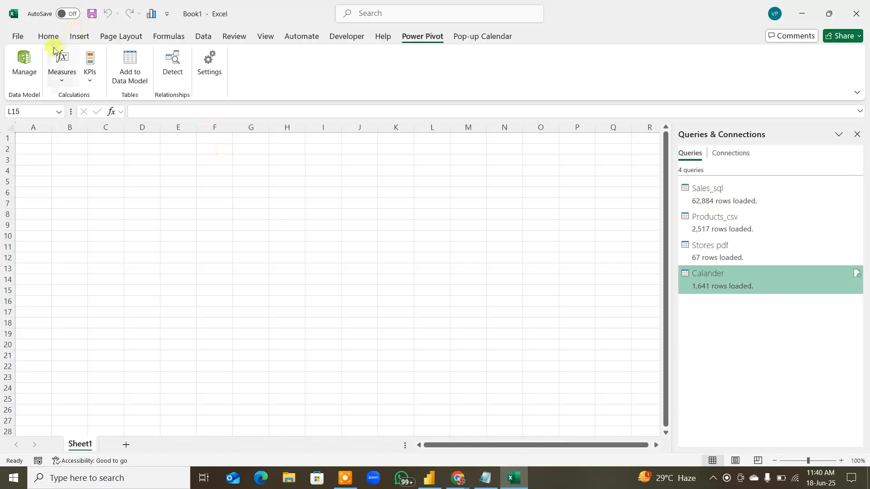
left_click(857, 134)
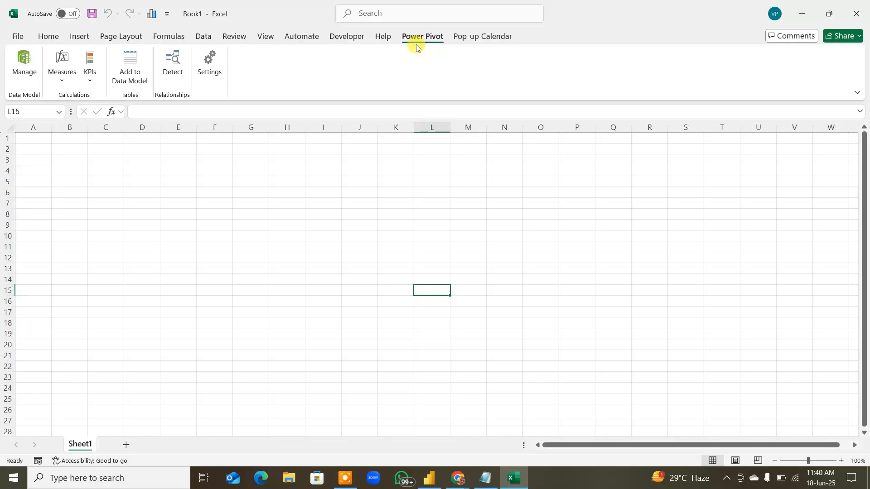
left_click(26, 67)
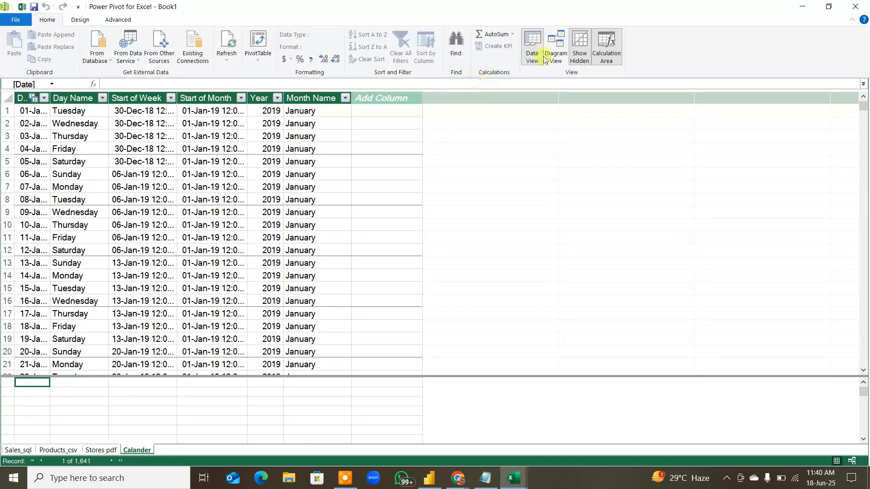
left_click(553, 57)
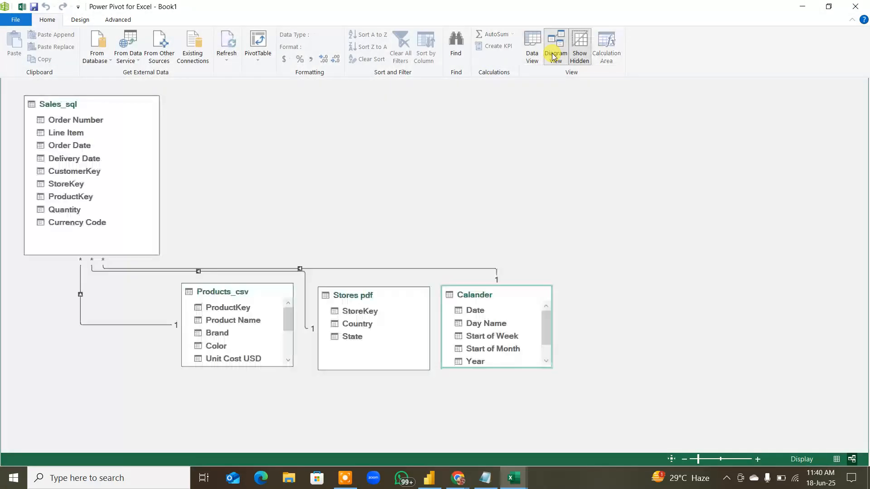
key("F11")
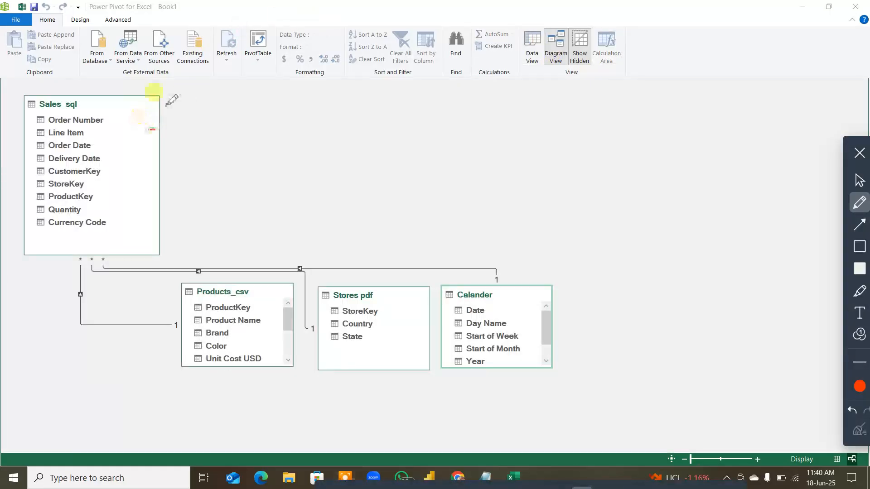
left_click_drag(168, 104, 151, 130)
left_click_drag(276, 309, 285, 270)
left_click_drag(395, 302, 415, 264)
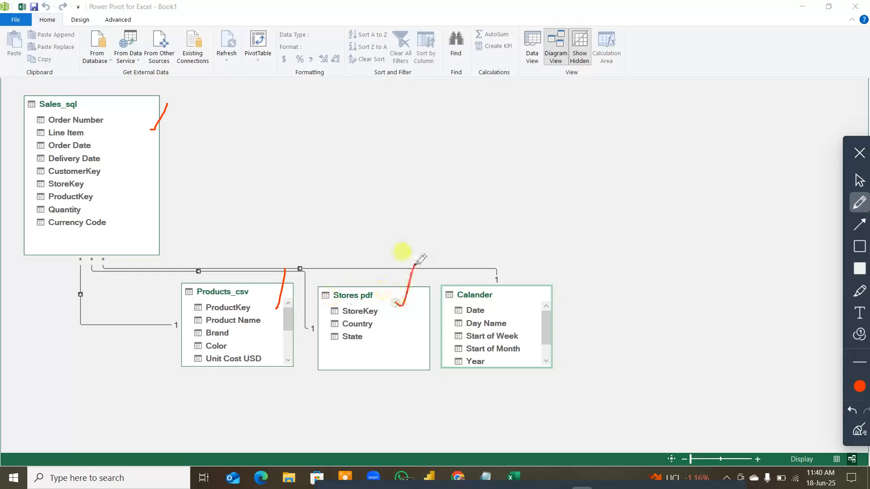
left_click_drag(506, 297, 542, 255)
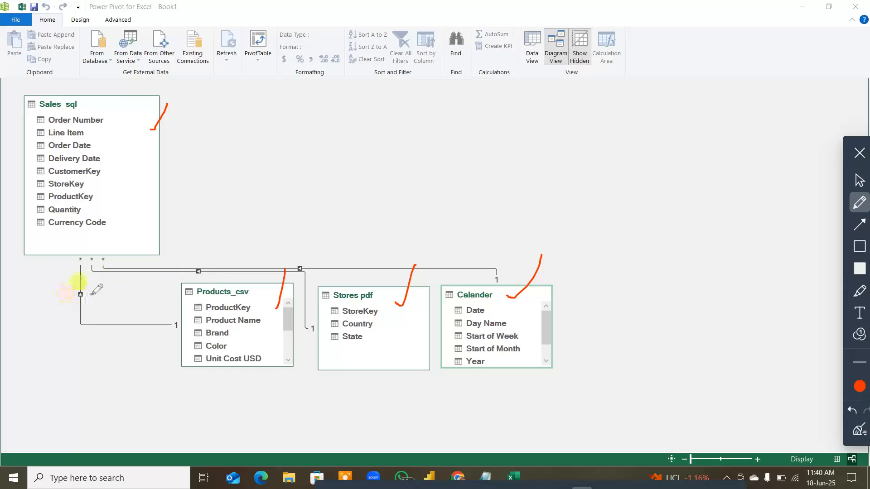
left_click_drag(131, 284, 160, 263)
left_click_drag(356, 265, 378, 251)
left_click_drag(62, 336, 102, 316)
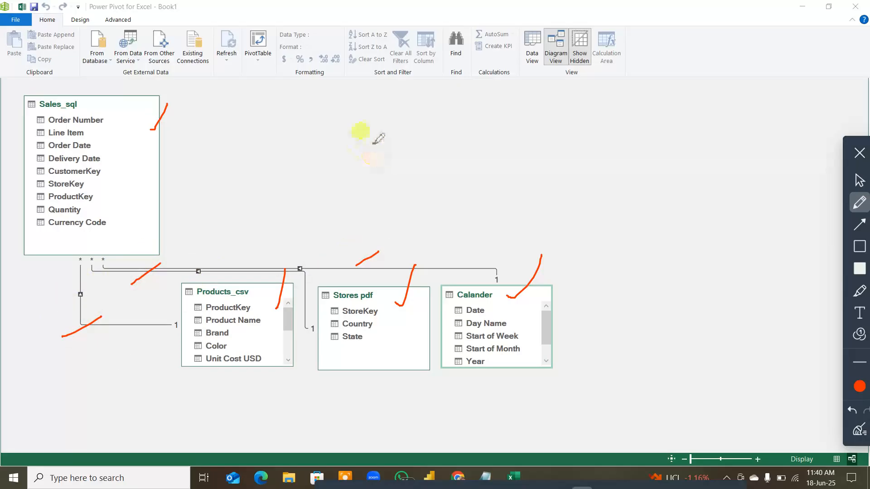
mouse_move(374, 144)
left_mouse_down()
mouse_move(335, 181)
mouse_move(379, 129)
mouse_move(419, 152)
left_mouse_up()
mouse_move(448, 146)
left_mouse_down()
mouse_move(435, 122)
mouse_move(502, 134)
left_mouse_up()
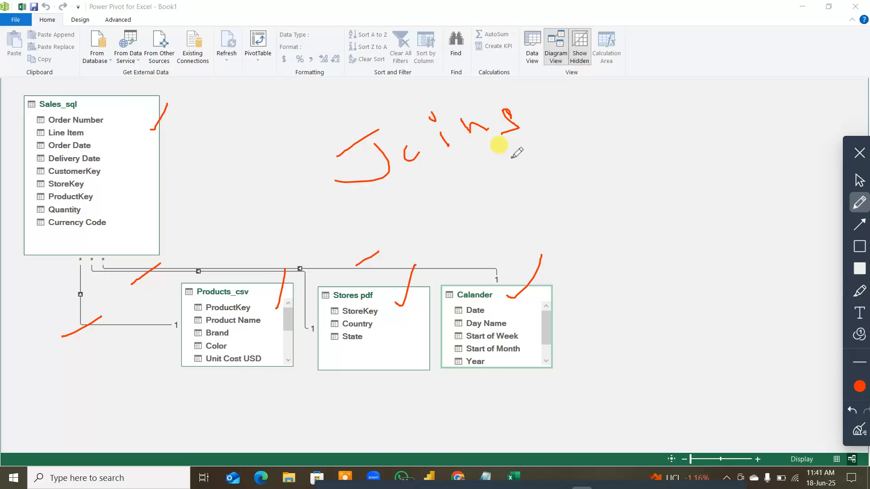
left_click_drag(595, 135, 721, 119)
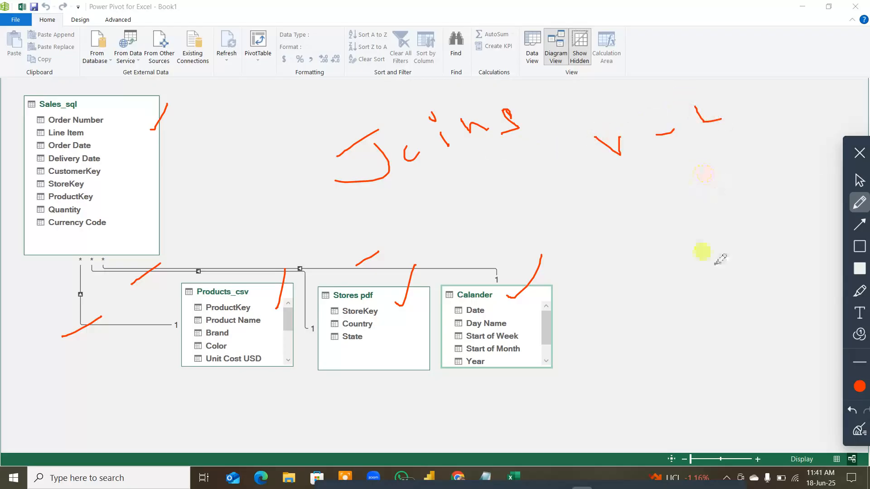
left_click(858, 429)
left_click(859, 152)
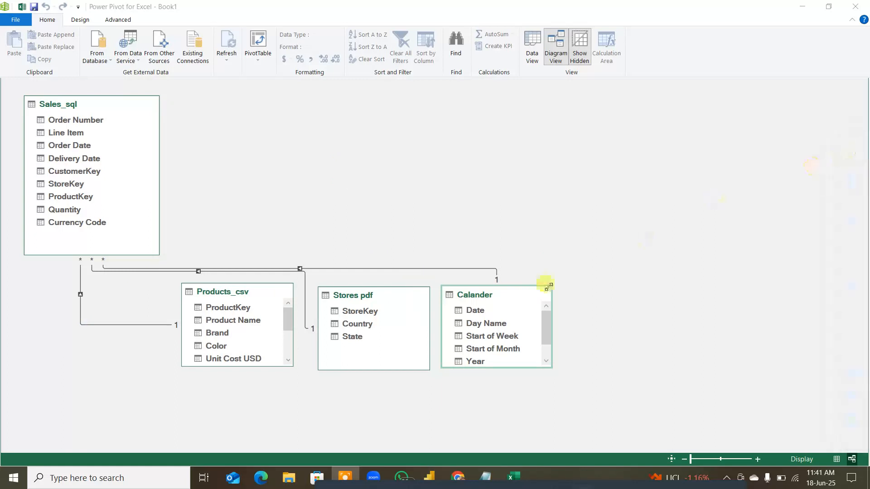
left_click(304, 318)
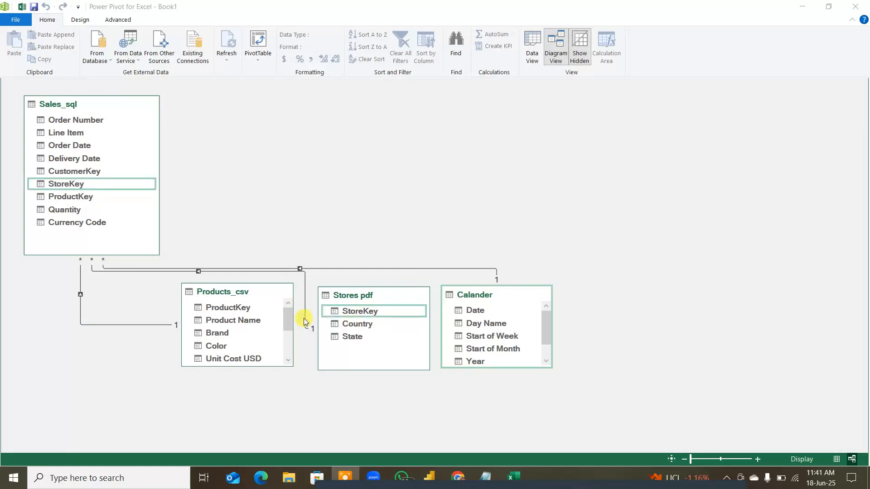
key("F2")
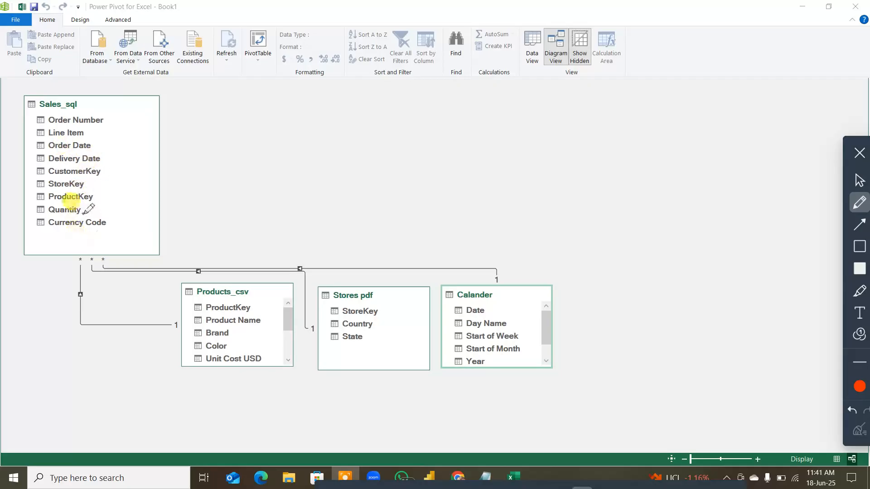
left_click_drag(83, 212, 123, 206)
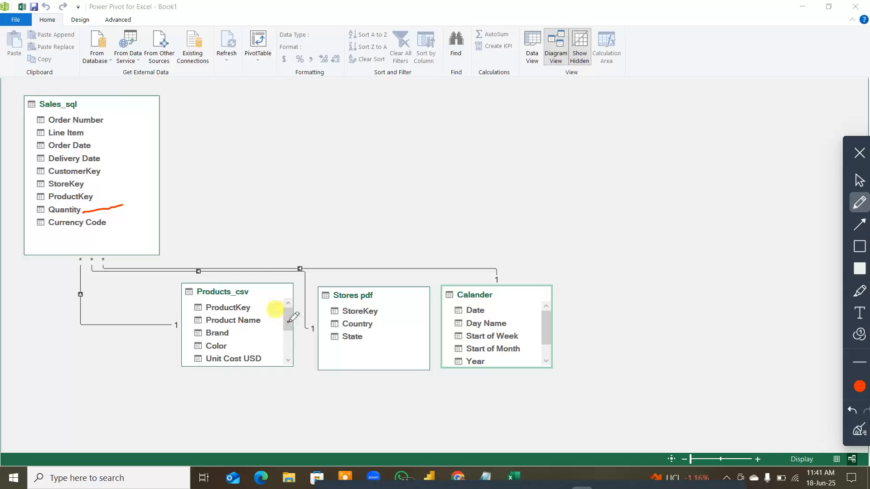
left_click(859, 429)
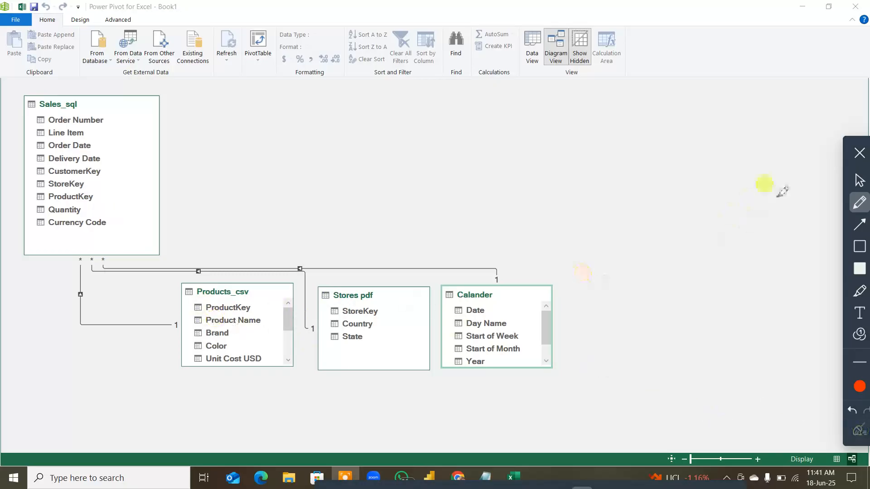
left_click(859, 152)
mouse_move(287, 312)
left_mouse_down()
mouse_move(286, 344)
mouse_move(289, 333)
left_mouse_up()
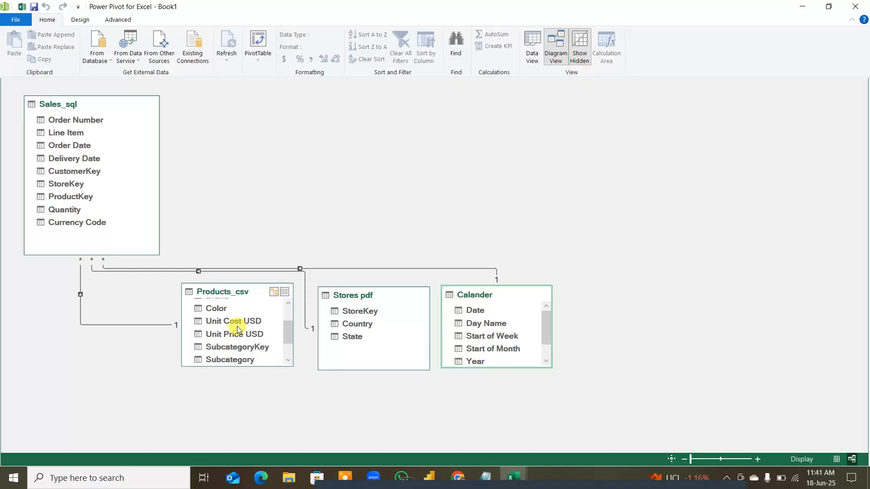
key("F5")
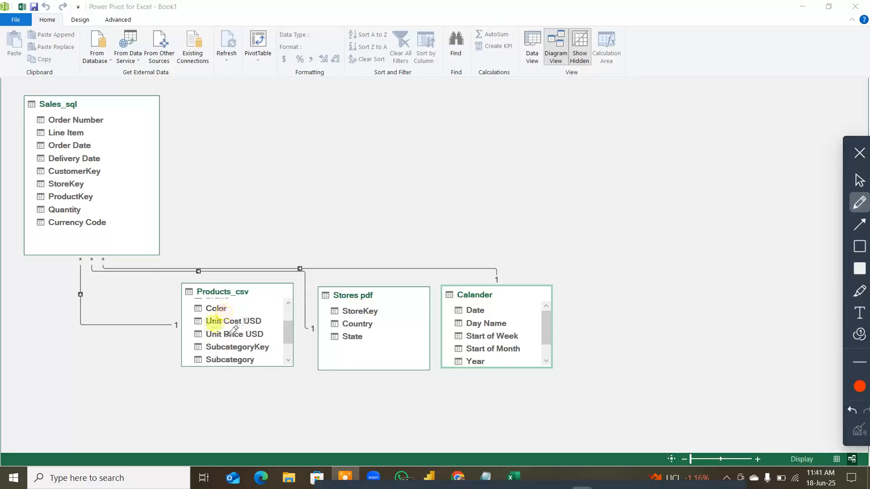
left_click_drag(215, 343, 236, 342)
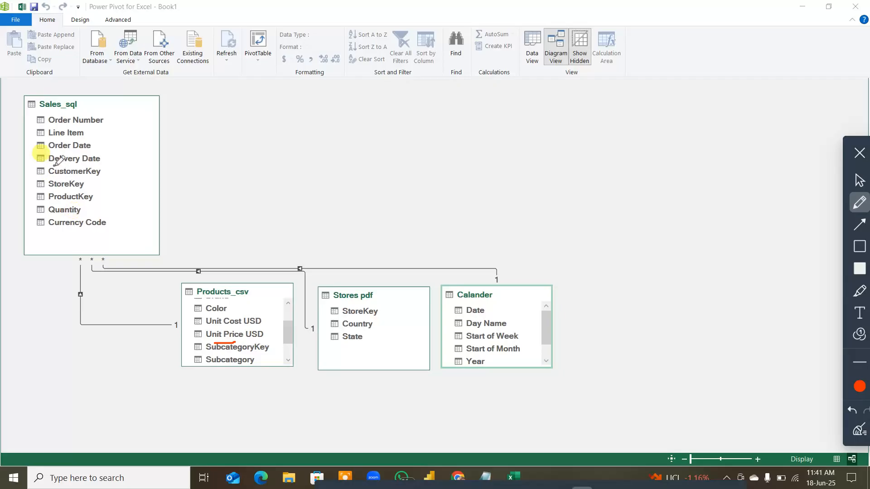
mouse_move(52, 218)
left_mouse_down()
mouse_move(86, 220)
mouse_move(101, 195)
mouse_move(167, 212)
mouse_move(215, 333)
left_mouse_up()
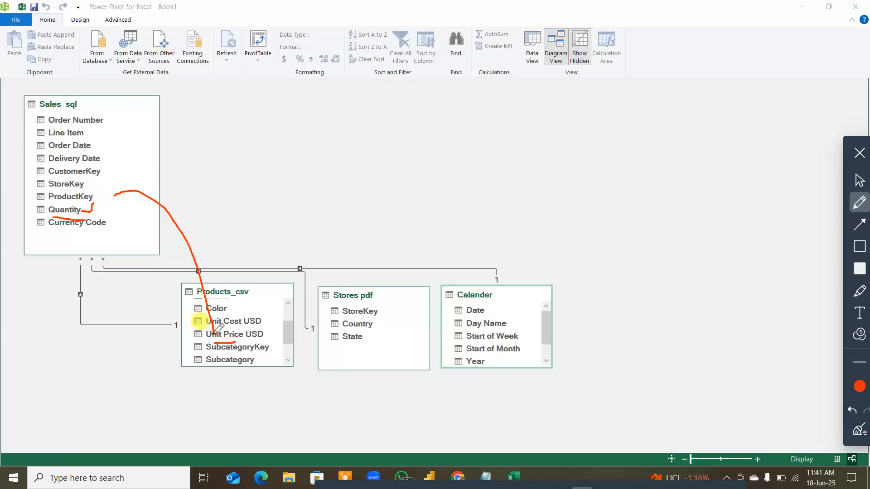
mouse_move(120, 286)
left_mouse_down()
mouse_move(39, 287)
mouse_move(77, 368)
mouse_move(157, 308)
mouse_move(129, 271)
left_mouse_up()
mouse_move(42, 332)
left_mouse_down()
mouse_move(97, 318)
mouse_move(97, 334)
left_mouse_up()
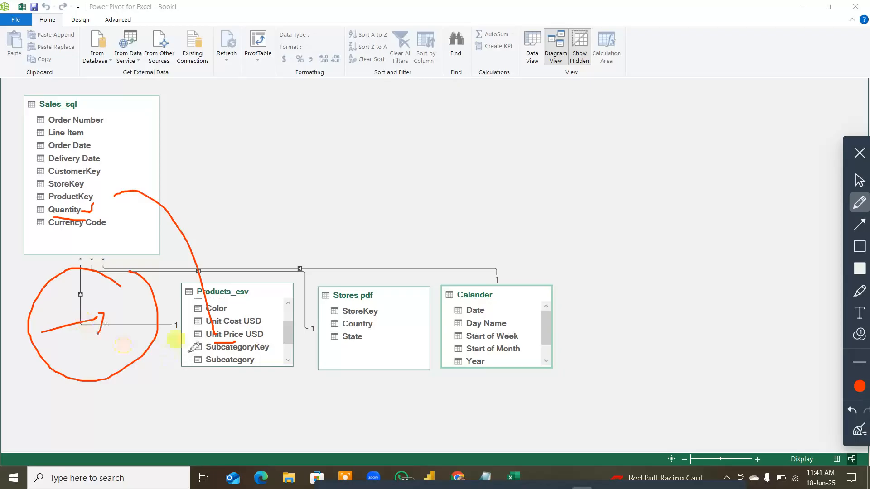
mouse_move(164, 317)
left_mouse_down()
mouse_move(186, 327)
mouse_move(171, 314)
left_mouse_up()
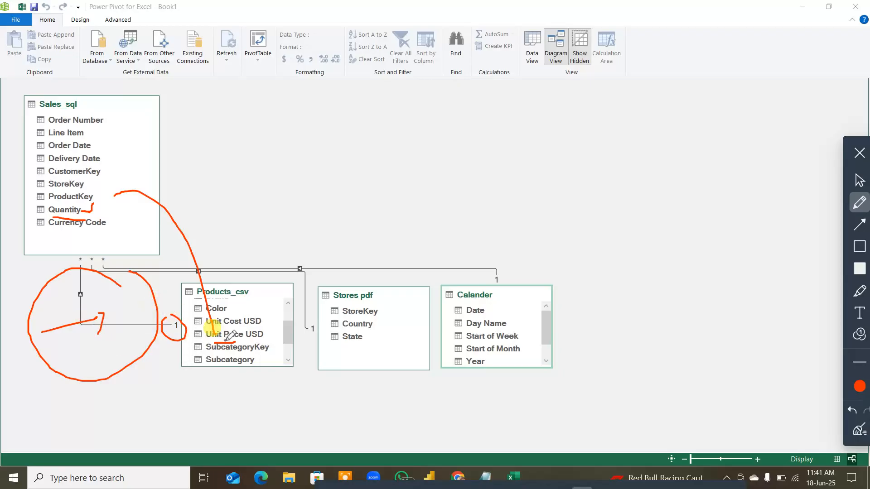
left_click_drag(208, 342, 257, 339)
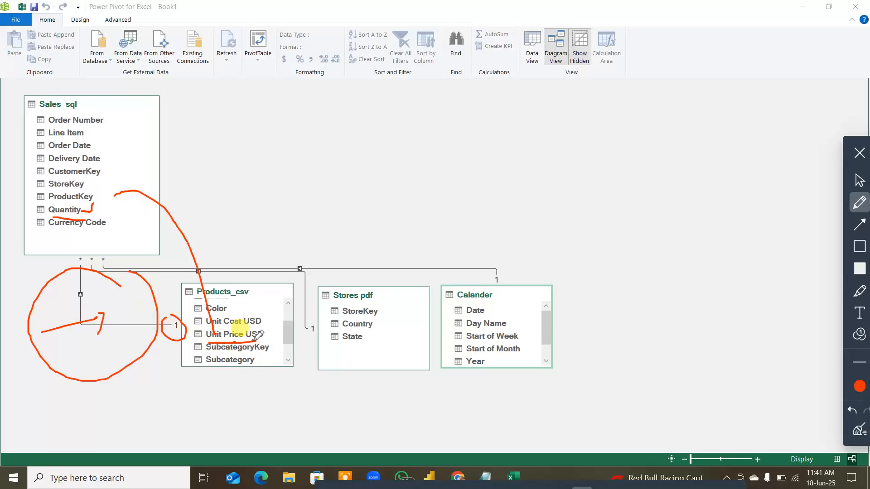
left_click_drag(83, 274, 78, 255)
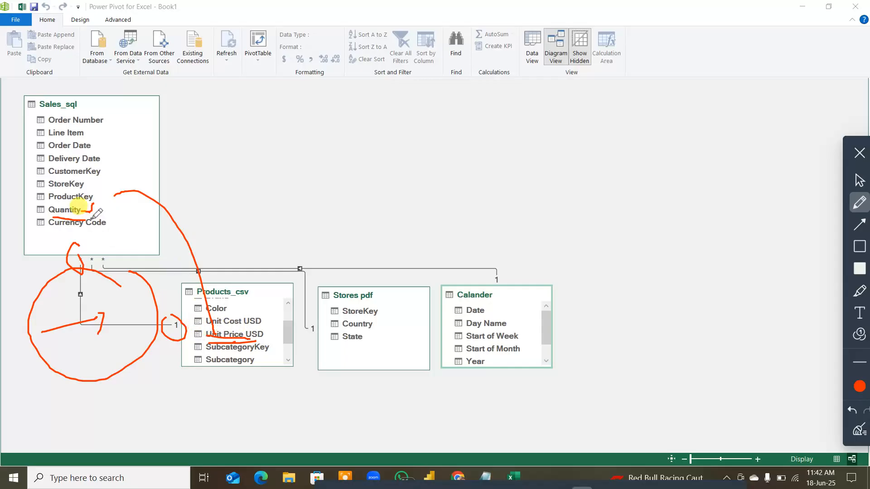
left_click_drag(342, 111, 357, 163)
mouse_move(367, 123)
left_mouse_down()
mouse_move(401, 143)
mouse_move(382, 152)
left_mouse_up()
left_click_drag(484, 105, 485, 107)
left_click_drag(433, 110, 482, 135)
left_click_drag(451, 103, 441, 137)
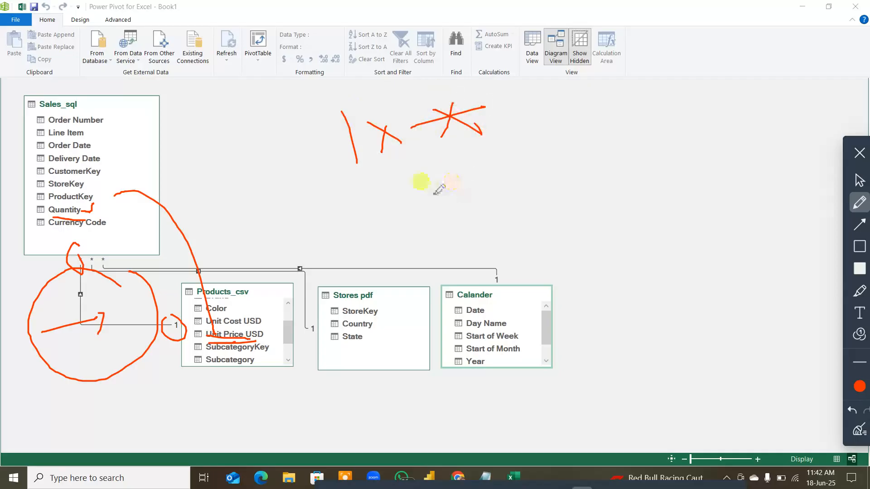
mouse_move(417, 182)
left_mouse_down()
mouse_move(436, 215)
mouse_move(531, 174)
left_mouse_up()
mouse_move(553, 144)
left_mouse_down()
mouse_move(567, 165)
mouse_move(584, 154)
mouse_move(598, 172)
left_mouse_up()
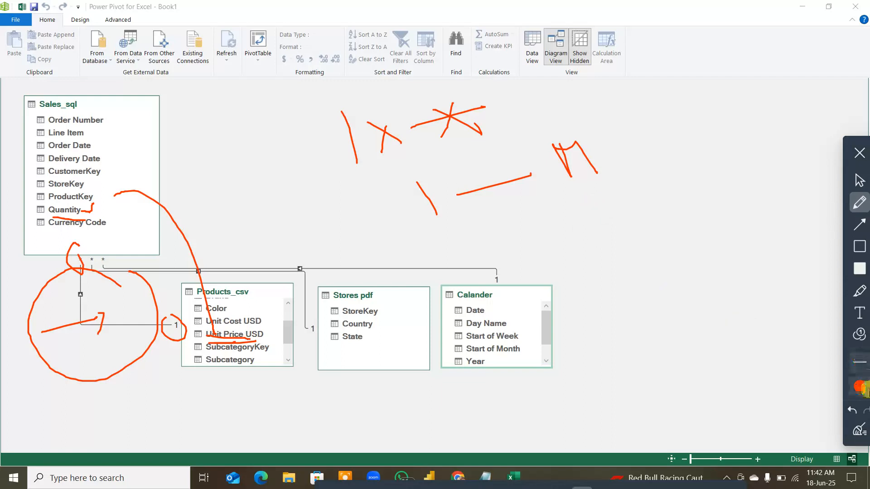
left_click(859, 428)
left_click(859, 154)
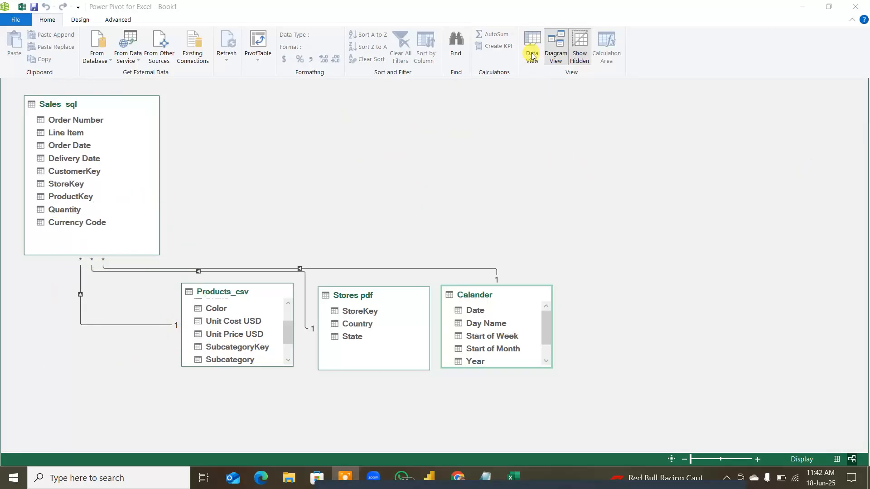
Close Power Pivot and choose Measures > New Measure on Excel's Power Pivot tab
left_click(855, 6)
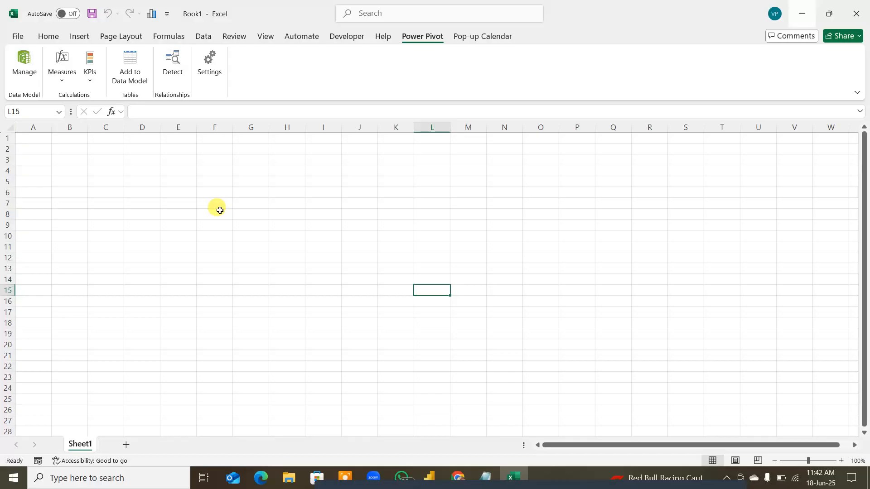
left_click(62, 82)
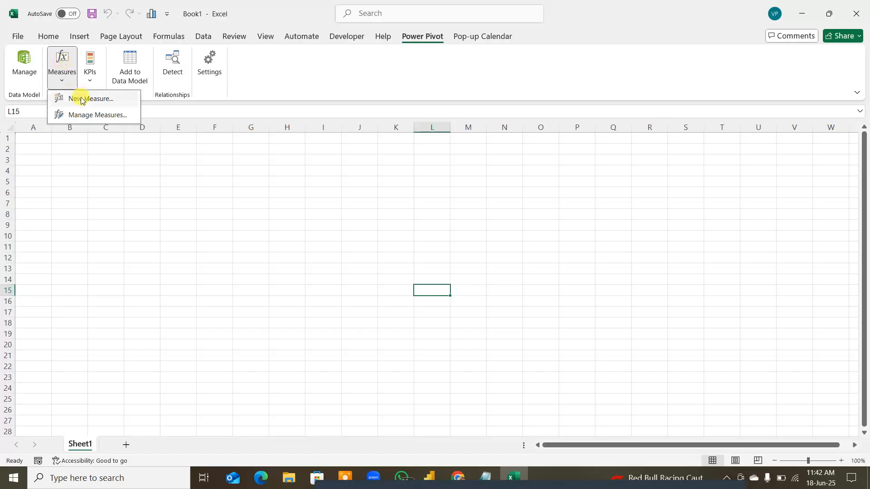
left_click(82, 101)
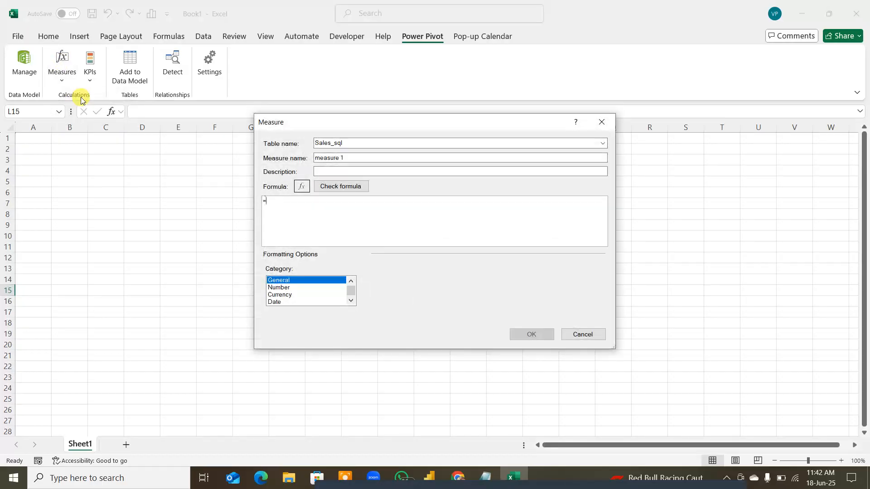
Name the new measure 'Total Orders'
left_click(334, 171)
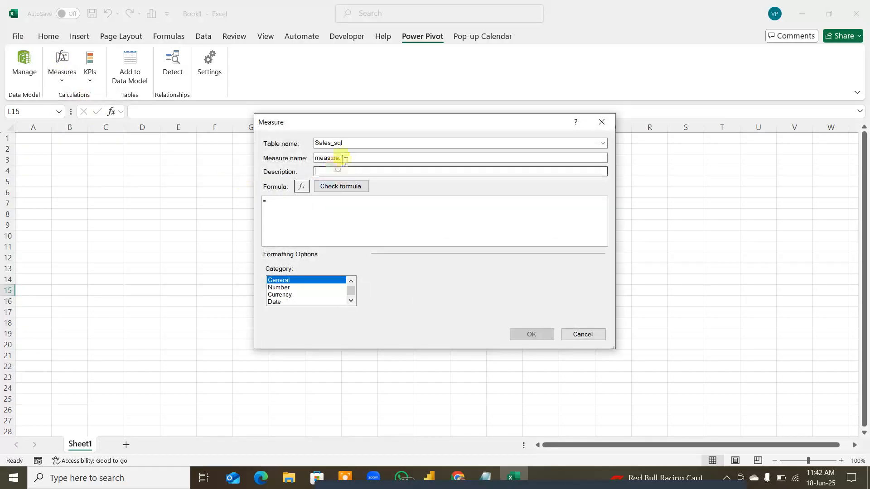
left_click_drag(345, 160, 253, 158)
type("T")
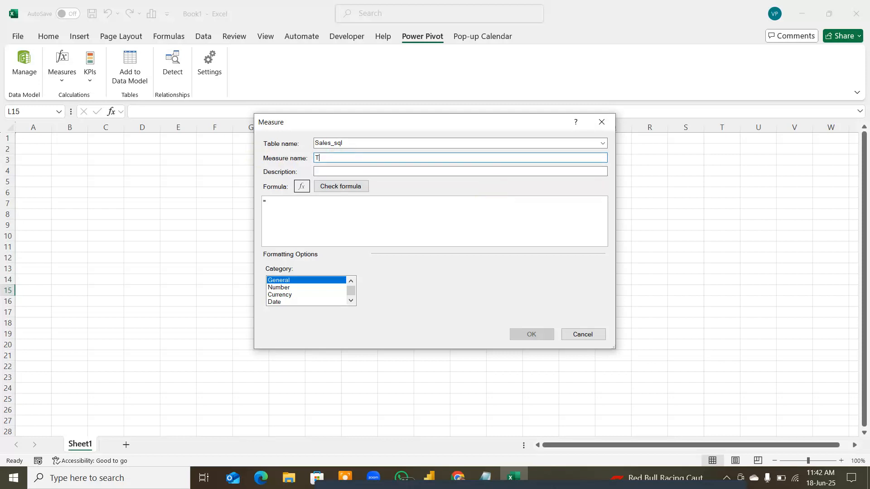
type("otal Orders")
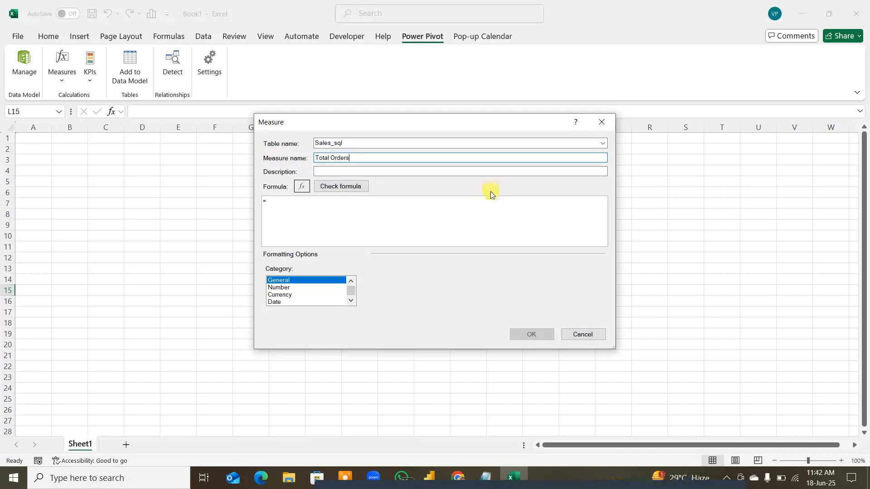
left_click(385, 171)
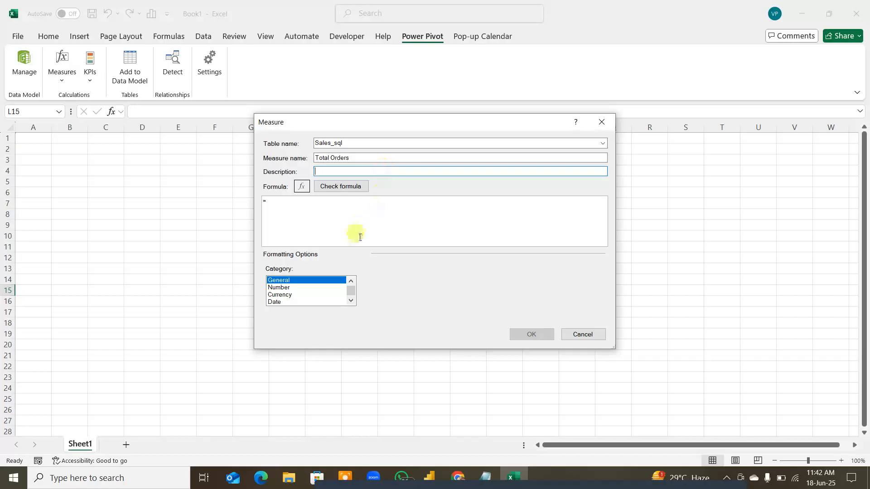
Enter the measure formula =DISTINCTCOUNT(Sales_sql[Order Number])
left_click(341, 213)
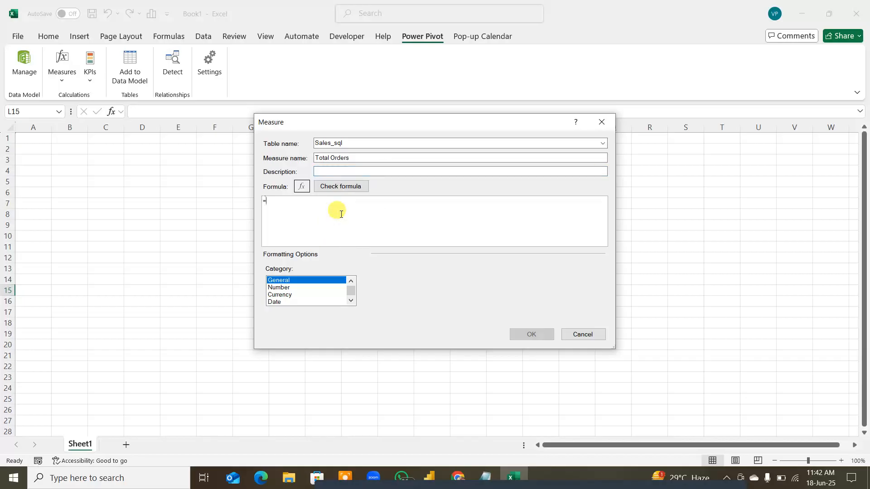
type("Tota")
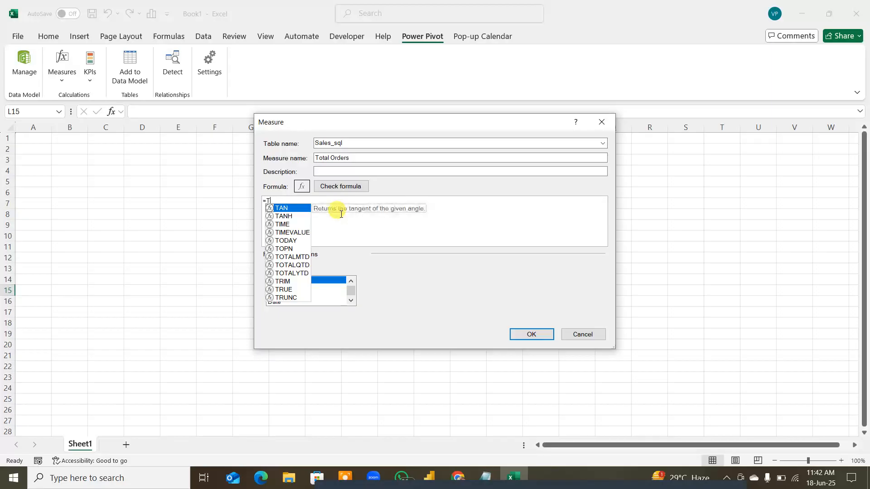
key("BackSpace")
key("BackSpace")
key("BackSpace")
key("BackSpace")
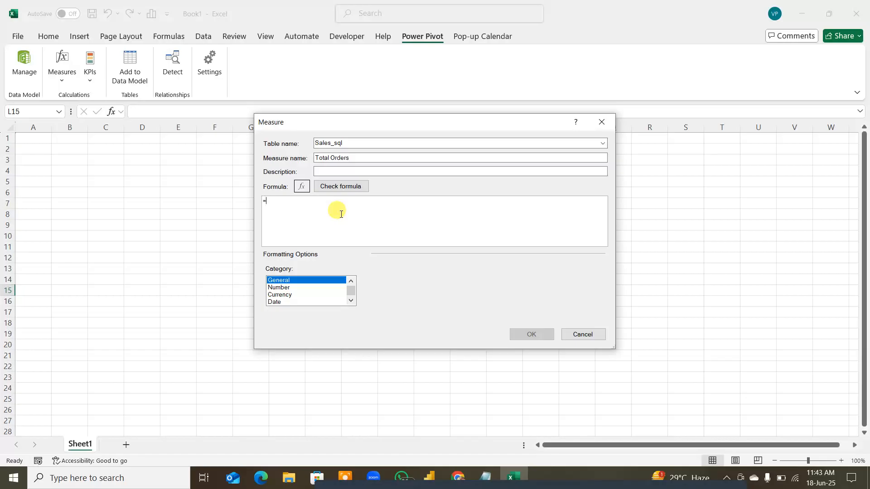
type("dis")
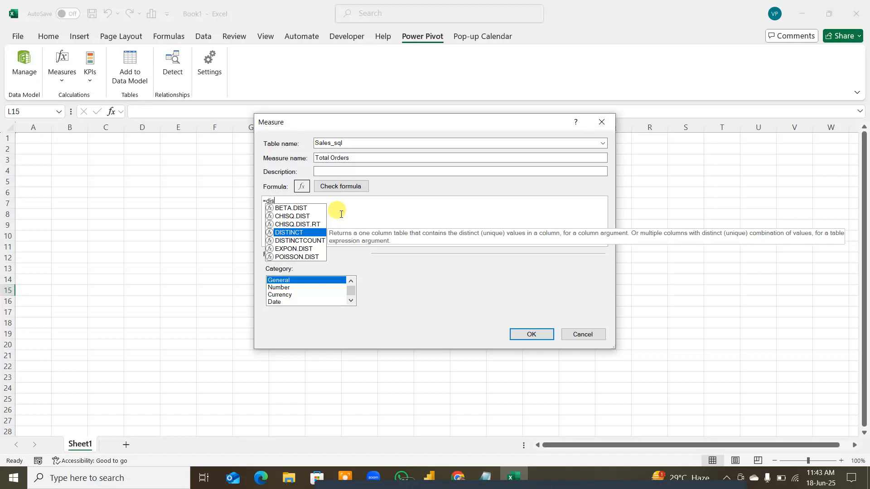
key("Tab")
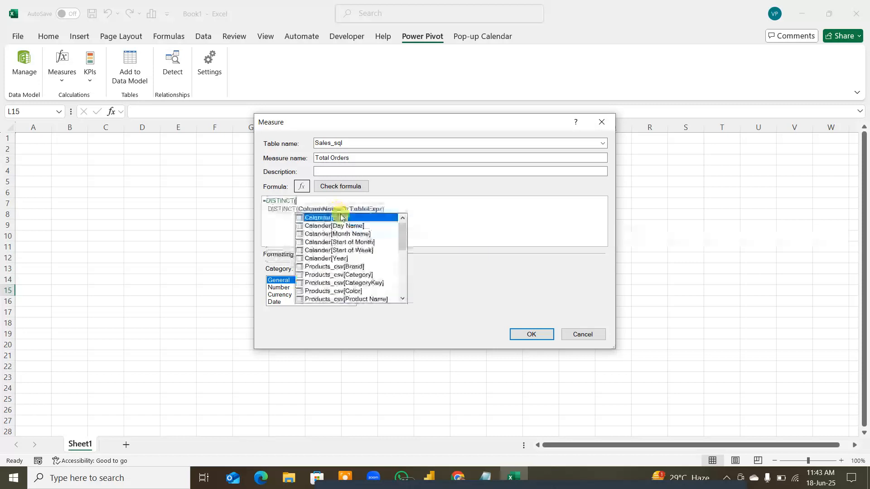
key("BackSpace")
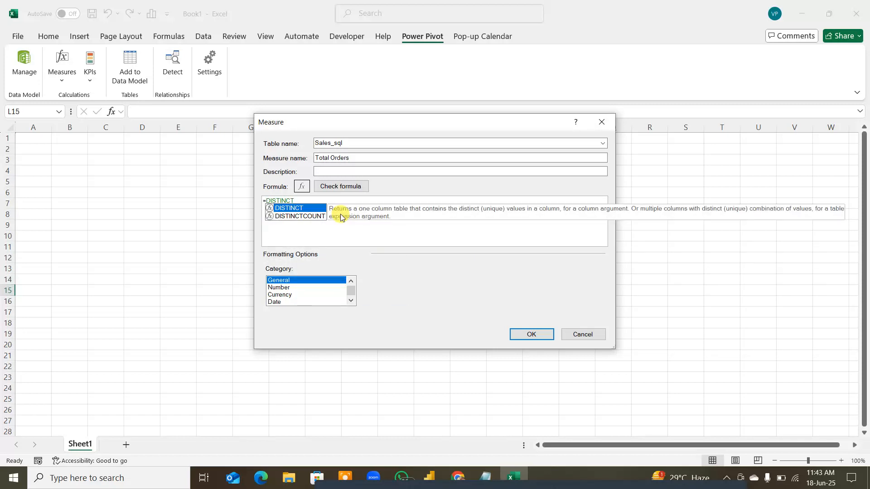
key("Down")
key("Tab")
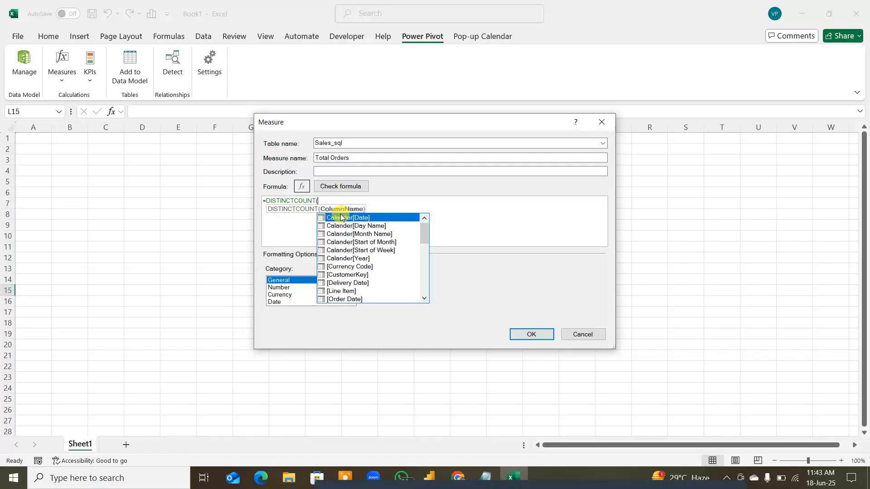
type("sale")
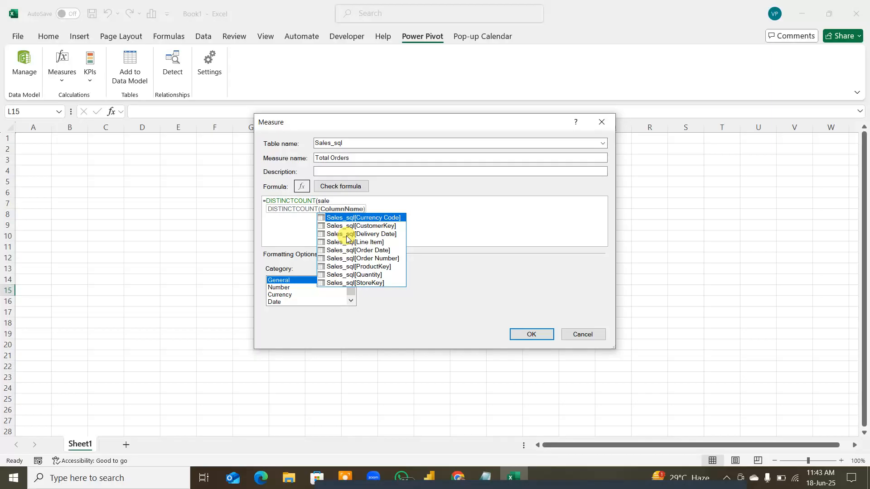
left_click(375, 259)
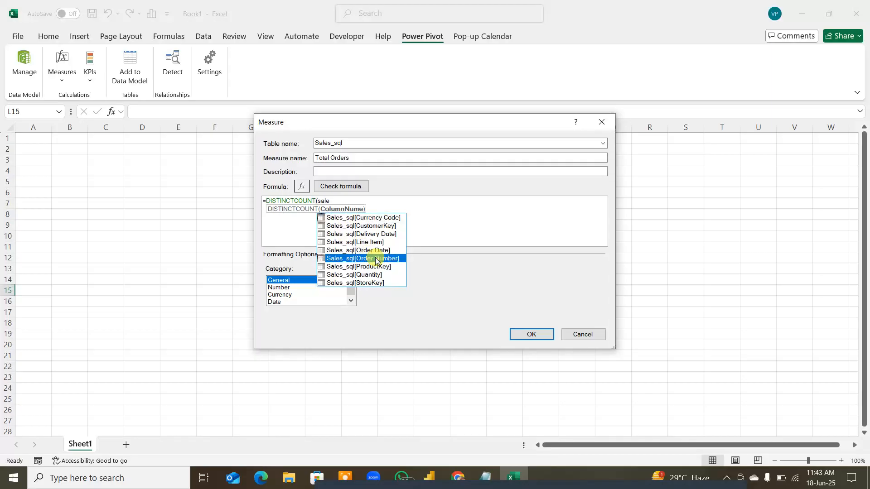
double_click(375, 259)
type(")")
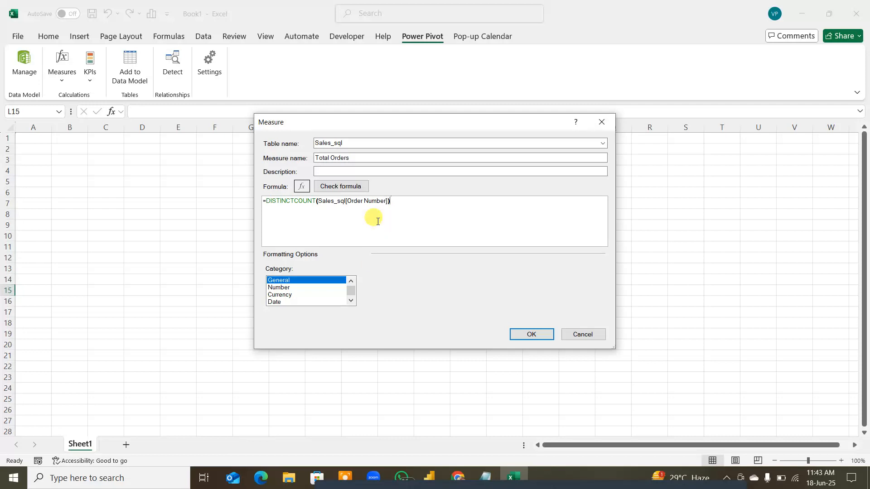
Format the measure as a Whole Number with 1000 separator and save it
left_click(290, 288)
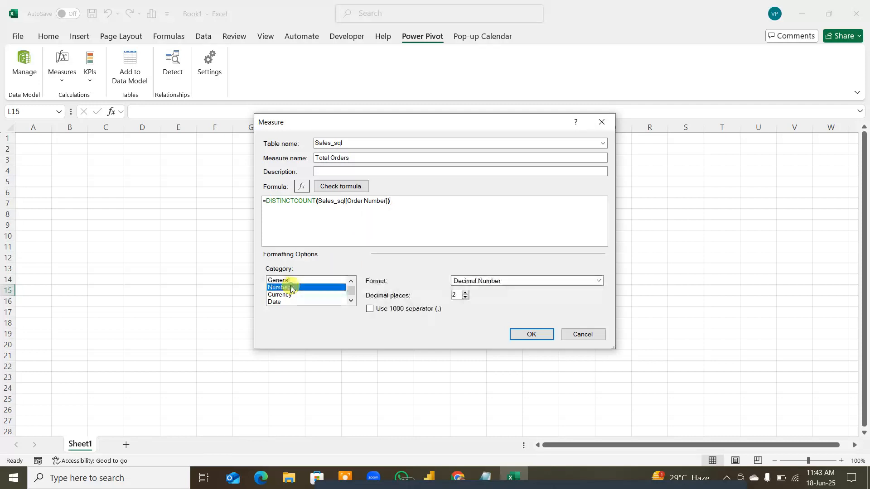
left_click(600, 283)
left_click(569, 296)
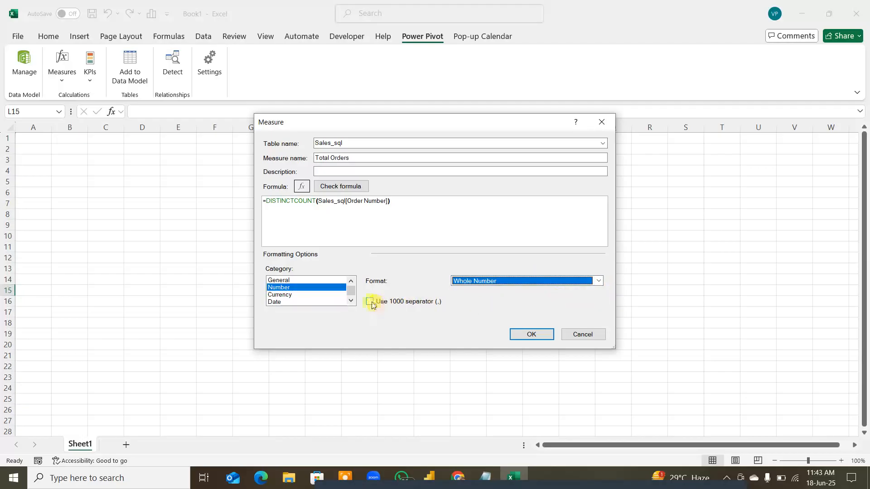
left_click(369, 301)
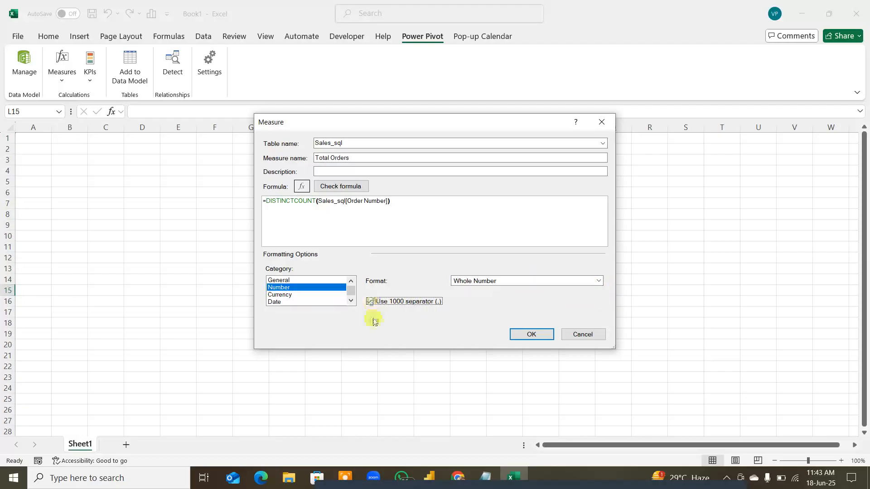
left_click(522, 333)
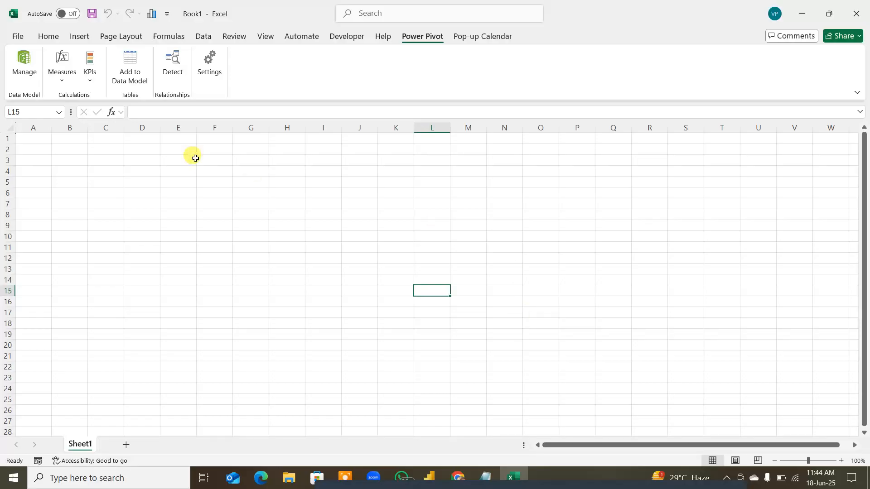
Insert a PivotTable from the Data Model on the existing worksheet at Sheet1 cell A1
left_click(18, 37)
key("Escape")
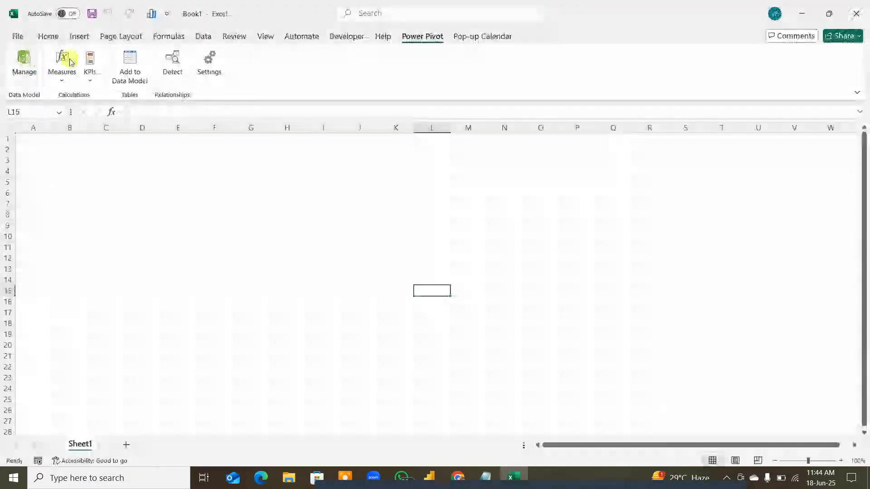
left_click(78, 36)
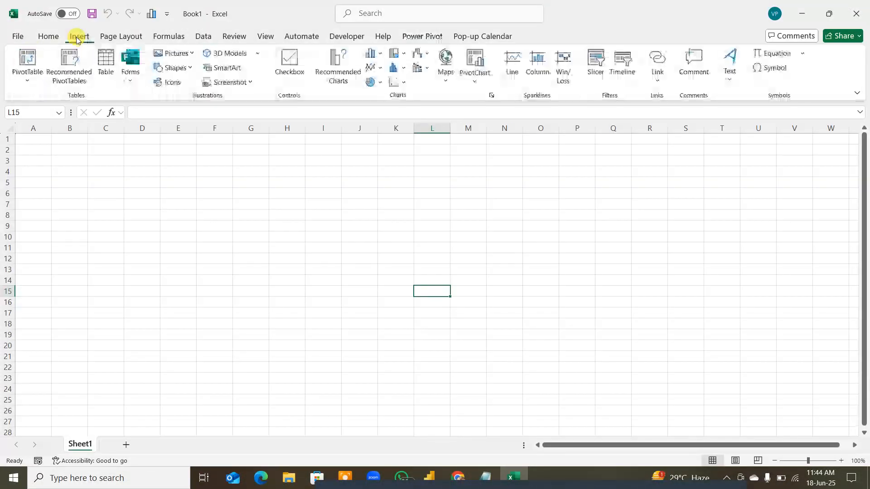
left_click(37, 80)
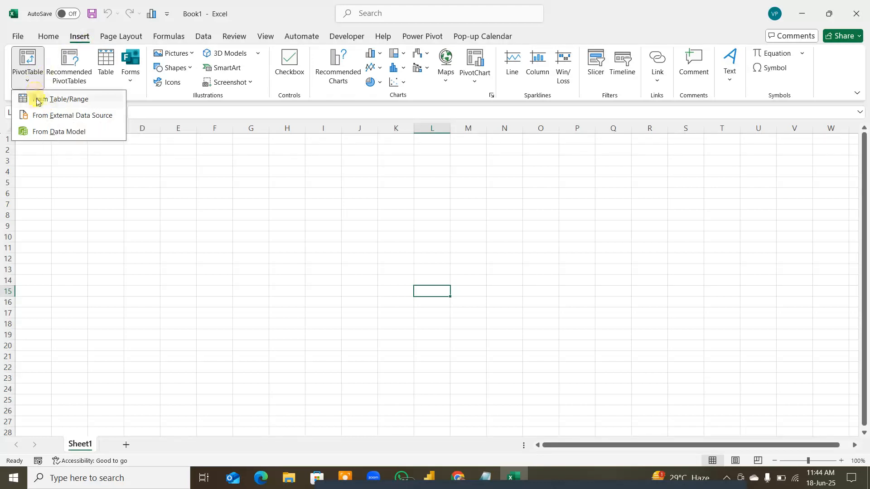
left_click(82, 104)
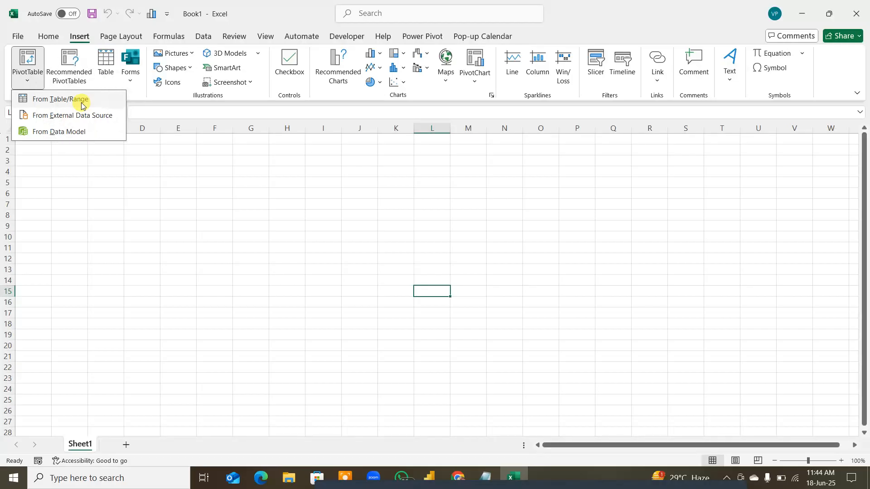
left_click(53, 135)
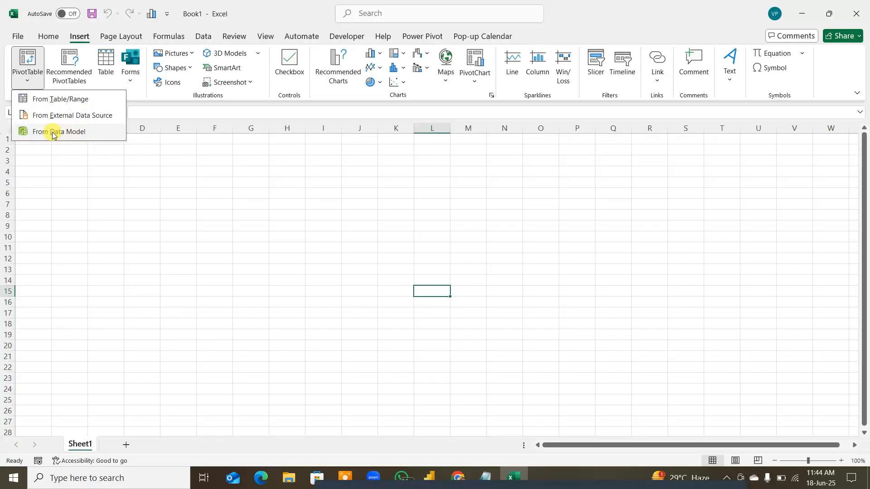
left_click(53, 134)
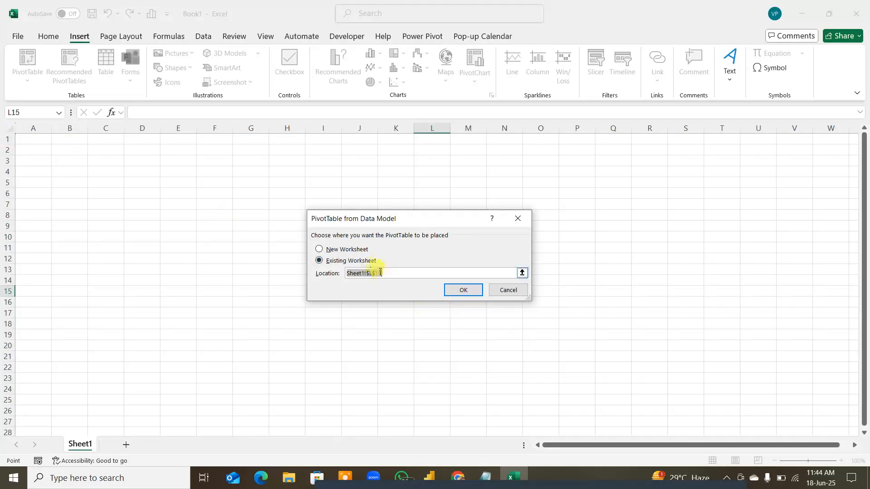
left_click(22, 139)
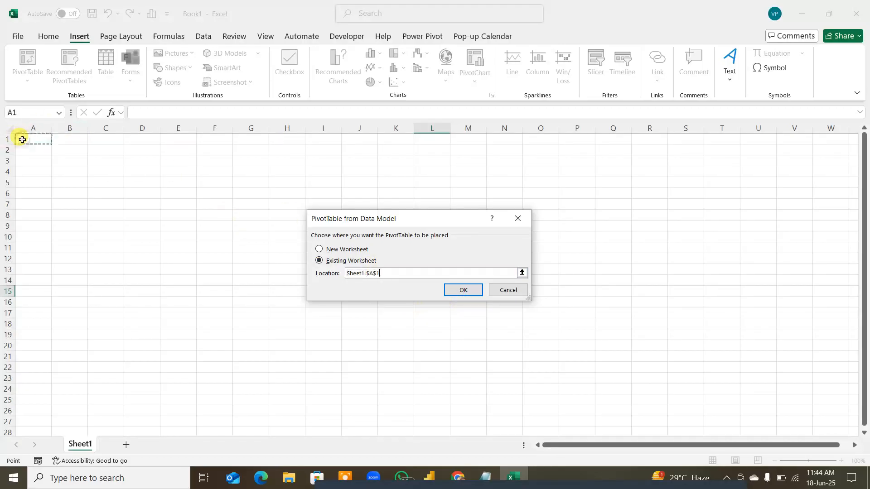
left_click(458, 290)
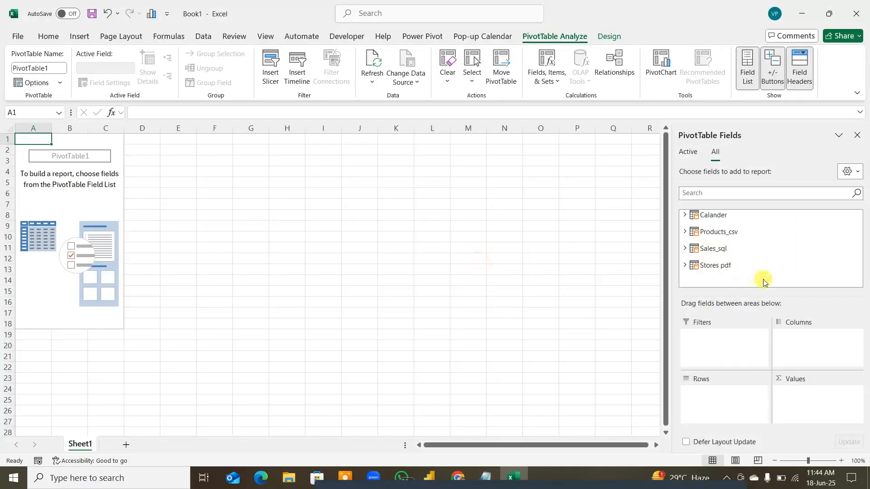
key("F7")
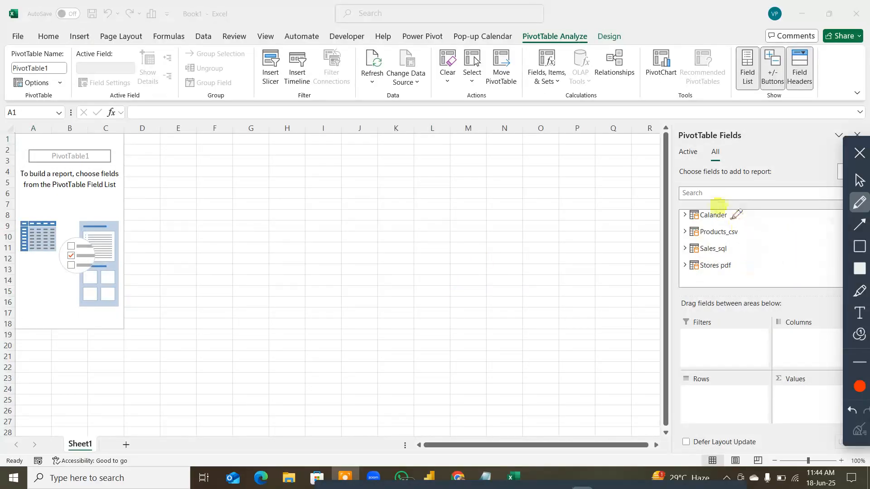
mouse_move(720, 202)
left_mouse_down()
mouse_move(677, 213)
mouse_move(673, 253)
mouse_move(738, 284)
mouse_move(738, 199)
left_mouse_up()
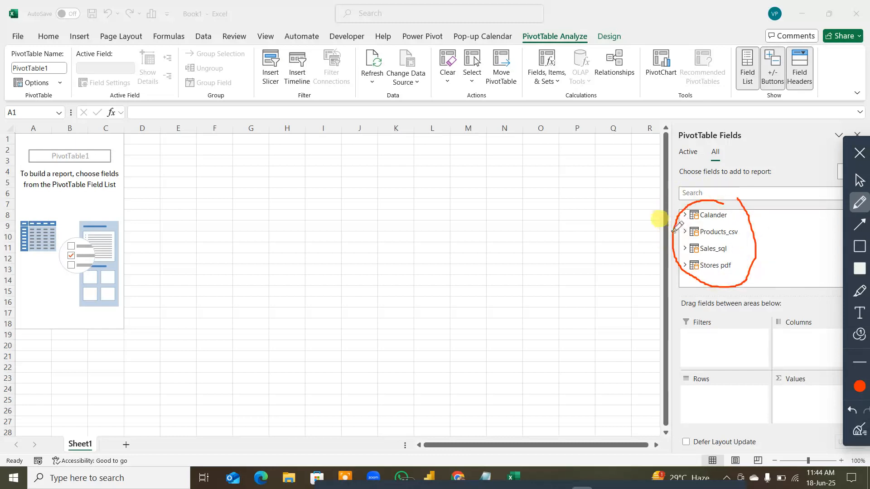
mouse_move(674, 232)
left_mouse_down()
mouse_move(617, 233)
mouse_move(638, 252)
left_mouse_up()
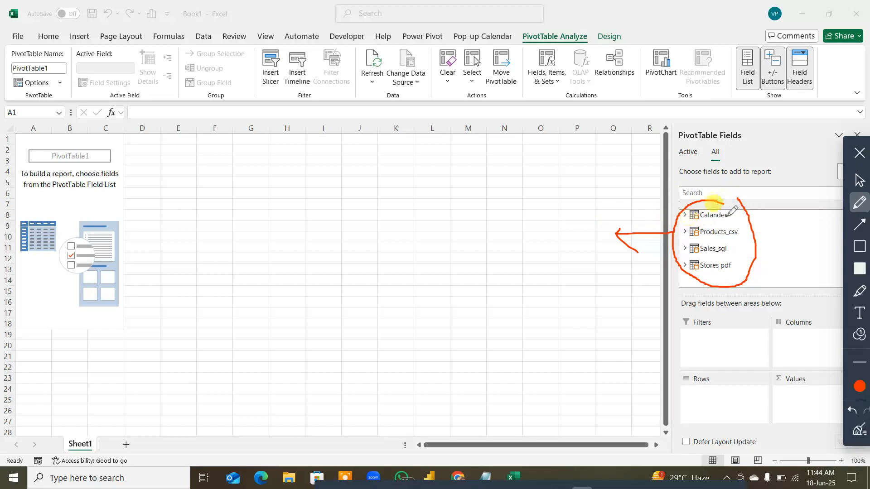
mouse_move(728, 218)
left_mouse_down()
mouse_move(743, 199)
mouse_move(724, 229)
mouse_move(752, 213)
mouse_move(731, 251)
mouse_move(758, 231)
left_mouse_up()
left_click_drag(733, 270, 762, 250)
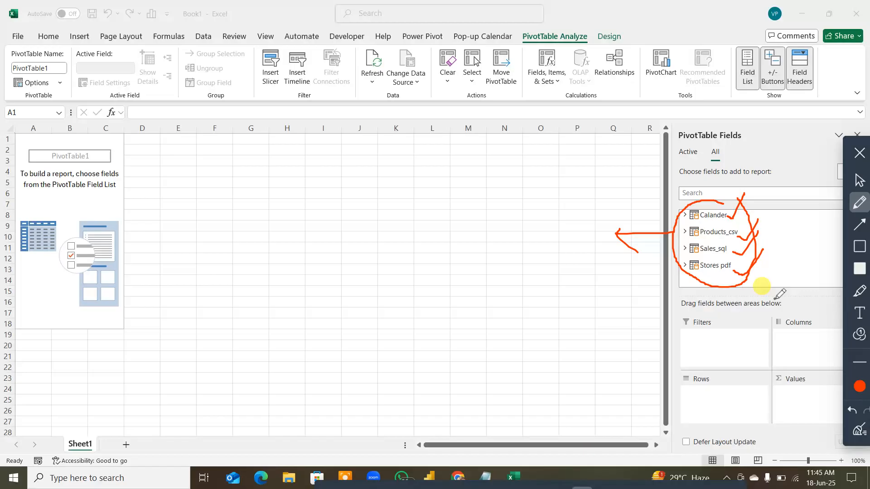
left_click(859, 428)
left_click(860, 153)
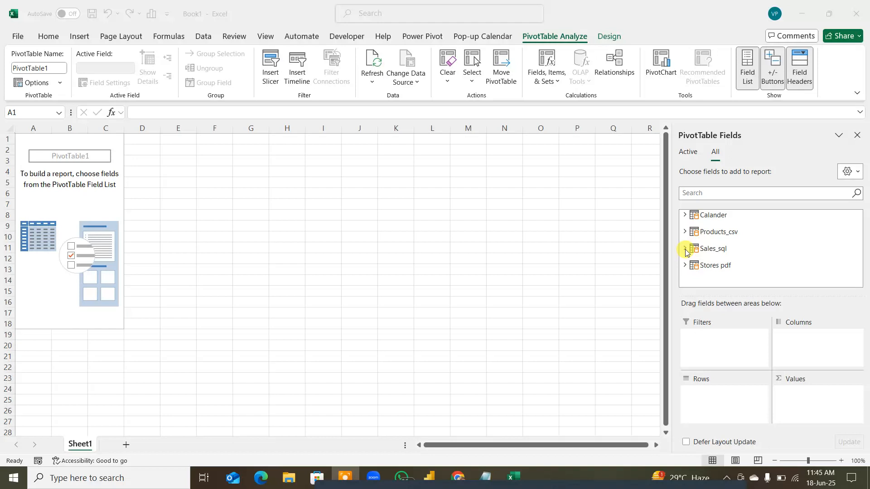
Expand and look through the Calander and Products_csv field lists
left_click(685, 216)
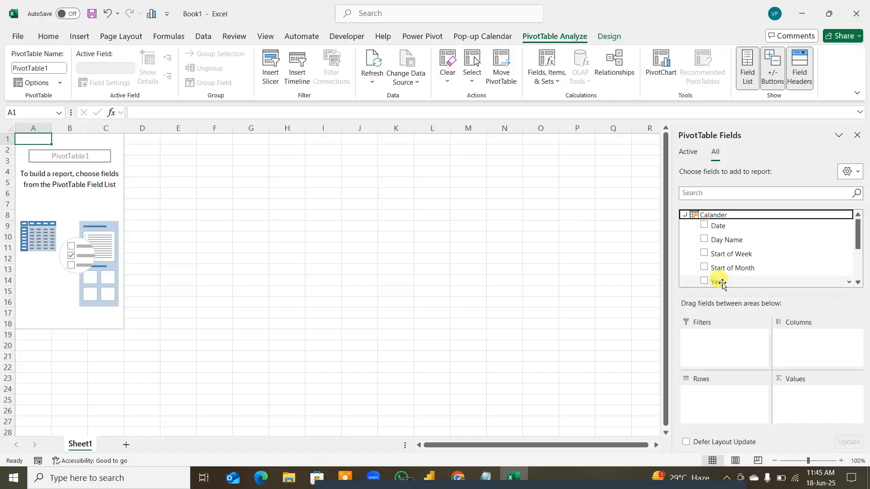
left_click(685, 215)
left_click(685, 232)
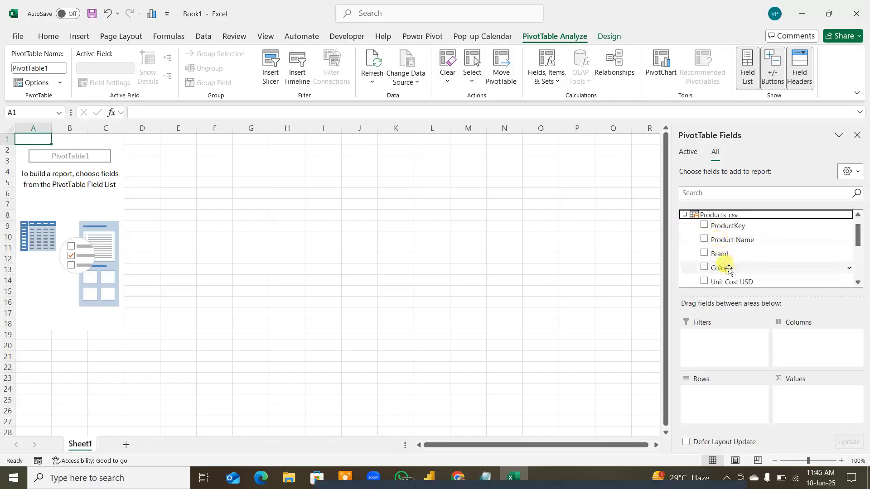
scroll(730, 270, "down", 3)
scroll(729, 274, "up", 2)
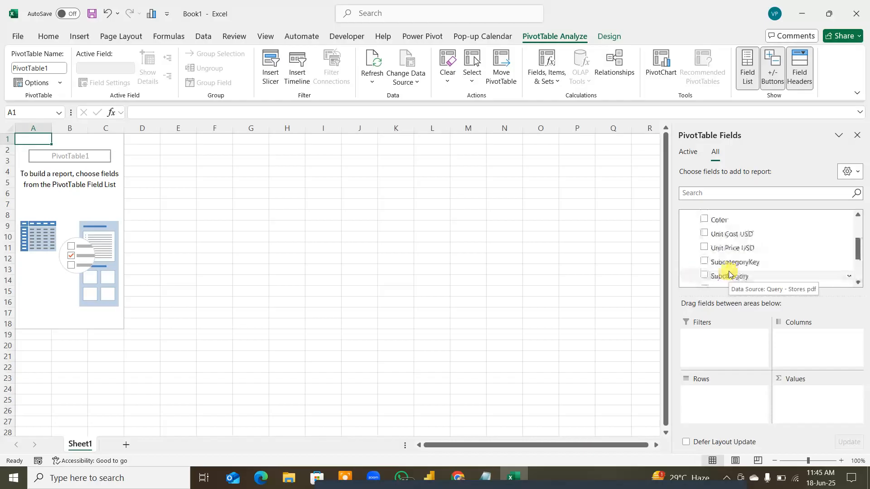
scroll(729, 274, "up", 2)
scroll(728, 275, "down", 4)
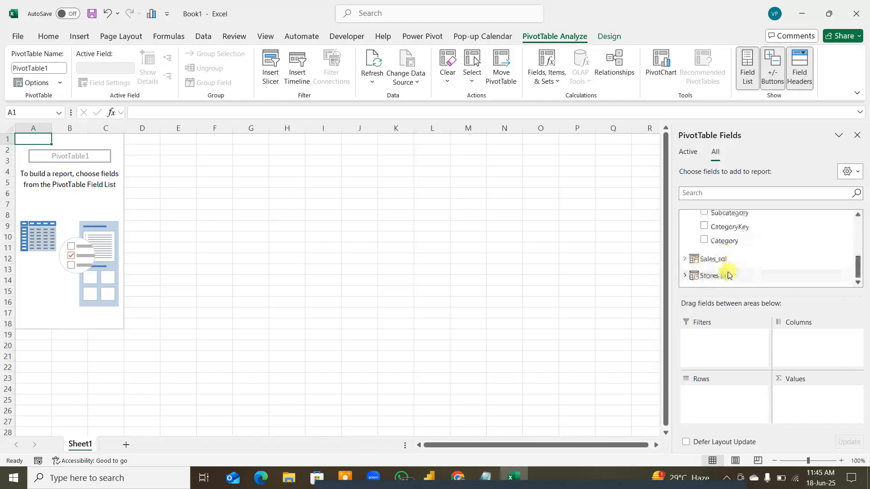
Drag Sales_sql's Total Orders measure into Values, showing 26,326 orders
left_click(684, 258)
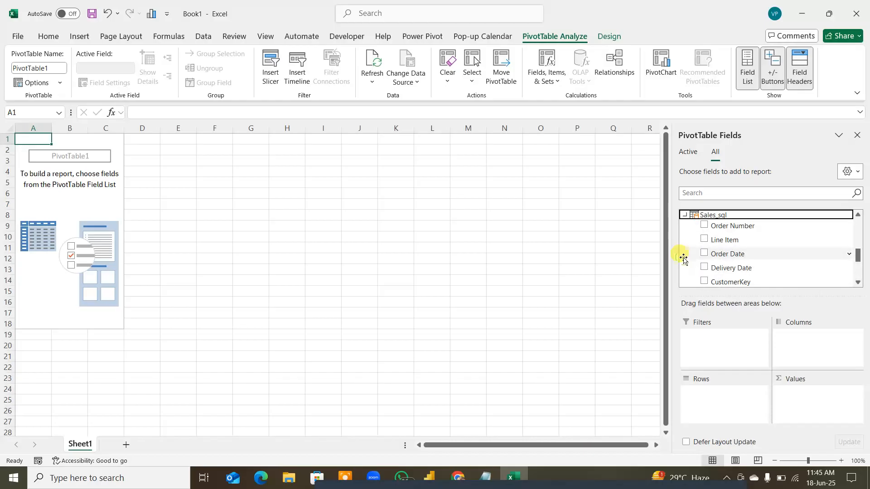
scroll(689, 258, "down", 3)
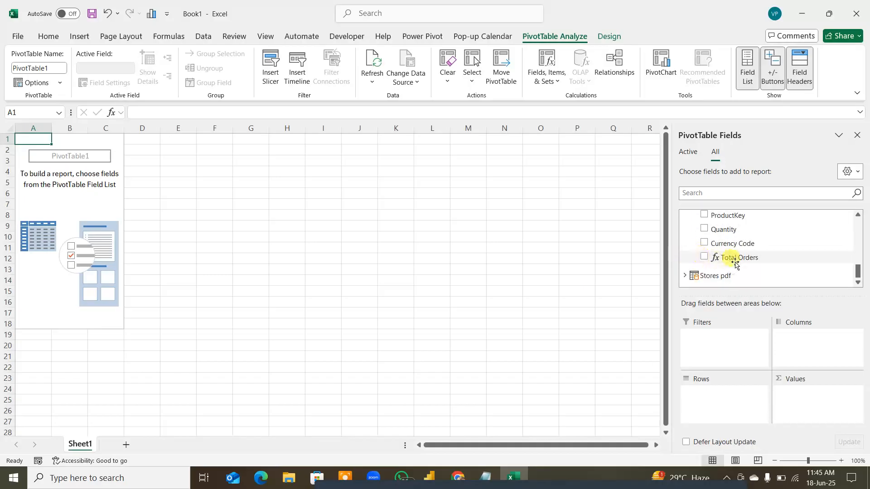
left_click(735, 263)
key("ctrl")
key("ctrl")
key("ctrl")
left_click_drag(736, 258, 836, 414)
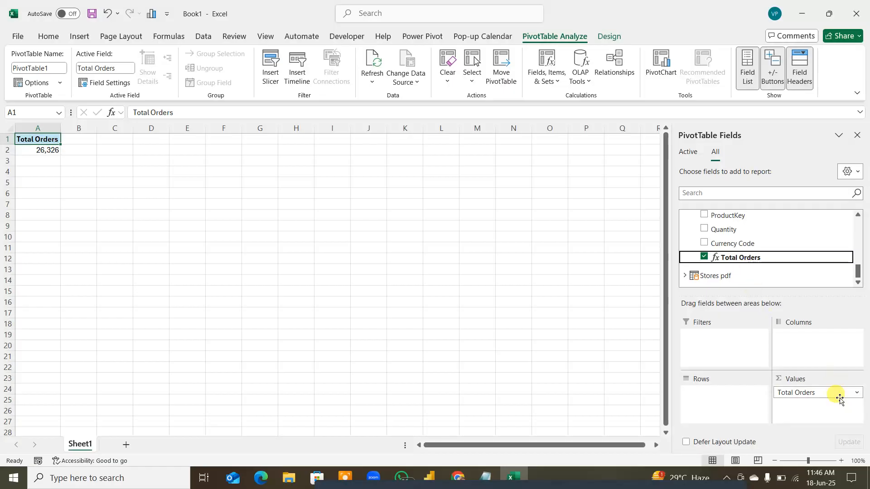
Remove Total Orders from the PivotTable and add Quantity to Values as Sum of Quantity
left_click_drag(608, 342, 607, 341)
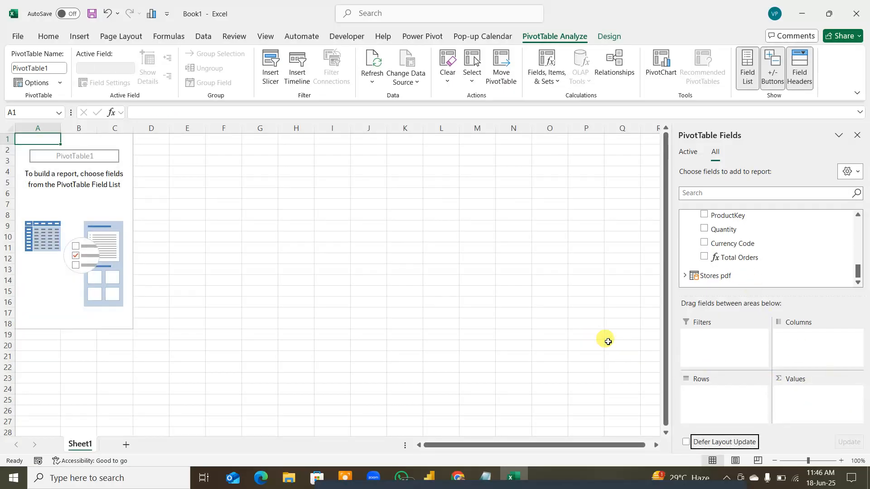
scroll(791, 264, "up", 3)
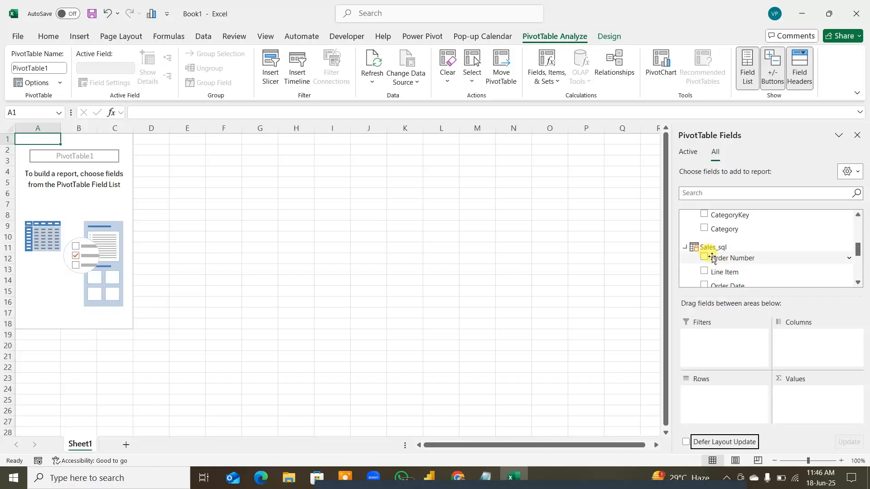
scroll(714, 261, "down", 2)
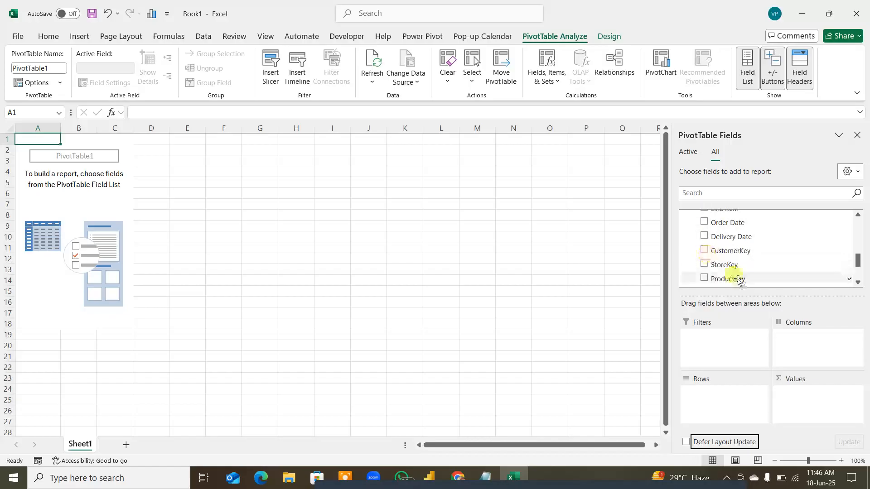
scroll(730, 268, "down", 2)
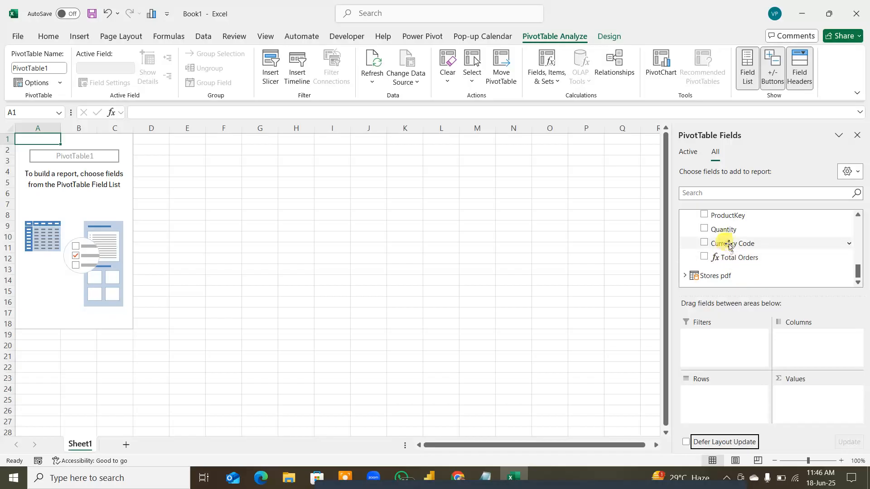
left_click_drag(730, 231, 828, 408)
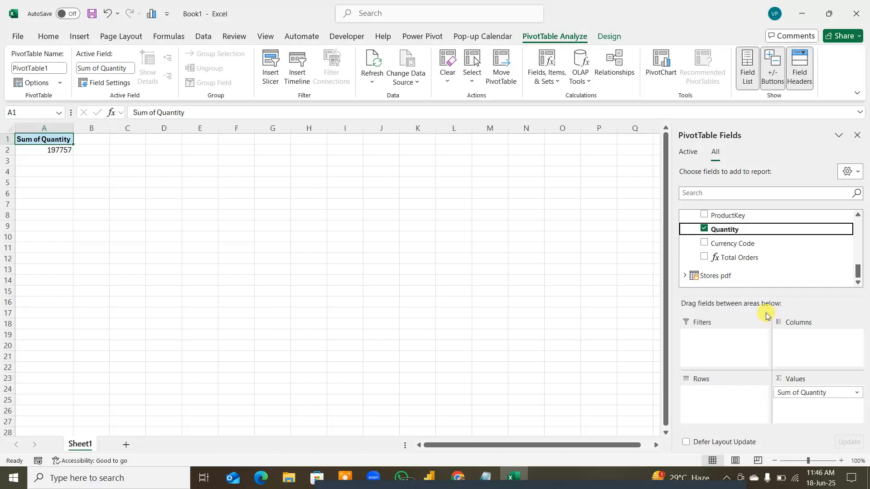
Put Category in Rows with Subcategory nested beneath it
scroll(745, 247, "up", 5)
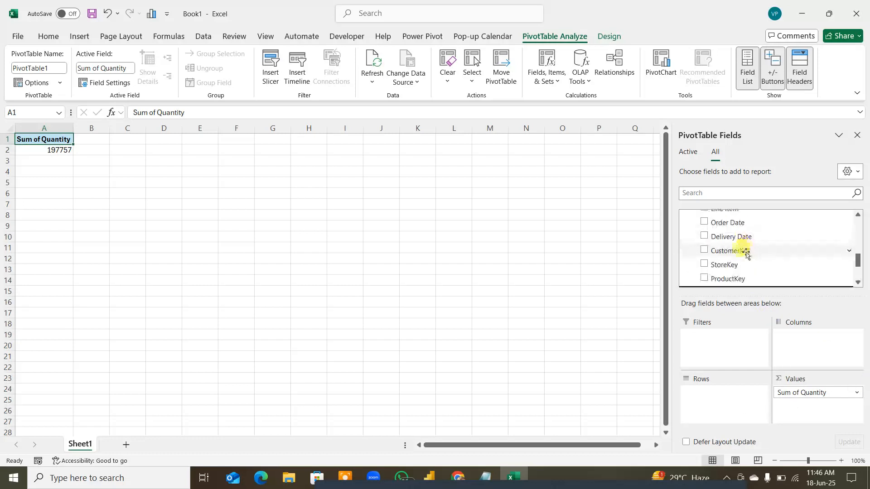
scroll(746, 253, "up", 3)
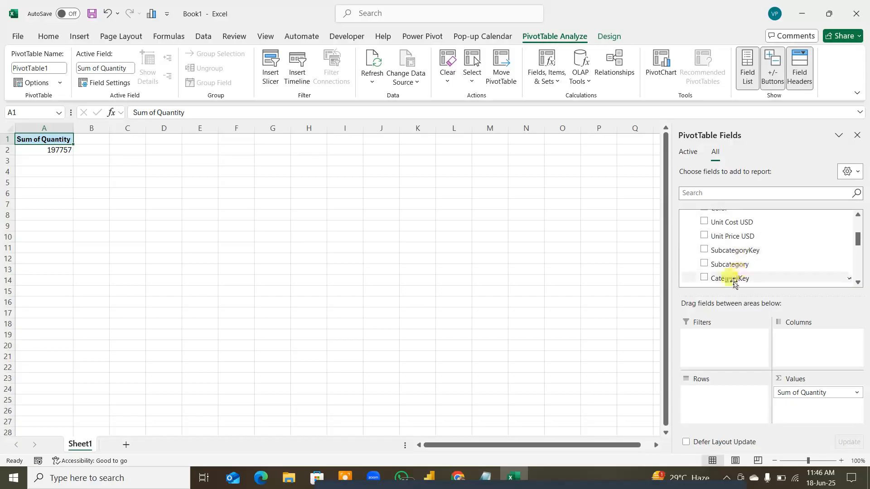
left_click_drag(734, 278, 739, 412)
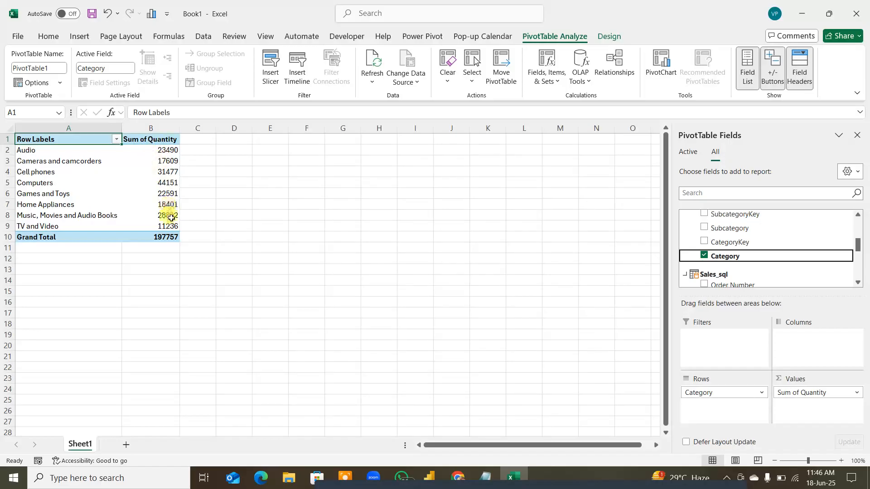
mouse_move(171, 218)
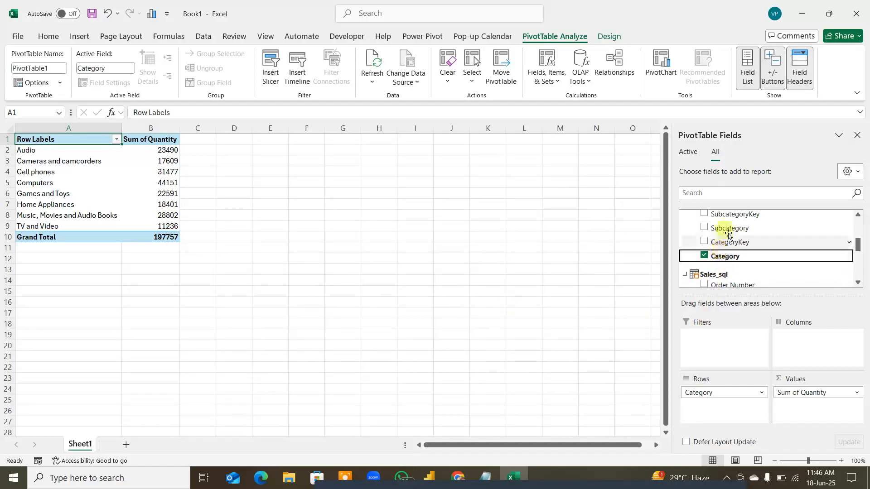
left_click_drag(724, 227, 726, 410)
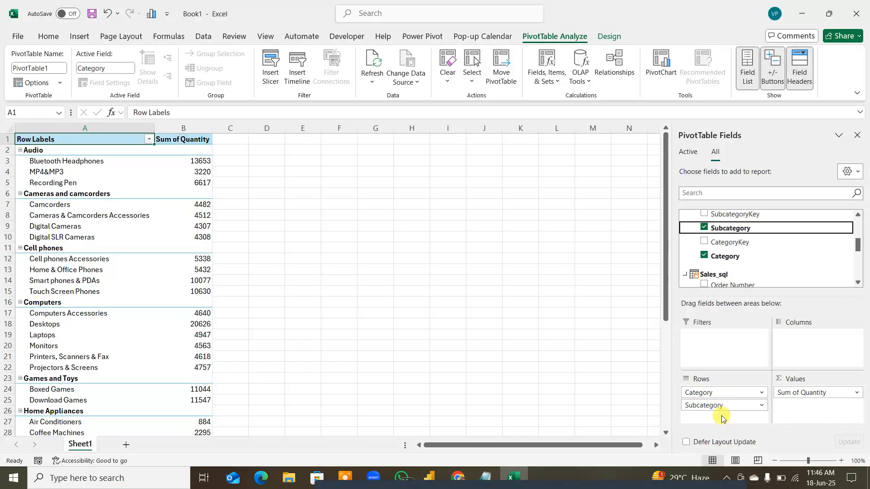
key("F3")
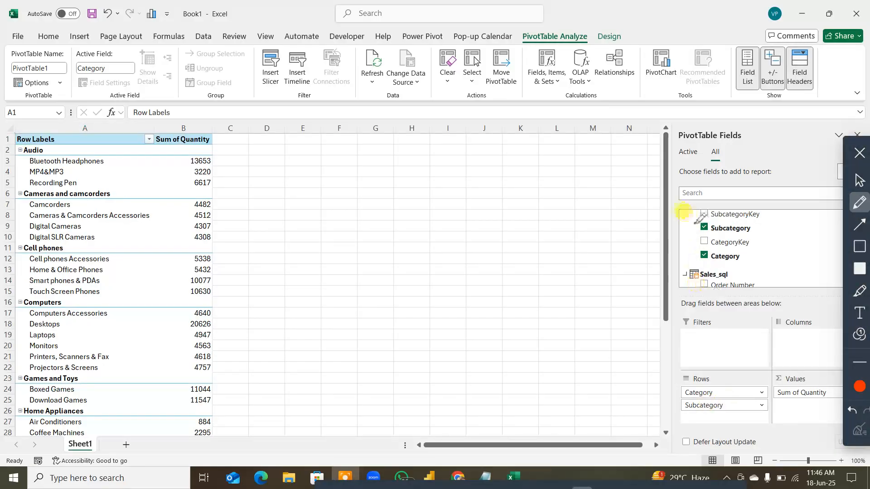
left_click_drag(618, 385, 626, 409)
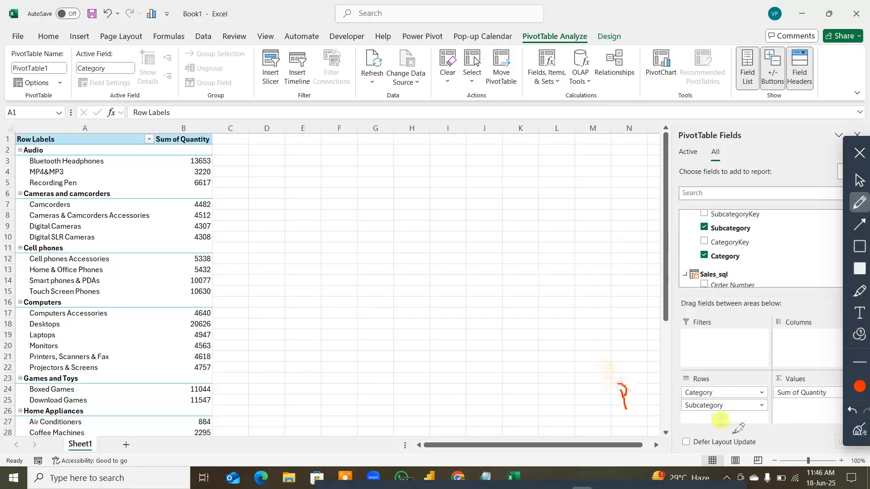
mouse_move(829, 382)
left_mouse_down()
mouse_move(778, 395)
mouse_move(827, 389)
left_mouse_up()
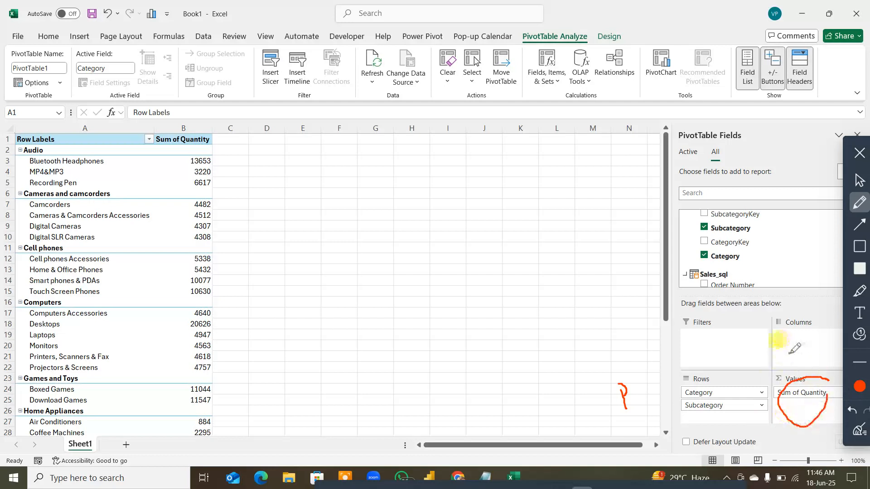
left_click_drag(789, 357, 793, 368)
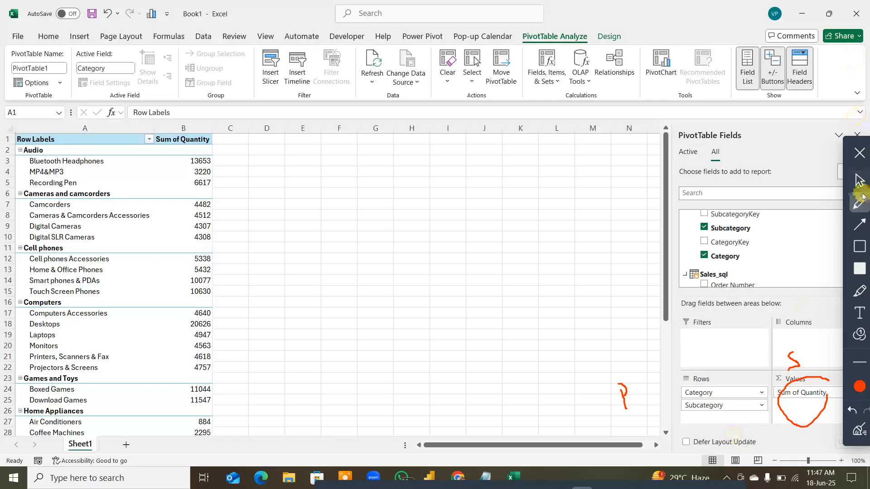
left_click(858, 153)
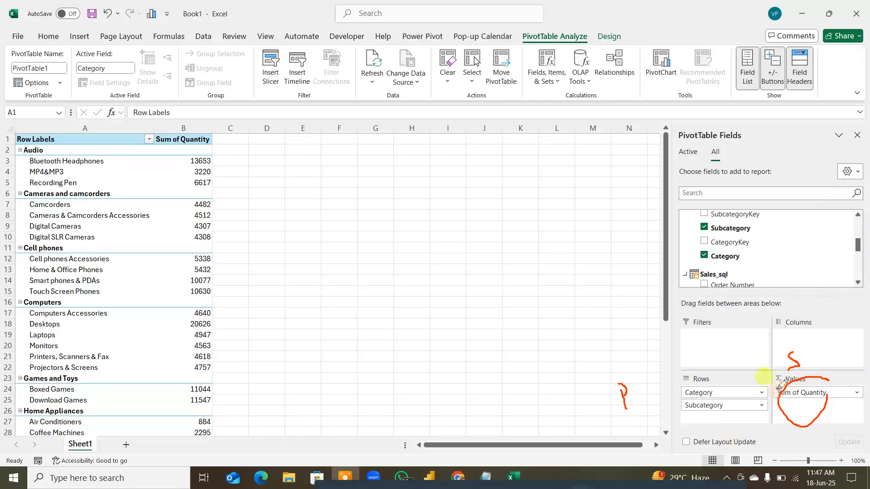
key("F7")
left_click_drag(121, 228, 164, 189)
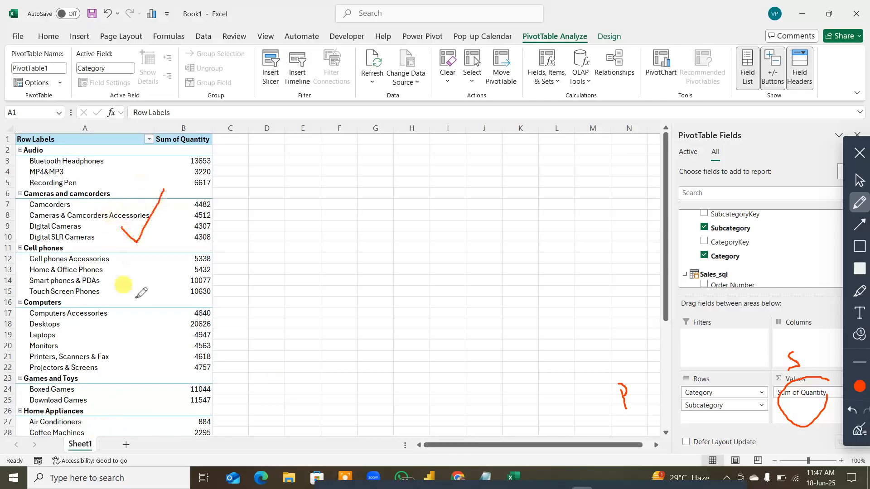
left_click_drag(133, 293, 174, 257)
left_click_drag(145, 342, 185, 299)
left_click_drag(136, 409, 190, 347)
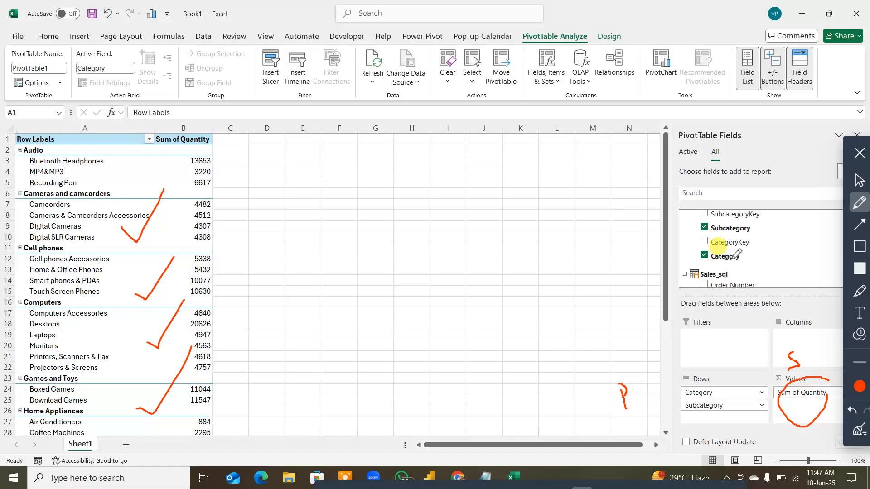
left_click(859, 429)
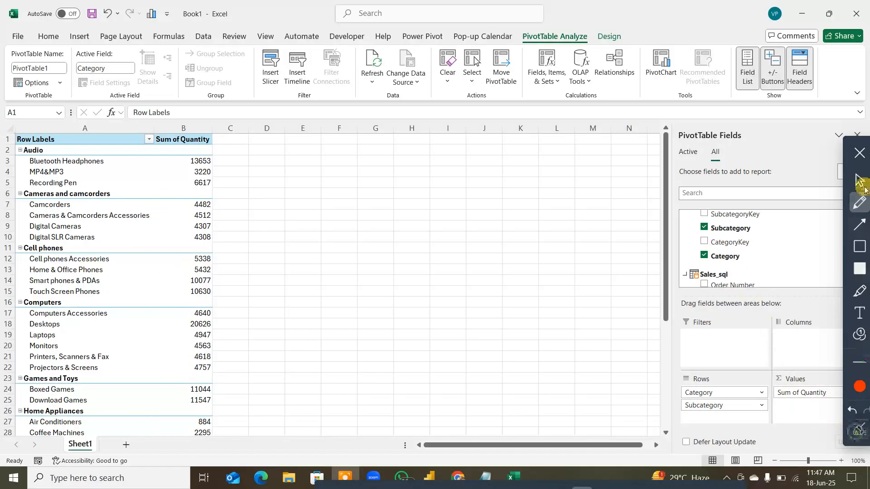
Expand Stores pdf and add Country to the PivotTable's Filters area
left_click(861, 182)
scroll(754, 255, "down", 5)
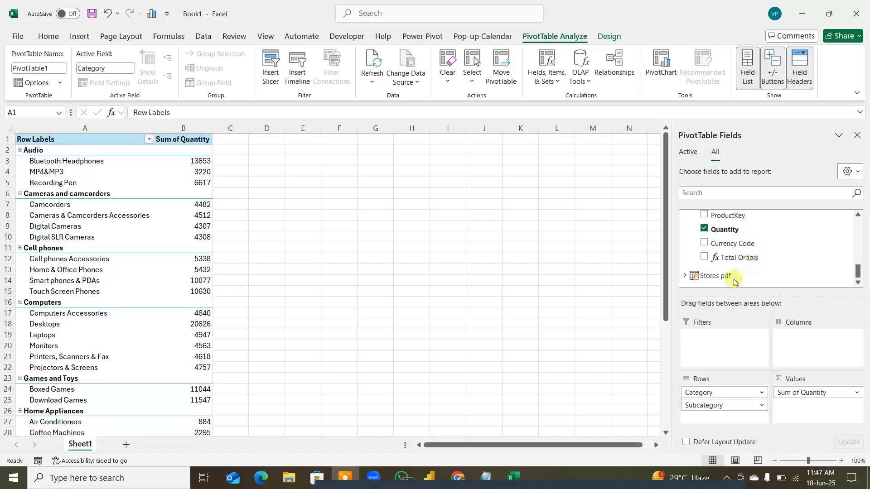
left_click(685, 276)
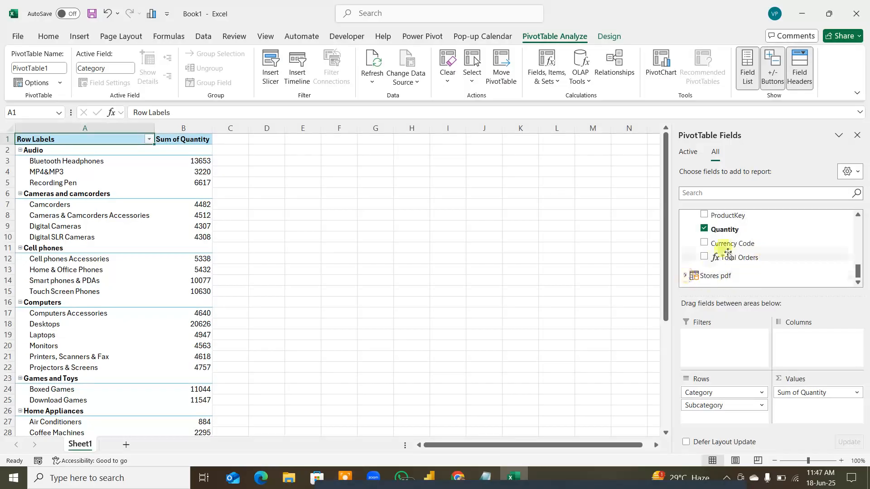
left_click(693, 276)
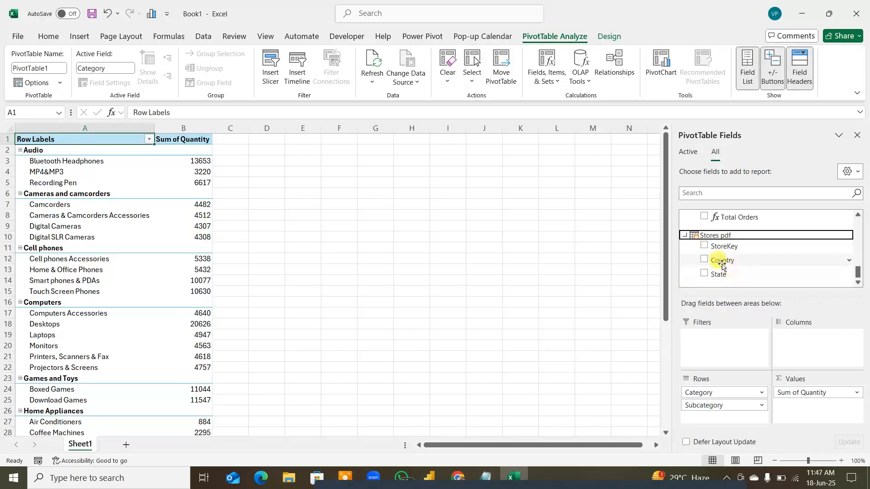
left_click_drag(721, 266, 725, 348)
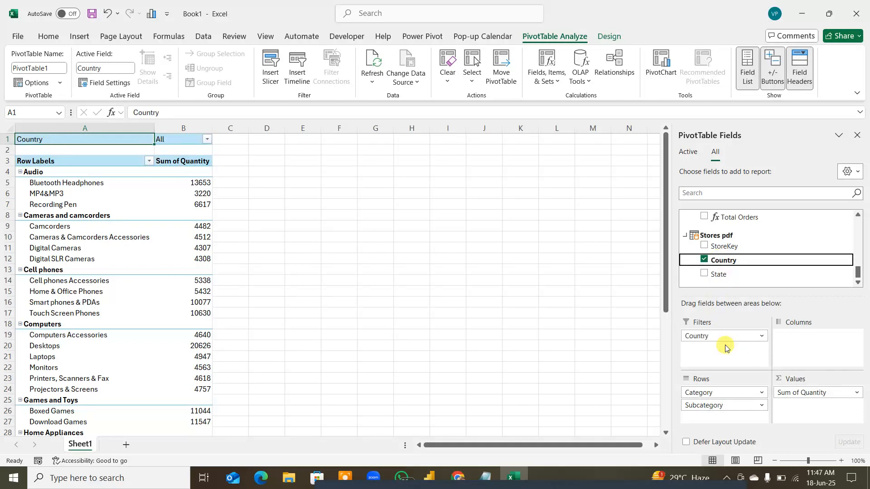
Set the Country filter in B1 to show Australia only
left_click(207, 139)
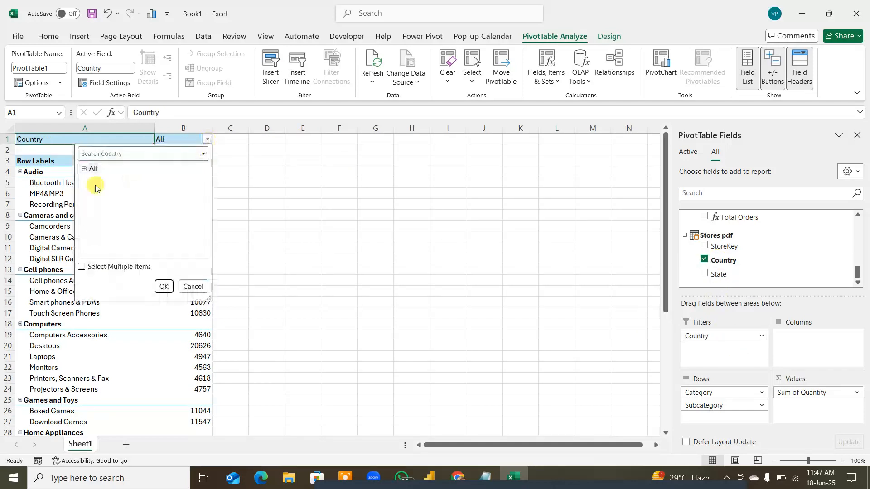
left_click(85, 169)
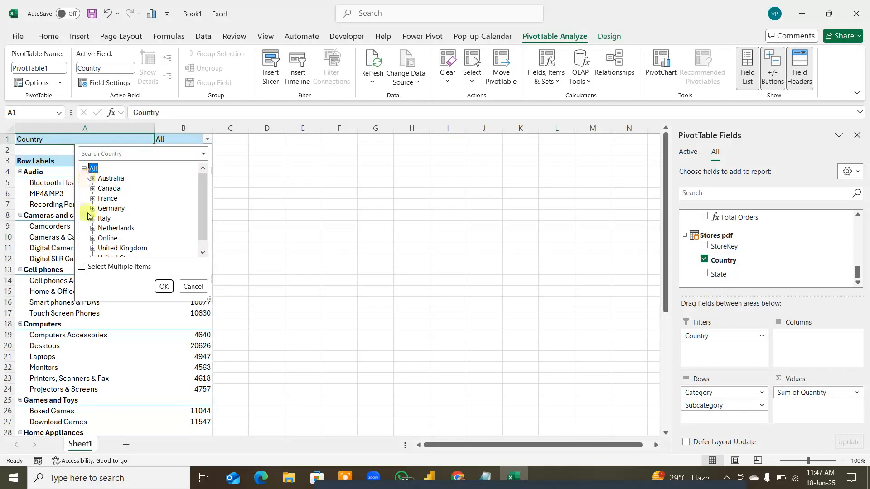
left_click(82, 266)
left_click(82, 267)
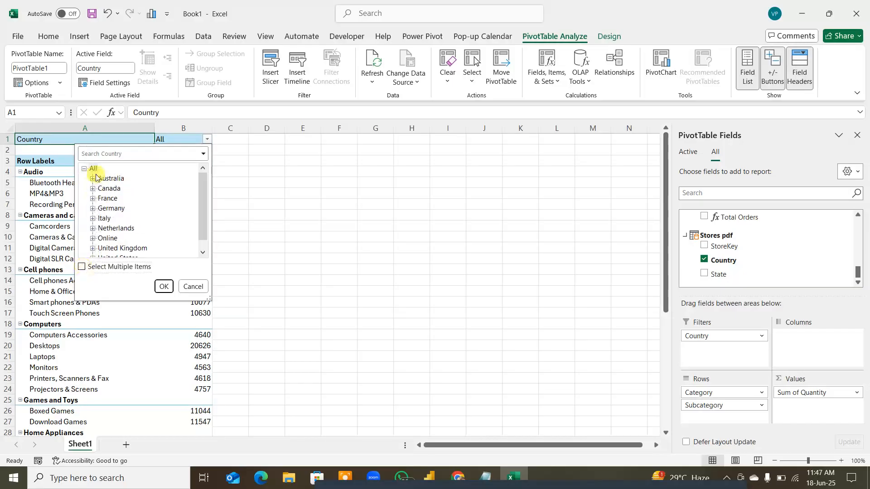
left_click(93, 179)
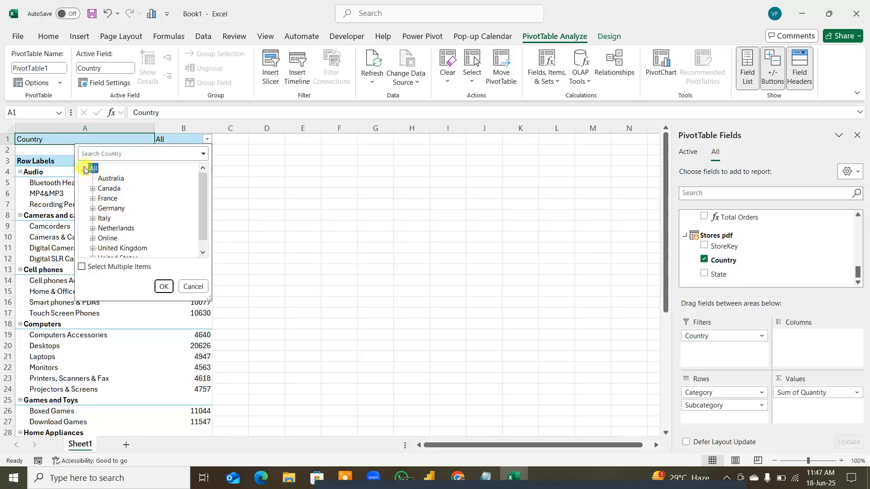
left_click(84, 168)
left_click(84, 169)
left_click(107, 180)
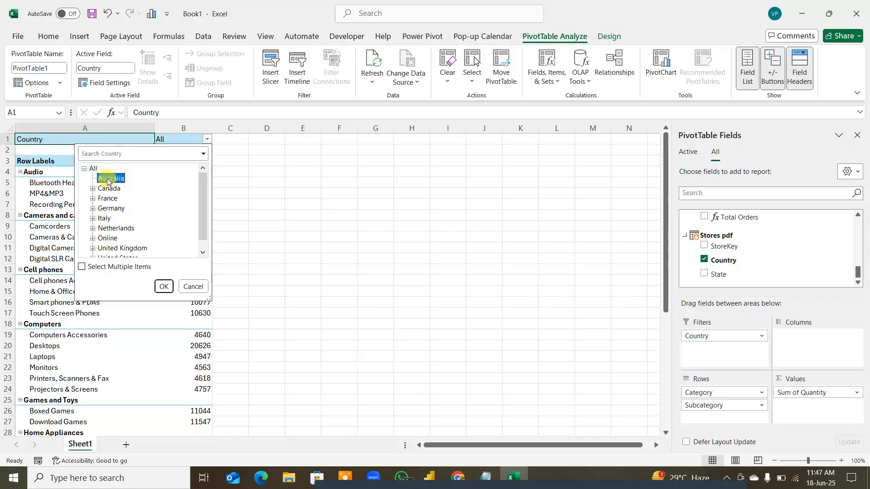
left_click(164, 286)
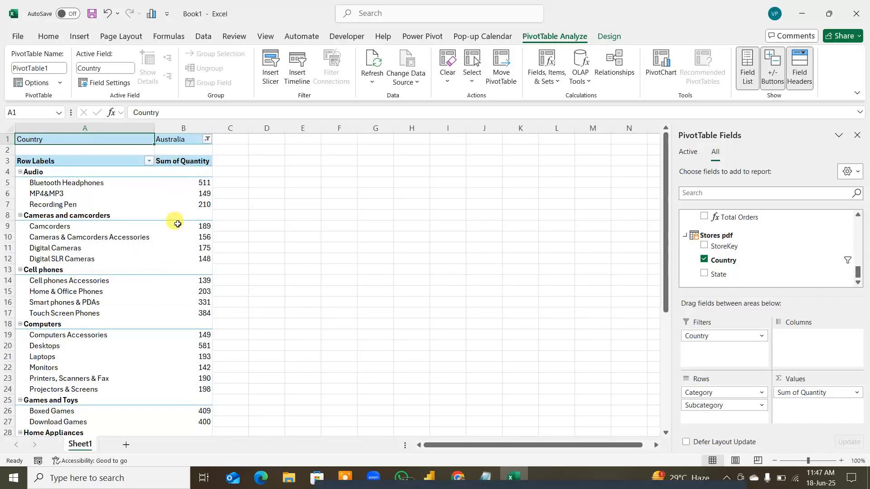
mouse_move(178, 224)
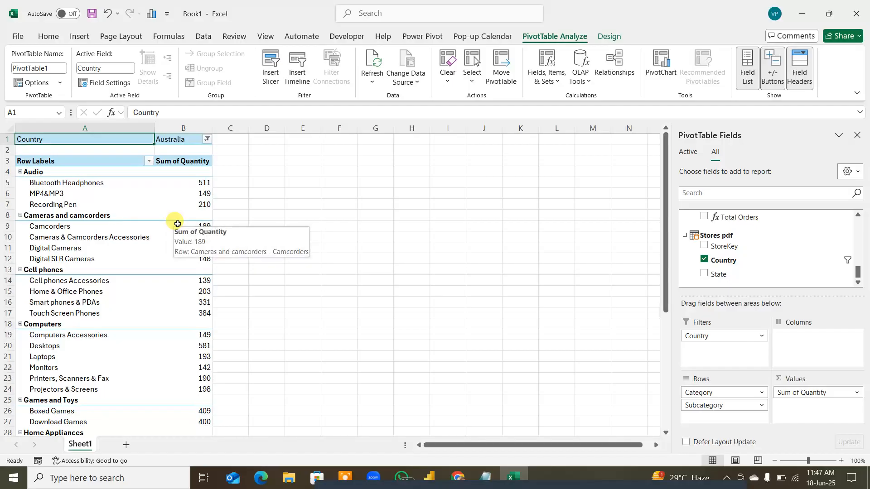
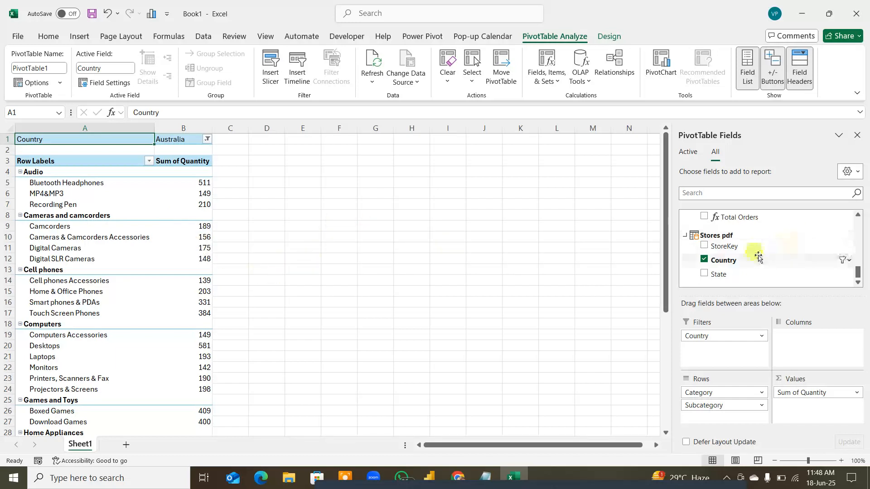
Collapse the Stores pdf and Sales sql field groups in the PivotTable Fields list
left_click(720, 235)
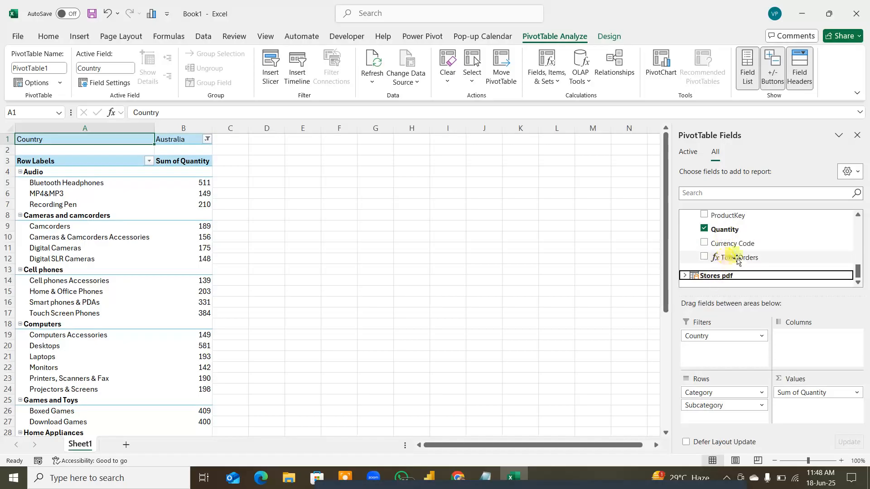
scroll(722, 267, "up", 3)
left_click(717, 249)
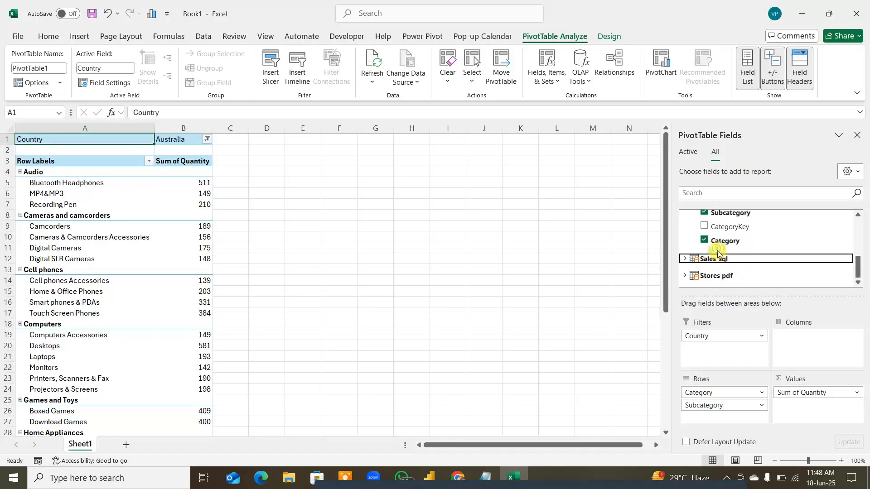
scroll(720, 245, "up", 2)
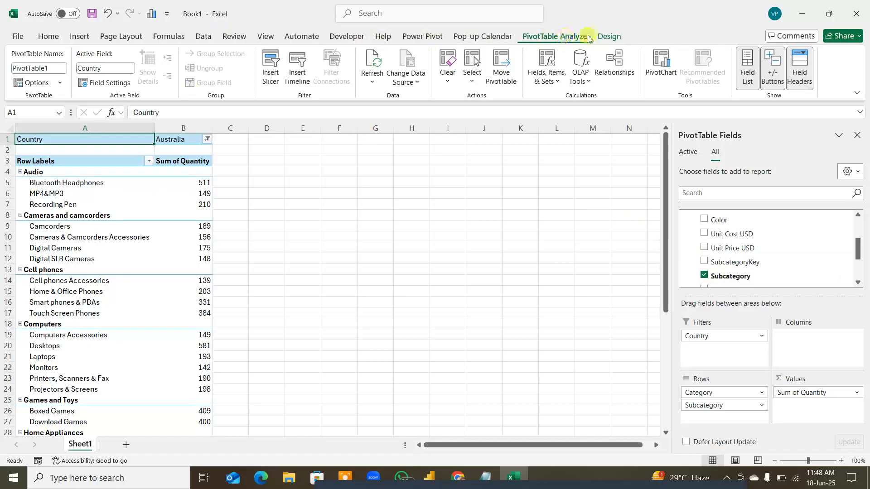
Select the Category row labels and bring up the Power Pivot ribbon tab
left_click(606, 37)
left_click(562, 37)
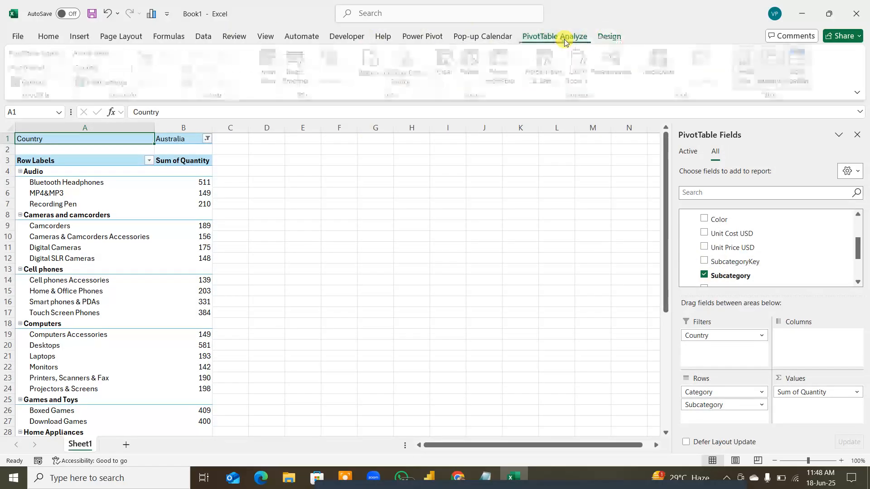
left_click(491, 255)
left_click(97, 212)
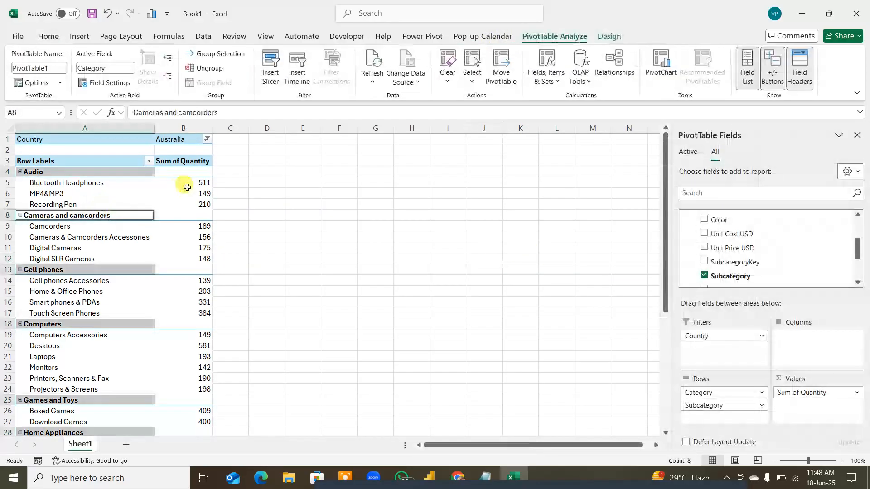
left_click(420, 37)
key("ctrl")
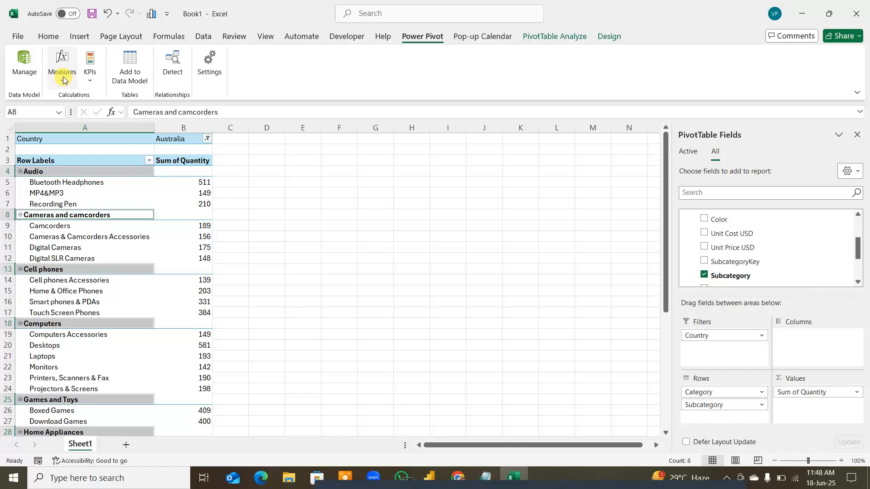
left_click(455, 276)
type("=count")
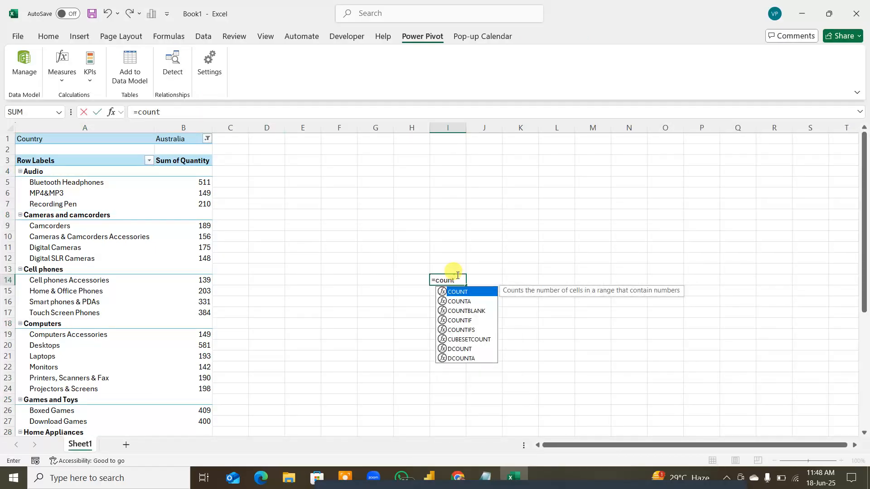
key("BackSpace")
key("BackSpace")
key("BackSpace")
key("BackSpace")
key("BackSpace")
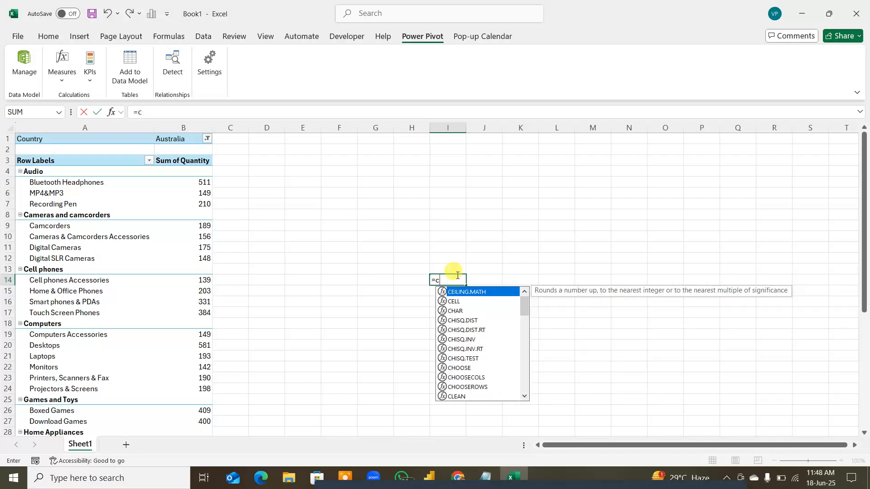
type("di")
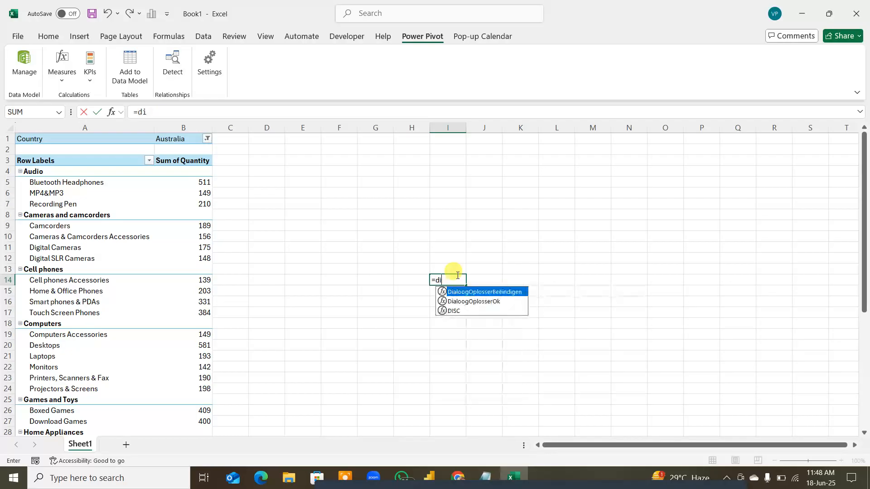
type("s")
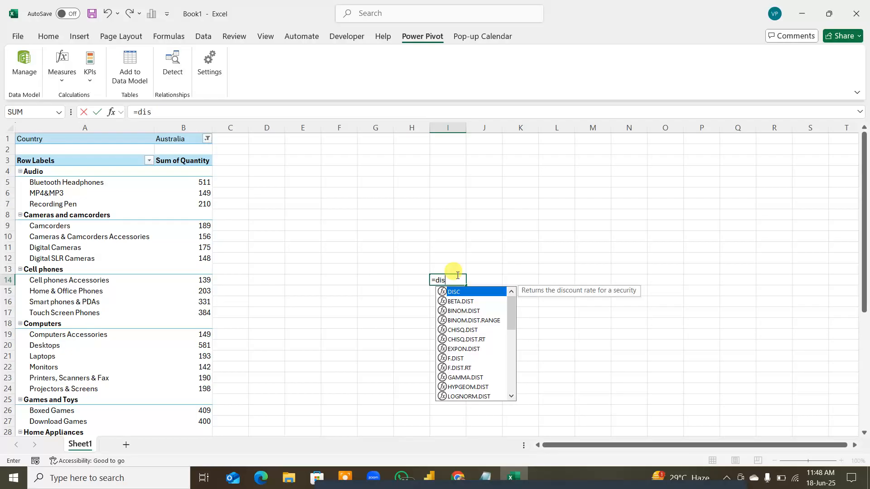
key("BackSpace")
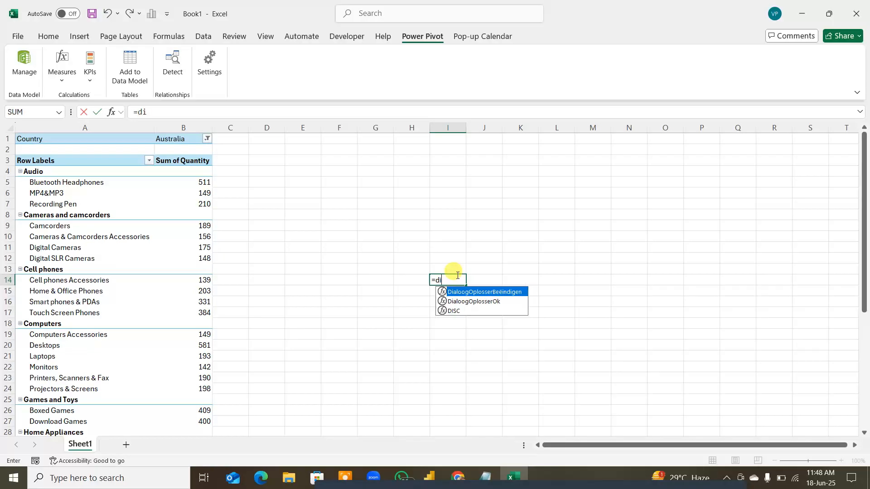
type("s")
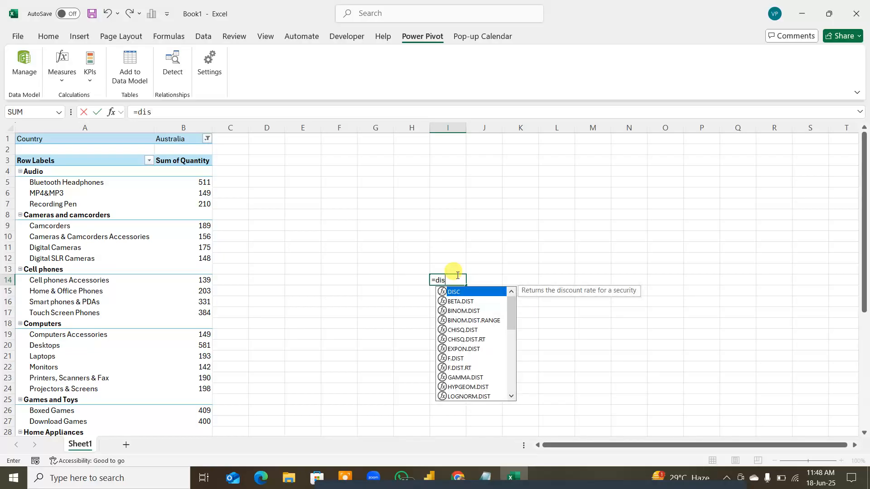
type("t")
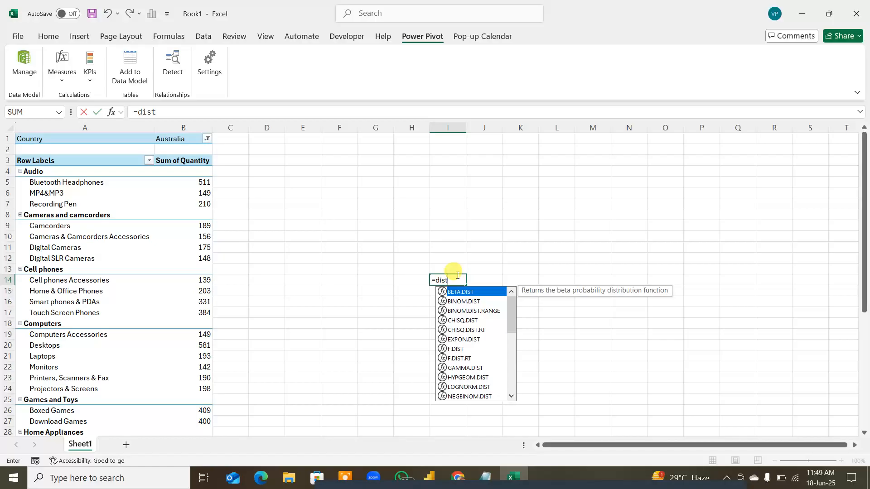
key("BackSpace")
key("BackSpace")
key("BackSpace")
key("BackSpace")
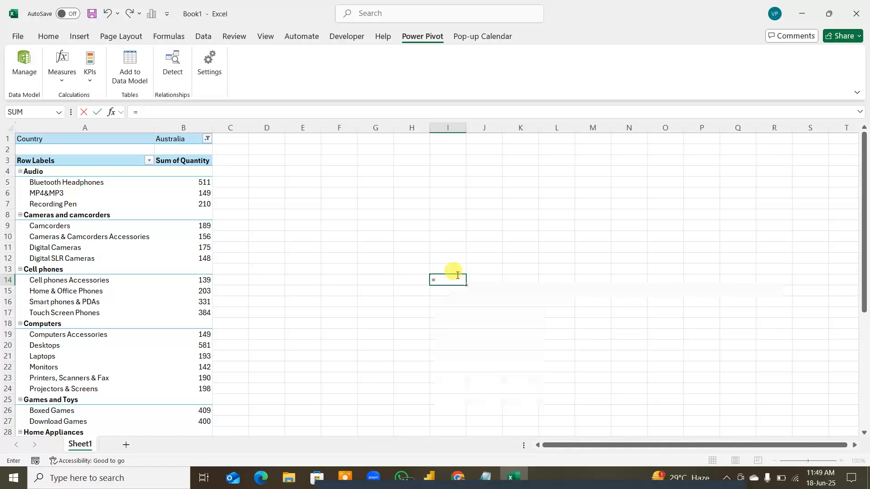
key("BackSpace")
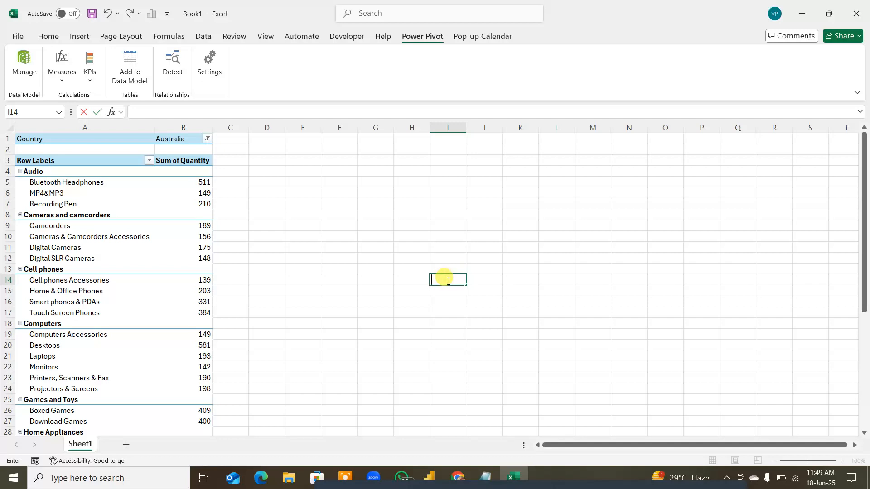
left_click(172, 235)
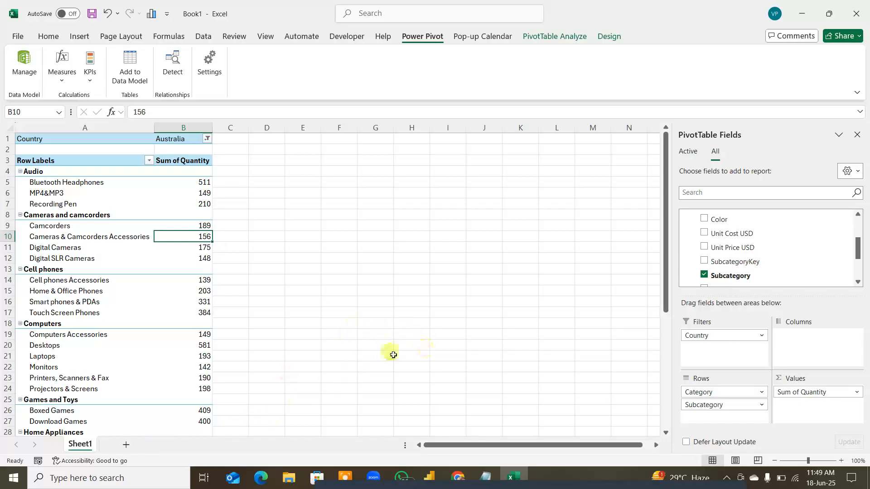
Enter the note 'Total Orders =Distinctcount(Sales[Order_number])' in cell E23 and reselect it
left_click(311, 383)
type("To")
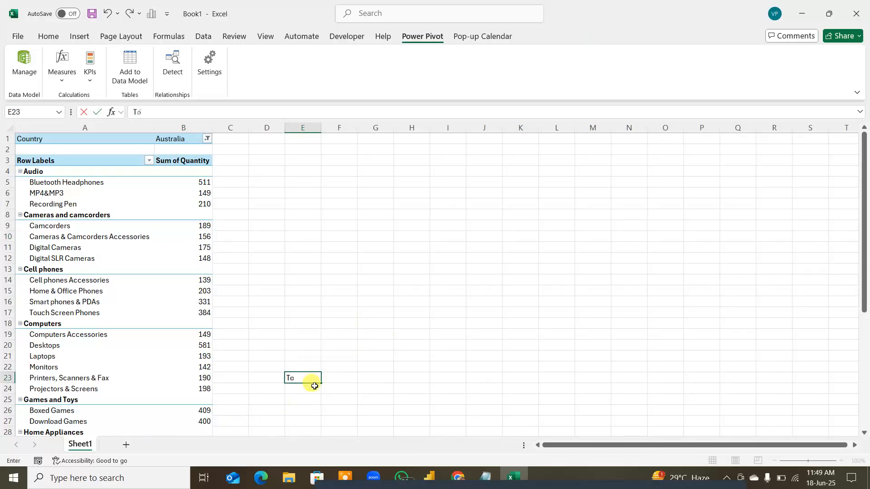
type("tal Orders =Distinct")
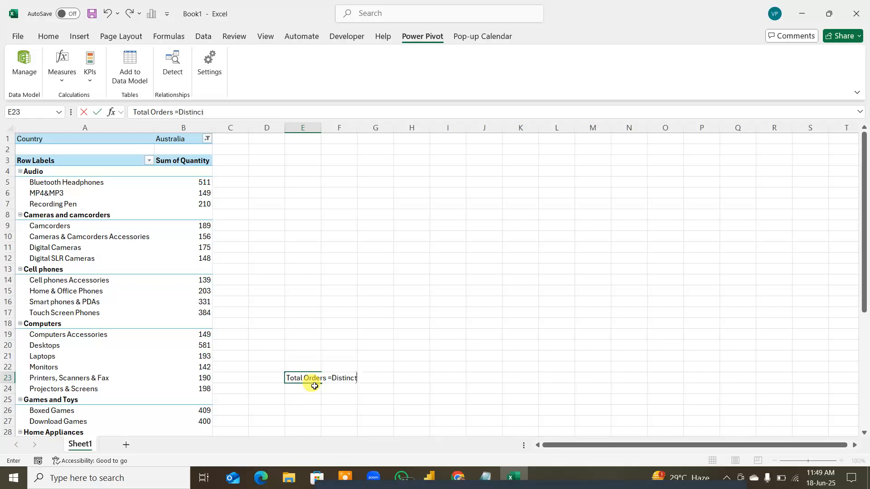
type("count(Sales[")
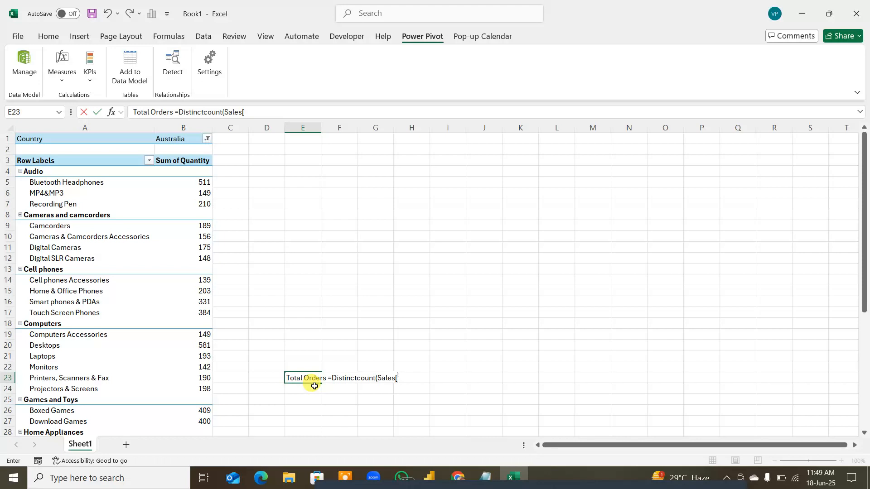
type("der_number")
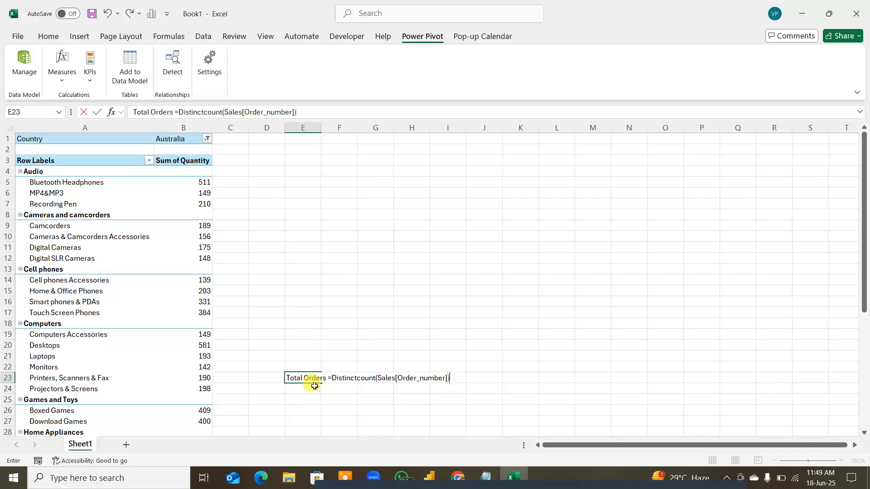
left_click(315, 386)
left_click(288, 376)
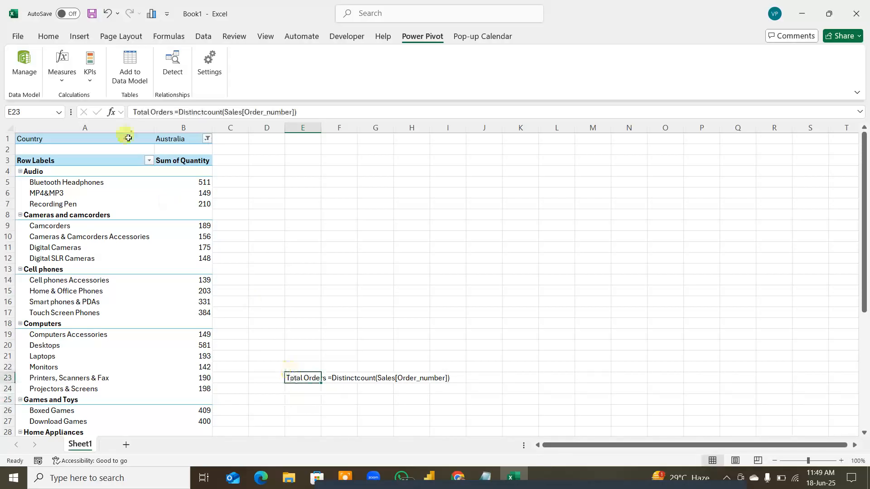
left_click(41, 39)
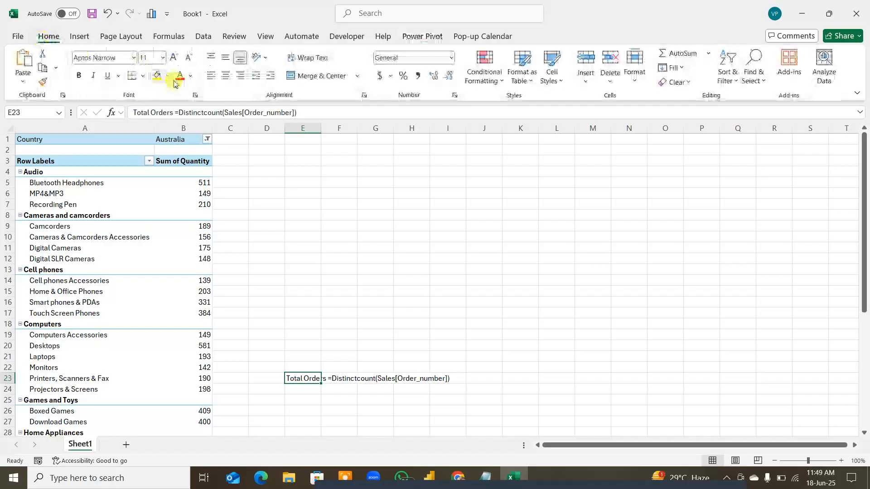
Set the E23 note's font size to 26
left_click(163, 58)
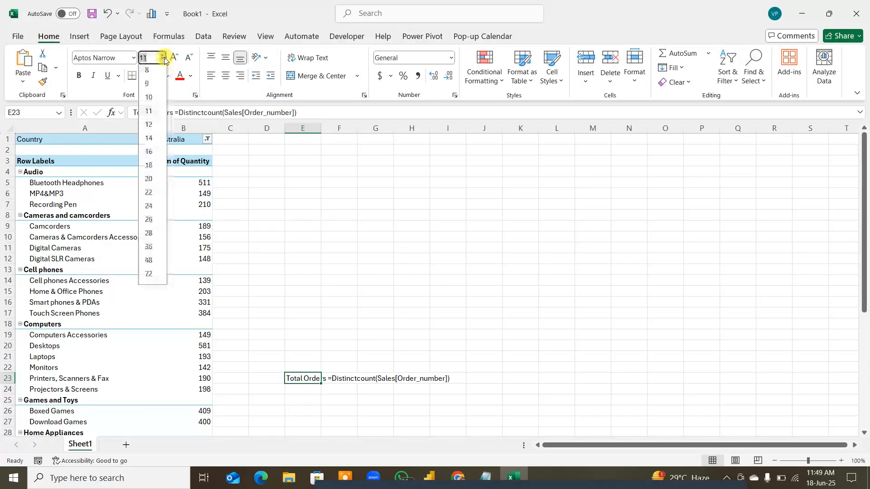
left_click(149, 221)
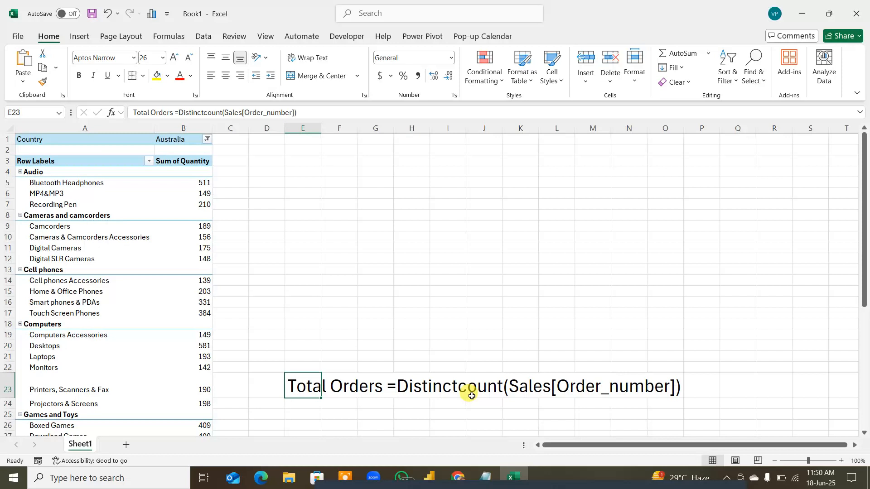
Mark Distinctcount, Sales and Order_number with red pen strokes, then erase all annotations
key("ctrl+shift+d")
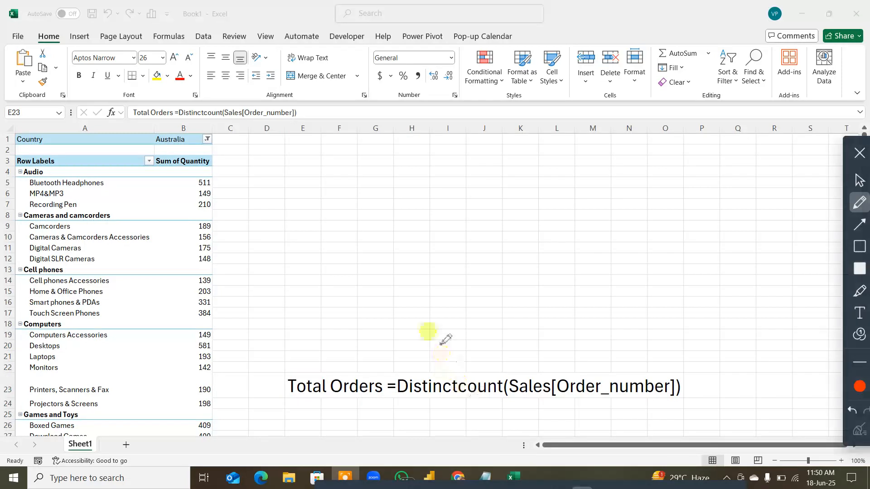
mouse_move(438, 343)
left_mouse_down()
mouse_move(423, 384)
mouse_move(453, 370)
left_mouse_up()
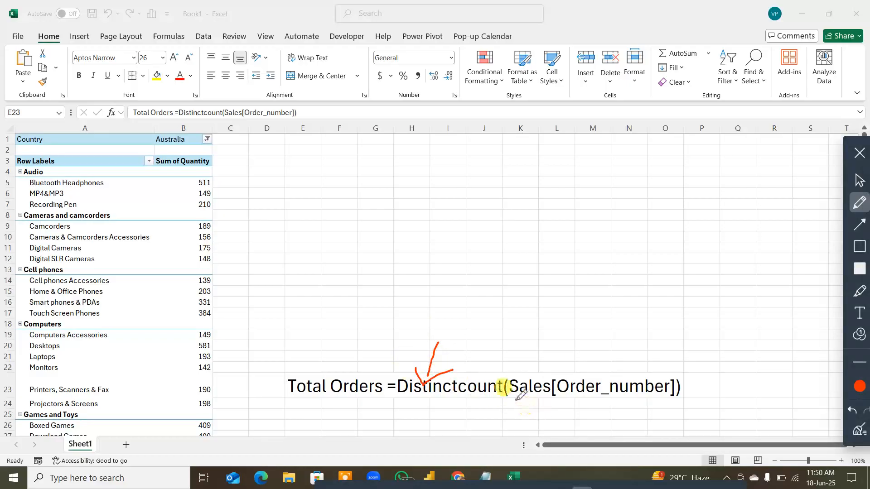
mouse_move(516, 400)
left_mouse_down()
mouse_move(553, 400)
mouse_move(536, 408)
mouse_move(542, 415)
left_mouse_up()
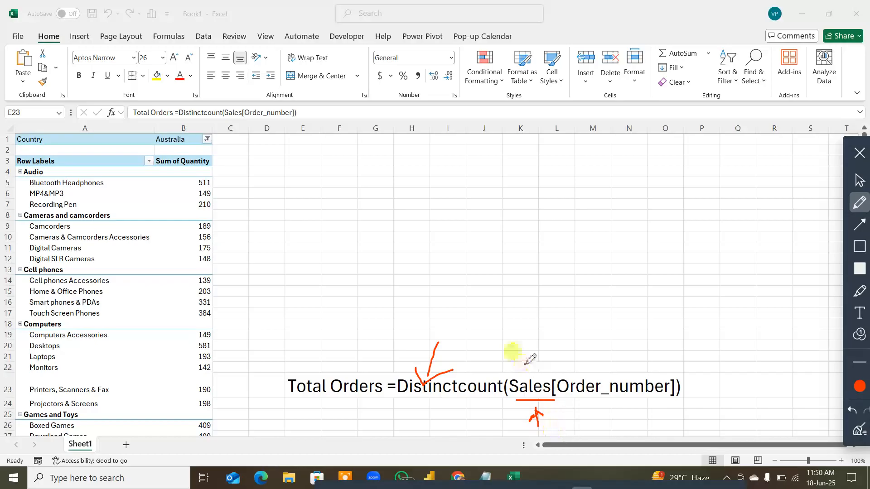
mouse_move(526, 364)
left_mouse_down()
mouse_move(533, 320)
mouse_move(608, 374)
left_mouse_up()
left_click_drag(592, 370, 607, 374)
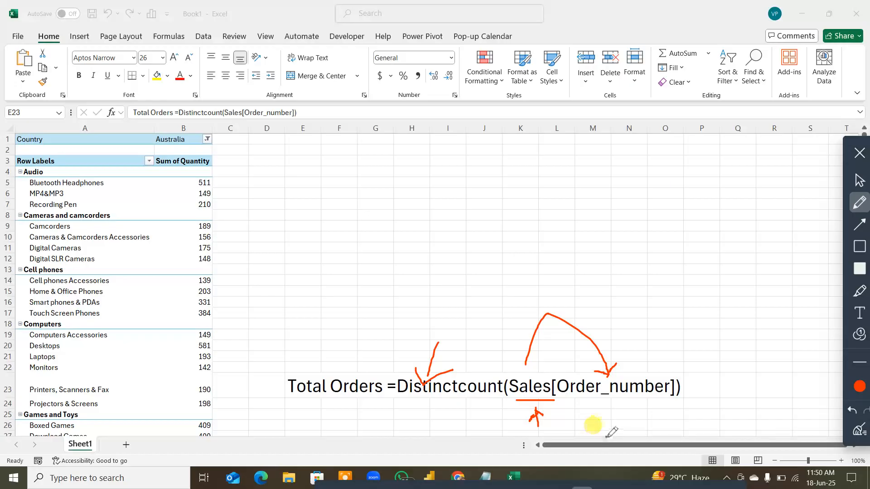
mouse_move(376, 189)
left_mouse_down()
mouse_move(384, 197)
mouse_move(375, 185)
left_mouse_up()
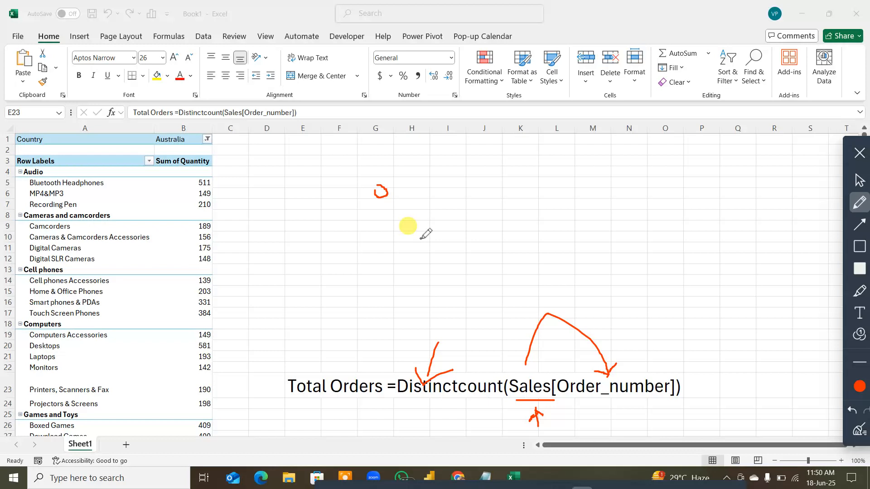
left_click_drag(553, 400, 659, 400)
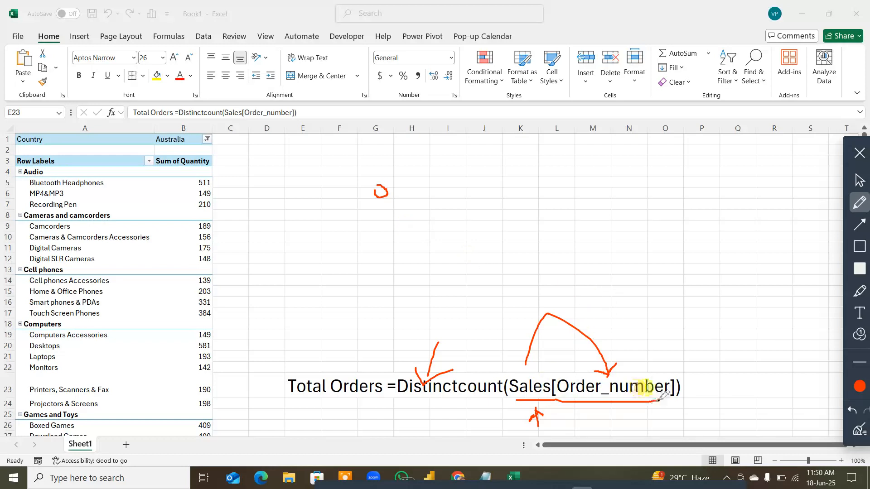
mouse_move(629, 373)
left_mouse_down()
mouse_move(630, 358)
mouse_move(564, 317)
mouse_move(542, 360)
mouse_move(563, 373)
left_mouse_up()
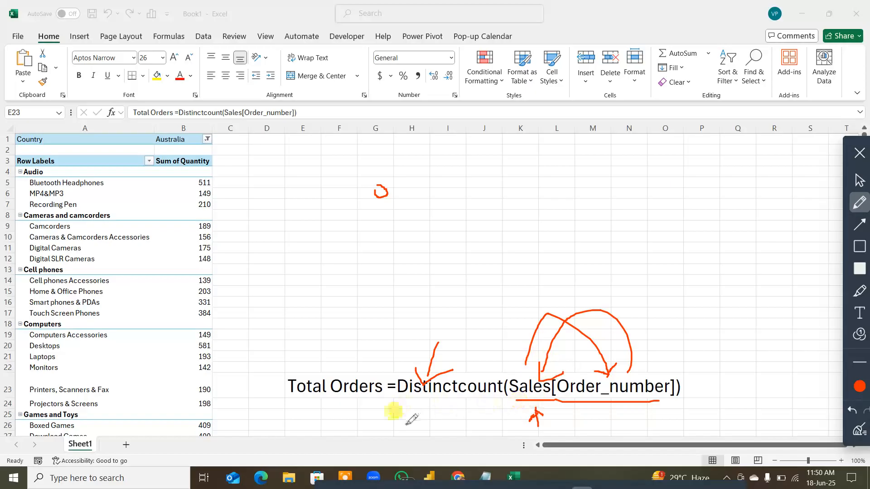
left_click(860, 429)
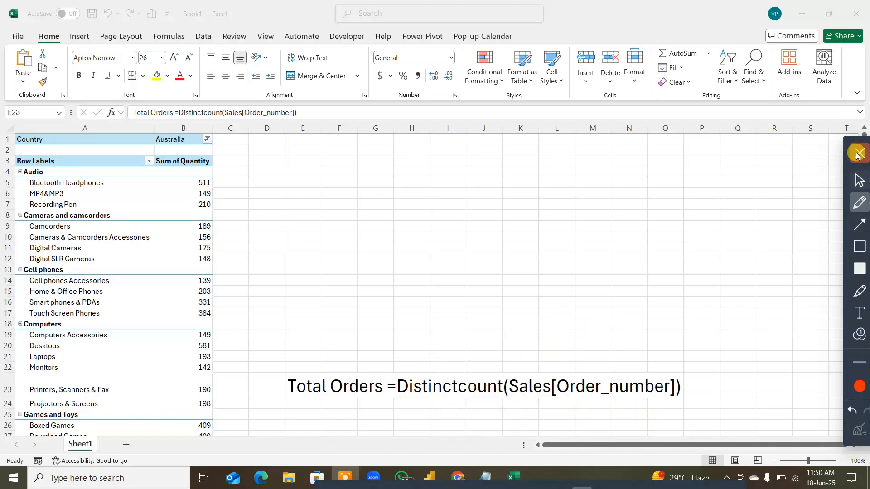
left_click(857, 154)
Change the Total Orders note in E23 to font size 11
left_click(334, 312)
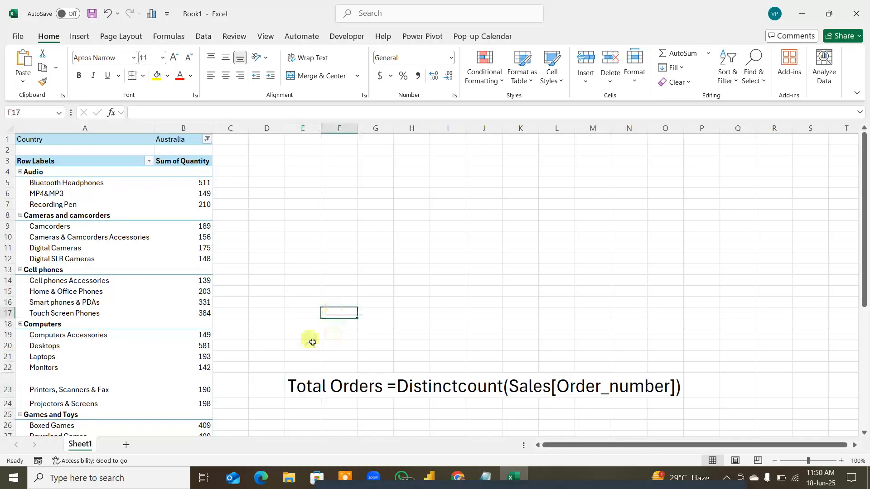
left_click(290, 385)
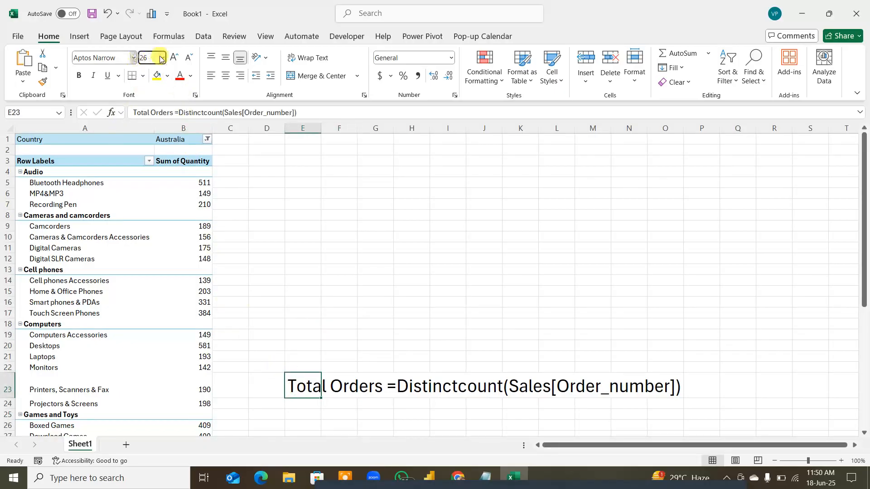
left_click(134, 57)
left_click(145, 58)
type("11")
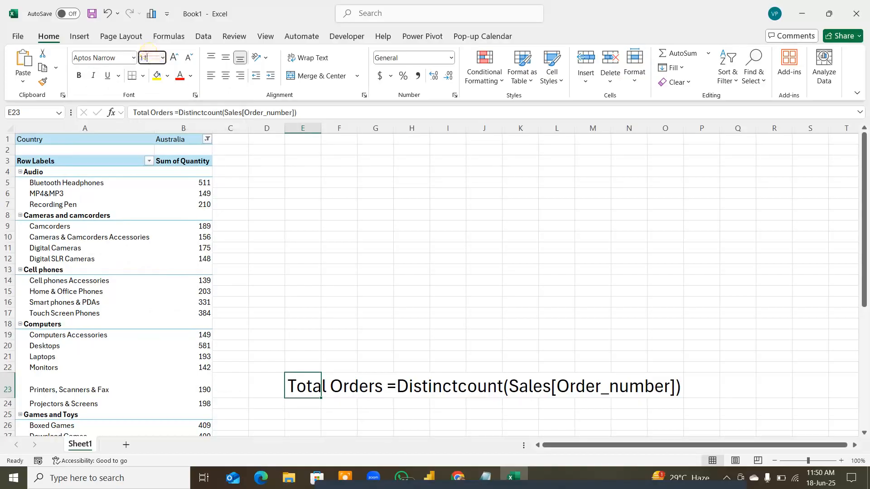
key("Return")
Collapse Products_csv, expand Sales_sql in the field list, then switch to the Meet window
left_click(168, 278)
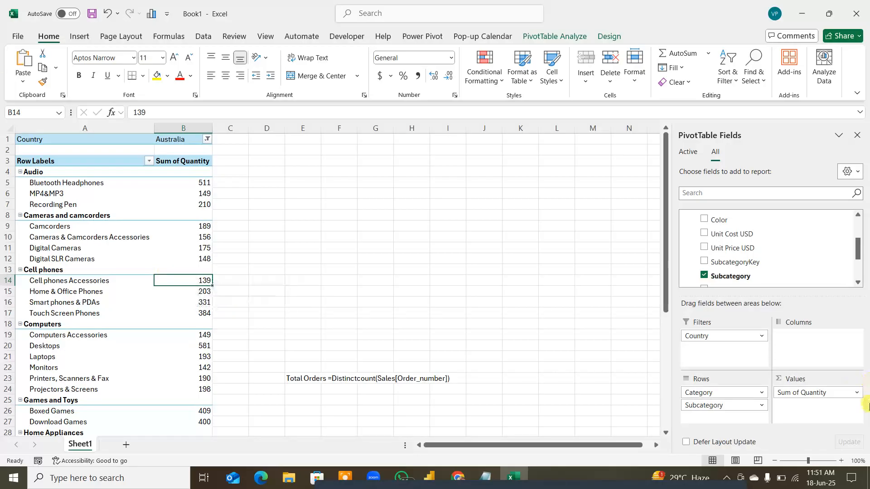
scroll(720, 236, "up", 2)
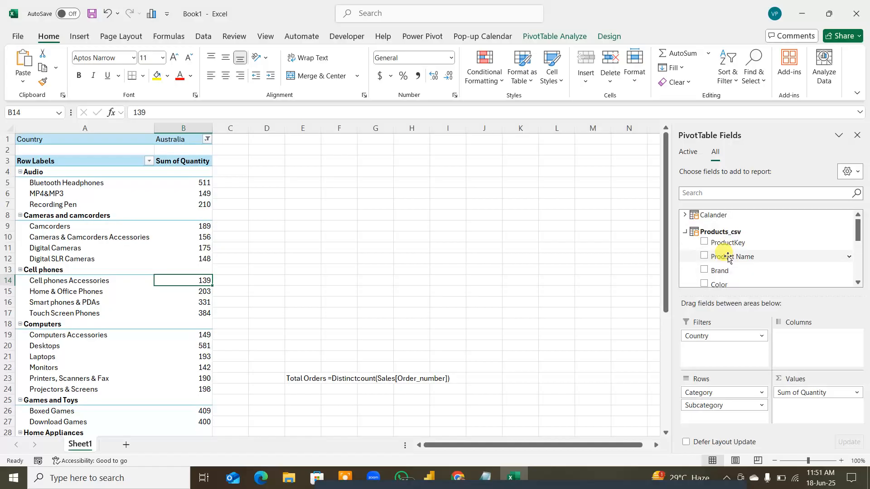
left_click(721, 232)
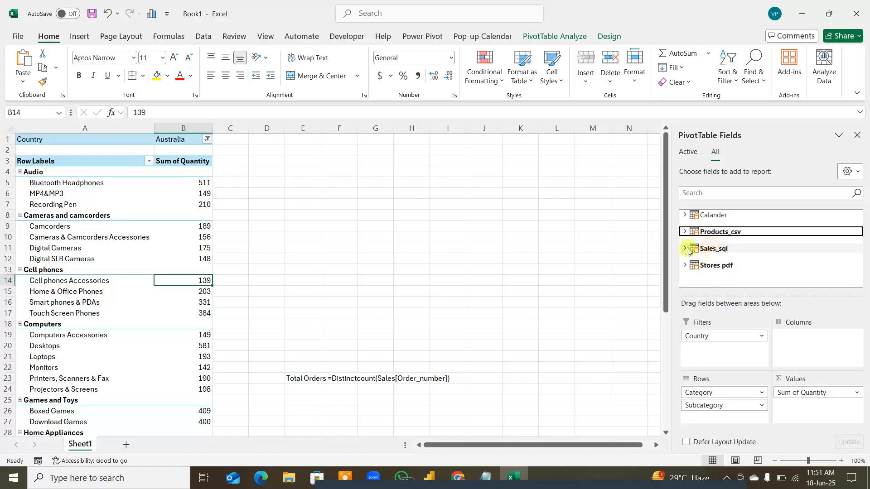
left_click(687, 246)
left_click(712, 215)
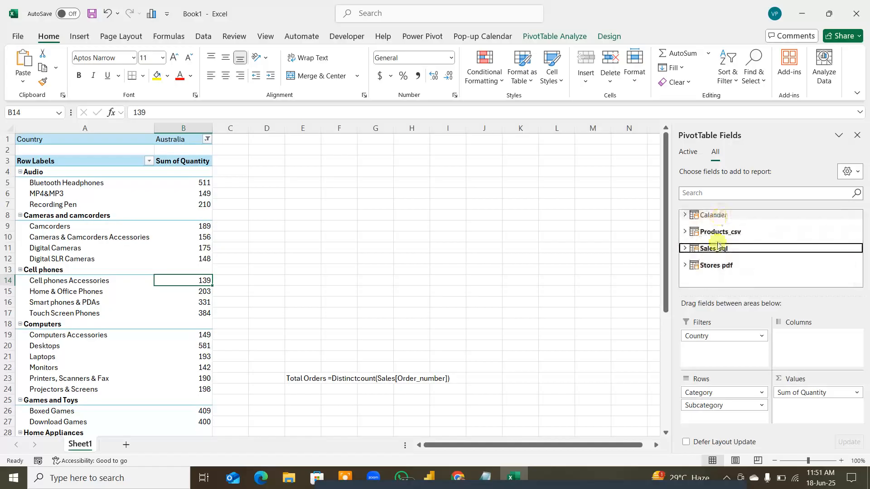
left_click(685, 250)
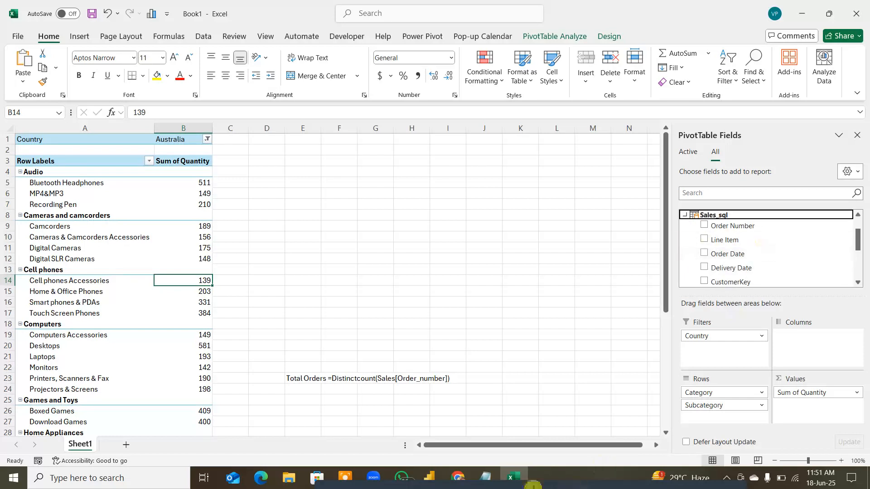
left_click(458, 477)
left_click(437, 455)
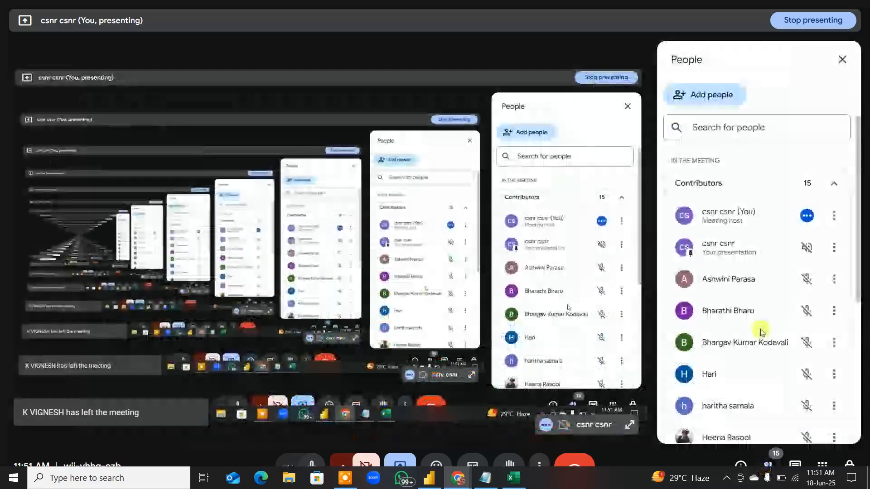
Close Meet's People panel, return to Excel and add a blank Sheet2
left_click(837, 61)
key("super+d")
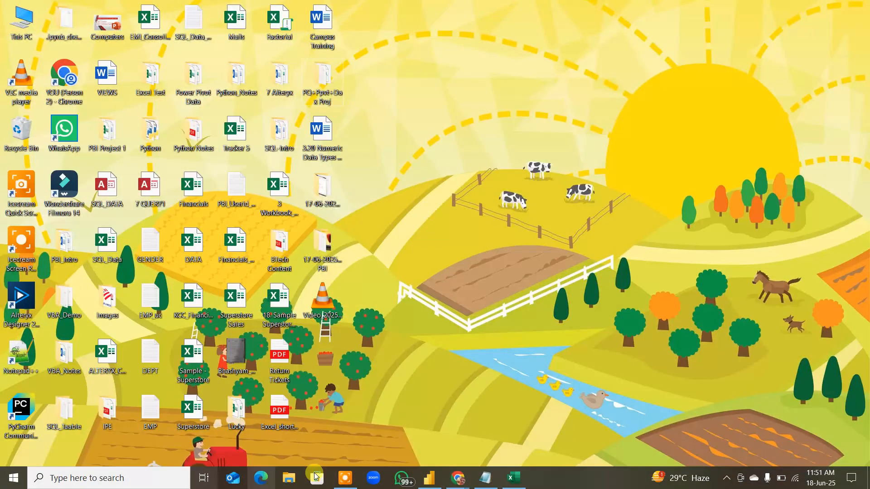
left_click(513, 478)
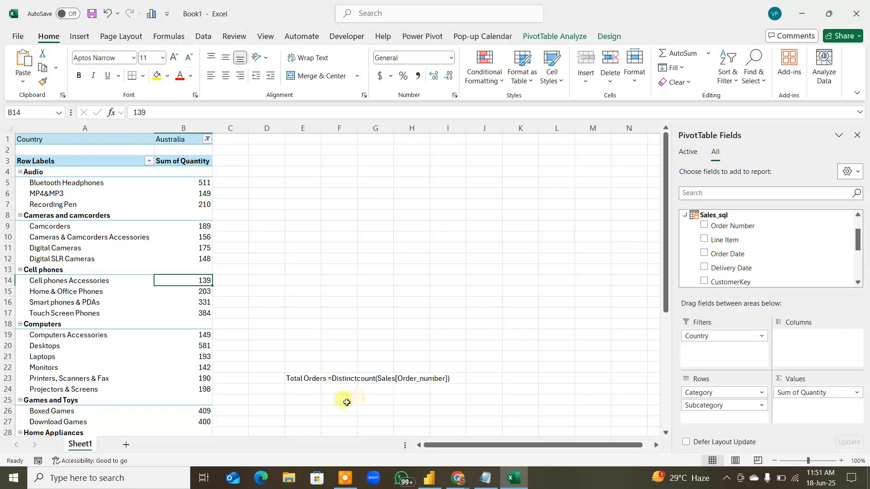
left_click(126, 445)
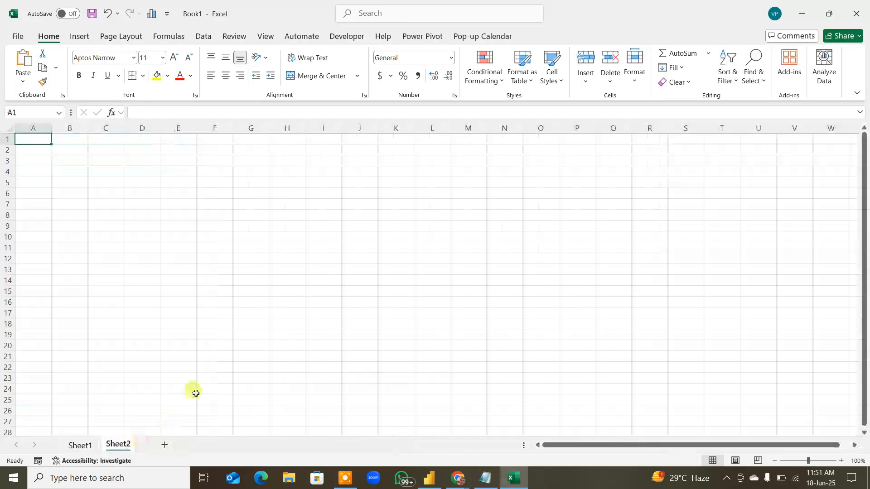
Enter bold headers Q and P side by side in I9 and J9
left_click(330, 223)
type("Q")
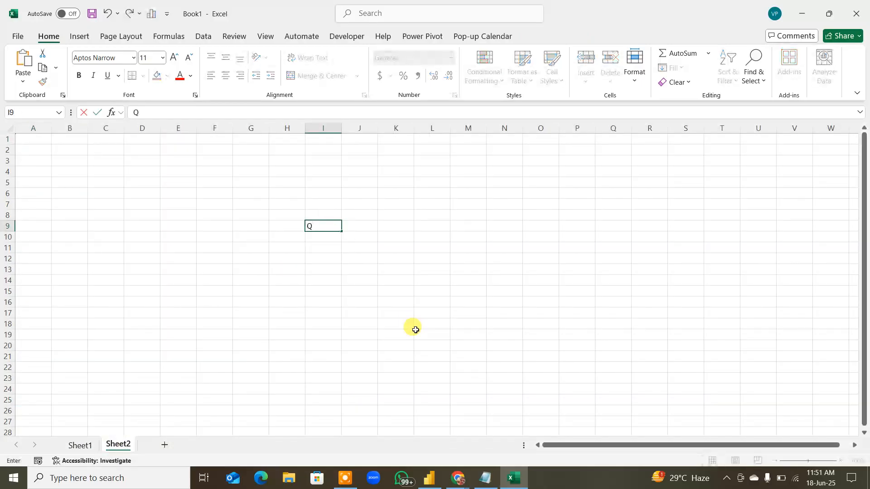
key("Tab")
type("P")
key("Return")
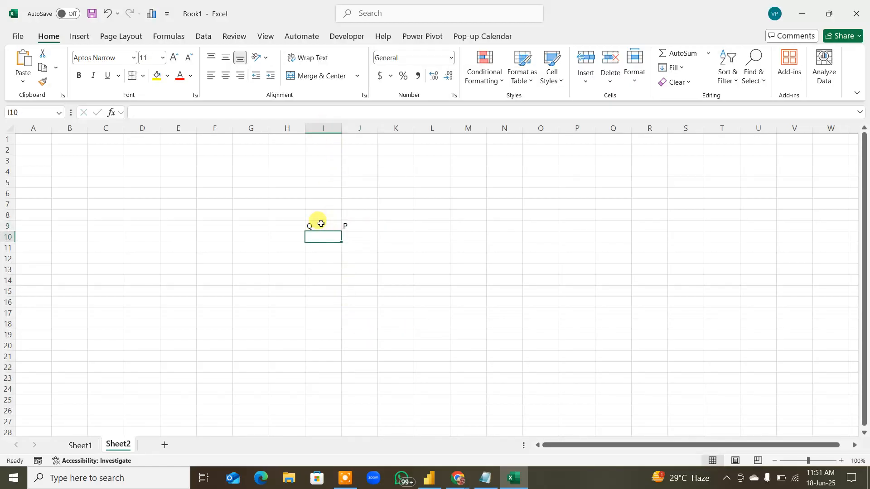
left_click_drag(319, 224, 354, 224)
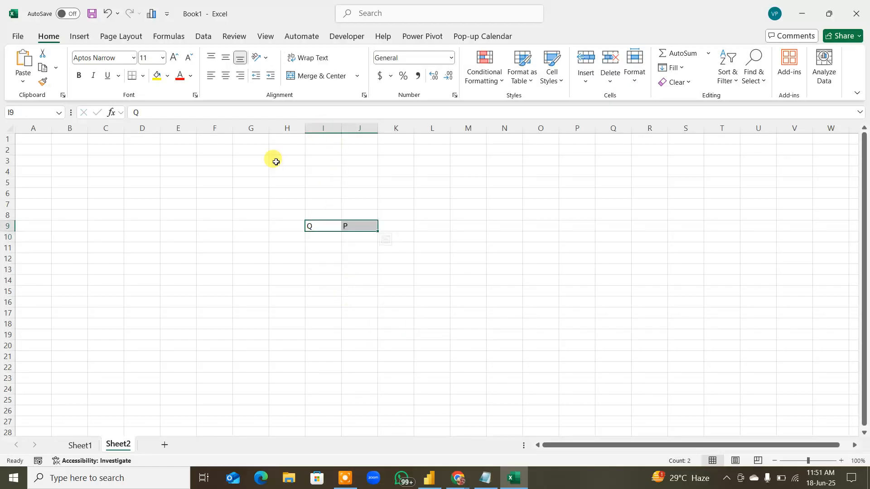
key("ctrl+b")
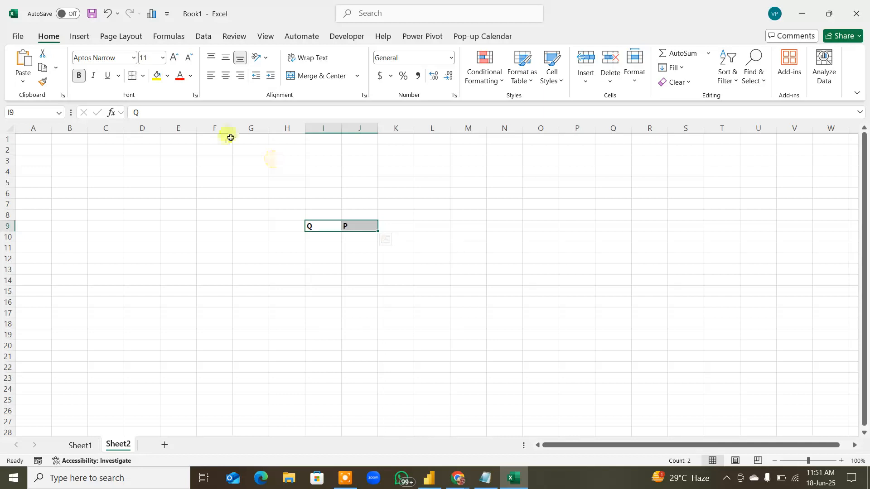
left_click(220, 235)
Zoom to 150% and remove/insert rows and columns so the headers sit in H5:I5
key("alt+w")
type("q150")
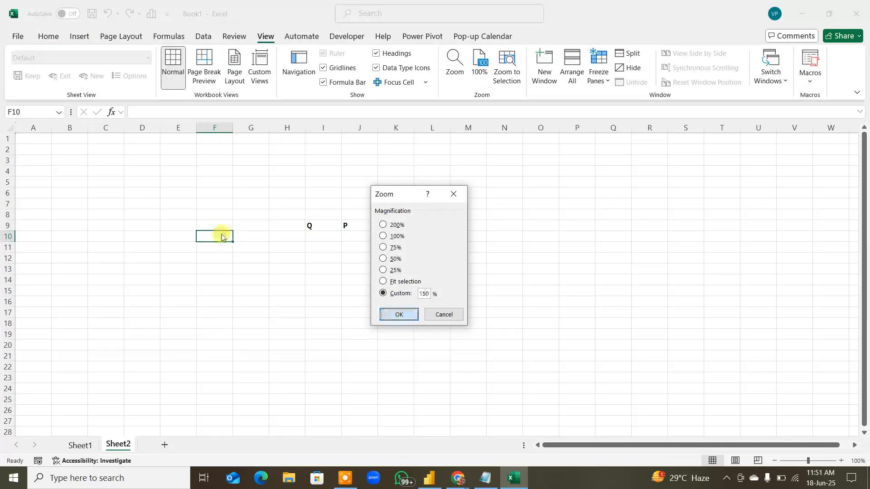
key("Return")
left_click(445, 371)
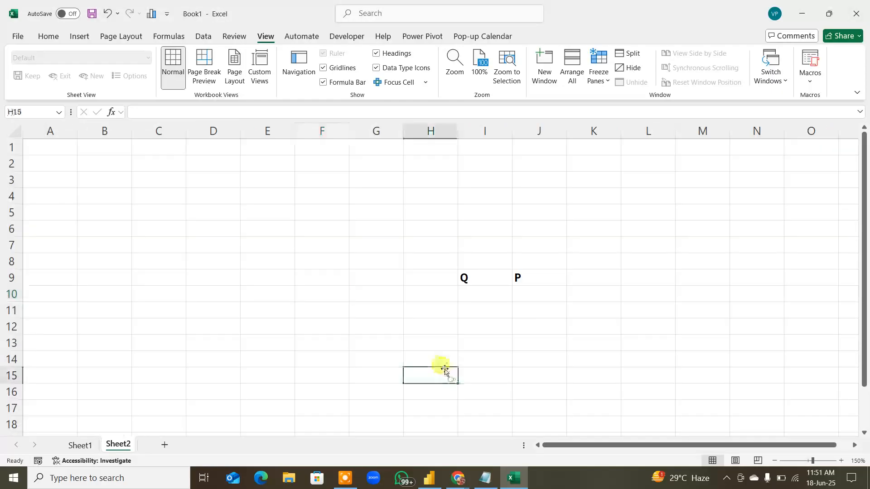
left_click(139, 128)
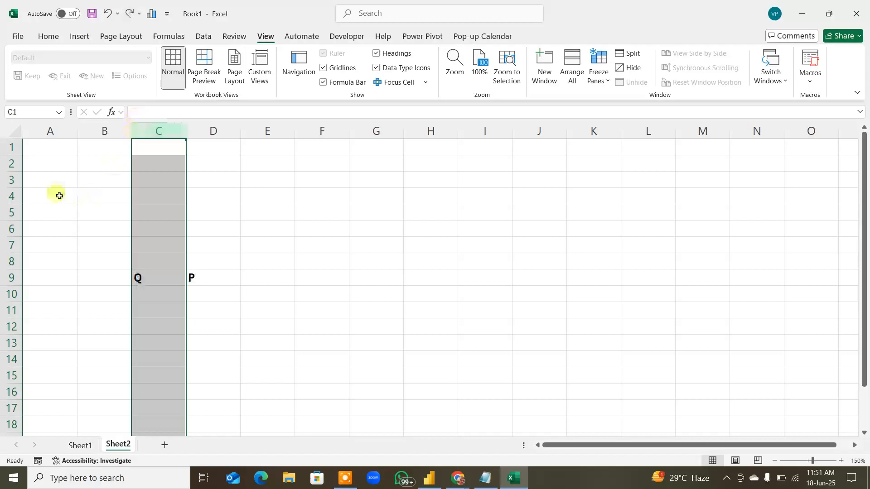
left_click(12, 164)
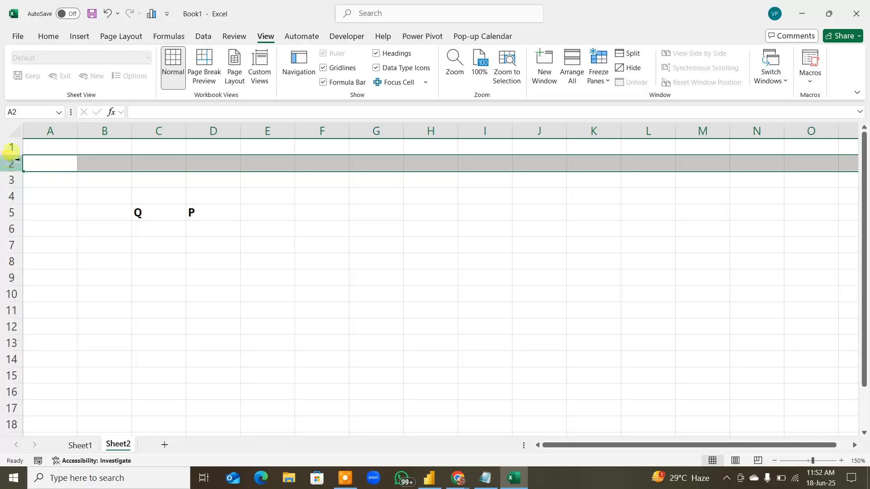
left_click(104, 131)
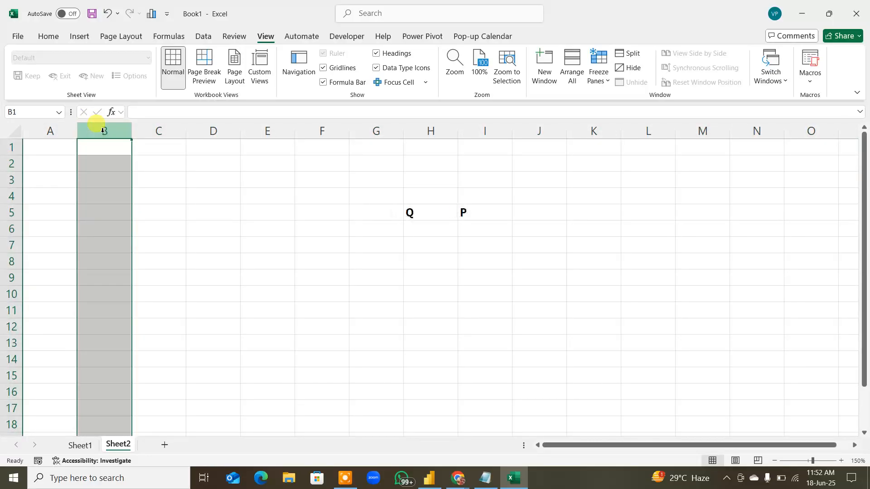
left_click(340, 323)
Fill H6:H13 with quantities 1 through 8 under Q
left_click(428, 232)
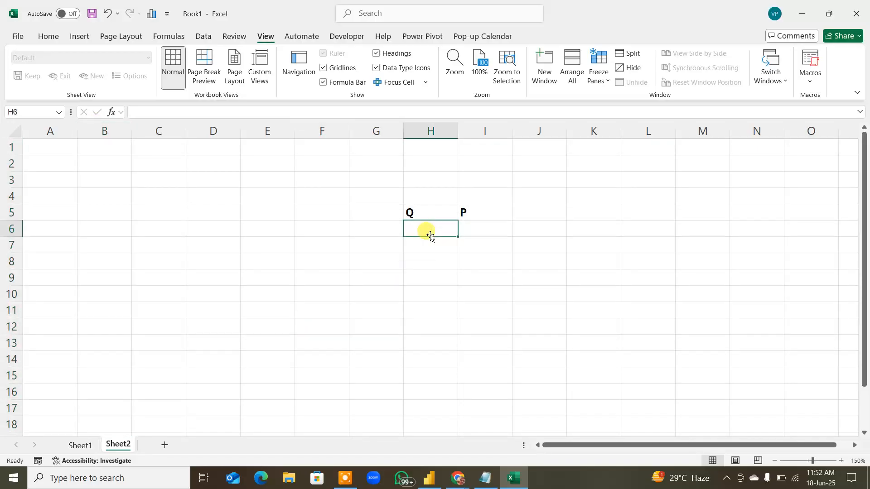
type("1")
key("Return")
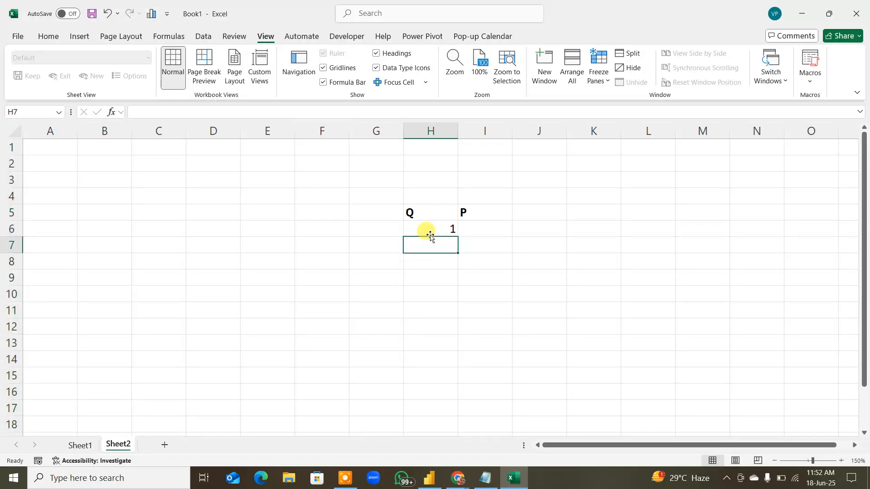
type("2")
key("Return")
type("3")
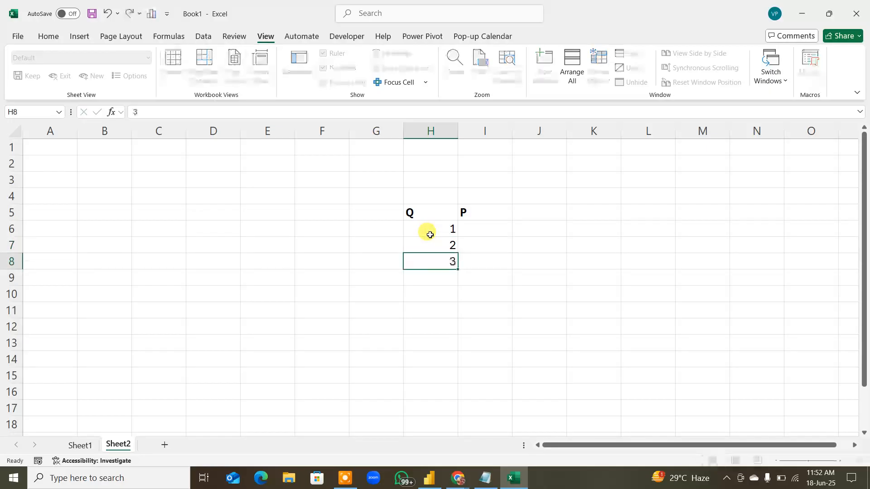
key("Return")
left_click_drag(433, 230, 448, 345)
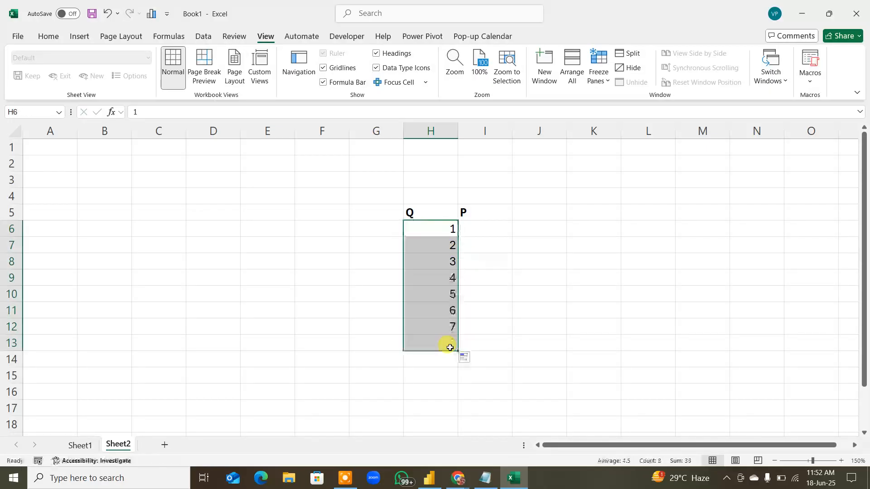
Fill I6:I13 with prices 10 through 80 and type the Q*p heading in L5
left_click(495, 226)
type("10")
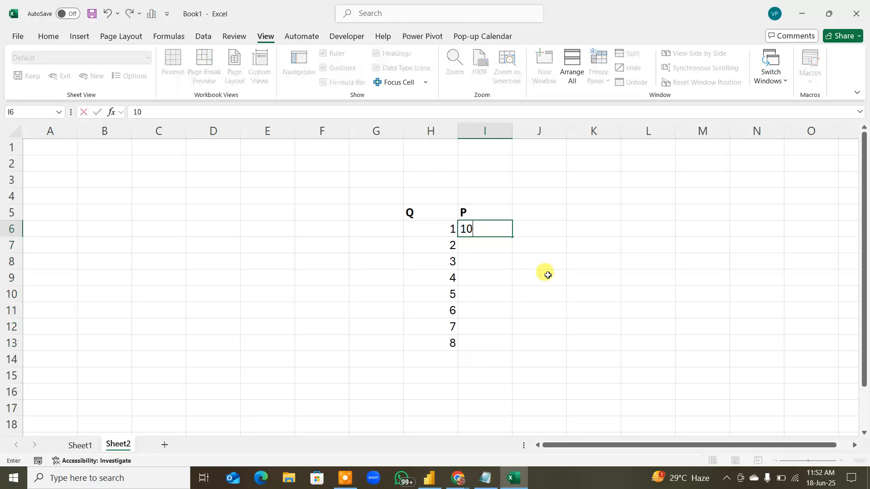
key("Return")
type("20")
key("Return")
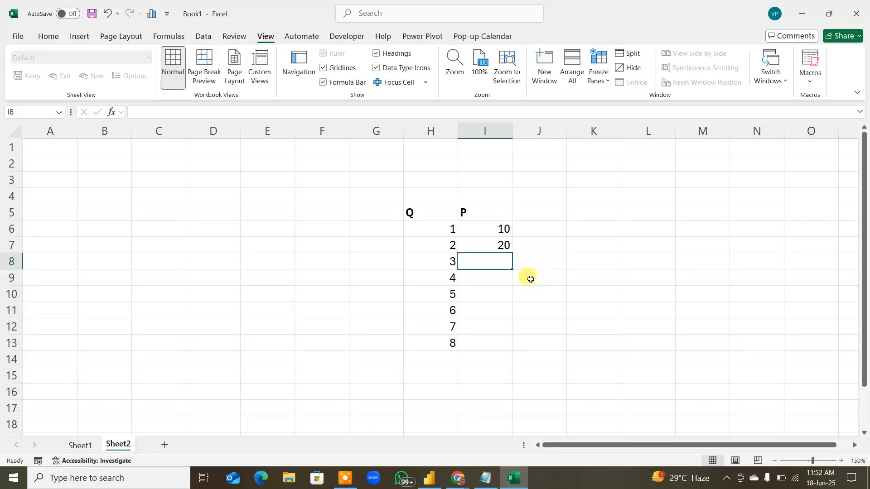
left_click_drag(504, 228, 507, 351)
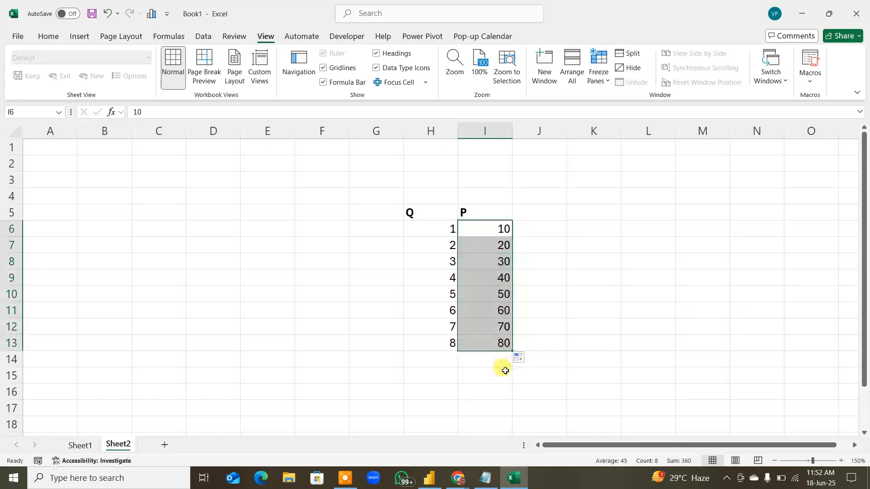
left_click(640, 211)
type("Q*p")
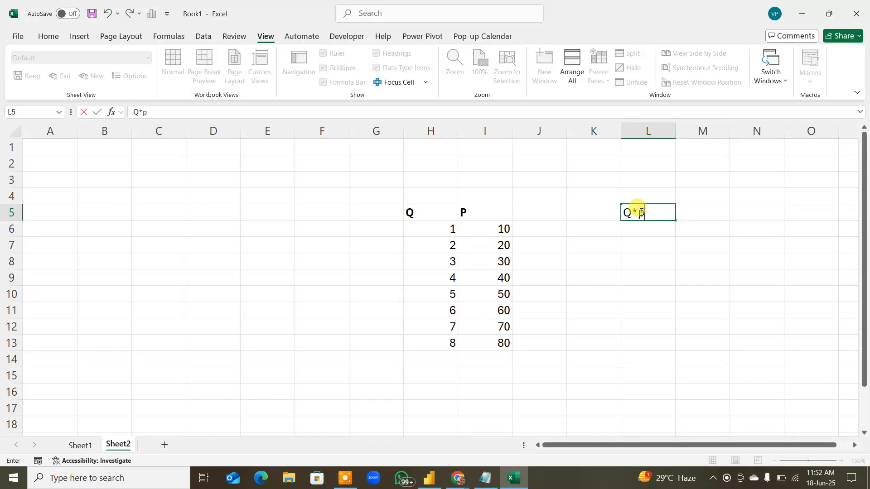
Enter =H6*I6 in J6, giving 10, and select the row H6:J6
key("Return")
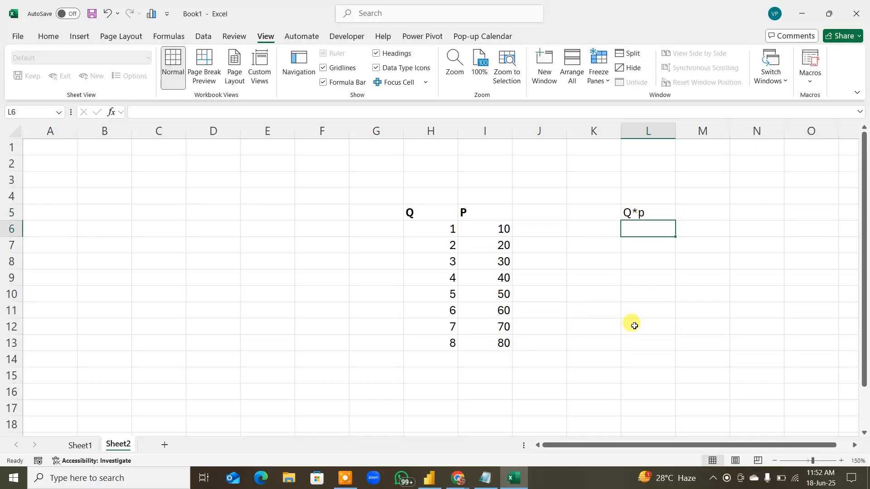
left_click(549, 228)
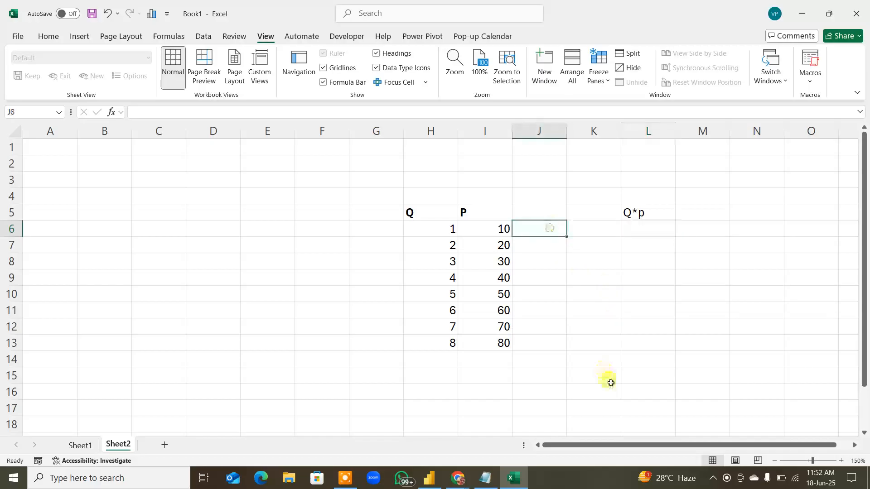
type("=")
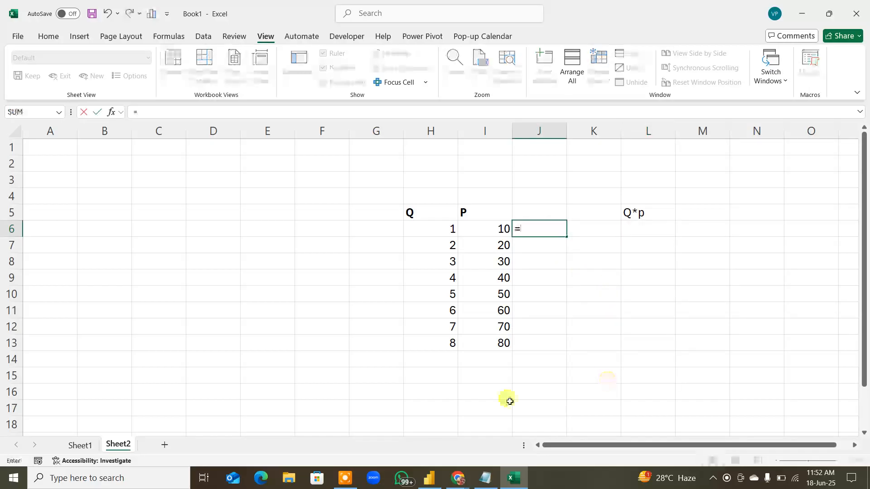
left_click(441, 227)
type("*")
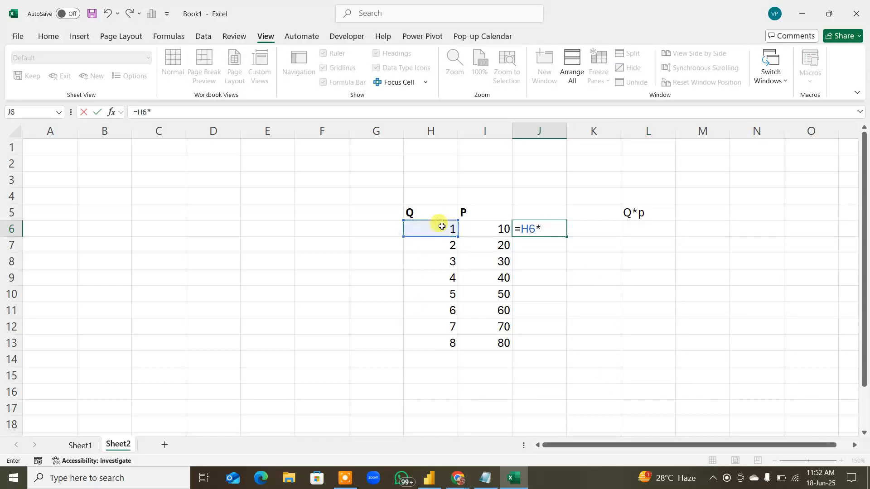
left_click(473, 229)
key("Return")
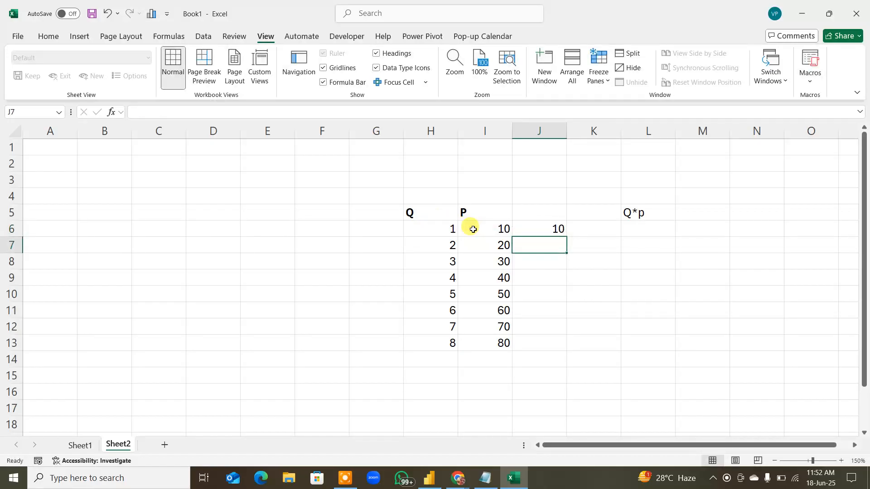
left_click_drag(416, 227, 540, 225)
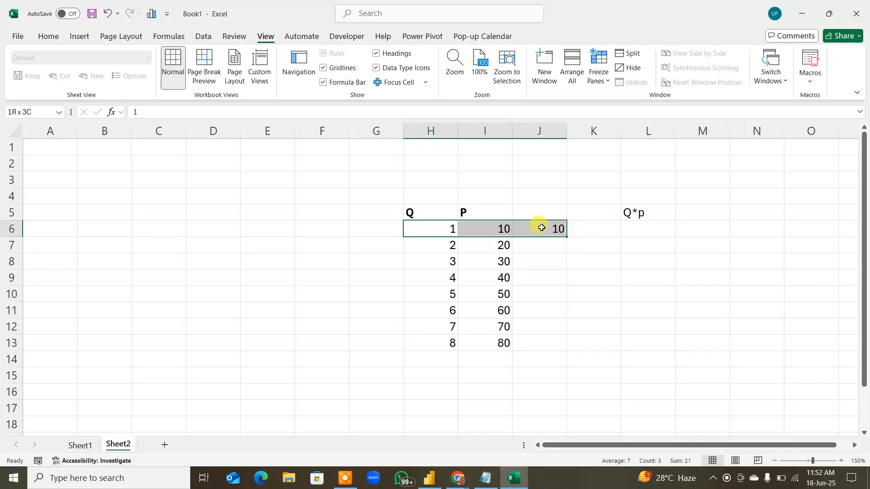
Shade table rows 6–9 yellow, grey, light blue and green
left_click(49, 36)
left_click(160, 80)
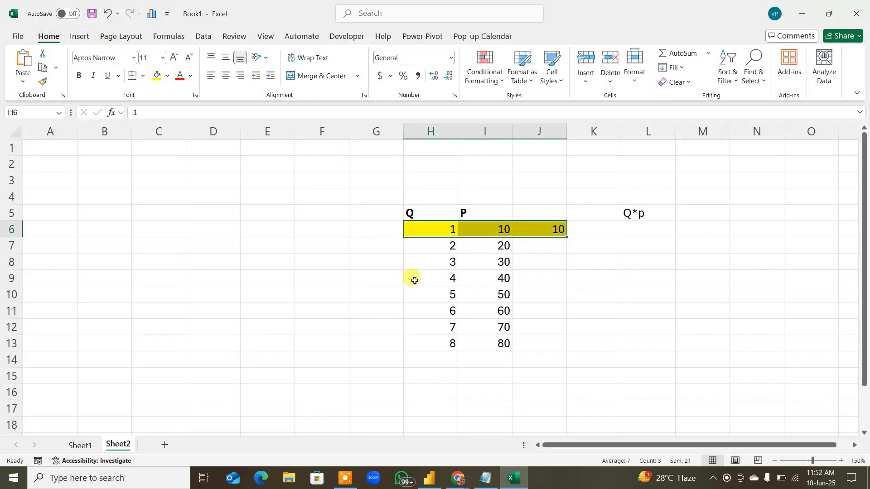
left_click_drag(431, 249, 534, 244)
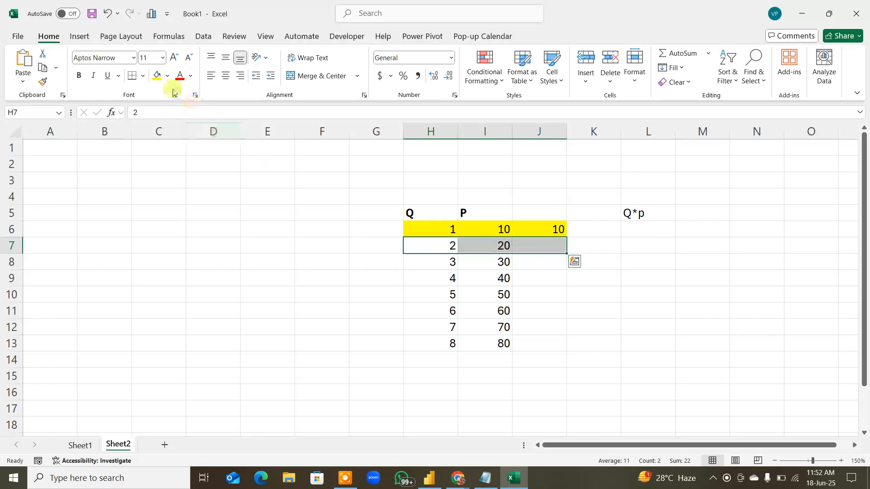
left_click(168, 76)
left_click(189, 153)
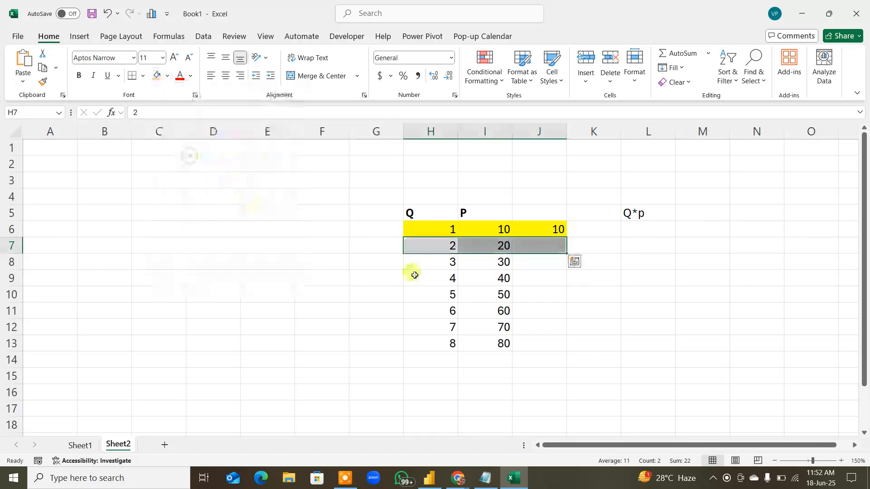
left_click_drag(413, 265, 546, 263)
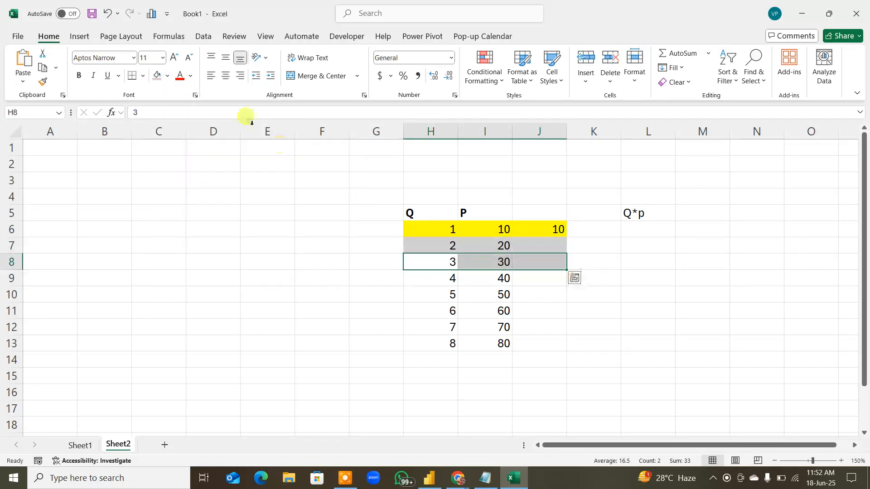
left_click(167, 76)
left_click(199, 169)
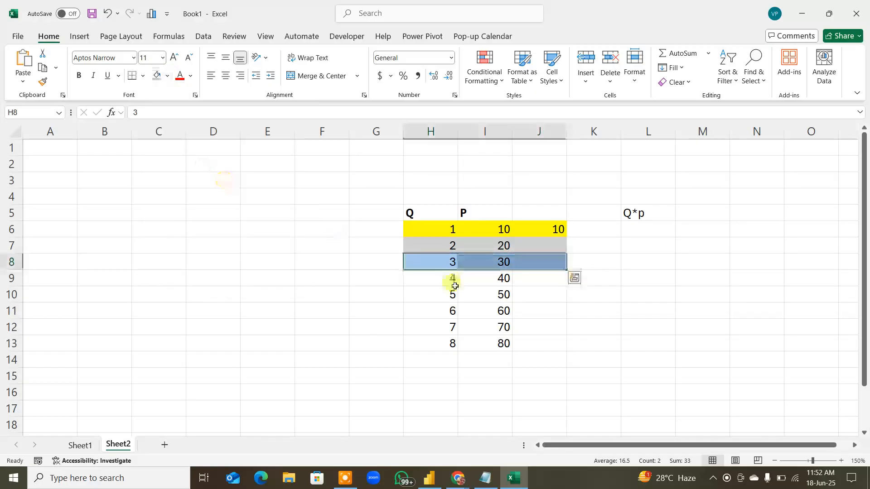
left_click_drag(451, 280, 538, 278)
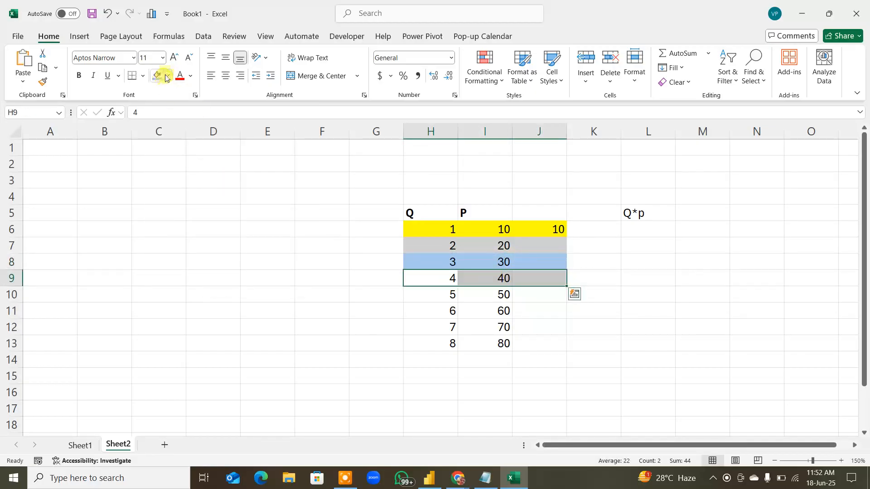
left_click(167, 75)
left_click(250, 179)
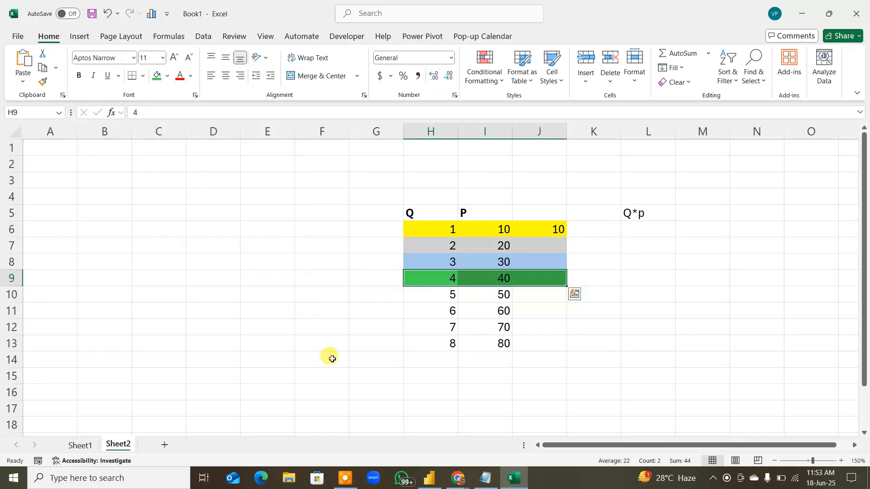
Copy the J6 product formula down to J13 and AutoSum column J to 2040 in J14
left_click(526, 344)
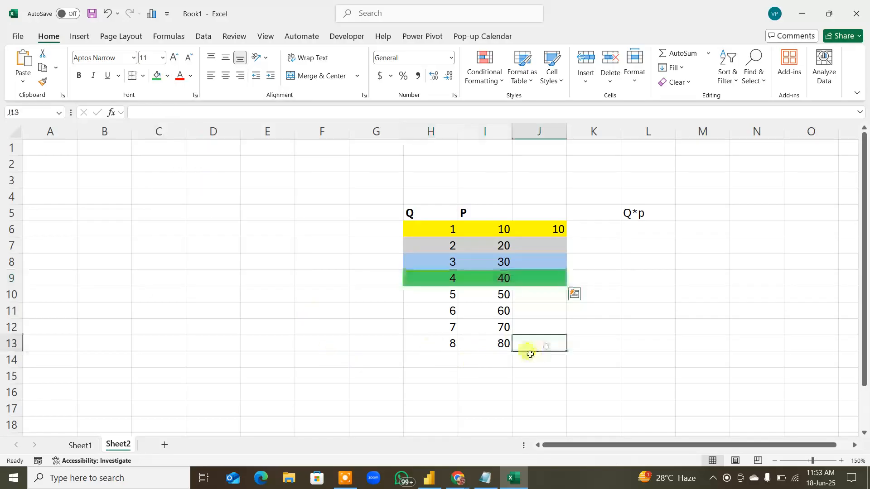
left_click(548, 243)
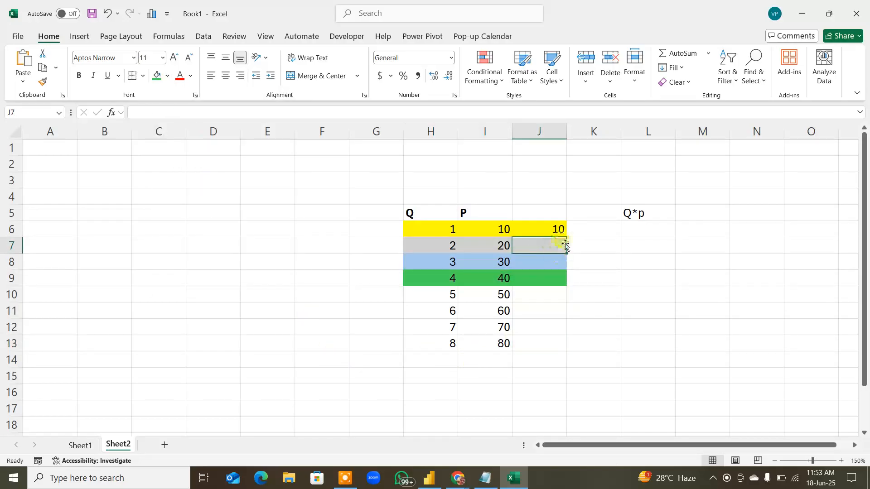
left_click(557, 228)
left_click_drag(565, 239, 550, 346)
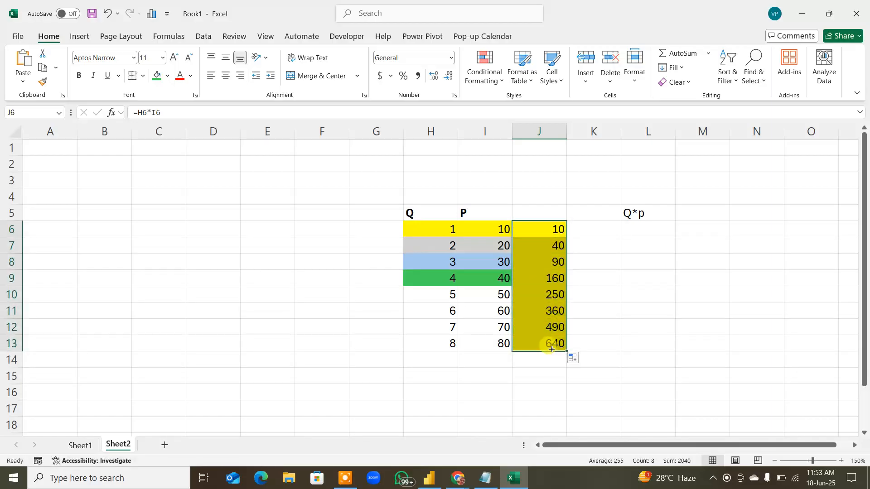
left_click(550, 244)
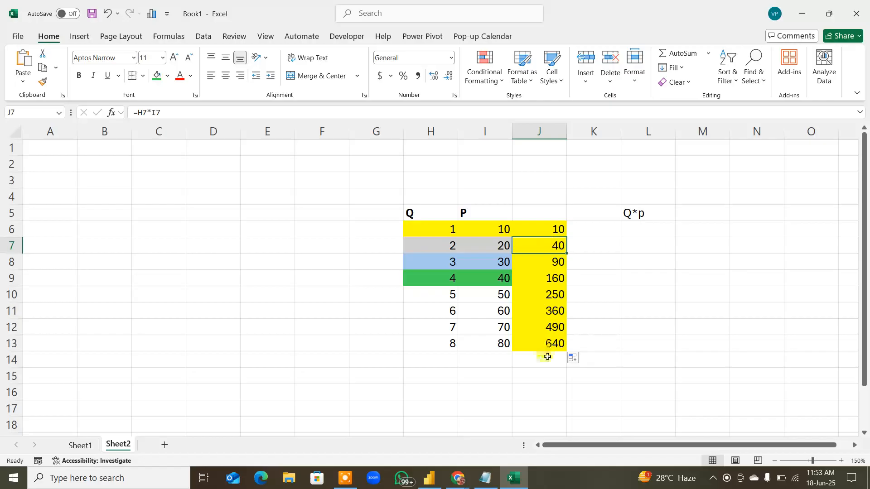
left_click(546, 357)
key("alt+equal")
key("Return")
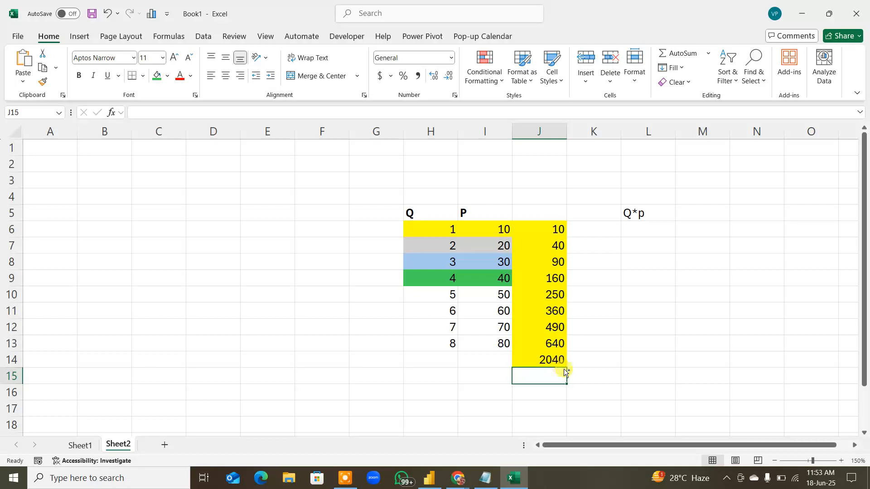
key("F6")
mouse_move(444, 217)
left_mouse_down()
mouse_move(449, 236)
mouse_move(459, 219)
mouse_move(497, 234)
mouse_move(516, 222)
left_mouse_up()
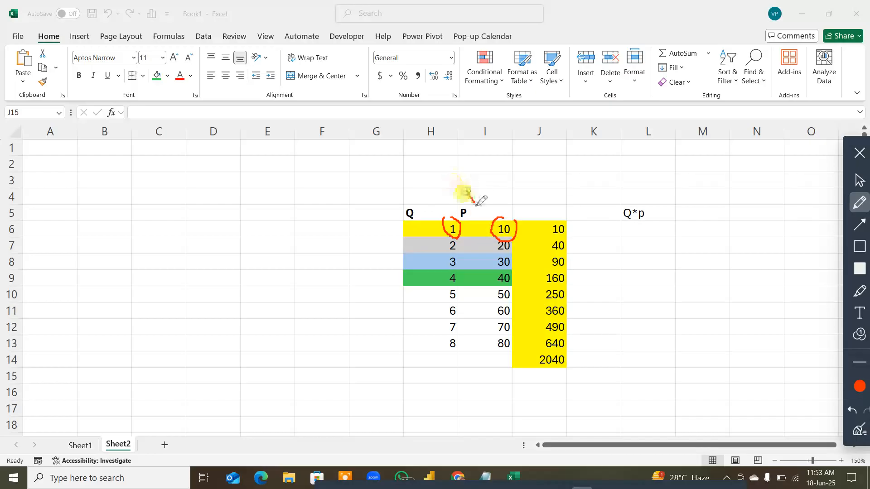
mouse_move(462, 188)
left_mouse_down()
mouse_move(479, 206)
mouse_move(465, 204)
left_mouse_up()
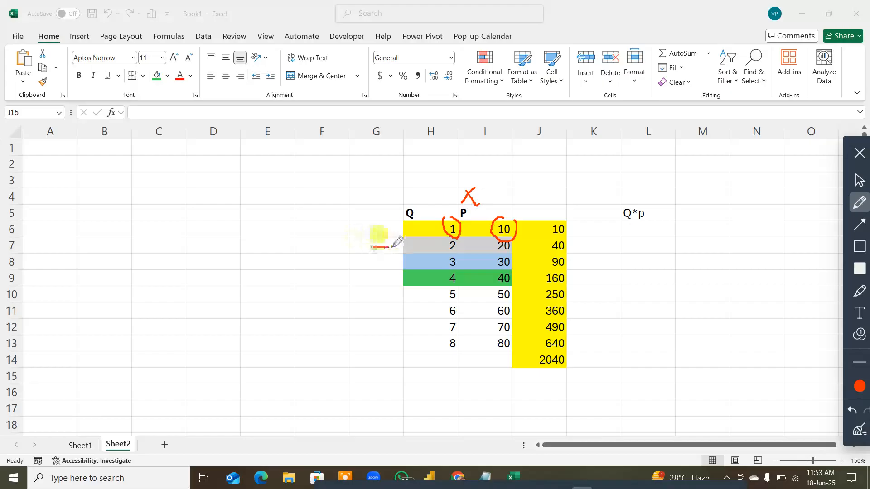
mouse_move(373, 248)
left_mouse_down()
mouse_move(409, 247)
mouse_move(410, 266)
left_mouse_up()
mouse_move(366, 284)
left_mouse_down()
mouse_move(405, 285)
mouse_move(397, 292)
left_mouse_up()
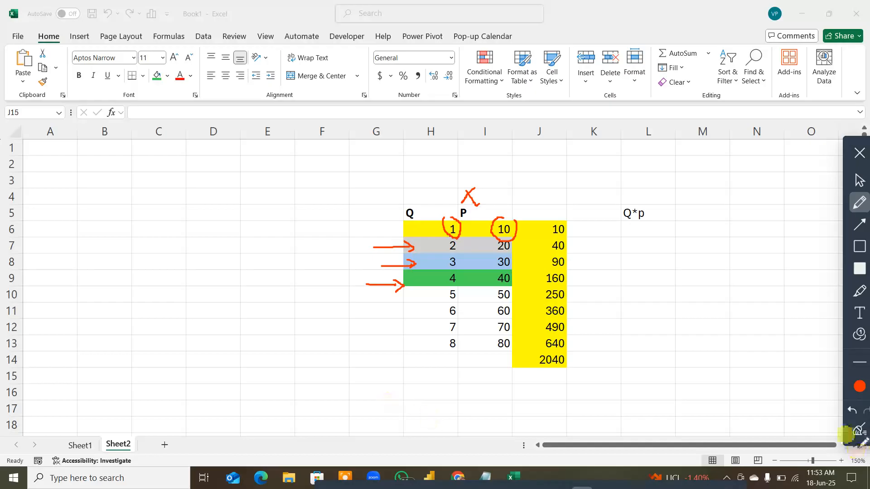
left_click(858, 430)
left_click(860, 148)
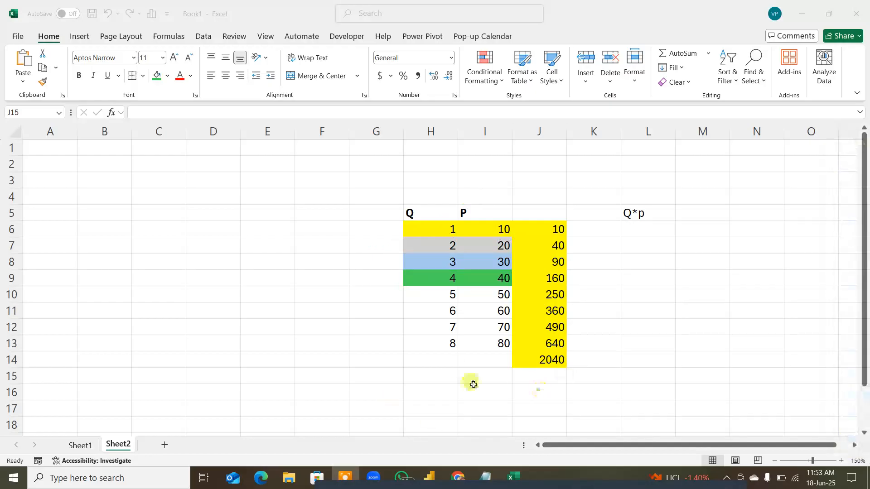
AutoSum the Q column to 36 in H14 and the P column to 360 in I14
left_click(441, 359)
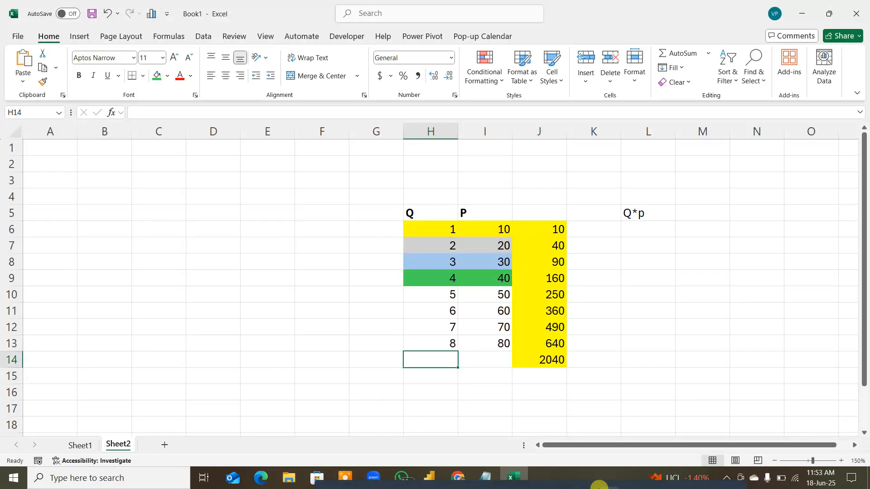
key("alt+equal")
key("Return")
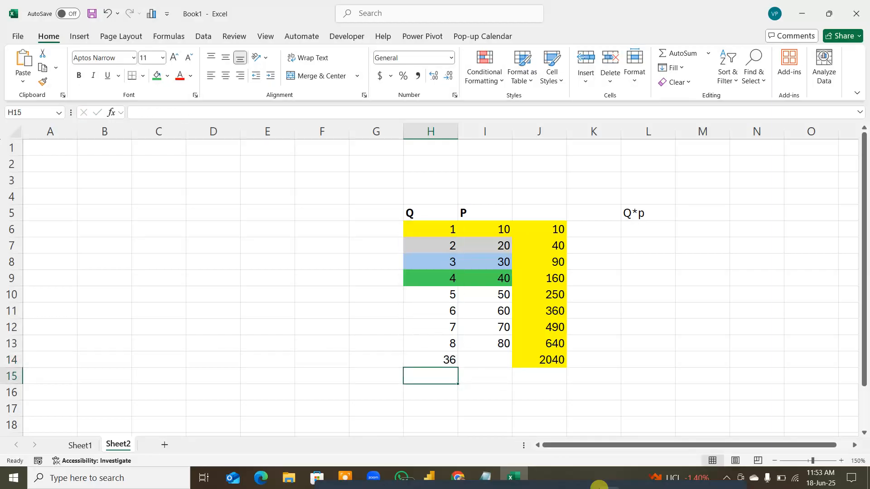
left_click_drag(437, 225, 445, 351)
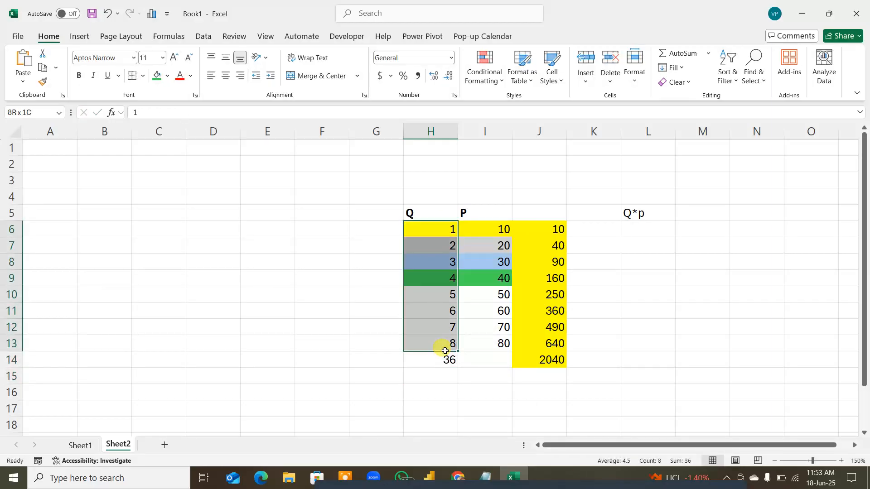
left_click(490, 360)
key("alt+equal")
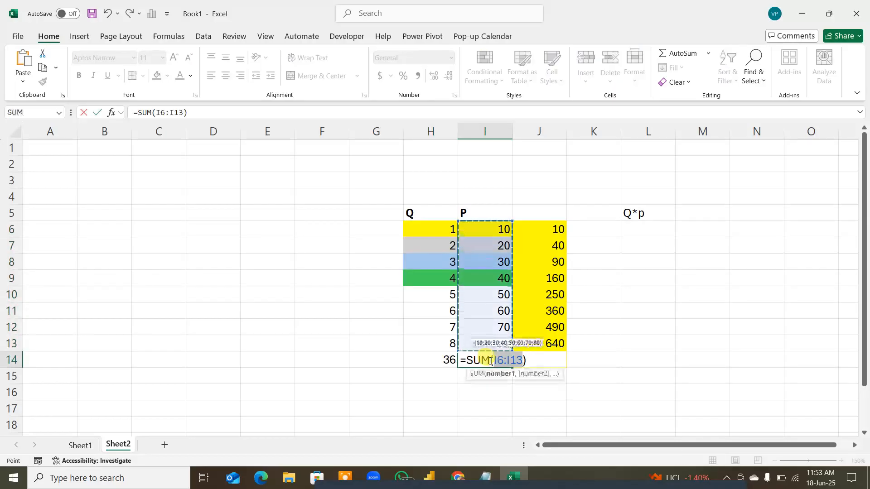
key("Return")
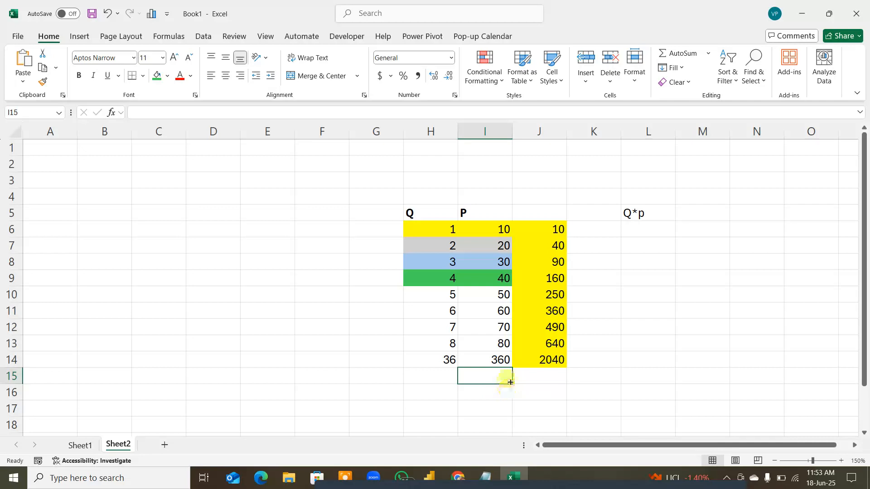
left_click_drag(503, 229, 507, 340)
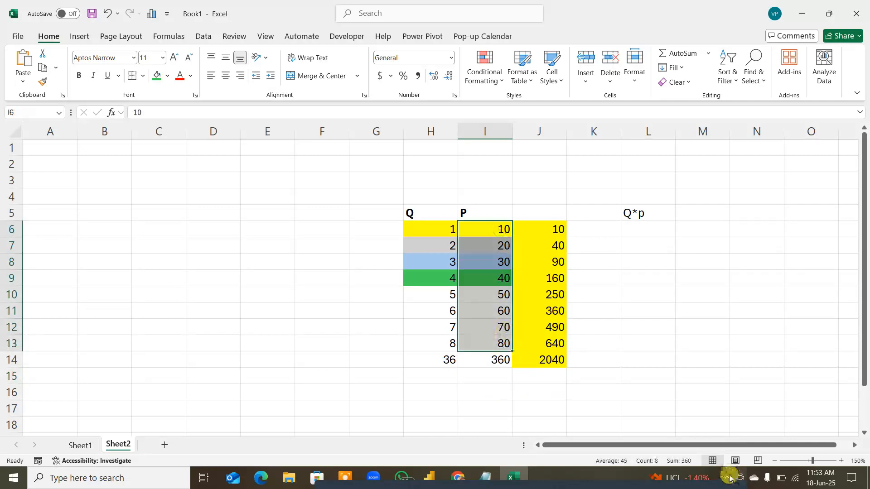
left_click(475, 381)
left_click(444, 366)
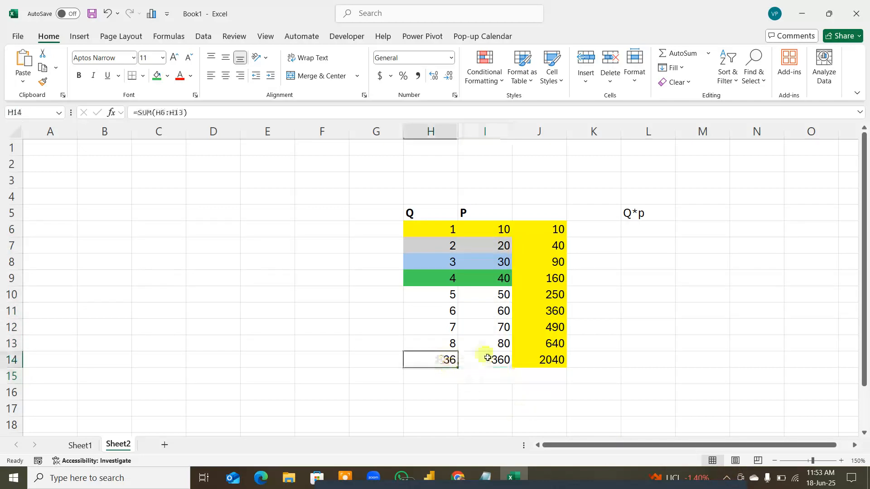
left_click(500, 360, "ctrl")
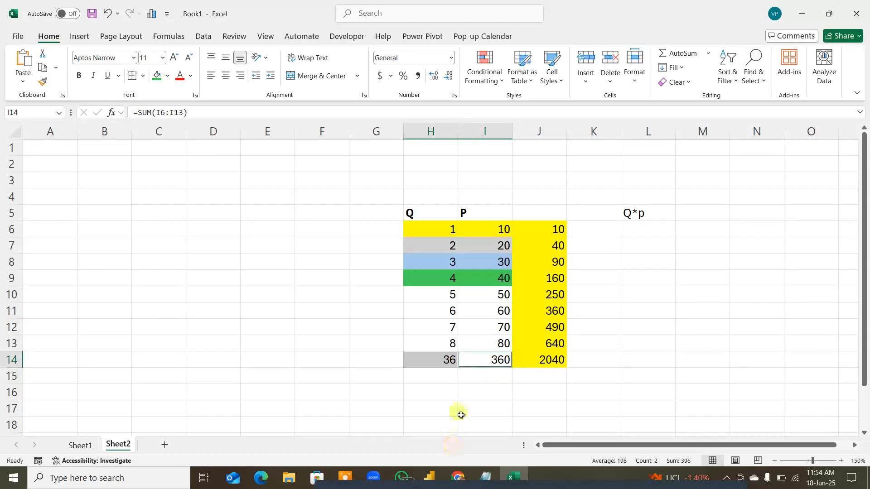
Enter =H14*I14 in I16 so it shows 12960
left_click(462, 392)
type("=")
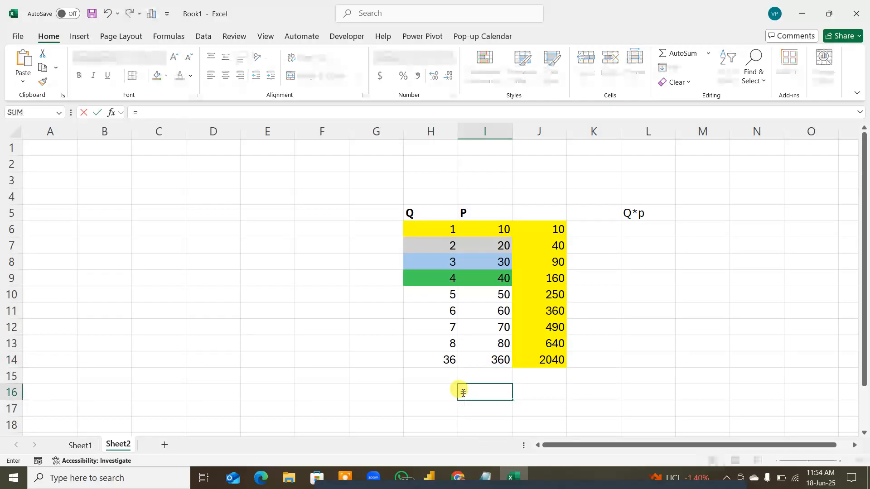
left_click(441, 362)
type("*")
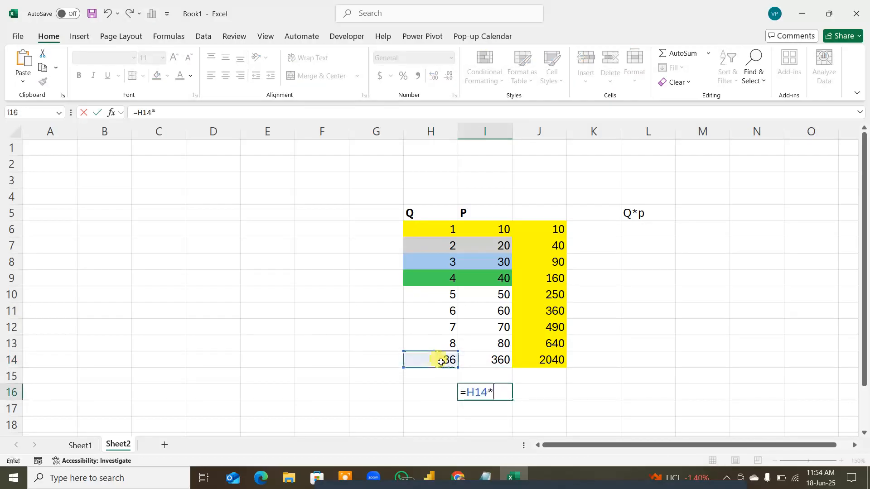
left_click(483, 361)
key("Return")
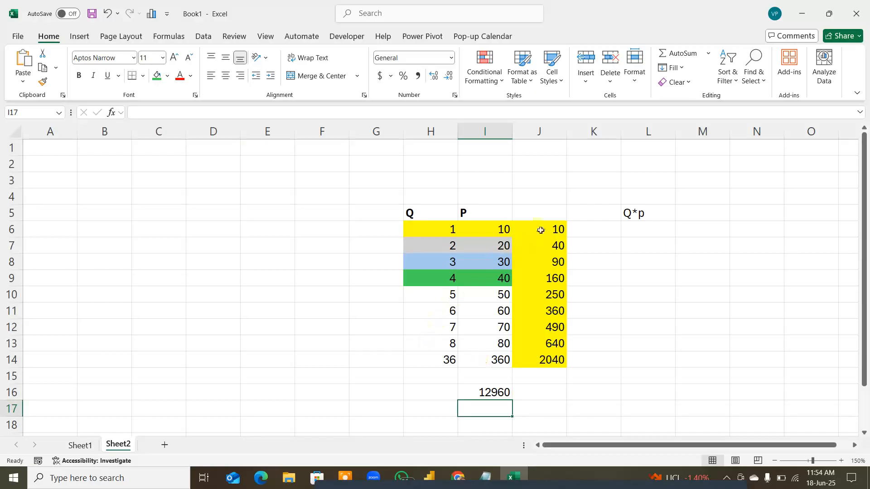
Select the J products, then the H Q values and I P values, and bring up the pen
left_click_drag(544, 228, 546, 361)
left_click_drag(444, 228, 481, 229)
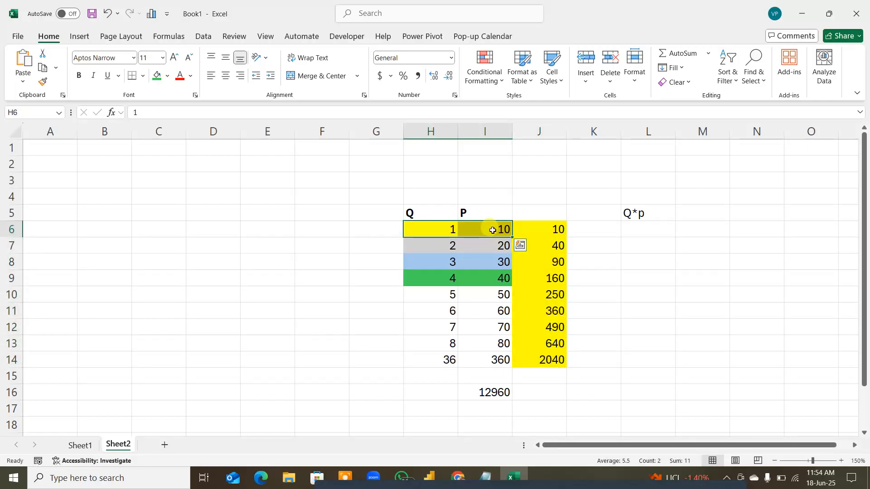
left_click(435, 358)
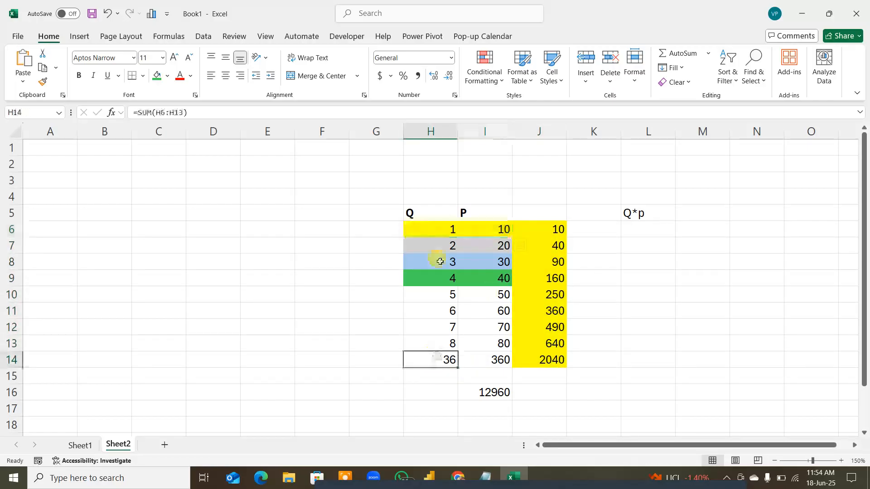
left_click_drag(443, 229, 445, 344)
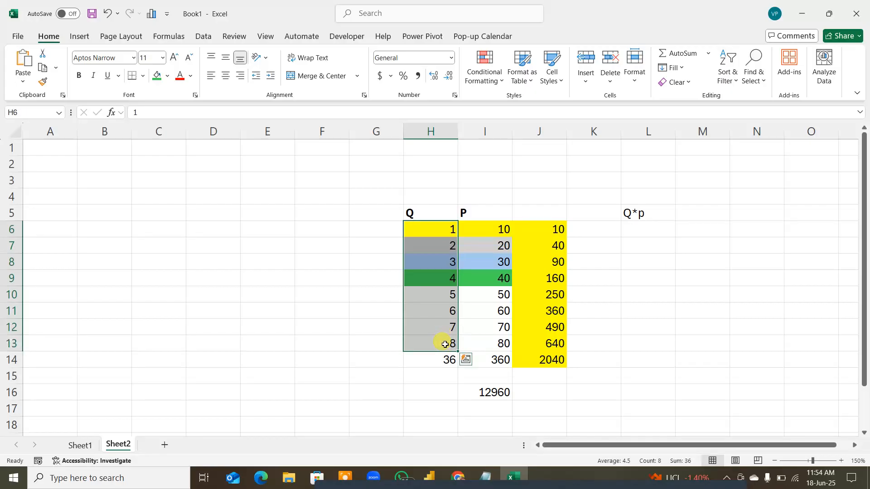
left_click_drag(544, 229, 526, 361)
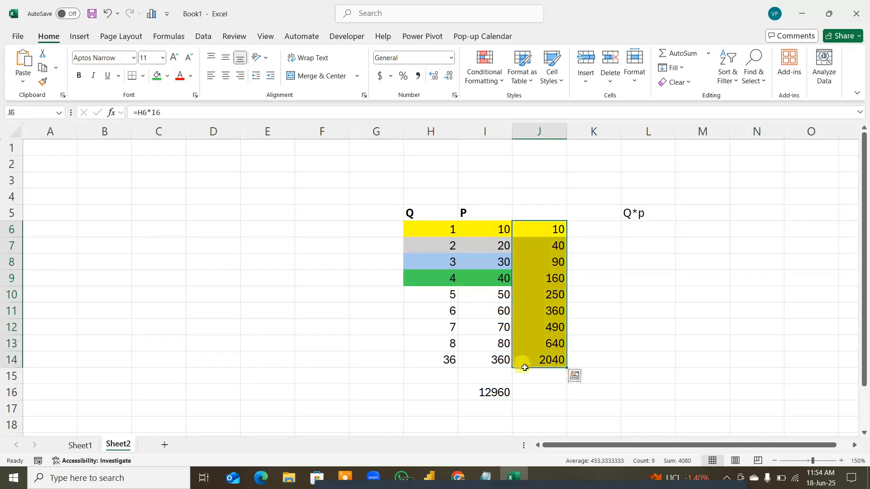
left_click_drag(437, 233, 435, 343)
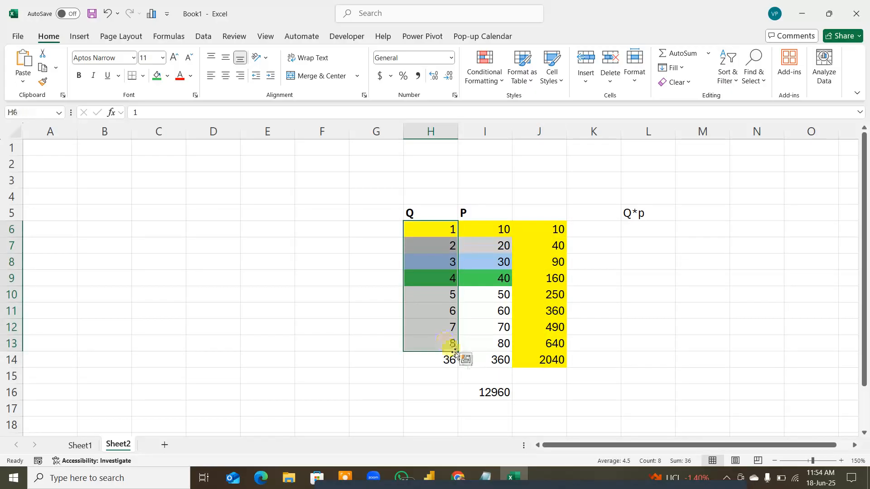
left_click_drag(498, 231, 481, 346)
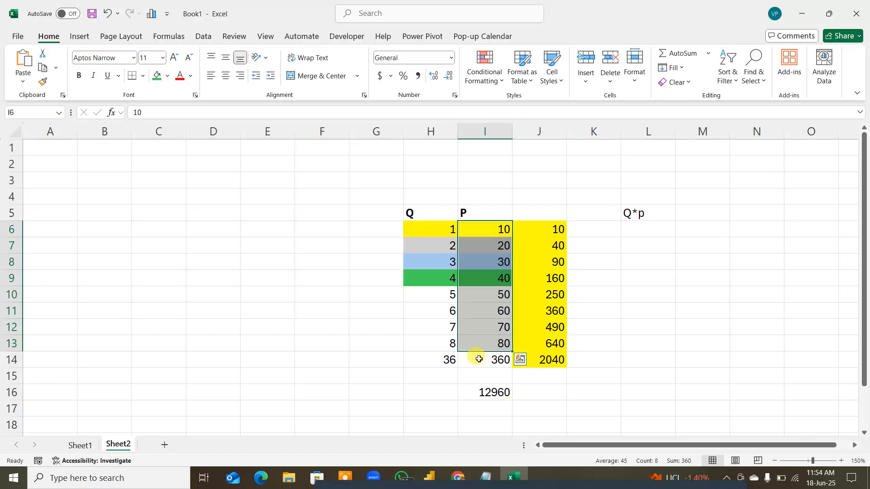
key("F4")
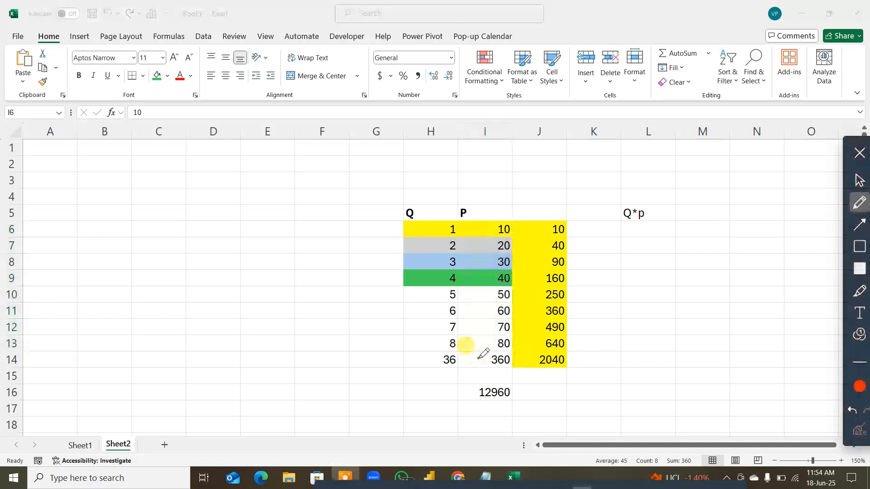
Draw red marks: an arrow from Q to P, a loop around column J, and 'sumx' beside it
mouse_move(426, 226)
left_mouse_down()
mouse_move(476, 212)
mouse_move(485, 235)
mouse_move(493, 225)
left_mouse_up()
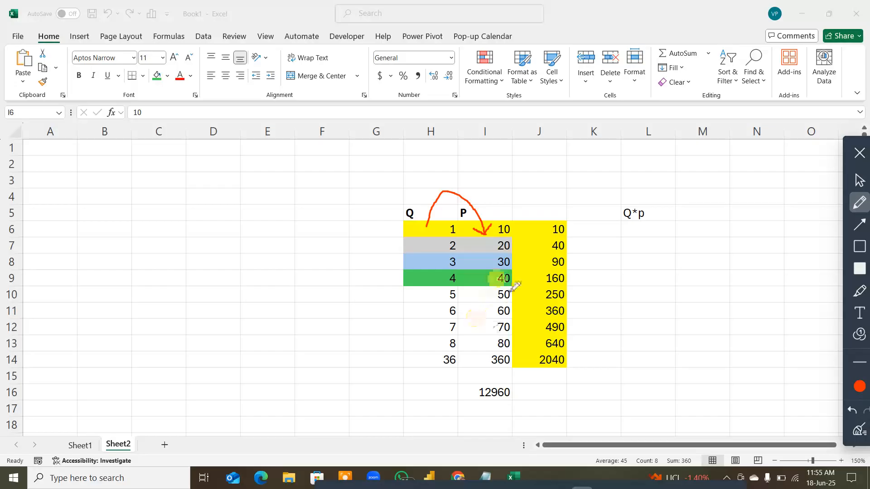
left_click_drag(473, 212, 482, 320)
mouse_move(533, 223)
left_mouse_down()
mouse_move(541, 356)
mouse_move(577, 330)
mouse_move(566, 226)
mouse_move(553, 231)
left_mouse_up()
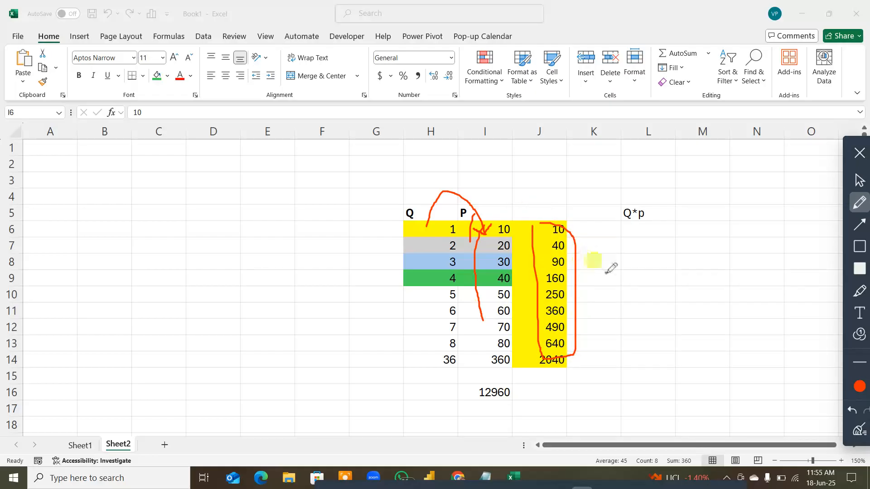
mouse_move(579, 274)
left_mouse_down()
mouse_move(637, 271)
mouse_move(629, 280)
left_mouse_up()
mouse_move(686, 242)
left_mouse_down()
mouse_move(670, 268)
mouse_move(704, 244)
mouse_move(720, 257)
mouse_move(788, 228)
mouse_move(769, 233)
left_mouse_up()
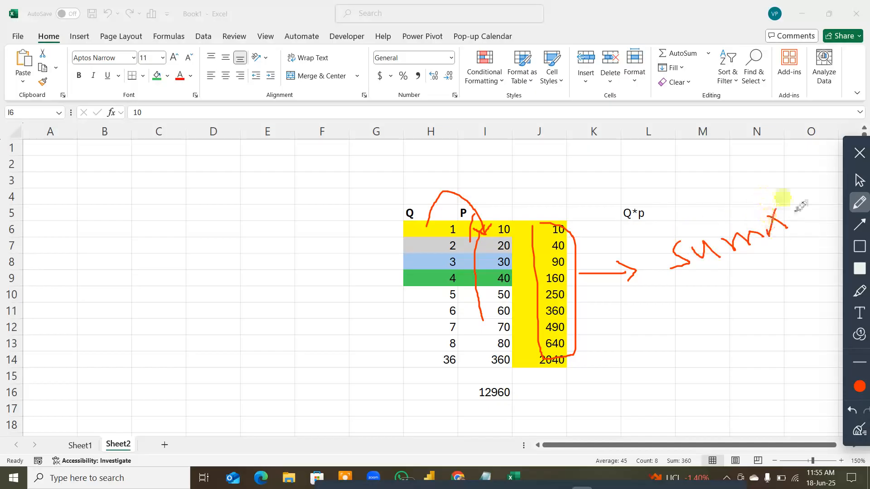
mouse_move(775, 172)
left_mouse_down()
mouse_move(754, 210)
mouse_move(794, 249)
mouse_move(785, 171)
left_mouse_up()
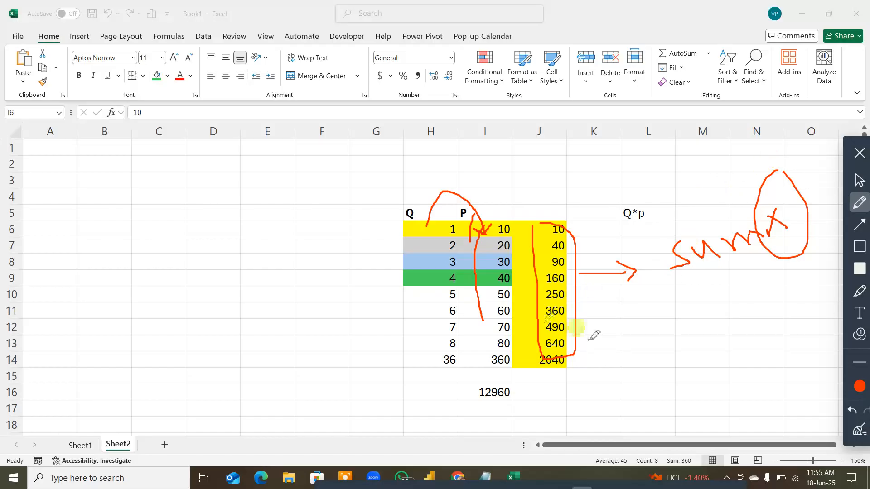
left_click_drag(760, 252, 805, 238)
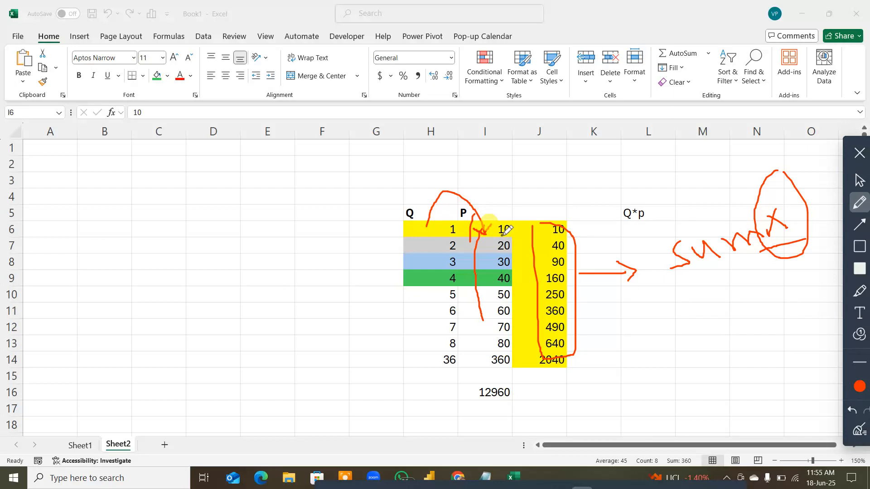
mouse_move(553, 362)
left_mouse_down()
mouse_move(556, 393)
mouse_move(572, 355)
left_mouse_up()
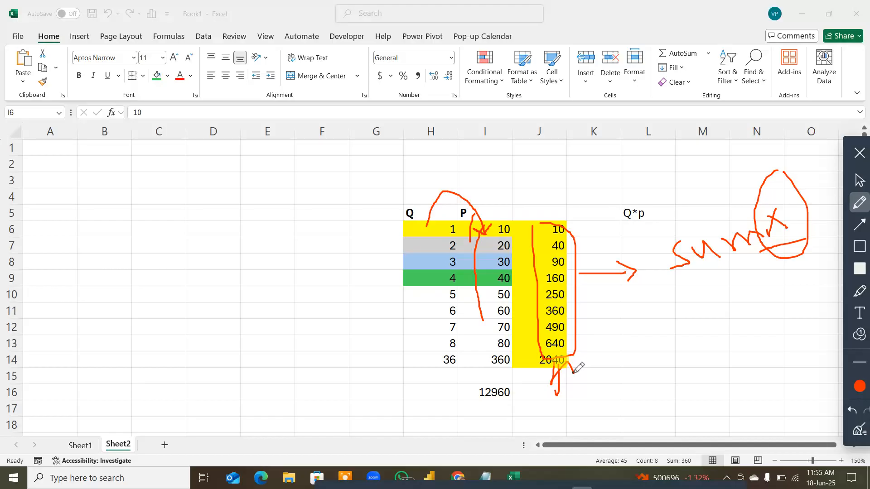
Add red sketches: an arrow below sumx, marks on the Q rows, and loops over columns B–E
mouse_move(749, 259)
left_mouse_down()
mouse_move(760, 315)
mouse_move(733, 277)
mouse_move(757, 272)
left_mouse_up()
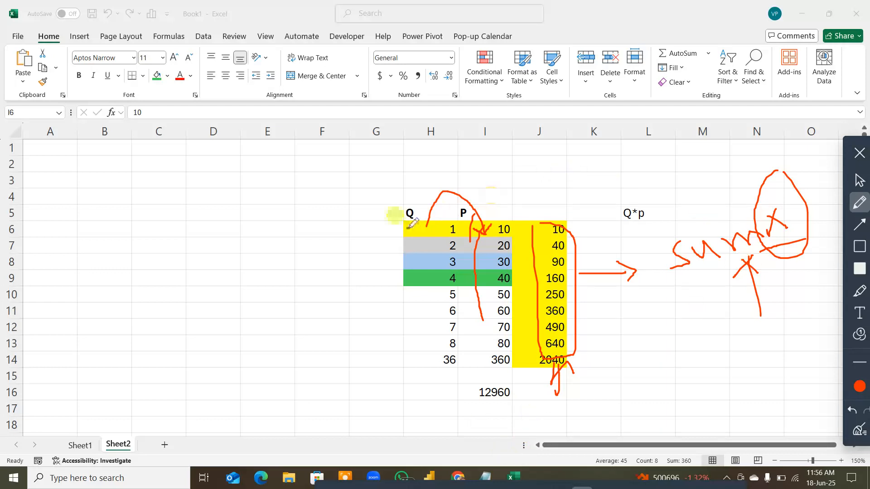
mouse_move(408, 229)
left_mouse_down()
mouse_move(445, 229)
mouse_move(435, 300)
mouse_move(442, 331)
left_mouse_up()
mouse_move(406, 351)
left_mouse_down()
mouse_move(437, 350)
mouse_move(444, 395)
left_mouse_up()
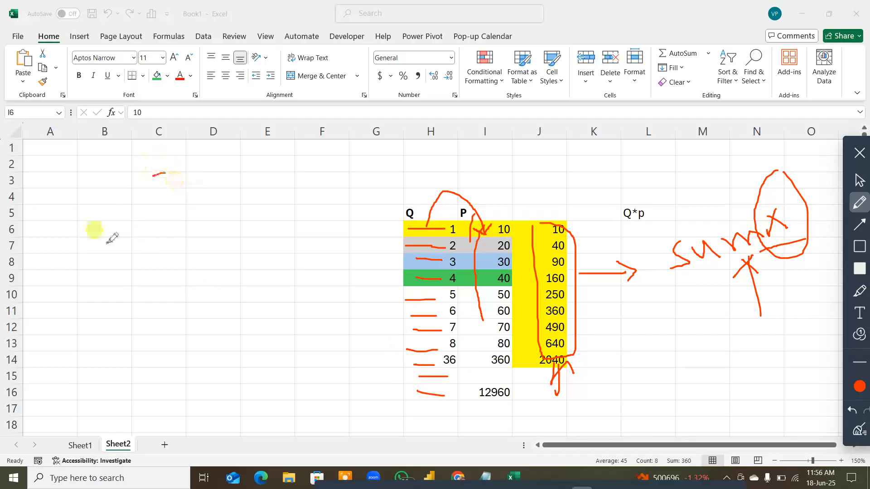
mouse_move(112, 237)
left_mouse_down()
mouse_move(195, 133)
mouse_move(180, 148)
left_mouse_up()
mouse_move(180, 188)
left_mouse_down()
mouse_move(233, 218)
mouse_move(197, 162)
mouse_move(208, 193)
mouse_move(195, 203)
left_mouse_up()
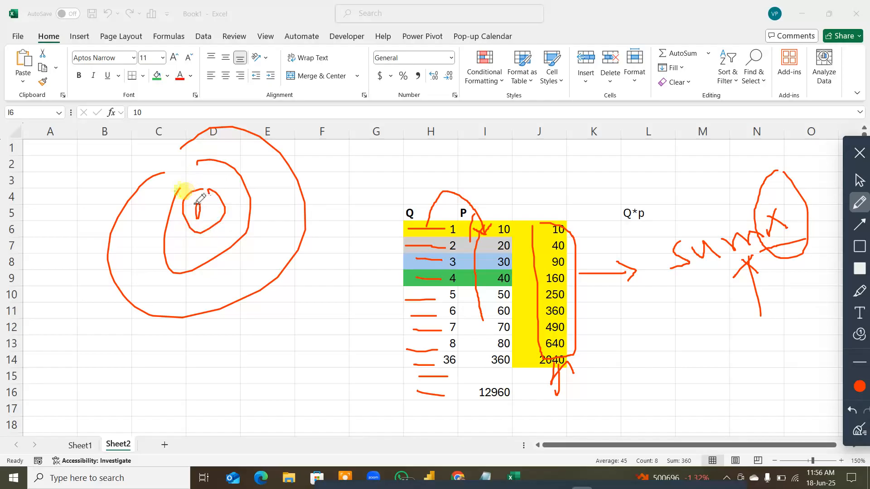
mouse_move(208, 361)
left_mouse_down()
mouse_move(219, 365)
mouse_move(232, 338)
left_mouse_up()
left_click_drag(252, 346, 281, 332)
left_click_drag(301, 299, 317, 326)
mouse_move(295, 287)
left_mouse_down()
mouse_move(304, 275)
mouse_move(296, 290)
left_mouse_up()
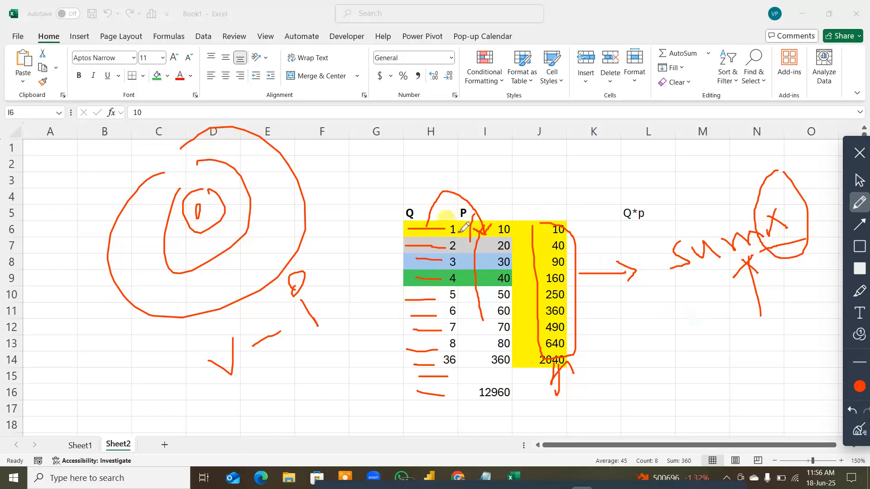
Strike through the 10 in I6 and the sumx scribble, then erase all drawings and close the pen
left_click_drag(466, 232, 512, 229)
left_click_drag(685, 285, 803, 240)
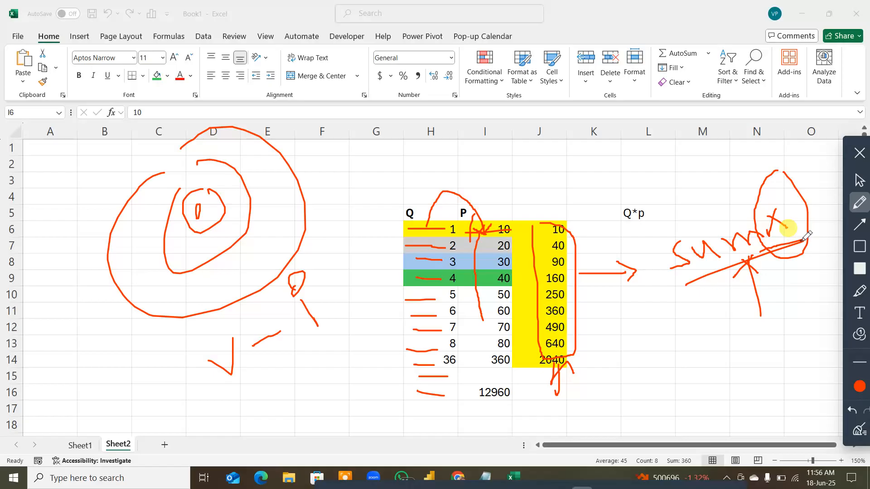
left_click(859, 429)
left_click(859, 153)
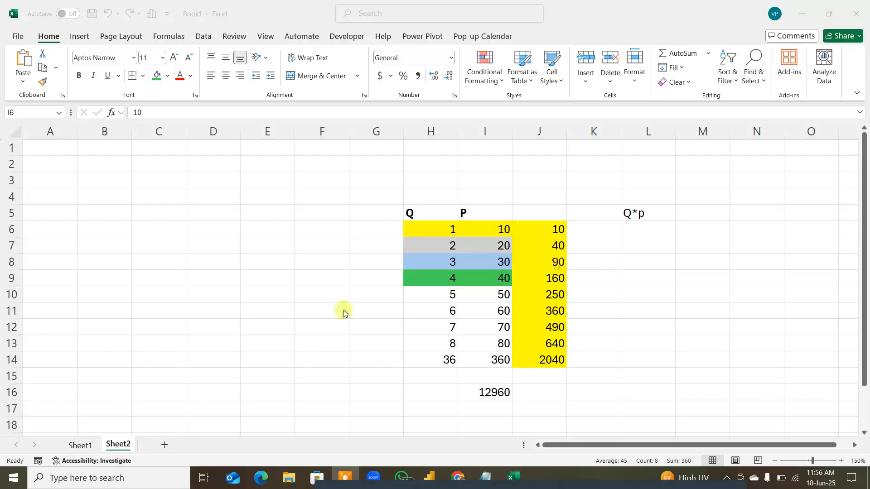
Switch to Sheet1's pivot table and expand the Sales_sql fields in the field list
left_click(86, 445)
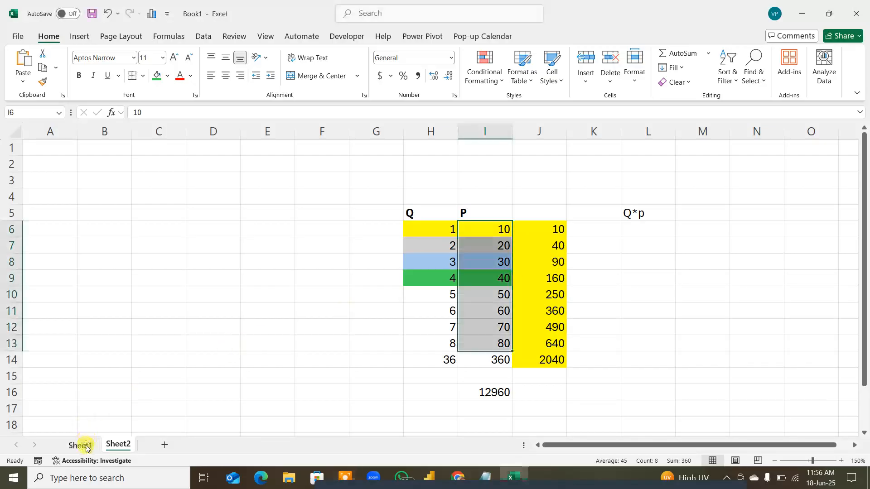
left_click(86, 445)
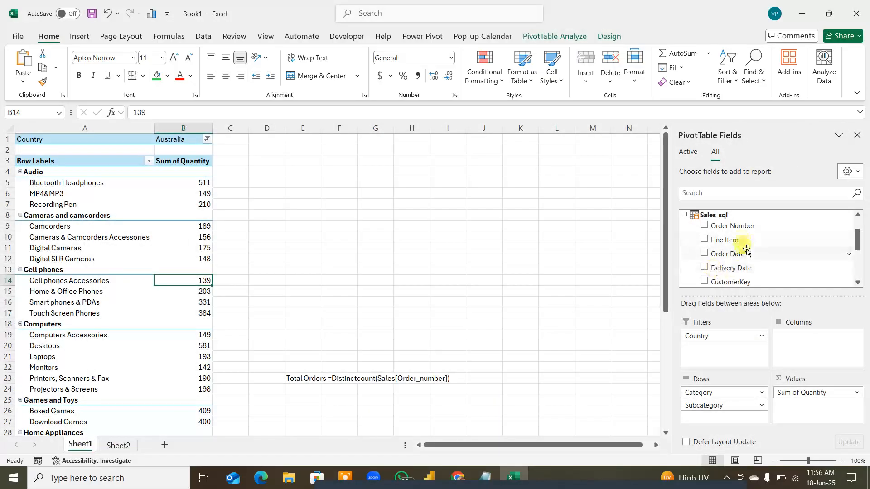
scroll(746, 251, "down", 2)
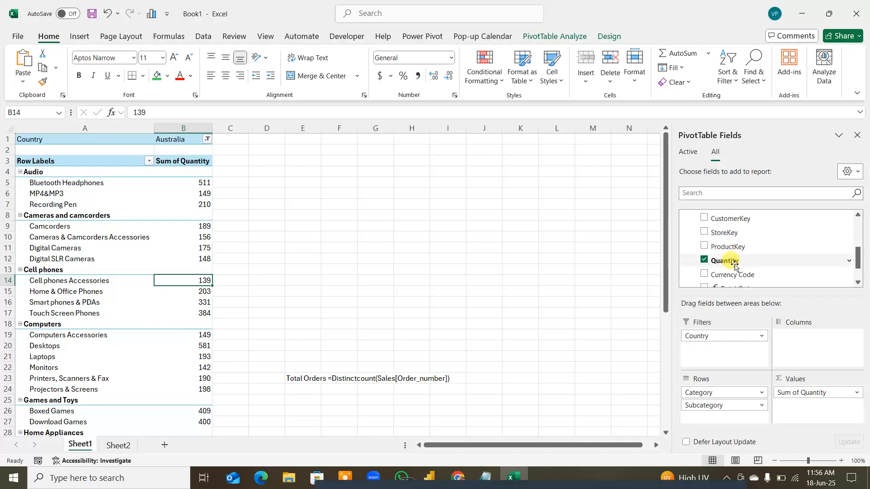
scroll(734, 269, "down", 1)
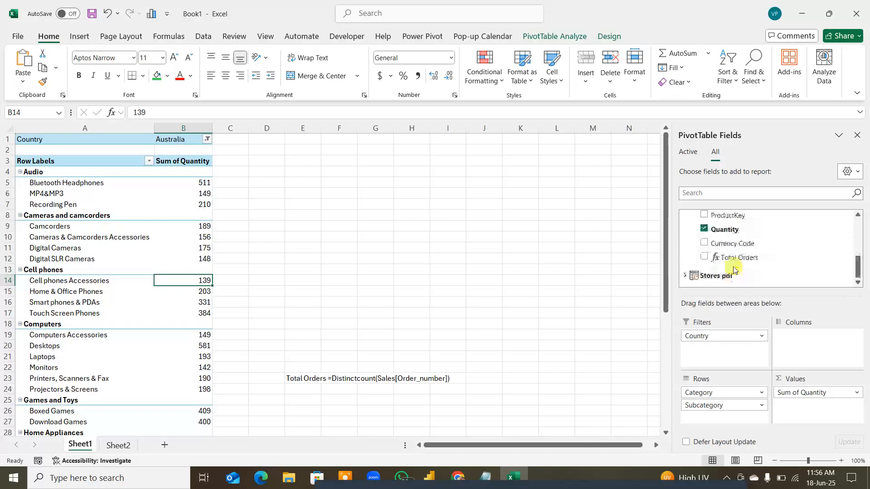
scroll(729, 254, "up", 5)
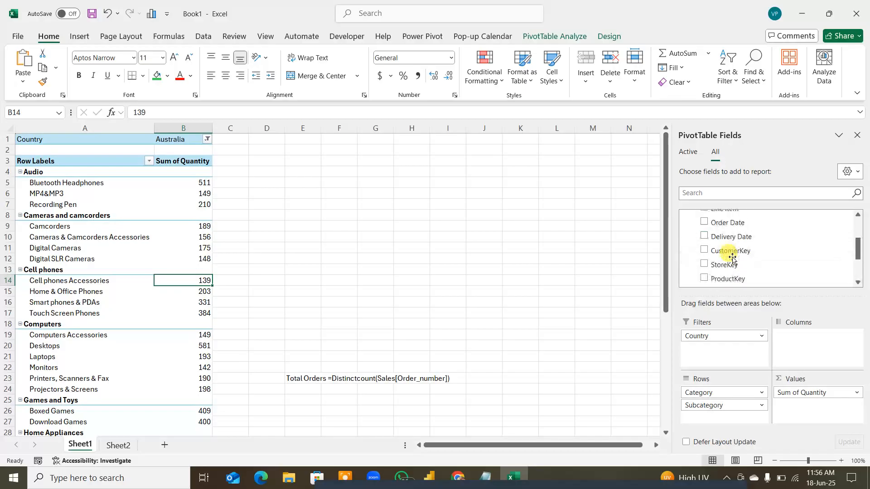
left_click(724, 249)
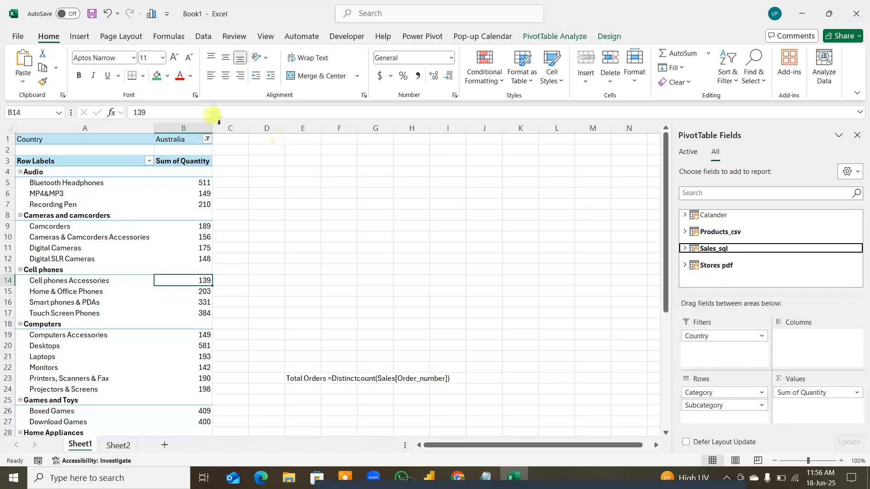
left_click(685, 248)
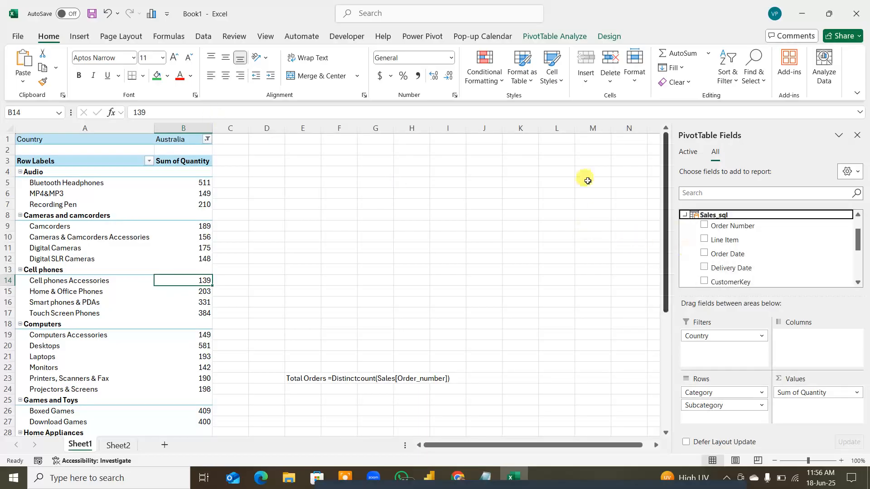
Create a new measure via Power Pivot > Measures > New Measure
left_click(422, 37)
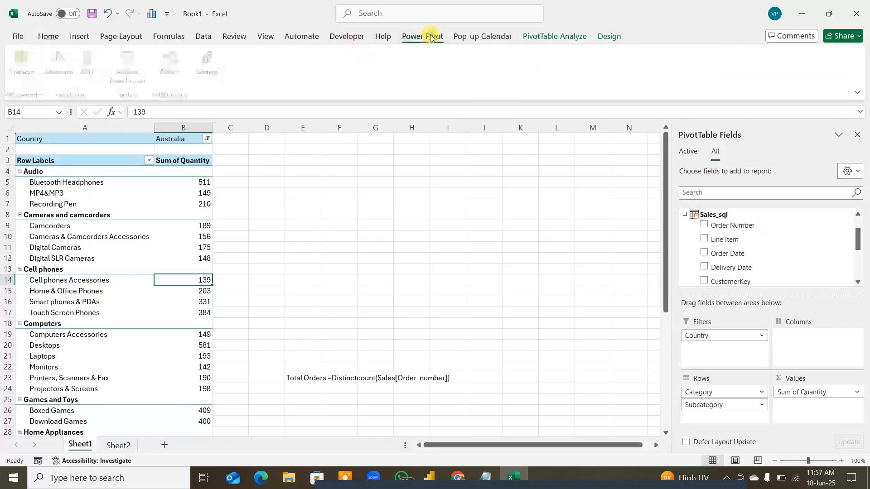
left_click(57, 75)
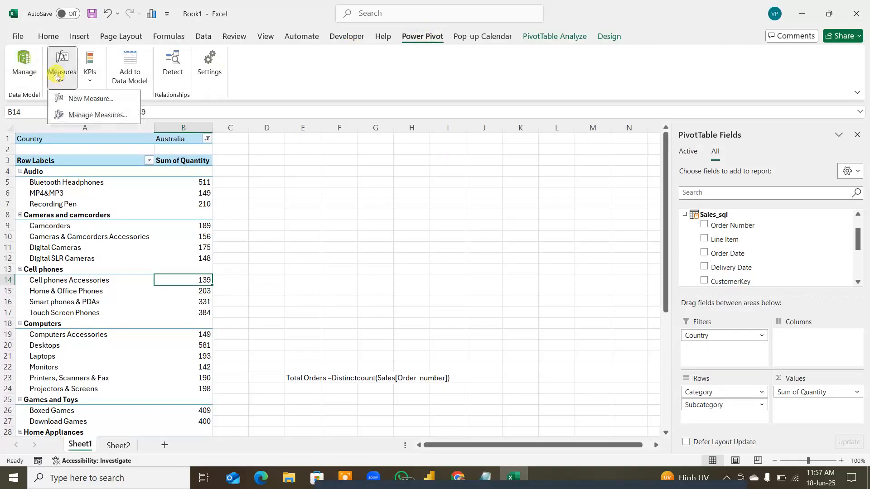
left_click(77, 99)
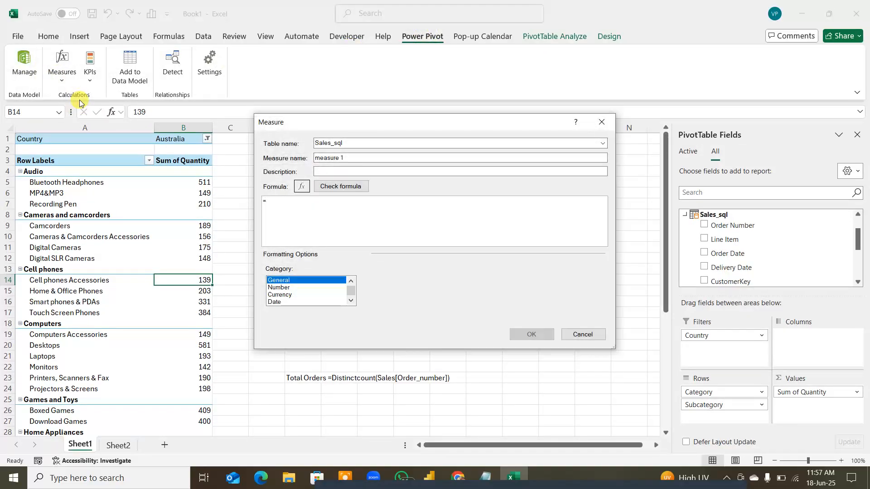
Describe the measure as 'Total Revenue' and begin its formula =SUMX(Sales_sql,[Quantity]*
left_click(323, 172)
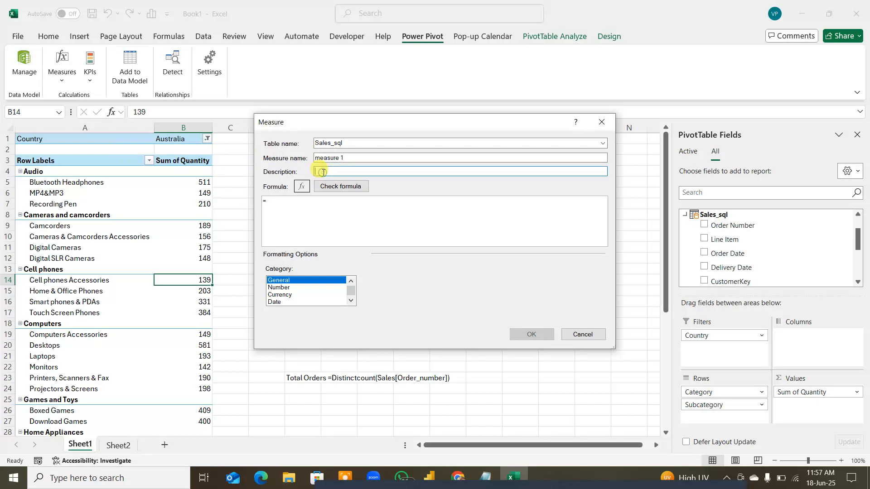
type("Total Revenue")
left_click(311, 205)
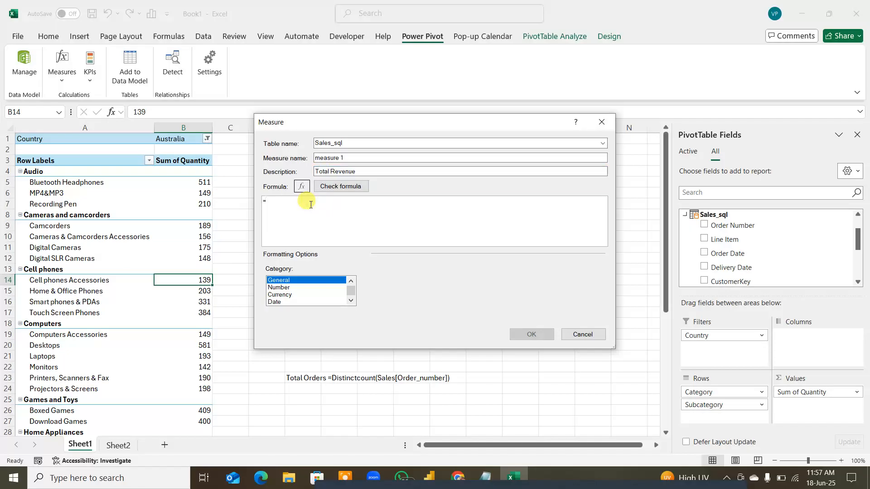
type("sum")
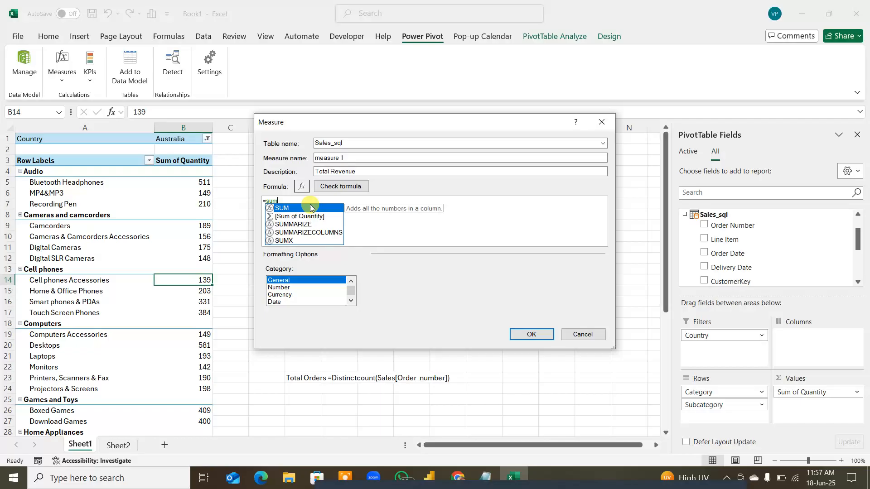
key("Down")
key("Down")
key("Down")
key("Down")
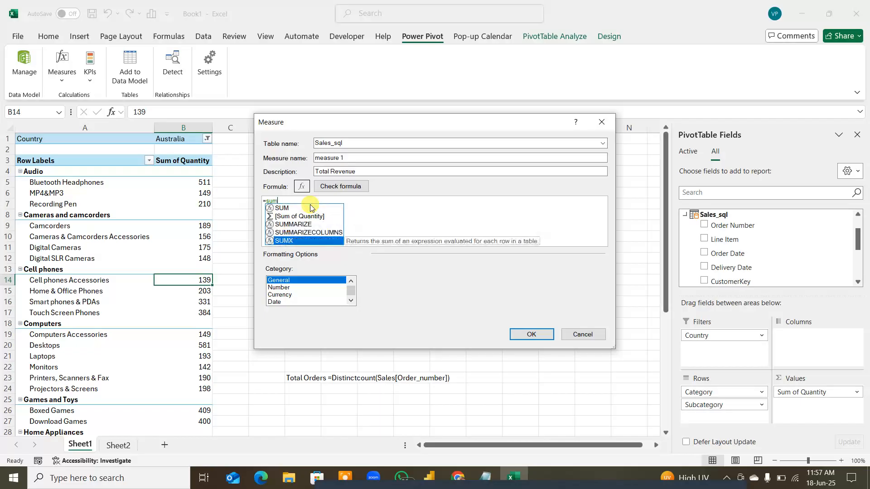
key("Tab")
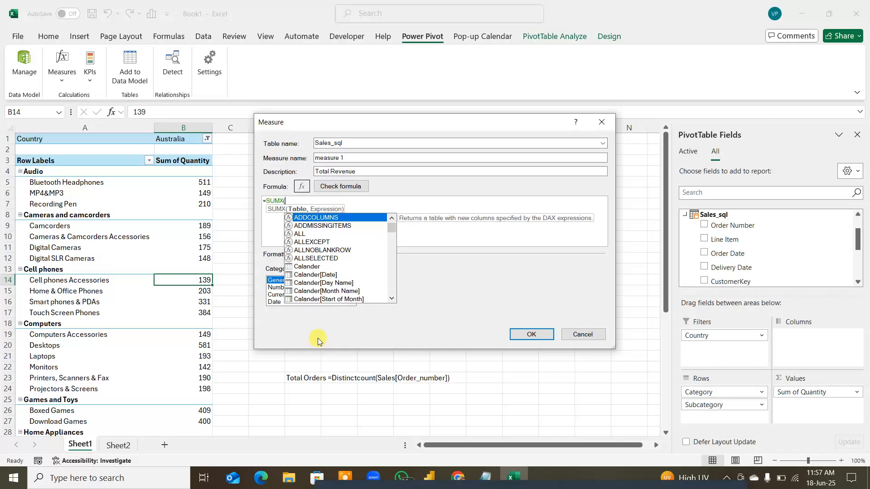
type("Sales_sql")
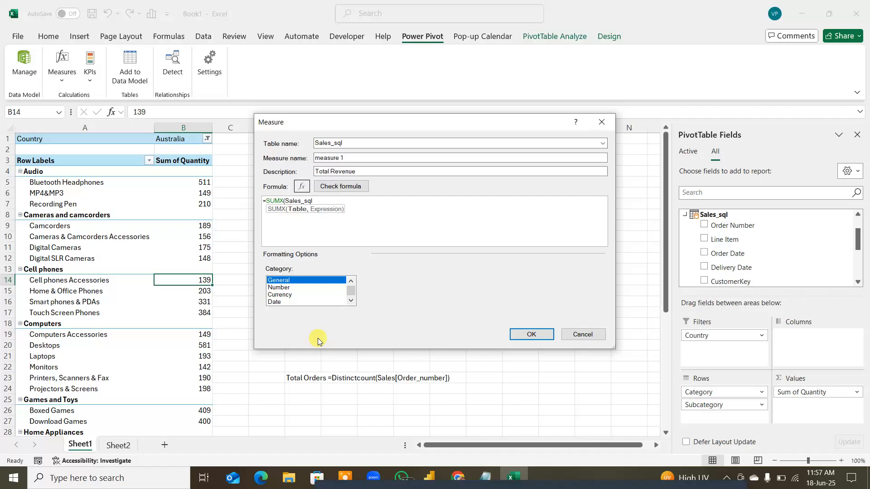
type(",qua")
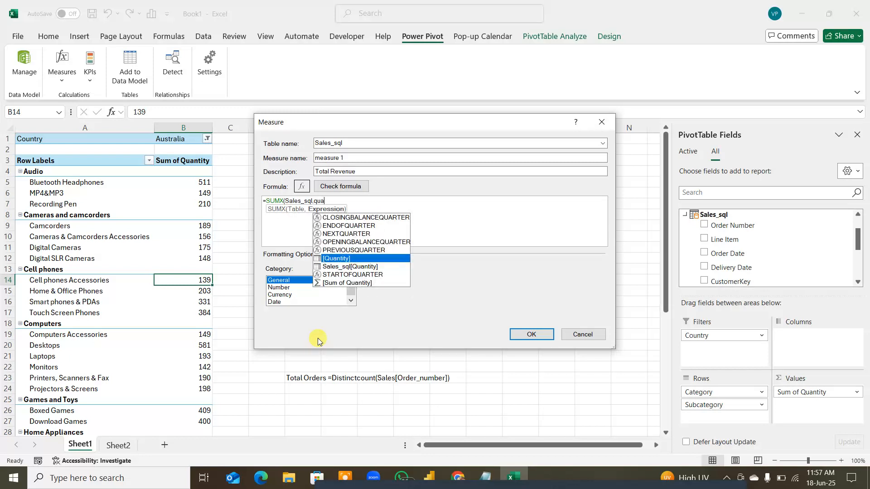
key("Tab")
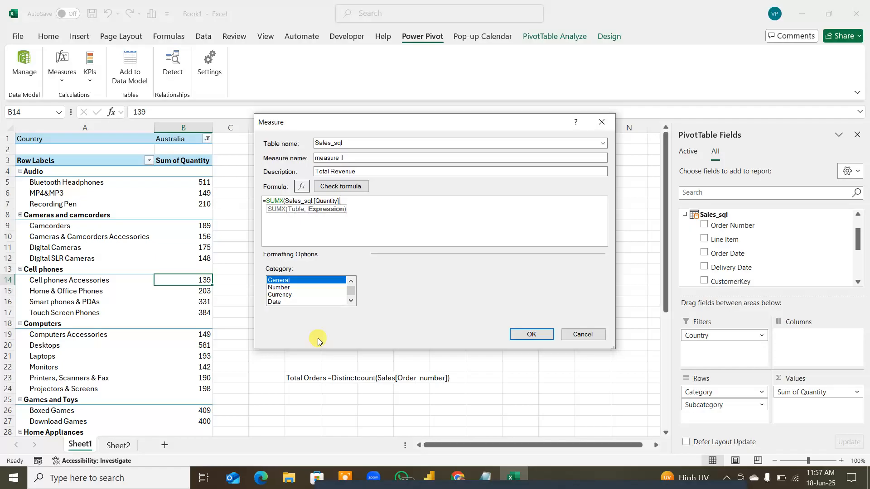
type("*")
Complete the formula with RELATED(Products_csv[Unit Price USD]))
type("relate")
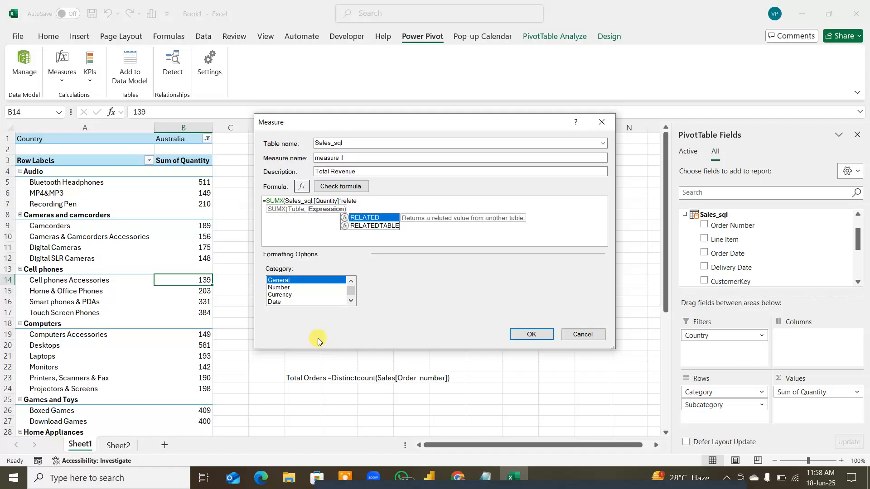
key("Tab")
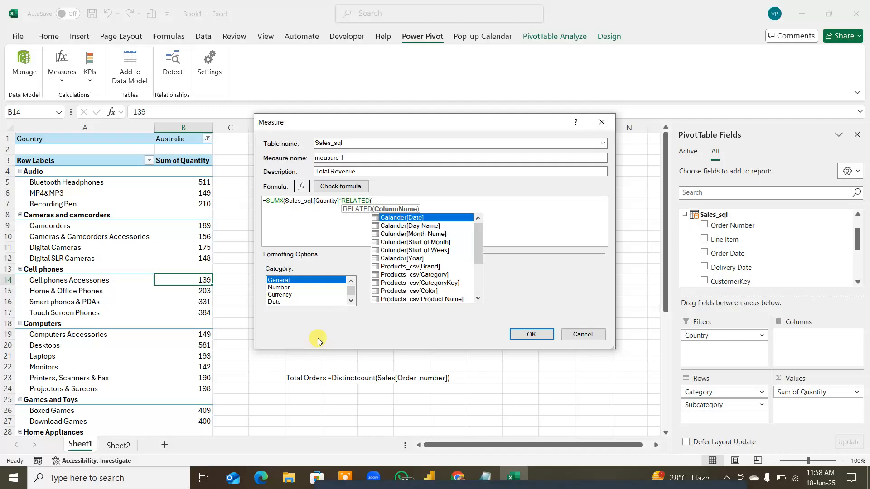
type("uni")
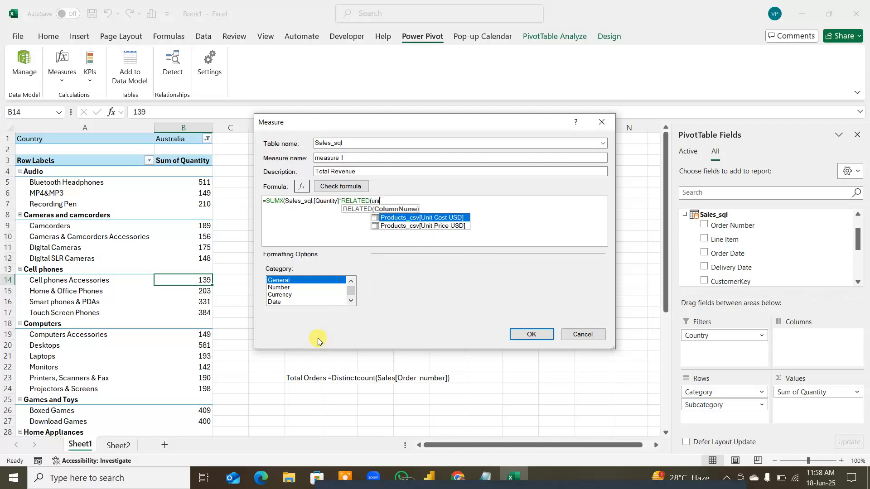
key("Down")
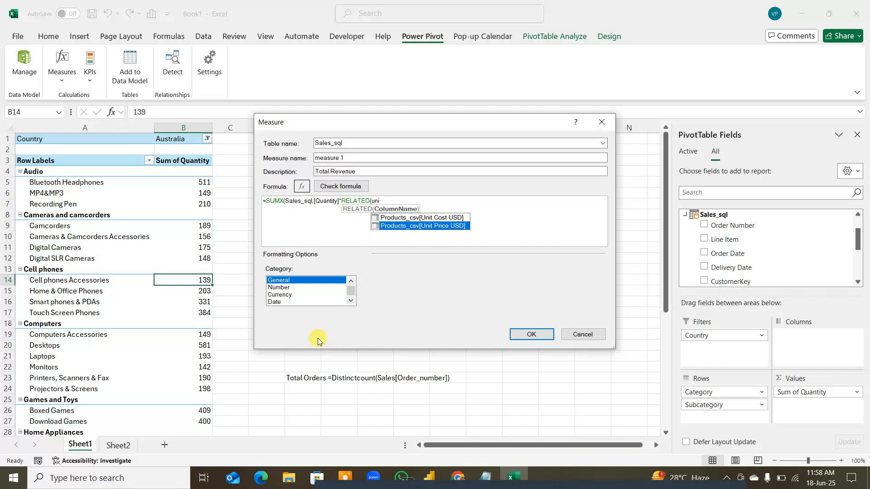
key("Tab")
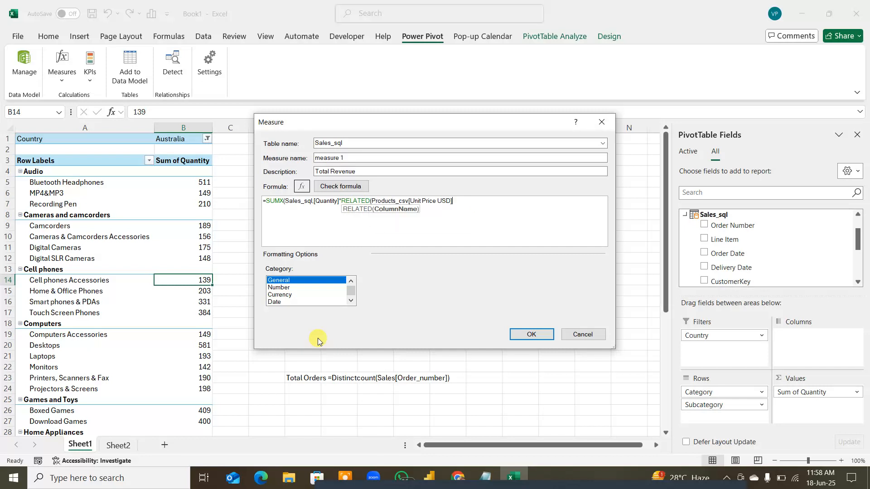
type(")")
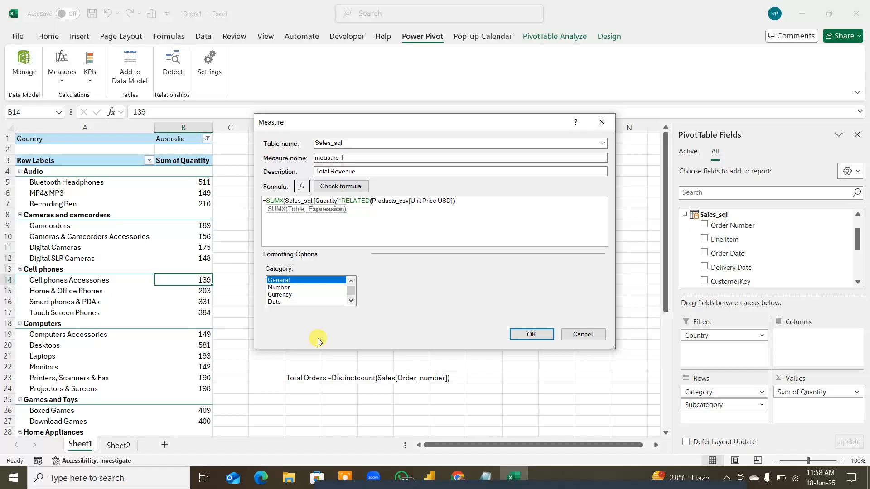
type(")")
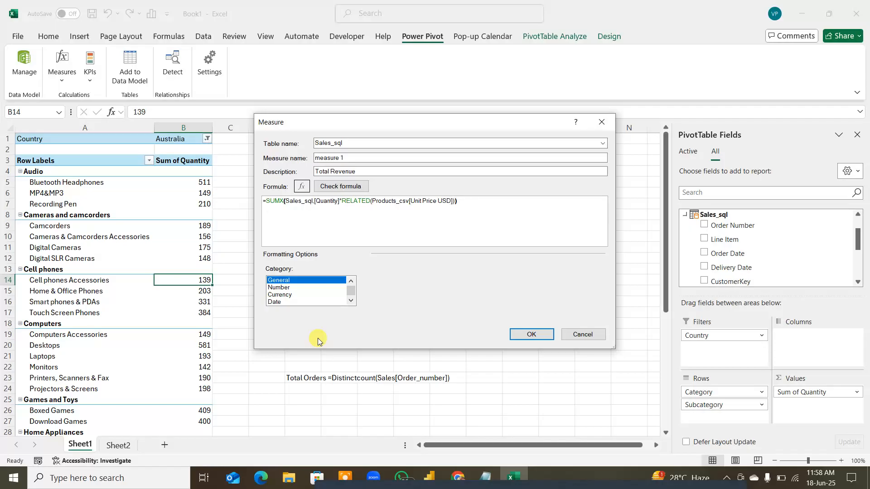
Format the measure as a Whole Number with 1000 separator and save it to the pivot
left_click(281, 288)
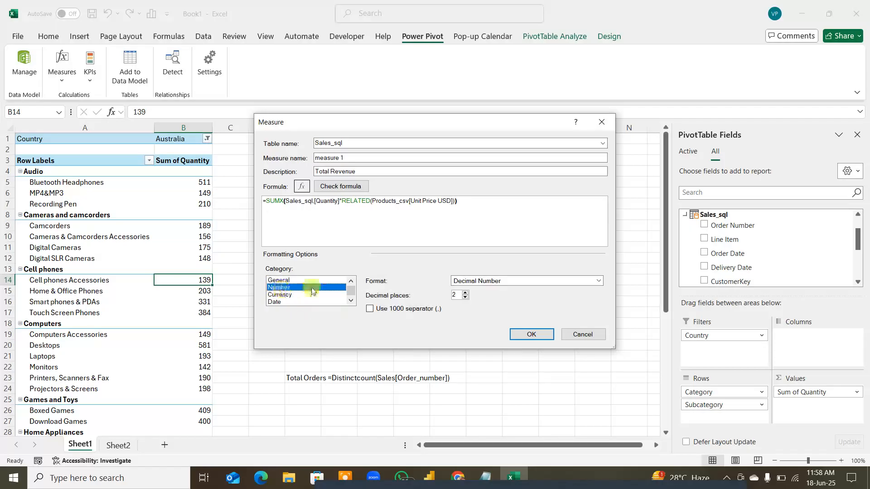
left_click(598, 281)
left_click(583, 298)
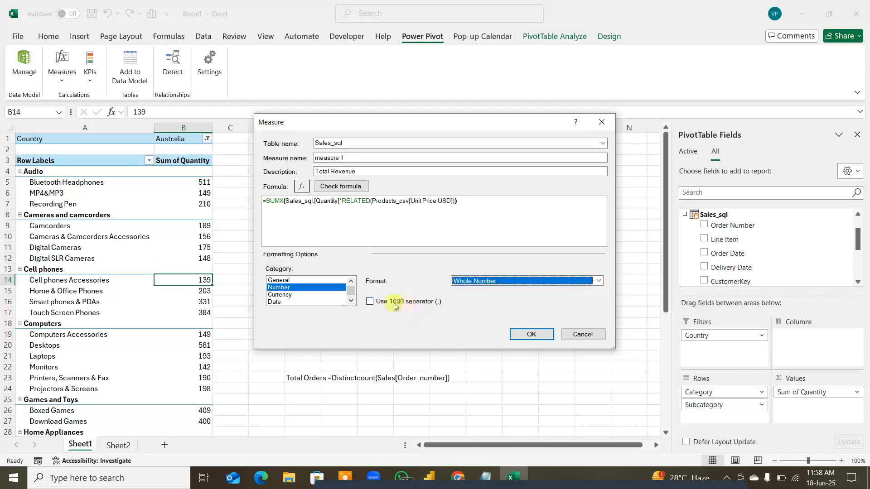
left_click(369, 302)
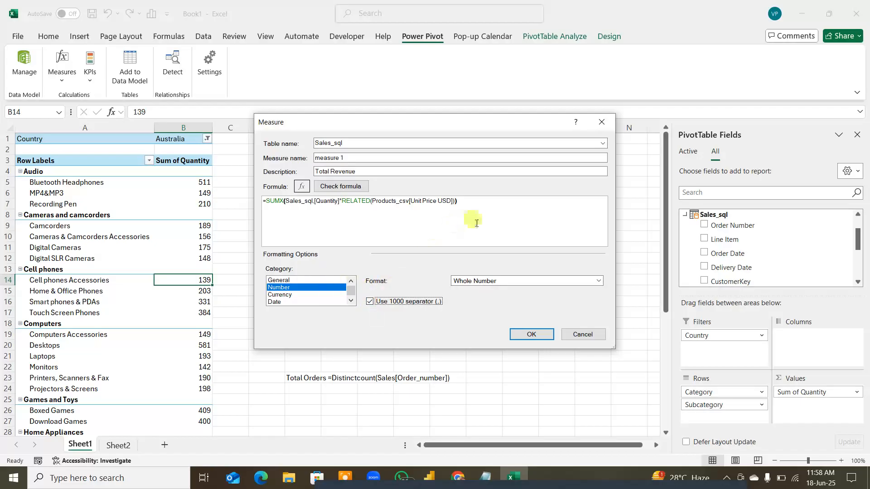
left_click_drag(475, 204, 262, 201)
key("ctrl+c")
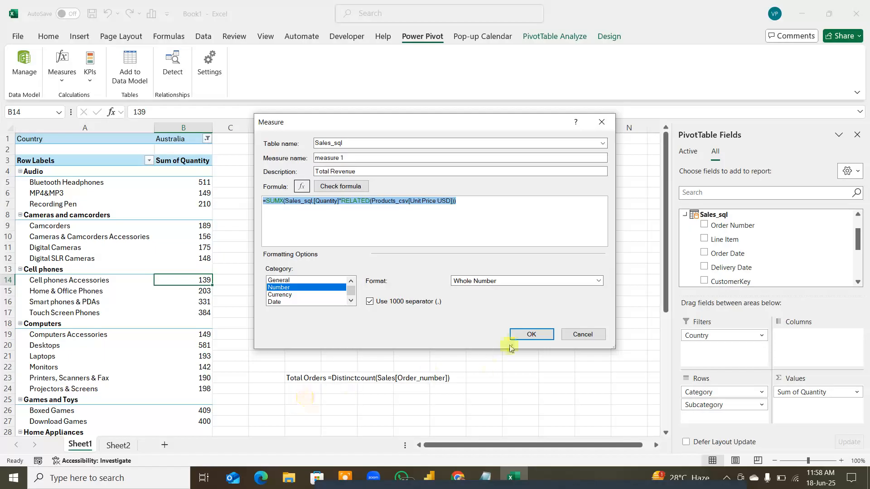
left_click(528, 335)
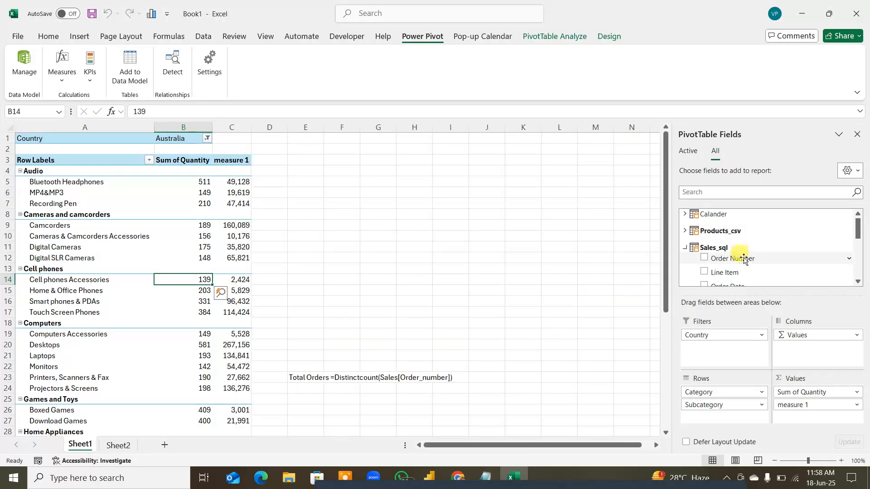
scroll(745, 261, "down", 3)
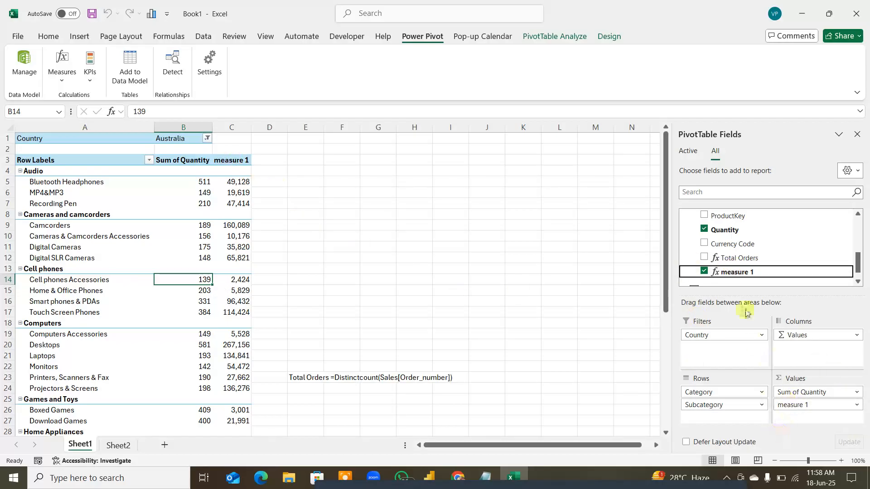
Edit measure 1 and rename it 'Total Revenu'
right_click(727, 277)
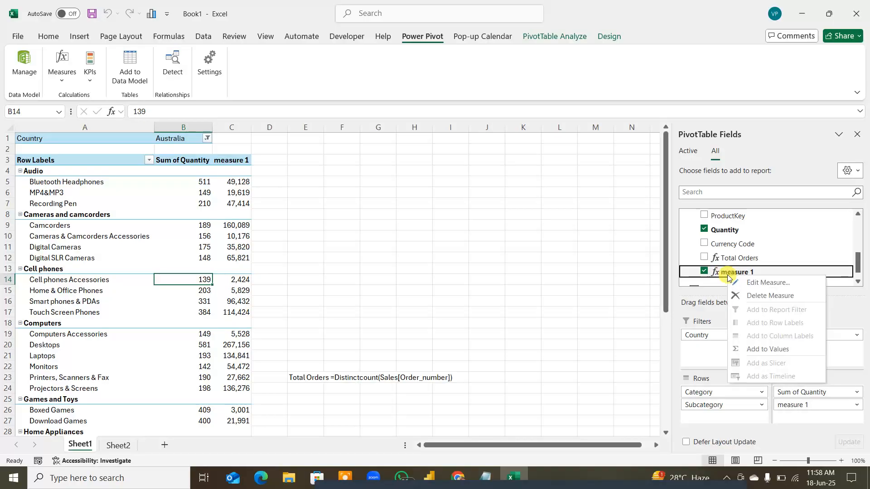
left_click(766, 283)
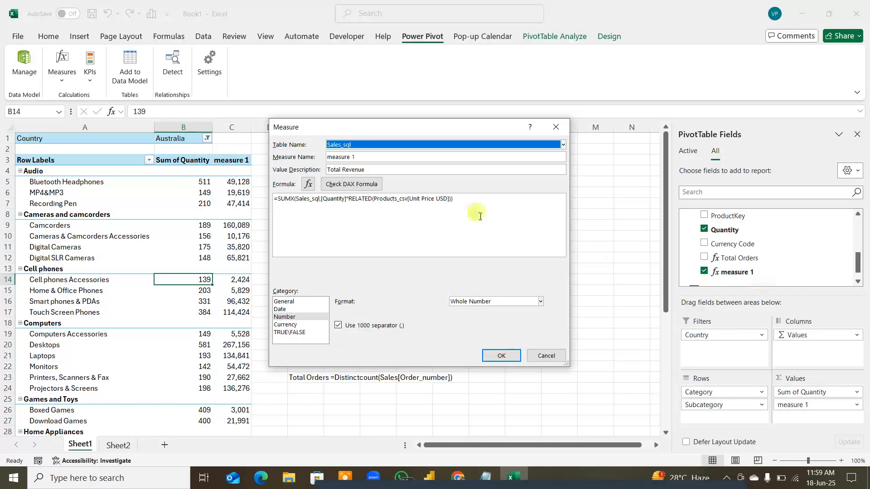
left_click_drag(378, 171, 318, 158)
type("Total Revenu")
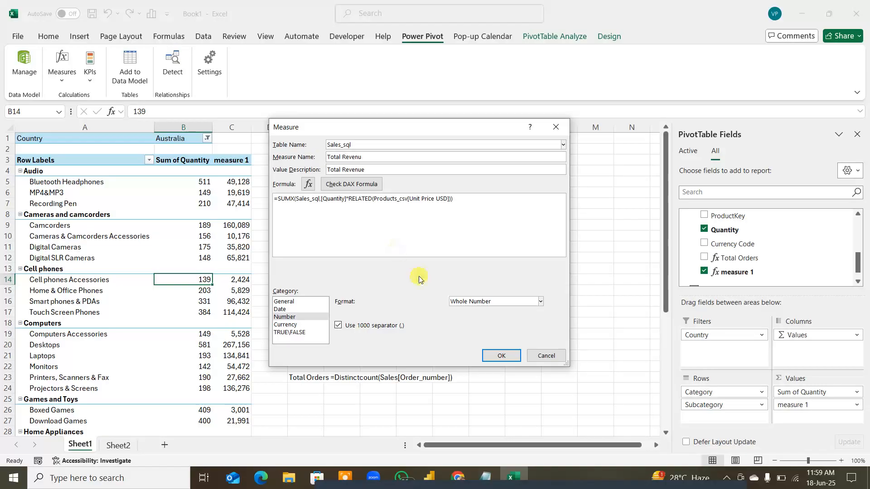
left_click(501, 355)
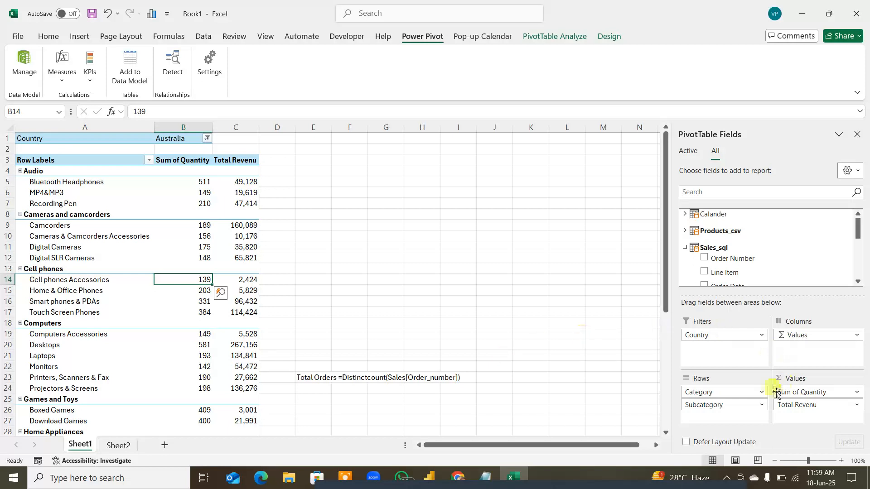
Paste the SUMX formula text into E24 and set its font size to 20
mouse_move(252, 190)
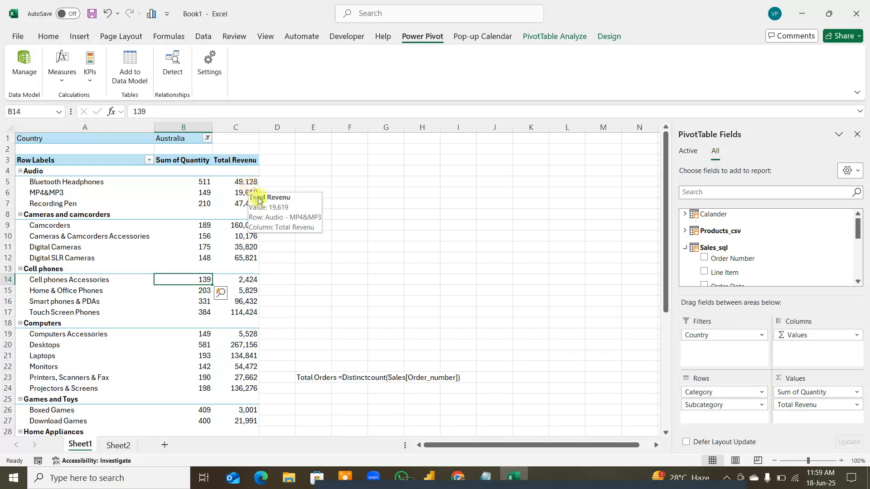
left_click(308, 390)
key("ctrl+v")
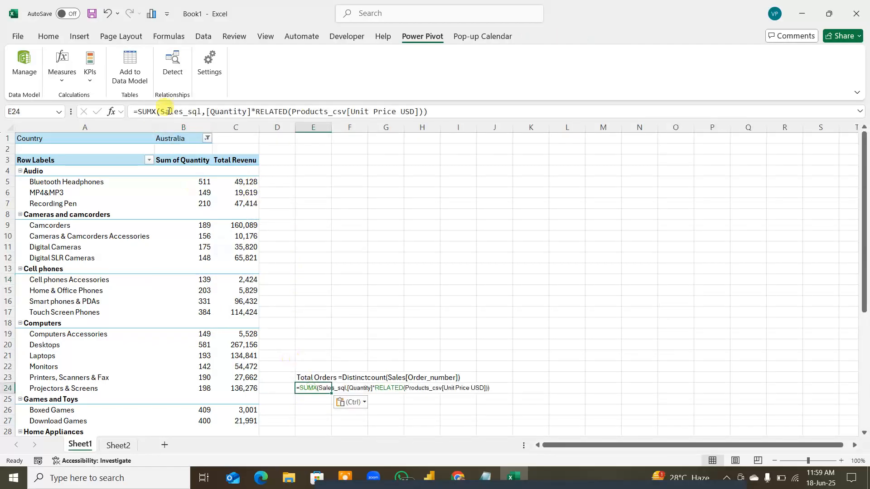
left_click(48, 37)
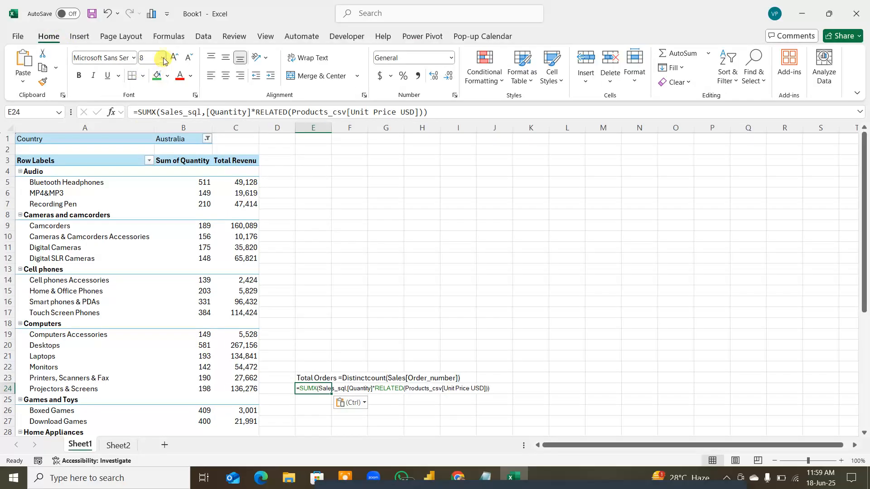
left_click(163, 60)
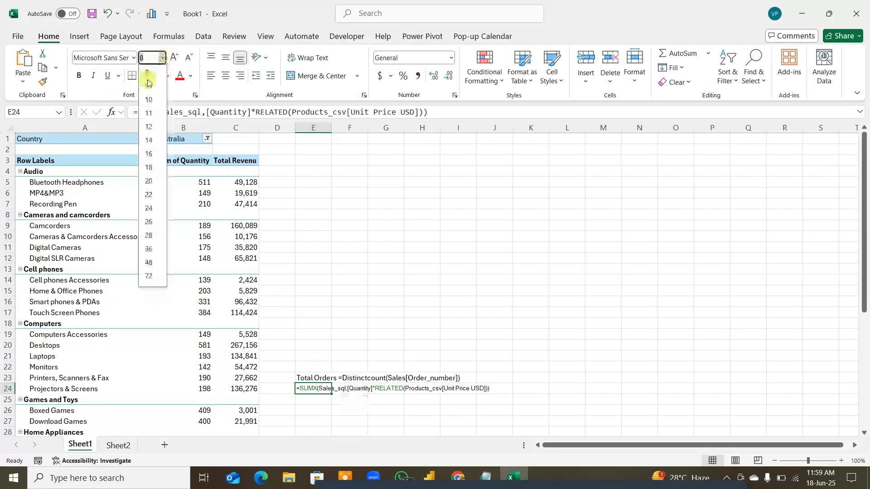
left_click(149, 181)
mouse_move(155, 180)
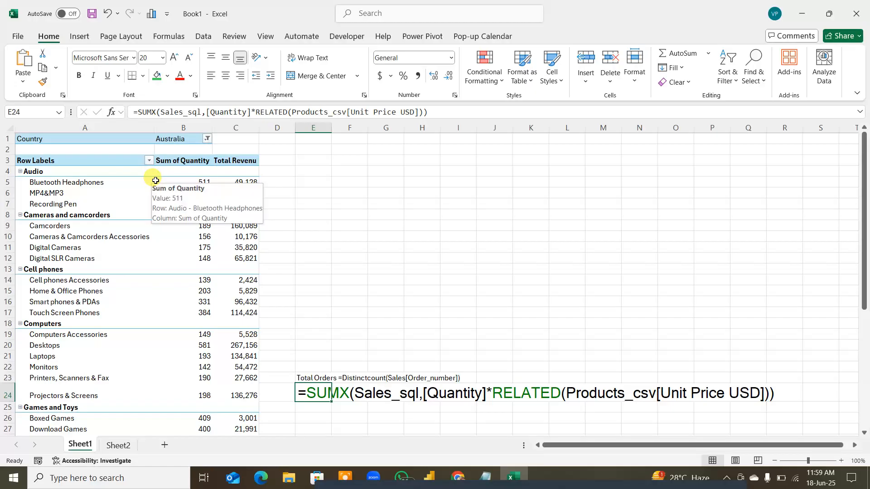
key("F9")
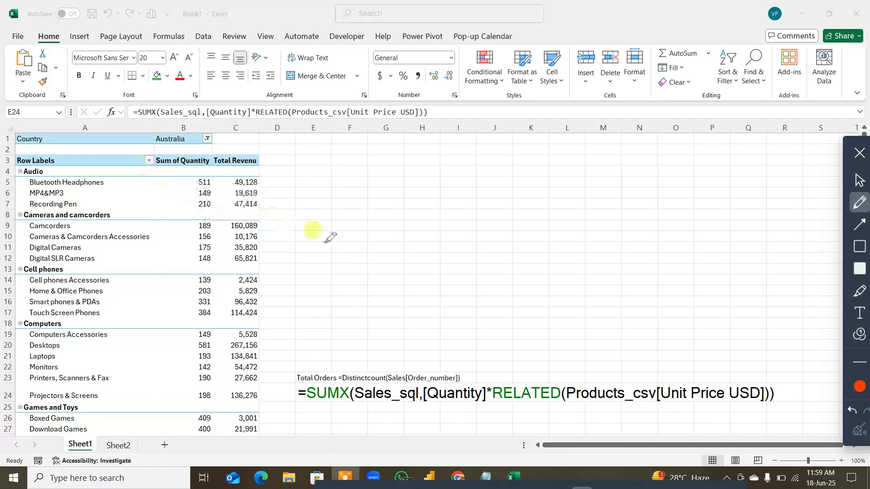
Underline and mark Sales_sql, [Quantity], RELATED and [Unit Price USD] in the E24 formula
left_click_drag(508, 331, 521, 383)
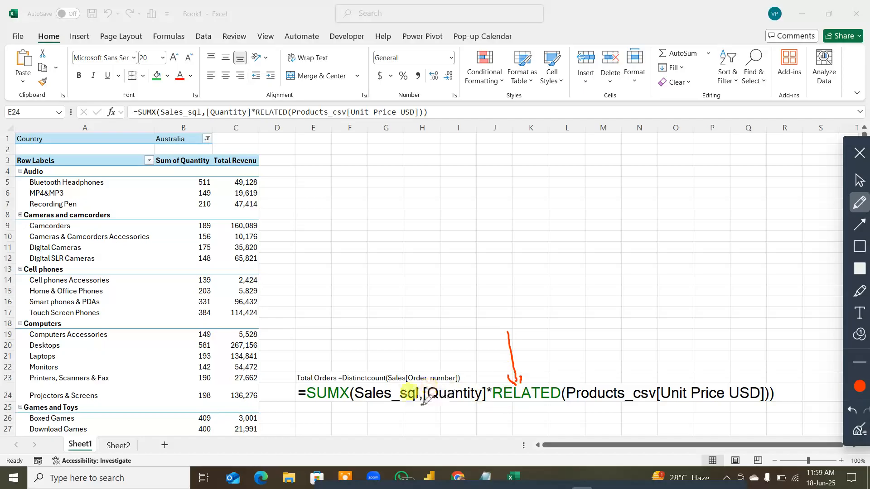
left_click_drag(422, 406, 471, 406)
left_click_drag(369, 406, 385, 406)
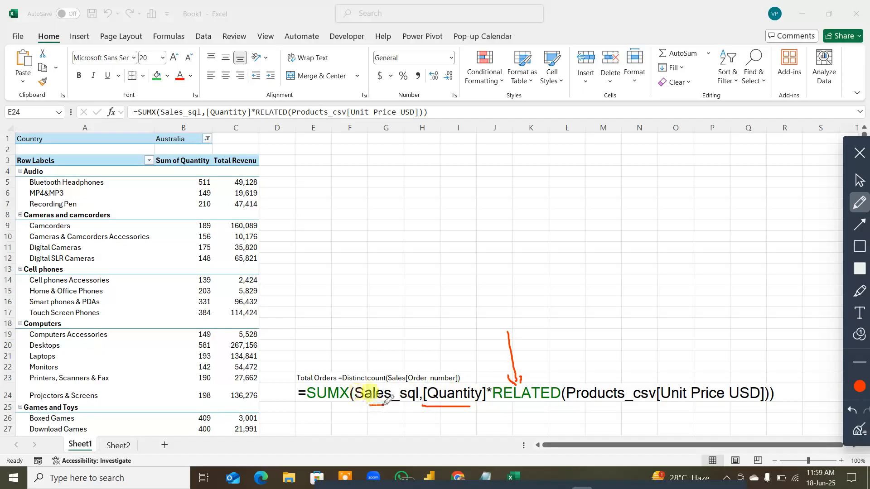
left_click_drag(441, 401, 454, 403)
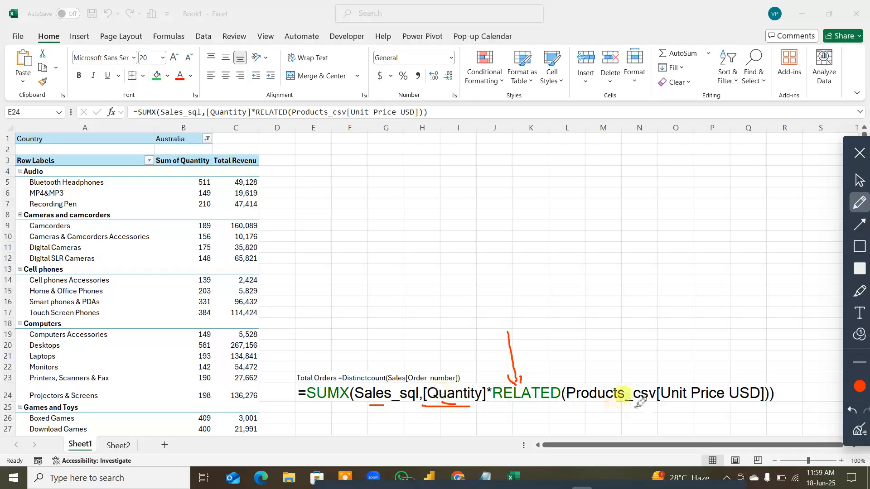
left_click_drag(675, 407, 748, 405)
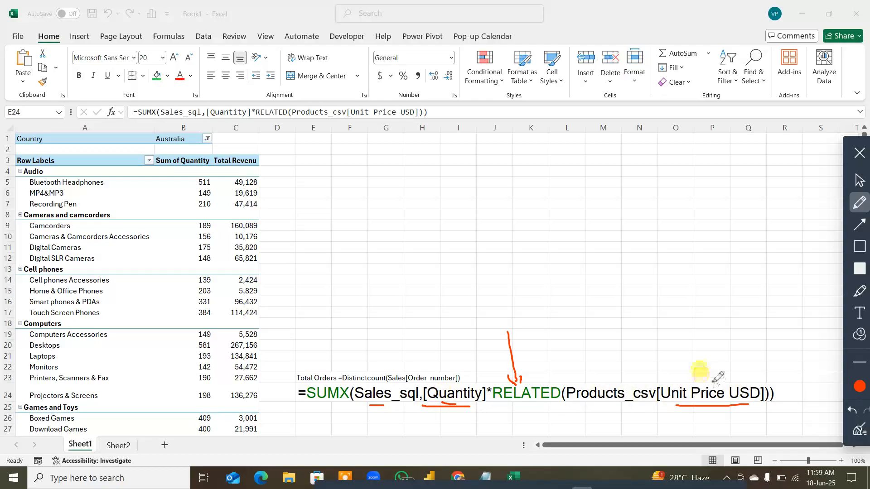
mouse_move(714, 382)
left_mouse_down()
mouse_move(631, 342)
mouse_move(627, 373)
left_mouse_up()
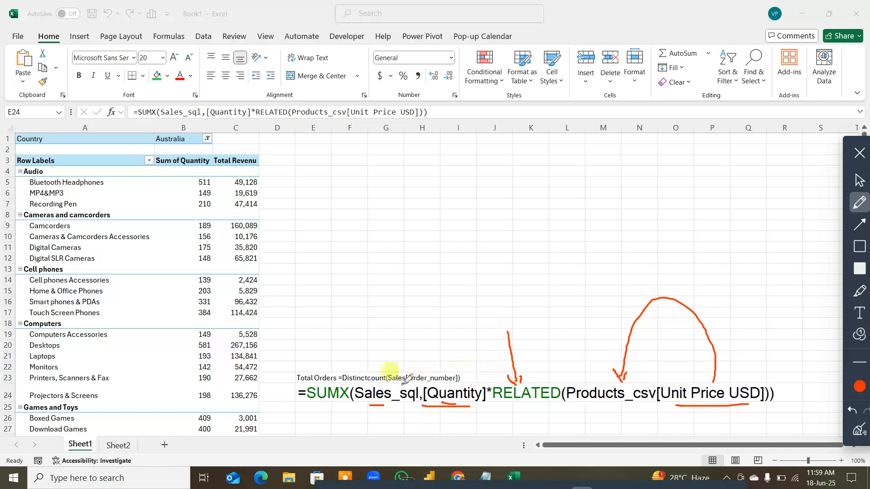
left_click_drag(362, 405, 390, 404)
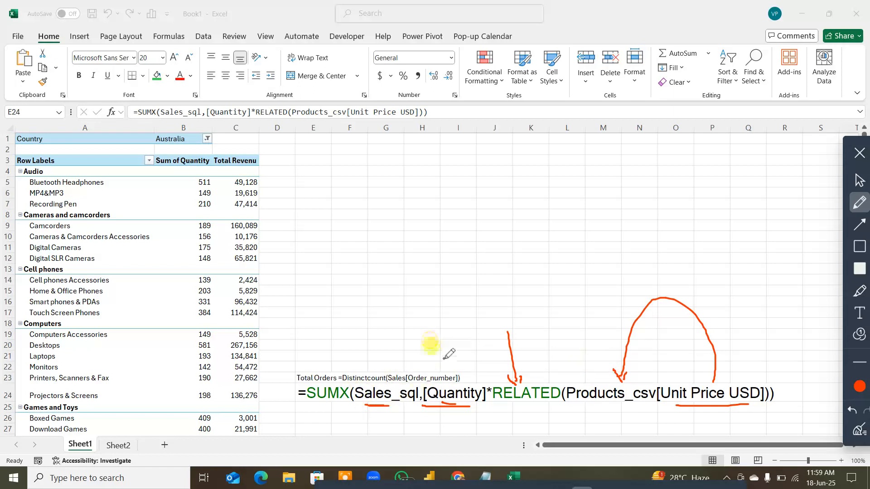
left_click_drag(443, 355, 453, 387)
mouse_move(495, 414)
left_mouse_down()
mouse_move(508, 427)
mouse_move(497, 427)
mouse_move(506, 417)
left_mouse_up()
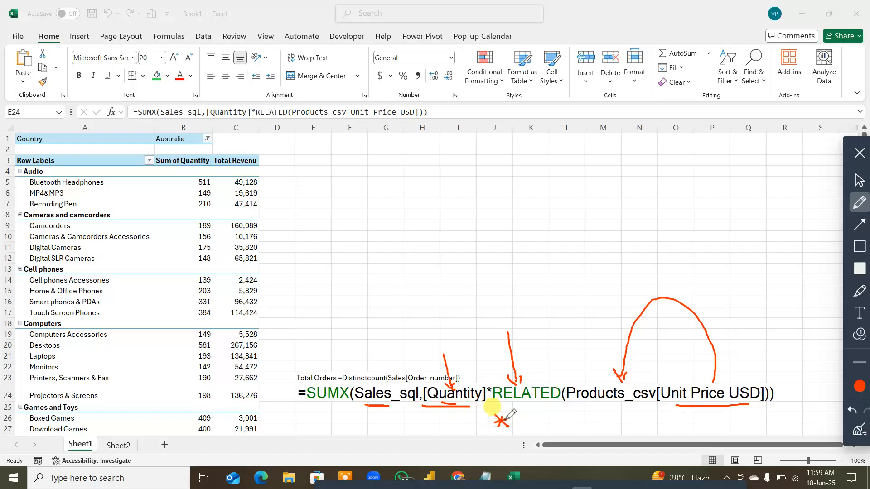
Clear the pen marks, close the drawing tools, and show the Power Pivot commands
left_click(859, 428)
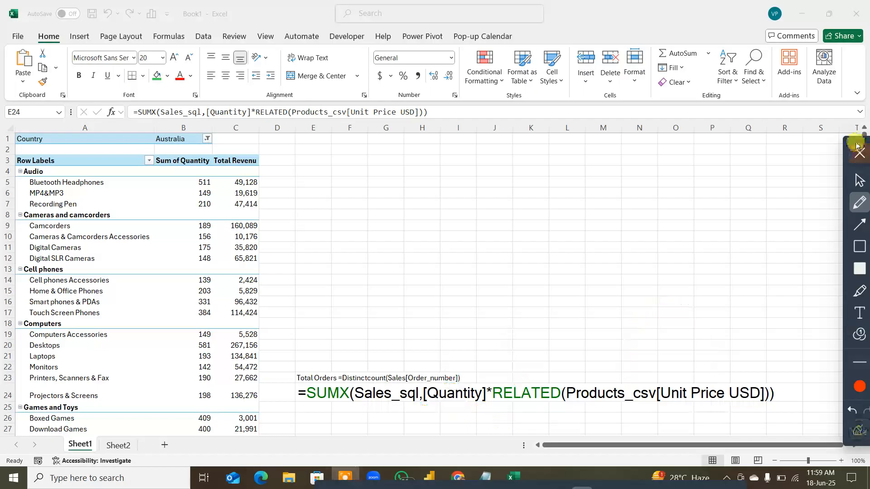
left_click(859, 153)
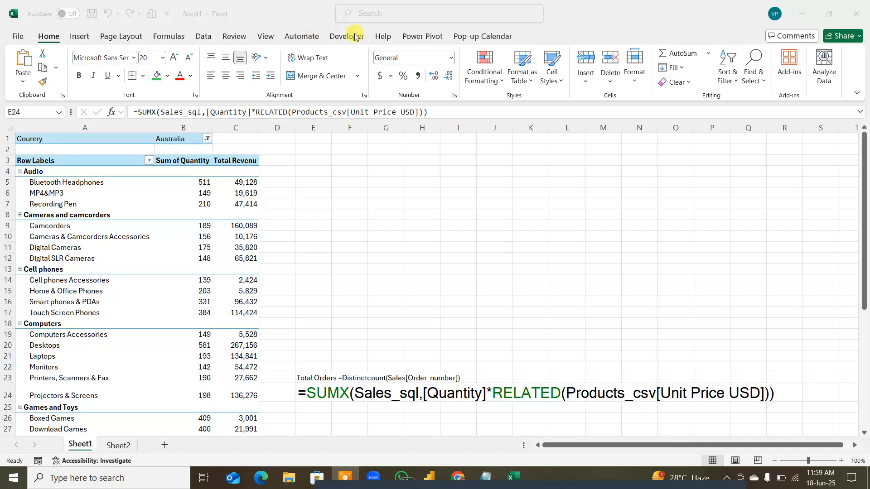
left_click(418, 36)
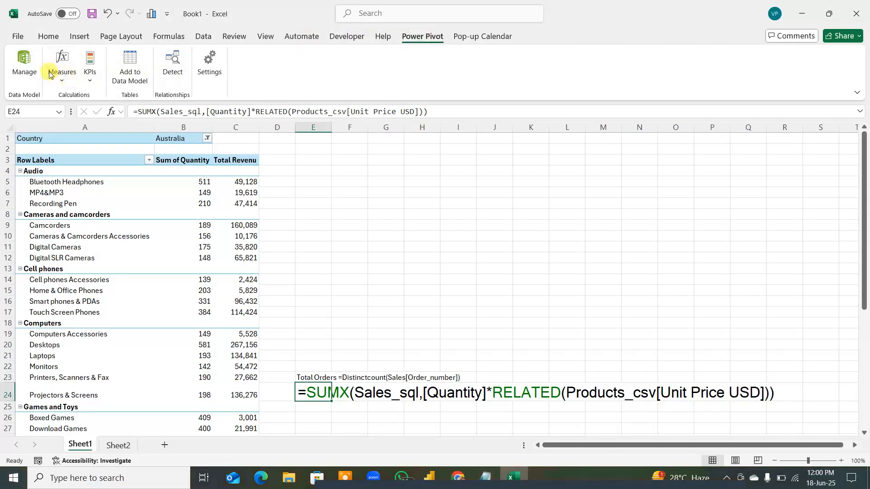
left_click(22, 73)
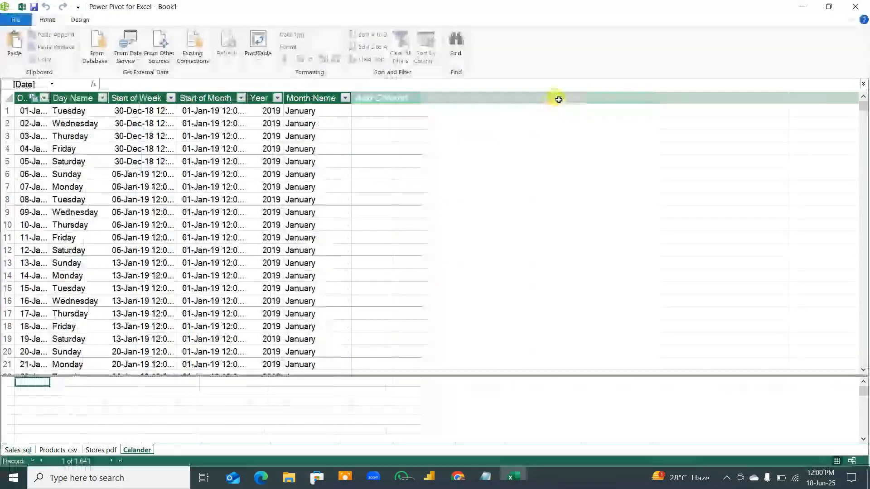
left_click(559, 62)
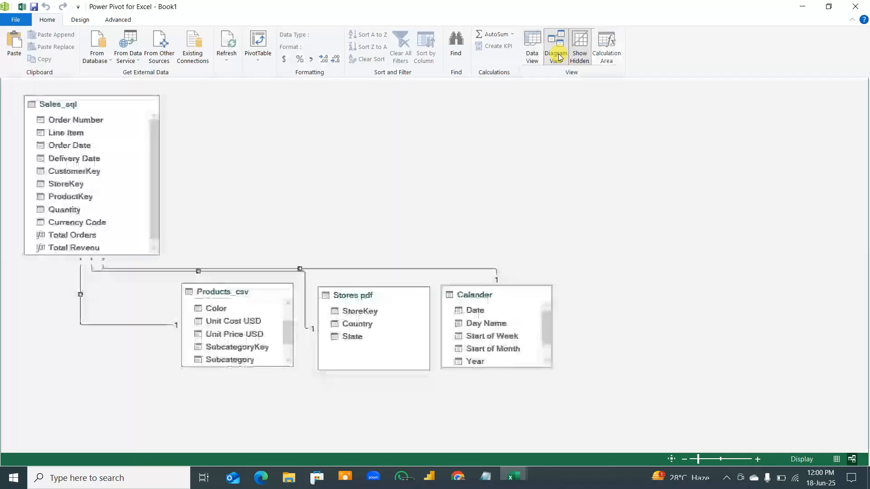
left_click(285, 270)
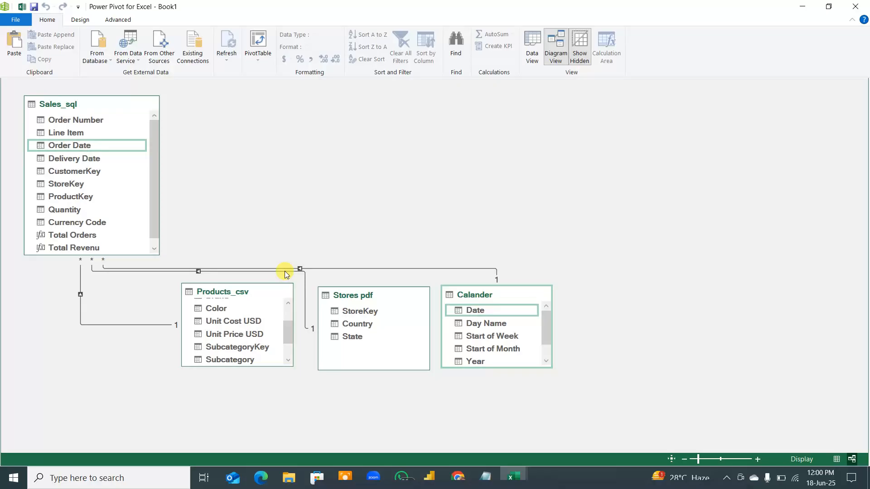
left_click(284, 271)
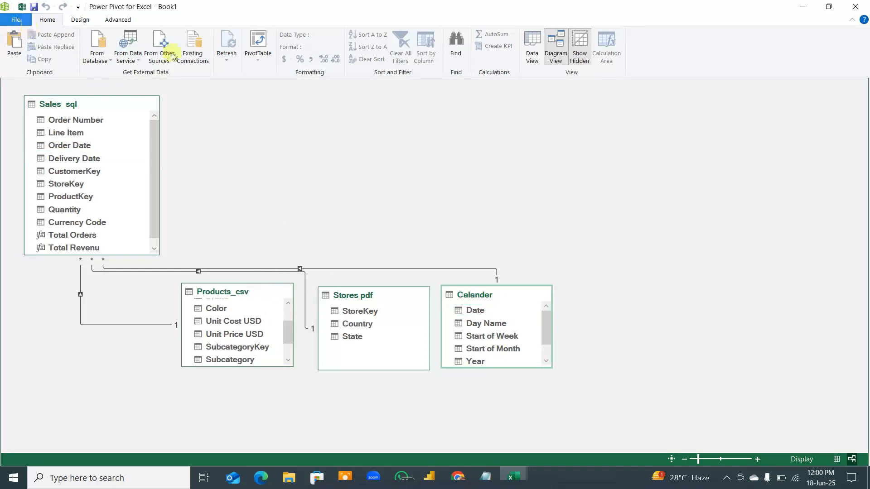
left_click(854, 8)
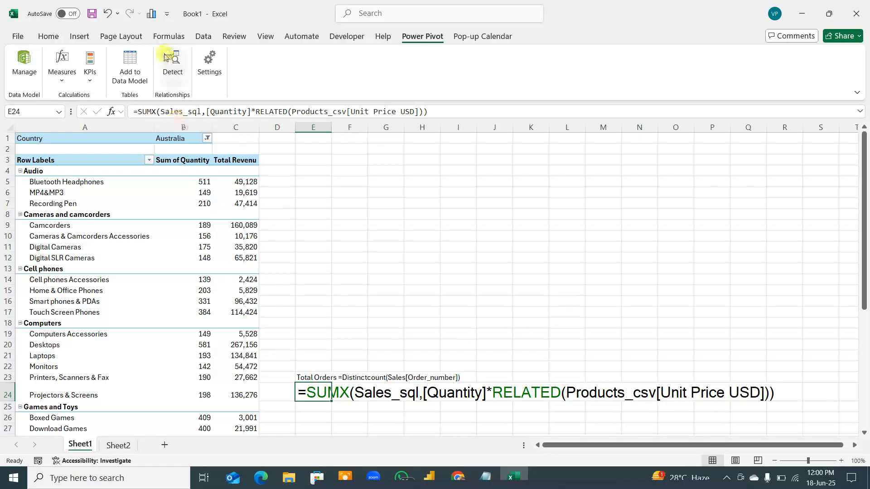
Reduce the SUMX formula text in E24 from font size 20 to 11
left_click(47, 36)
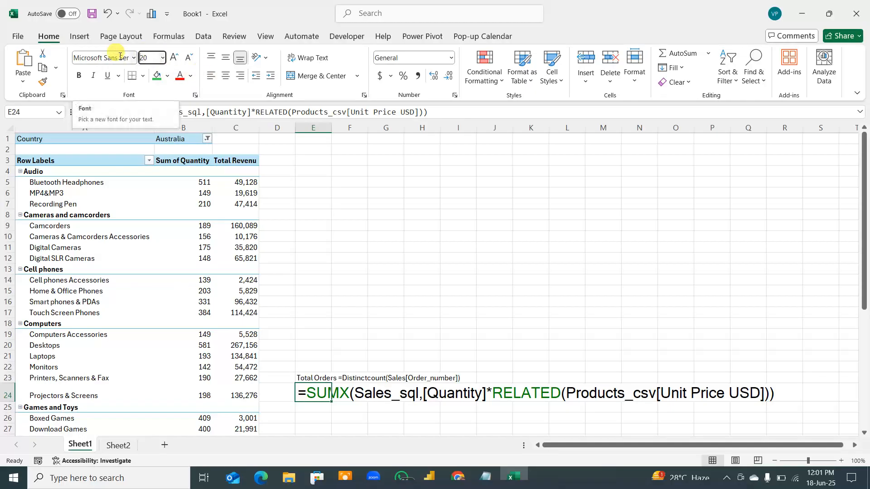
left_click(155, 57)
key("BackSpace")
key("BackSpace")
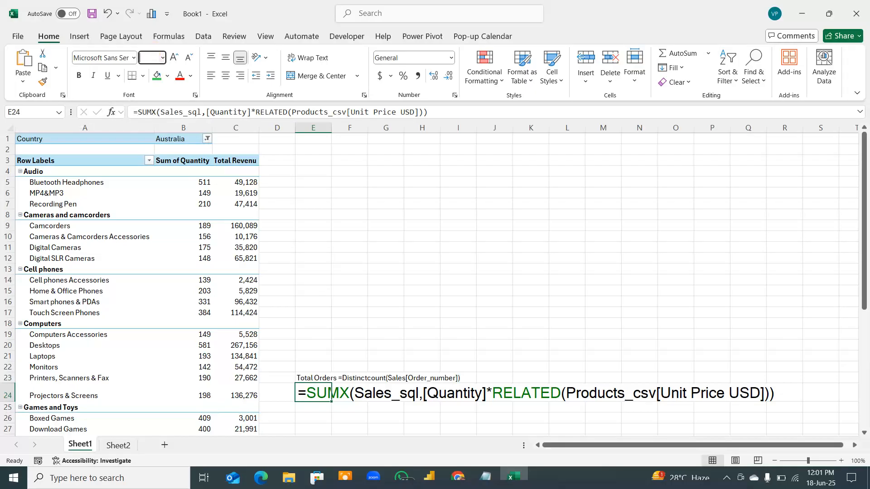
type("11")
key("Return")
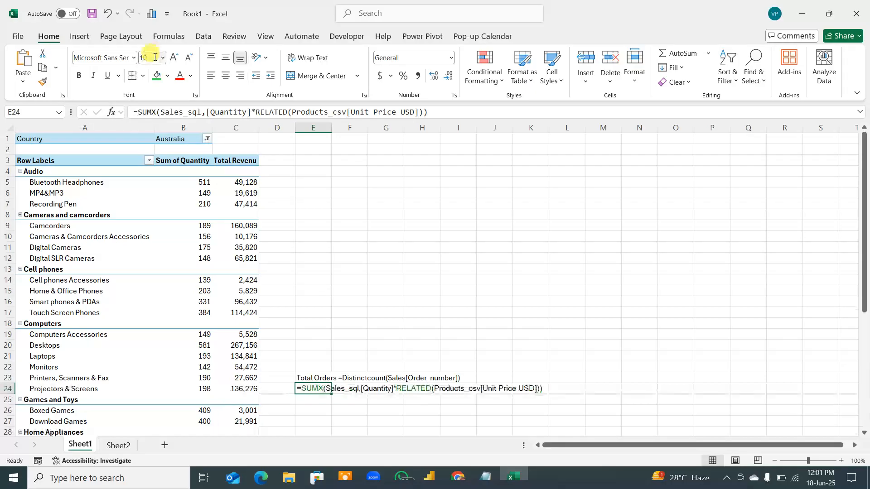
Move the selection off the formula cell and insert a new blank Sheet3
left_click(334, 294)
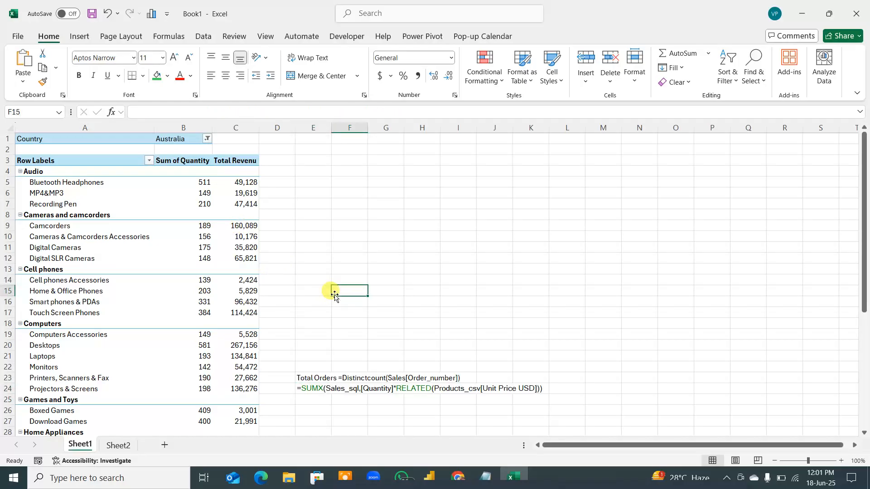
left_click_drag(305, 356, 576, 410)
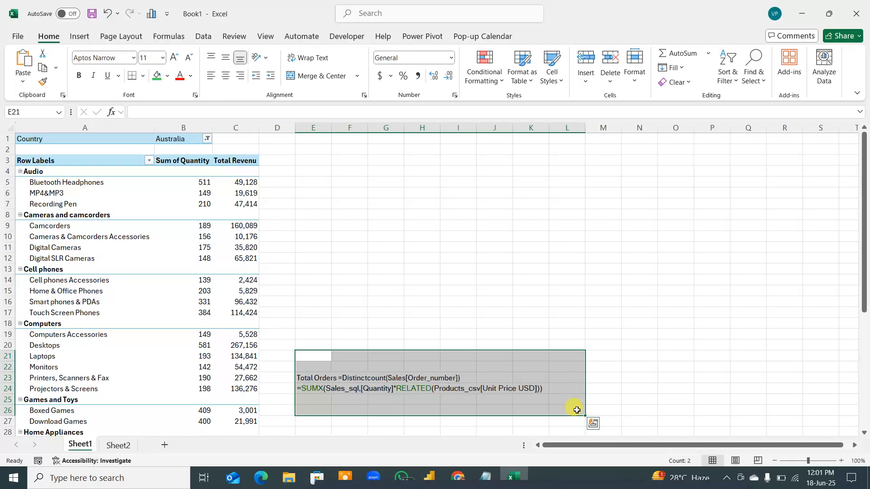
left_click(308, 389)
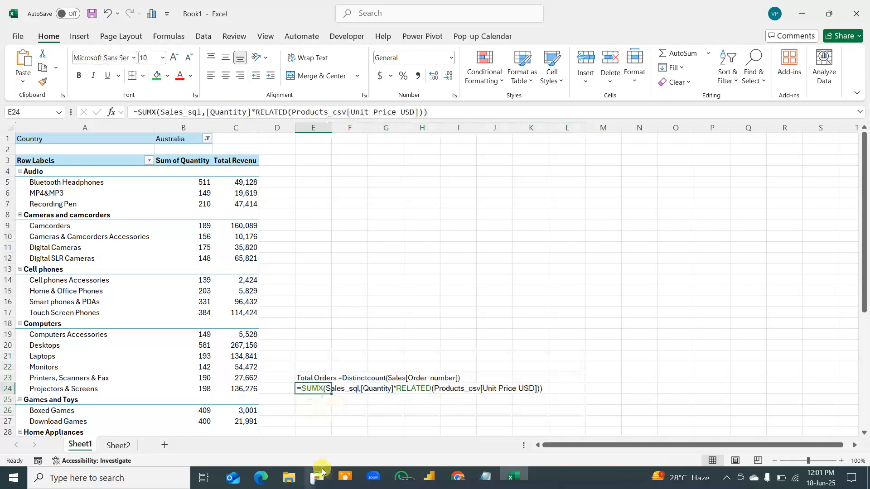
left_click(397, 390)
left_click(353, 378)
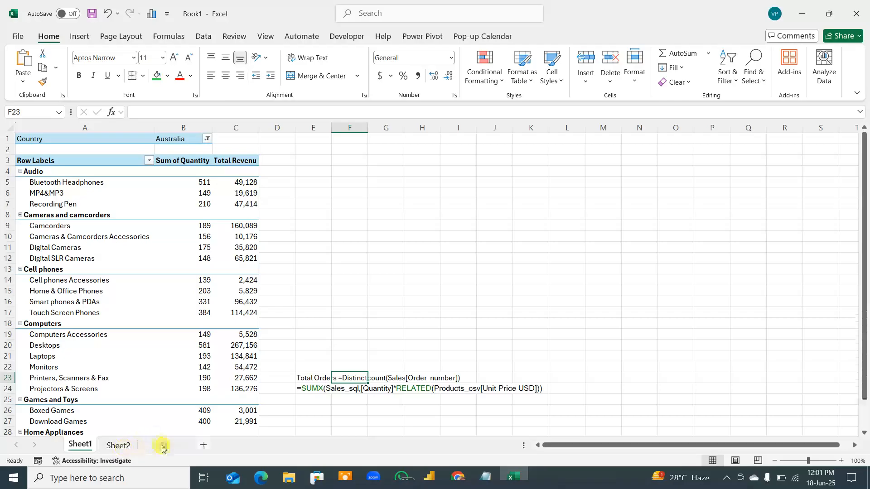
left_click(163, 445)
Insert an empty PivotTable from the Data Model at Sheet3!$A$1
left_click(80, 37)
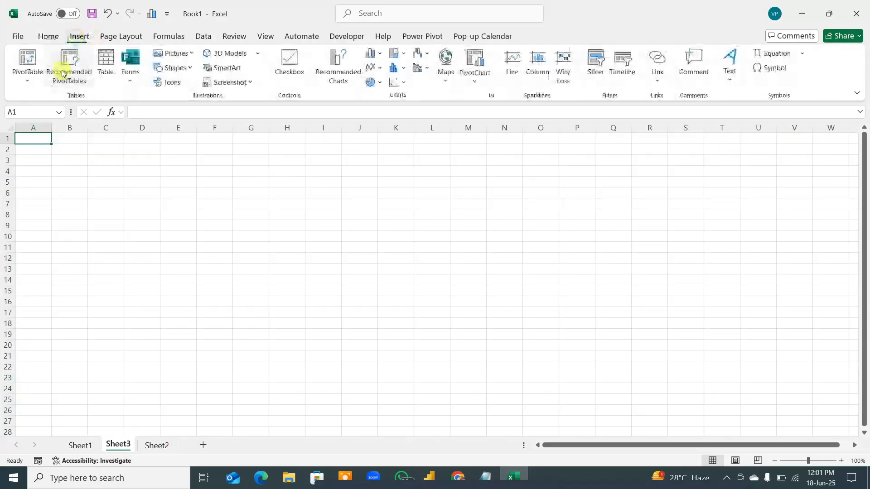
left_click(28, 76)
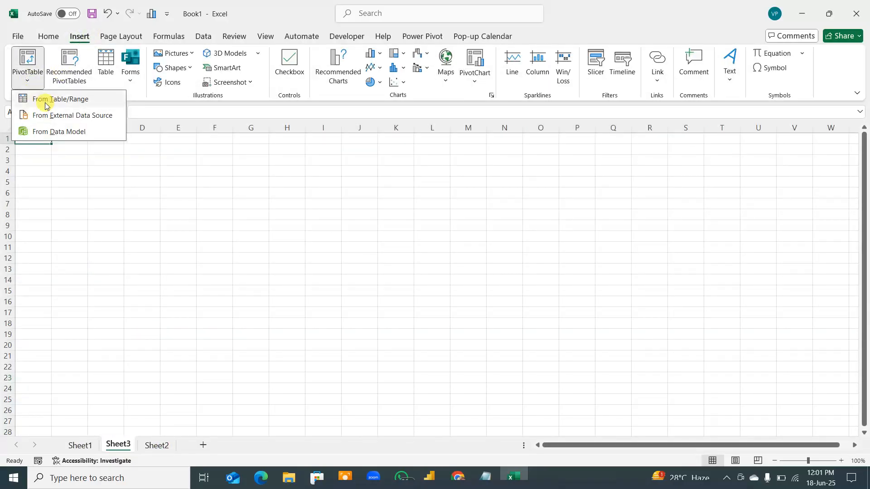
key("F7")
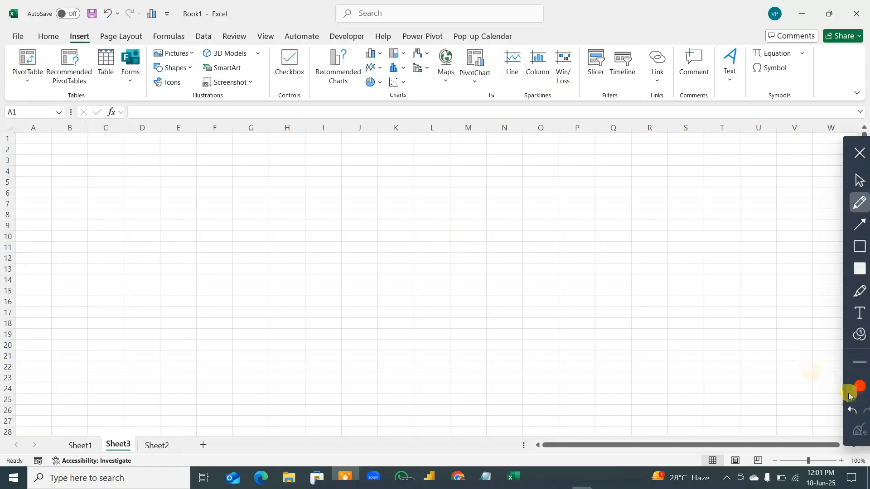
left_click(860, 153)
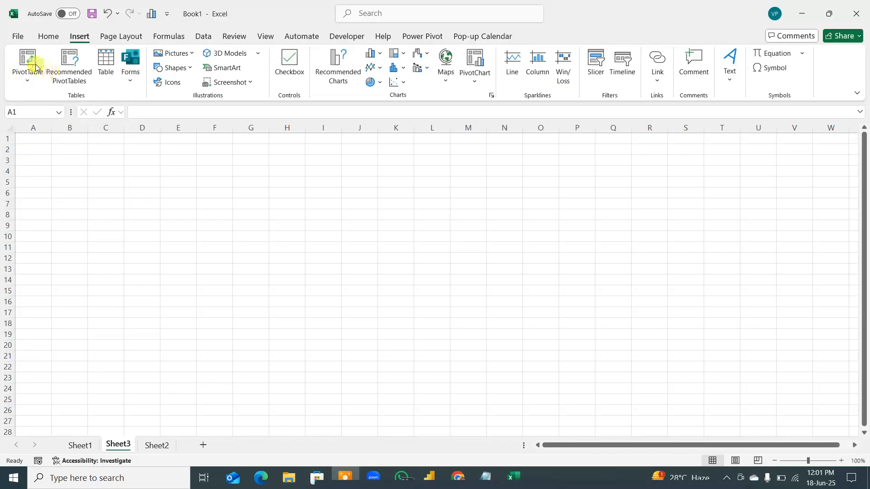
left_click(29, 78)
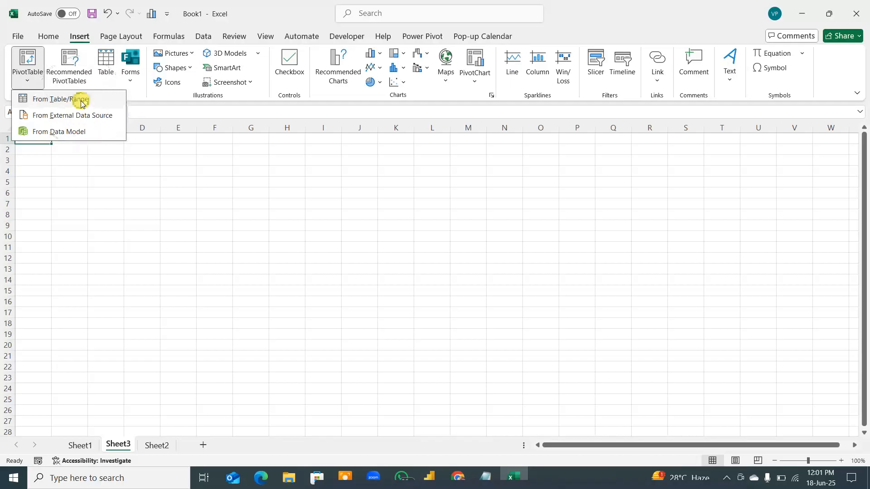
left_click(72, 134)
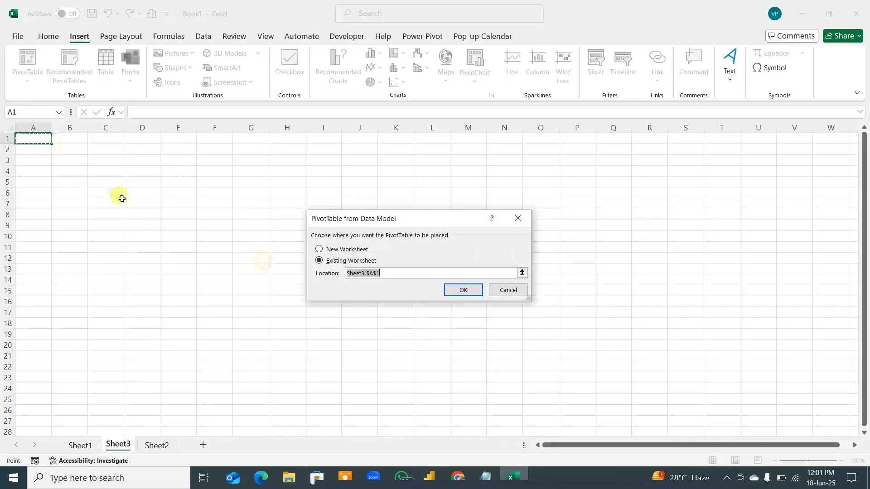
left_click(465, 290)
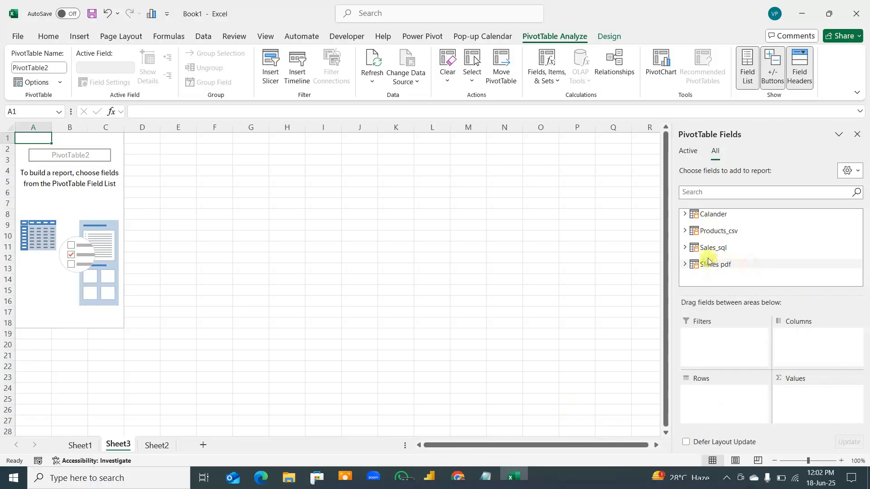
Add Country as a filter and Total Orders and Total Revenu as pivot values
left_click(684, 264)
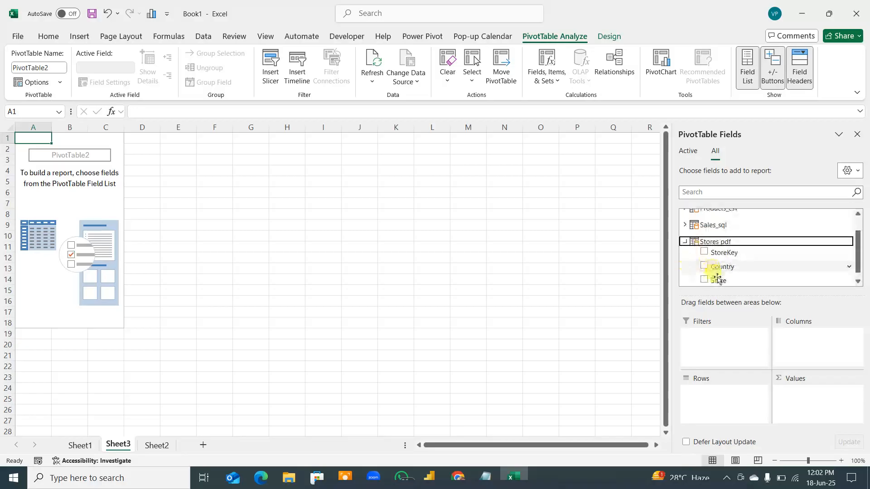
left_click_drag(722, 267, 732, 346)
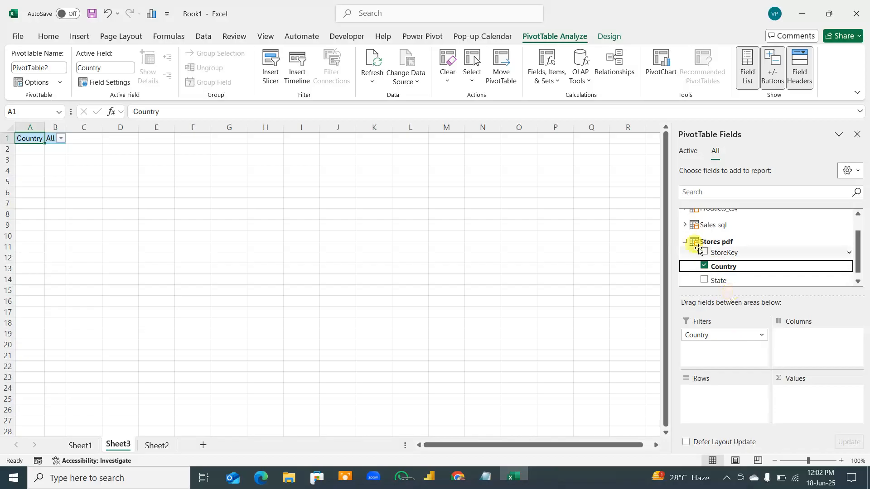
left_click(687, 243)
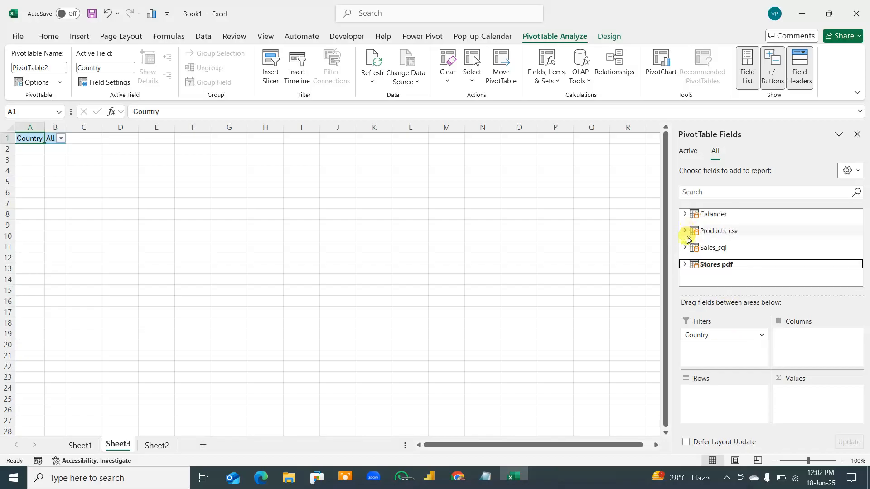
left_click(685, 247)
scroll(743, 254, "down", 3)
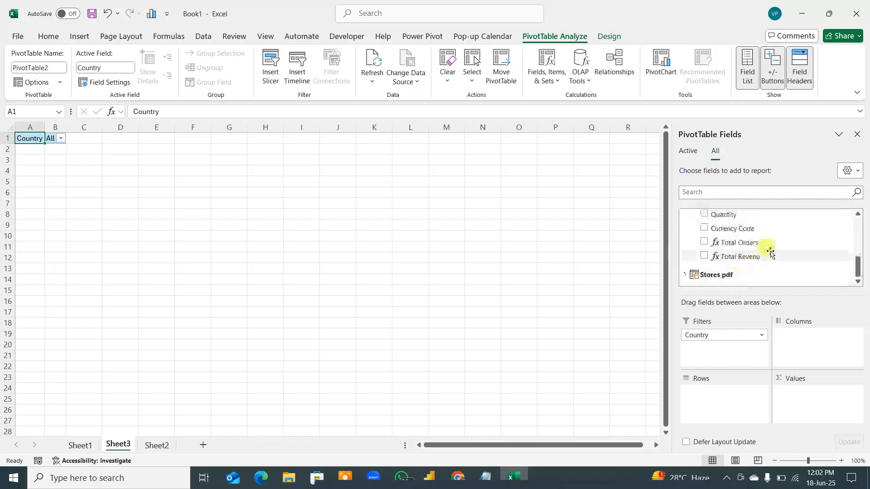
left_click_drag(734, 245, 799, 398)
left_click_drag(736, 262, 809, 419)
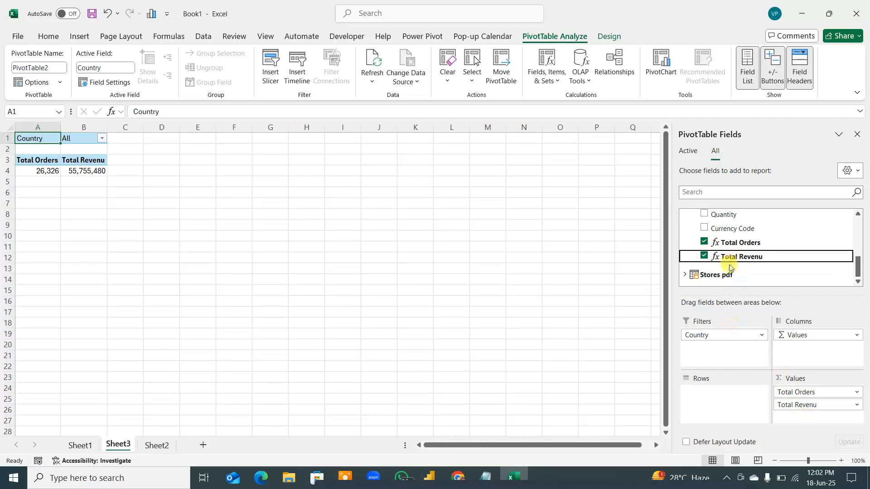
Put Category and Subcategory from Products_csv into the pivot rows
scroll(722, 257, "up", 4)
left_click(685, 230)
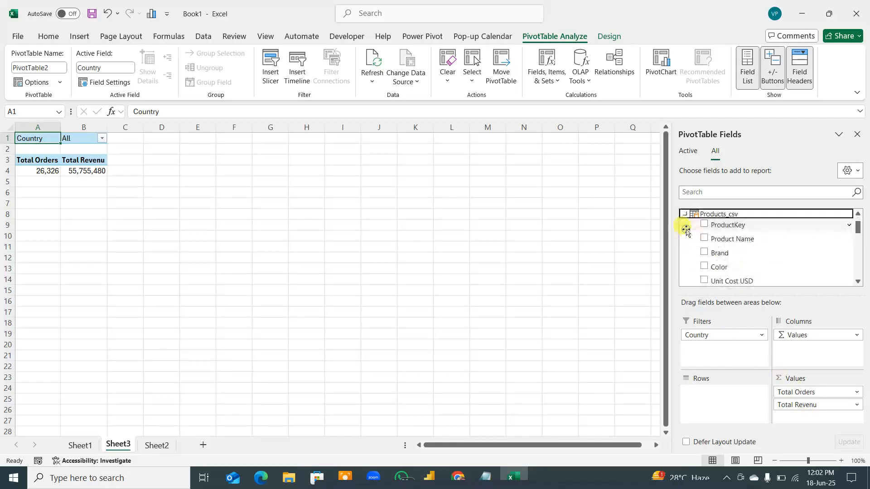
scroll(730, 256, "down", 5)
scroll(736, 259, "up", 2)
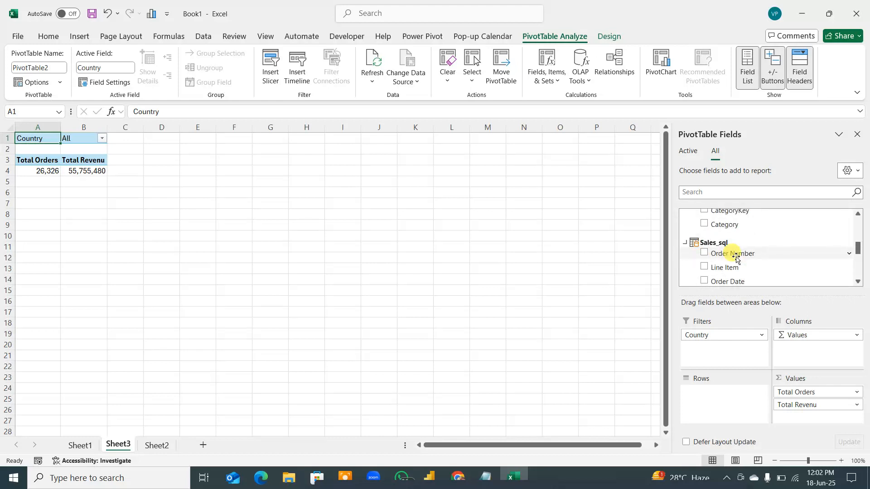
scroll(736, 259, "up", 2)
left_click_drag(727, 225, 706, 397)
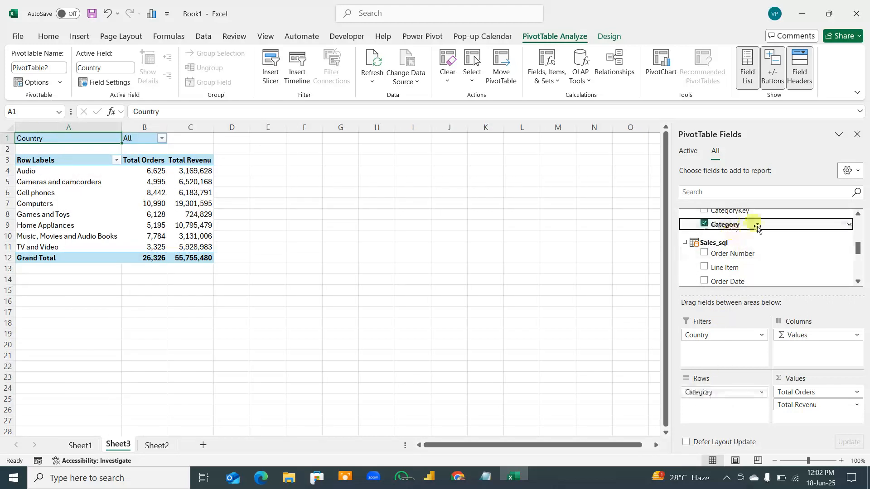
left_click_drag(858, 250, 857, 243)
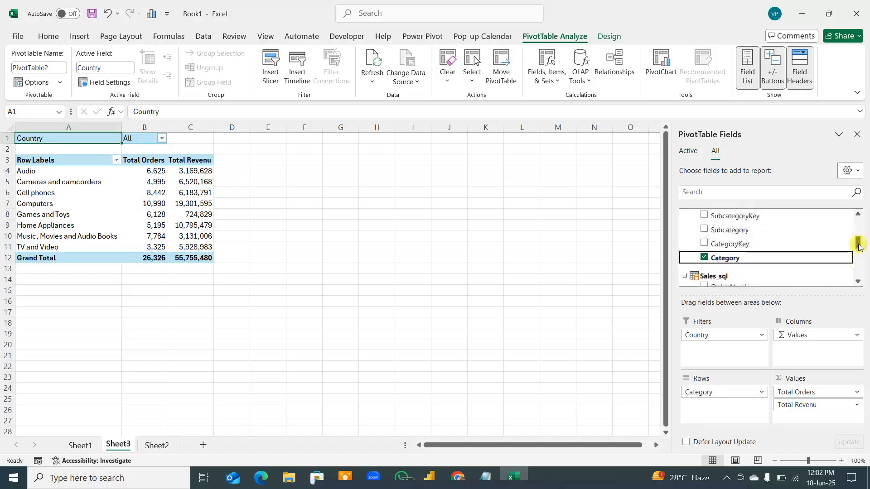
left_click_drag(729, 230, 716, 405)
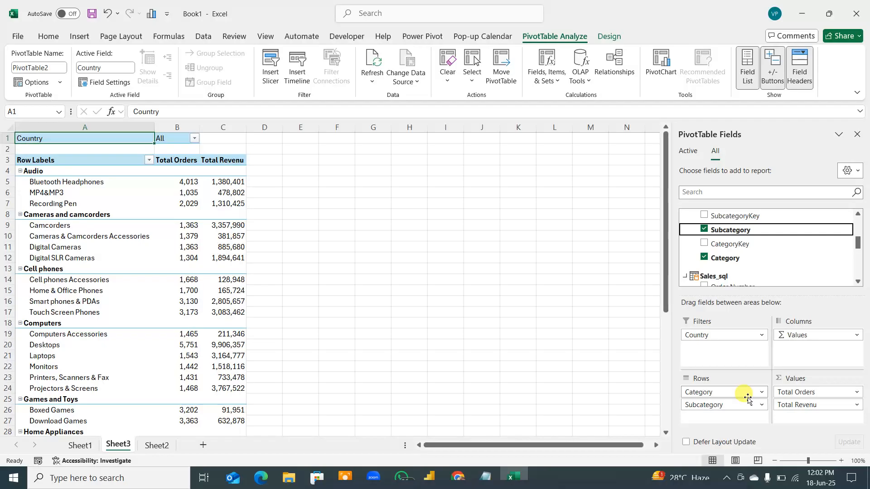
Remove Category, Subcategory, the Country filter and the values from the PivotTable
left_click_drag(748, 399, 583, 385)
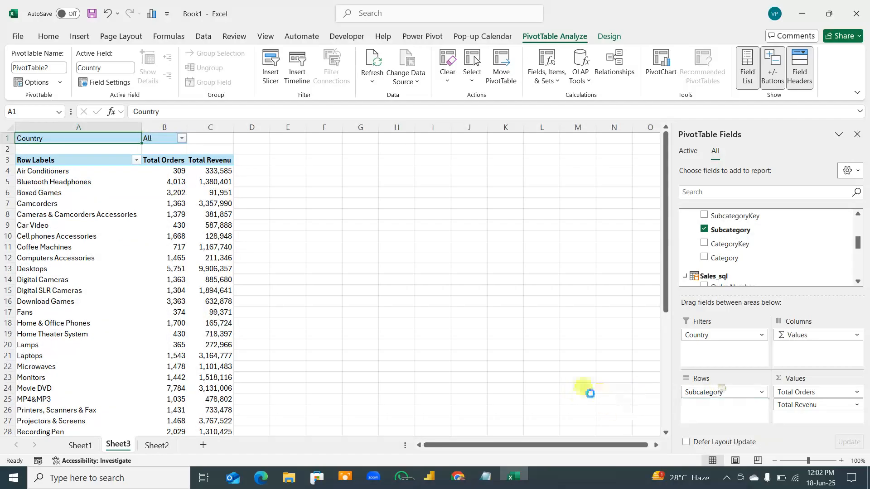
left_click_drag(715, 335, 544, 341)
left_click_drag(806, 335, 488, 369)
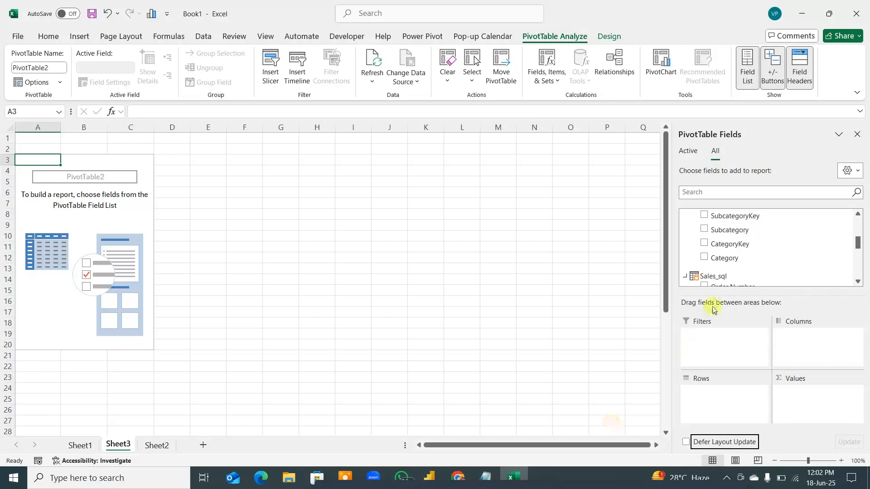
Add Start of Month from the Calander table to the pivot rows
scroll(718, 276, "down", 4)
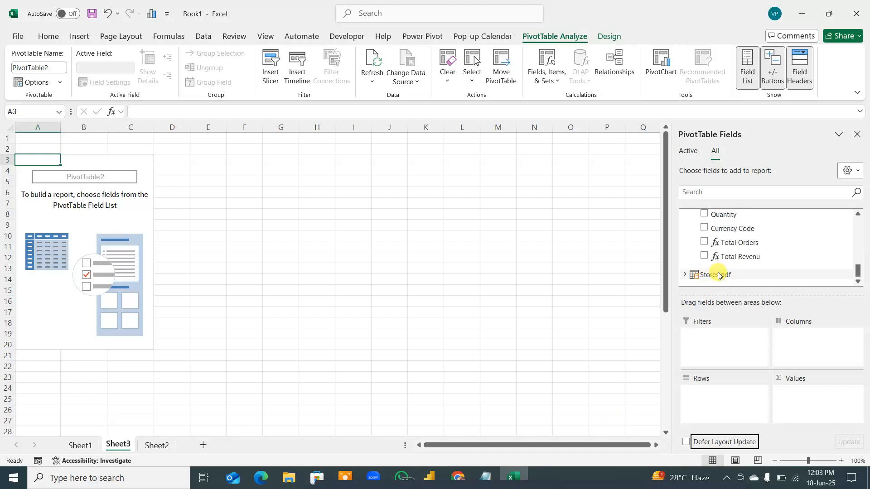
scroll(718, 275, "up", 10)
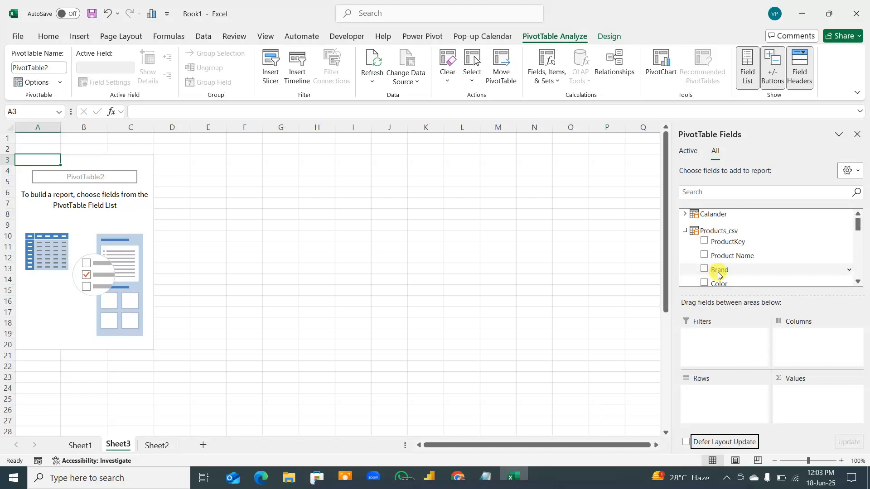
left_click(685, 214)
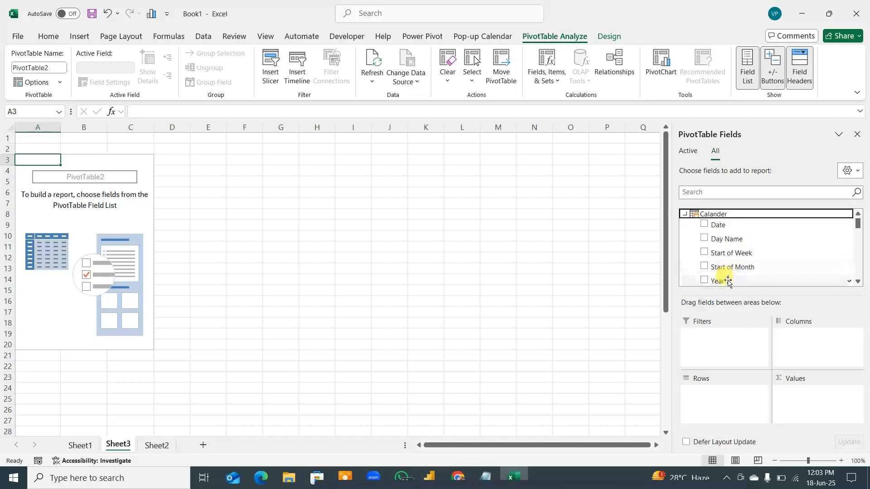
left_click_drag(749, 269, 742, 409)
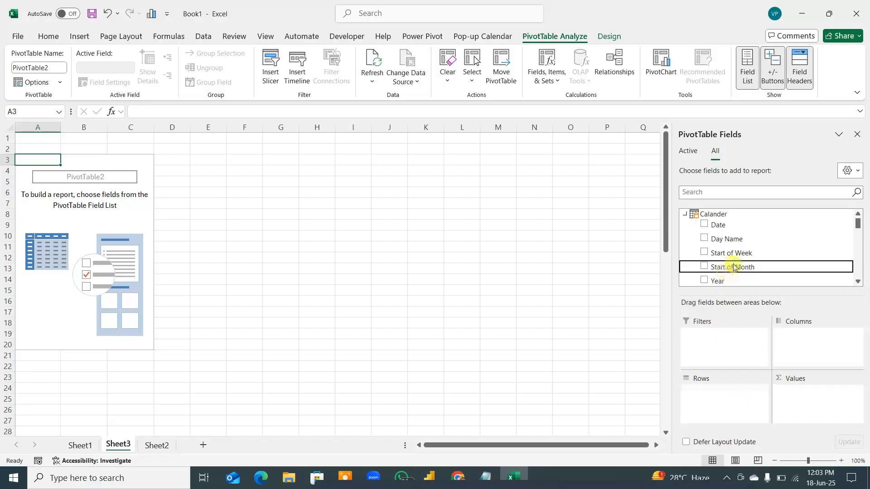
left_click_drag(734, 266, 712, 396)
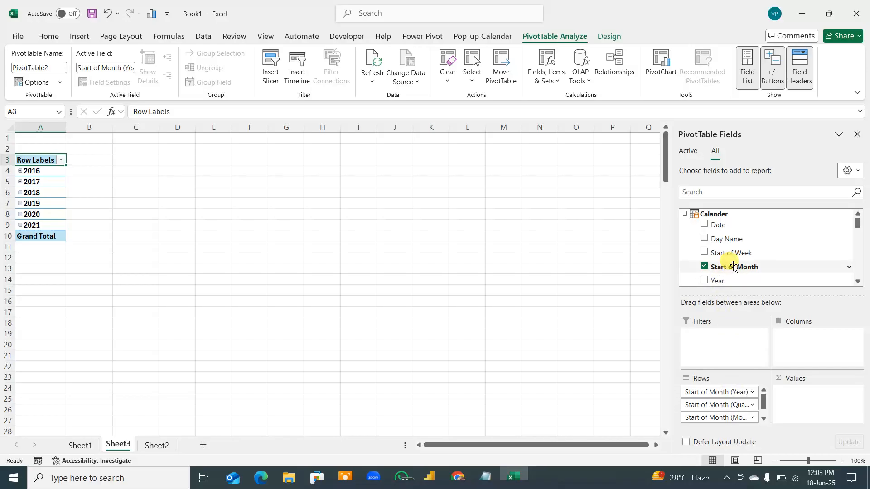
Ungroup the 2016–2021 year groups into individual month-start dates
left_click(20, 171)
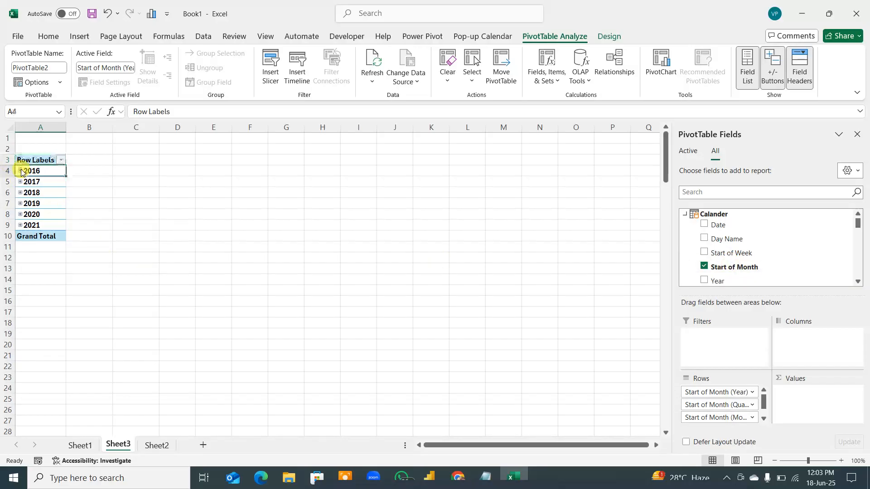
left_click(20, 171)
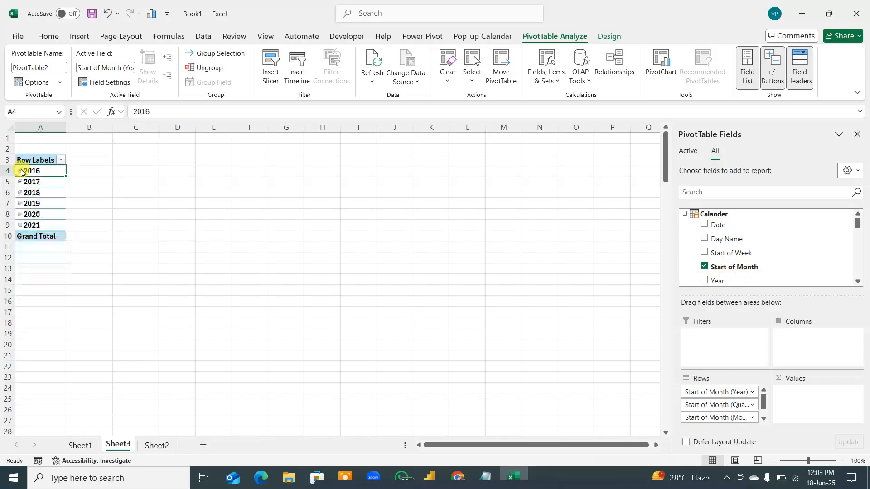
right_click(28, 181)
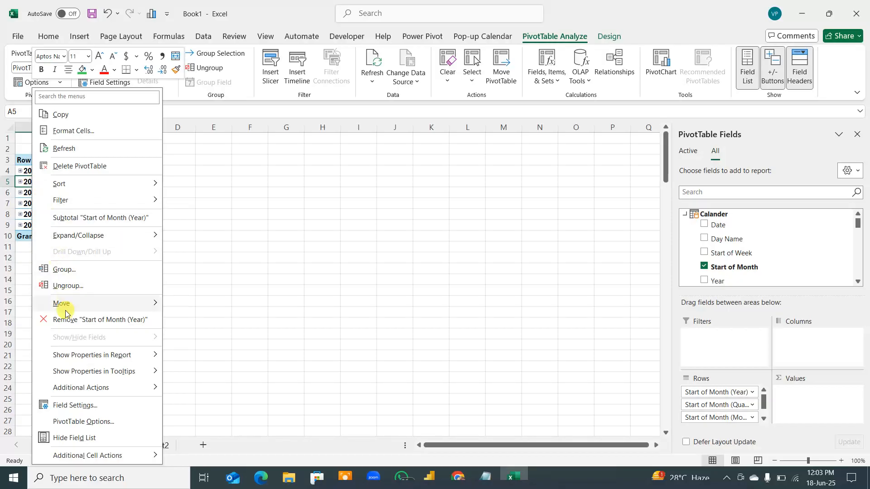
left_click(69, 286)
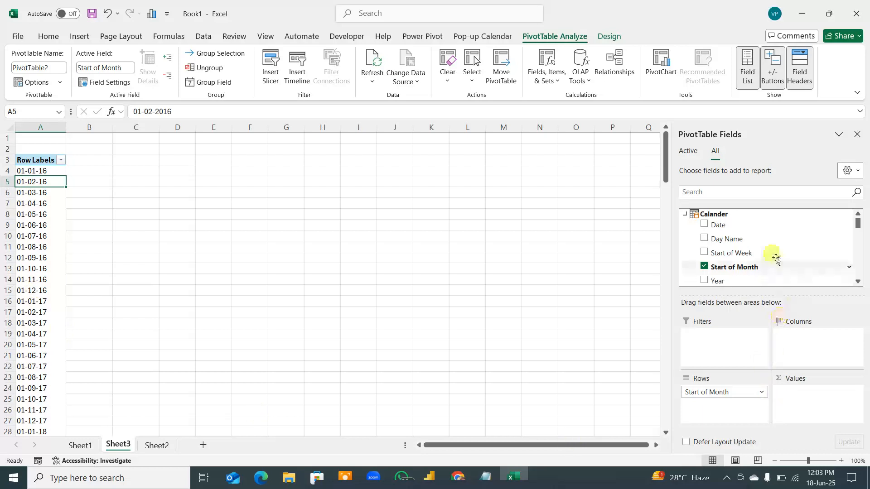
scroll(775, 259, "down", 2)
Add Total Revenu to the pivot values for each month start
scroll(770, 257, "down", 5)
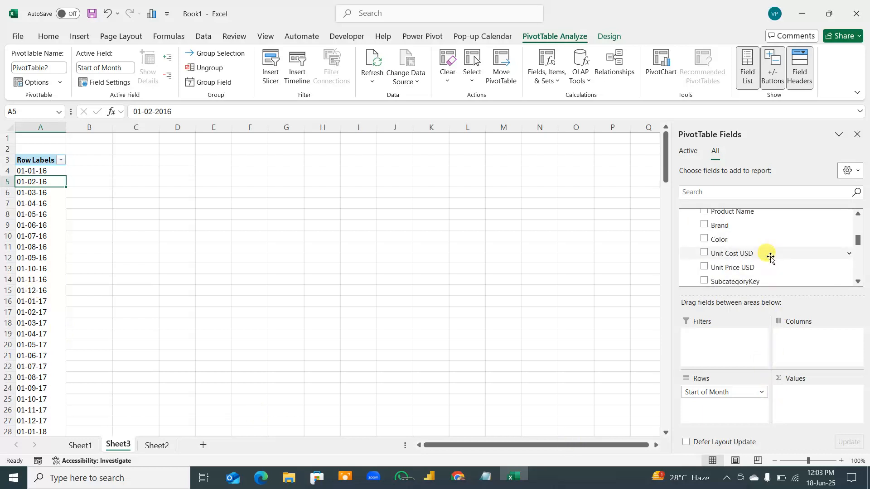
scroll(770, 257, "down", 6)
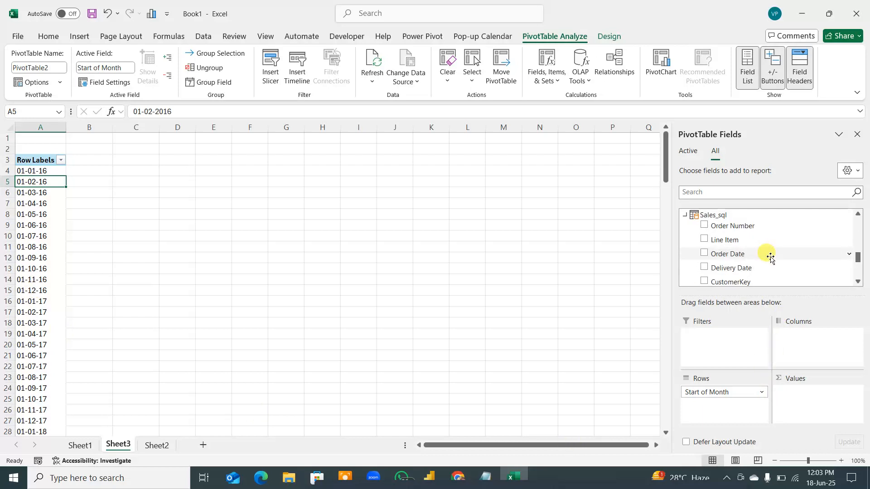
left_click_drag(750, 258, 810, 406)
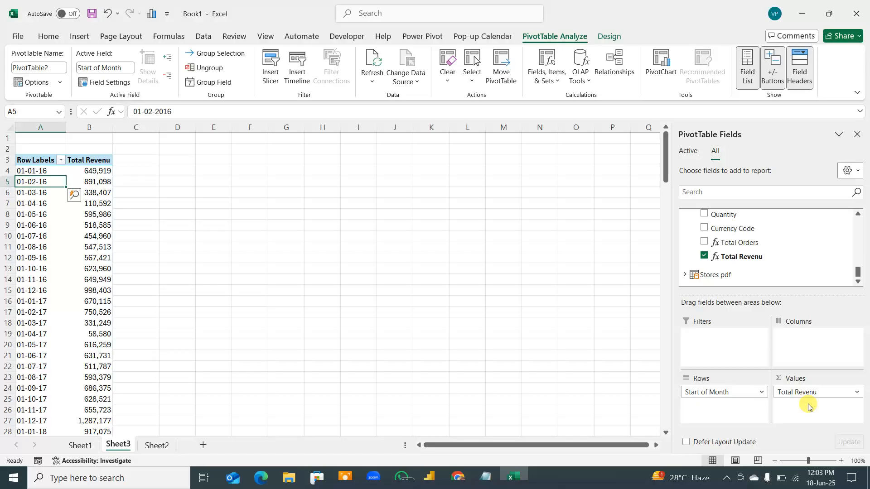
left_click(81, 259)
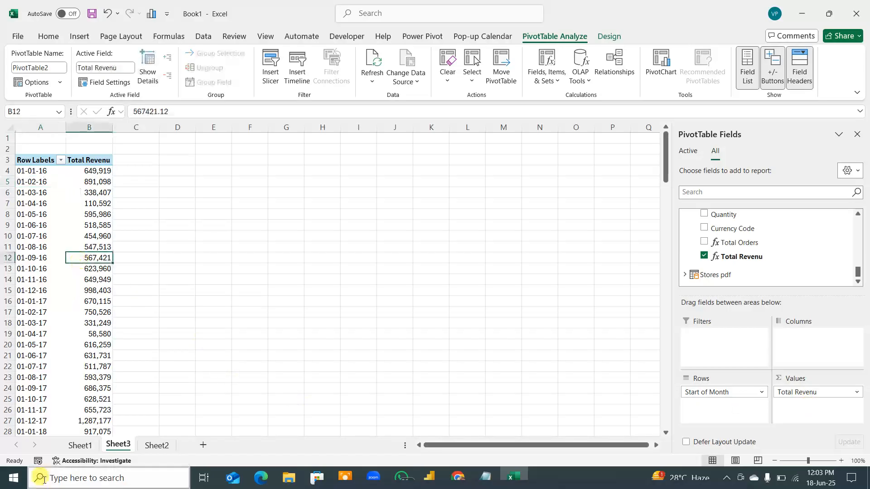
Rename Sheet3 to 'Pivot Table 1'
right_click(117, 444)
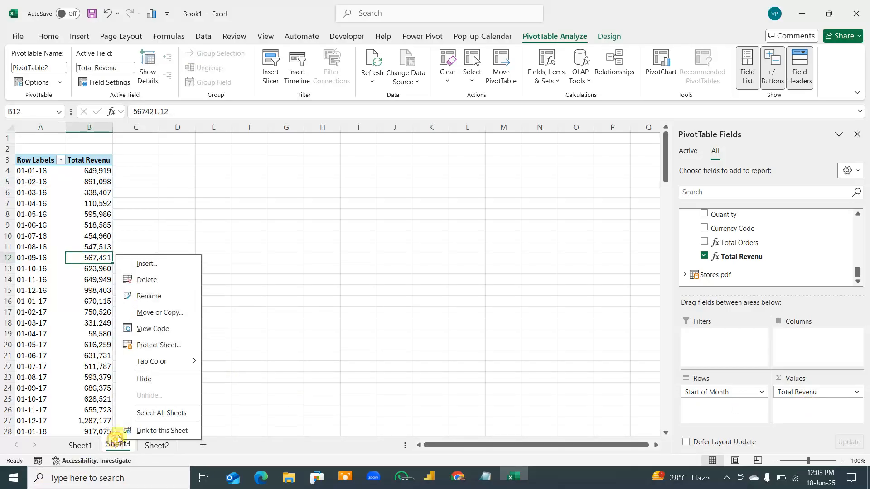
left_click(154, 296)
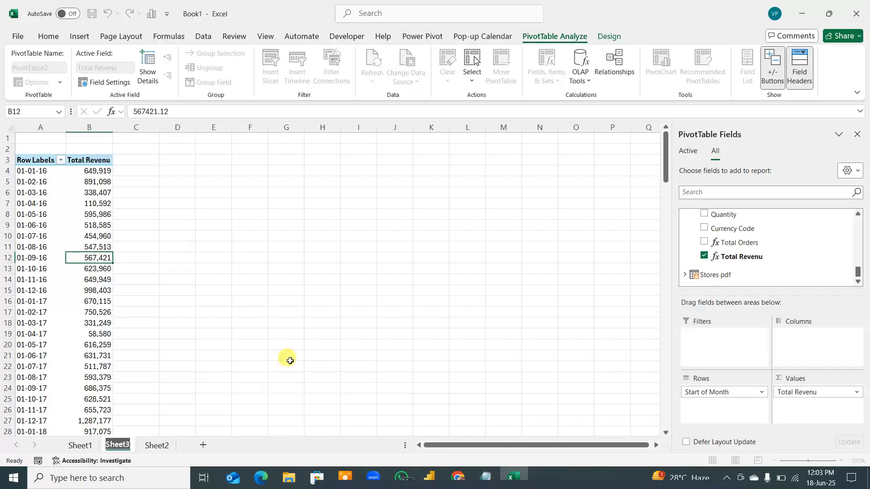
type("Tota")
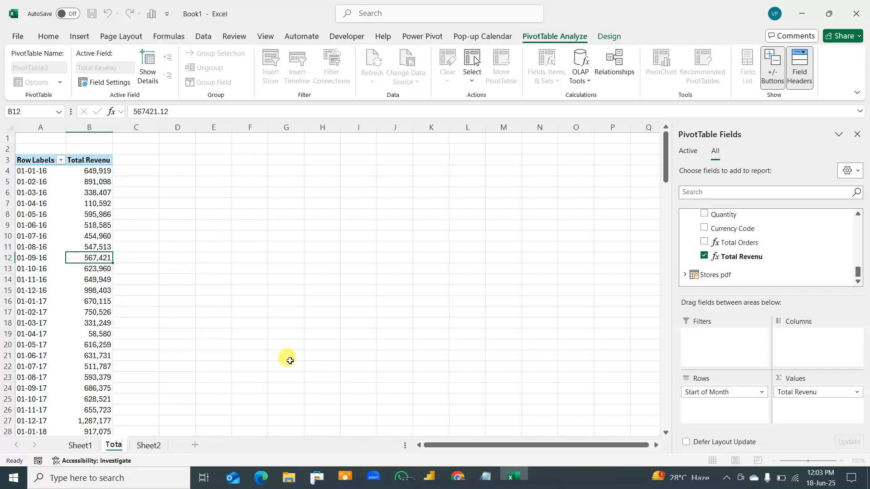
key("BackSpace")
key("BackSpace")
key("BackSpace")
type("Pivot Table")
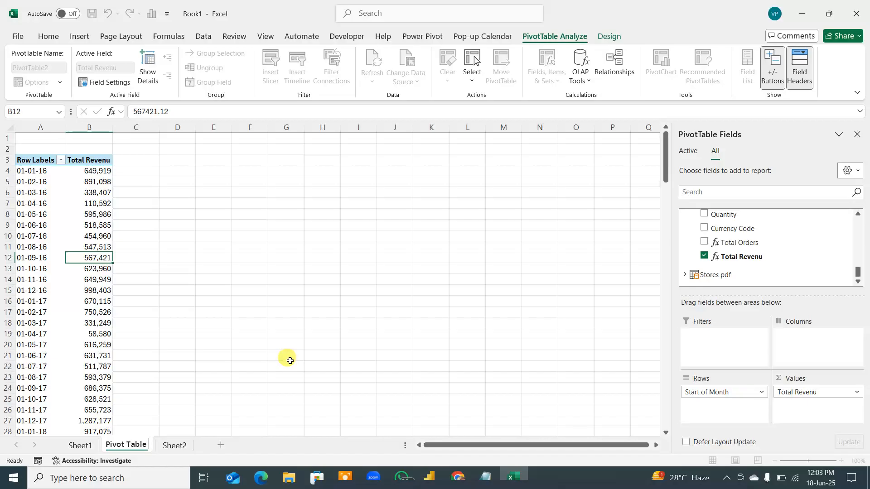
type(" 1")
key("Return")
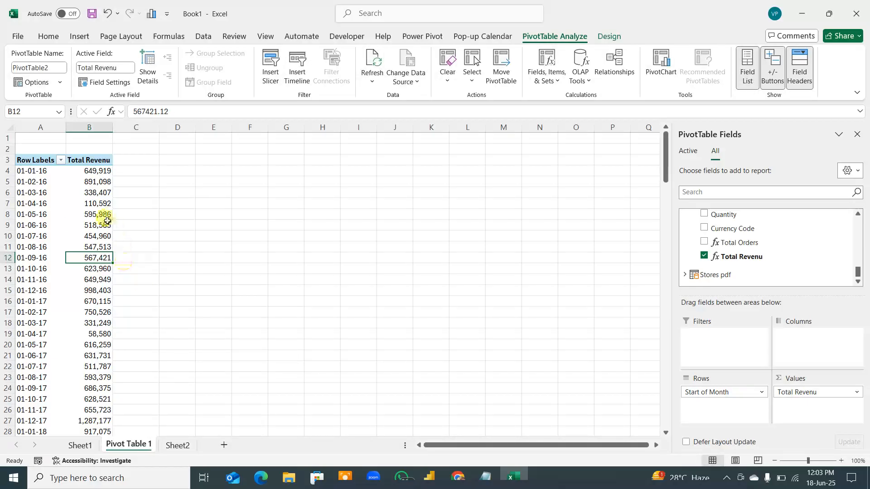
left_click(105, 220)
Insert a line PivotChart of Total Revenu by Start of Month
left_click(658, 69)
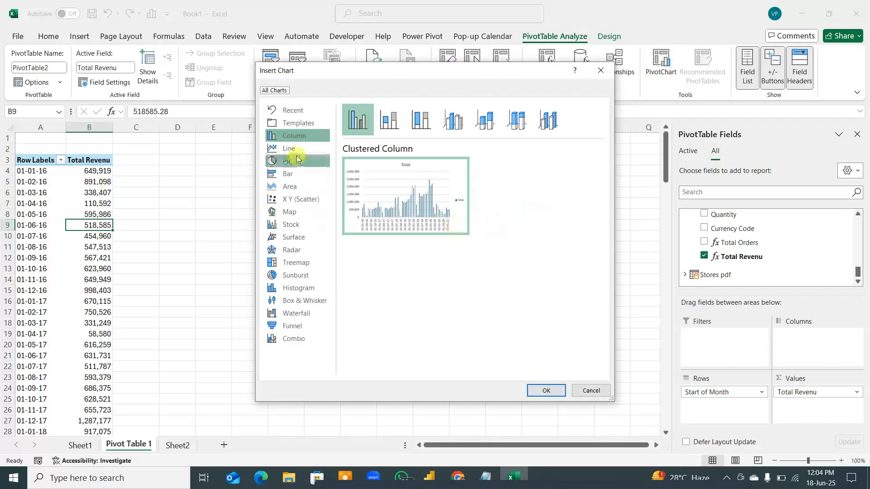
left_click(294, 151)
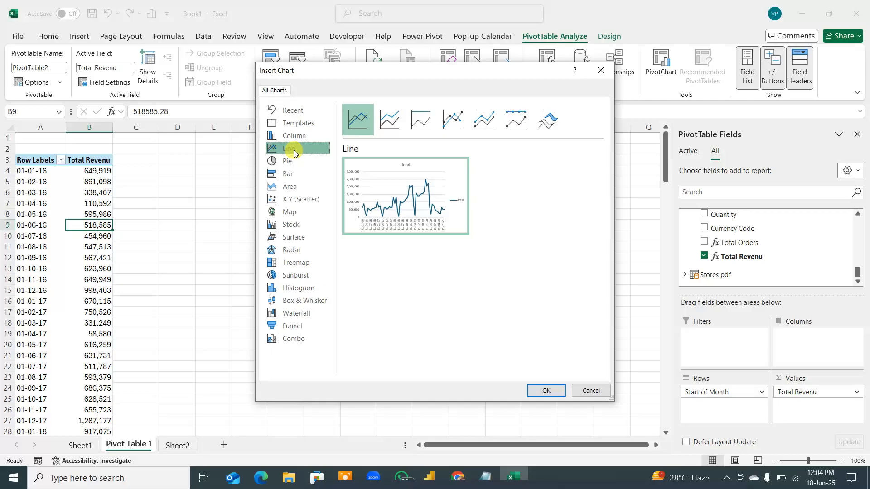
mouse_move(382, 195)
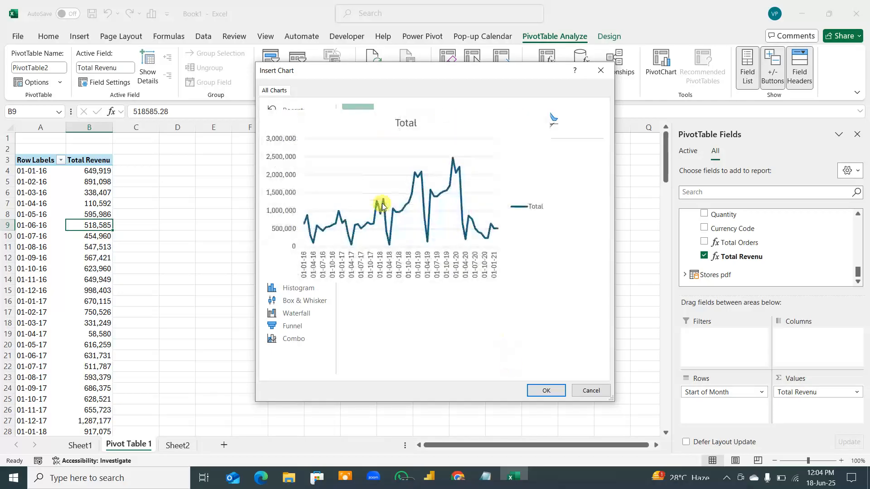
left_click(546, 390)
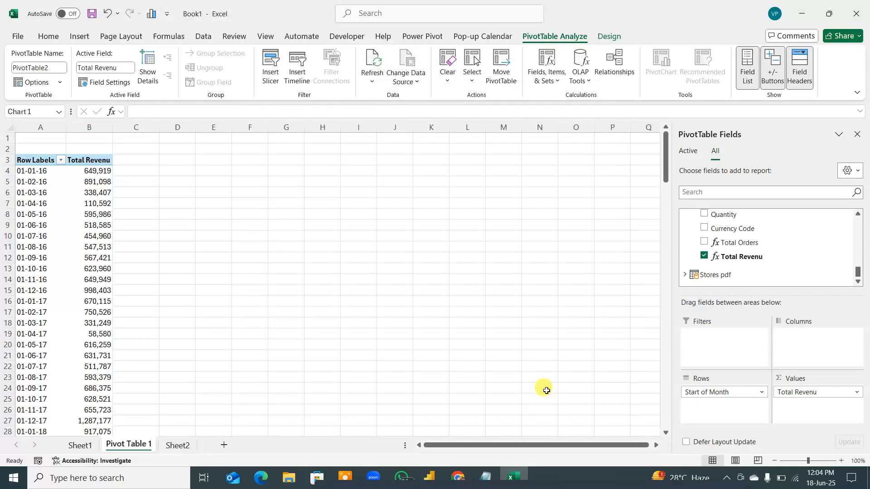
Move the chart beside the pivot table and widen it to about 7.4 inches
left_click_drag(349, 217, 328, 174)
left_click_drag(448, 240, 536, 245)
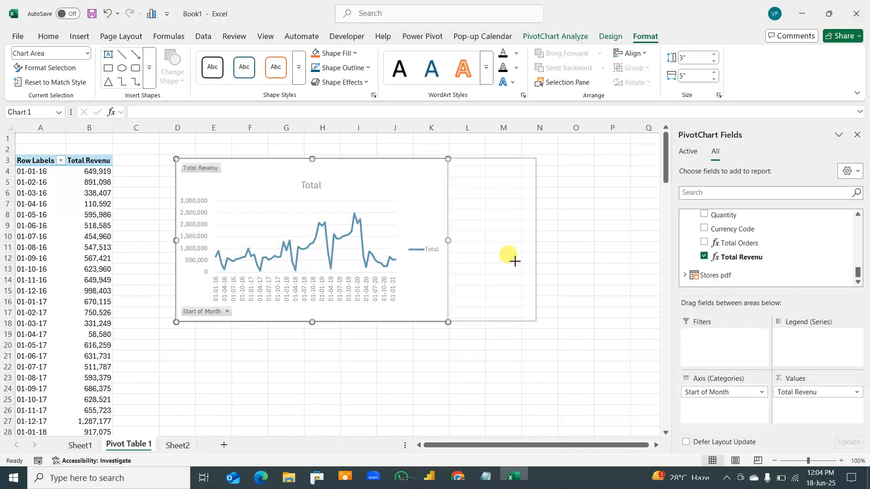
mouse_move(176, 322)
left_mouse_down()
mouse_move(156, 322)
mouse_move(162, 326)
left_mouse_up()
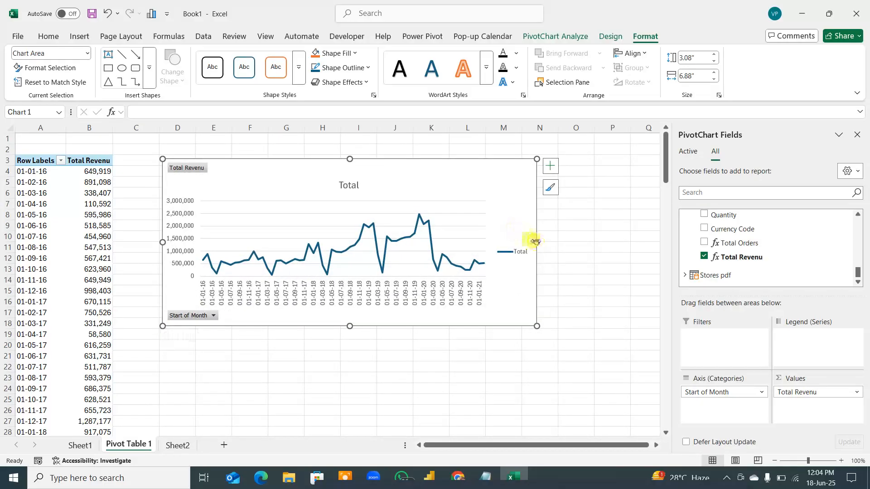
left_click_drag(536, 241, 565, 241)
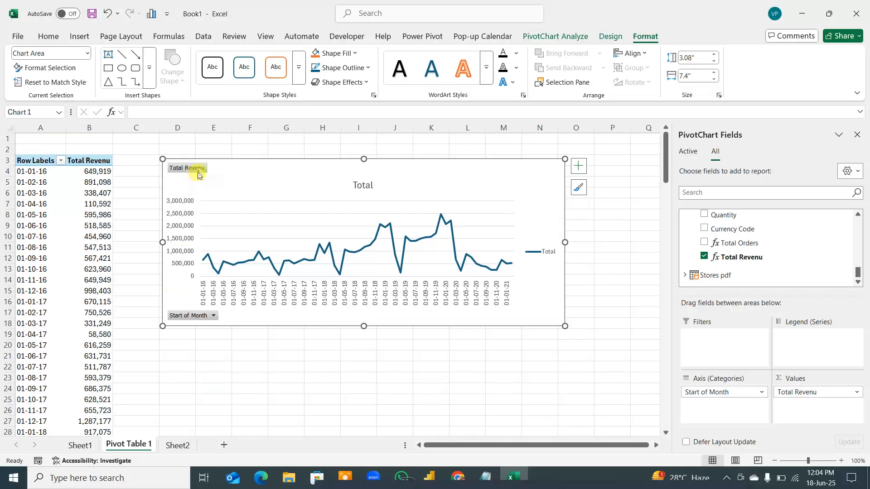
Retitle the chart 'Monthly Revenu'
left_click(358, 185)
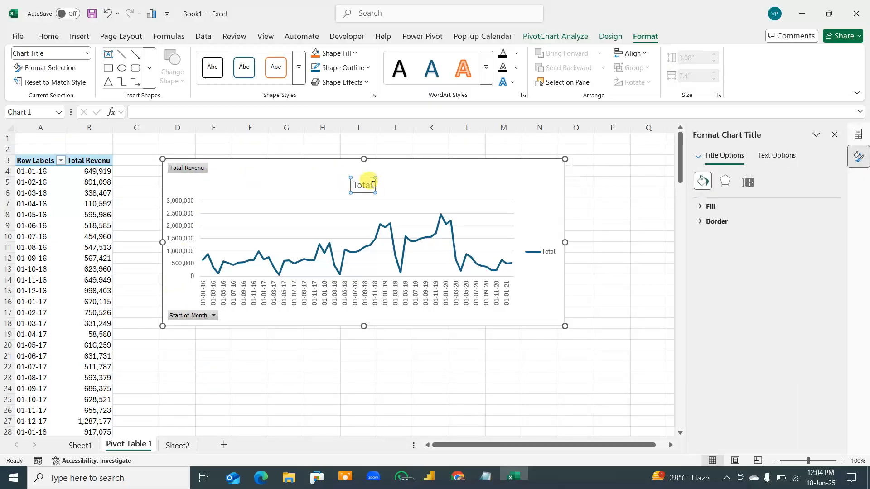
left_click_drag(373, 185, 355, 187)
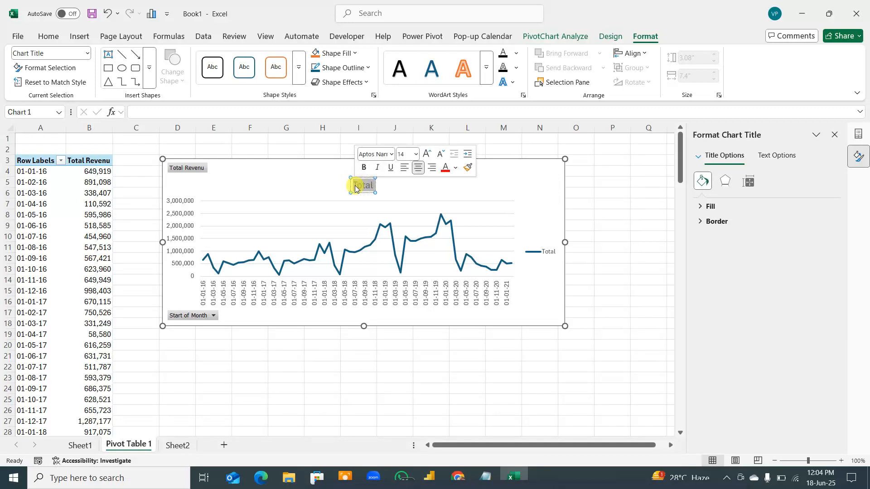
type("M")
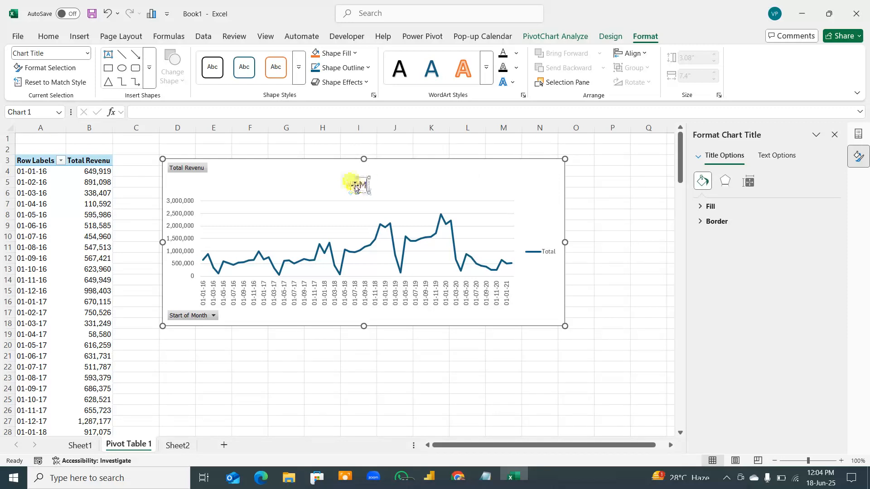
type("onthly")
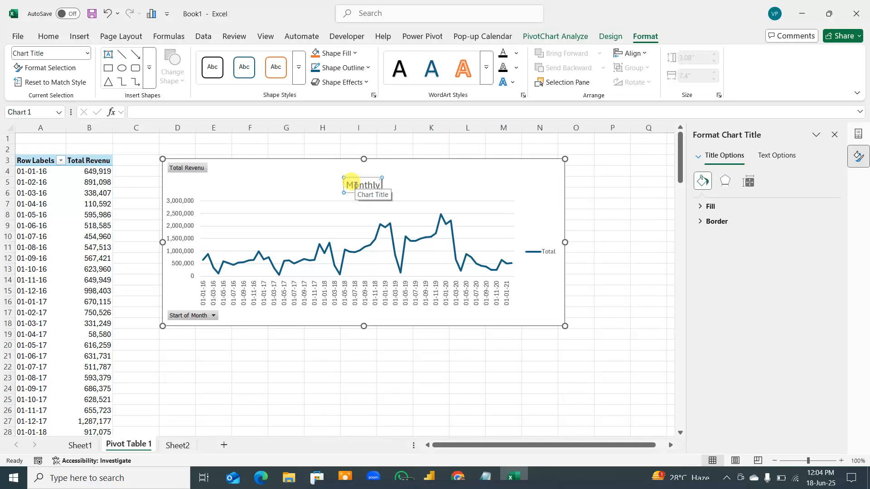
type(" Revenu")
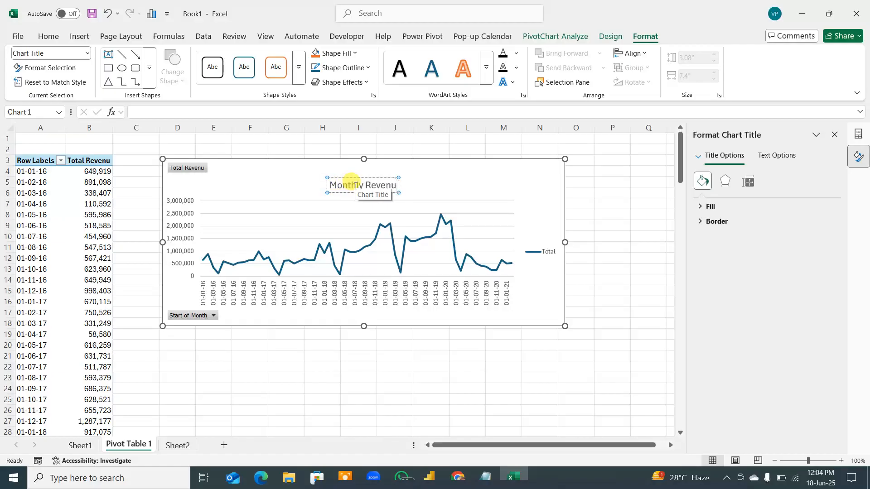
left_click(471, 176)
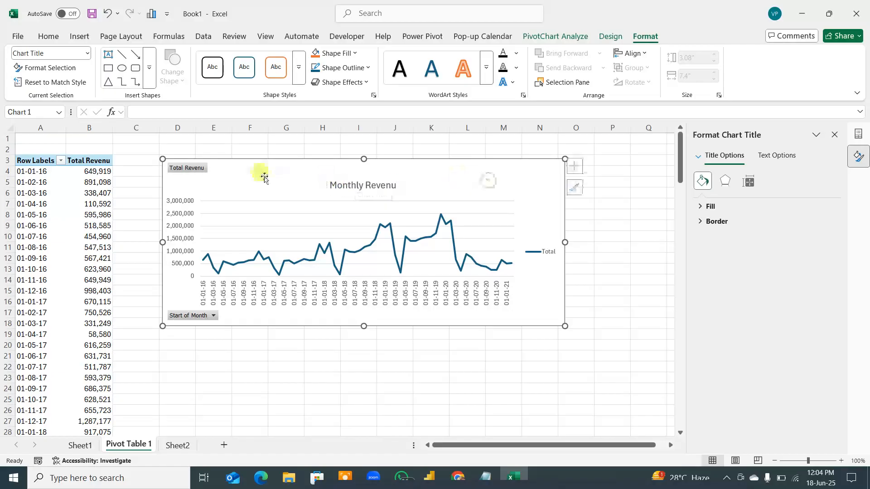
Hide all chart field buttons, delete the legend, and widen the chart to 8.3 inches
right_click(190, 169)
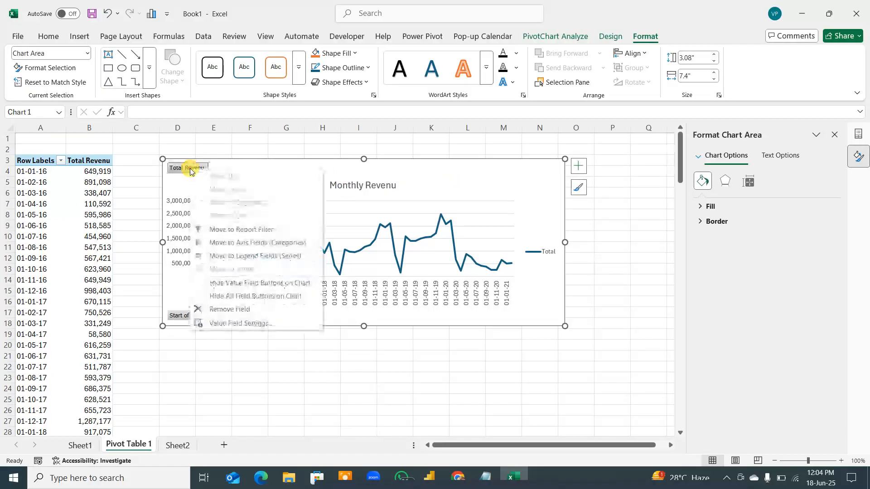
left_click(237, 296)
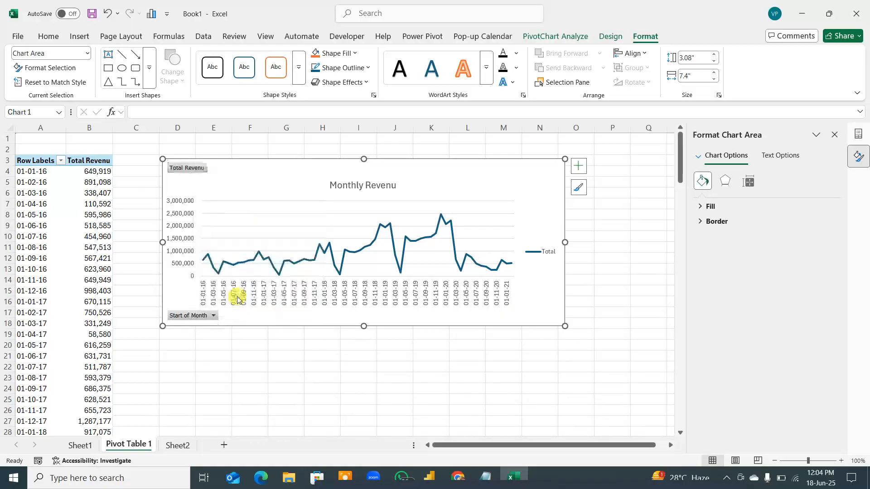
left_click(550, 252)
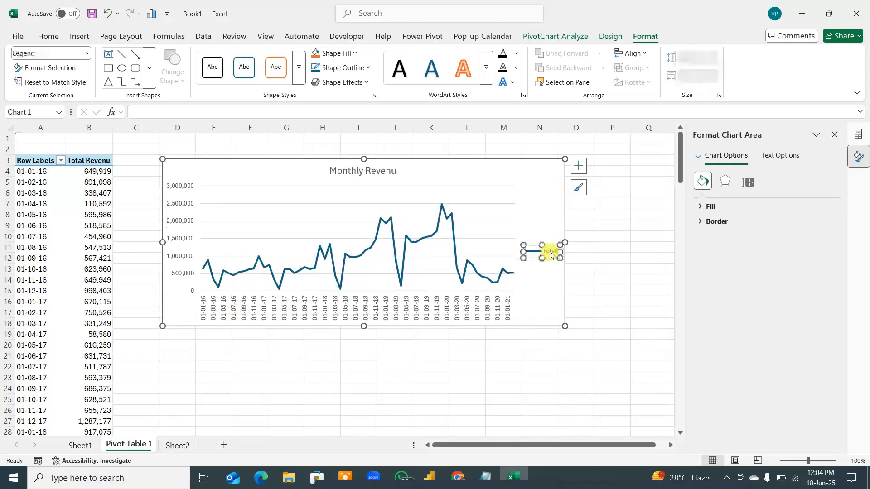
key("Delete")
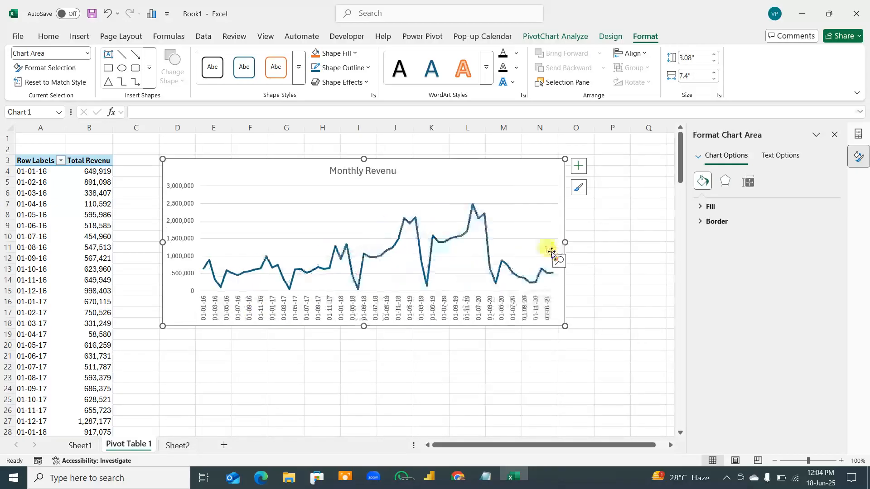
left_click_drag(565, 242, 614, 243)
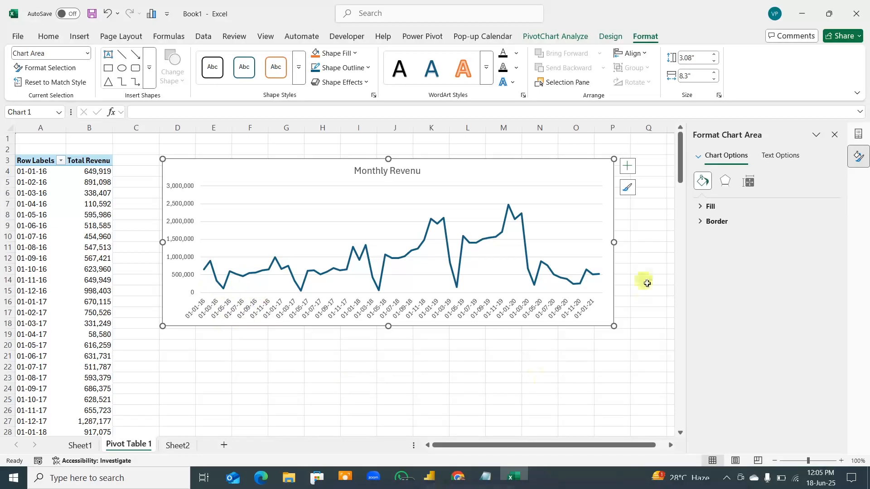
Widen the chart to 8.68 inches and briefly annotate its revenue peak and endpoints on screen
left_click_drag(612, 244, 634, 242)
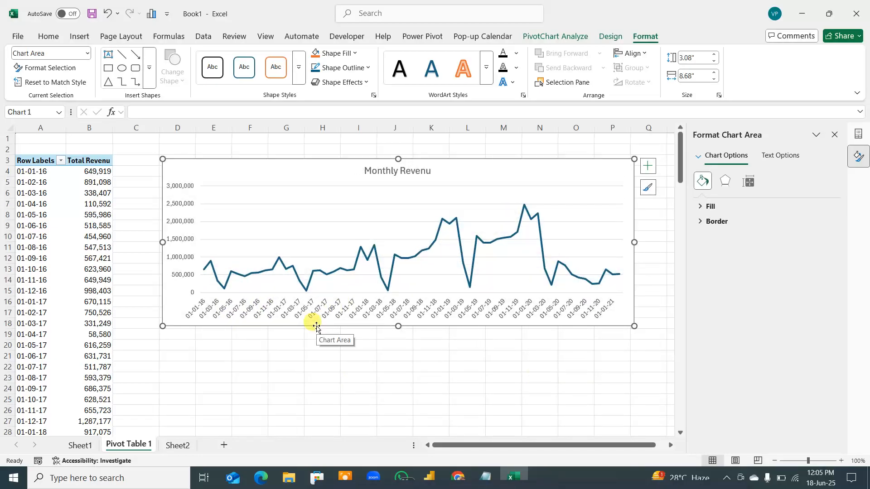
key("ctrl+alt+d")
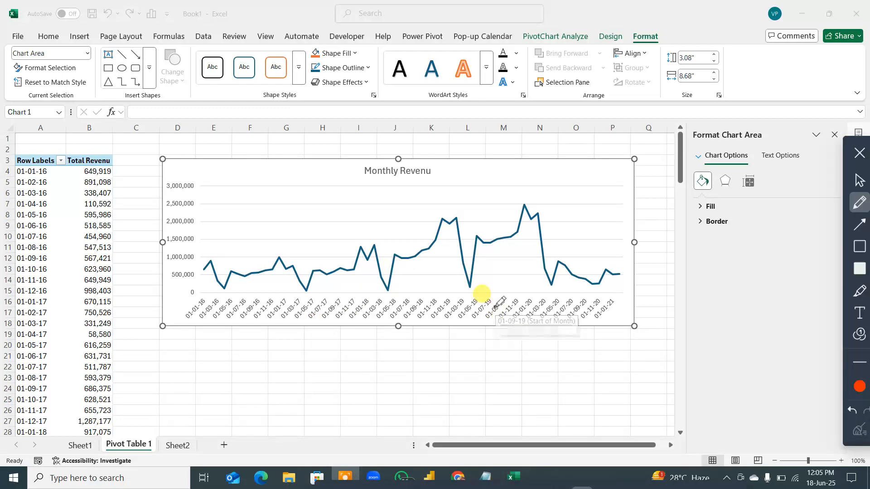
mouse_move(513, 195)
left_mouse_down()
mouse_move(535, 212)
mouse_move(515, 190)
left_mouse_up()
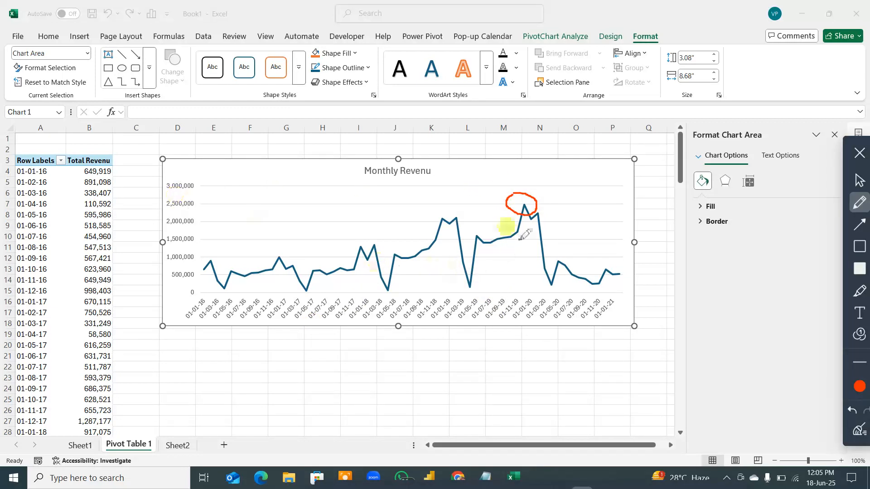
mouse_move(524, 208)
left_mouse_down()
mouse_move(526, 301)
mouse_move(530, 312)
mouse_move(538, 306)
left_mouse_up()
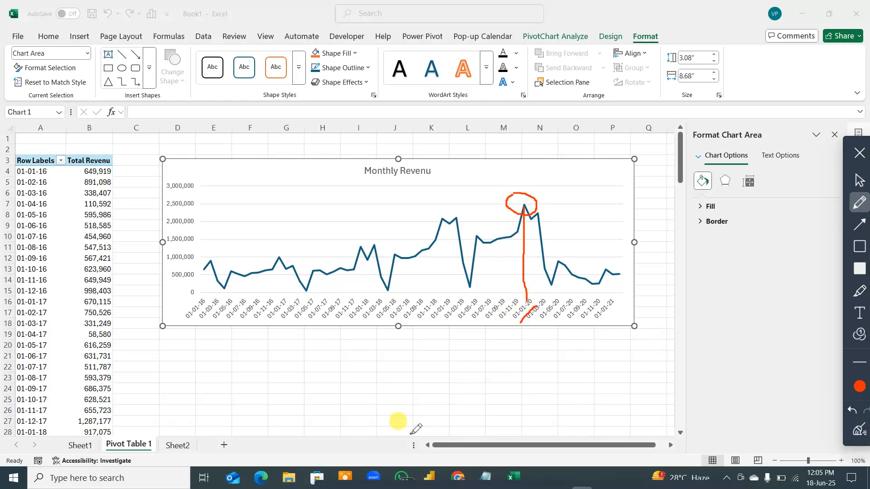
mouse_move(625, 265)
left_mouse_down()
mouse_move(612, 273)
mouse_move(622, 289)
left_mouse_up()
left_click_drag(605, 319, 619, 302)
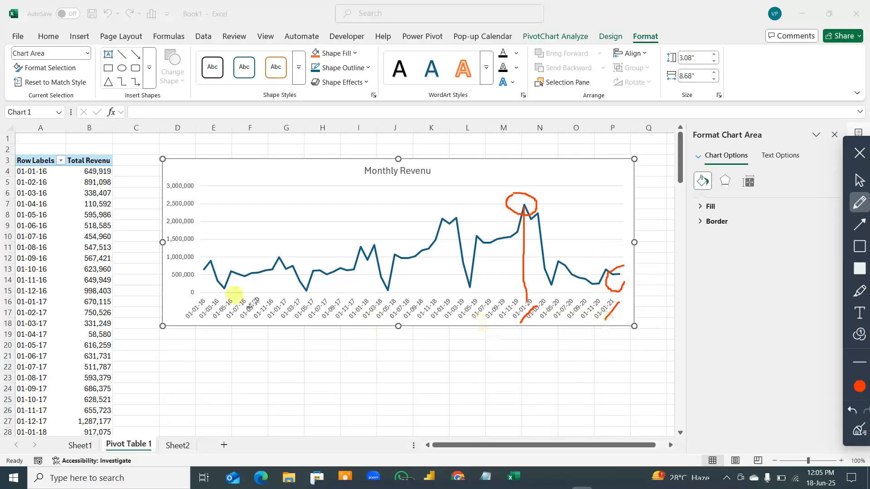
left_click_drag(200, 262, 214, 265)
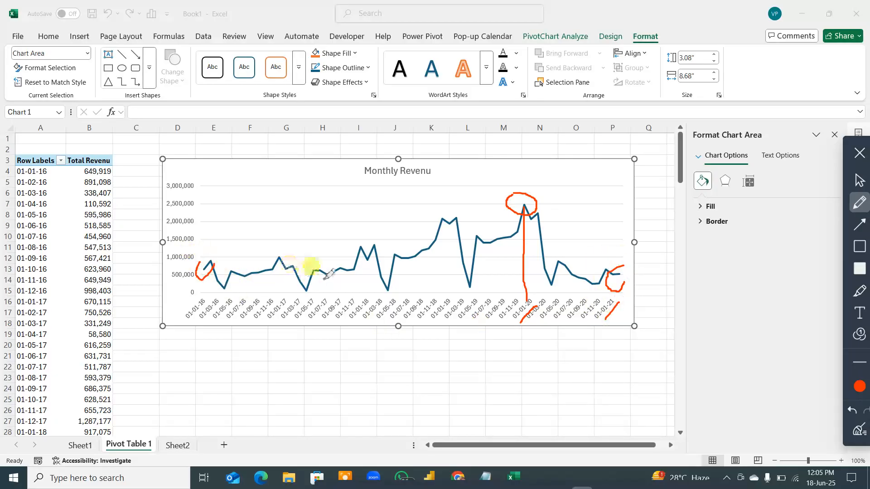
left_click(859, 430)
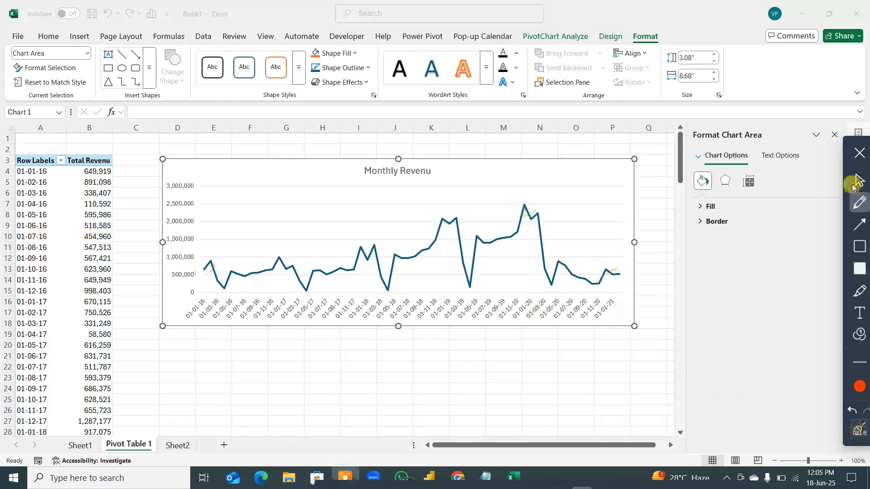
left_click(856, 156)
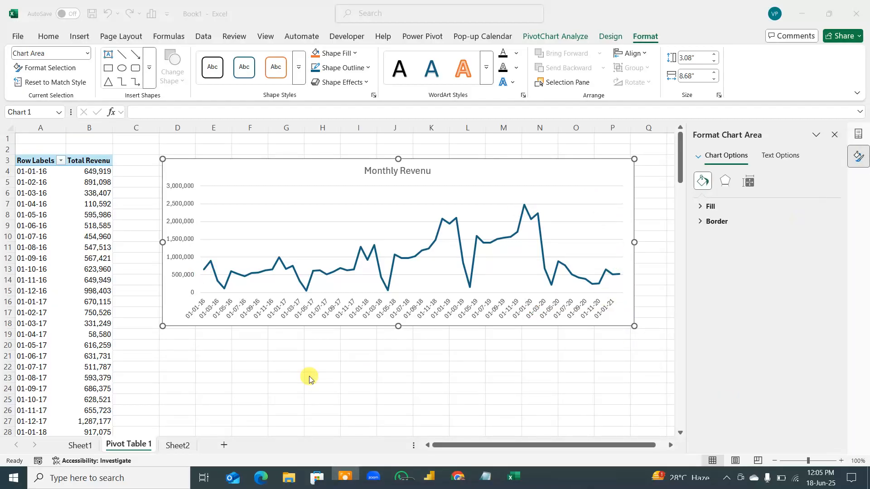
left_click(450, 178)
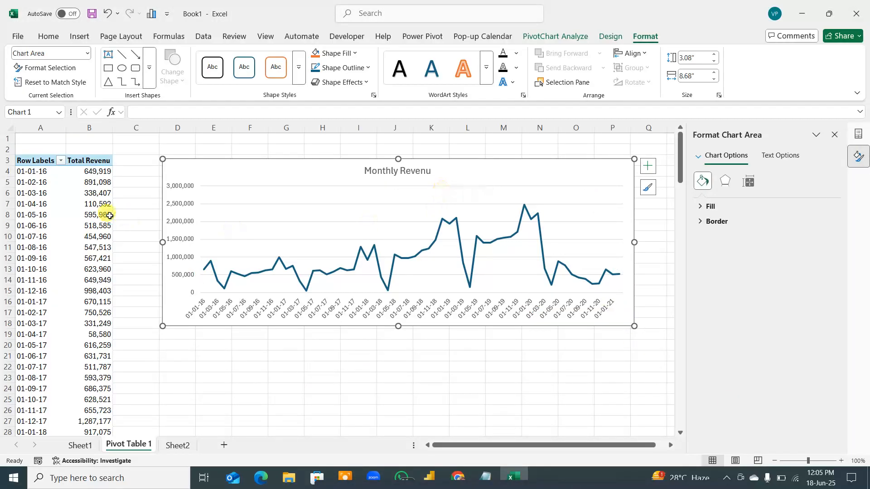
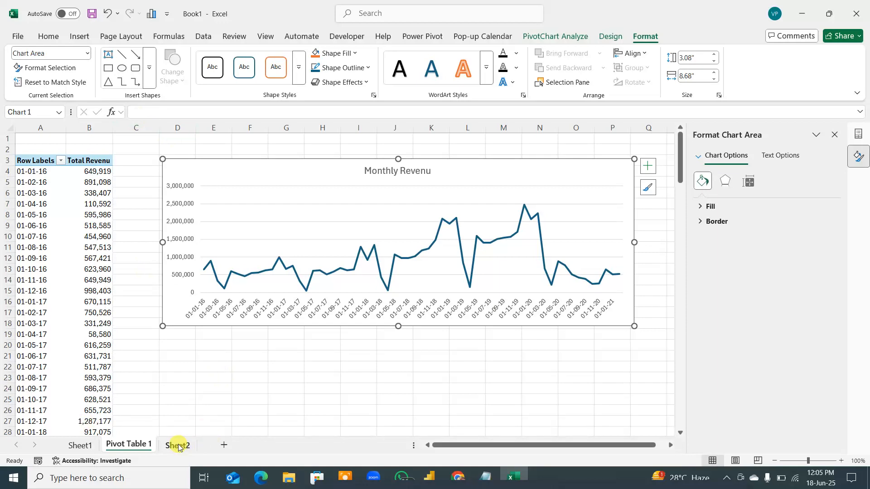
Move Sheet2 ahead of Pivot Table 1 and add a new blank Sheet4
left_click_drag(177, 446, 113, 441)
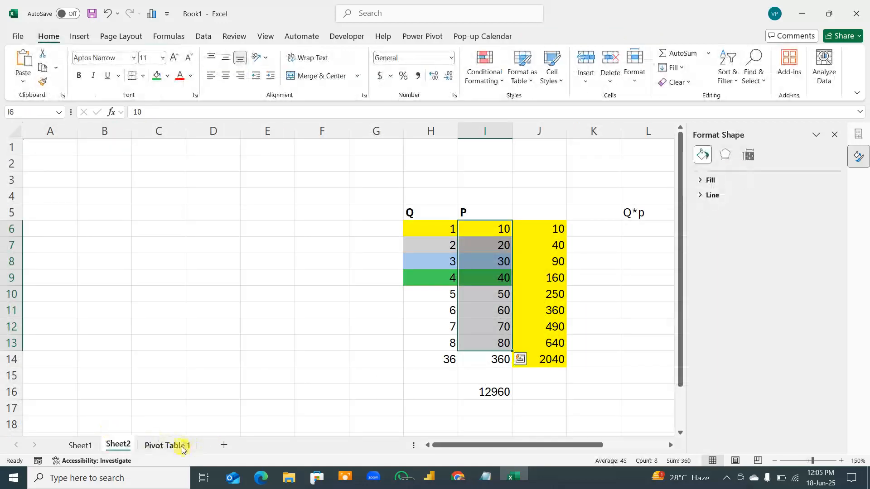
left_click(182, 446)
left_click(223, 444)
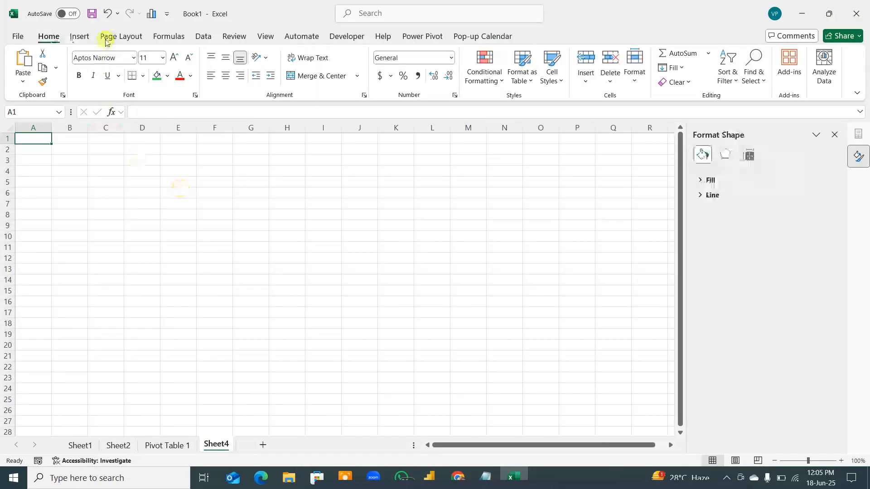
Insert an empty PivotTable from the data model at Sheet4!$A$1
left_click(72, 37)
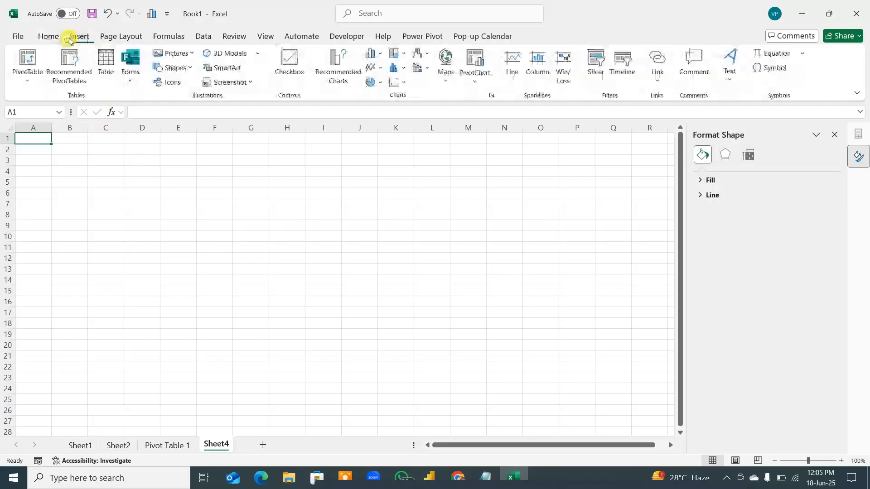
left_click(33, 71)
left_click(45, 130)
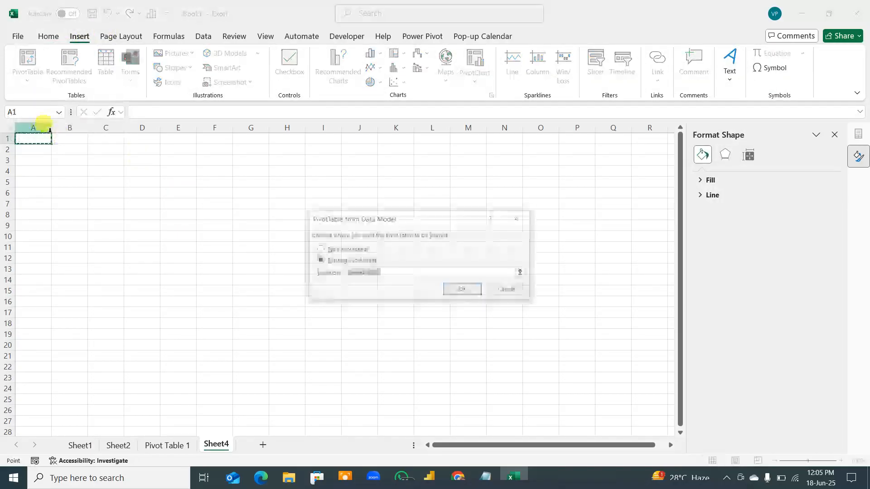
left_click(468, 291)
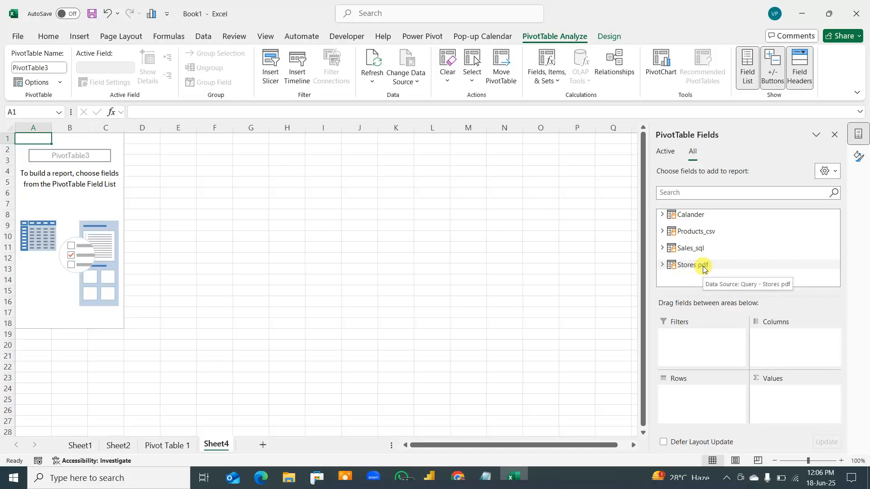
Put the Products_csv Category field in the pivot's Rows
left_click(662, 232)
scroll(694, 250, "down", 3)
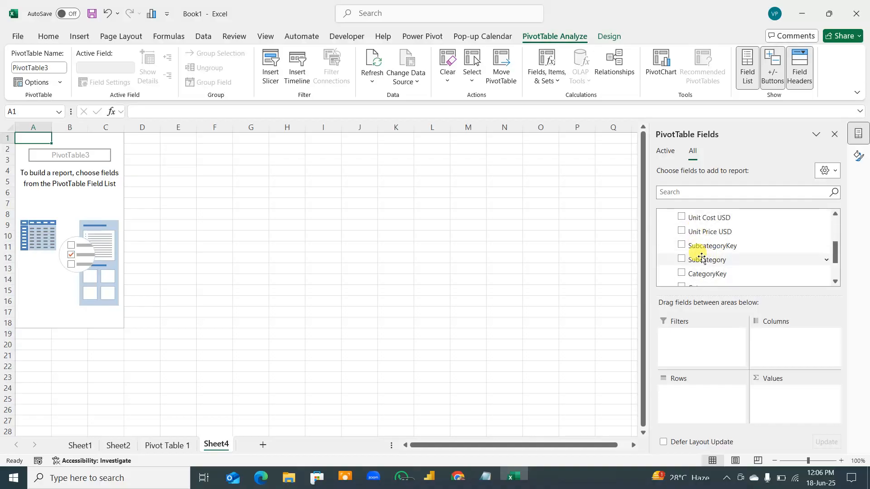
left_click_drag(697, 240, 698, 399)
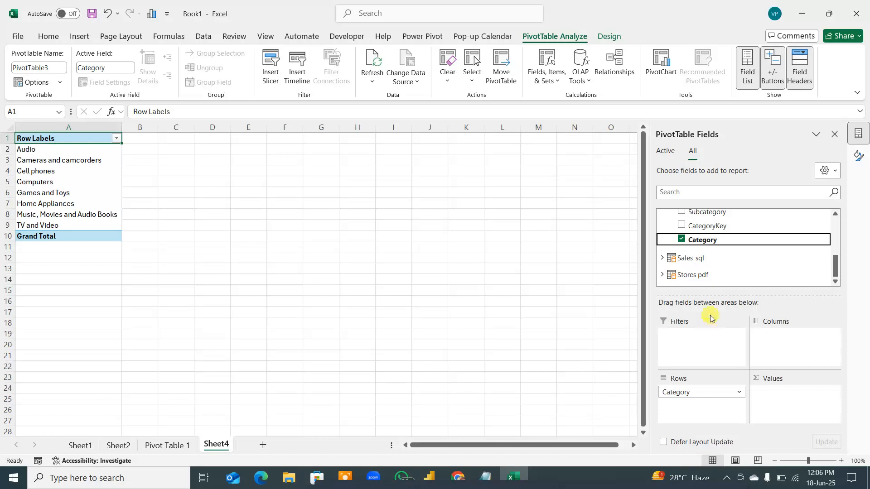
Add Sales_sql Total Orders as the pivot's values and start a PivotChart from it
left_click(662, 258)
scroll(712, 265, "down", 2)
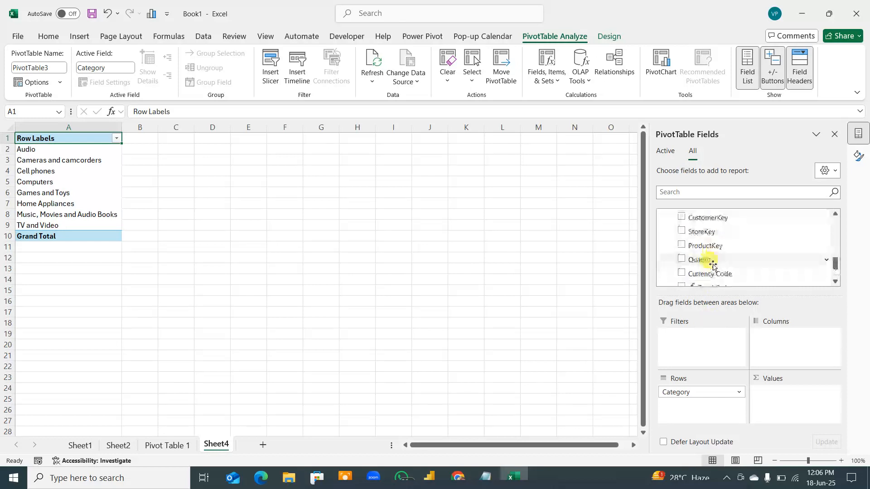
scroll(713, 268, "down", 2)
left_click_drag(722, 243, 765, 404)
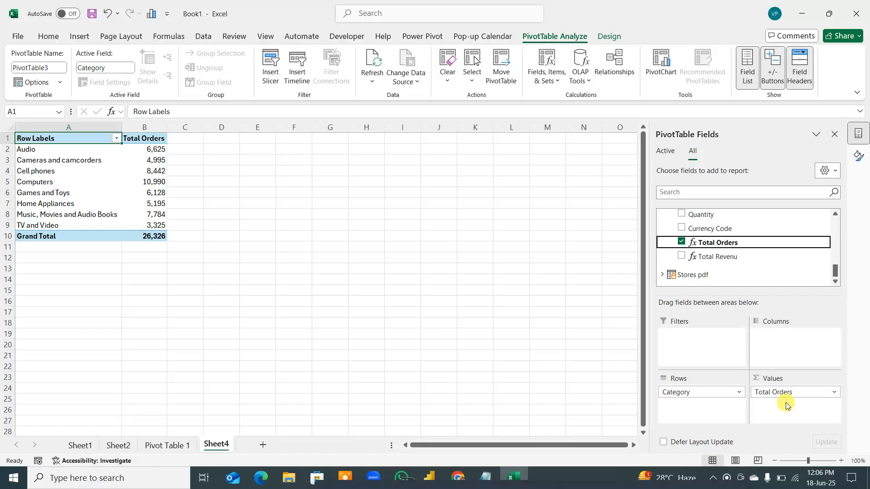
left_click(17, 181)
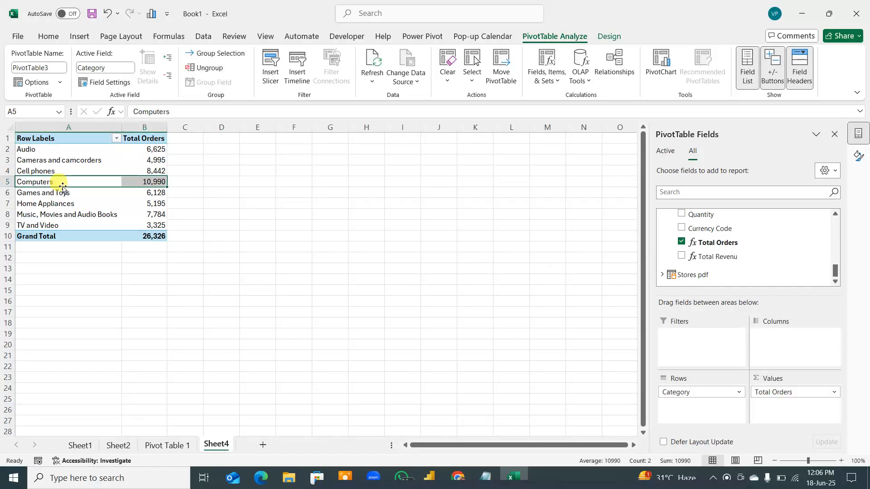
left_click(661, 65)
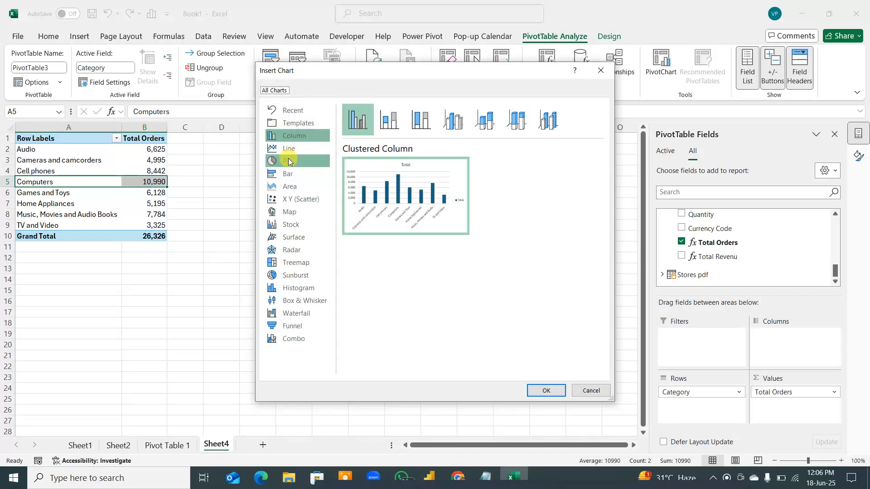
Insert a clustered bar PivotChart and place it beside the pivot table
left_click(288, 174)
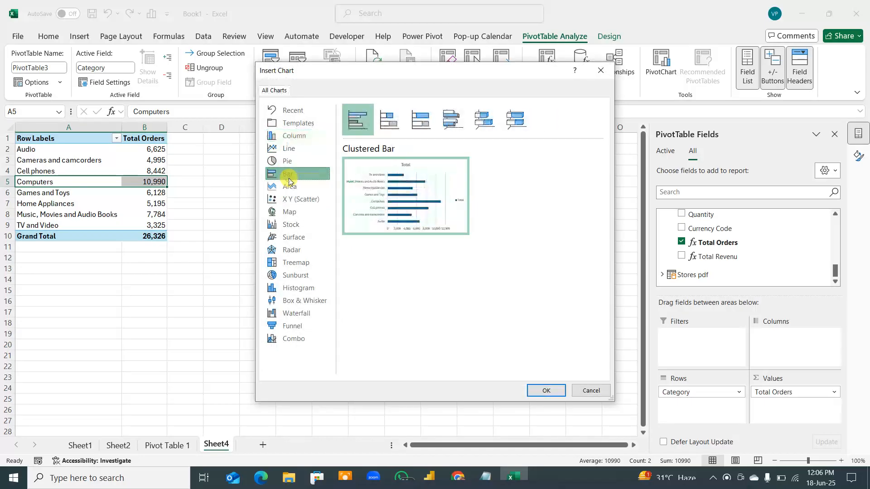
left_click(546, 389)
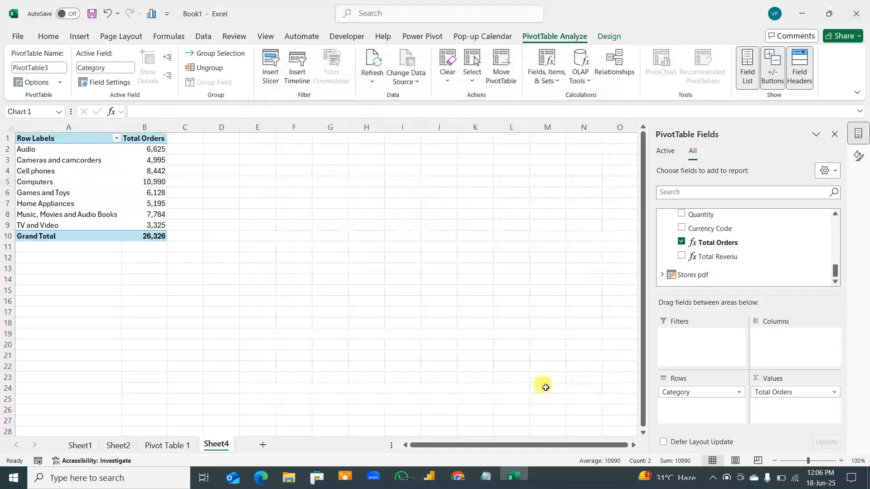
mouse_move(380, 219)
left_mouse_down()
mouse_move(430, 147)
mouse_move(405, 165)
left_mouse_up()
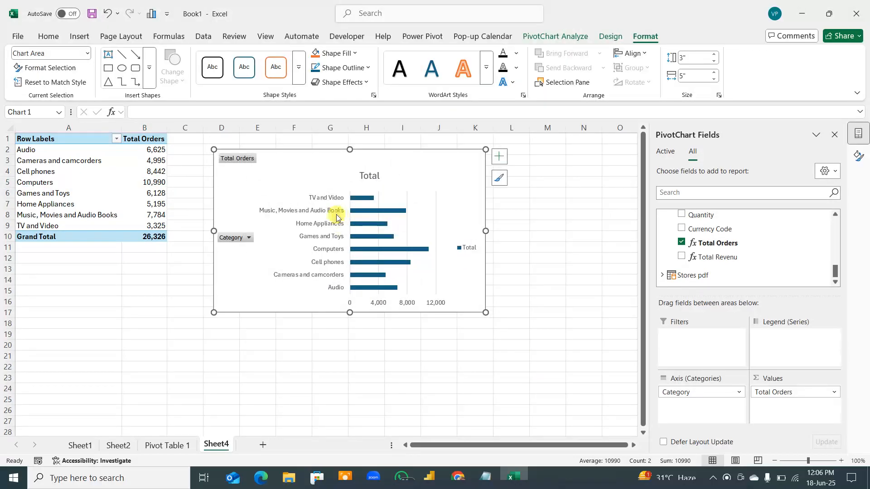
Sort the Total Orders values B2:B9 smallest to largest and widen the chart
left_click_drag(154, 149, 155, 226)
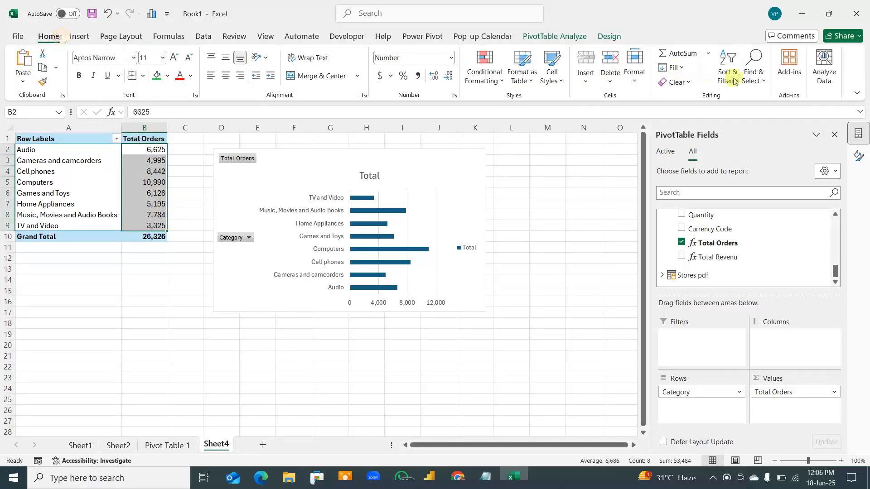
left_click(737, 79)
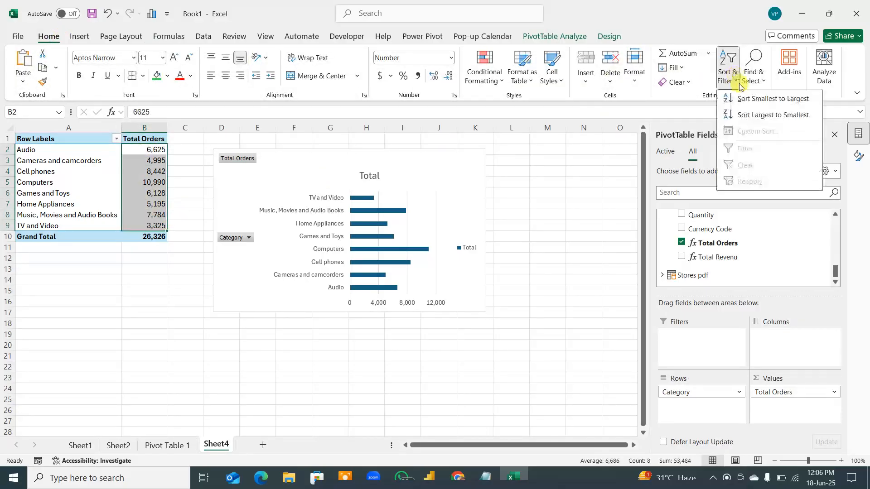
left_click(756, 99)
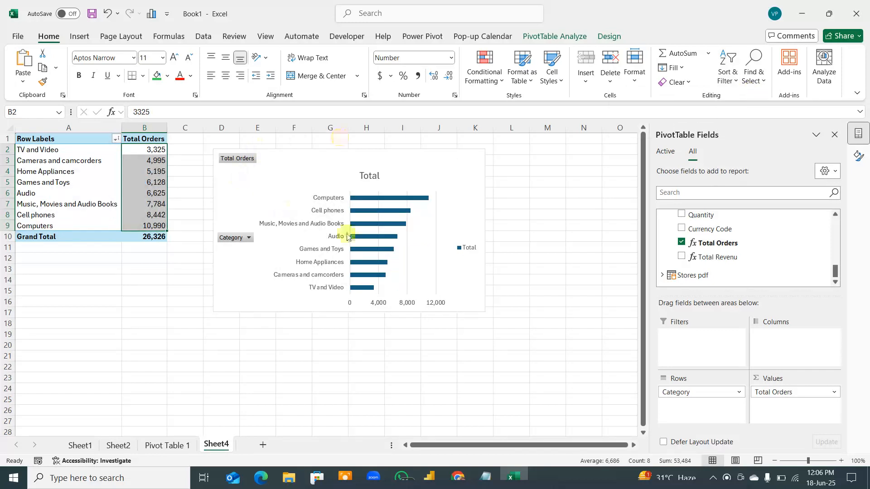
left_click(485, 231)
left_click_drag(486, 230, 524, 232)
Hide all chart field buttons, delete the legend, and clear the 'Total' title text
right_click(239, 159)
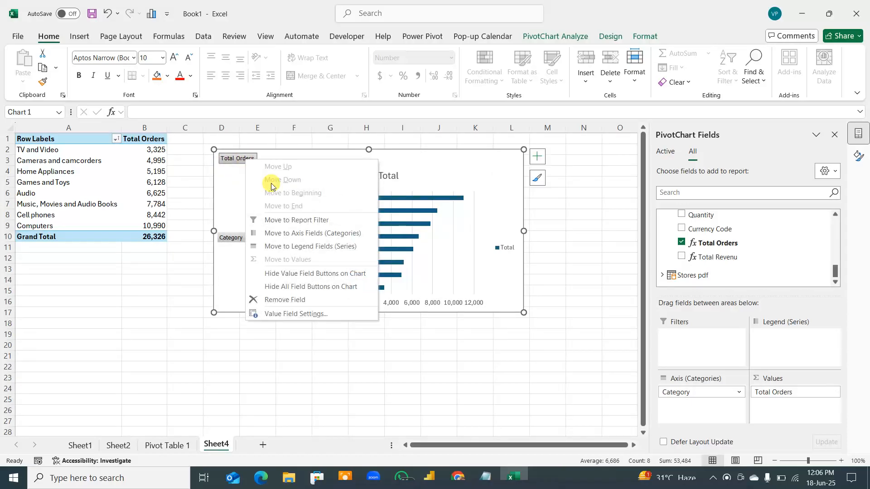
left_click(279, 287)
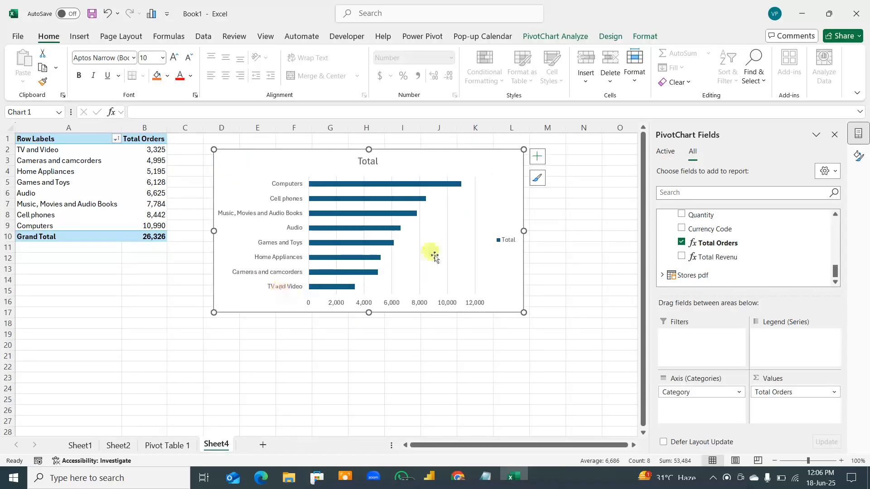
left_click(503, 239)
key("Delete")
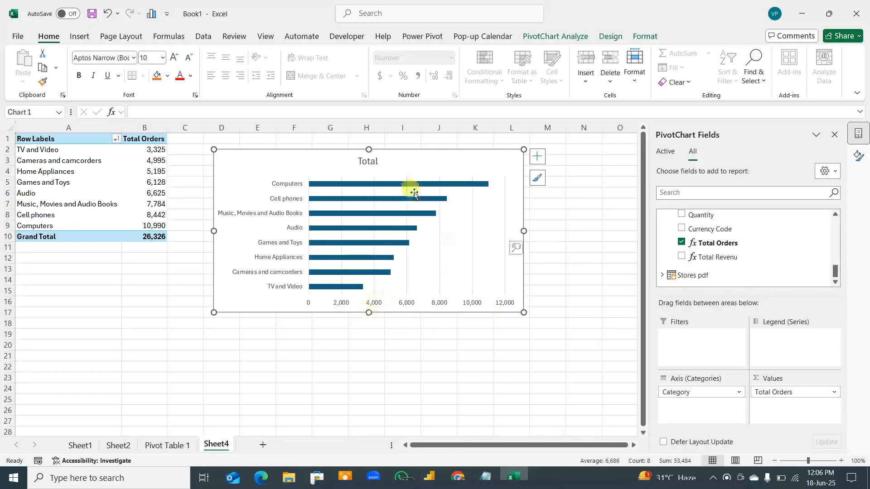
double_click(373, 161)
left_click_drag(376, 160, 359, 162)
key("Delete")
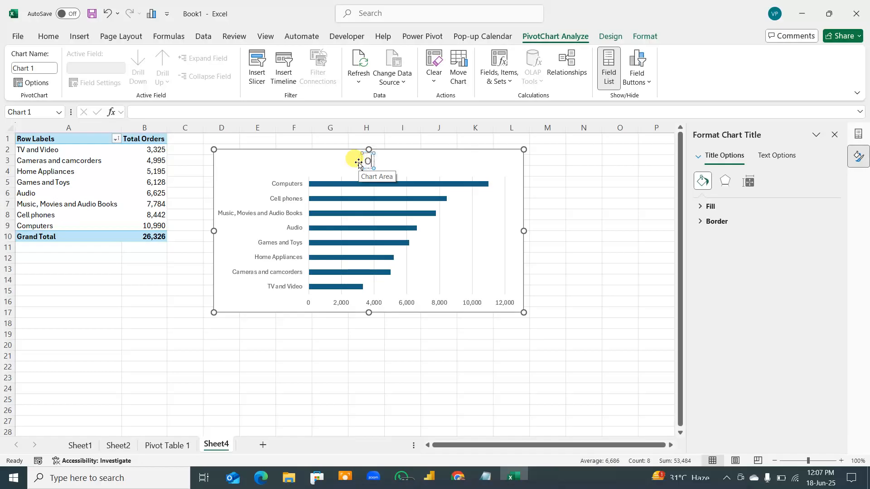
Title the chart 'Orders by Categoery', make it taller and wider, and add data labels
type("de")
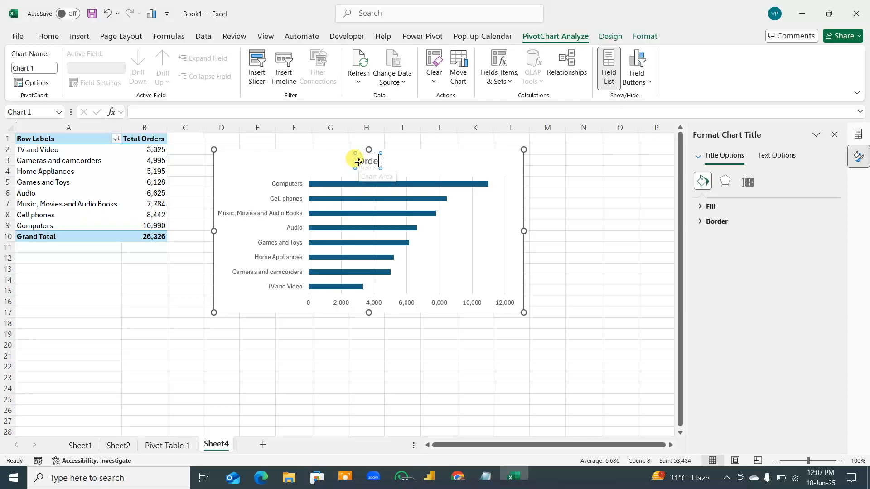
type("rs by")
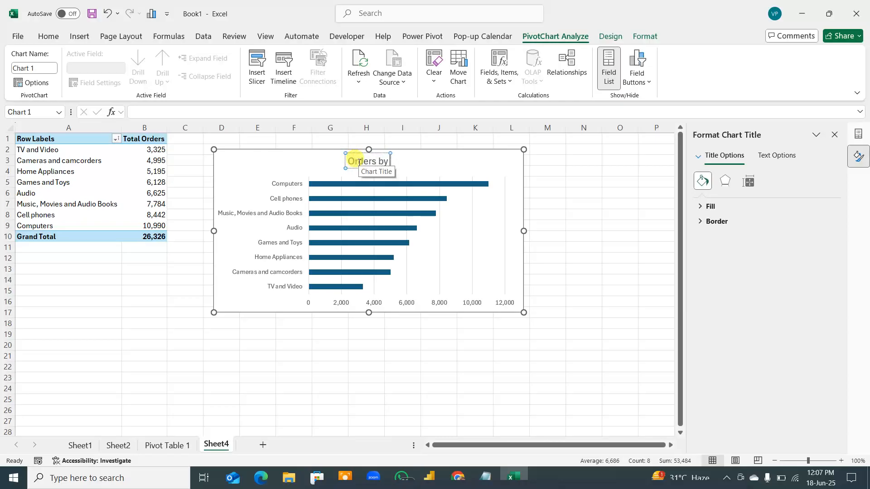
type(" Categoery")
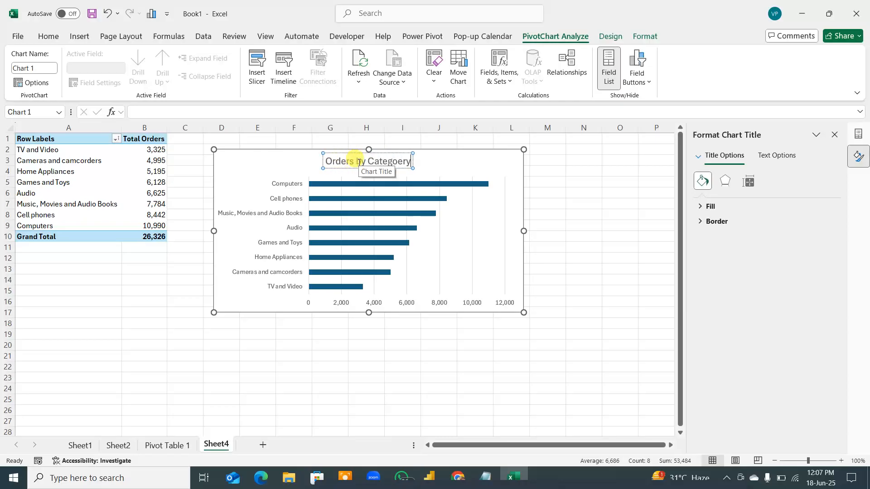
left_click(278, 304)
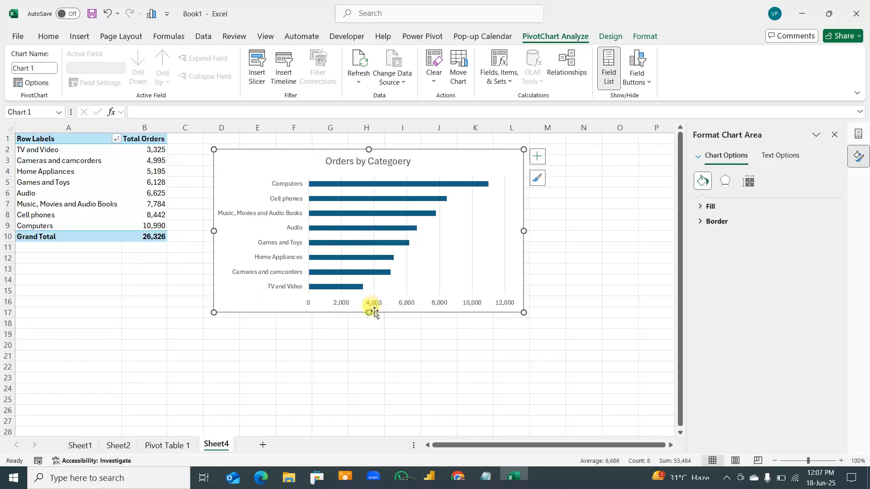
left_click_drag(369, 313, 368, 333)
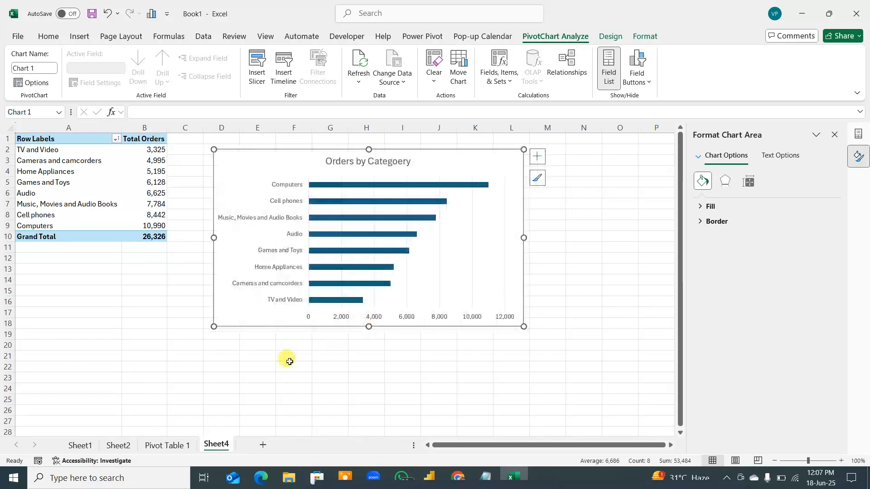
left_click_drag(524, 237, 562, 238)
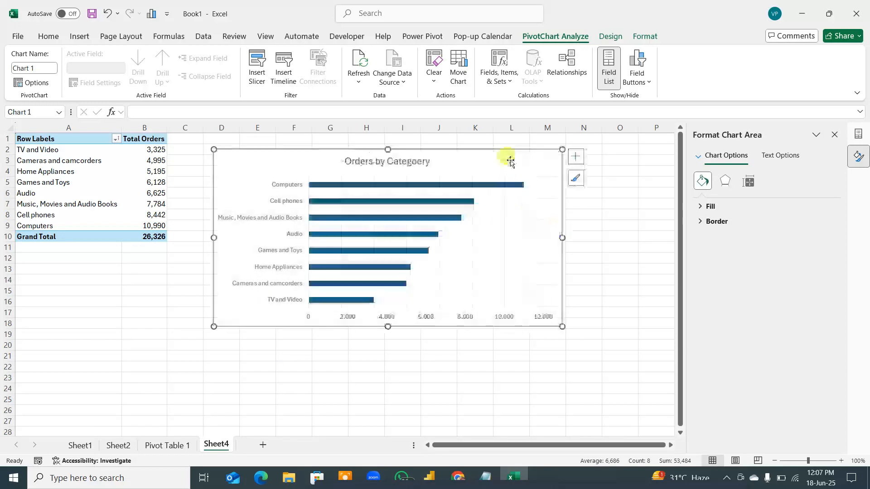
left_click(576, 156)
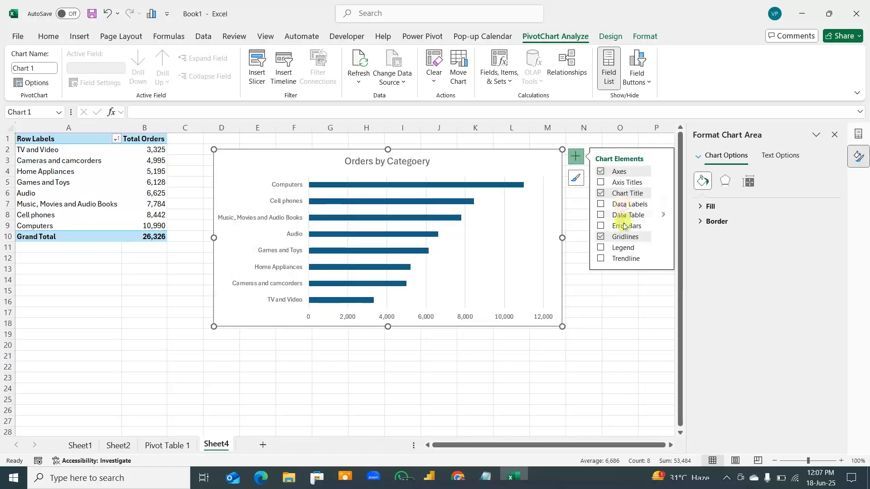
left_click(601, 206)
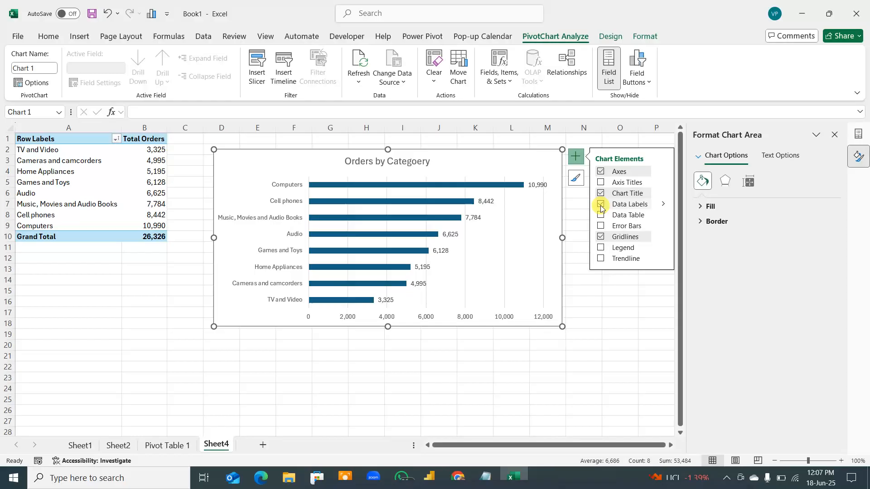
left_click(438, 397)
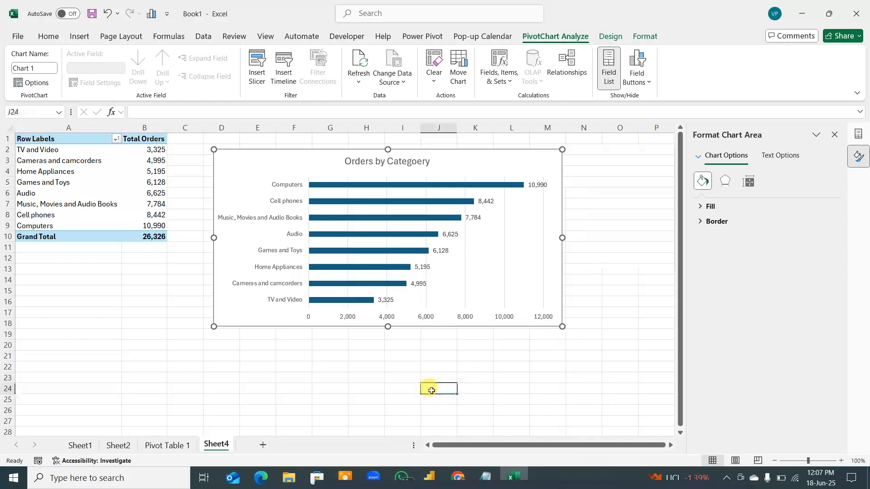
Rename Sheet4 to 'Pivot Table'
right_click(217, 448)
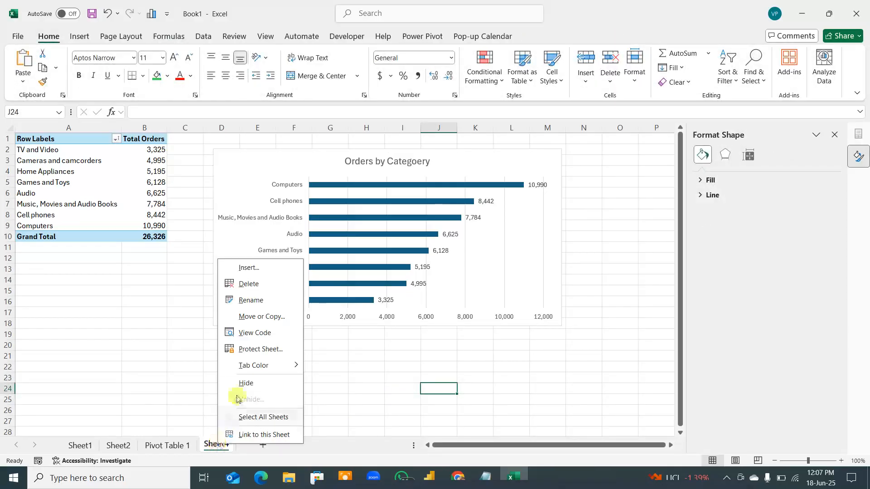
left_click(250, 300)
type("Pivot Table")
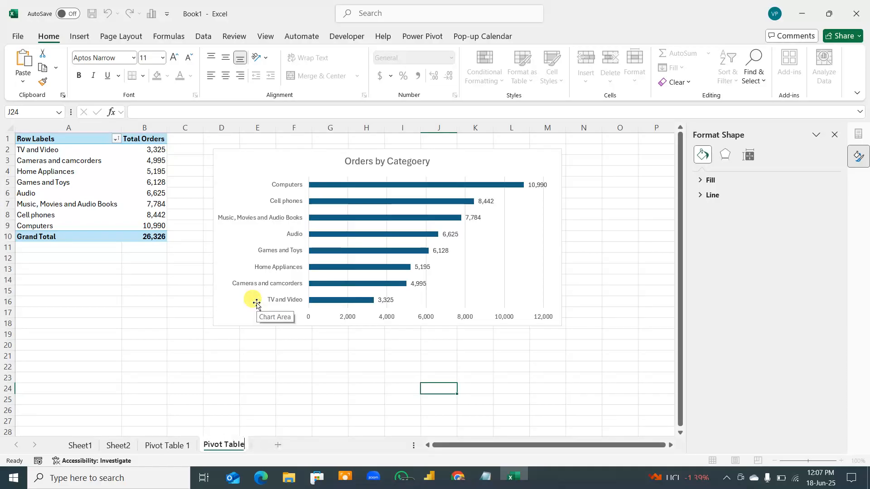
key("Return")
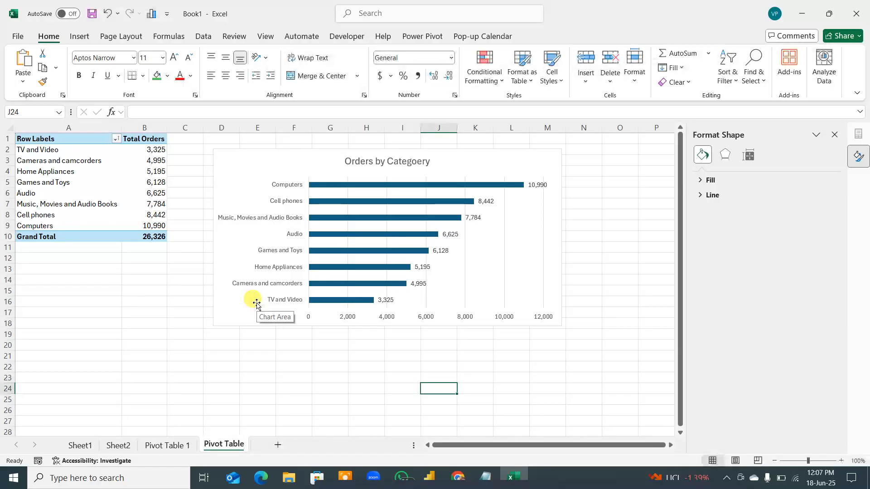
double_click(225, 444)
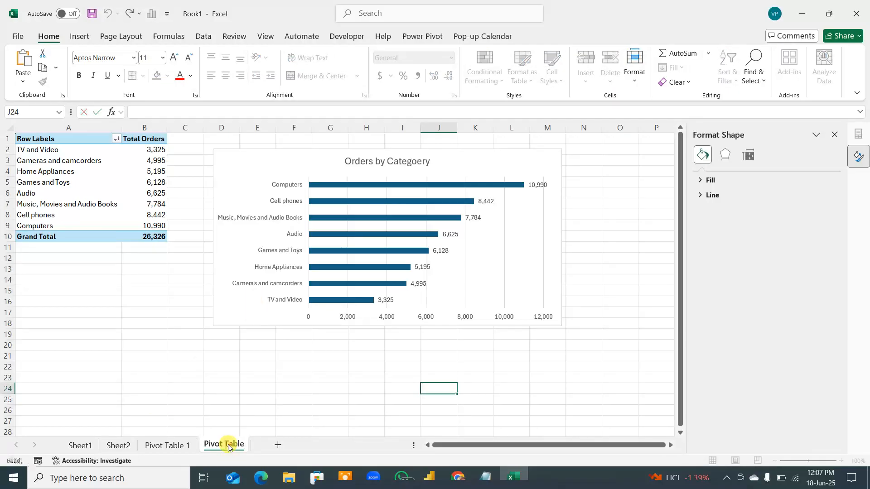
Rename the Pivot Table 1 sheet to 'Total Revenue'
right_click(228, 447)
right_click(172, 444)
right_click(173, 444)
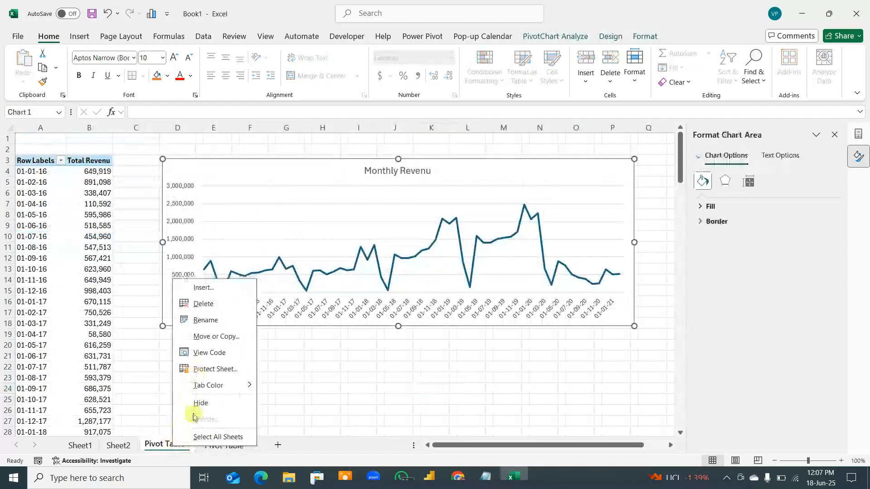
left_click(205, 320)
type("Total Revenue")
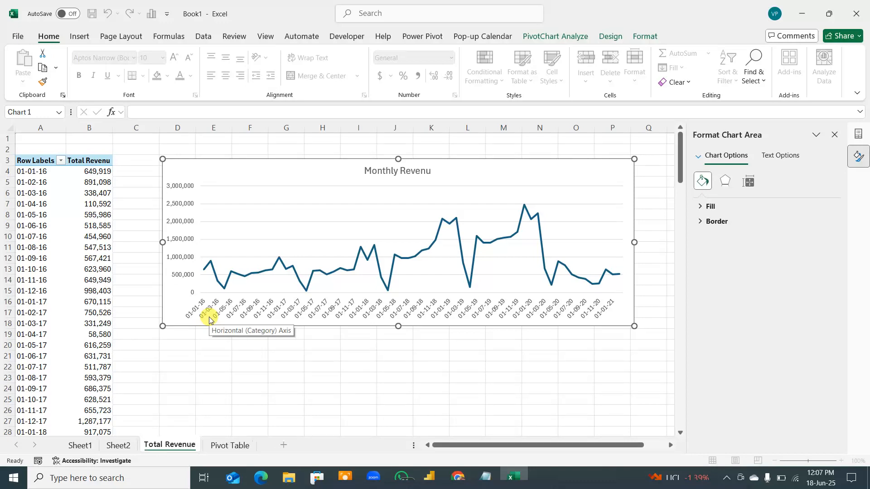
left_click(237, 445)
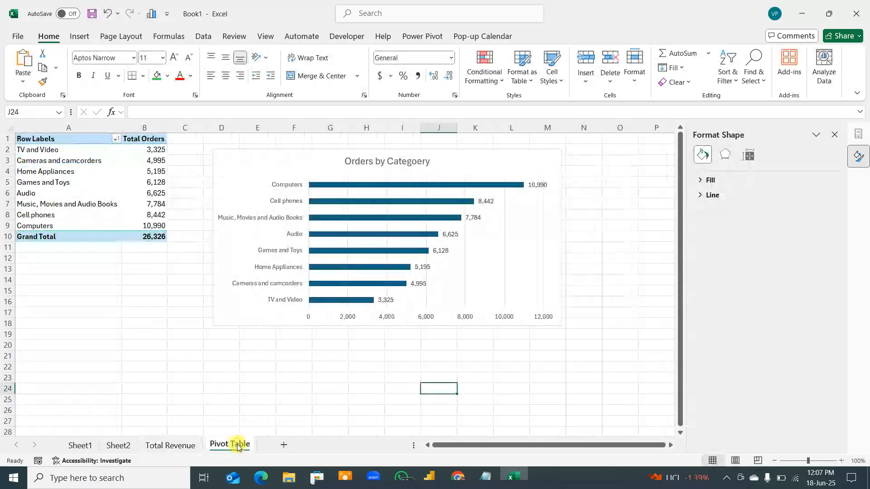
Rename the Pivot Table sheet to 'Orders'
right_click(238, 447)
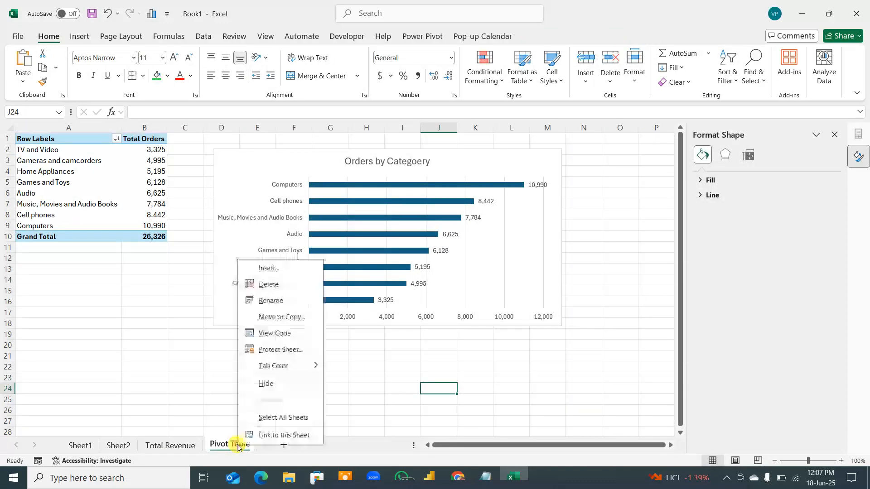
left_click(254, 301)
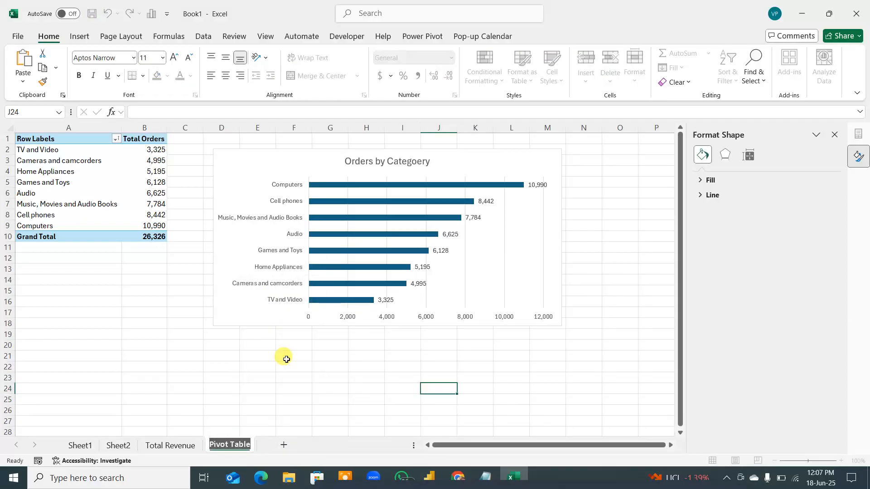
type("Orders")
key("Return")
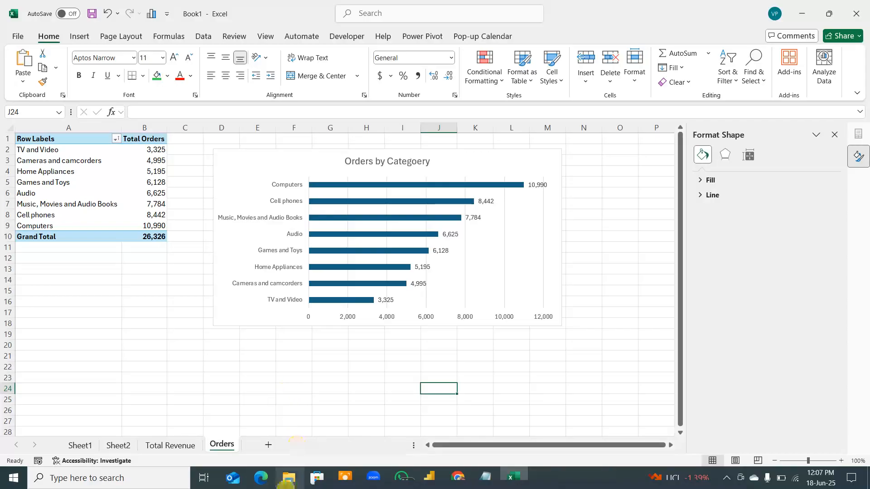
Return to the Total Revenue sheet and select cell B10 in its revenue pivot
left_click(181, 450)
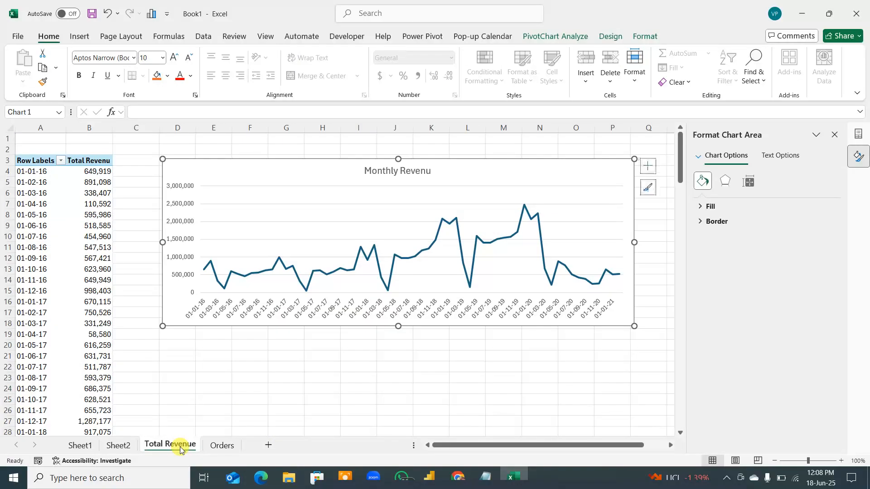
left_click(109, 236)
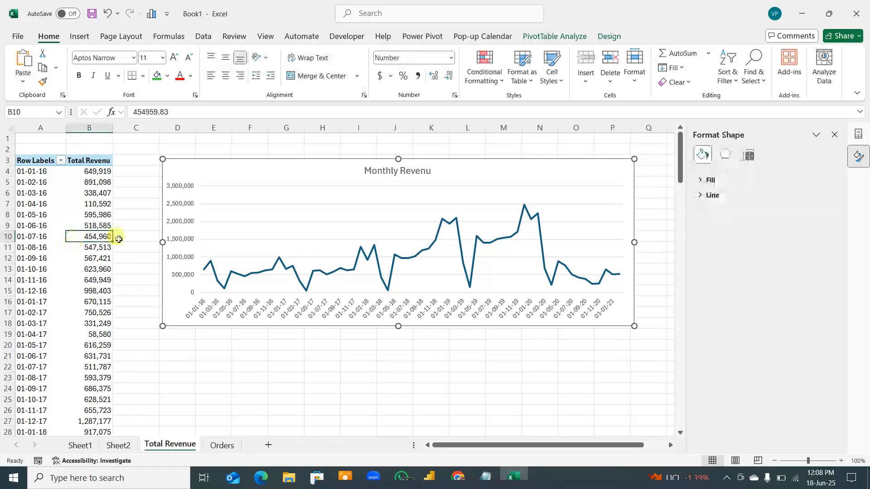
left_click(560, 33)
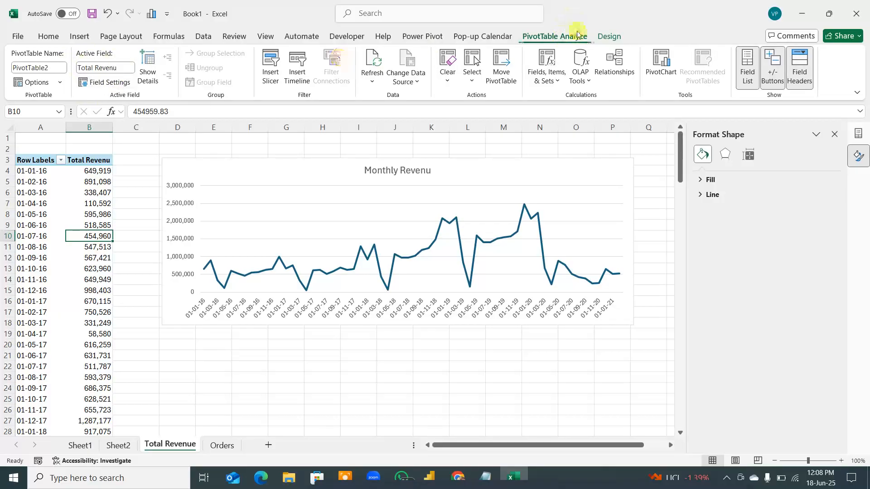
Add a Country slicer from the Stores table to the revenue pivot, then add a new sheet
left_click(607, 38)
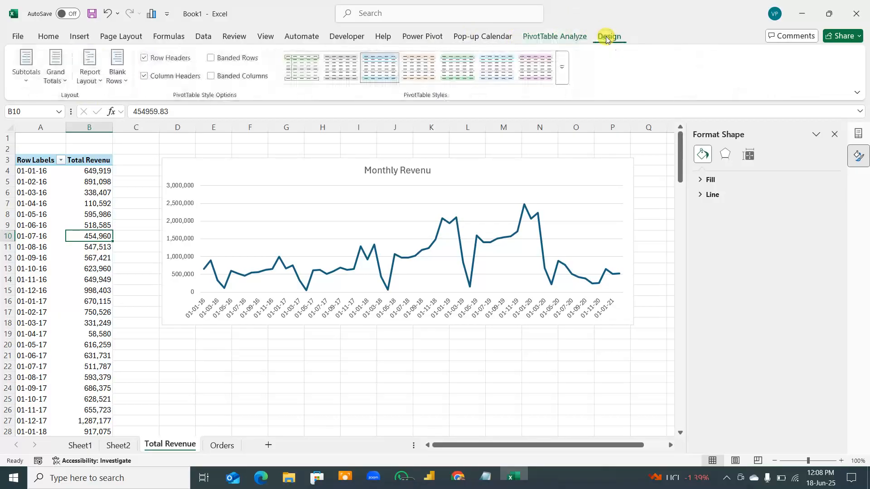
left_click(559, 37)
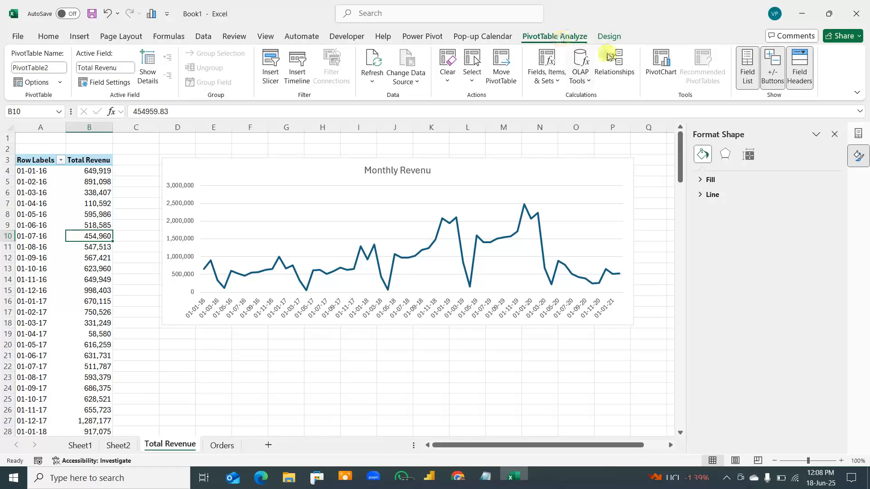
left_click(276, 79)
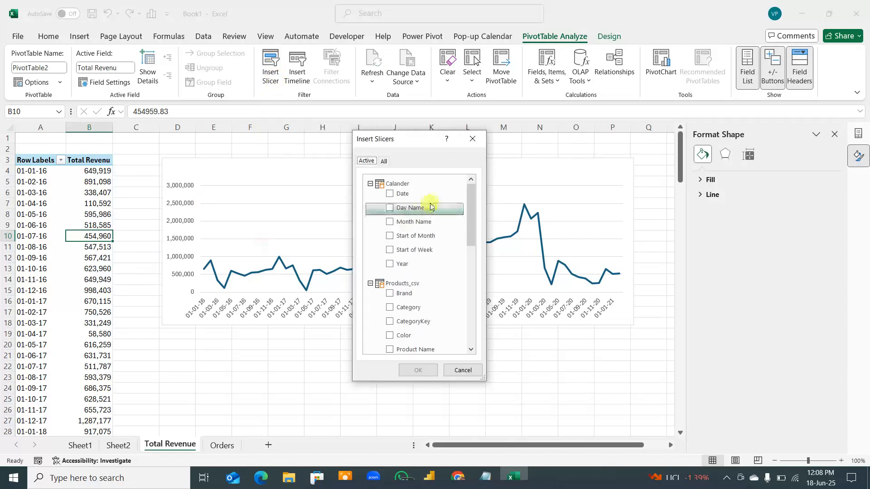
scroll(398, 287, "down", 5)
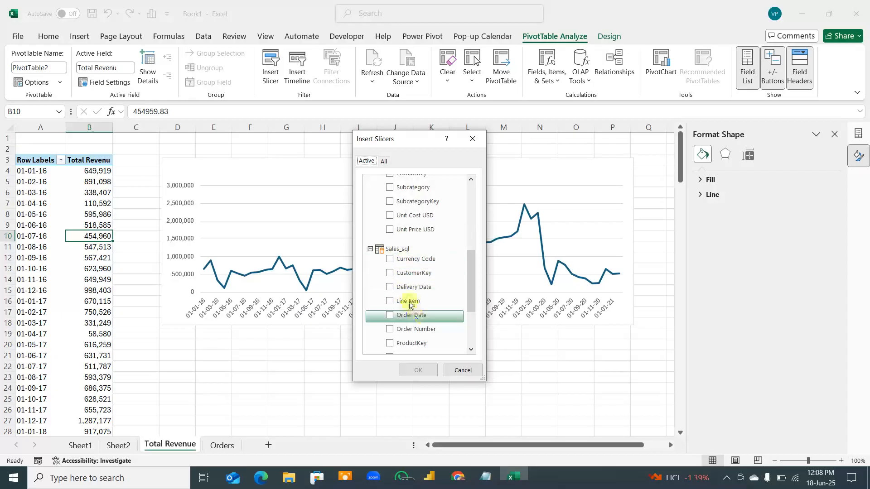
scroll(405, 272, "down", 3)
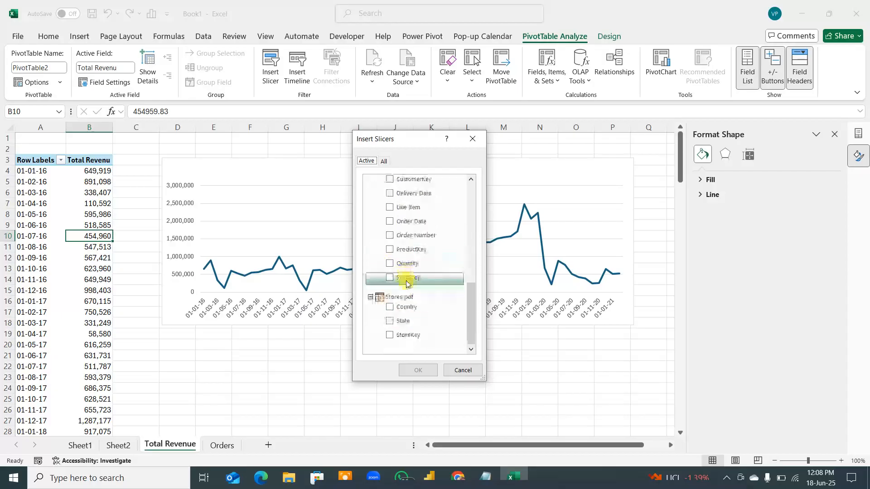
left_click(390, 309)
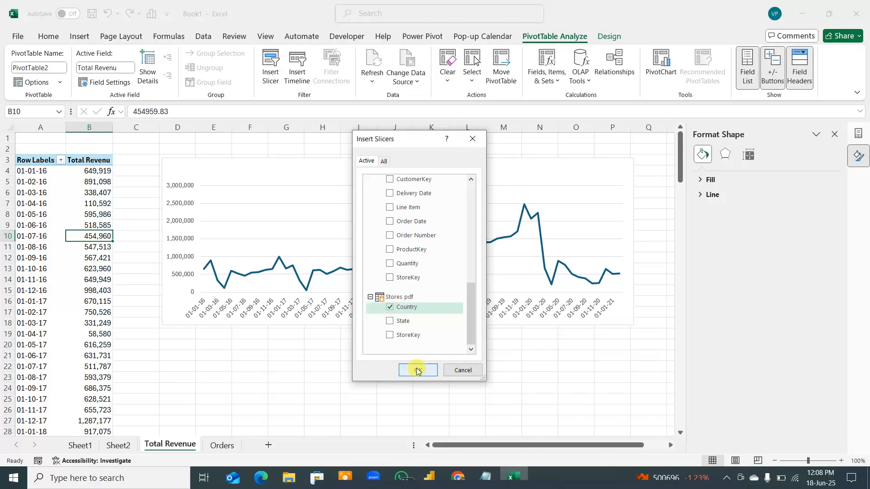
left_click(417, 370)
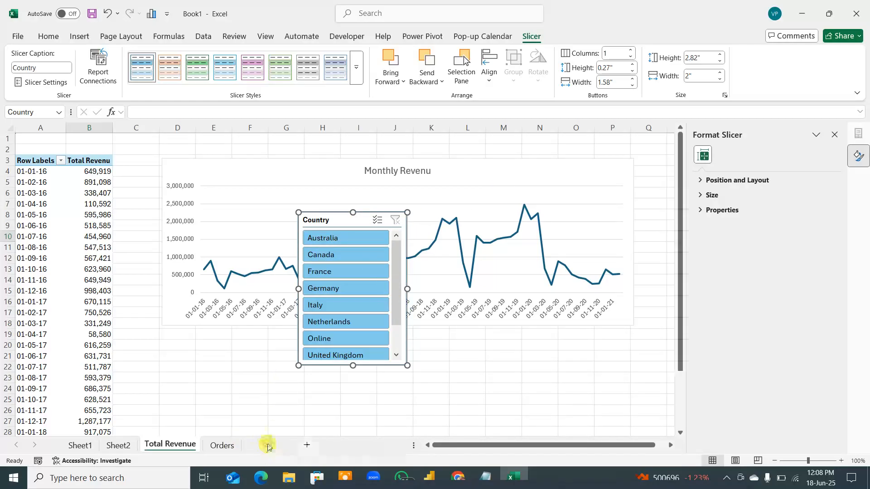
left_click(267, 446)
Move Sheet5 to the end and paste the Monthly Revenu line chart near its top
left_click_drag(301, 445, 300, 445)
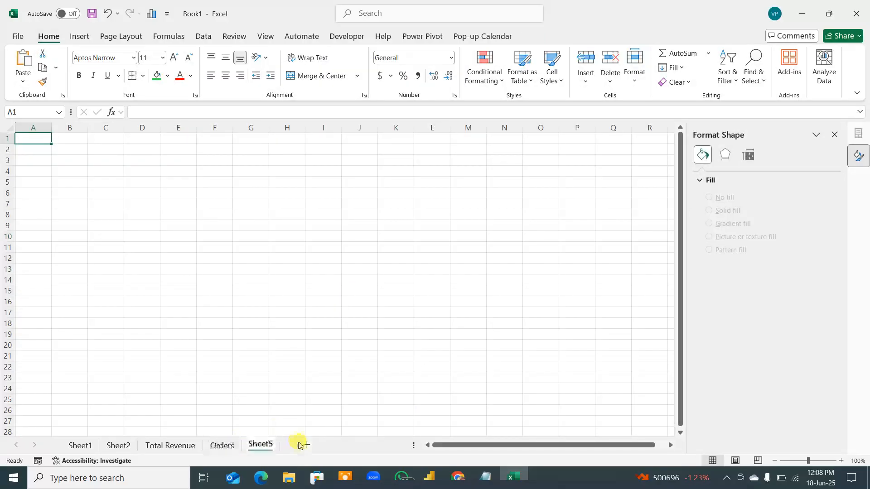
left_click(834, 136)
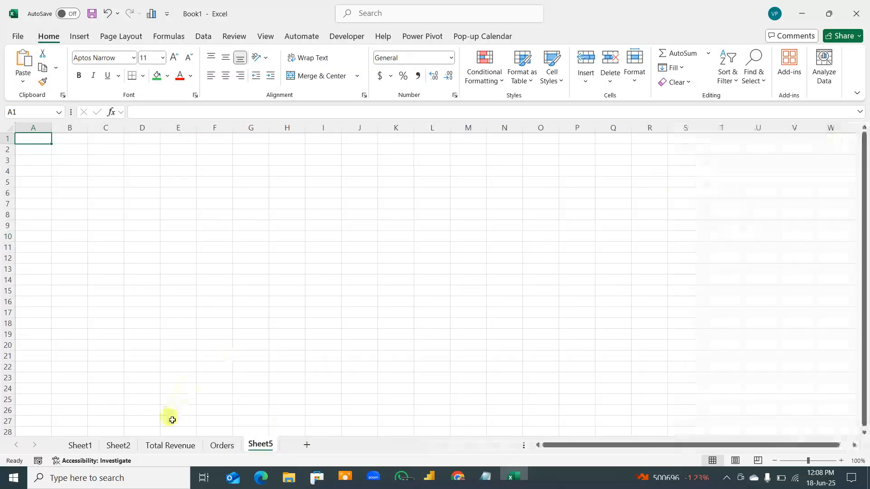
left_click(166, 445)
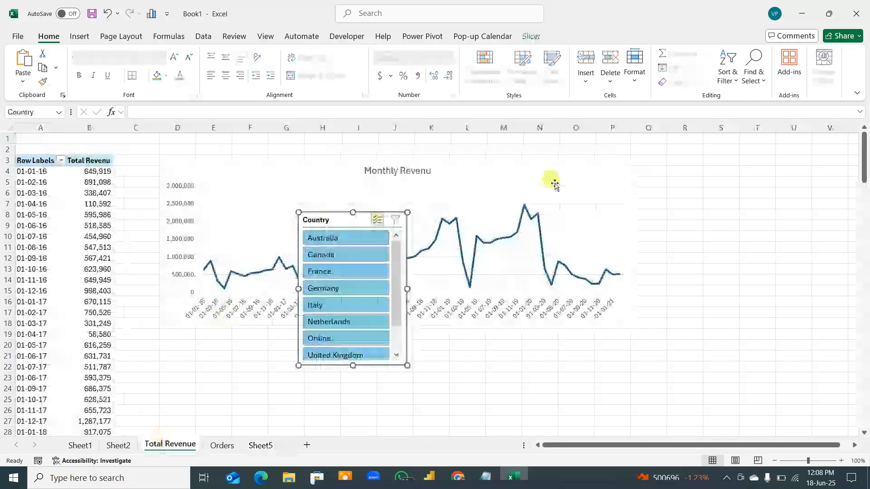
left_click(569, 165)
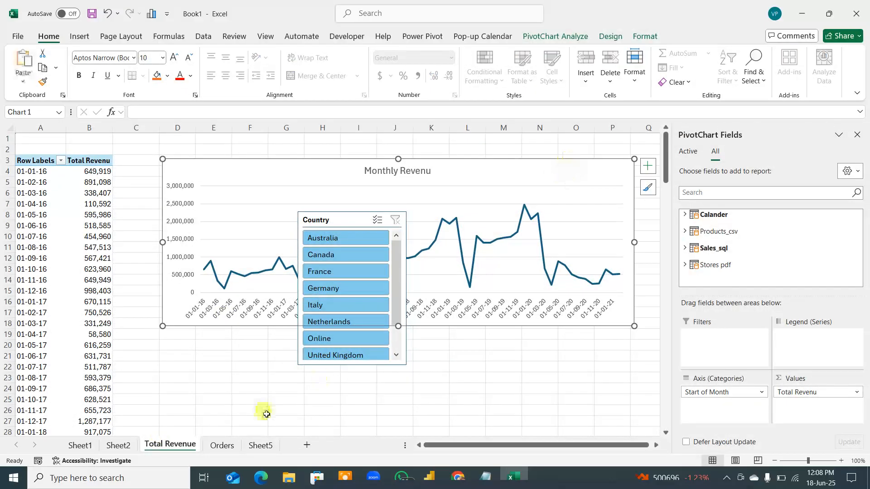
left_click(261, 446)
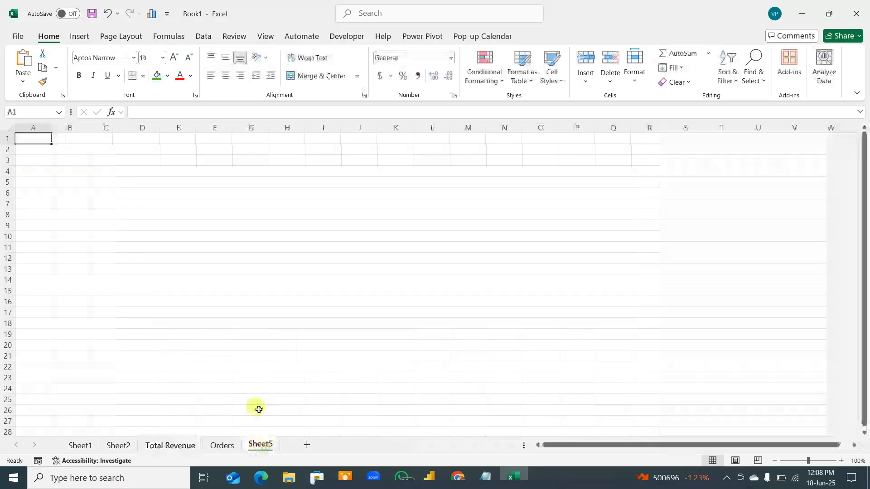
left_click(98, 186)
key("ctrl+v")
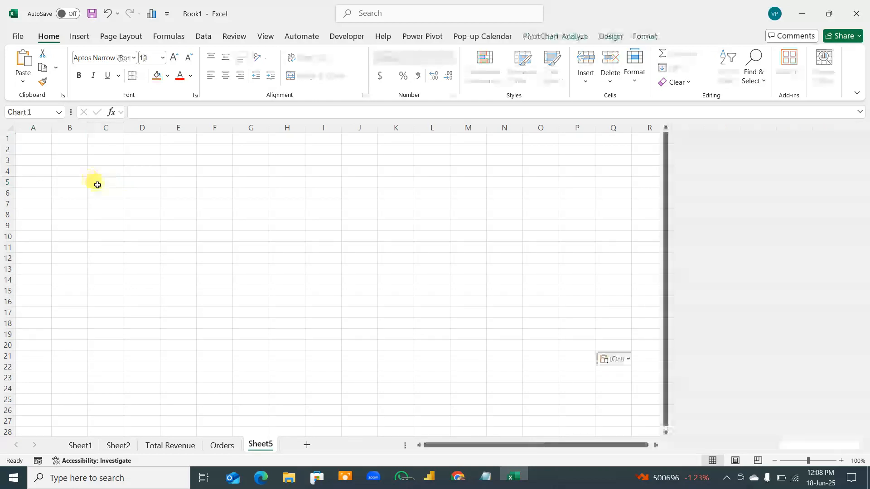
left_click_drag(532, 194, 484, 175)
left_click(857, 136)
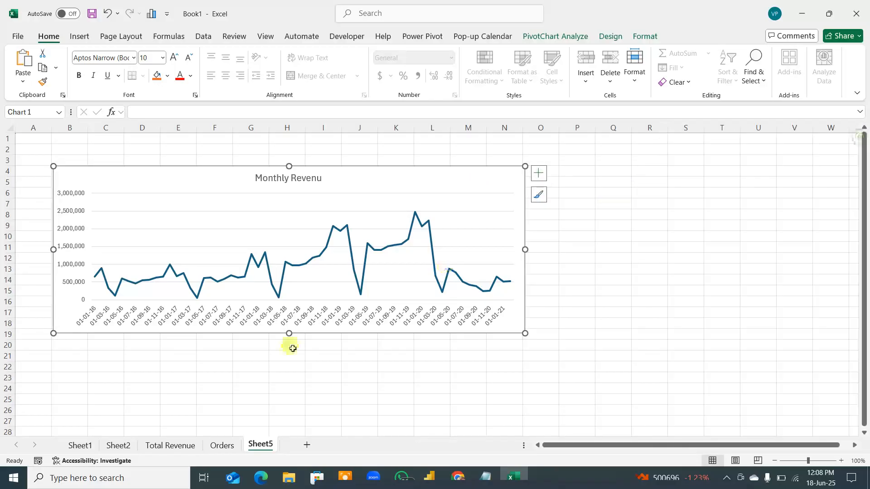
left_click_drag(357, 181, 355, 171)
Paste the Orders by Categoery bar chart below and widen it to match the line chart
left_click(222, 446)
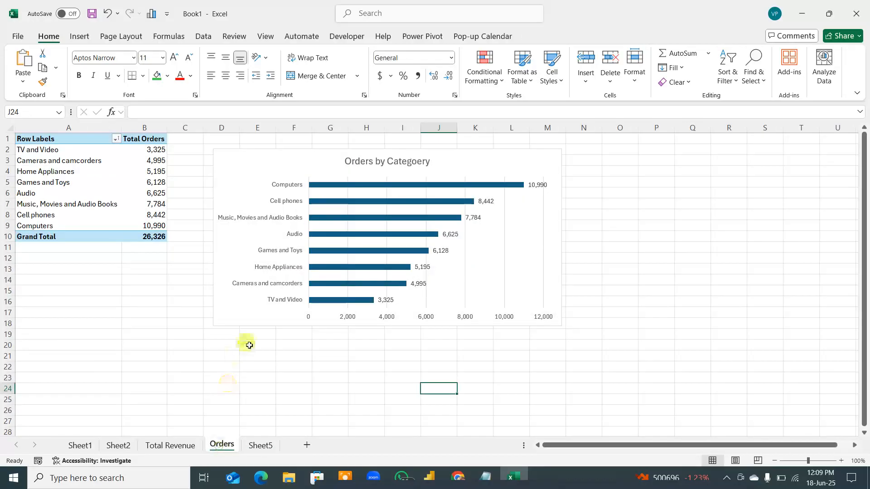
left_click(489, 158)
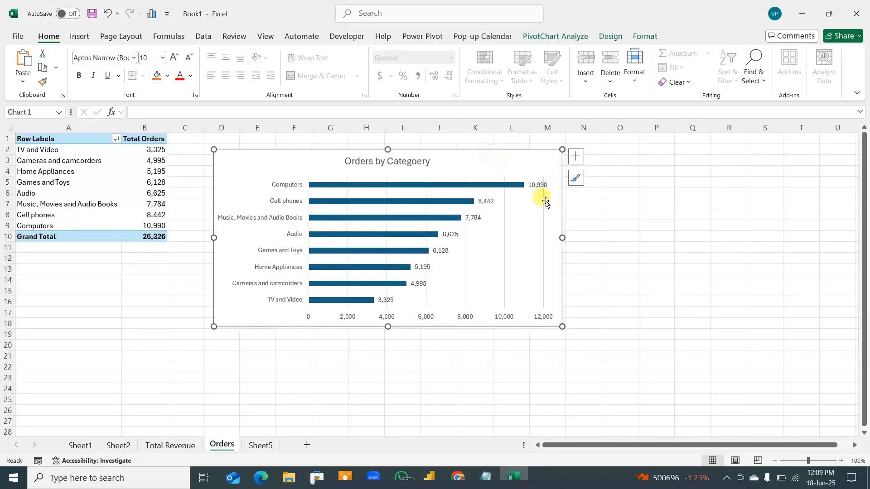
left_click(260, 450)
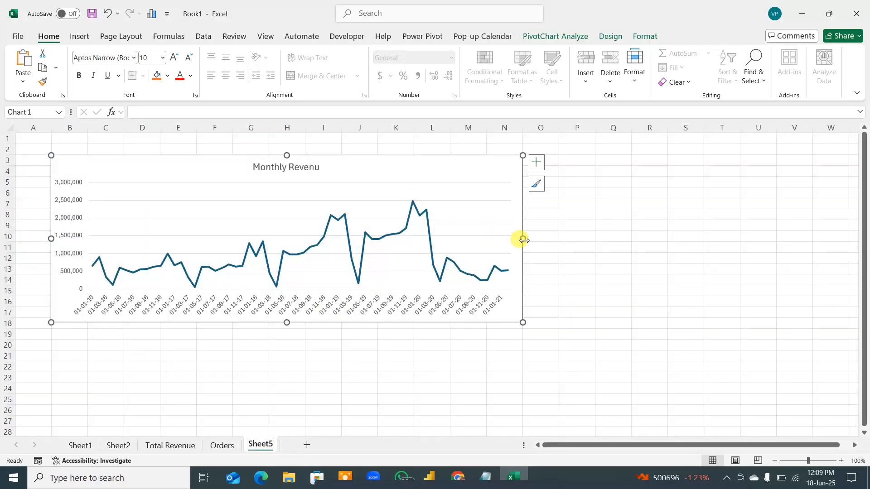
left_click(65, 335)
key("ctrl+v")
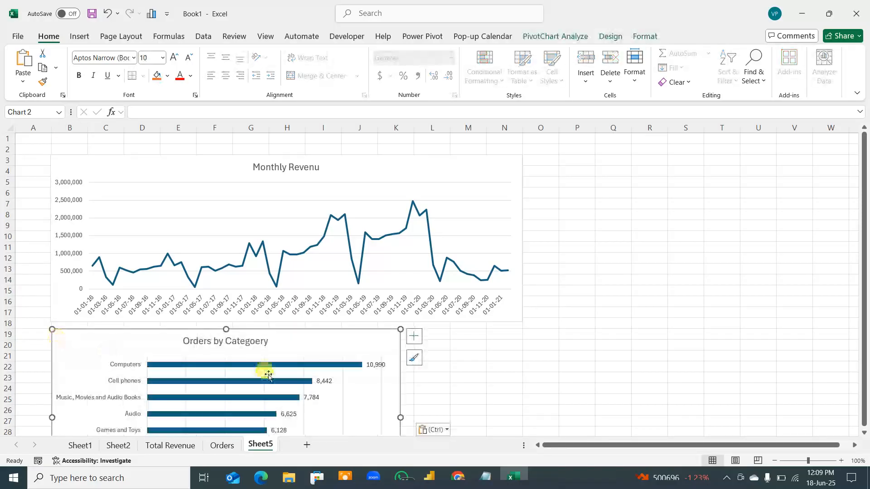
left_click(512, 217)
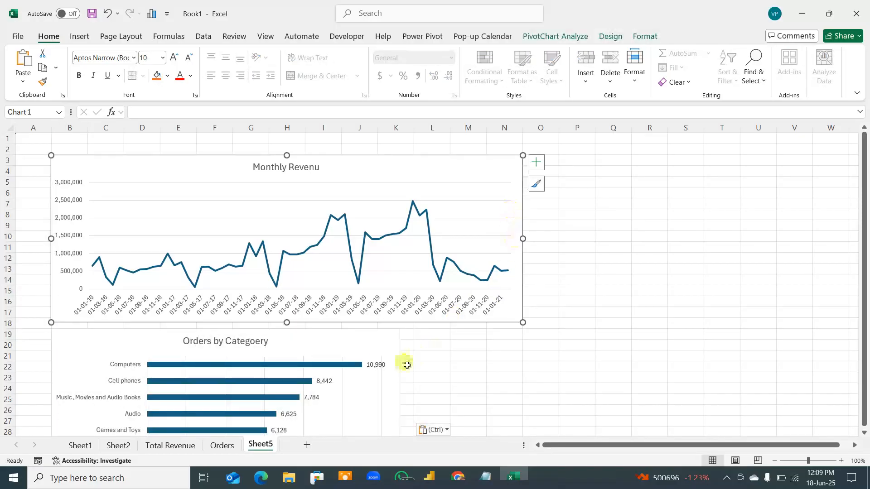
left_click(384, 351)
left_click_drag(399, 414, 522, 408)
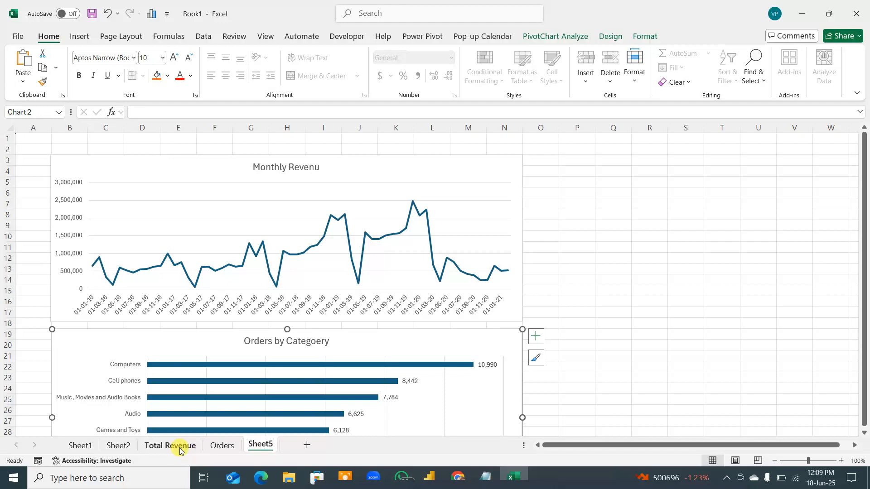
Copy the Country slicer from Total Revenue and paste it at P7 on Sheet5
left_click(166, 445)
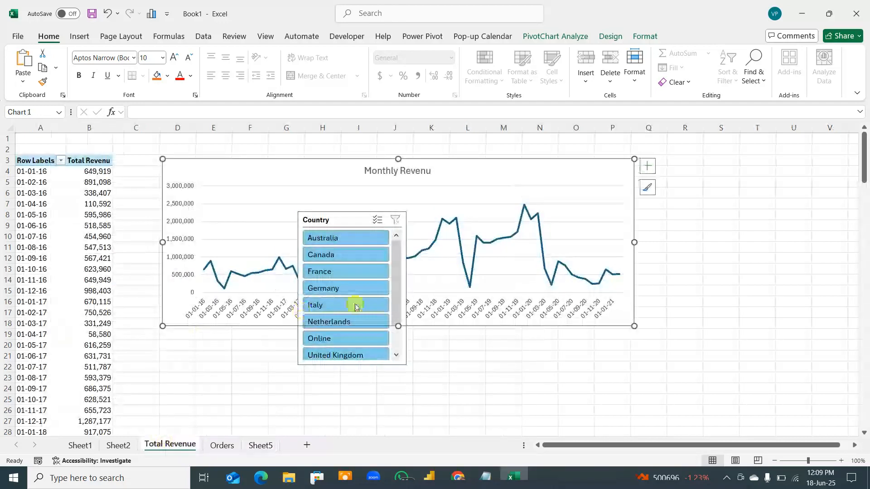
left_click(358, 219)
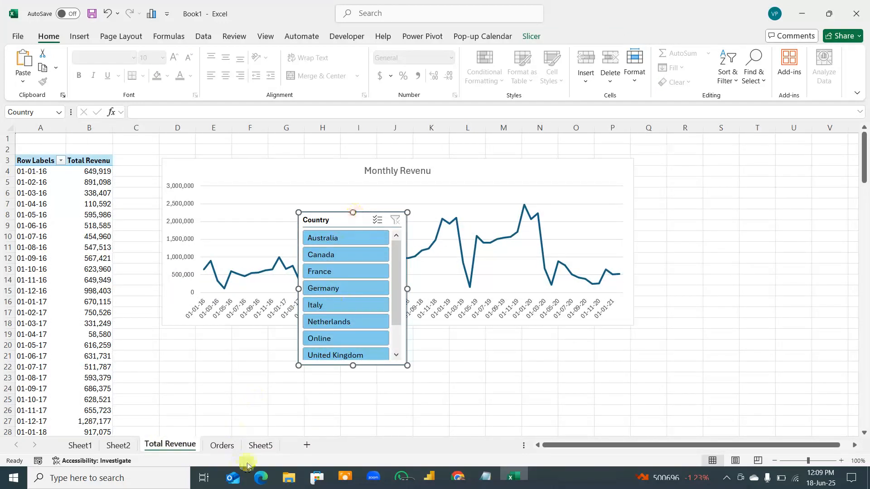
left_click(260, 445)
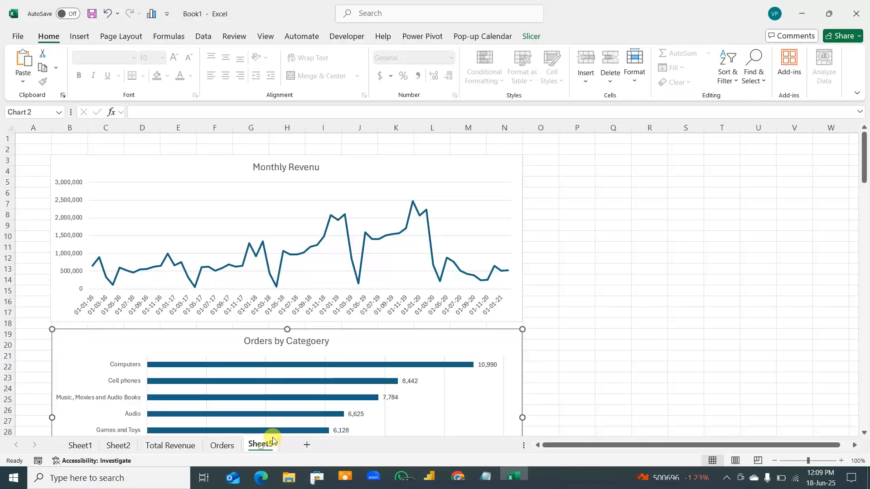
left_click(646, 195)
left_click(583, 202)
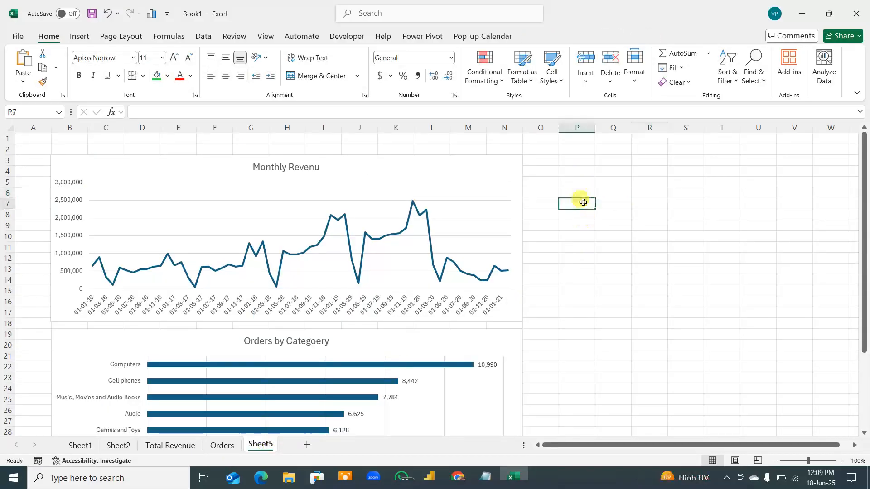
key("ctrl+v")
Move the slicer right of the charts, hide gridlines, and nudge both charts down slightly
left_click_drag(583, 203, 643, 213)
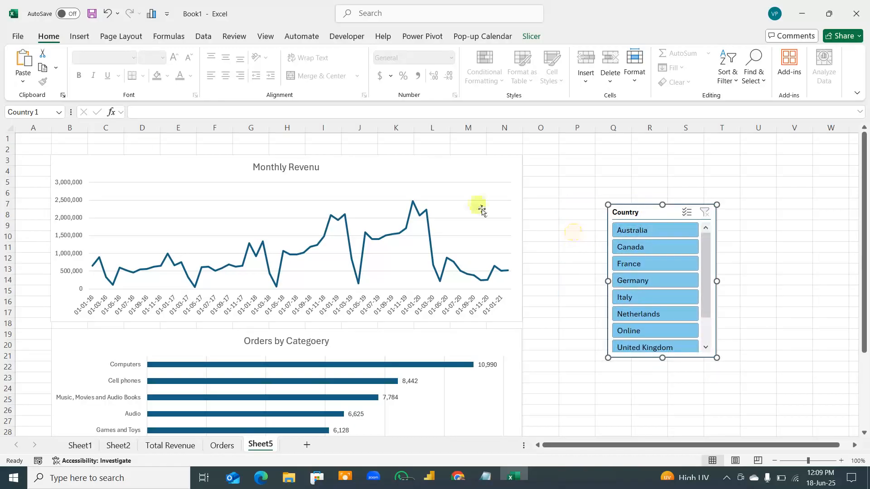
left_click(267, 36)
left_click(324, 68)
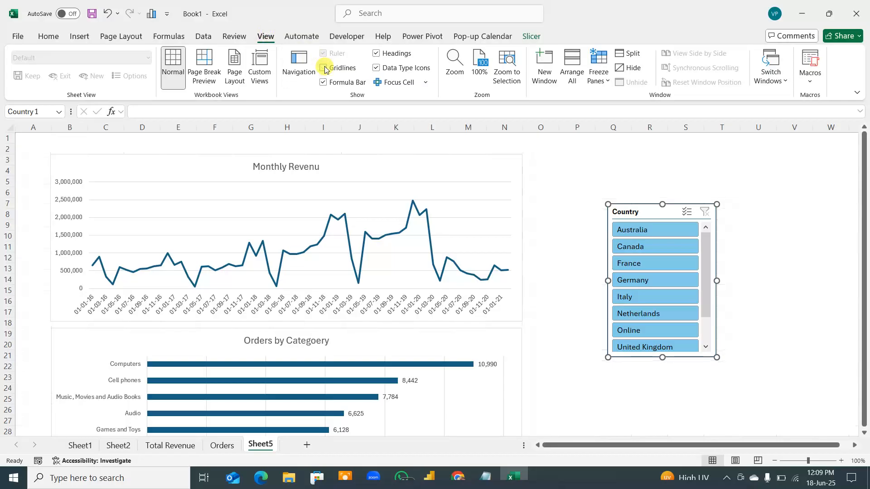
left_click_drag(430, 166, 424, 178)
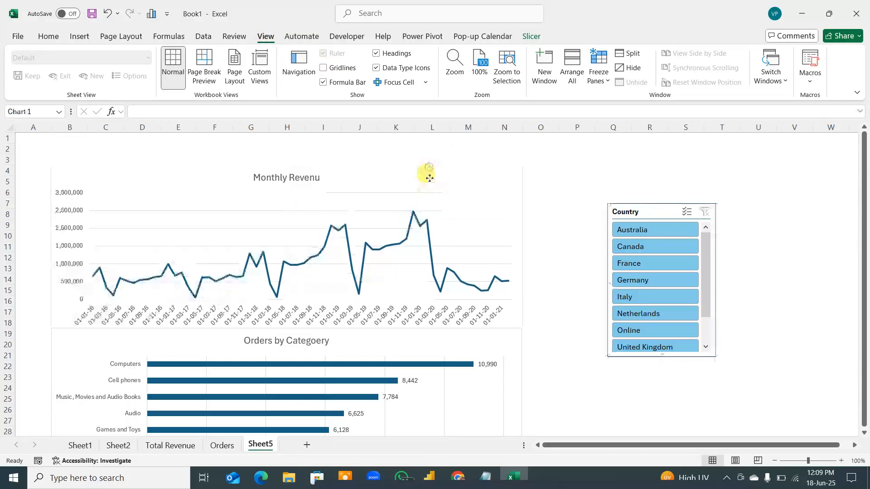
left_click_drag(427, 345, 427, 347)
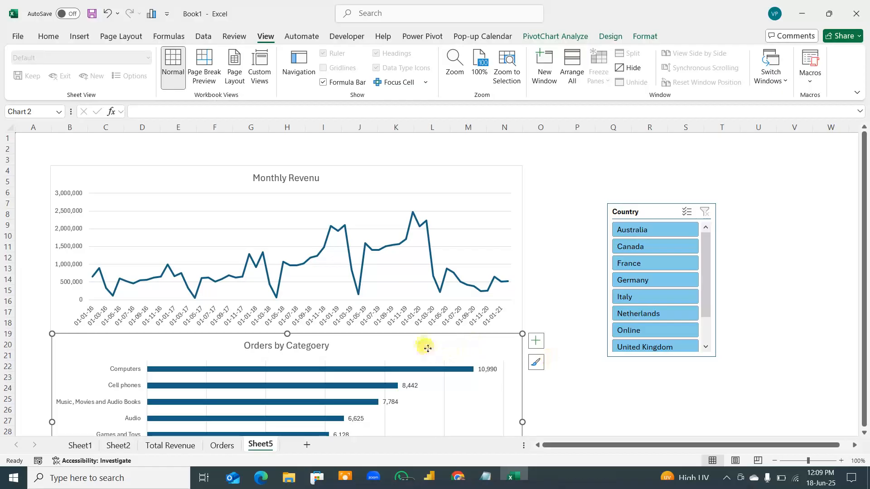
left_click_drag(427, 350, 427, 353)
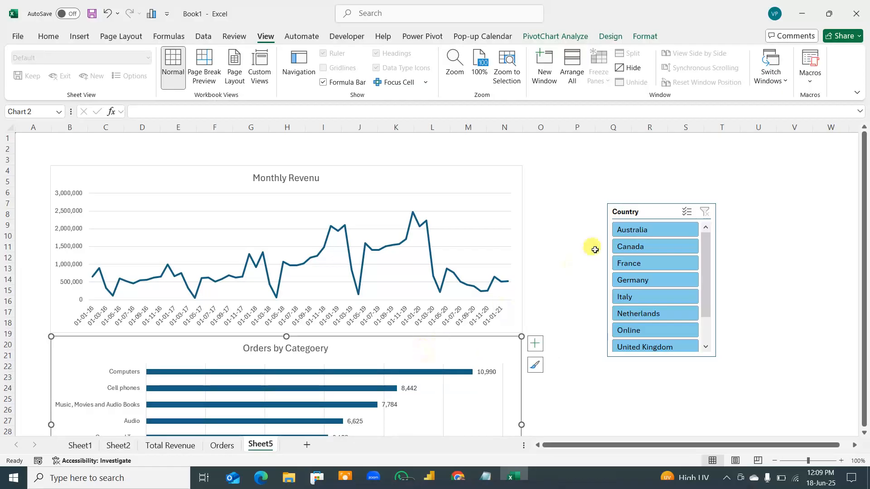
Test the slicer with Australia, Canada and France, briefly toggling revenue data labels, then clear it
left_click(653, 234)
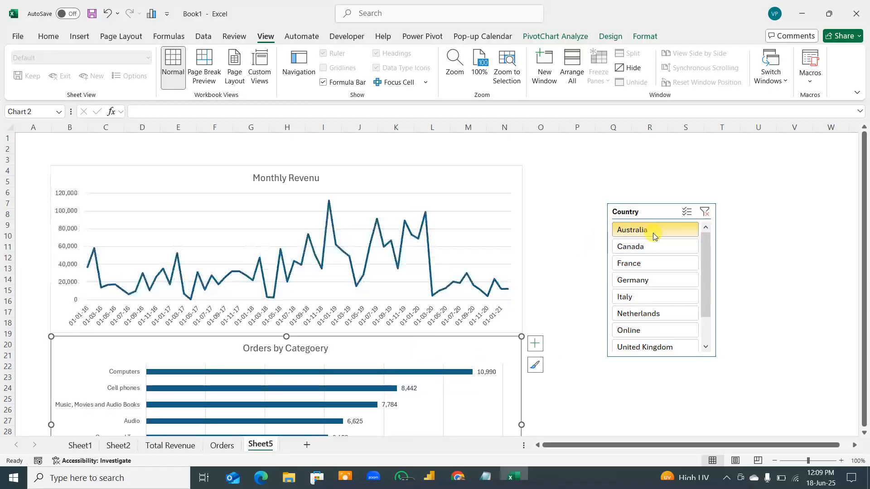
key("ctrl")
key("ctrl")
key("ctrl")
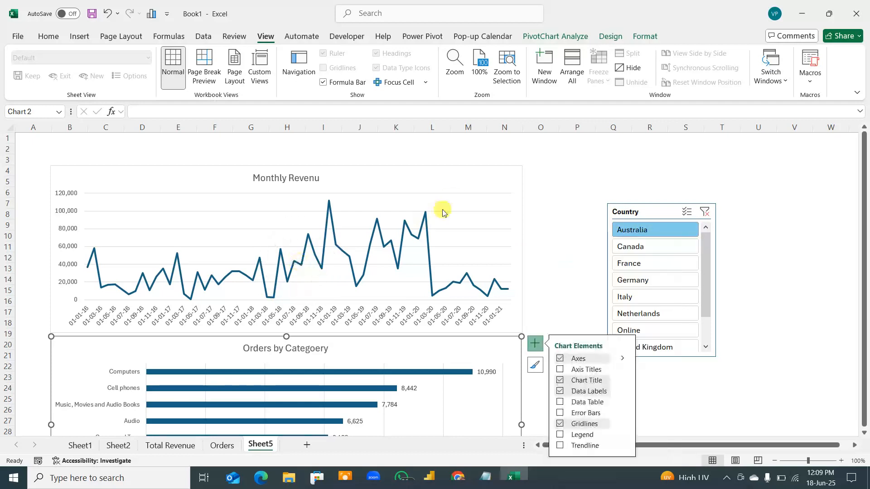
left_click(495, 172)
left_click(536, 173)
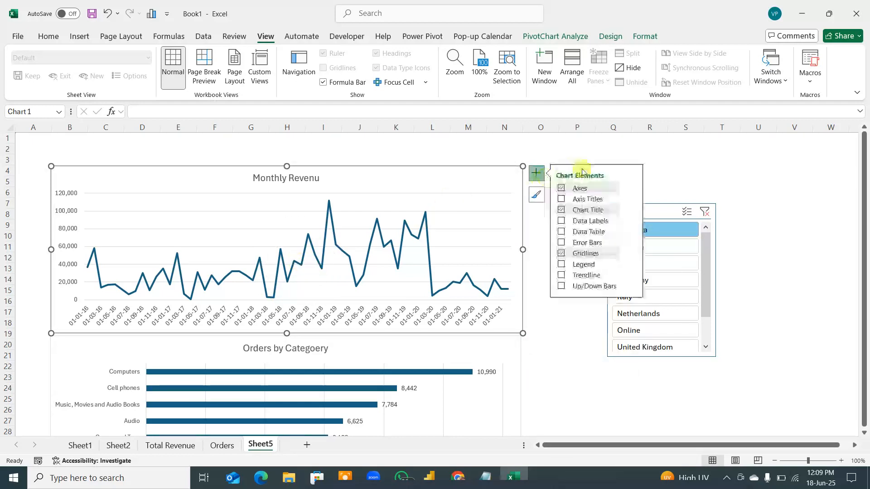
left_click(561, 223)
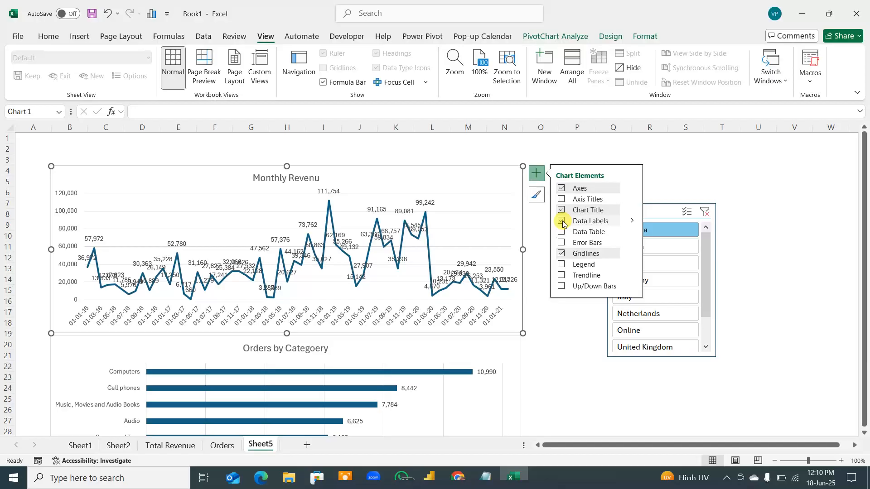
left_click(562, 223)
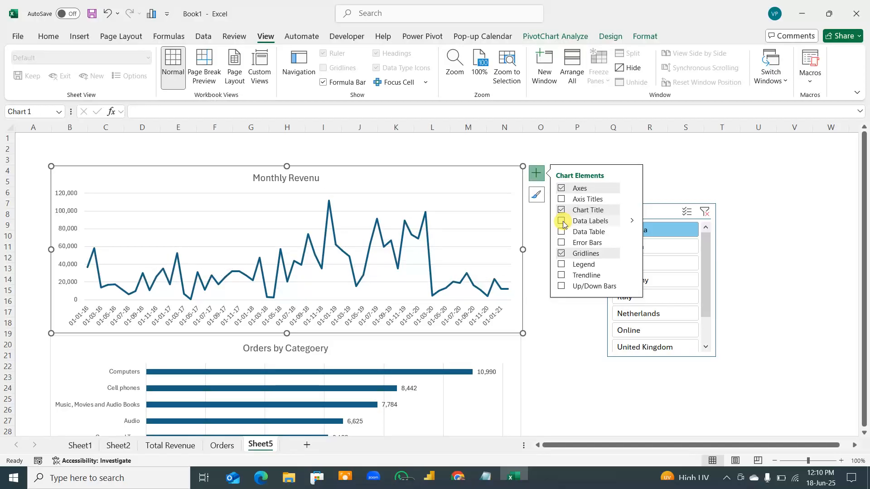
left_click(541, 333)
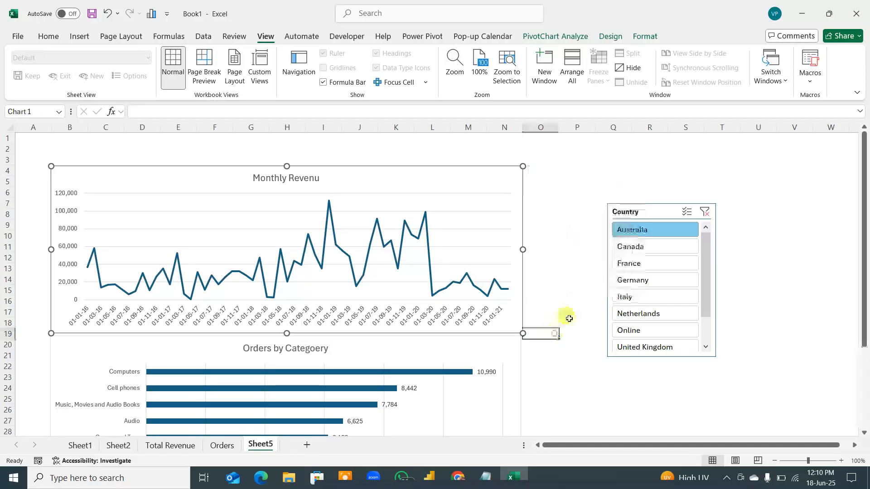
left_click(641, 247)
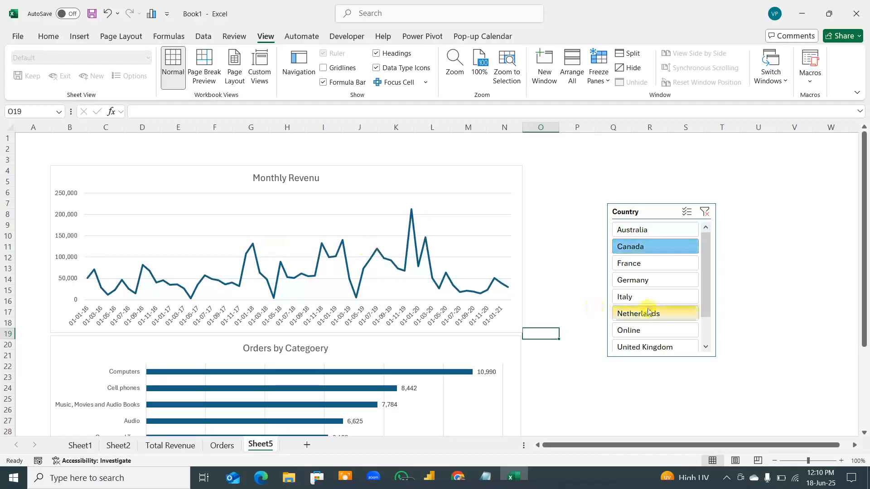
left_click(644, 263)
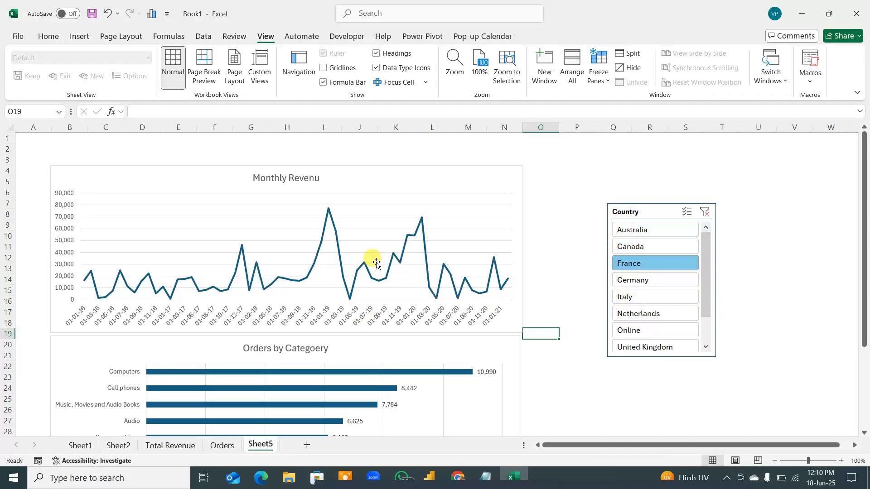
scroll(303, 392, "down", 5)
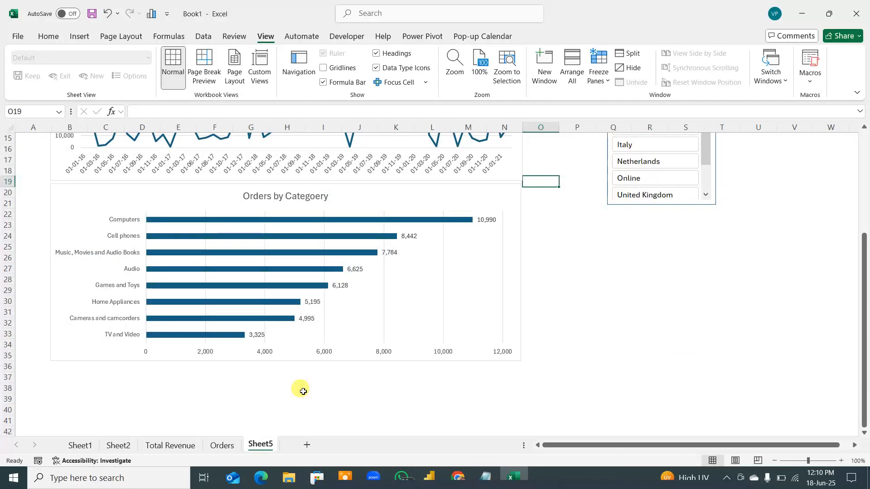
scroll(303, 392, "up", 5)
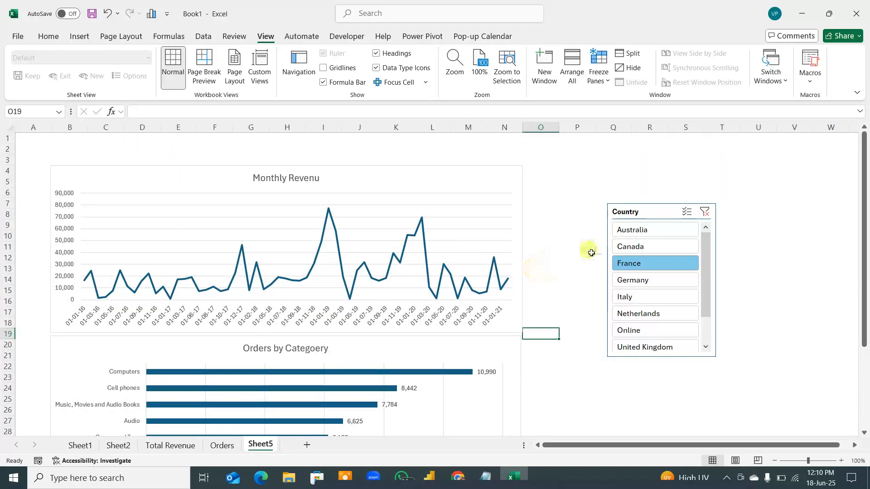
left_click(661, 212)
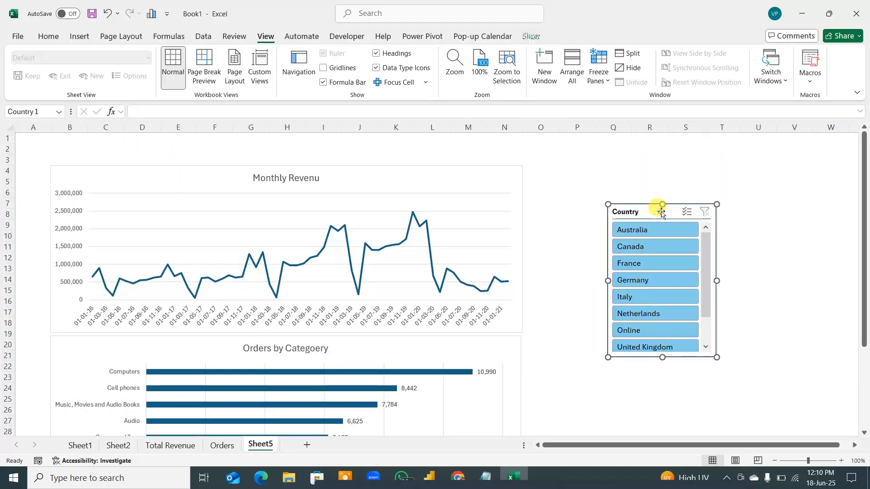
Connect the slicer to PivotTable1 through Report Connections and test it with Canada
left_click(531, 37)
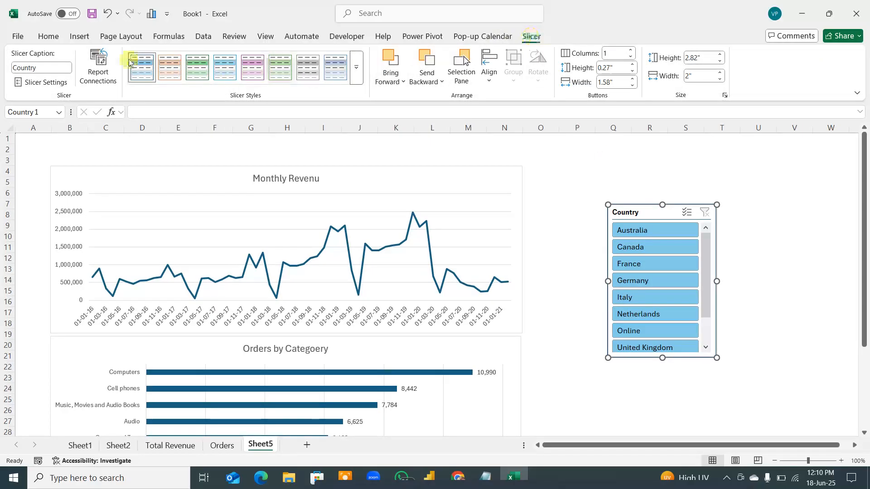
left_click(96, 77)
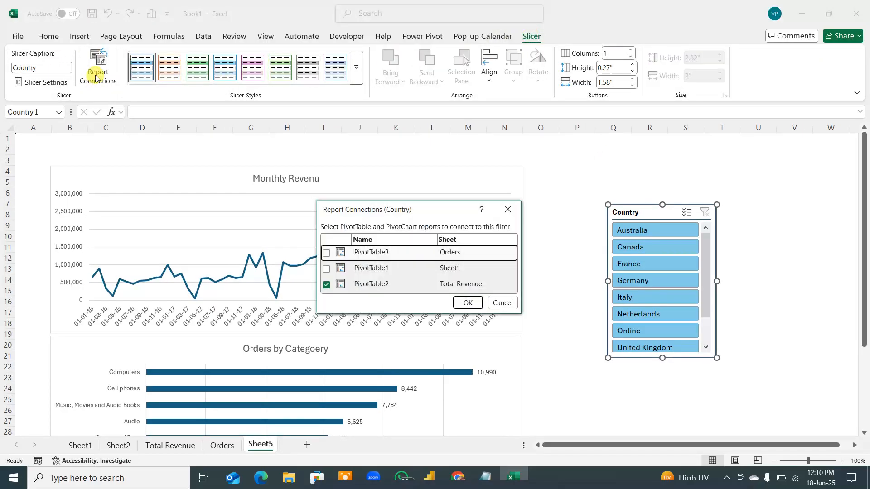
left_click(327, 268)
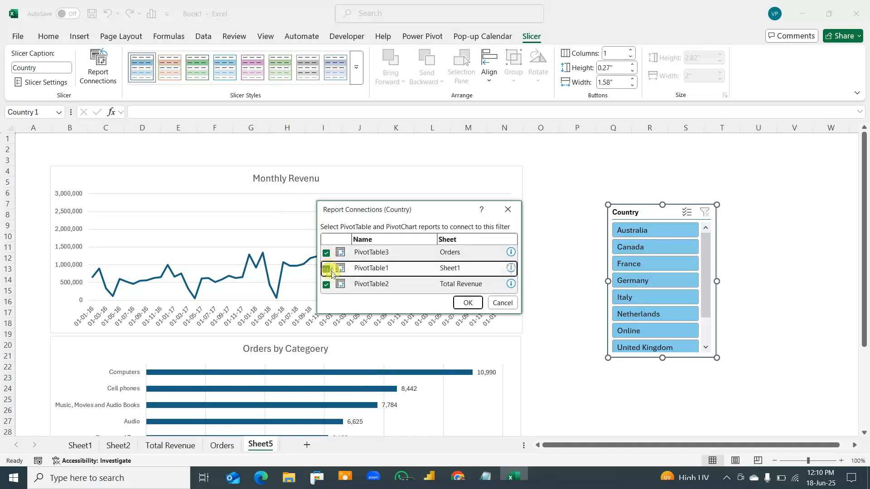
left_click(467, 304)
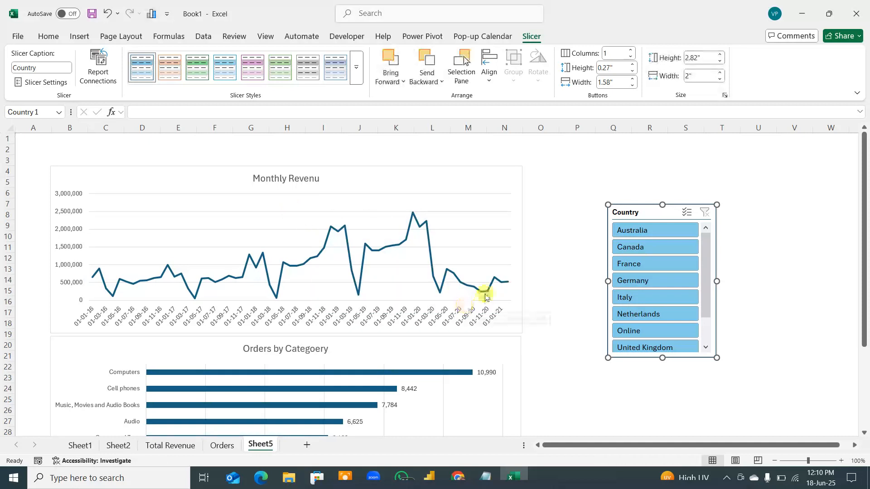
left_click(649, 248)
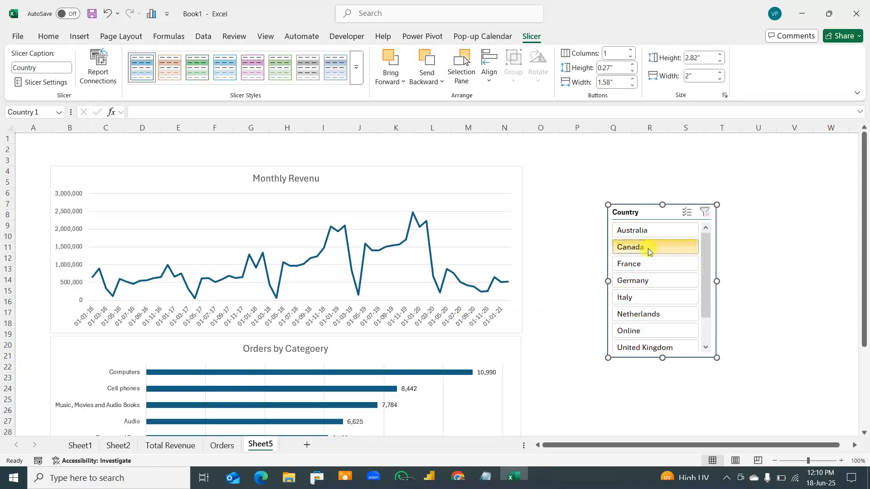
Resize the Country slicer so its list ends just below United States
scroll(446, 377, "down", 2)
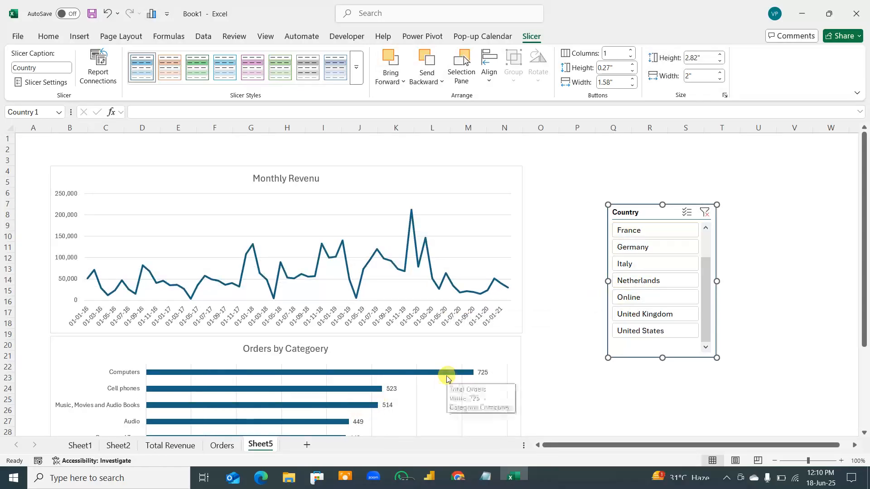
left_click(584, 341)
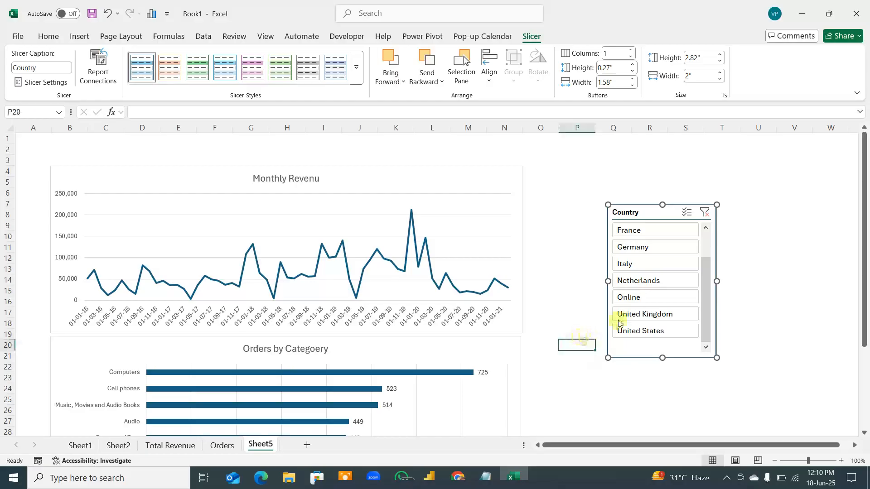
scroll(704, 276, "up", 2)
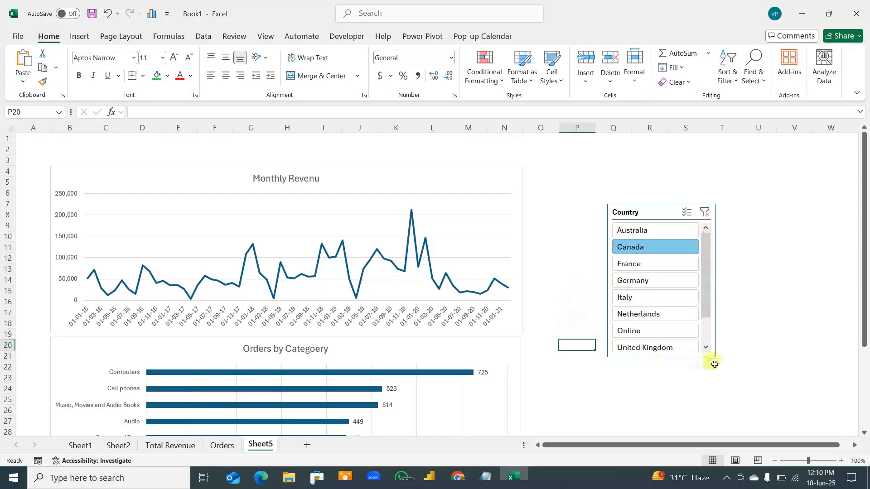
left_click_drag(715, 358, 740, 434)
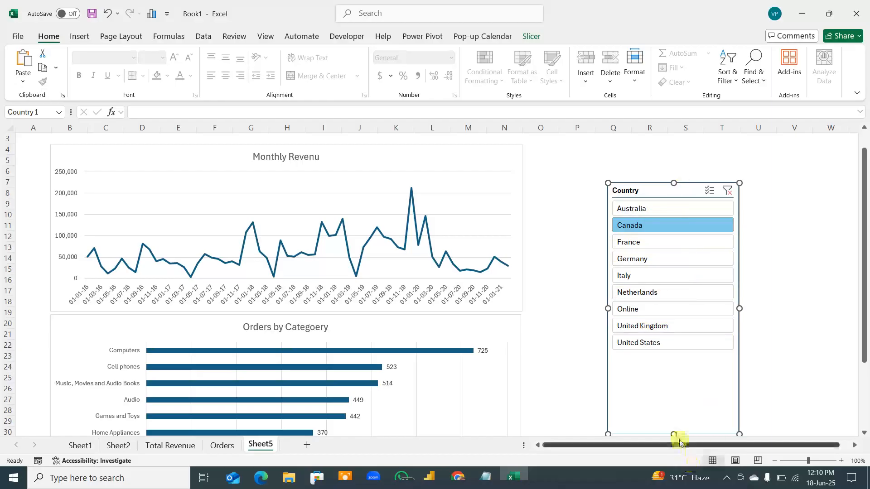
left_click_drag(674, 432, 672, 352)
Clear the filter, try Australia, Canada and Netherlands, and finish on Online
left_click(727, 180)
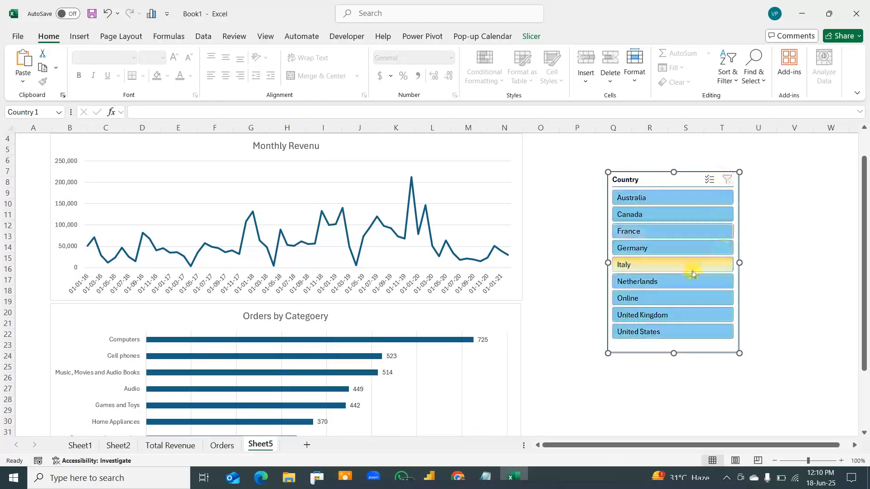
left_click(658, 196)
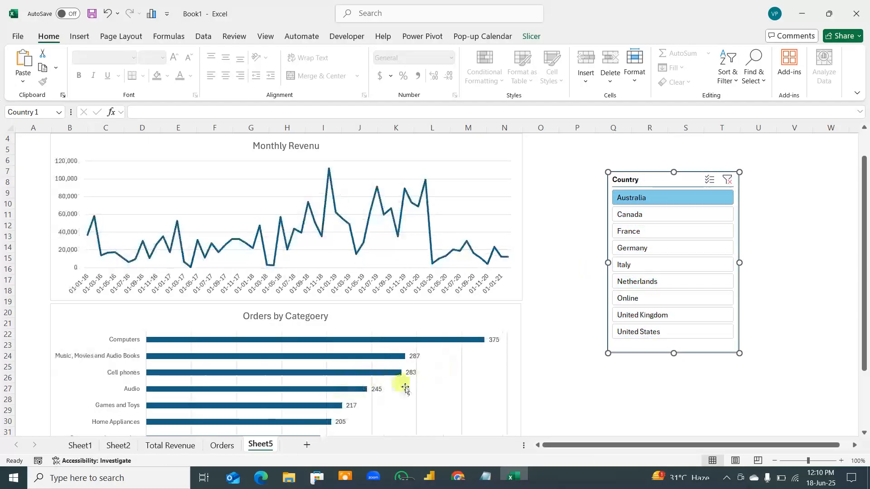
left_click(648, 215)
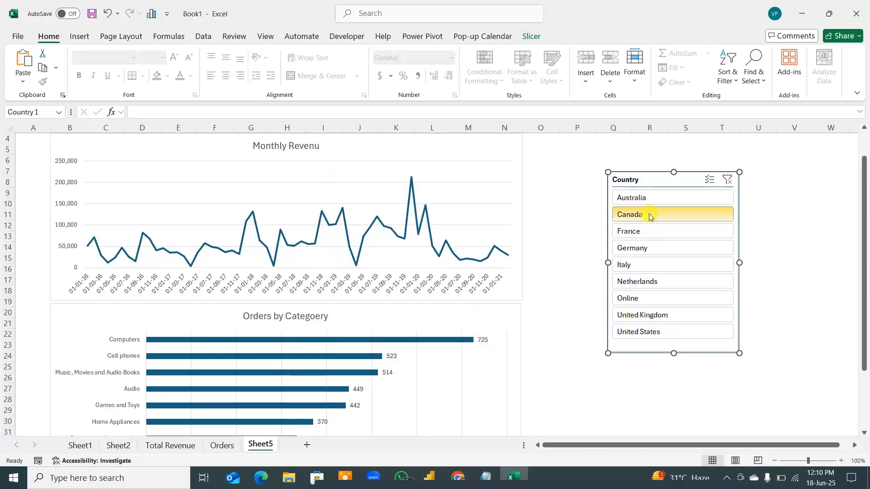
left_click(627, 281)
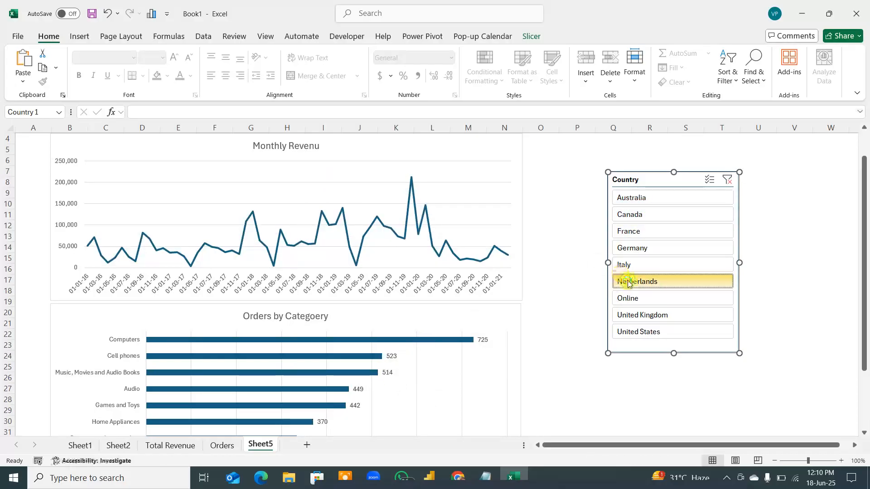
left_click(634, 298)
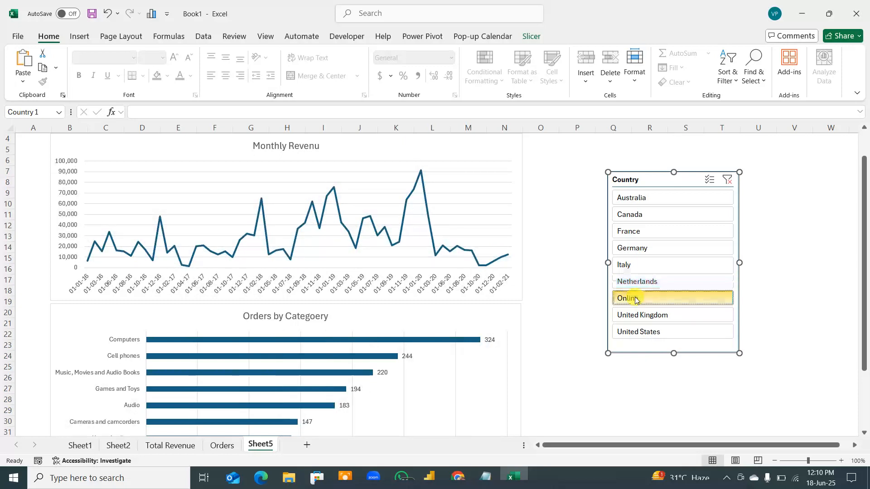
left_click(502, 316)
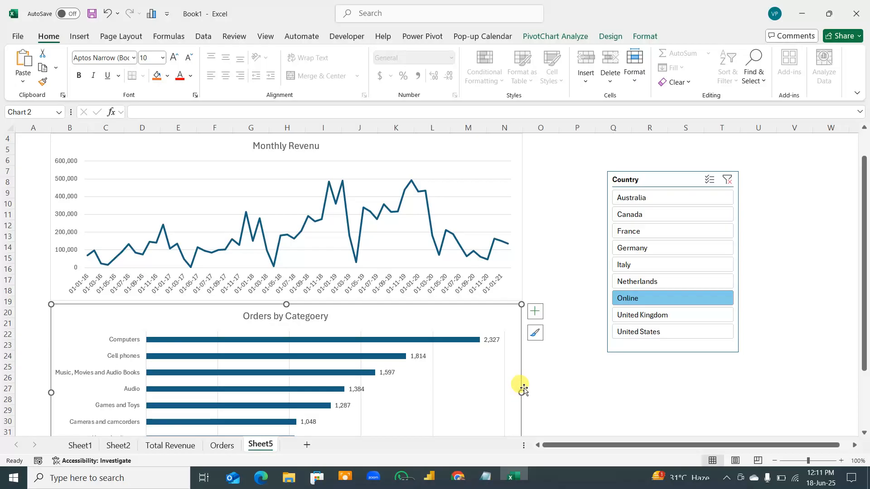
Move both charts to column A and make each narrower
left_click_drag(524, 388, 344, 383)
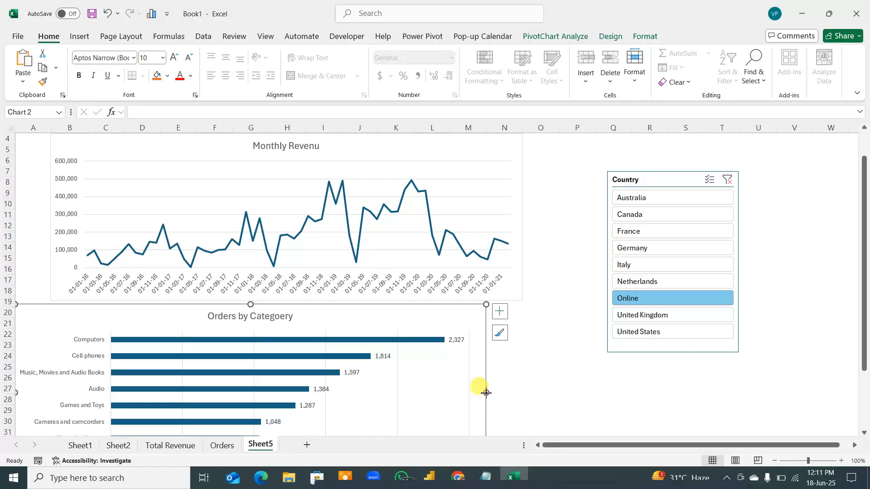
left_click_drag(486, 392, 305, 392)
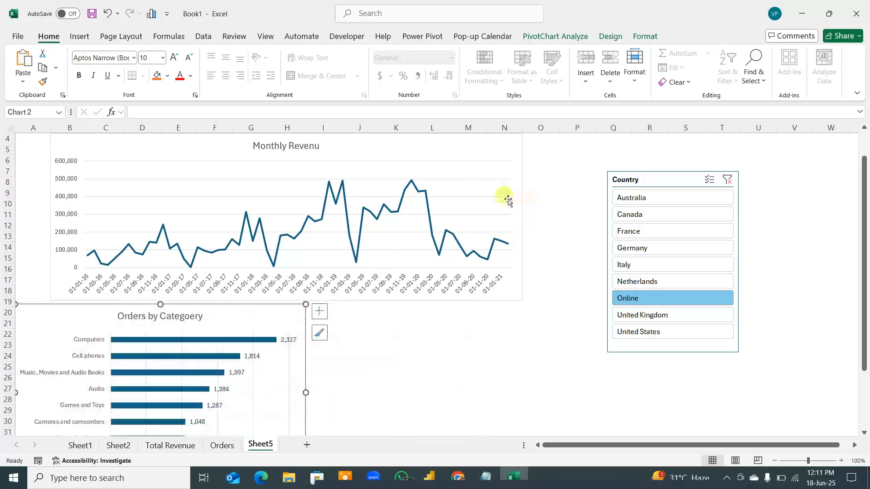
left_click(510, 151)
scroll(550, 284, "up", 1)
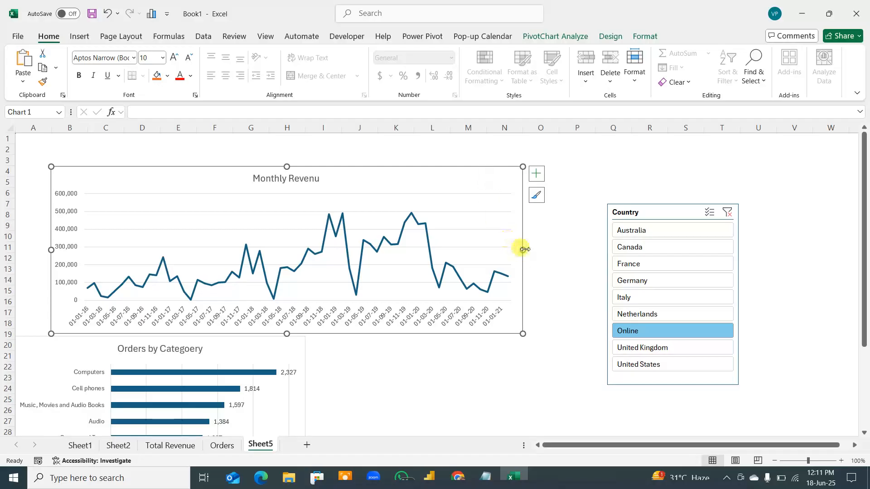
left_click_drag(524, 249, 446, 250)
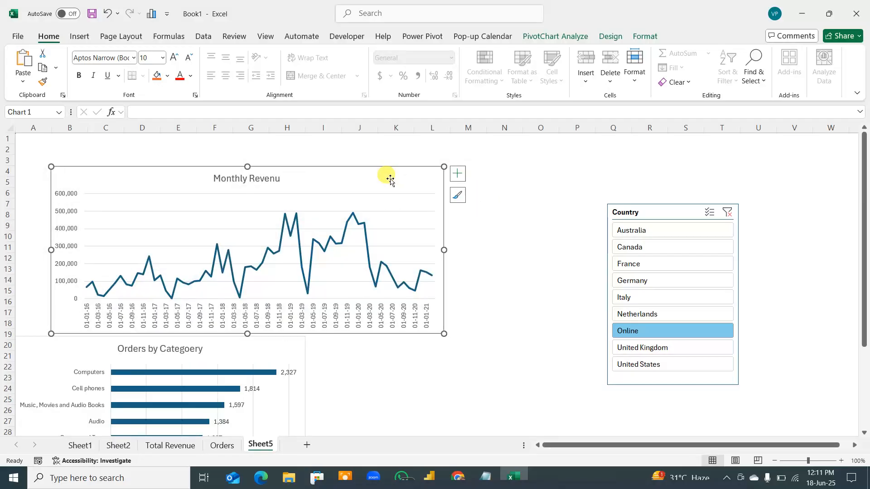
left_click_drag(390, 180, 356, 177)
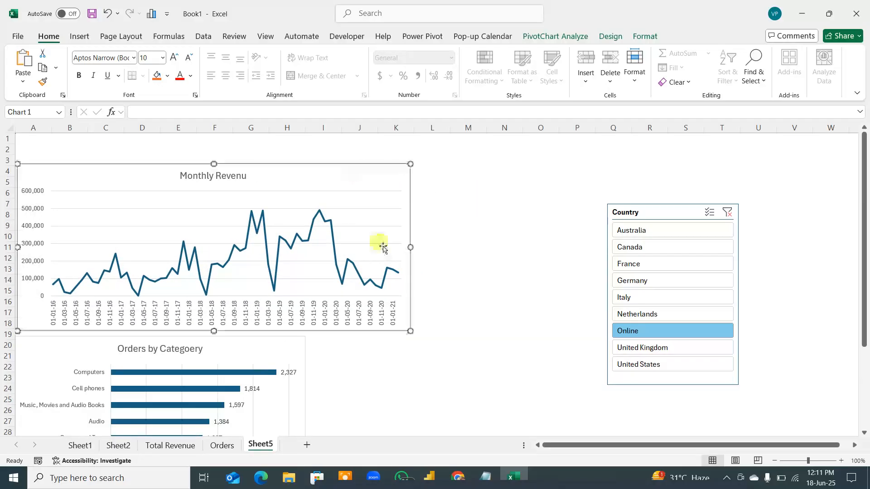
Move the Country slicer further right and match the two charts' widths
left_click_drag(689, 214, 778, 189)
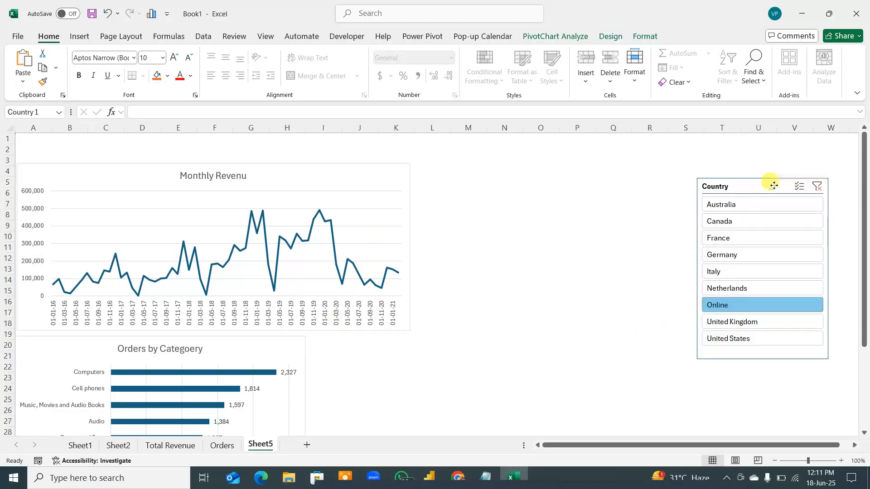
left_click(383, 181)
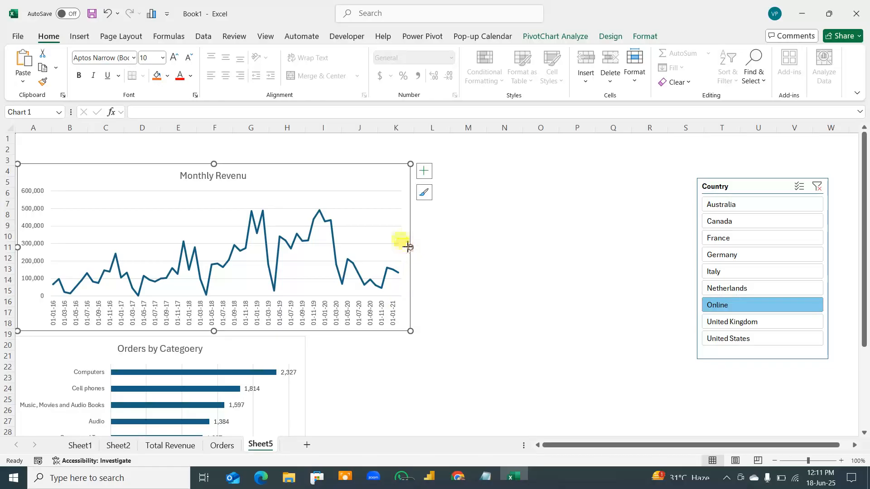
left_click_drag(408, 246, 378, 247)
left_click(302, 372)
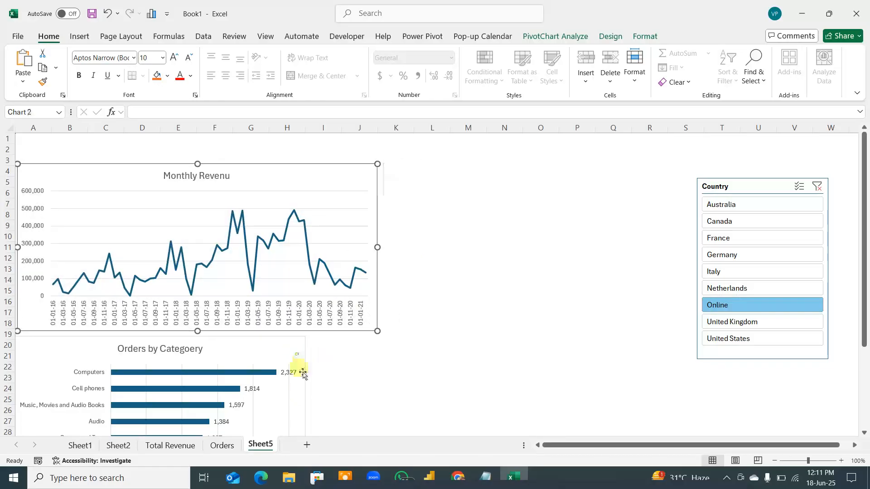
left_click_drag(308, 421, 377, 419)
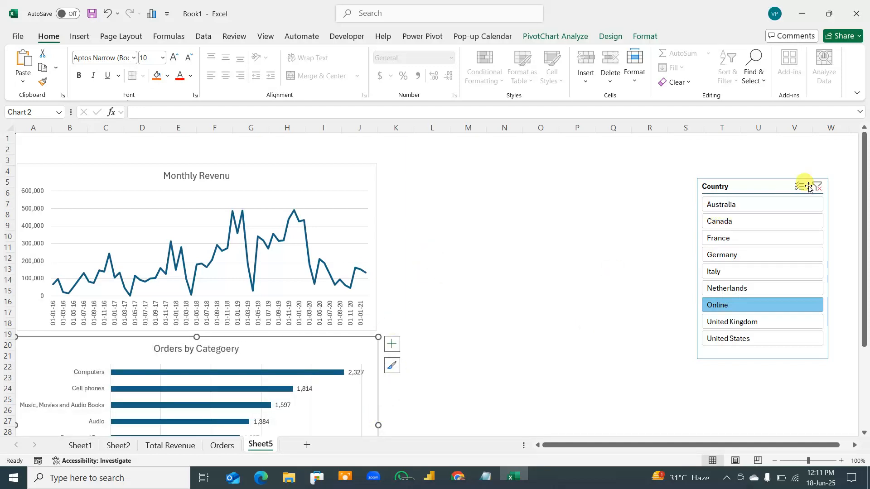
Add Sheet6 ahead of Sheet5 and insert a Data Model PivotTable at its cell A1
left_click(307, 447)
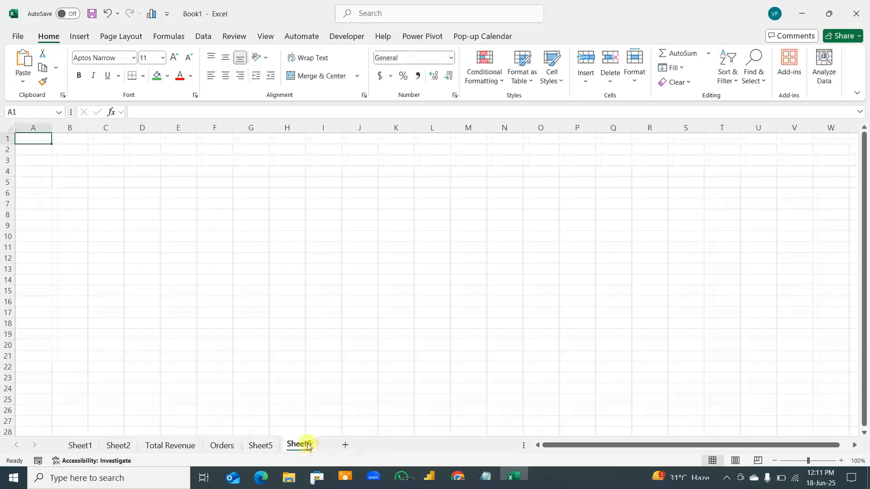
left_click_drag(301, 444, 252, 442)
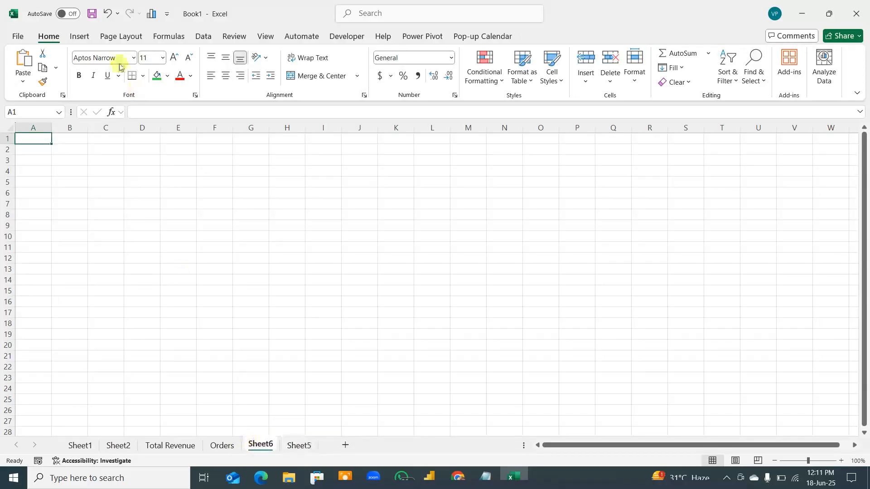
left_click(80, 40)
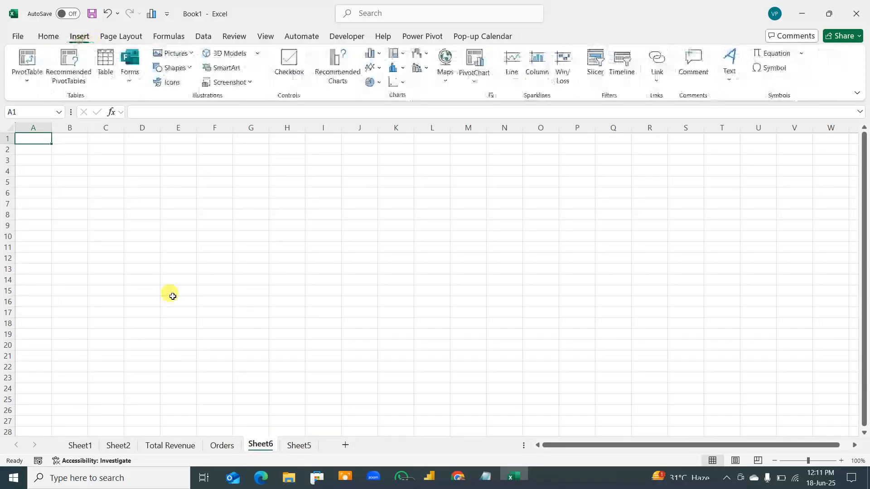
left_click(28, 81)
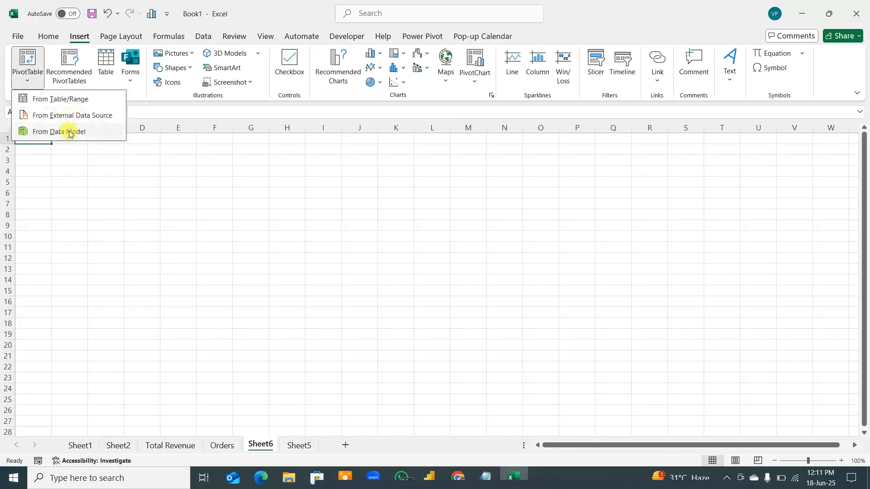
left_click(69, 132)
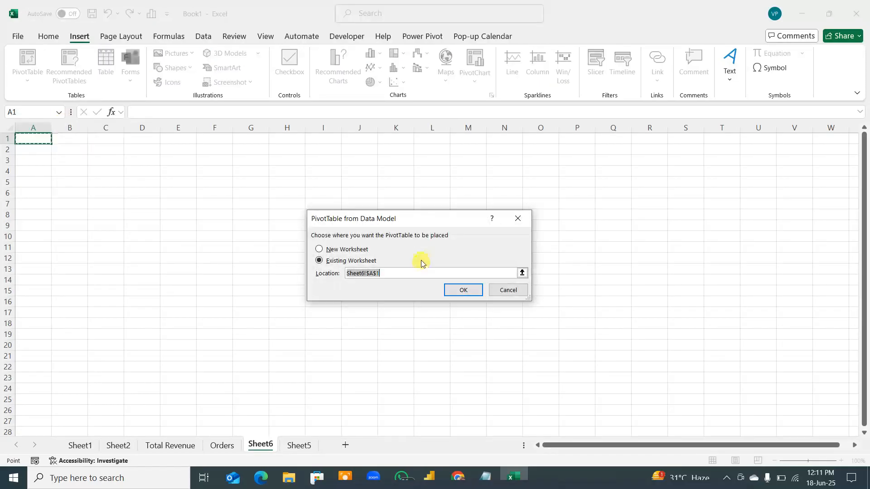
left_click(462, 290)
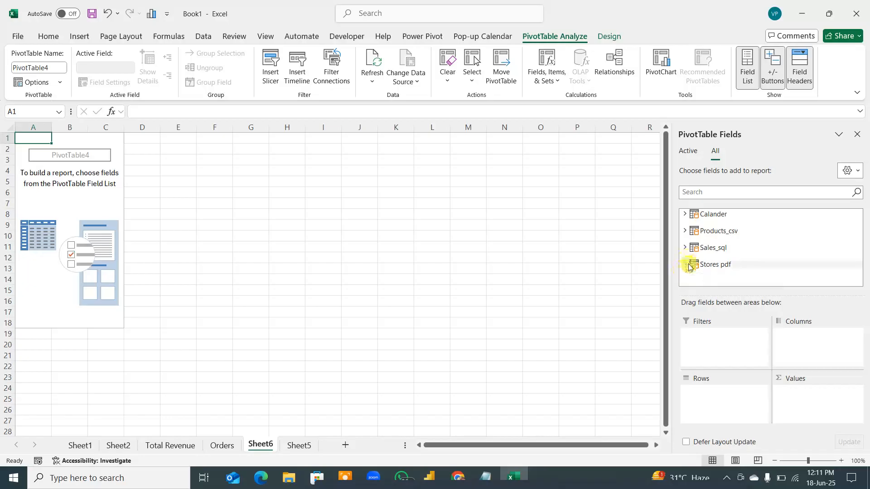
Expand Products_csv and place its Subcategory field in the pivot table rows
left_click(689, 231)
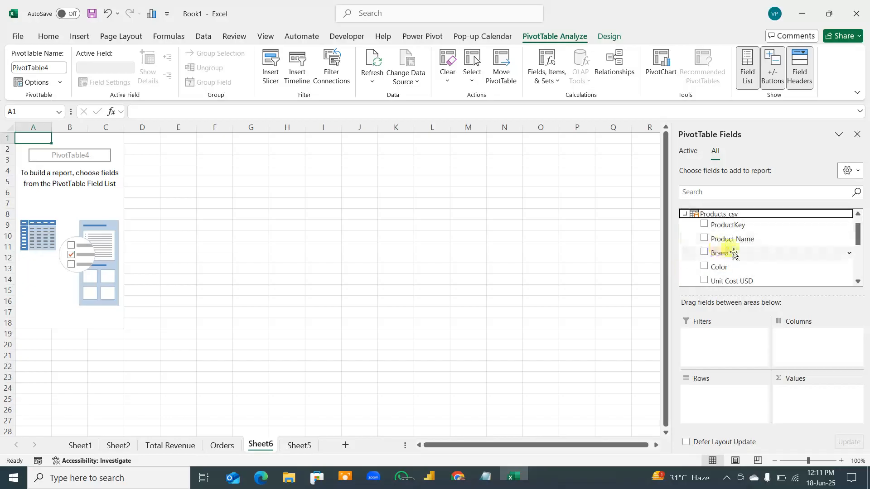
scroll(725, 254, "down", 2)
scroll(734, 256, "down", 1)
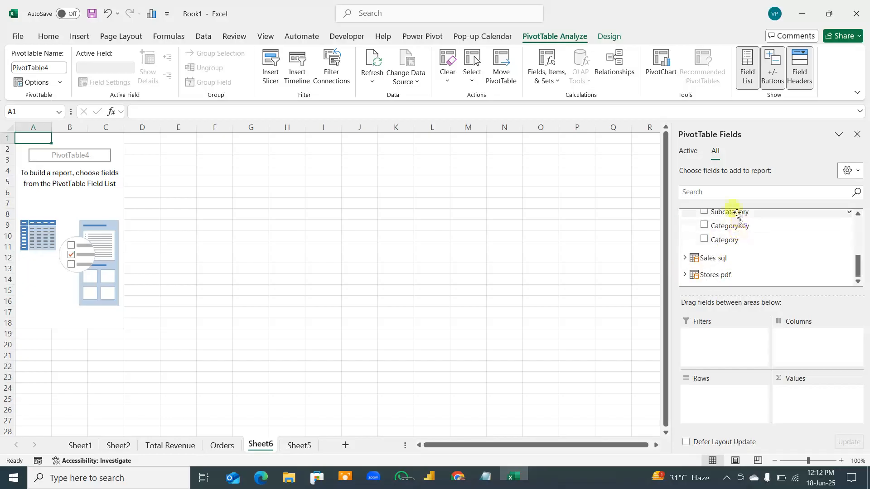
left_click_drag(730, 211, 707, 393)
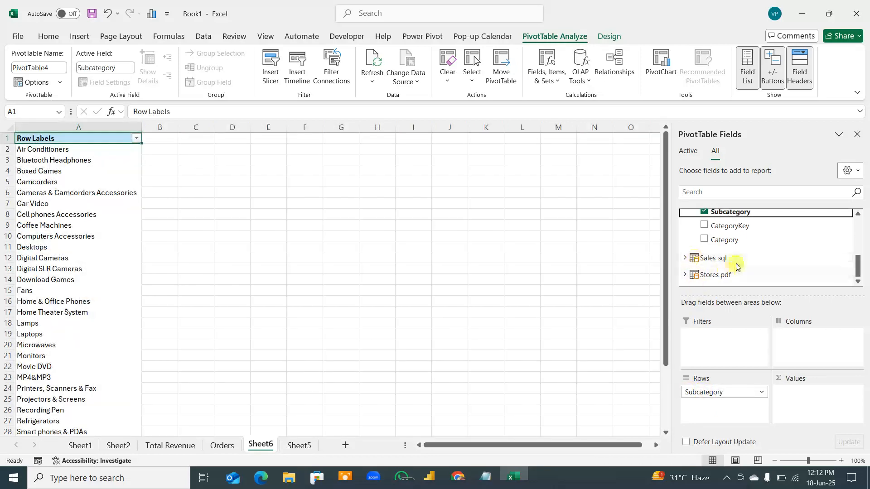
scroll(738, 259, "up", 1)
scroll(735, 266, "down", 1)
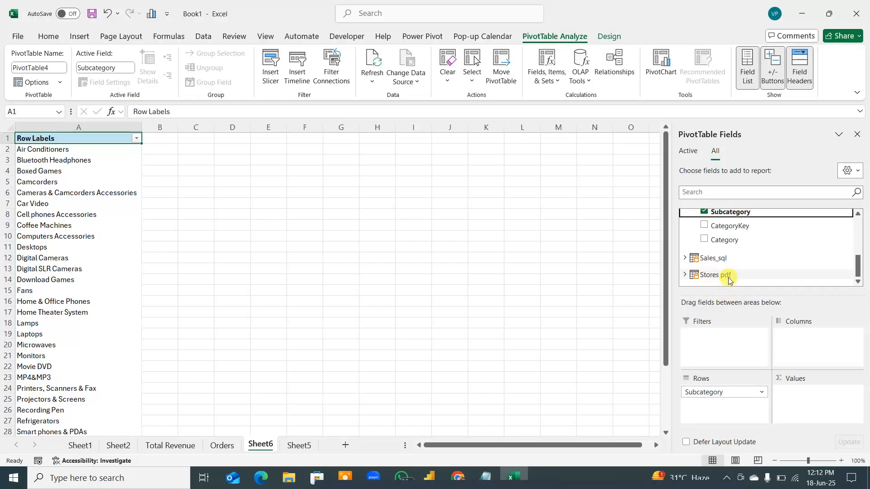
scroll(728, 279, "up", 4)
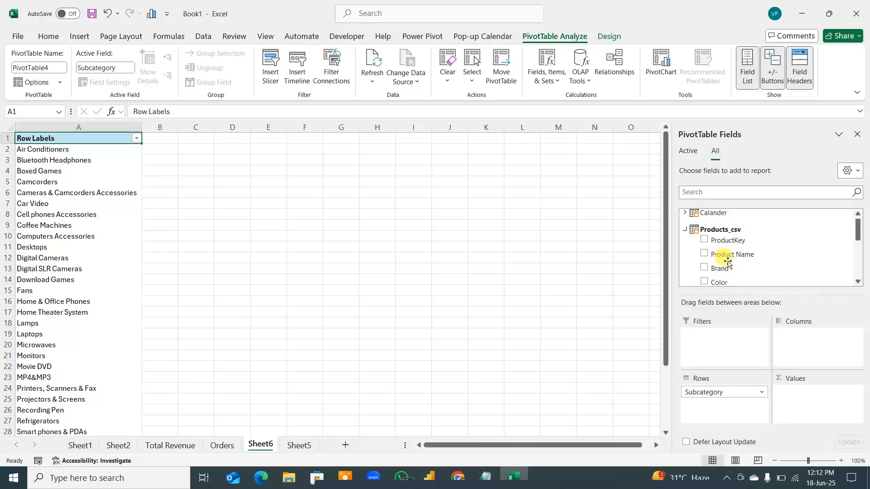
scroll(727, 264, "down", 5)
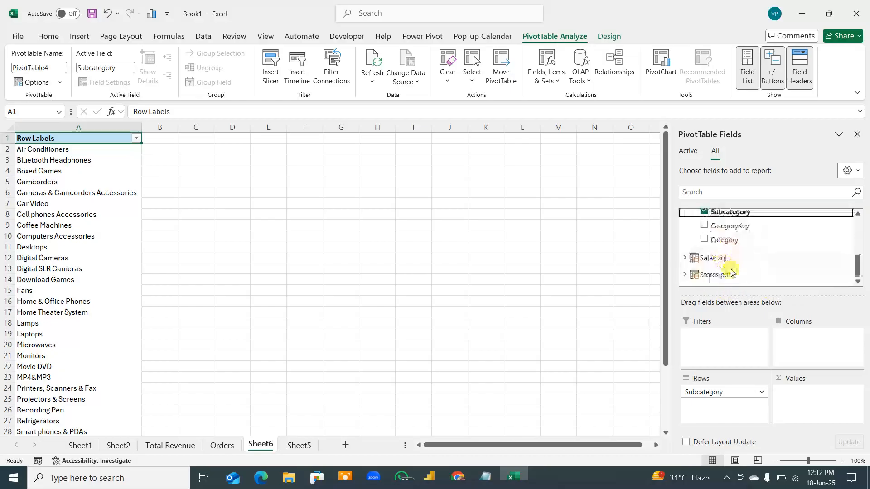
Add Total Orders from the Sales_sql table as the pivot table's values
left_click(685, 259)
scroll(742, 247, "down", 3)
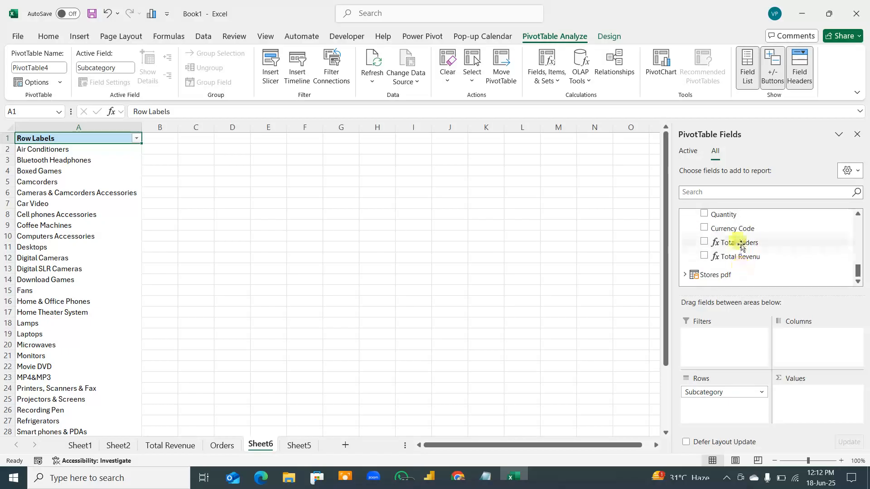
left_click_drag(740, 245, 797, 398)
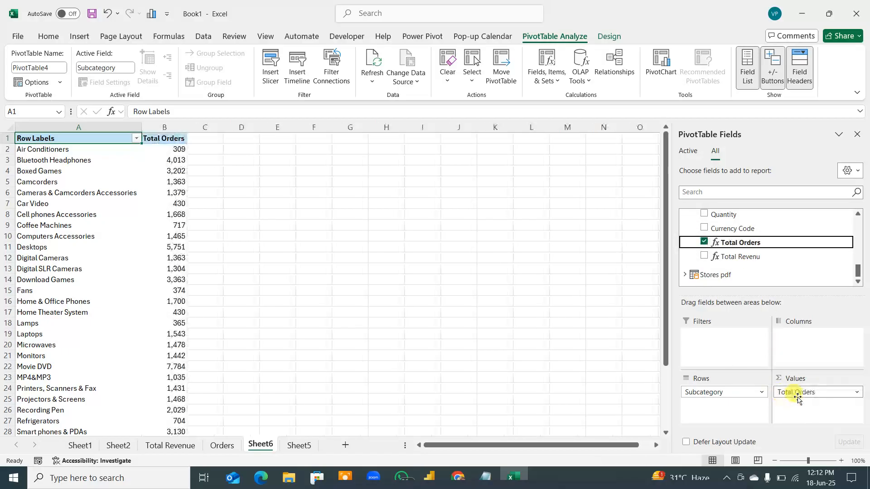
scroll(144, 240, "down", 7)
scroll(144, 240, "up", 7)
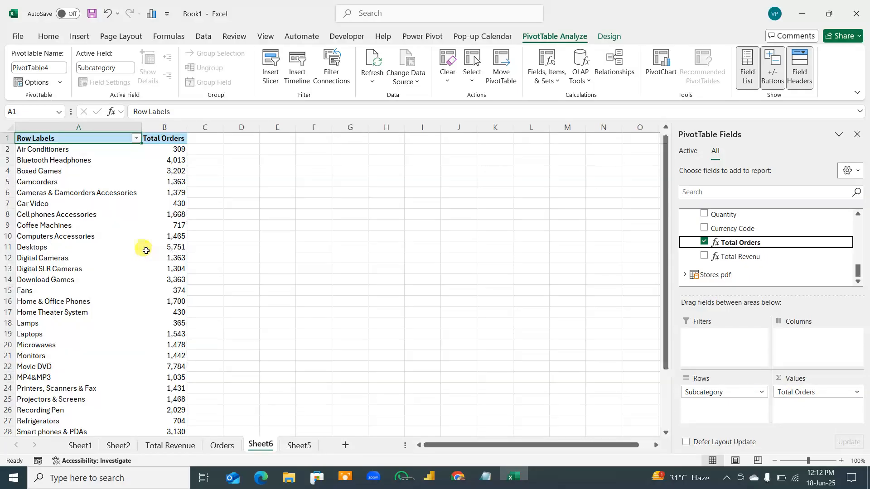
left_click(124, 236)
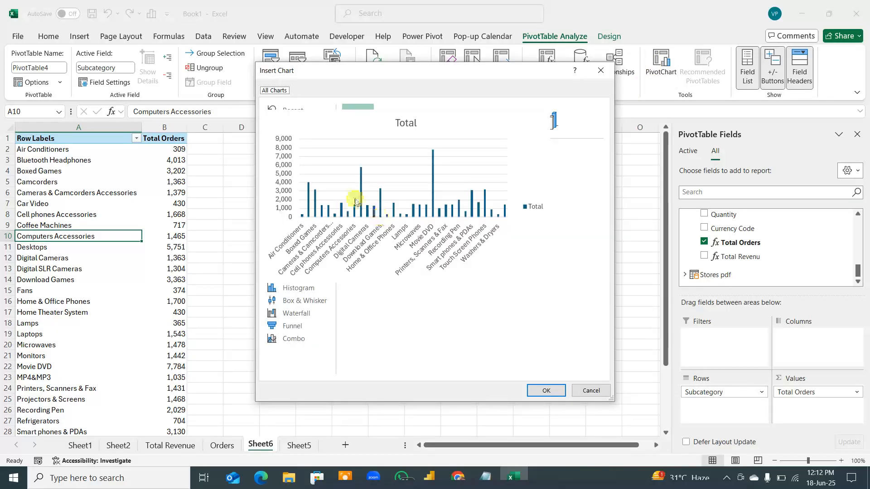
Insert a clustered column PivotChart, widen it, move it up beside the table, and select its 'Total' title
left_click(547, 391)
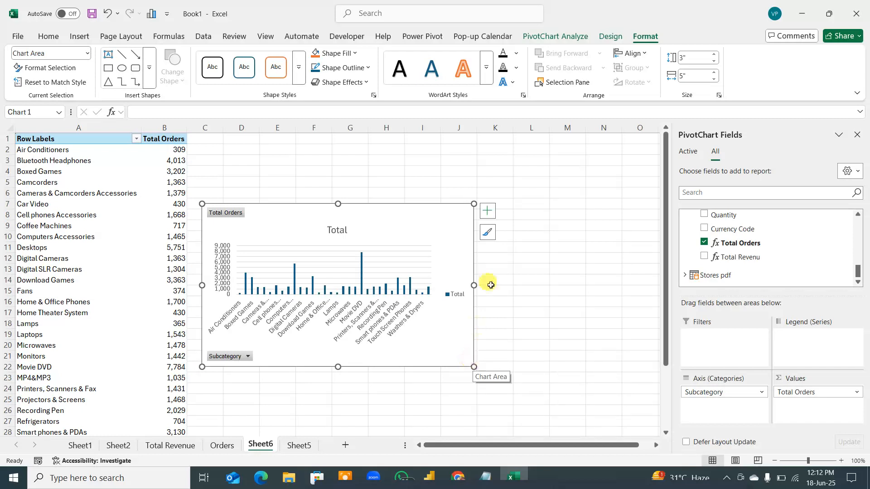
left_click_drag(474, 285, 569, 285)
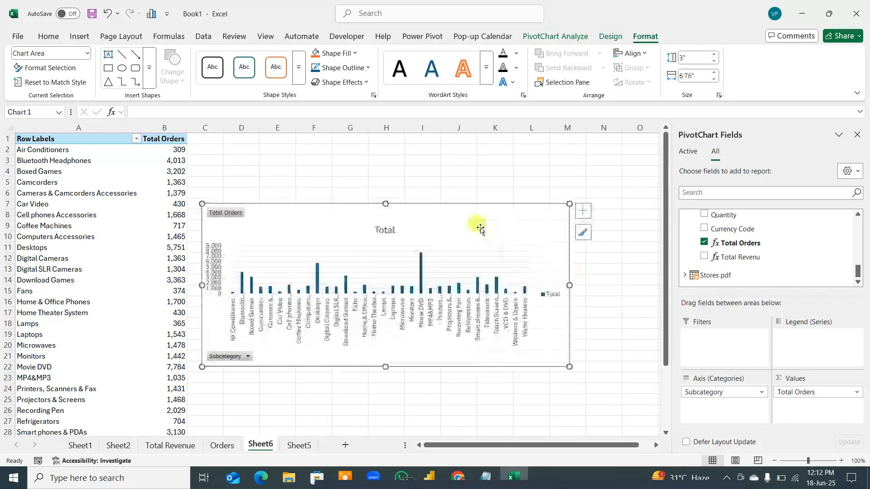
left_click_drag(481, 230, 454, 176)
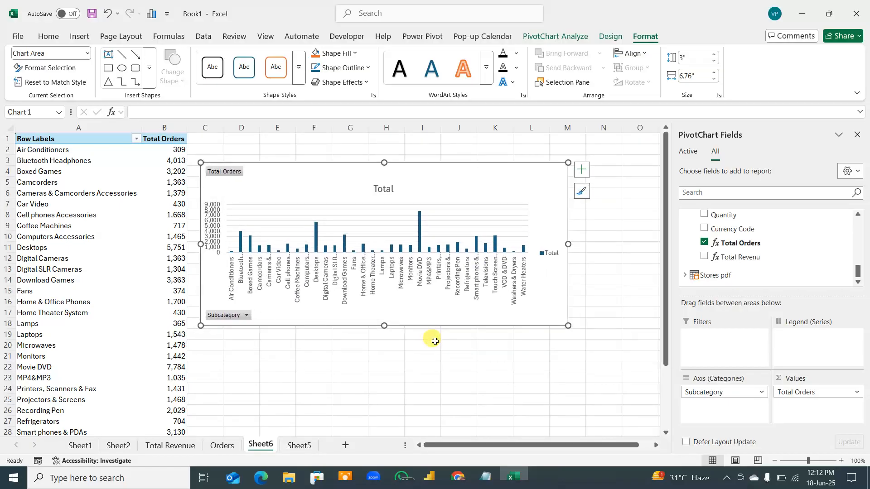
left_click_drag(381, 324, 381, 316)
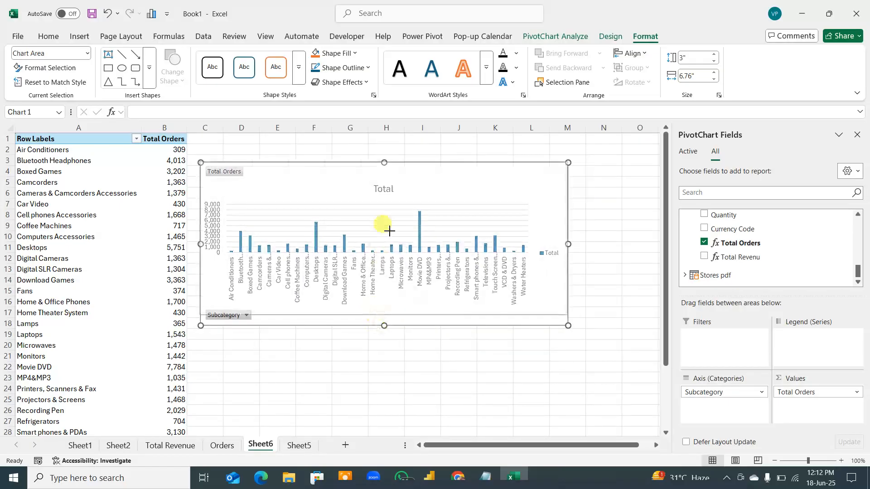
left_click(384, 189)
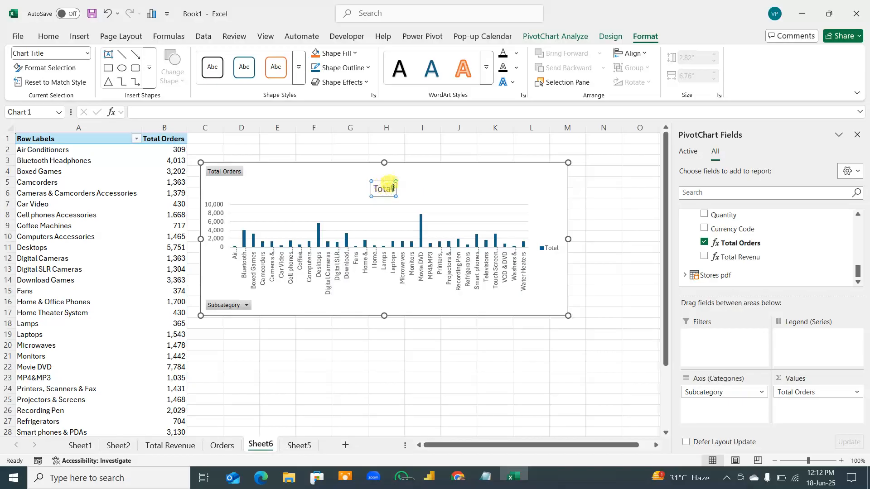
left_click_drag(394, 187, 378, 189)
Retitle the chart 'Sub Category - Orders'
key("BackSpace")
type("S")
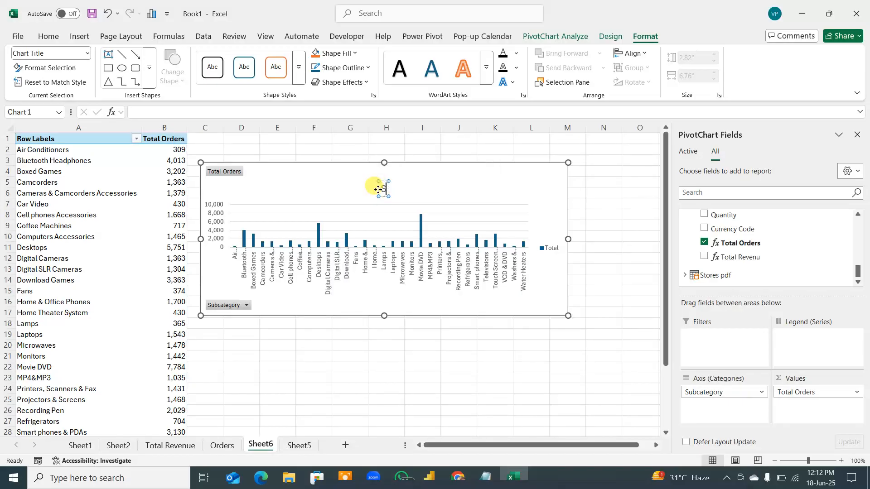
type("ub")
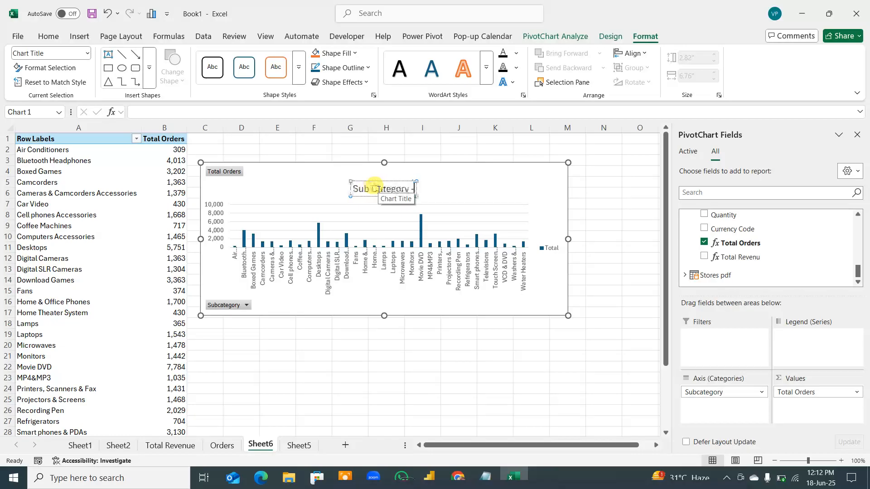
type("Category - O")
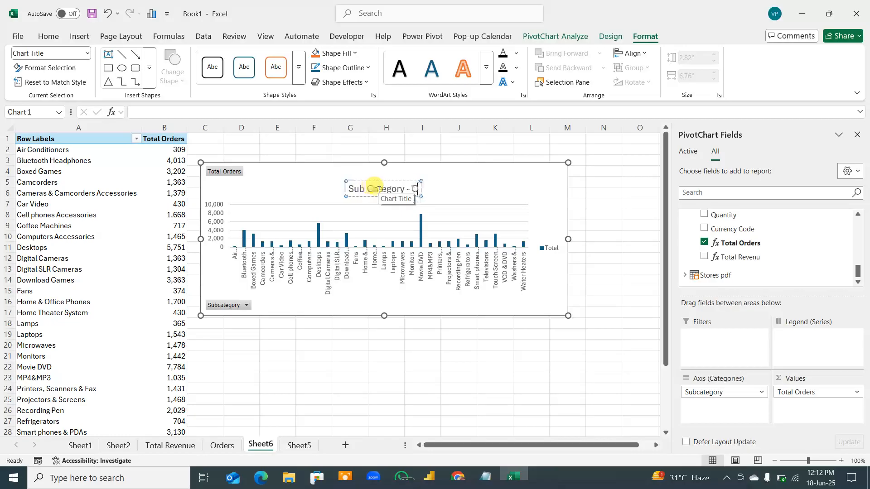
type("rders")
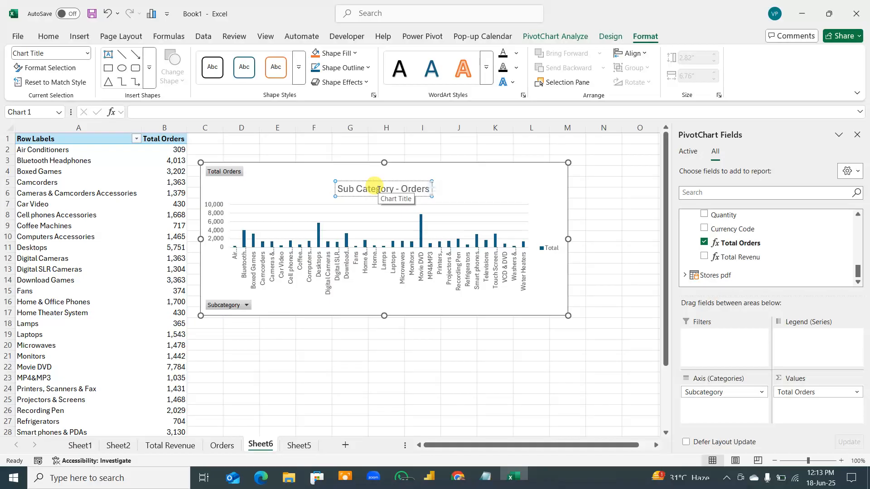
left_click(550, 301)
Hide all chart field buttons, delete the legend, and widen the chart
right_click(240, 174)
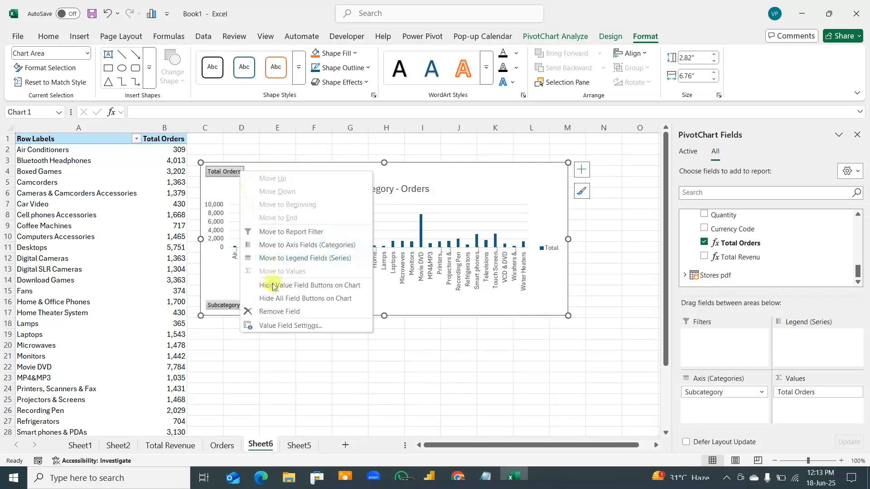
left_click(274, 302)
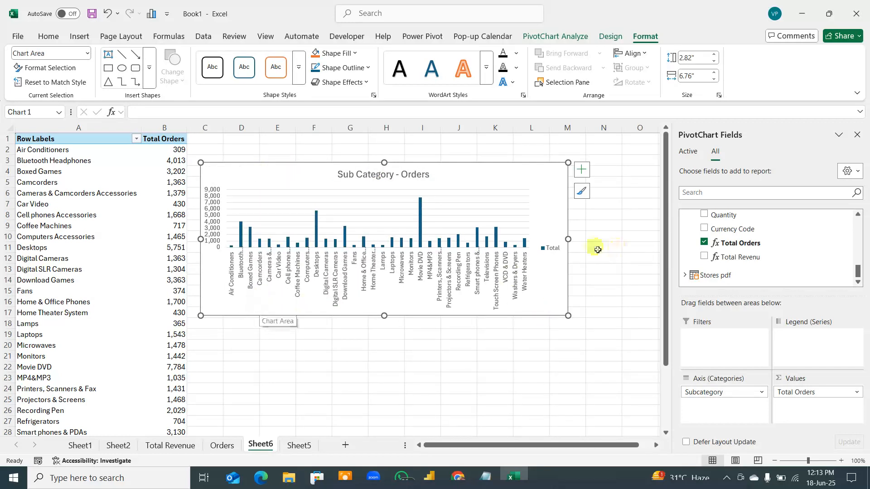
left_click(562, 248)
key("Delete")
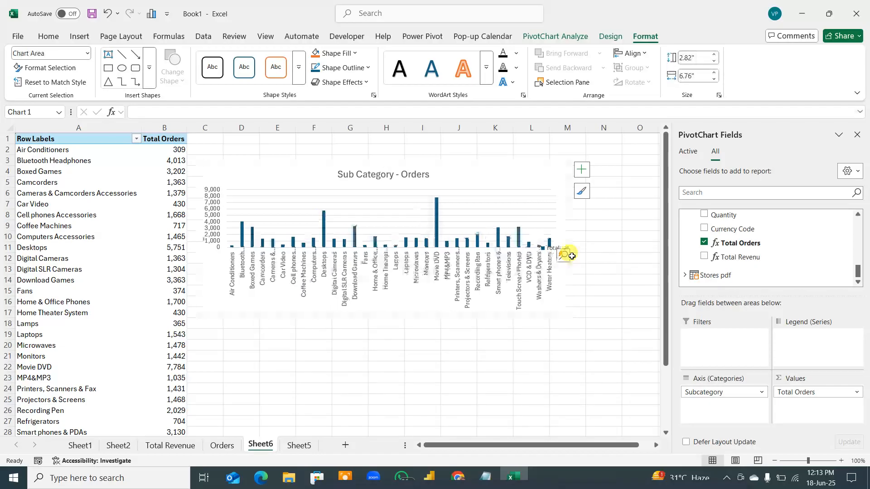
left_click_drag(569, 240, 633, 239)
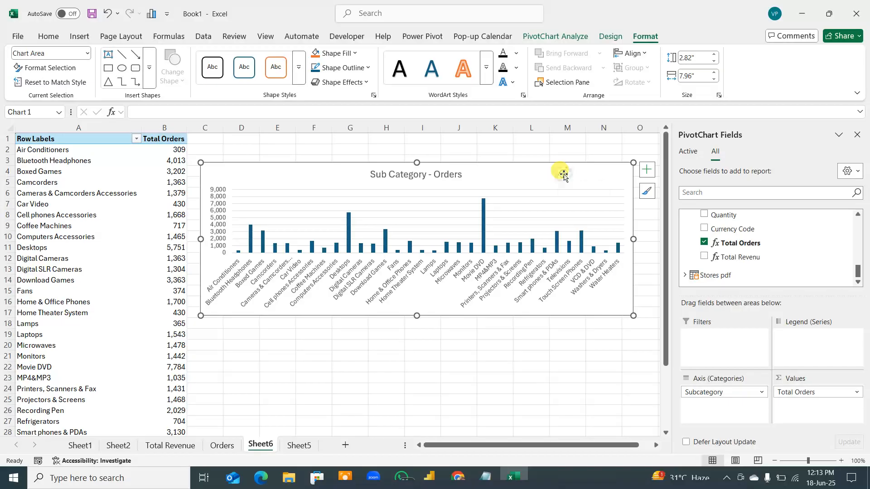
Paste the chart into cell L4 on Sheet5
left_click(297, 446)
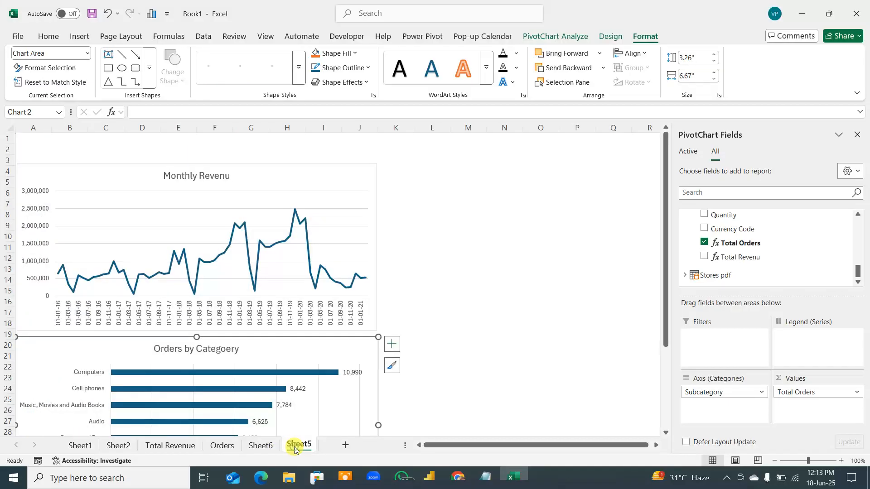
left_click(435, 174)
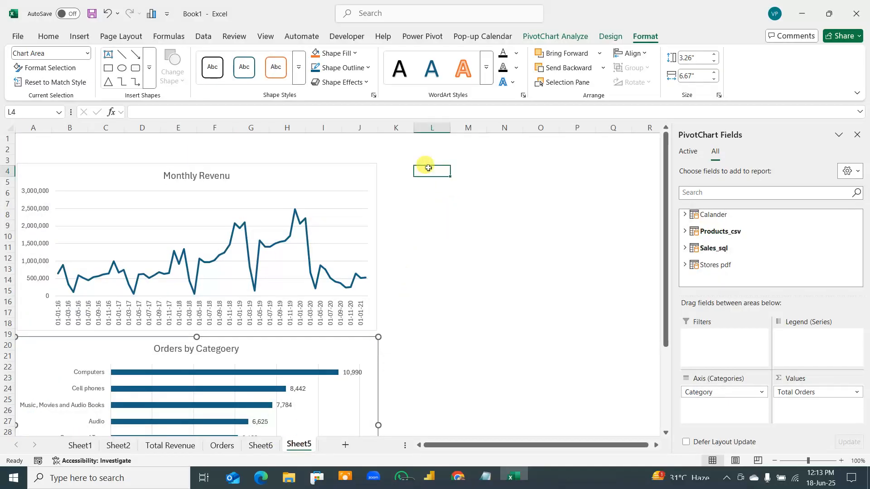
key("ctrl+v")
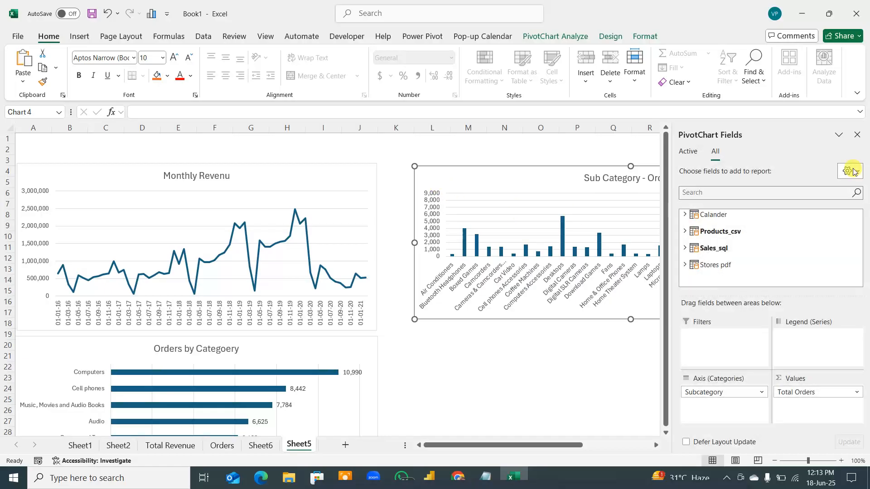
Close the fields pane and resize the chart taller and narrower to fit before the Country slicer
left_click(857, 134)
left_click_drag(846, 242, 598, 272)
left_click_drag(414, 319, 386, 325)
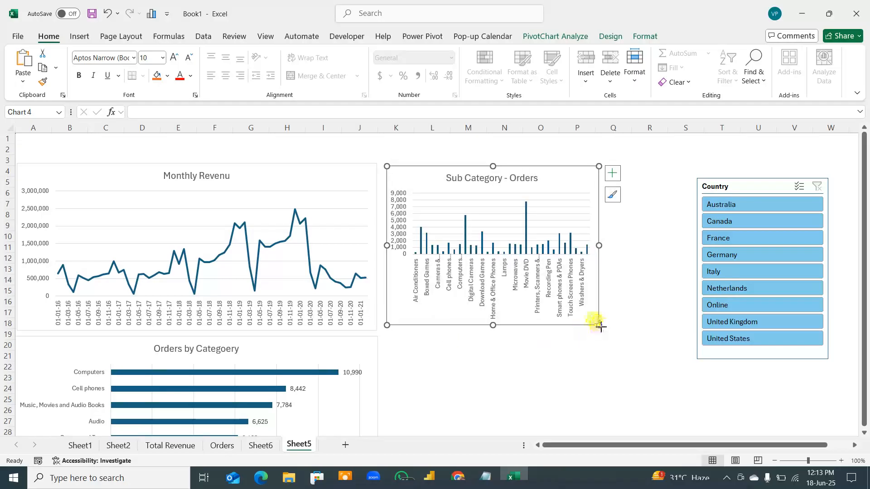
left_click_drag(600, 326, 634, 446)
scroll(657, 342, "down", 3)
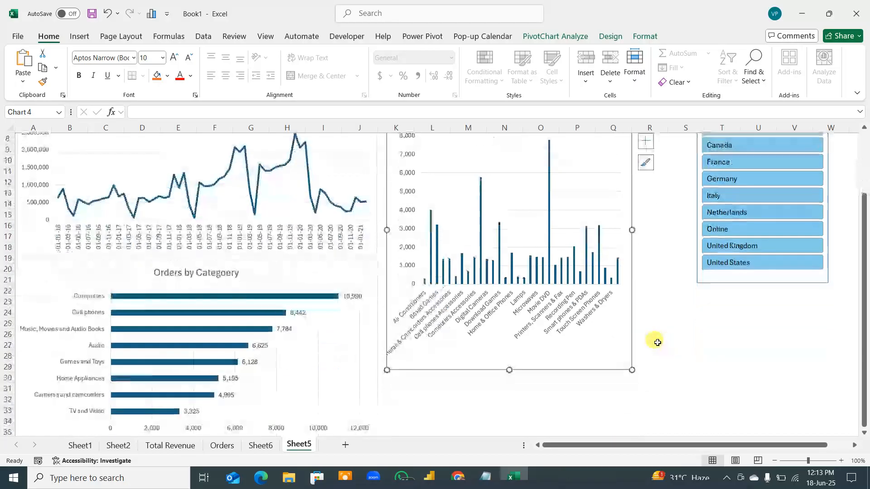
mouse_move(509, 369)
left_mouse_down()
mouse_move(514, 436)
mouse_move(520, 379)
left_mouse_up()
scroll(746, 375, "up", 3)
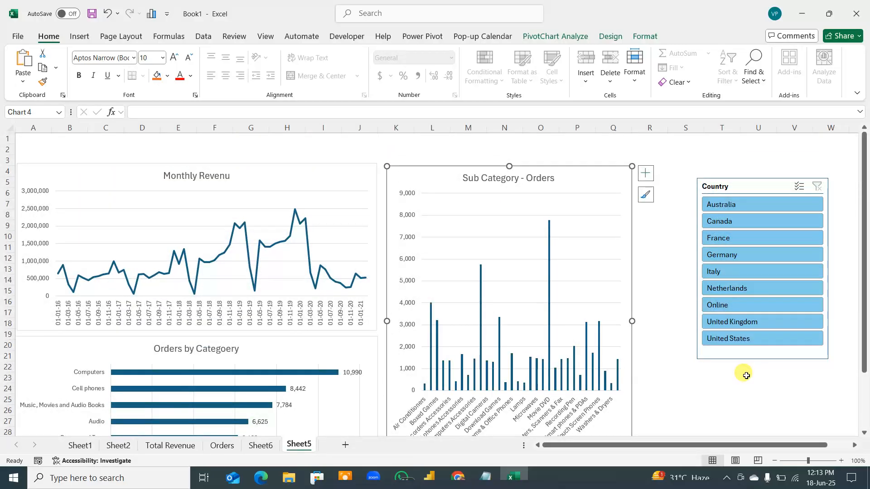
Test the Country slicer with Australia and Canada, then clear its filter
left_click(749, 208)
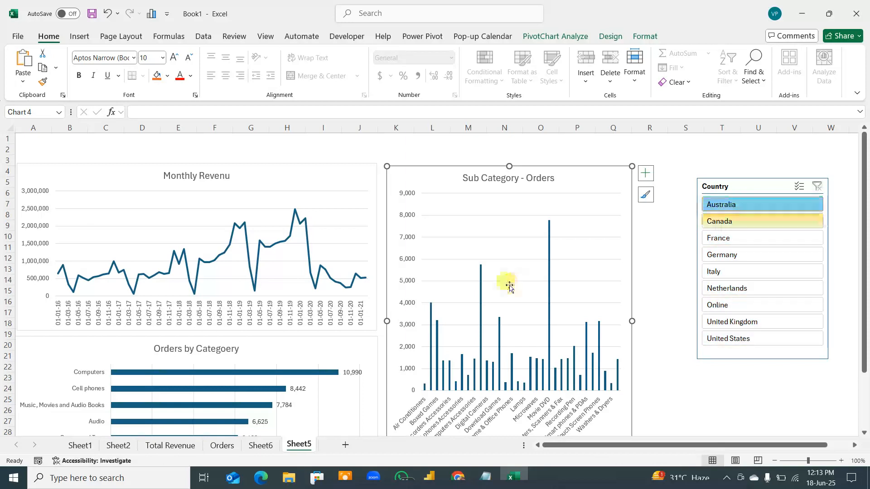
left_click(725, 221)
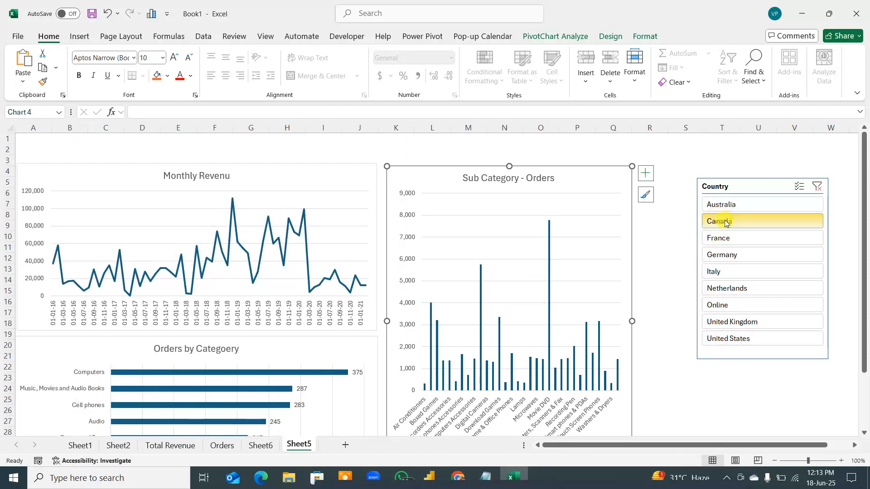
left_click(746, 187)
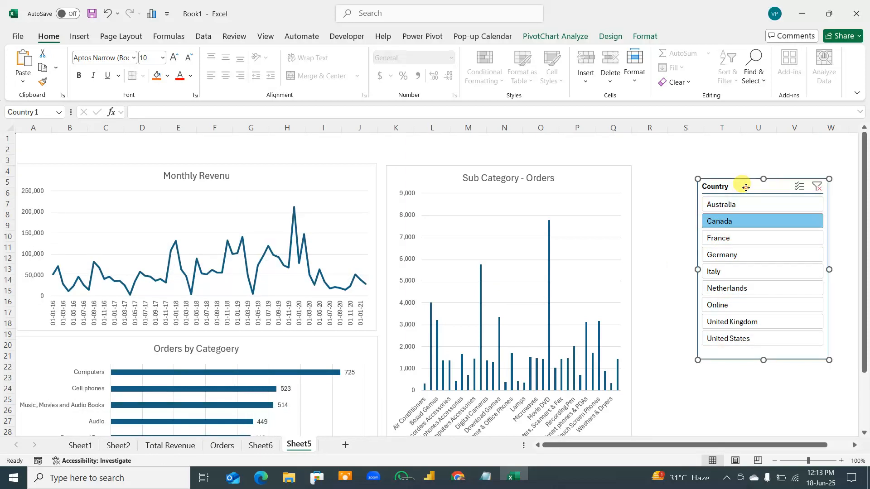
right_click(746, 188)
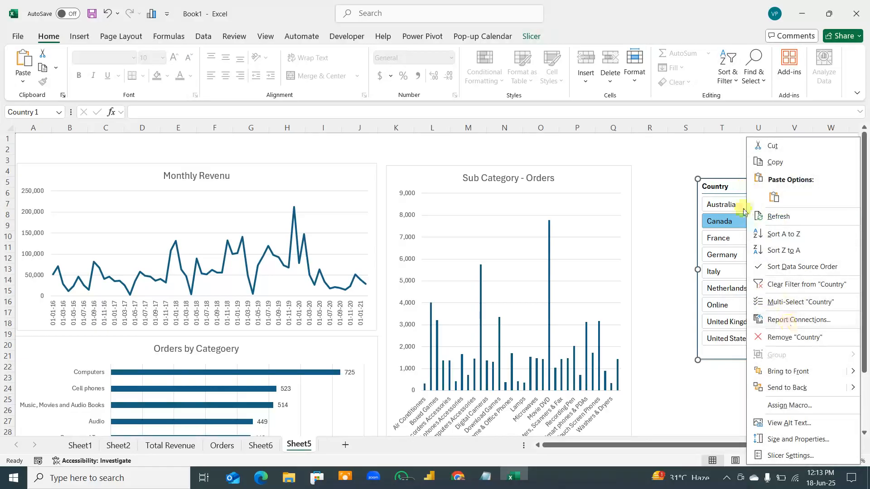
left_click(739, 188)
left_click(816, 186)
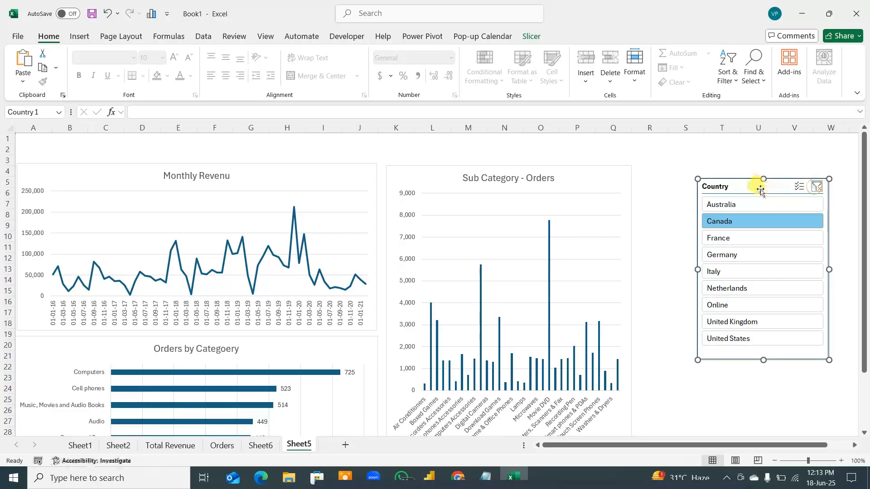
Connect the Country slicer to PivotTable4 through its Report Connections
left_click(532, 36)
left_click(101, 72)
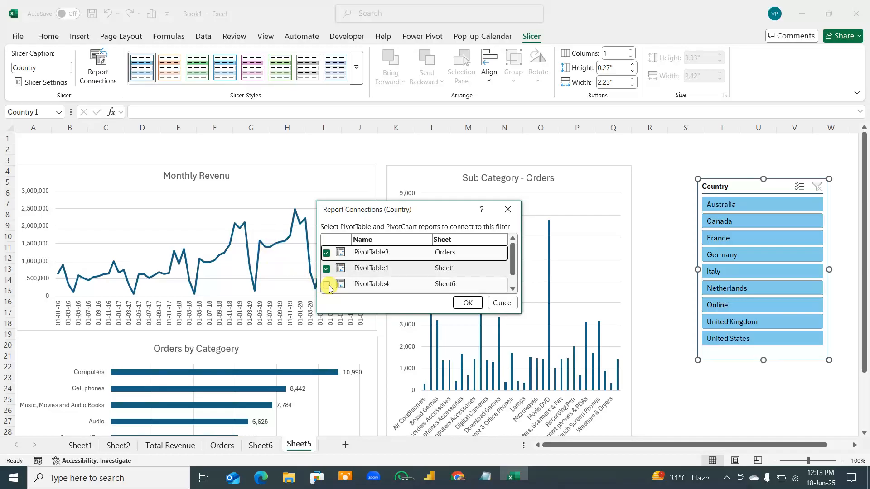
left_click(326, 285)
left_click(468, 303)
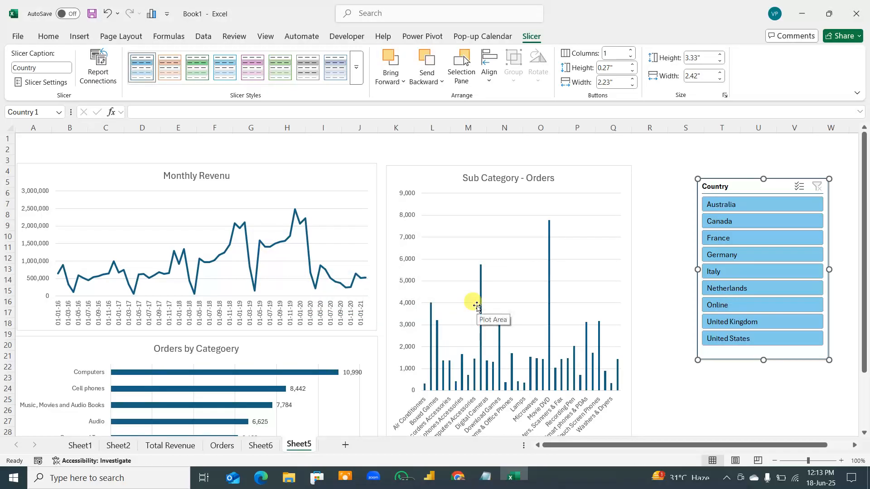
Test filtering by Australia, France and Germany, clear the filter, and move the Sub Category - Orders chart right
left_click(753, 204)
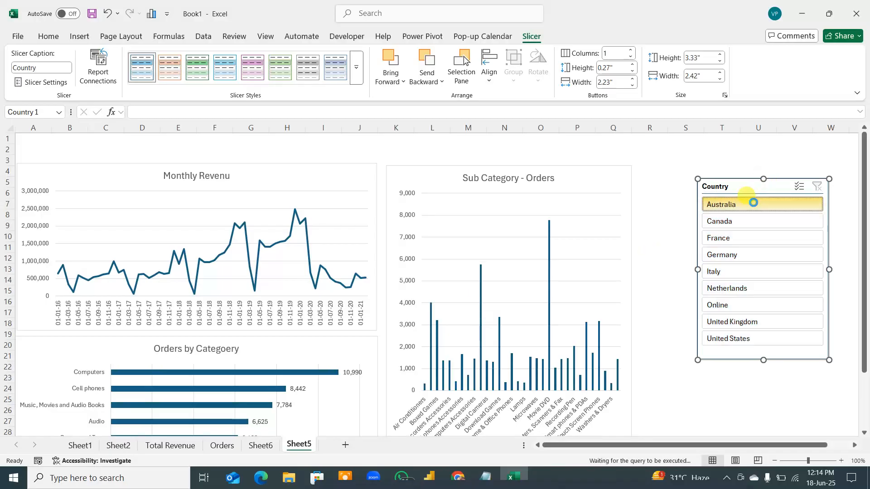
left_click(757, 240)
left_click(759, 256)
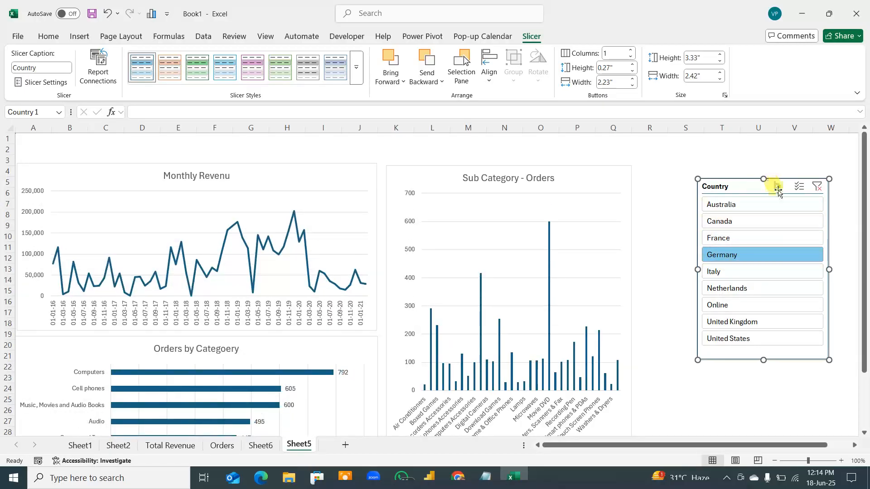
left_click(817, 185)
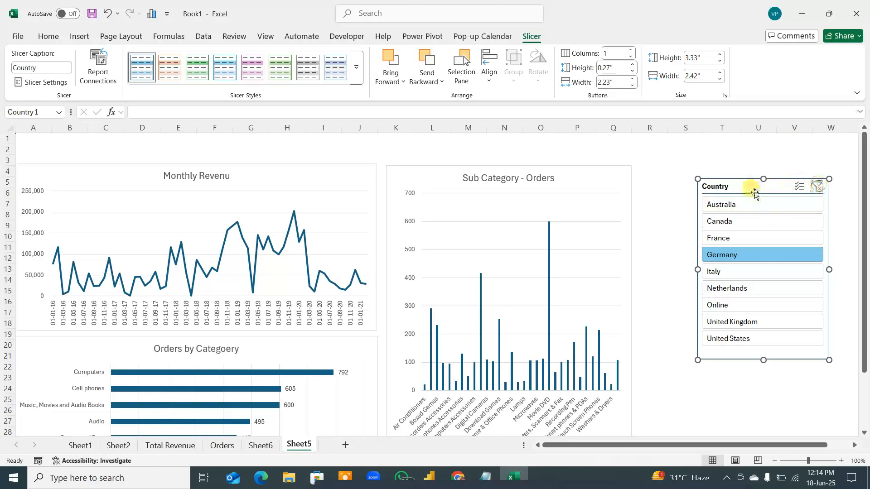
left_click_drag(623, 183, 659, 175)
left_click(331, 170)
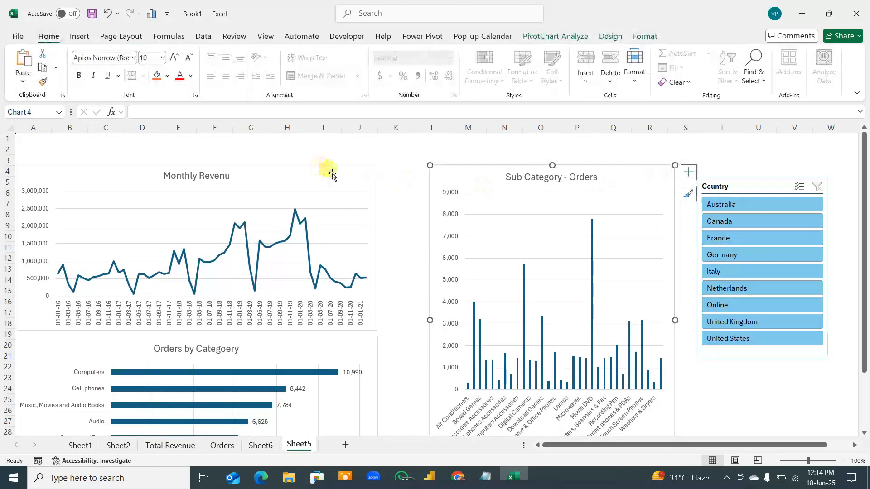
Widen the Monthly Revenue and Orders by Category charts
mouse_move(330, 171)
left_mouse_down()
mouse_move(363, 171)
mouse_move(332, 171)
left_mouse_up()
left_click_drag(379, 247, 420, 240)
scroll(372, 297, "down", 2)
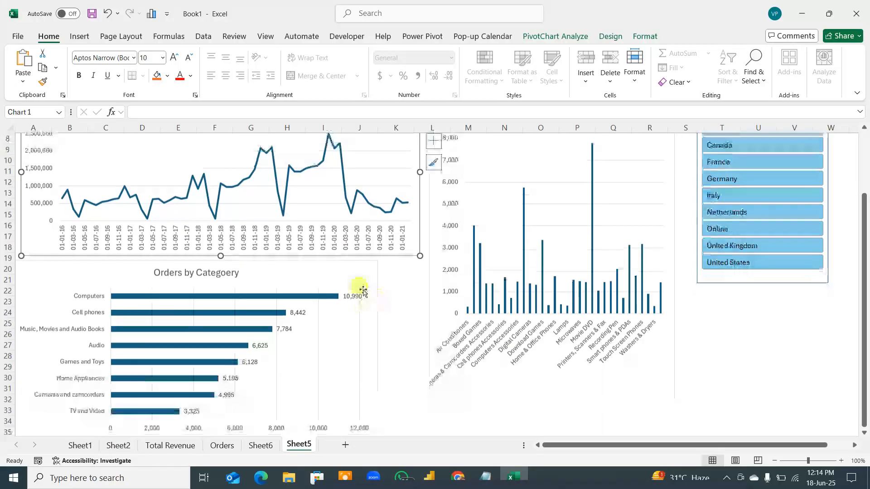
left_click(376, 353)
left_click_drag(378, 349, 418, 354)
left_click(716, 358)
scroll(712, 350, "up", 1)
scroll(712, 350, "up", 1)
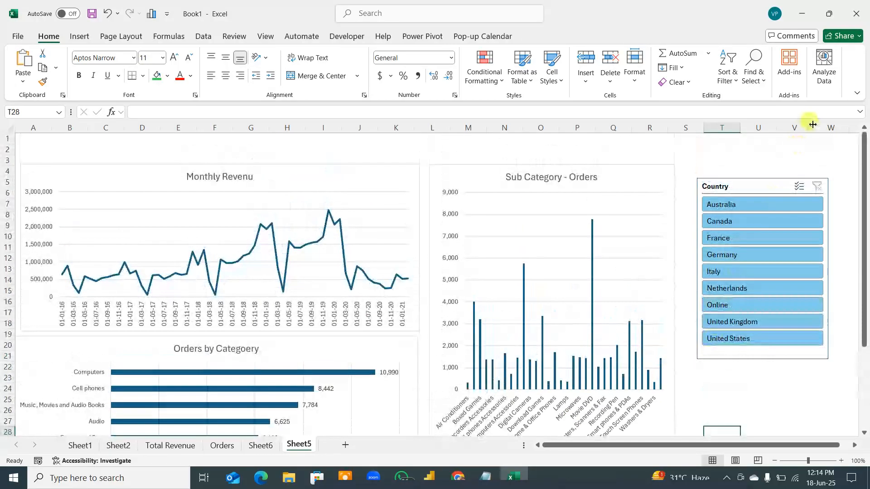
Switch Excel to full-screen mode and make the Sub Category - Orders chart taller, to row 35
left_click(854, 94)
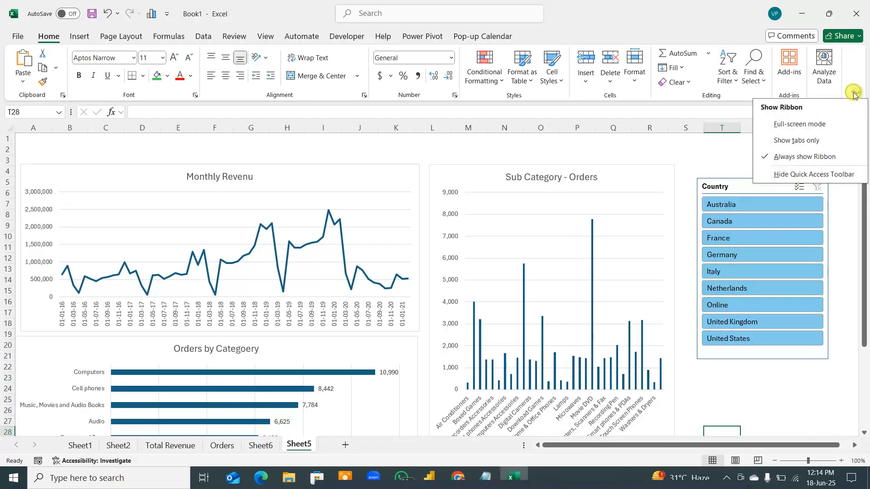
left_click(806, 129)
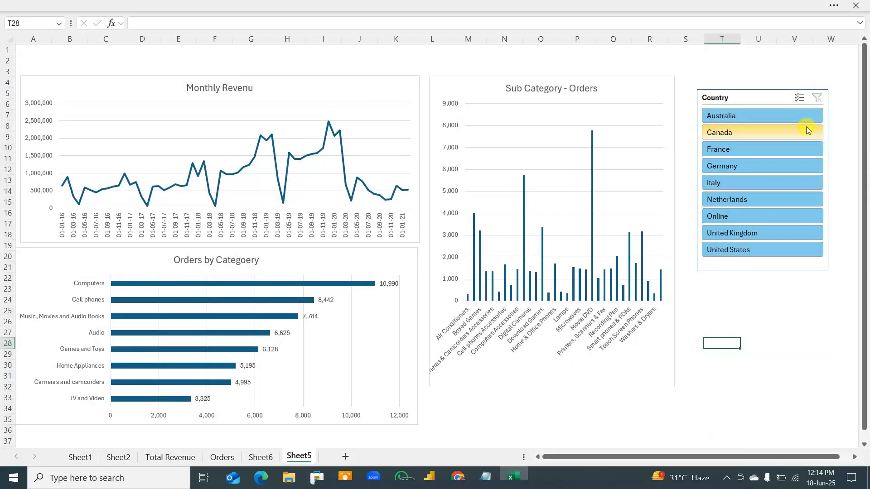
left_click(516, 369)
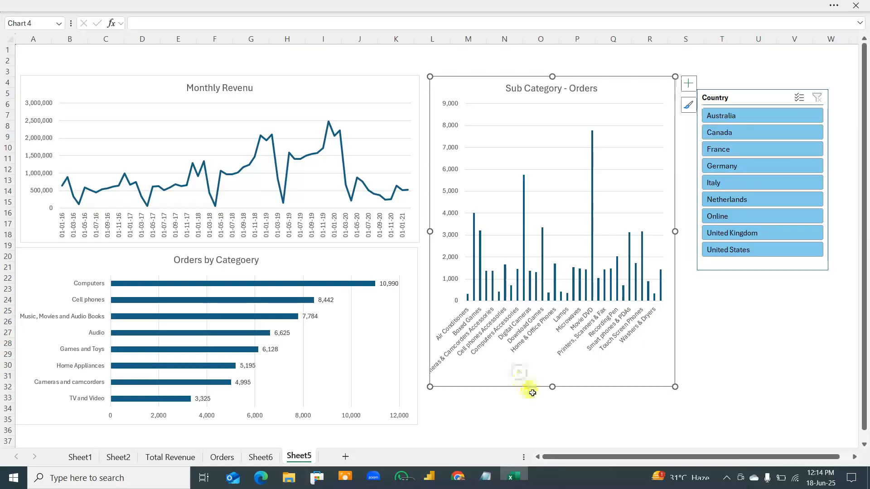
left_click_drag(553, 394, 551, 425)
Restack the Monthly Revenue and Orders by Category charts to match its height
left_click(306, 83)
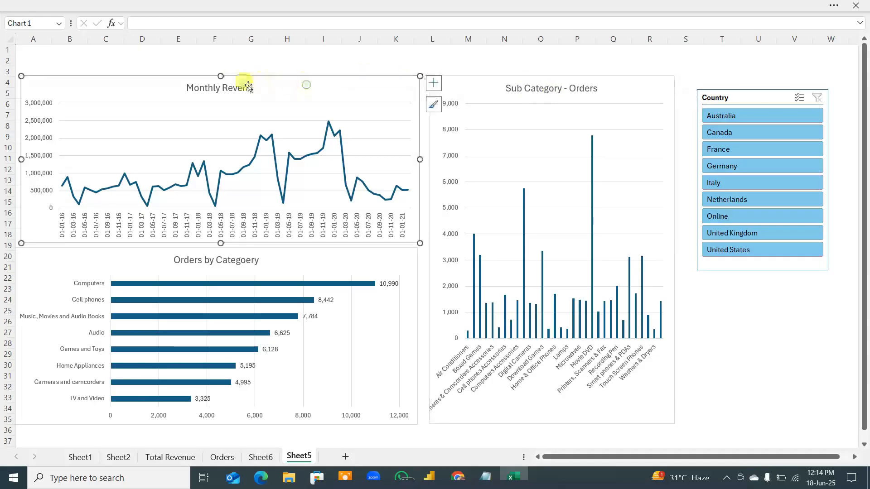
left_click(285, 255)
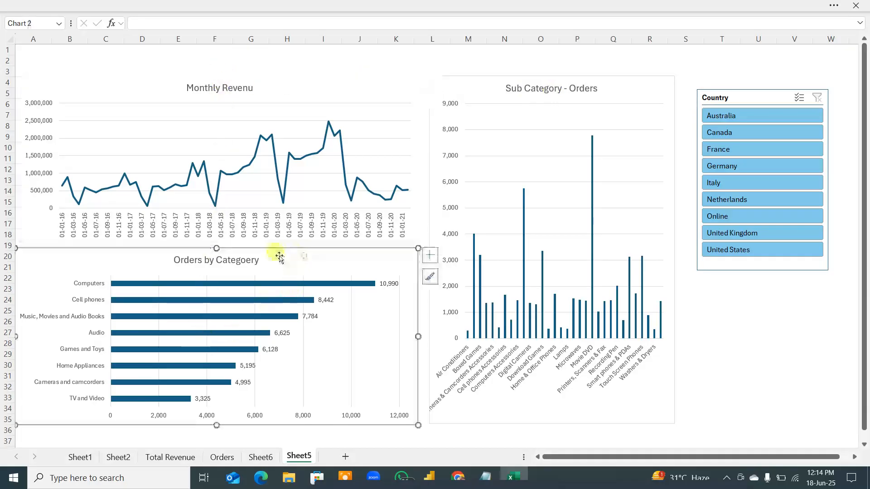
left_click_drag(214, 270, 224, 279)
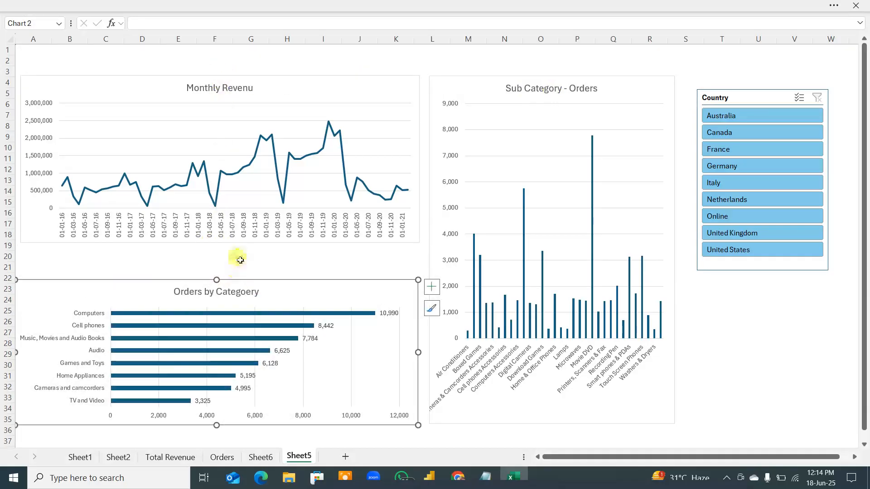
left_click_drag(273, 87, 272, 118)
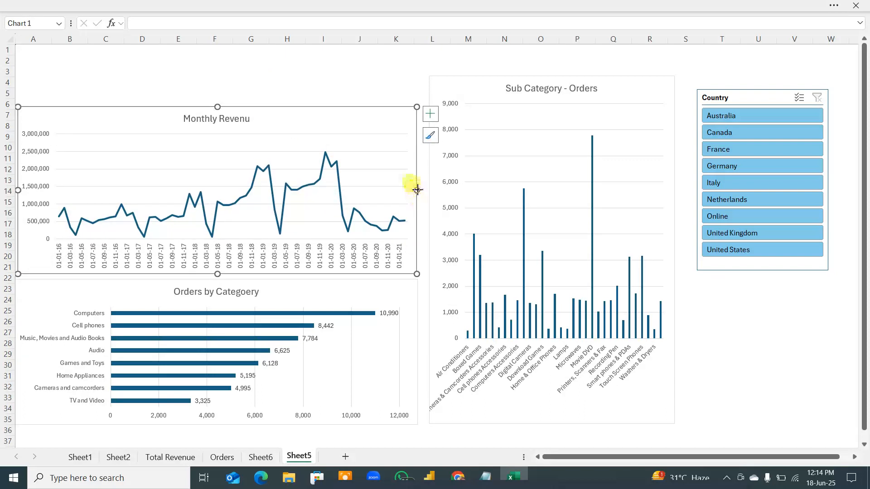
left_click_drag(417, 190, 420, 189)
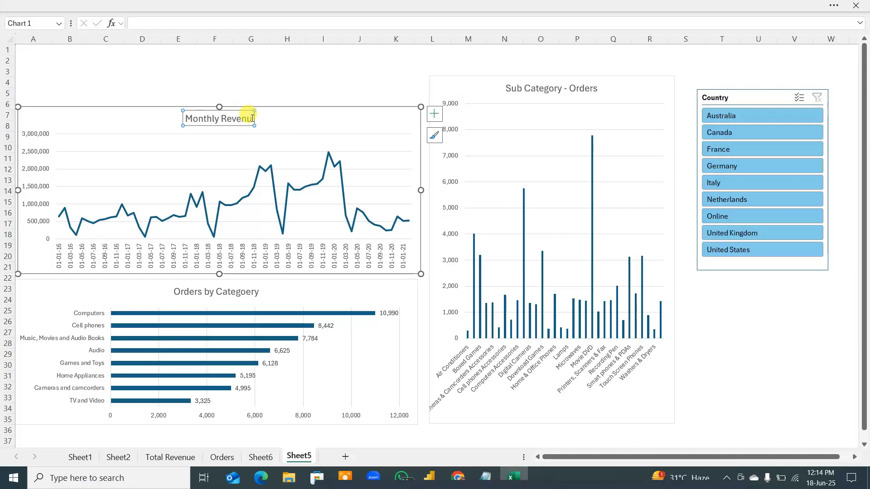
Select the Monthly Revenue chart title text and set its font size to 20
left_click(247, 116)
left_click_drag(224, 118, 188, 119)
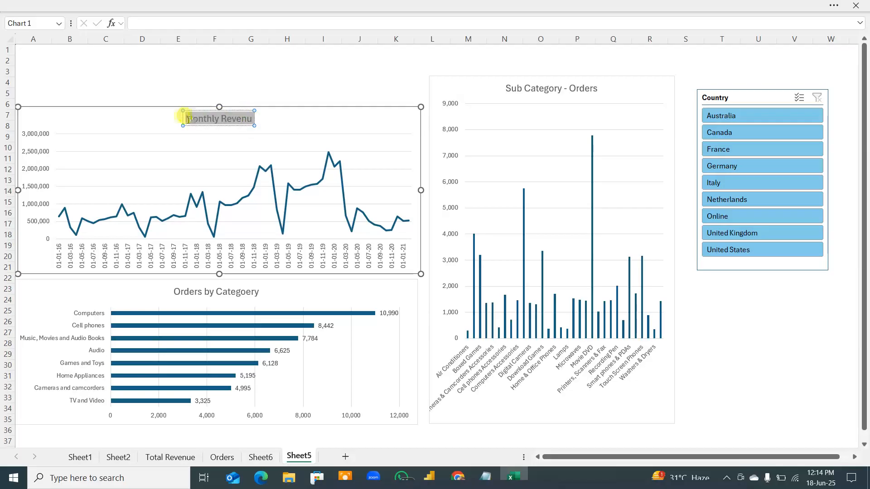
left_click(265, 5)
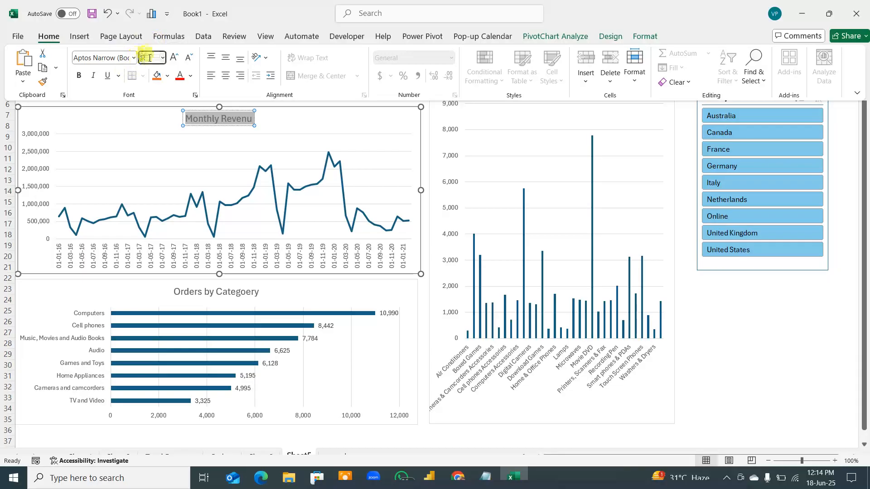
left_click(149, 58)
type("20")
Remove the title's fill, change its font to ADLaM Display, and return to full-screen view
left_click(155, 78)
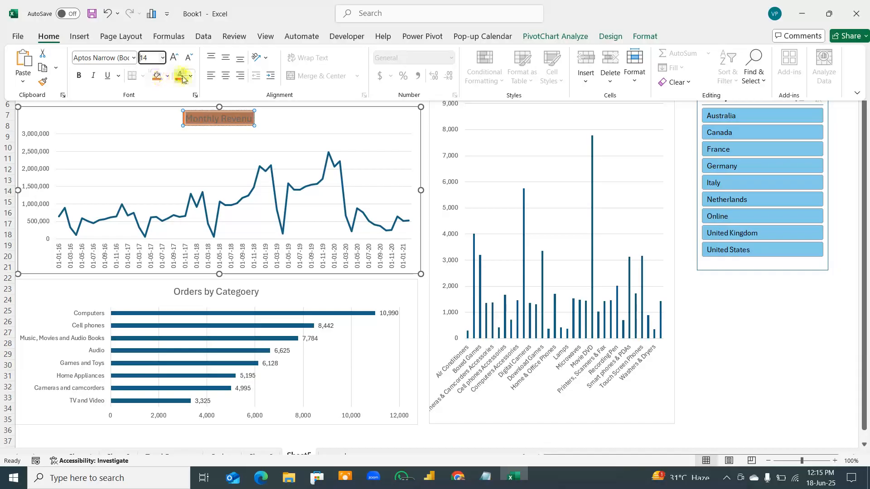
left_click(166, 77)
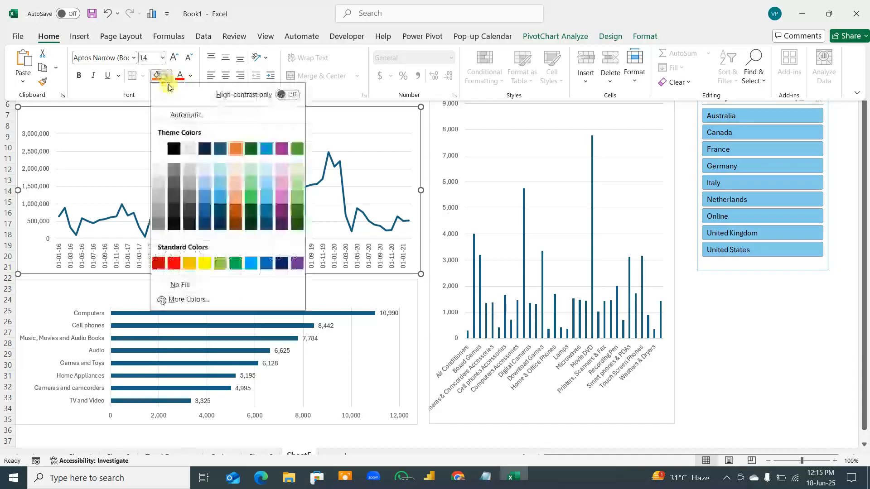
left_click(164, 117)
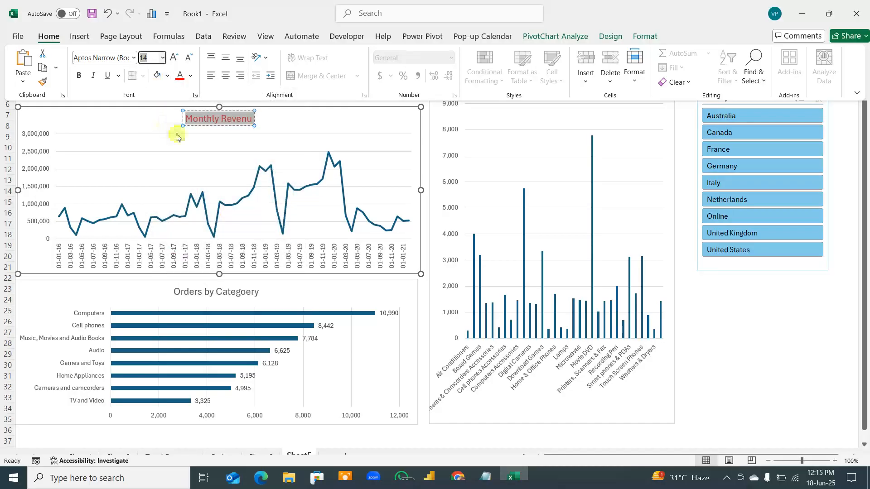
left_click(134, 58)
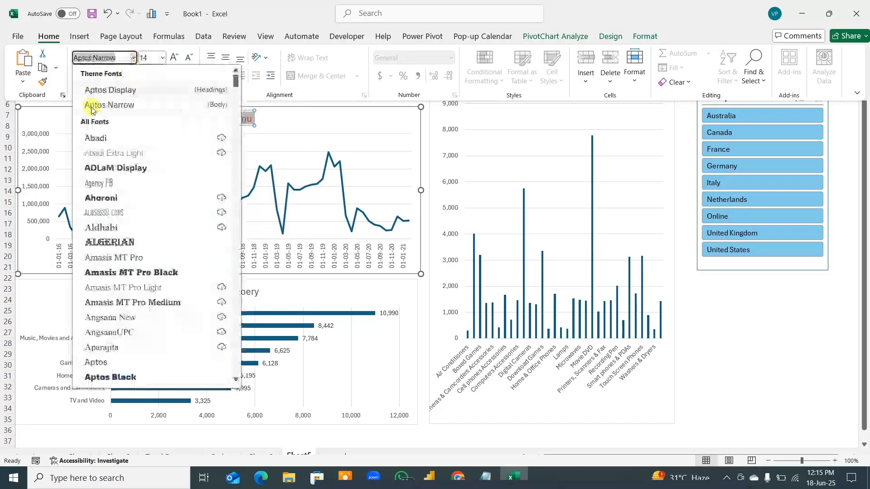
left_click(113, 168)
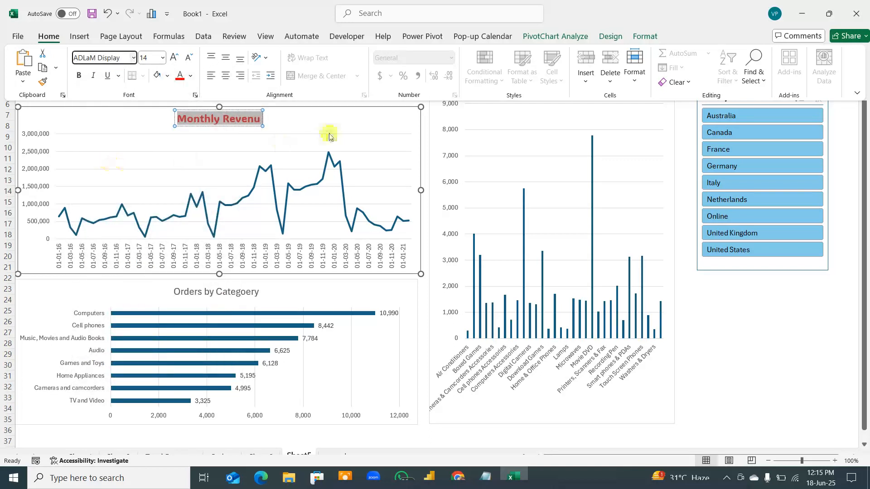
key("ctrl+shift+F1")
left_click(423, 297)
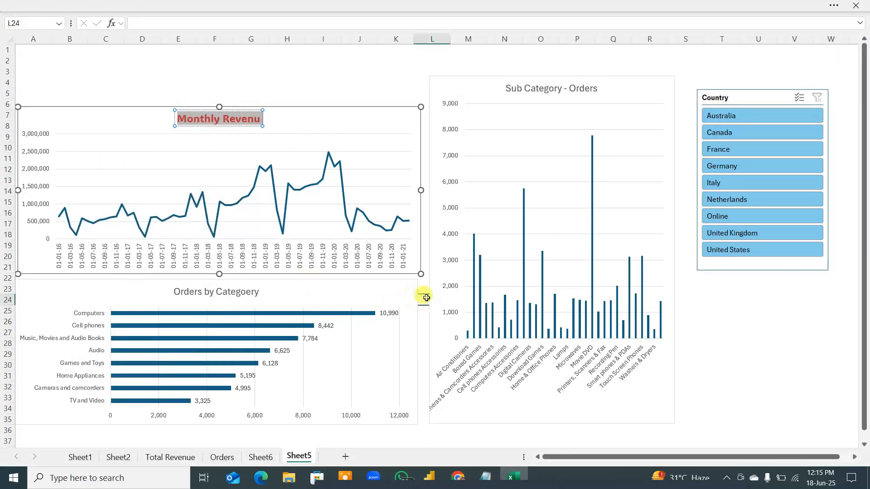
Shorten the Sub Category - Orders chart from the top and shift the Country slicer down-left
left_click(630, 85)
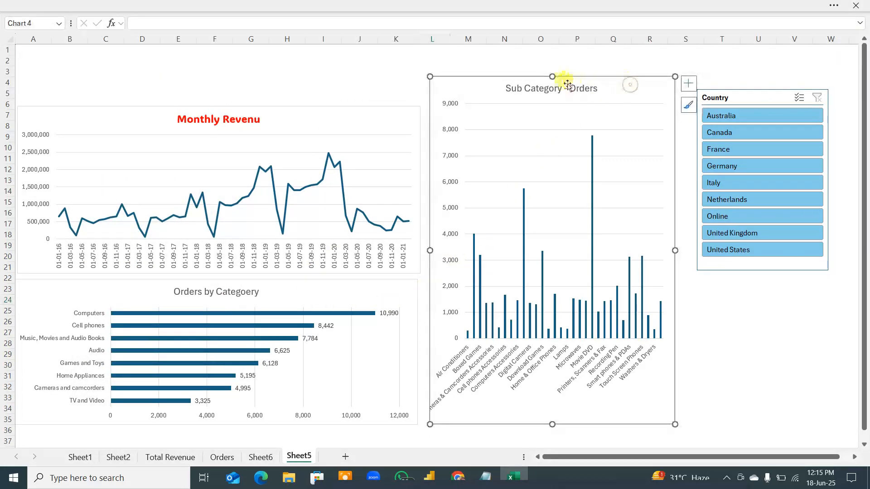
left_click_drag(553, 75, 548, 107)
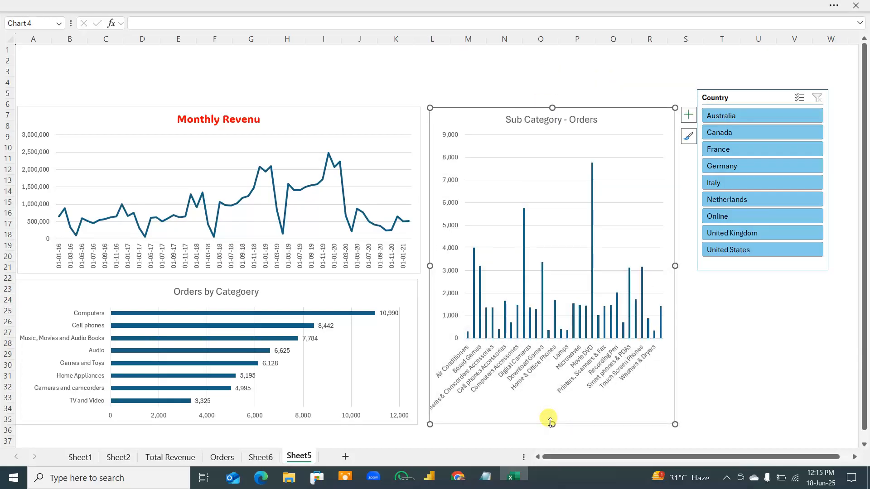
left_click(761, 408)
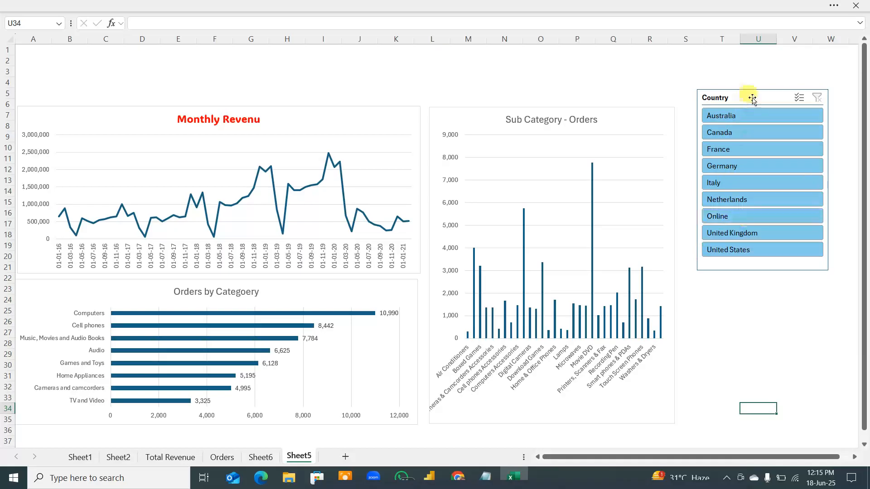
left_click_drag(752, 99, 747, 121)
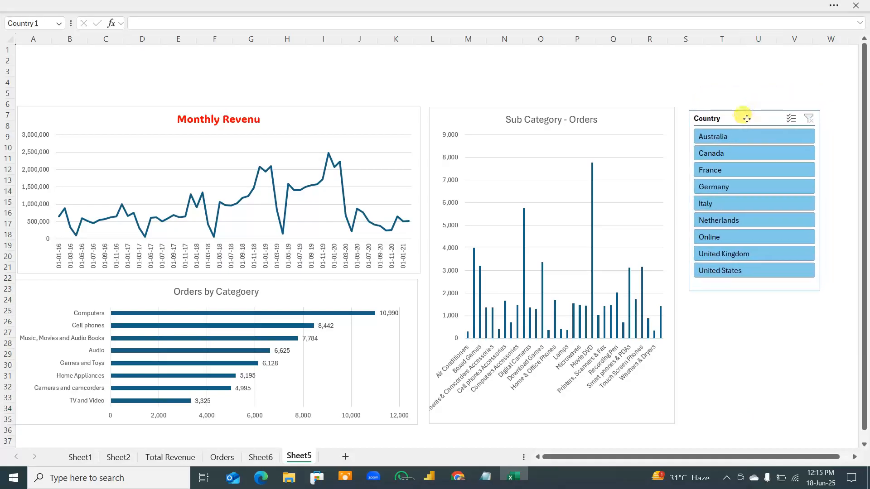
Draw a rounded rectangle banner across the top of the dashboard
left_click(349, 6)
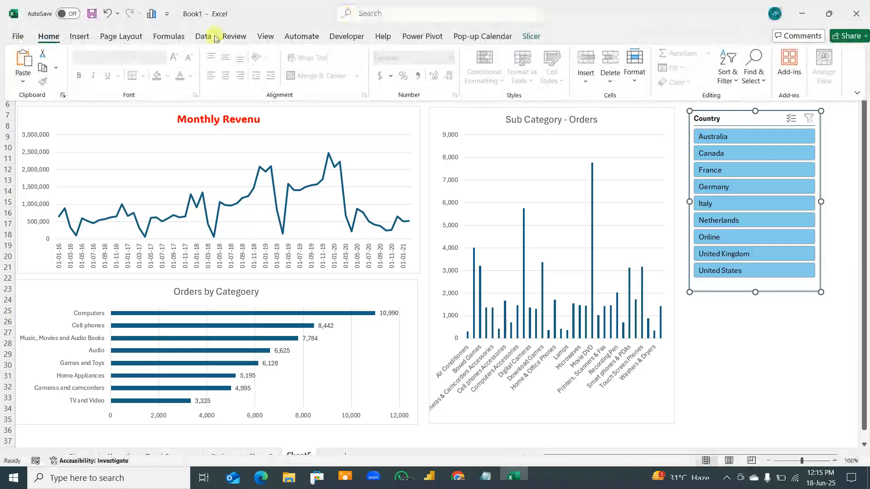
left_click(79, 37)
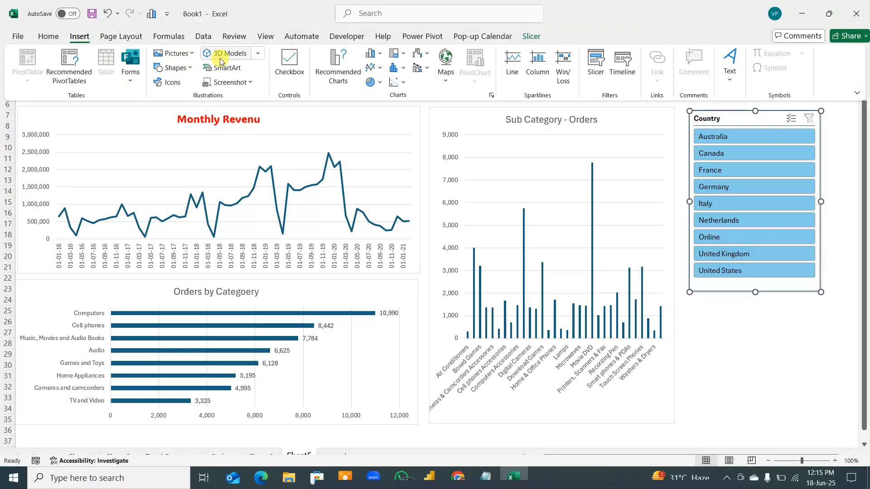
left_click(183, 68)
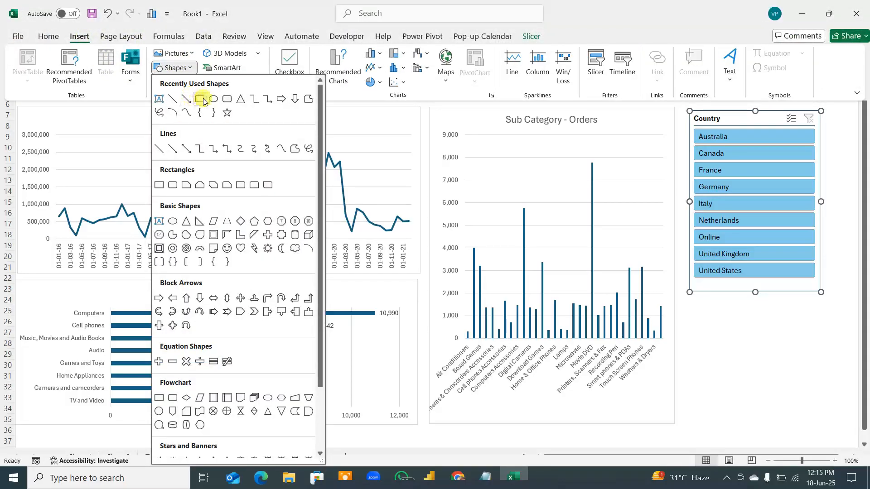
left_click(227, 103)
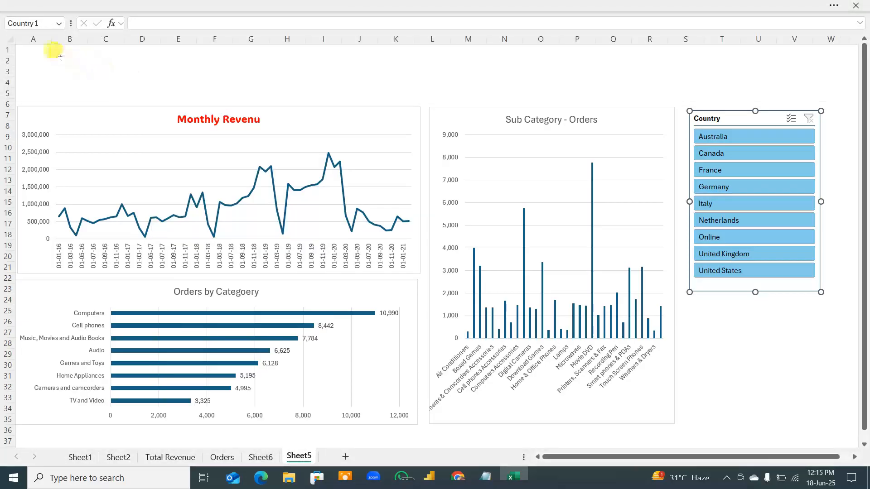
mouse_move(59, 56)
left_mouse_down()
mouse_move(91, 84)
mouse_move(763, 84)
mouse_move(767, 93)
left_mouse_up()
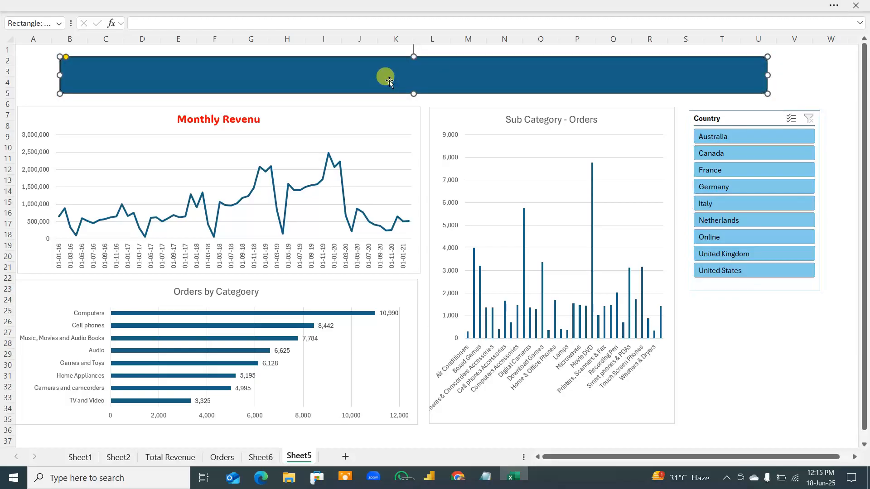
Type 'Monthly Revenue Trending - Interactive Dash Board' inside the banner and select the text
right_click(389, 80)
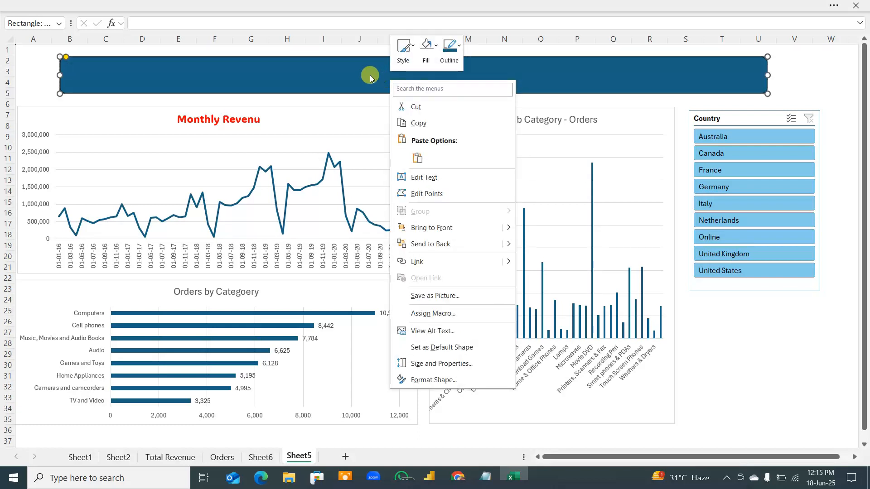
left_click(306, 74)
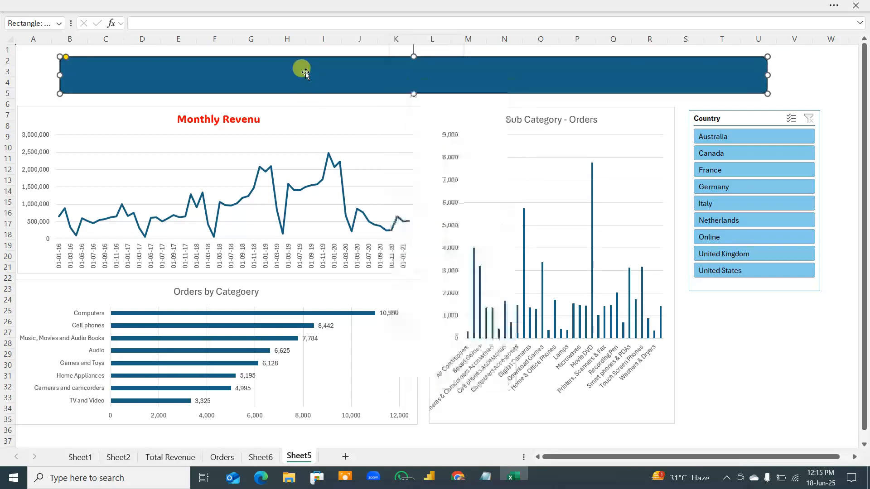
left_click(215, 6)
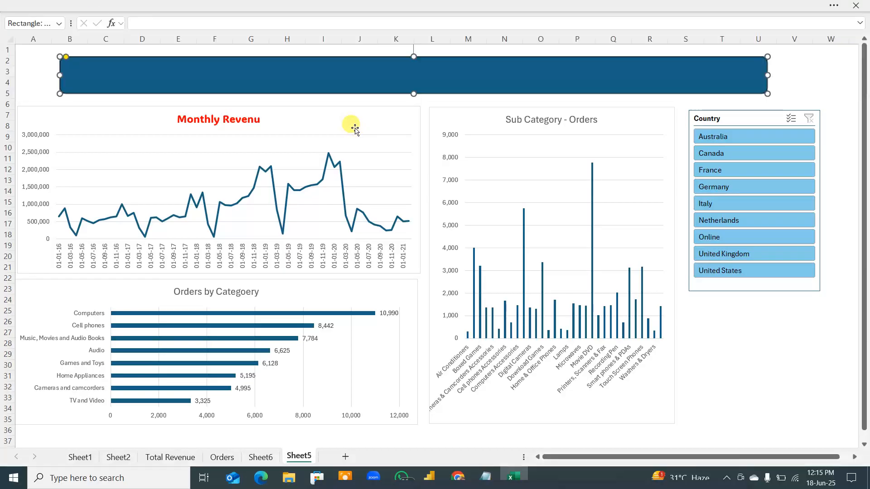
left_click(364, 77)
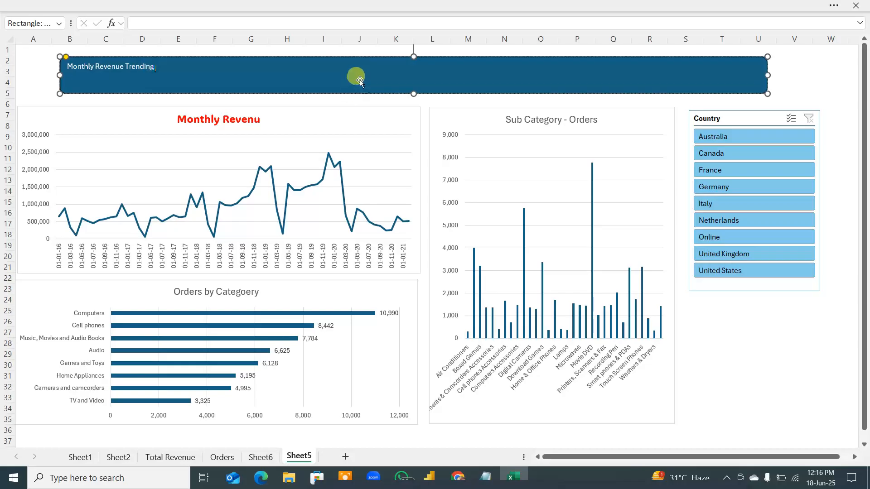
type("Interactive Dash Board")
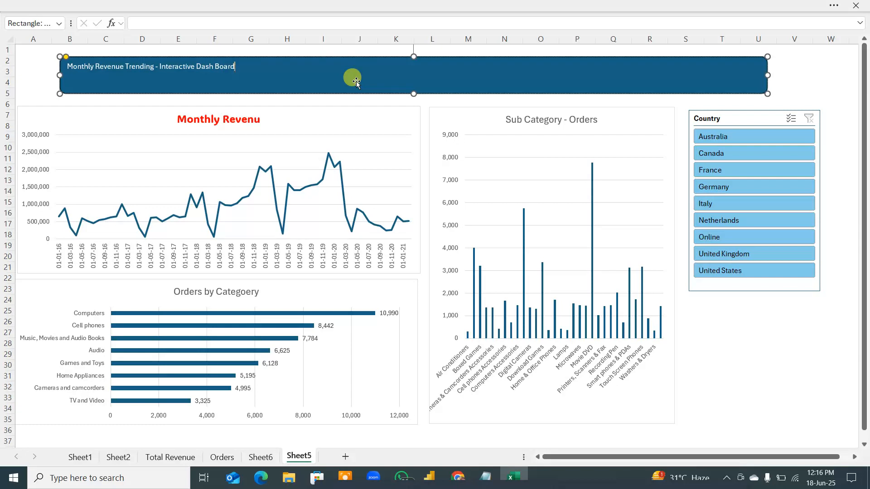
key("ctrl+a")
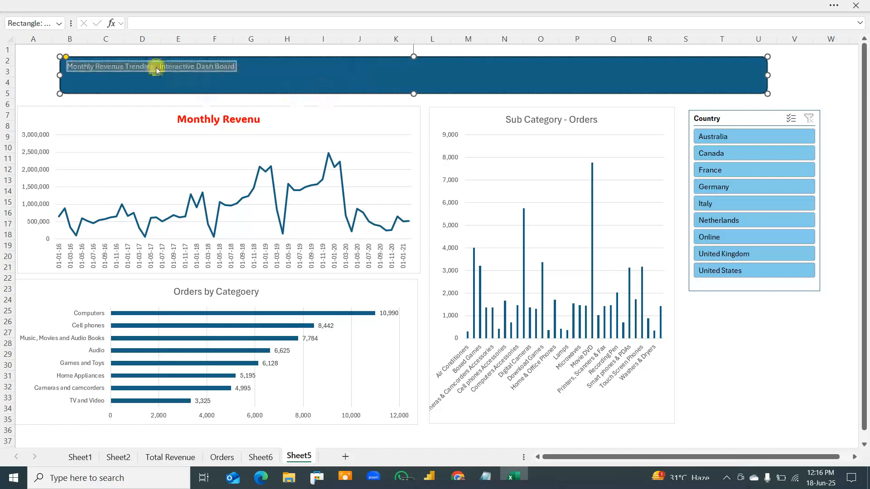
Apply a dark-blue style to the banner and make its title 35 pt and centred
left_click(247, 5)
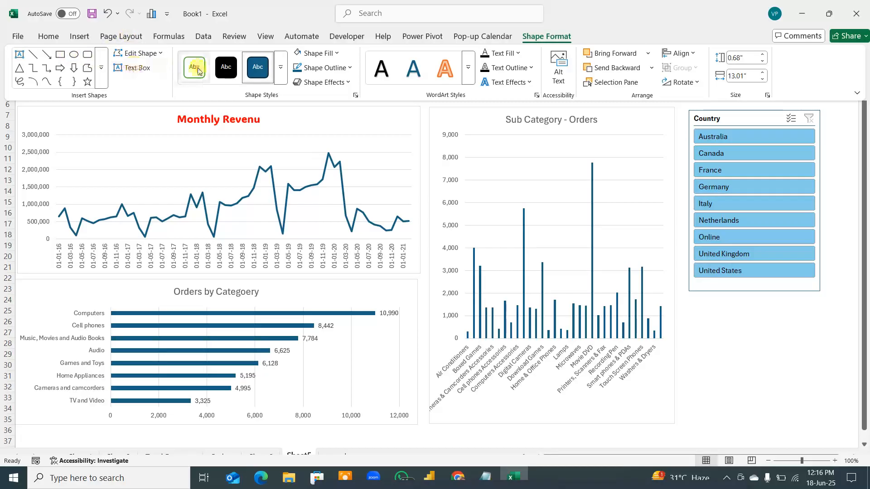
left_click(259, 73)
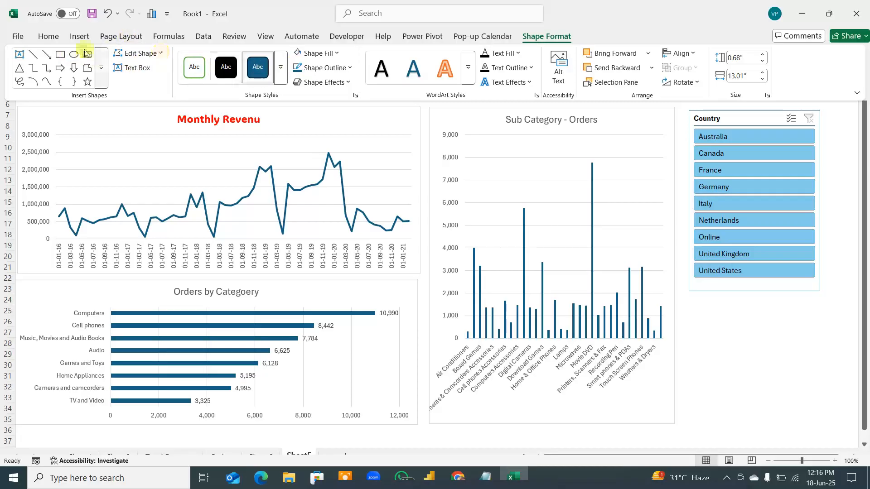
left_click(49, 36)
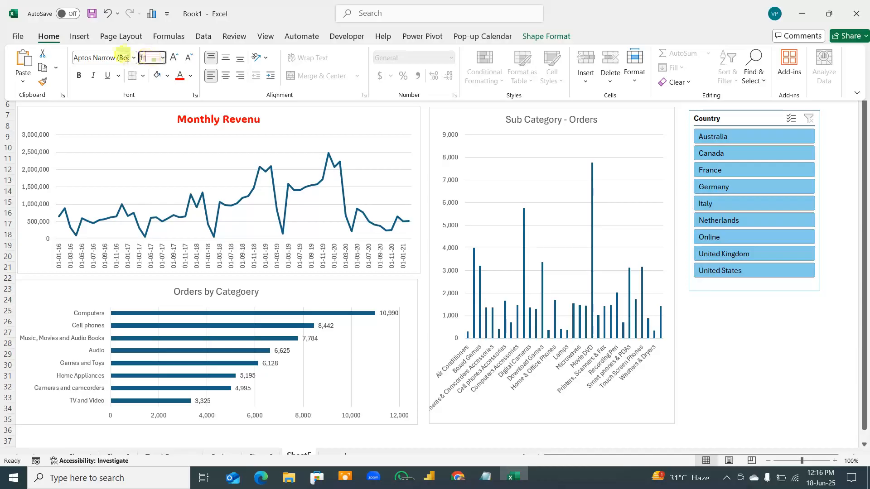
type("35")
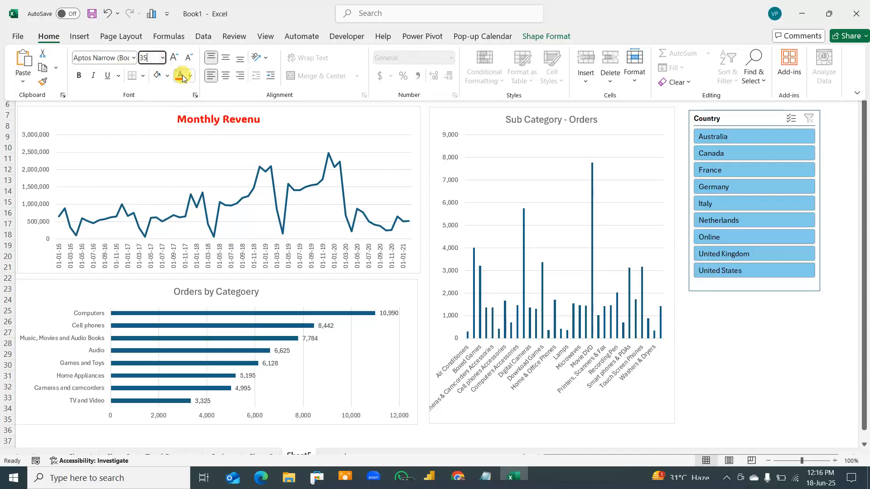
left_click(729, 341)
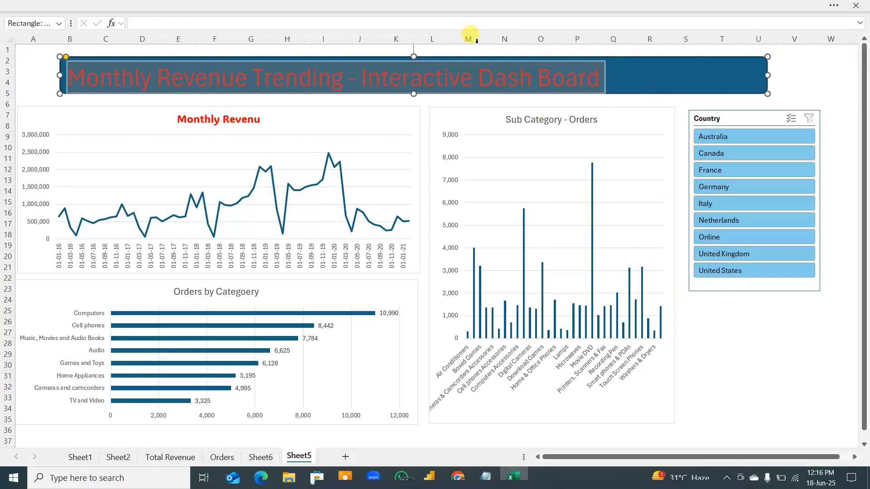
left_click(436, 5)
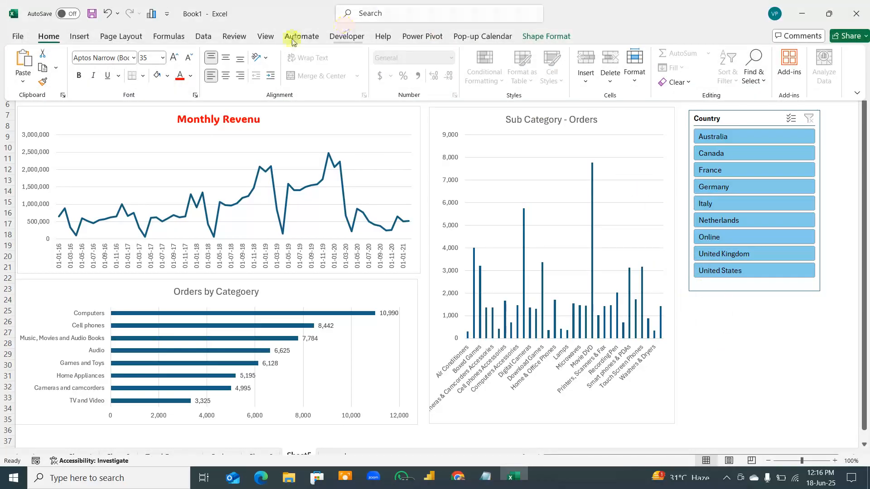
left_click(226, 75)
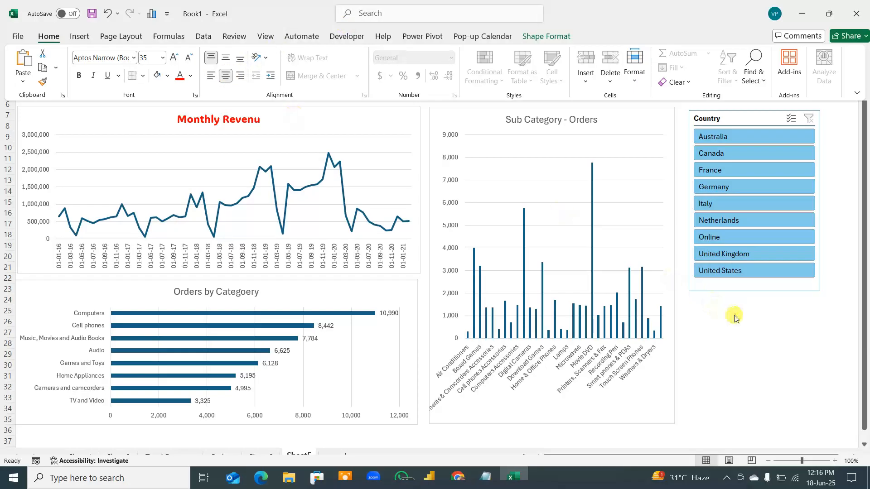
left_click(733, 315)
left_click(706, 90)
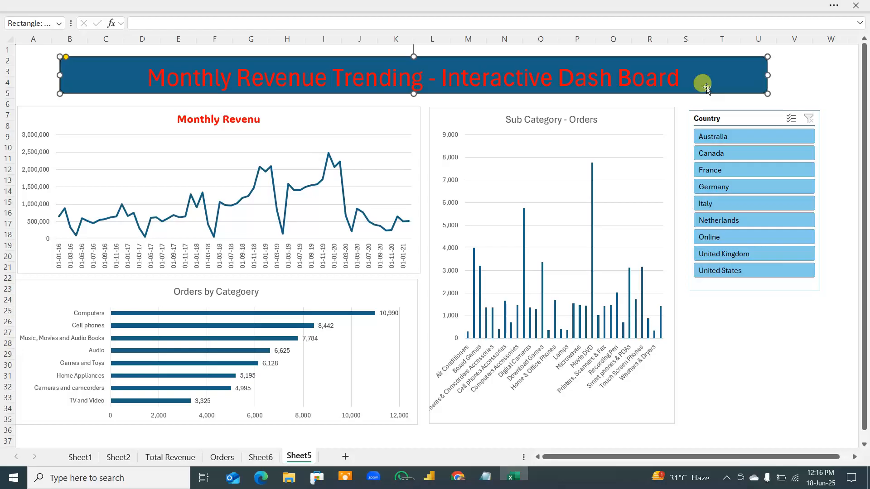
Set the banner's shape fill to No Fill and return to full-screen view
left_click(418, 8)
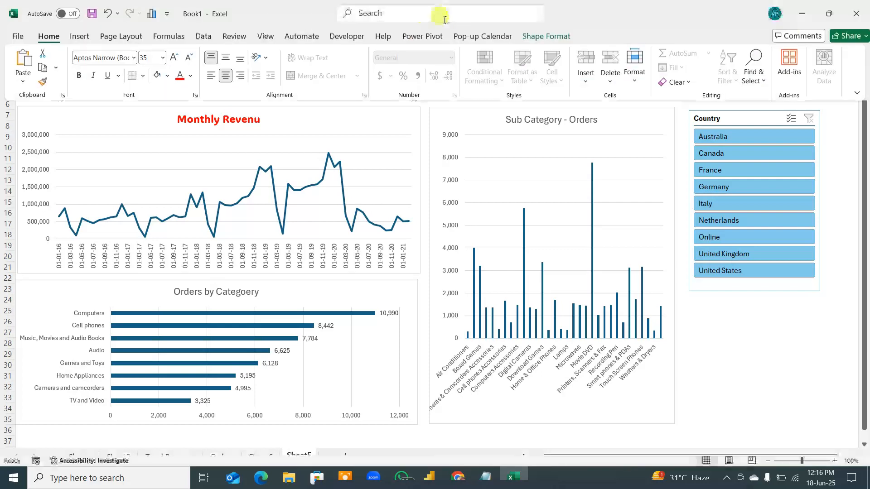
left_click(544, 37)
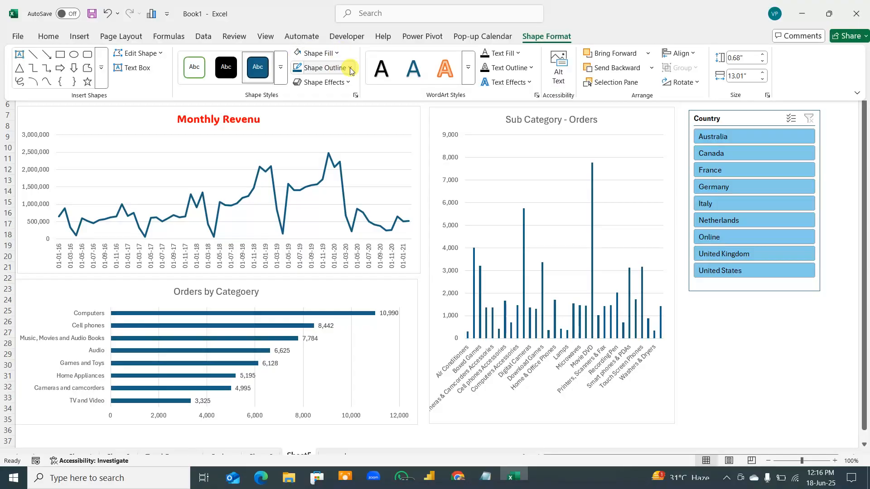
left_click(337, 54)
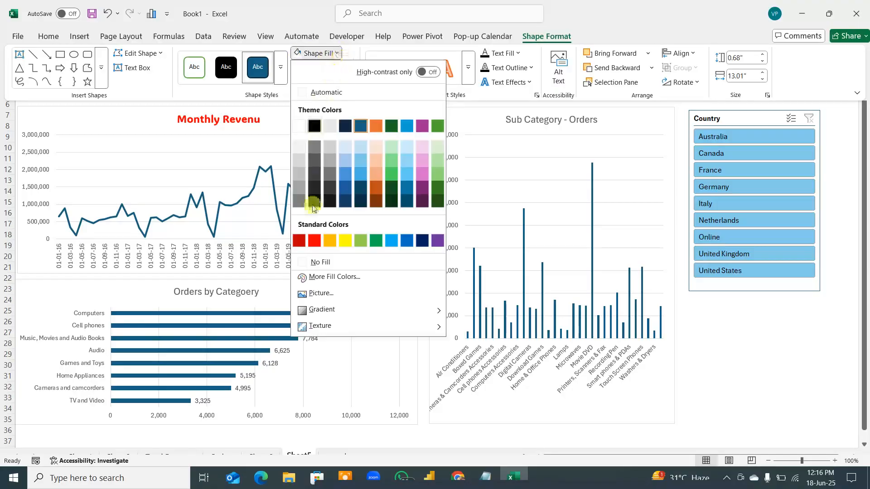
left_click(319, 263)
key("ctrl+shift+F1")
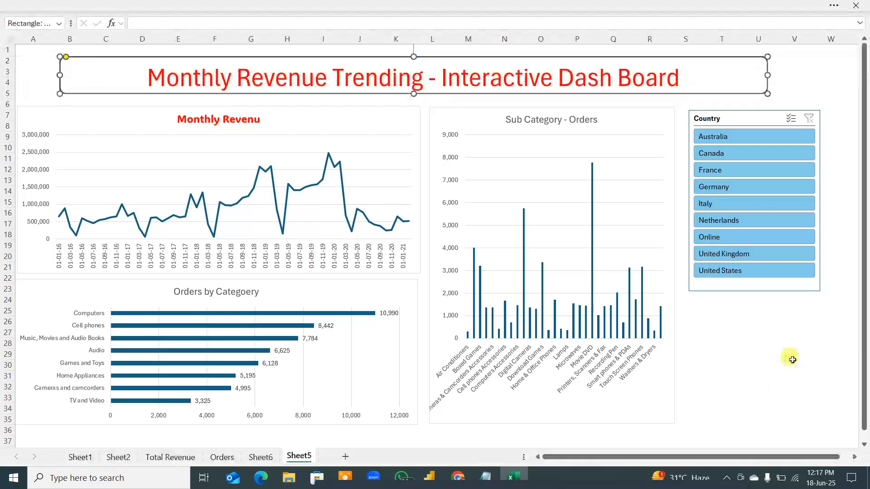
Move the Country slicer lower and shift the Sub Category chart to the right
left_click(793, 384)
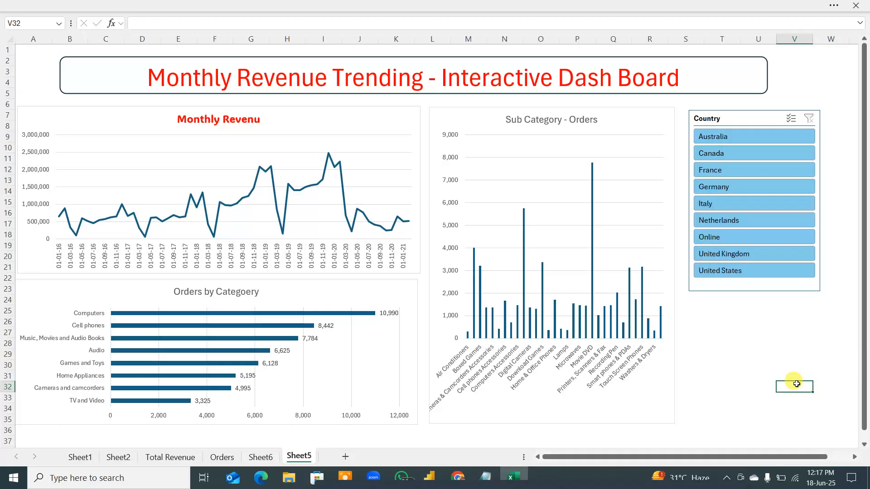
left_click_drag(763, 117, 772, 163)
left_click_drag(656, 117, 701, 121)
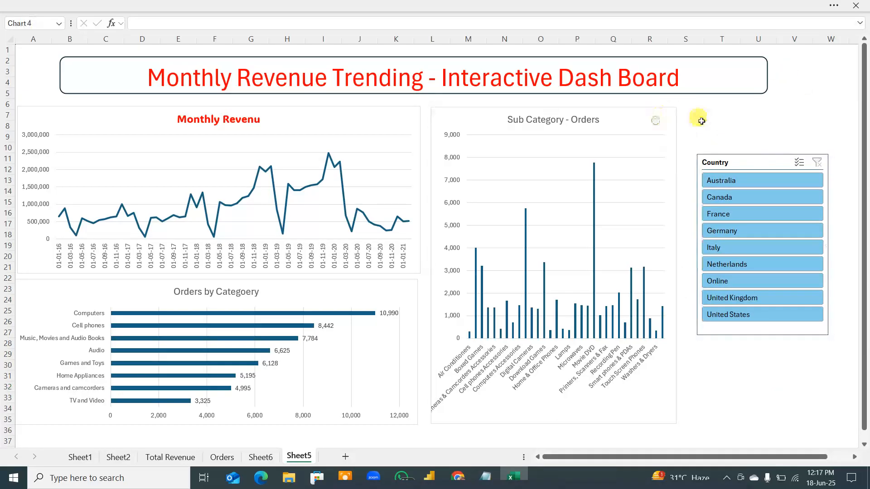
left_click(690, 115)
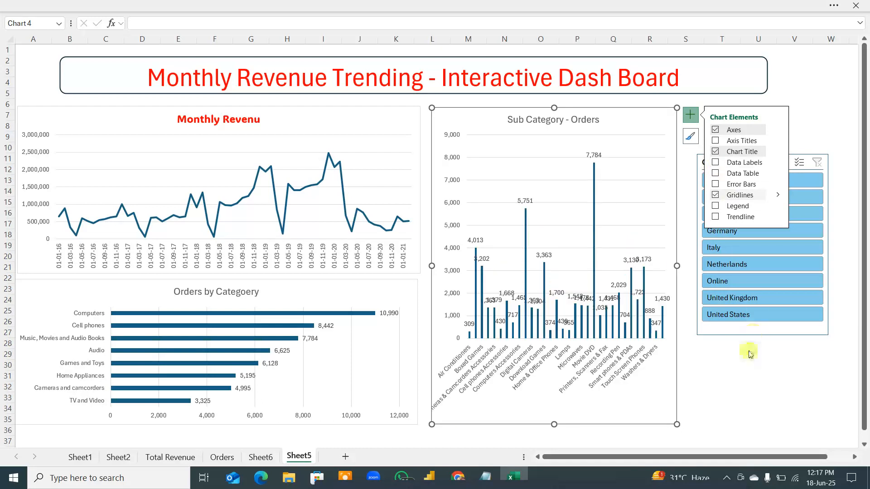
left_click(749, 386)
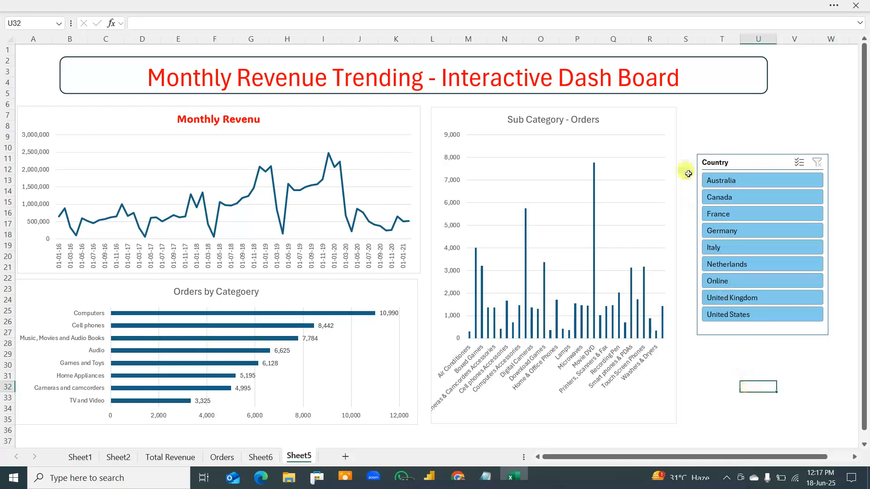
Set the title banner's shape outline to No Outline and return to full-screen view
left_click(710, 92)
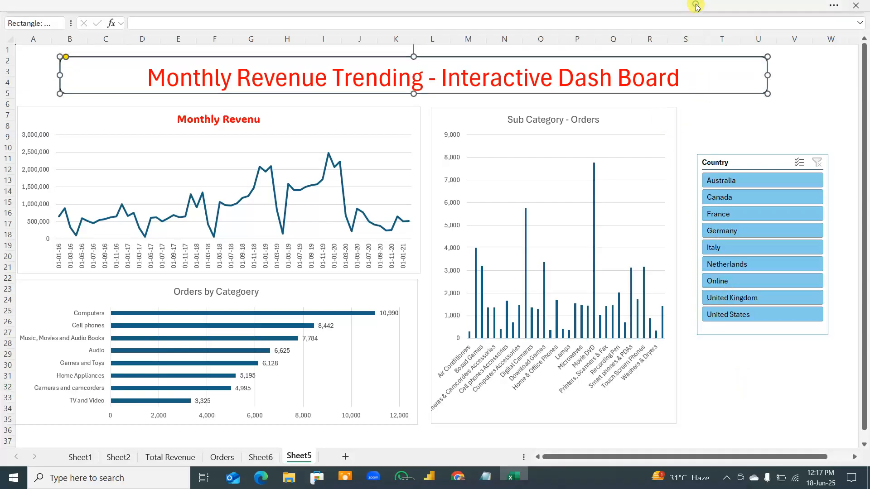
left_click(748, 4)
left_click(549, 37)
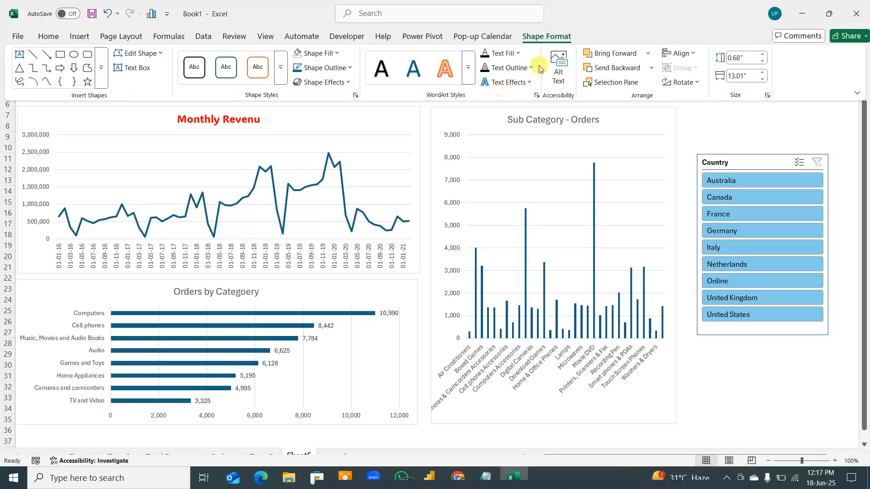
left_click(352, 68)
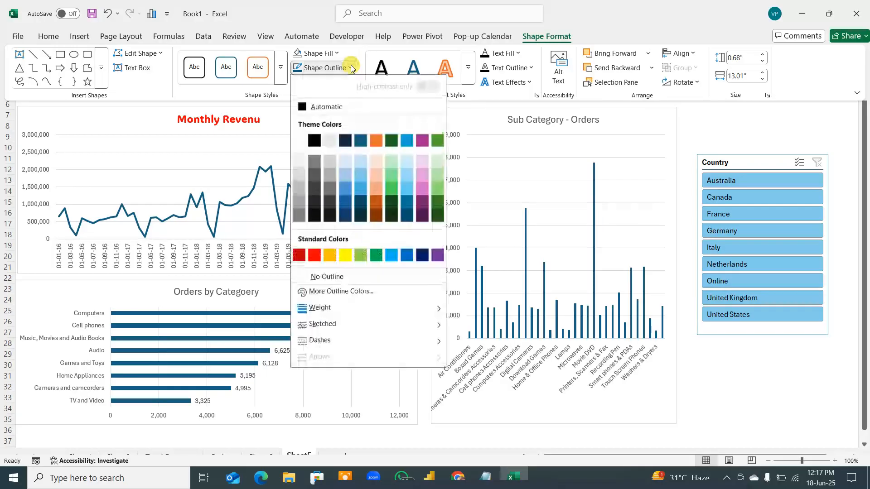
left_click(325, 274)
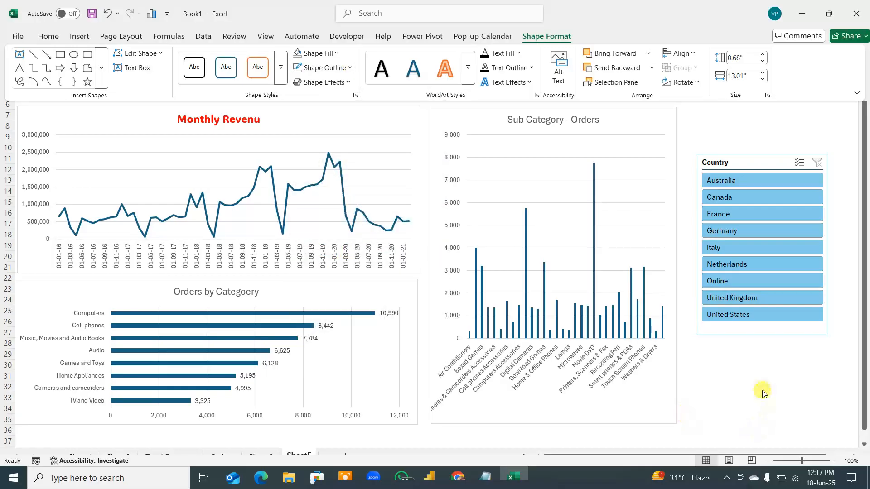
key("ctrl+shift+F1")
Remove the outline border from the Monthly Revenue chart
left_click(825, 113)
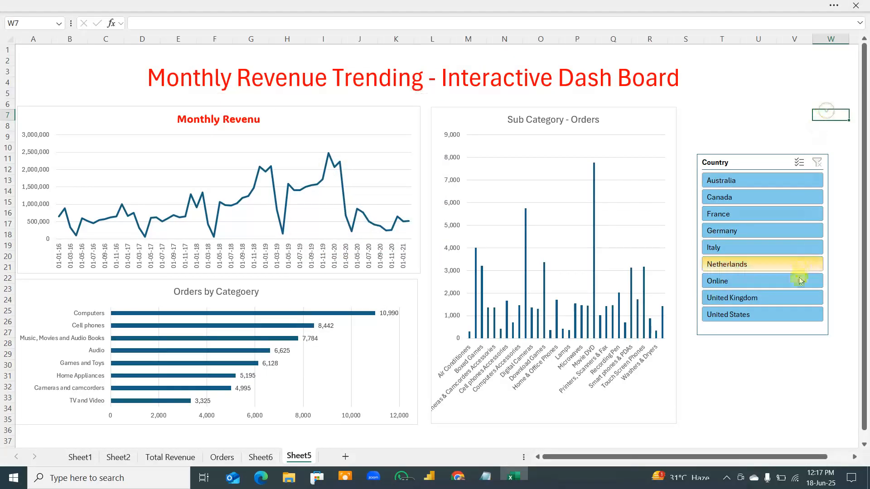
left_click(672, 115)
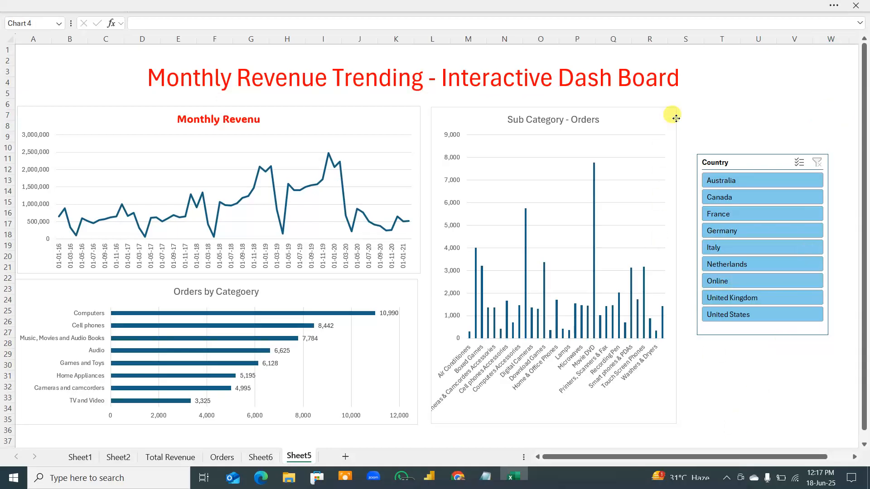
left_click(609, 6)
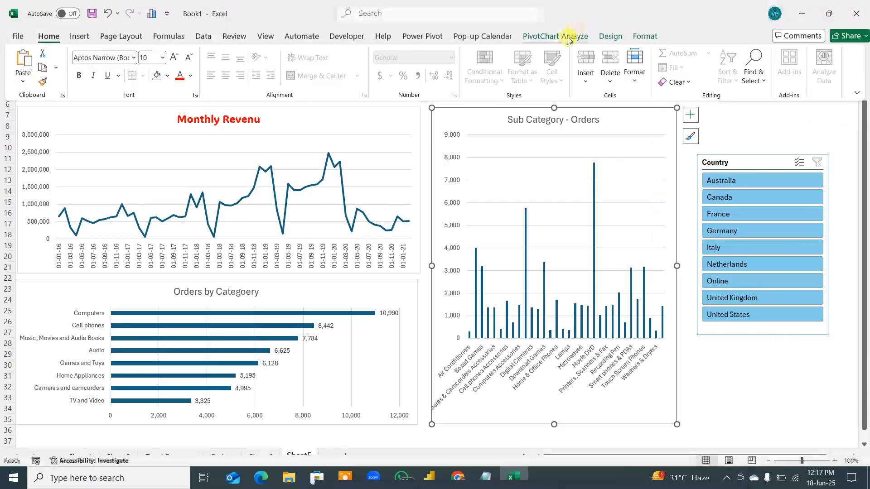
left_click(647, 38)
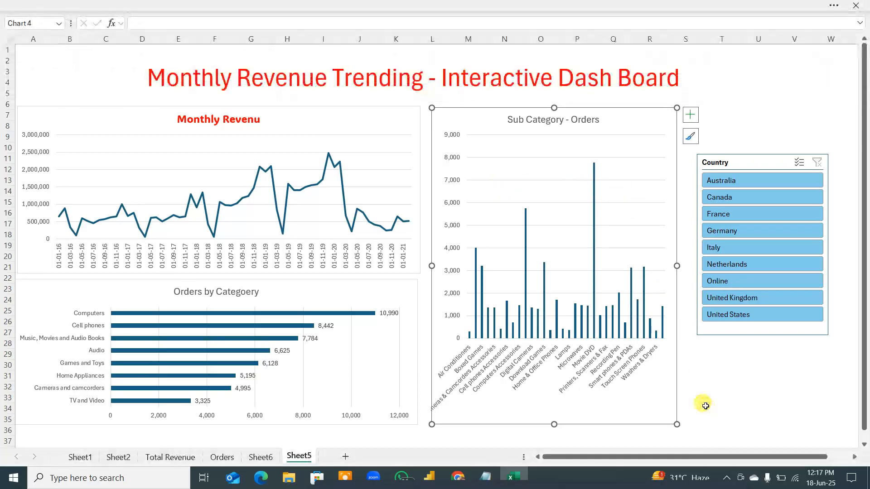
left_click(807, 386)
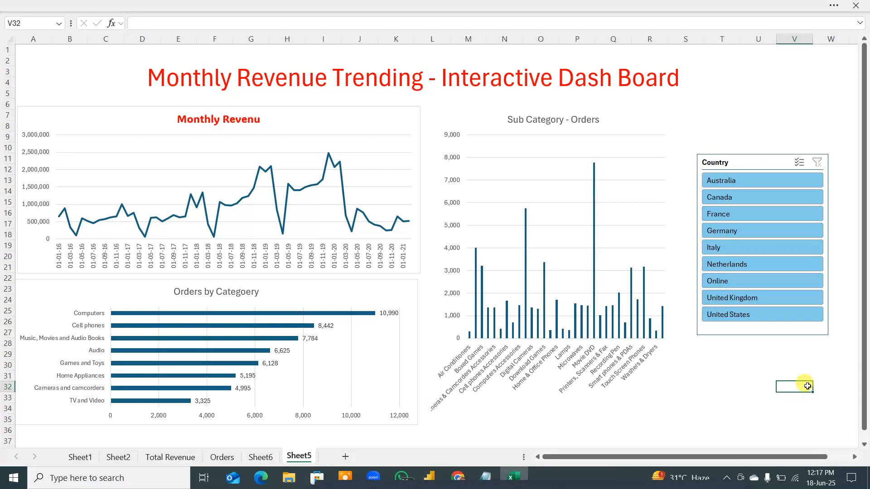
left_click(399, 105)
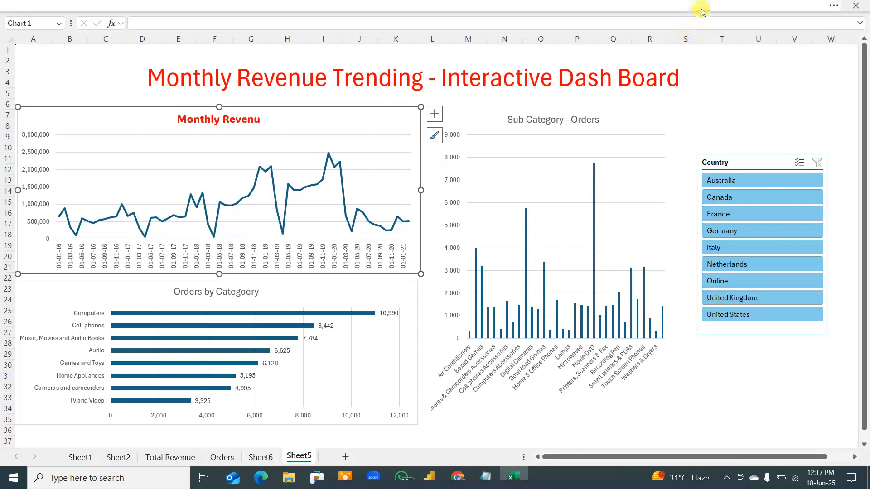
left_click(681, 15)
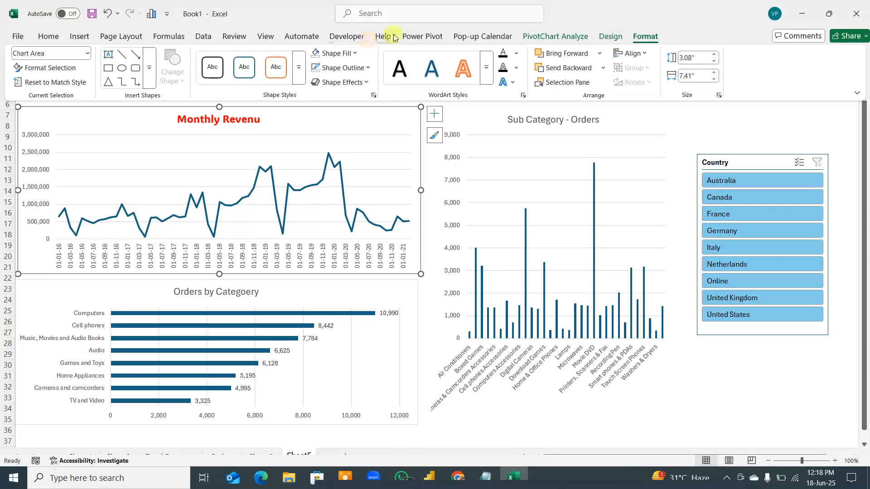
left_click(342, 69)
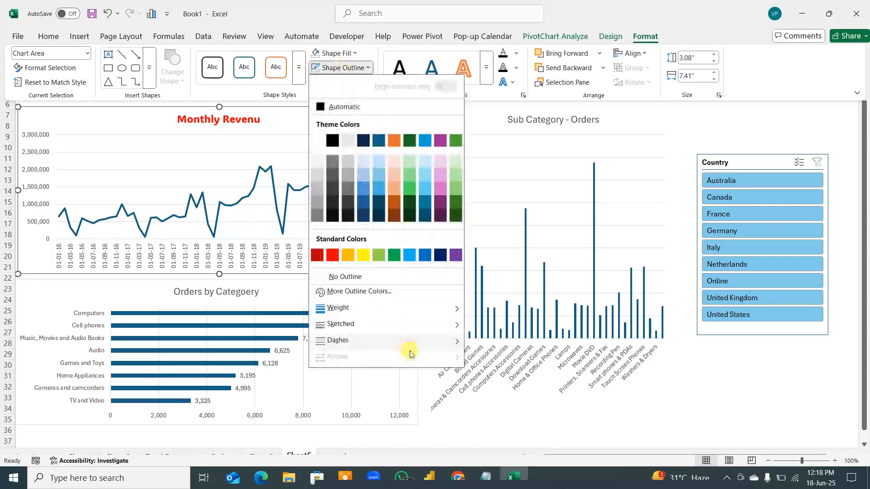
left_click(316, 68)
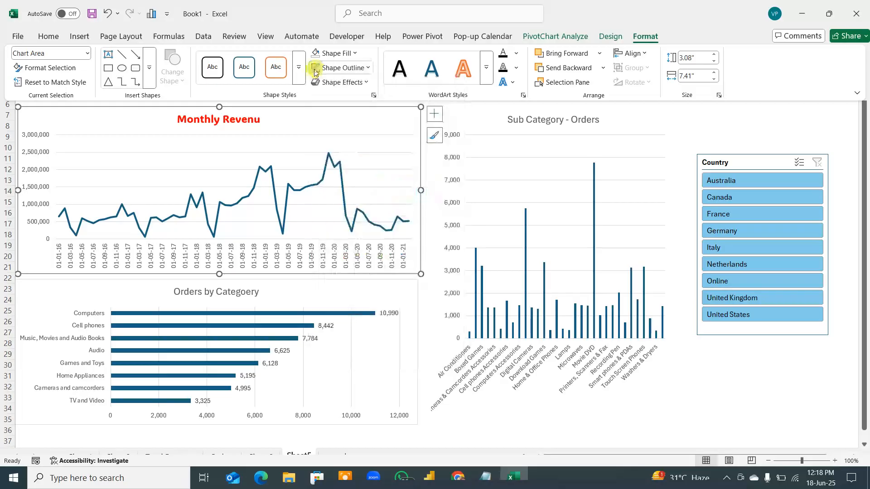
Select the Orders by Categoery chart, bring up its formatting options, then click an empty cell
left_click(410, 293)
left_click(411, 295)
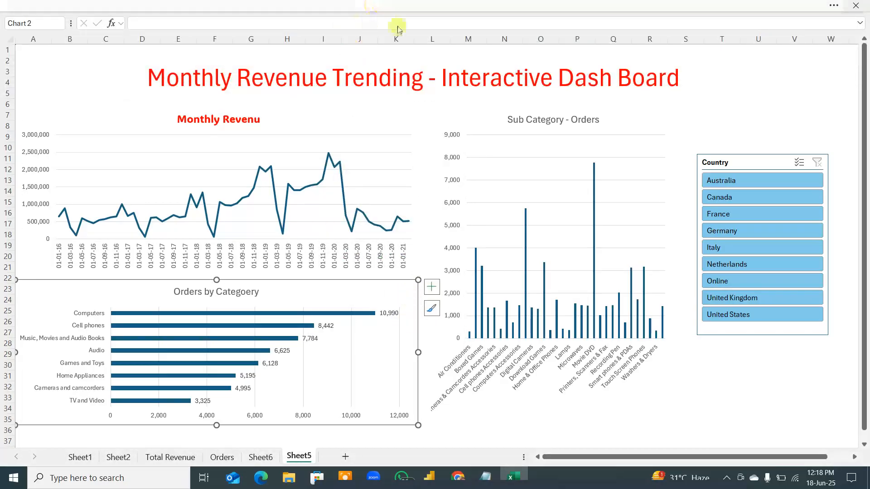
left_click(389, 7)
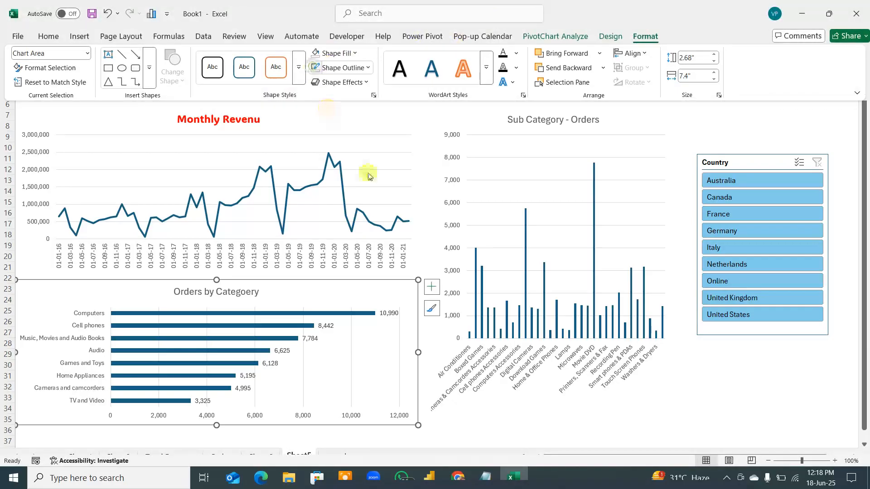
left_click(802, 398)
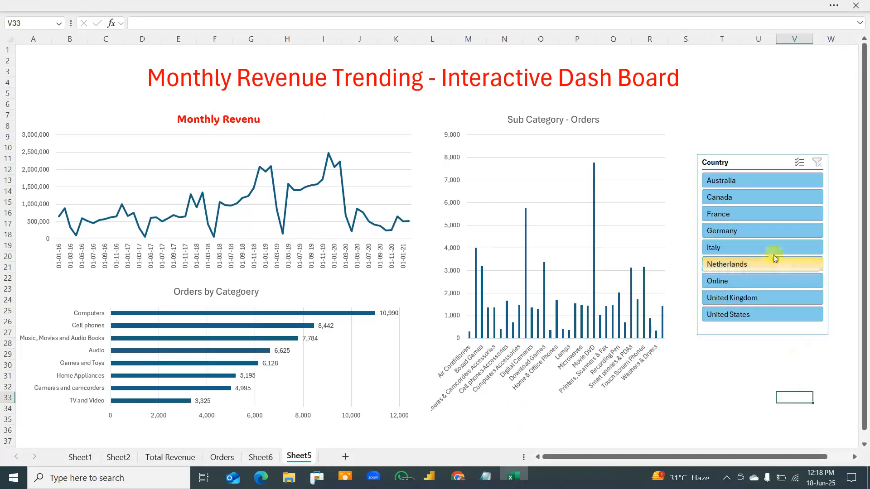
Try the Country slicer with Germany, Canada, Italy and Online, ending on United States
left_click(753, 226)
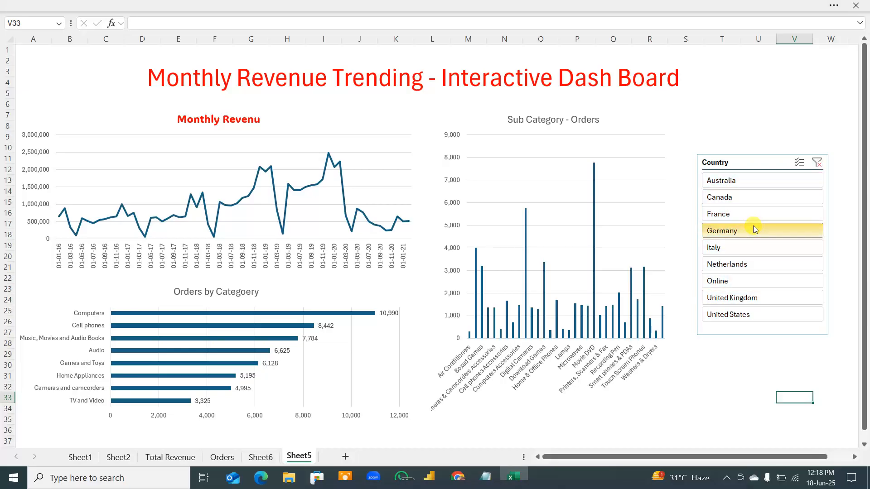
left_click(749, 198)
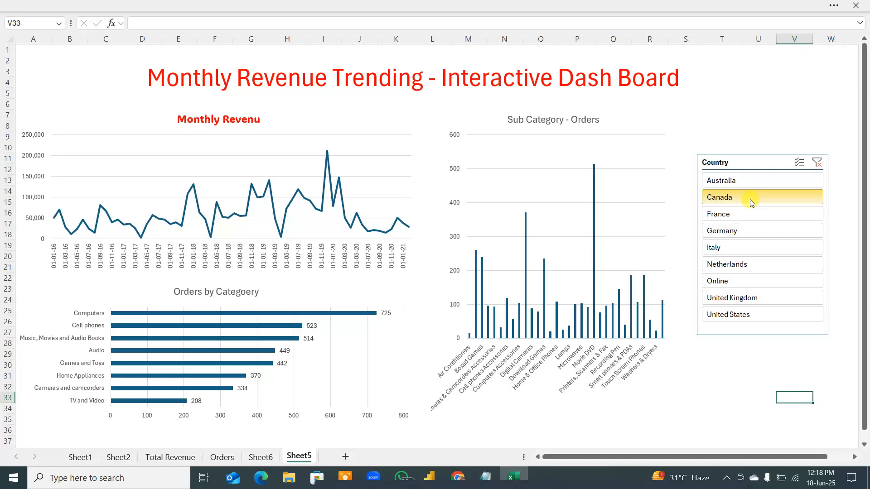
left_click(742, 248)
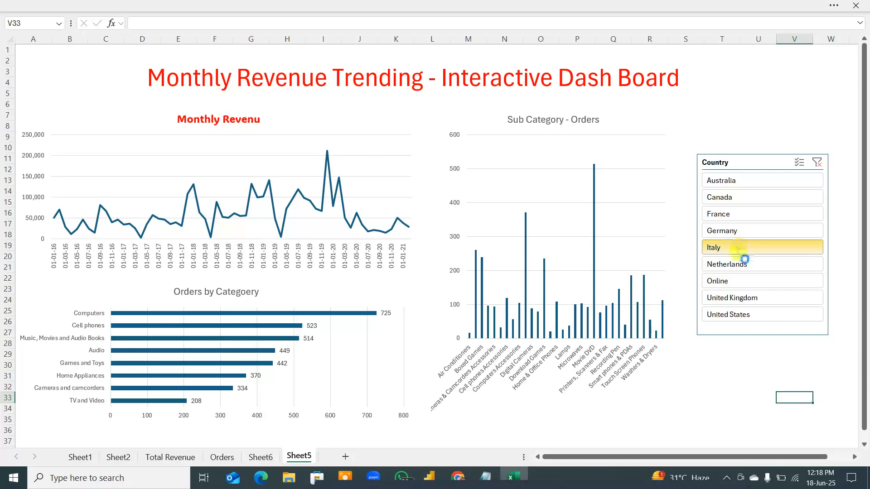
left_click(752, 283)
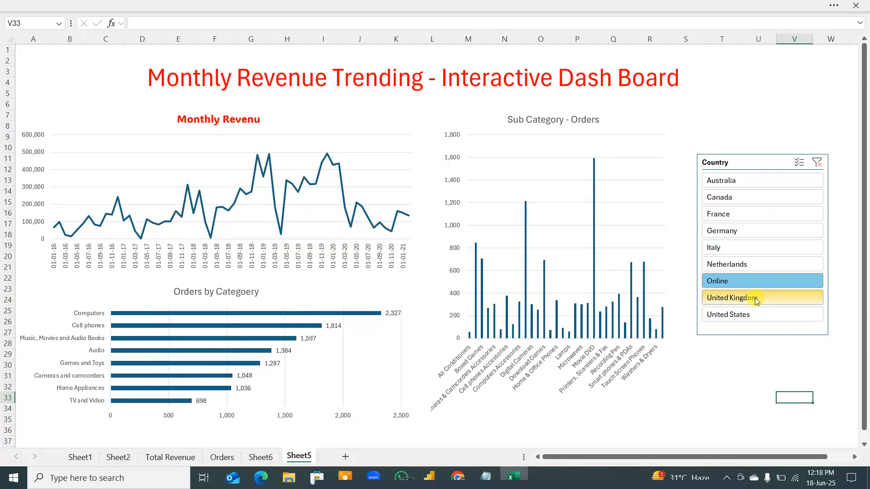
left_click(758, 317)
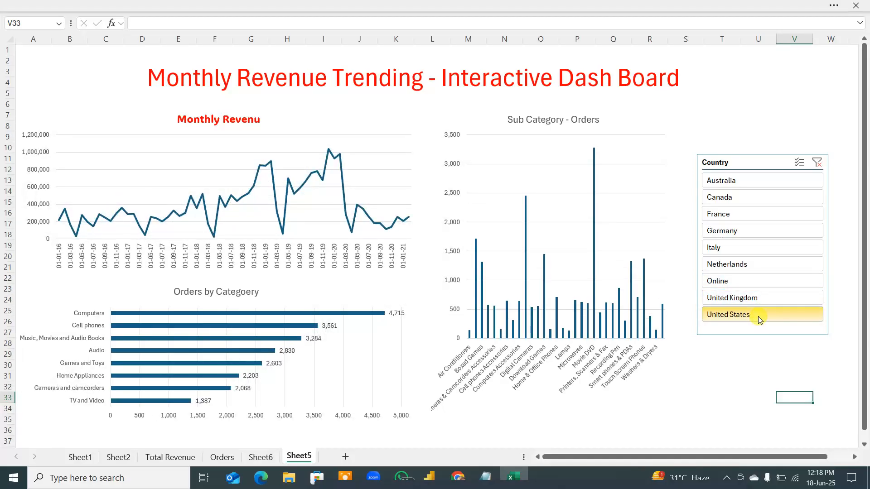
Draw screen annotations linking United States to the charts, then erase them and close the pen
key("ctrl+alt+d")
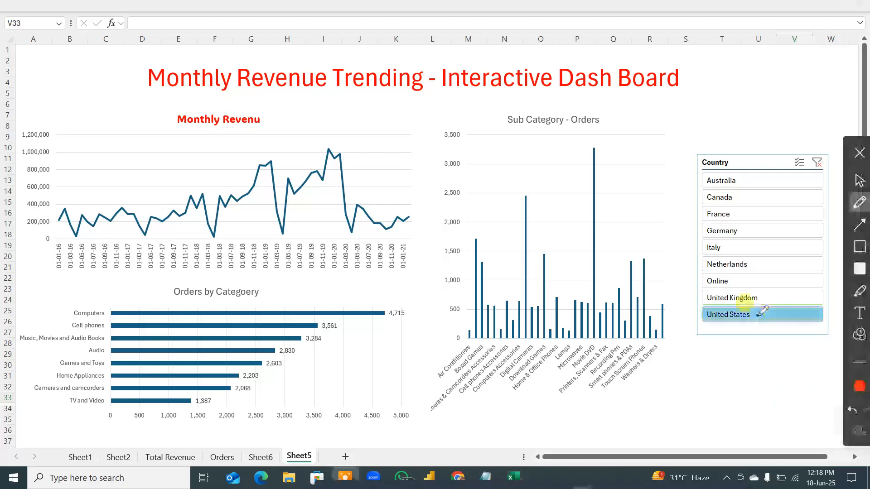
left_click_drag(748, 317, 322, 194)
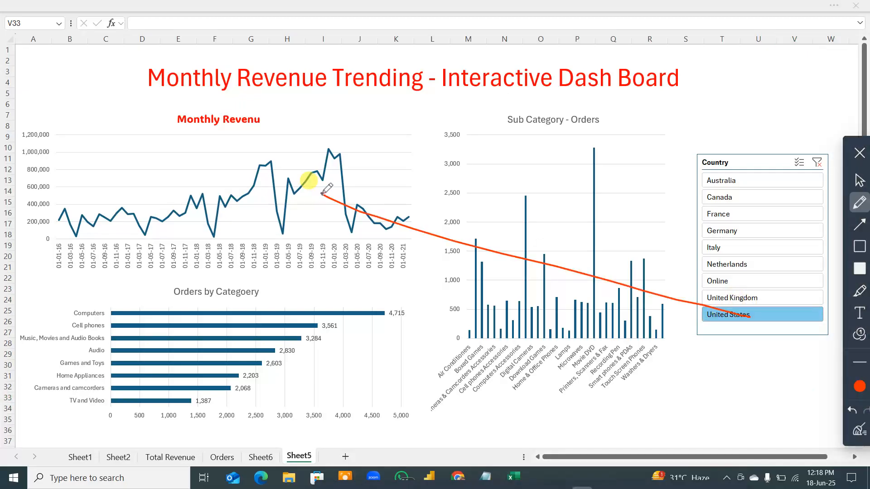
left_click_drag(748, 317, 322, 390)
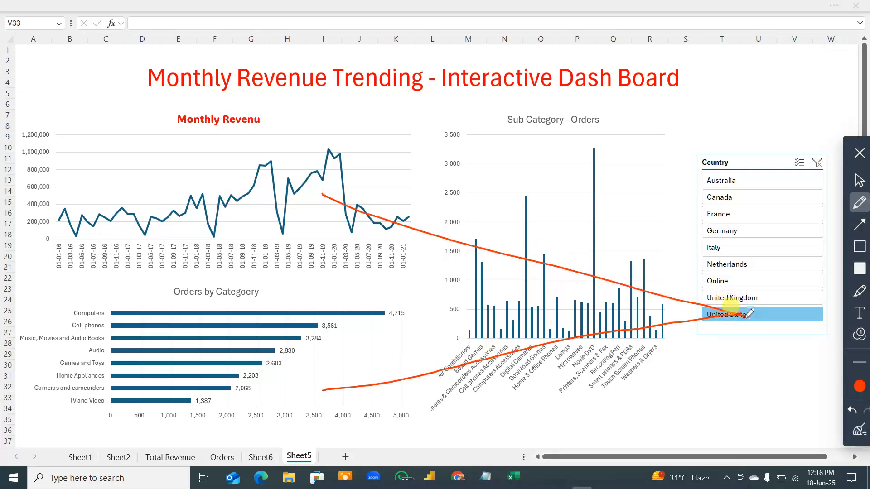
left_click_drag(748, 316, 592, 197)
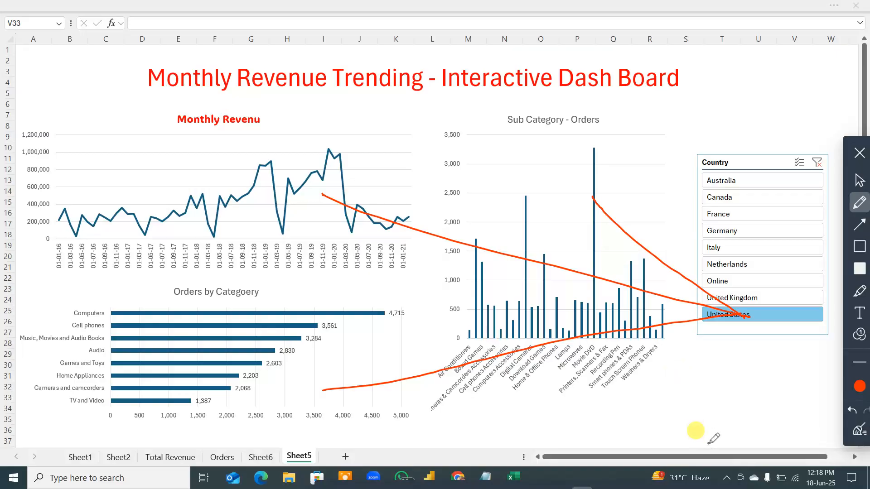
left_click(859, 428)
left_click(859, 153)
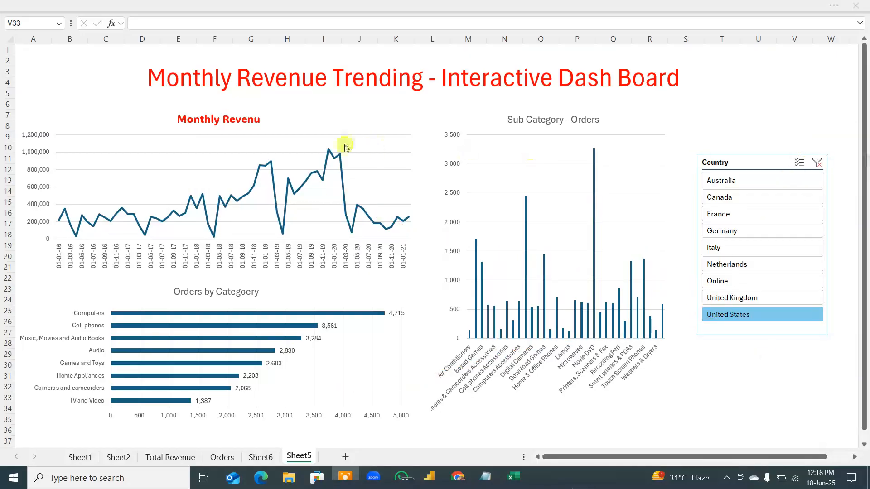
Copy the red bold Monthly Revenu title style onto the Orders by Categoery and Sub Category - Orders titles
left_click(234, 118)
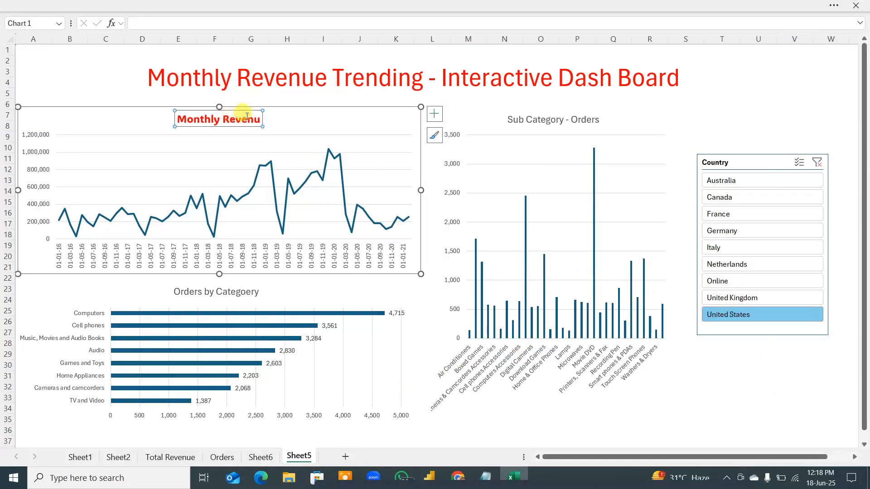
left_click(427, 5)
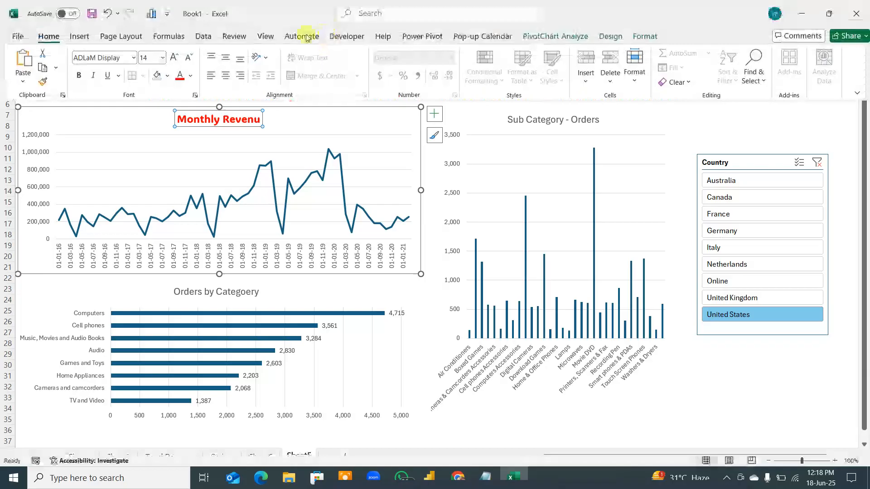
left_click(43, 81)
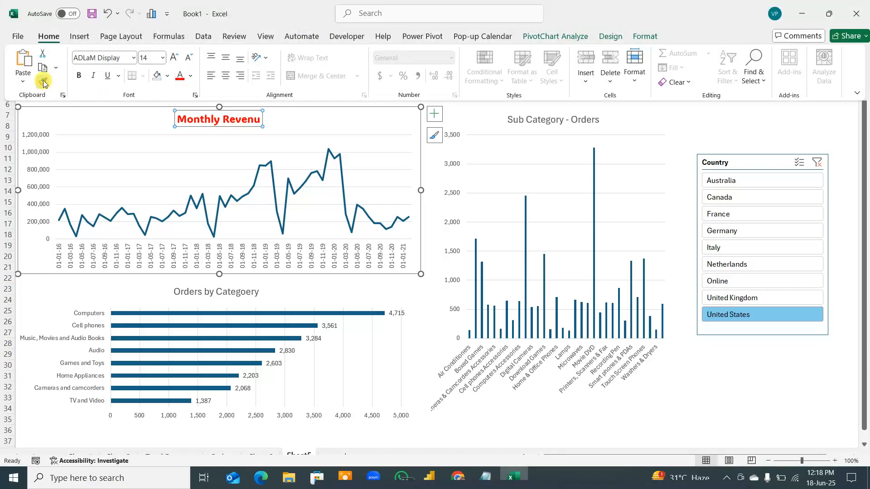
left_click(228, 295)
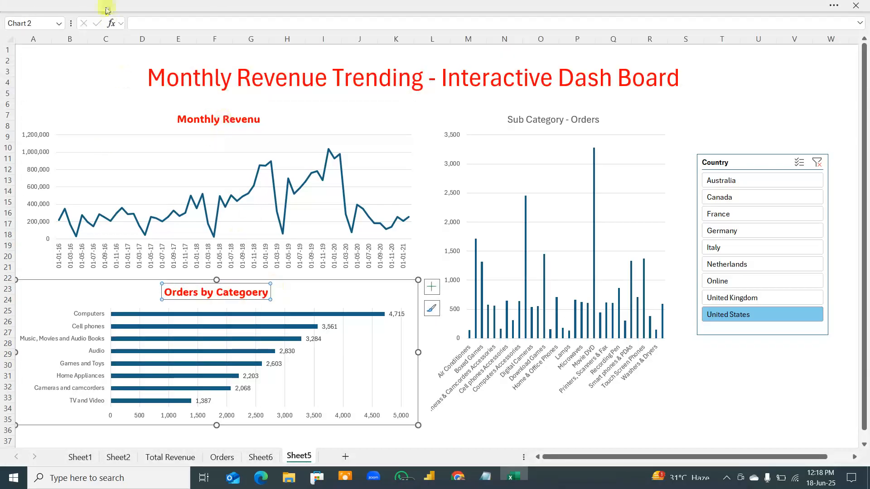
left_click(266, 5)
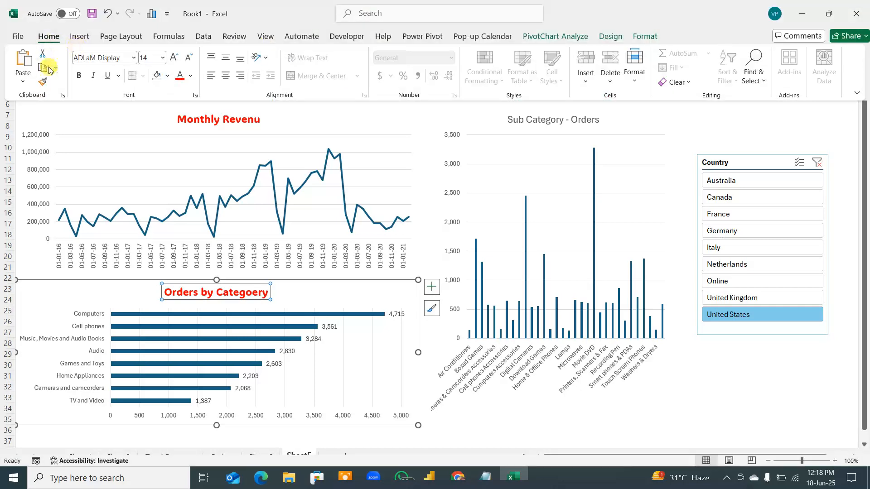
left_click(44, 81)
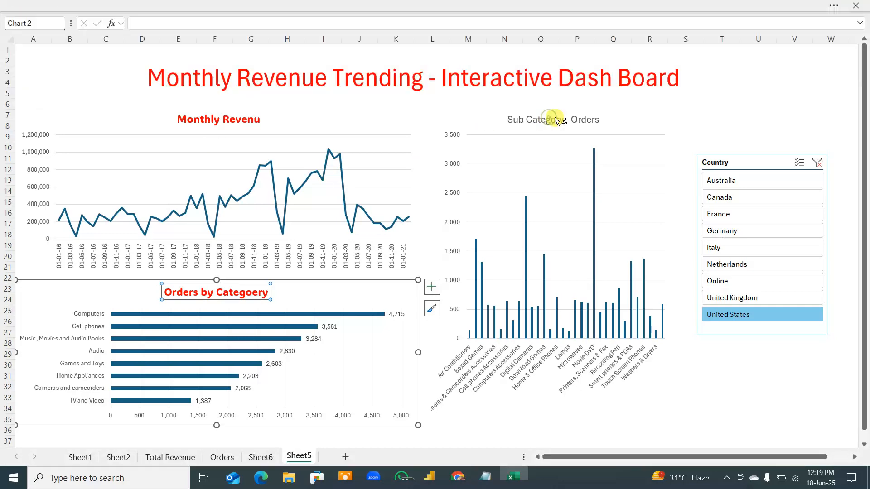
left_click(556, 120)
left_click_drag(731, 408, 758, 408)
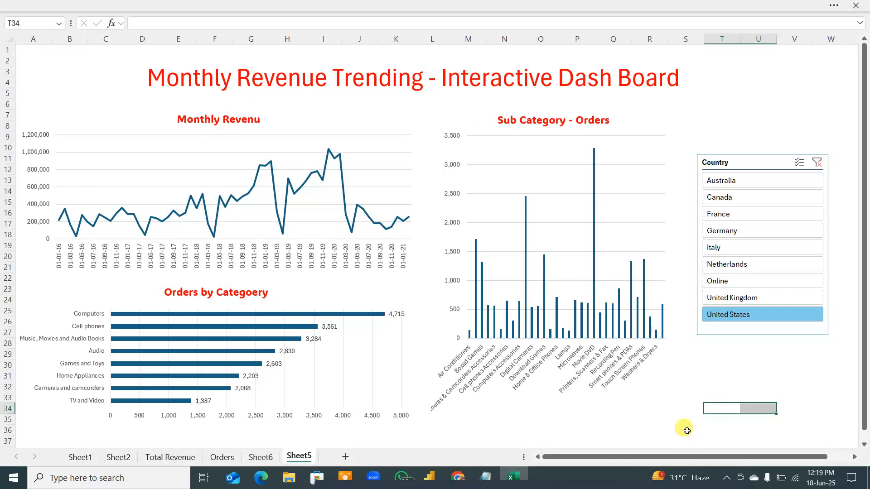
Clear the Country slicer filter so all countries show again
left_click(273, 180)
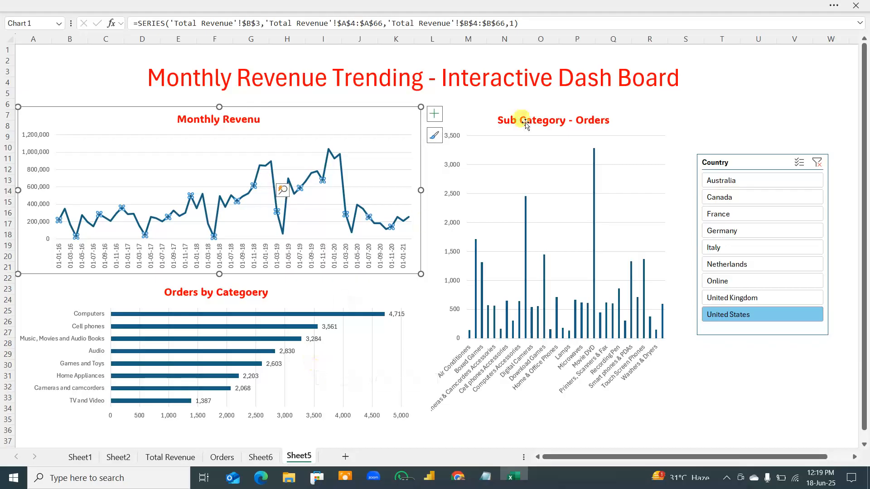
left_click(559, 79)
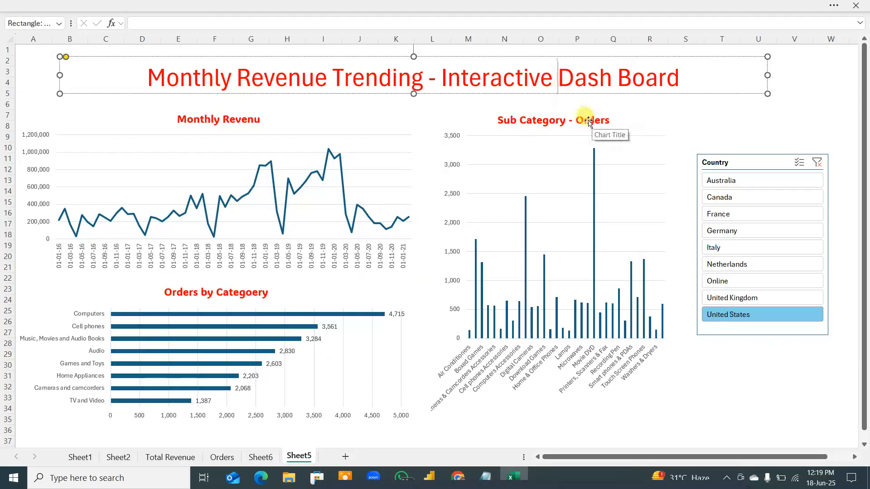
left_click(759, 385)
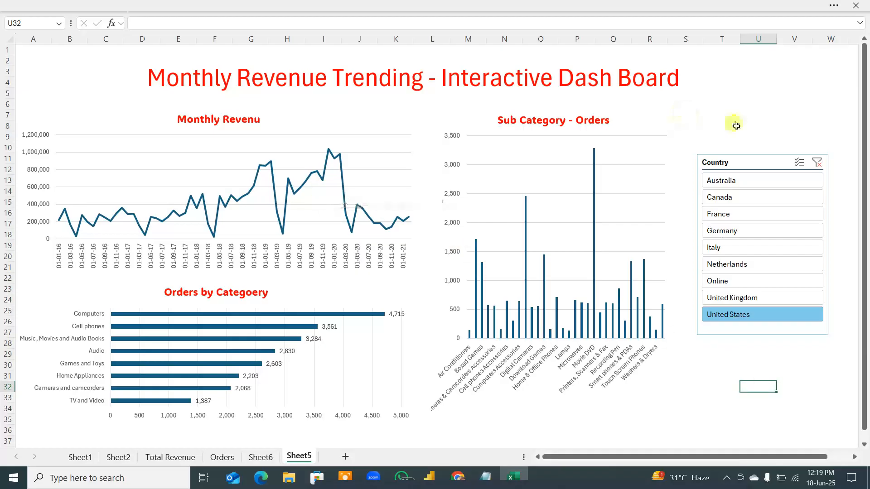
left_click(820, 164)
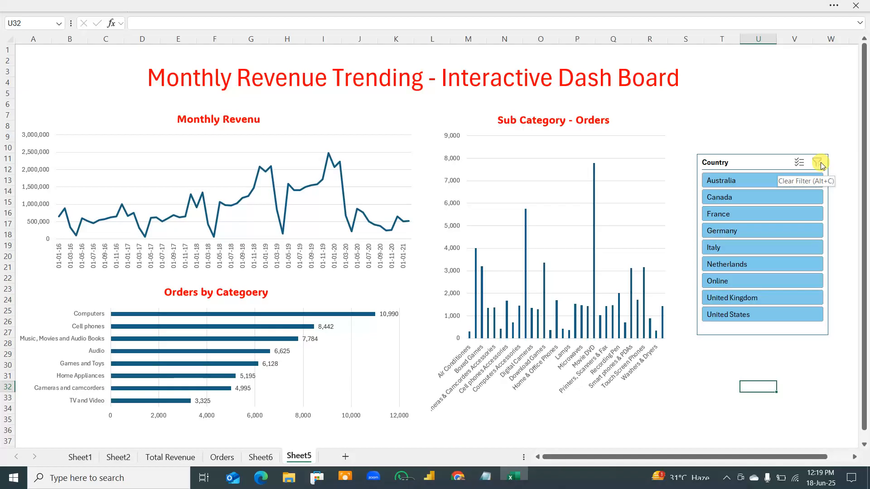
left_click(499, 82)
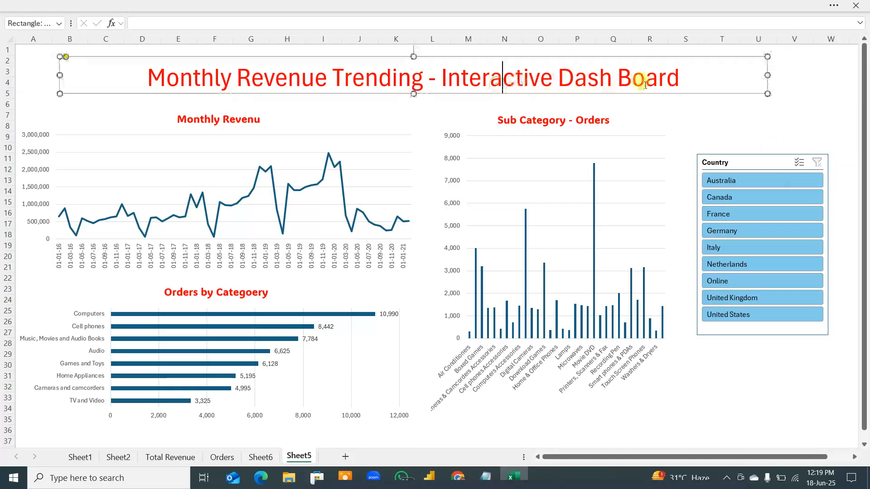
left_click_drag(693, 79, 156, 71)
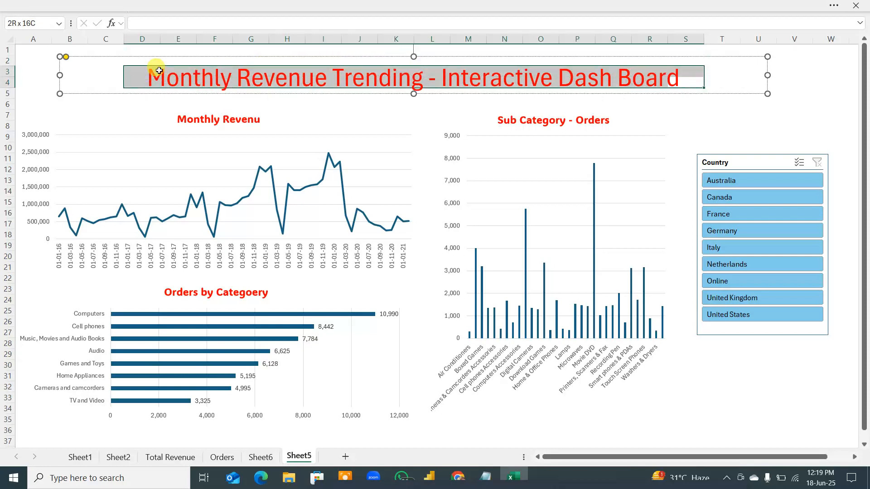
left_click(307, 5)
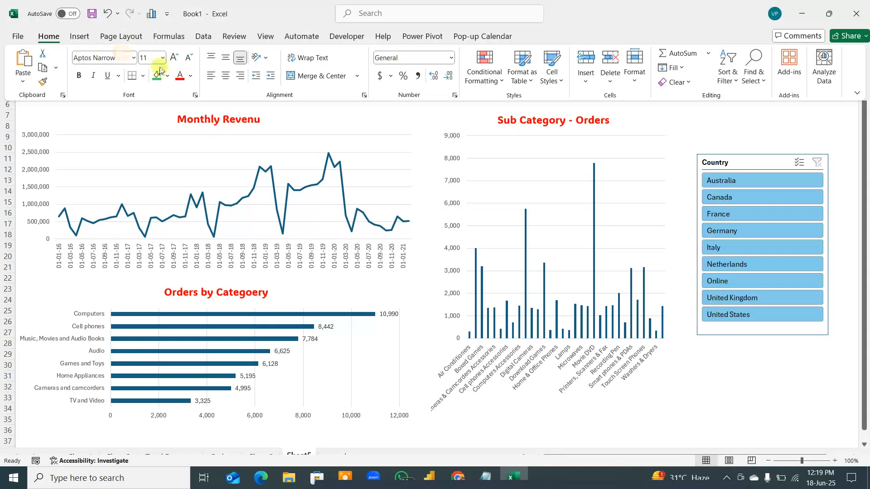
left_click(189, 77)
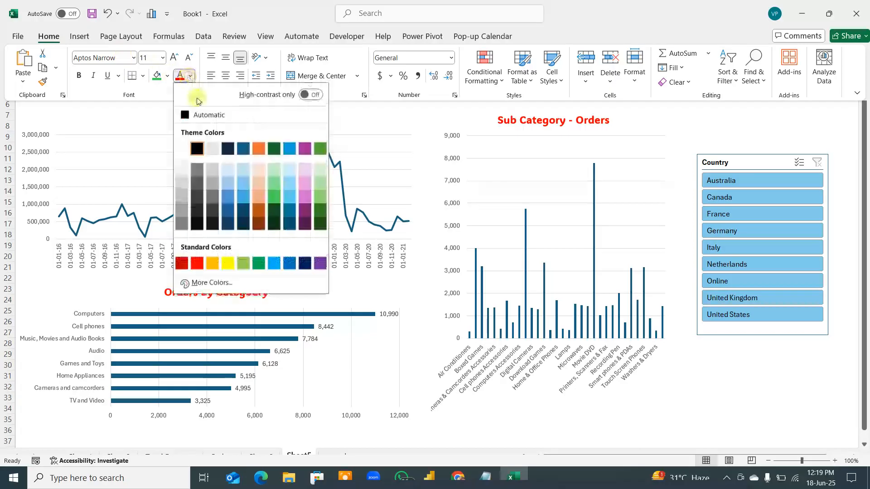
left_click(303, 265)
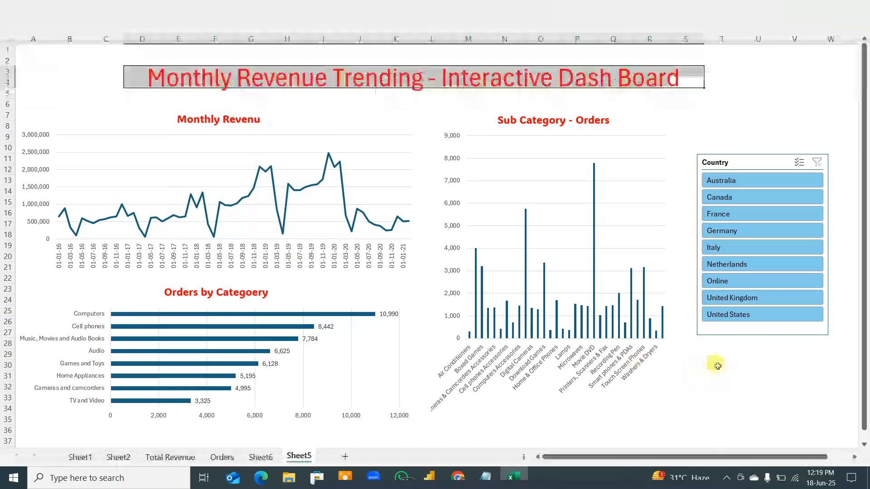
left_click(617, 78)
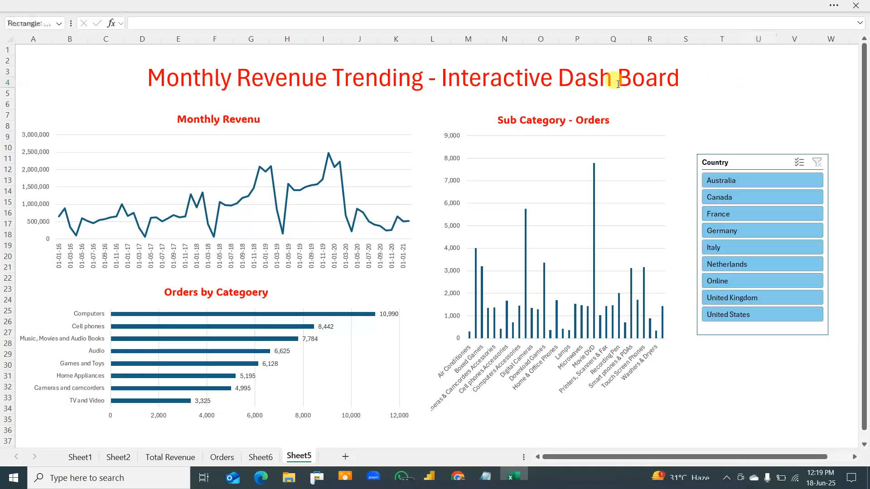
left_click_drag(681, 78, 151, 71)
Change the Monthly Revenu chart title's font colour to dark blue
left_click(231, 123)
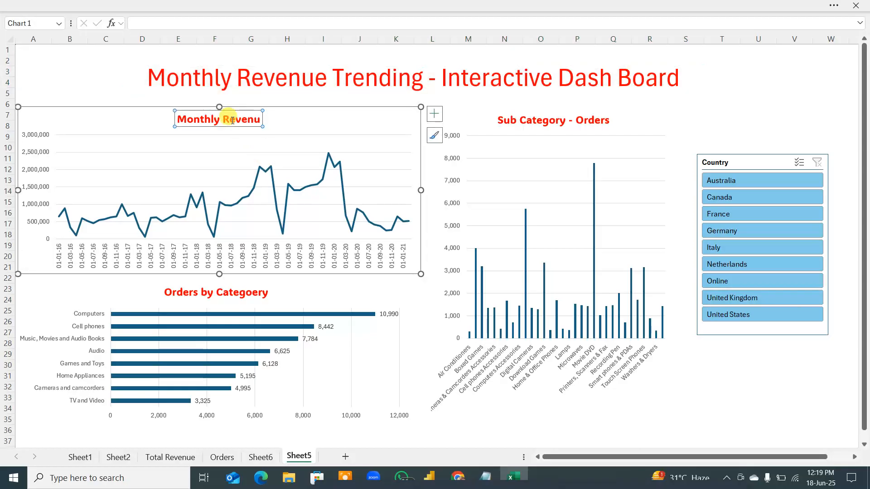
left_click(196, 6)
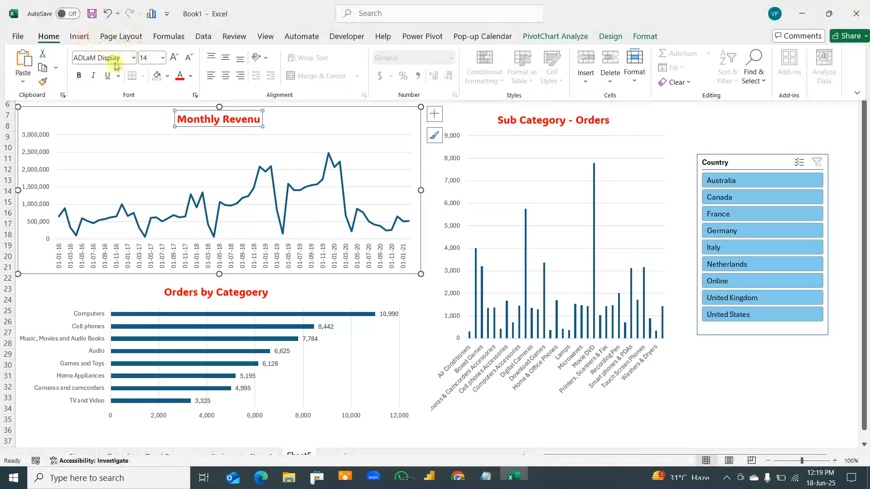
left_click(191, 78)
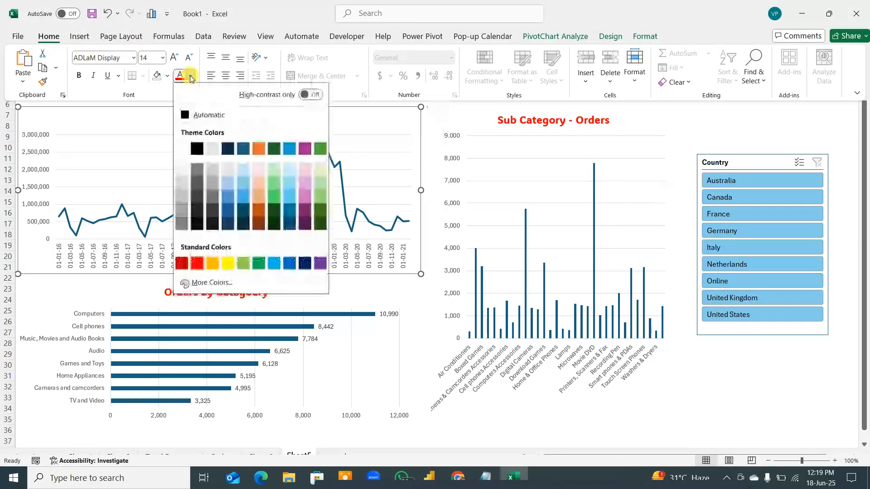
left_click(304, 263)
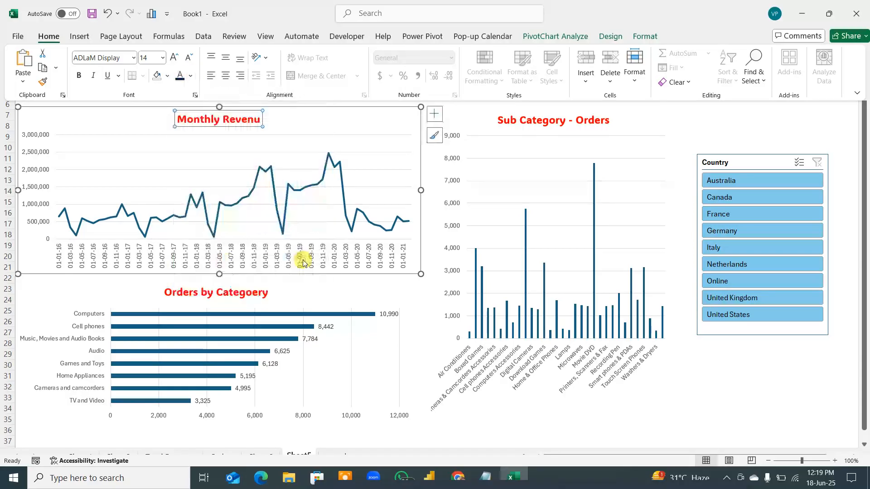
left_click(285, 120)
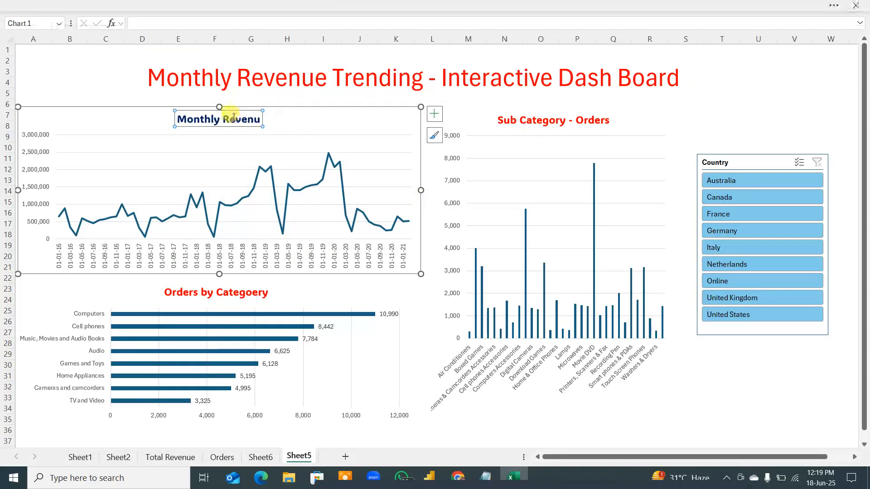
Format-paint the dark-blue title onto the Sub Category - Orders and Orders by Categoery titles
left_click(251, 123)
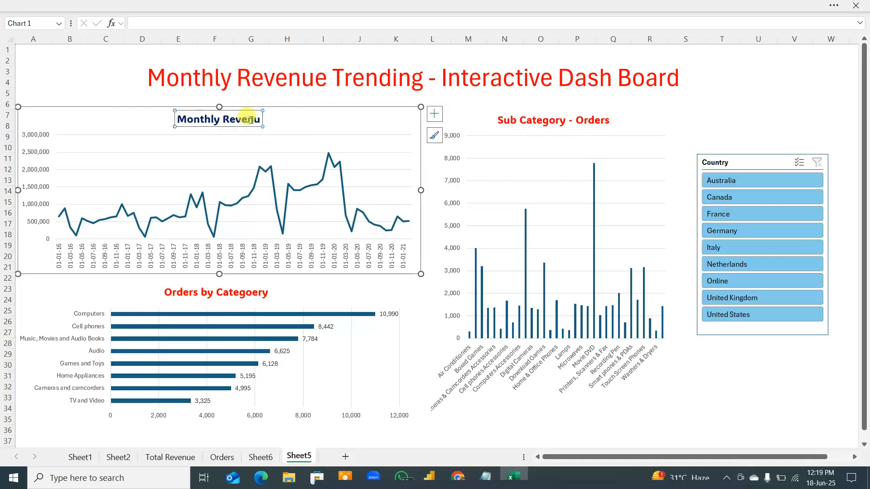
left_click(261, 3)
left_click(48, 37)
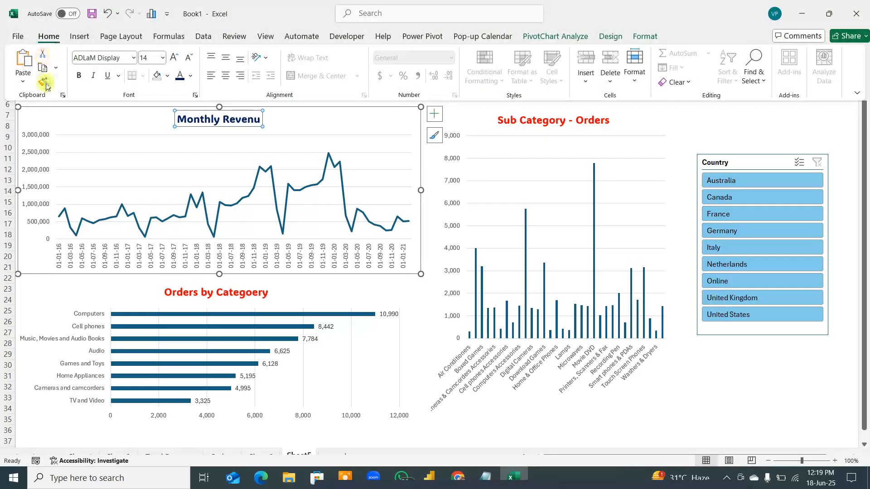
left_click(43, 81)
left_click(594, 127)
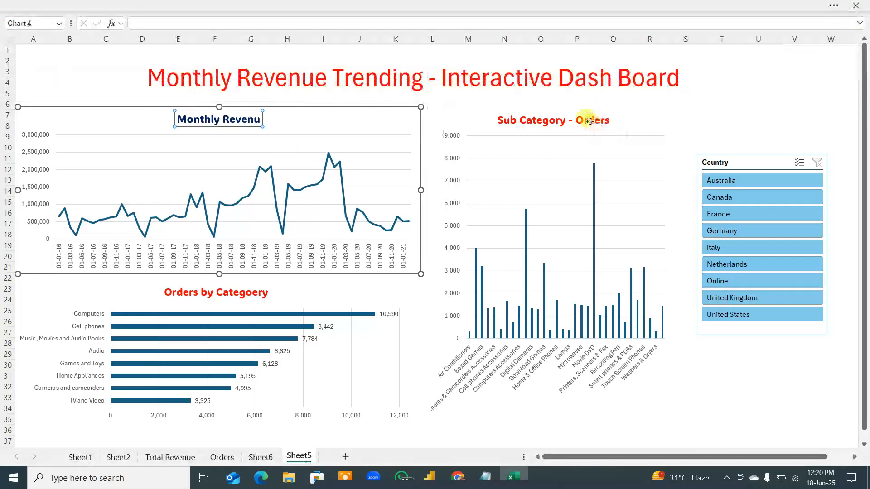
left_click(189, 7)
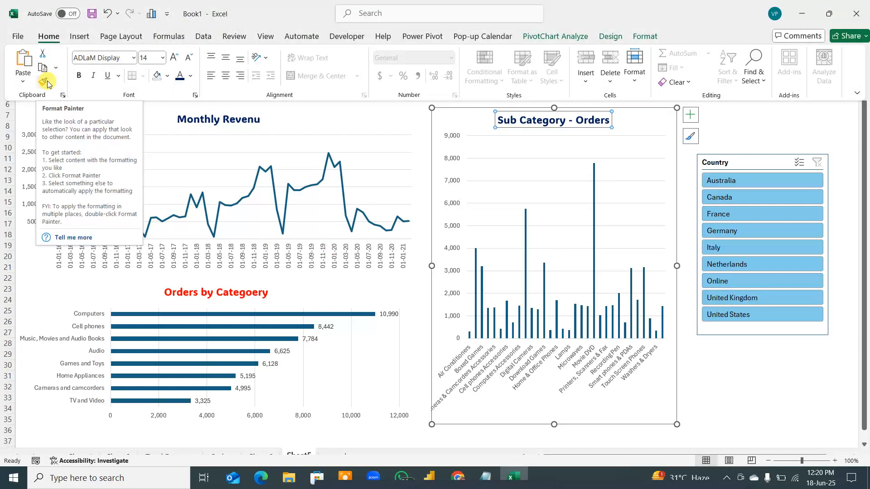
left_click(46, 83)
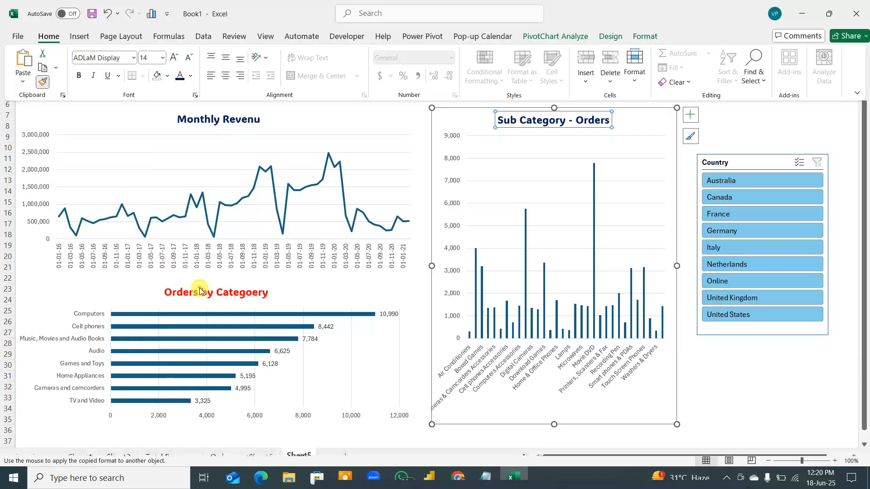
left_click(213, 292)
left_click(594, 413)
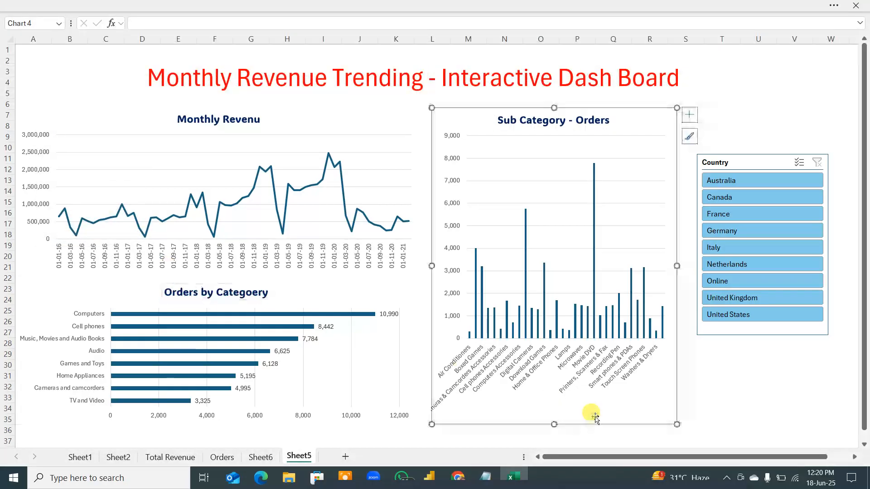
left_click(476, 68)
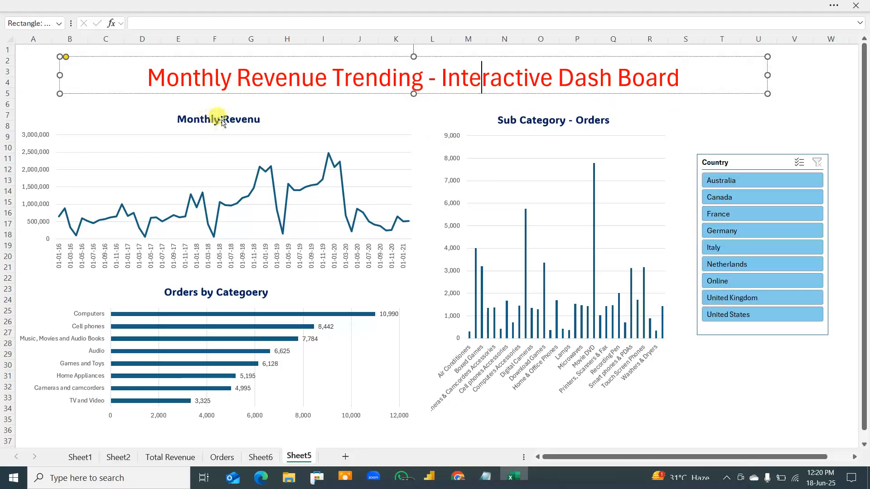
left_click(747, 72)
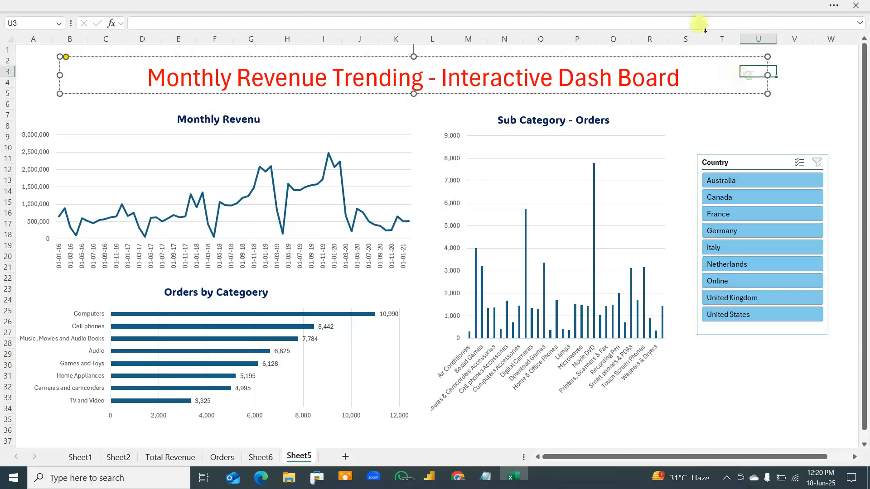
left_click(689, 6)
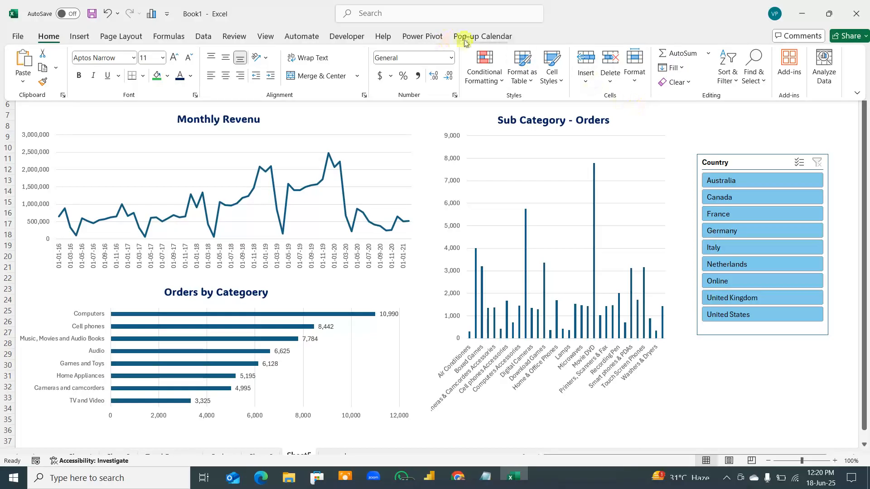
left_click(694, 381)
left_click(580, 78)
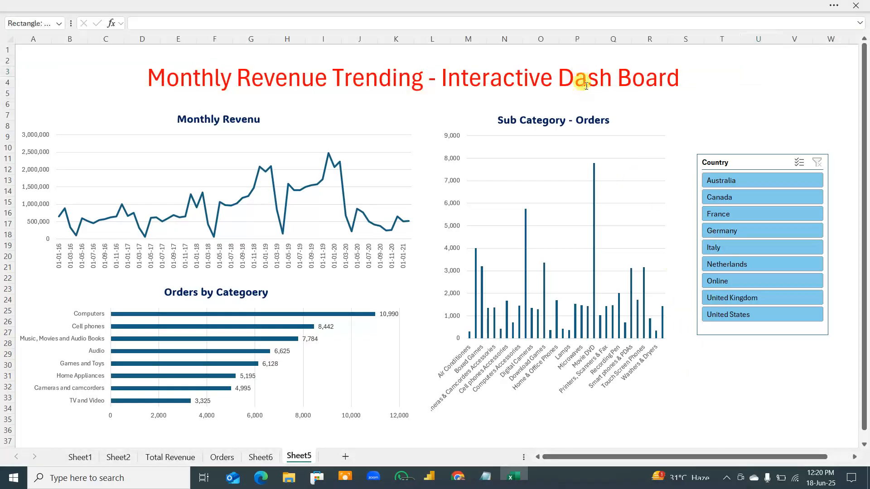
left_click(684, 82)
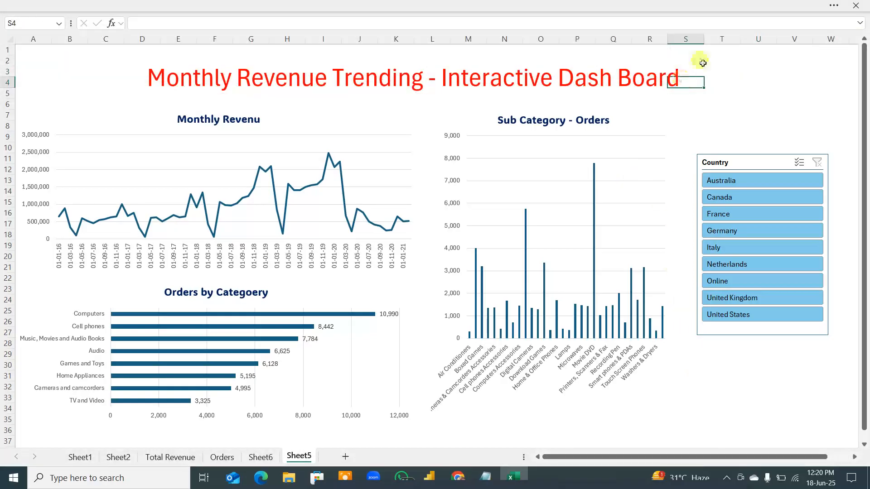
left_click(718, 5)
left_click(689, 449)
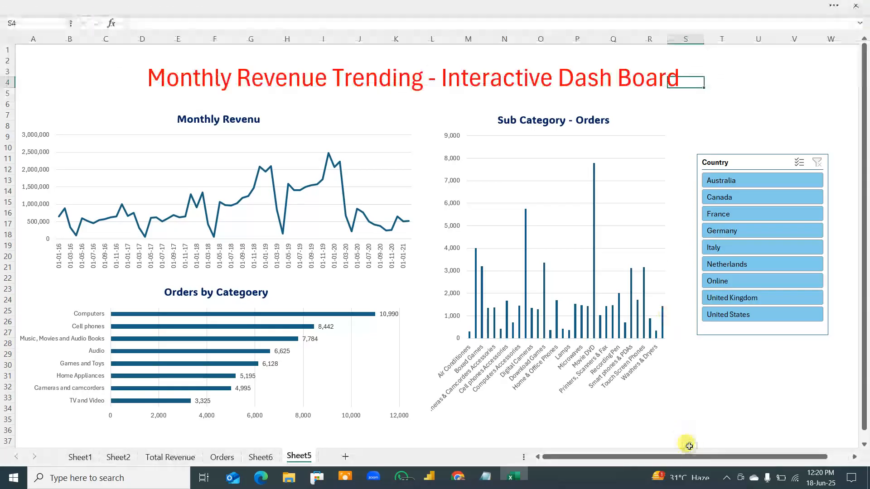
left_click(791, 399)
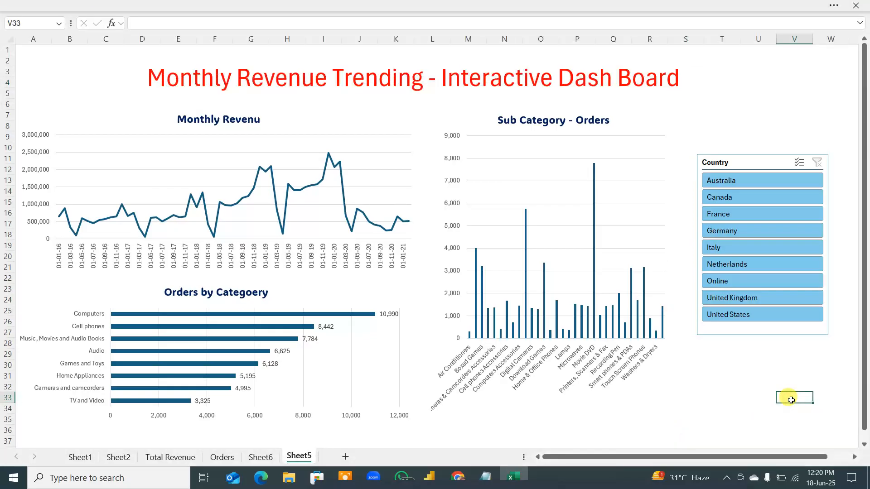
Apply a dark-blue slicer style to the Country slicer
left_click(778, 160)
left_click(656, 5)
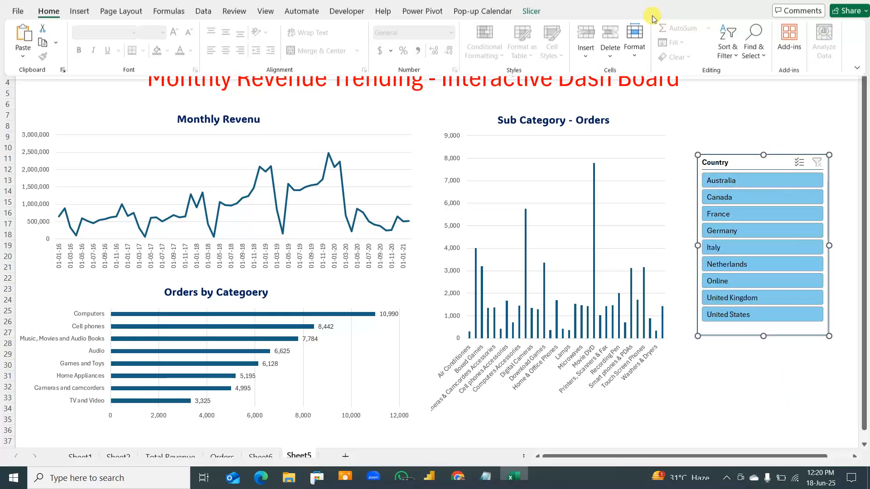
left_click(531, 36)
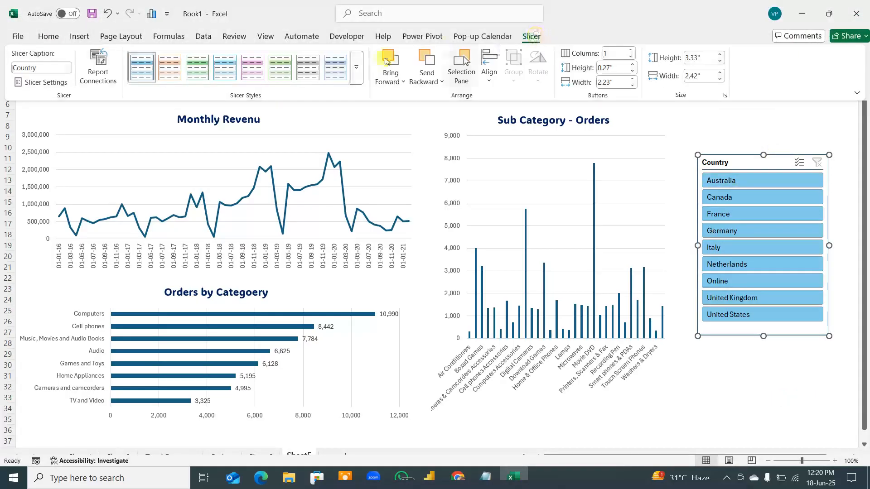
left_click(225, 68)
left_click(170, 68)
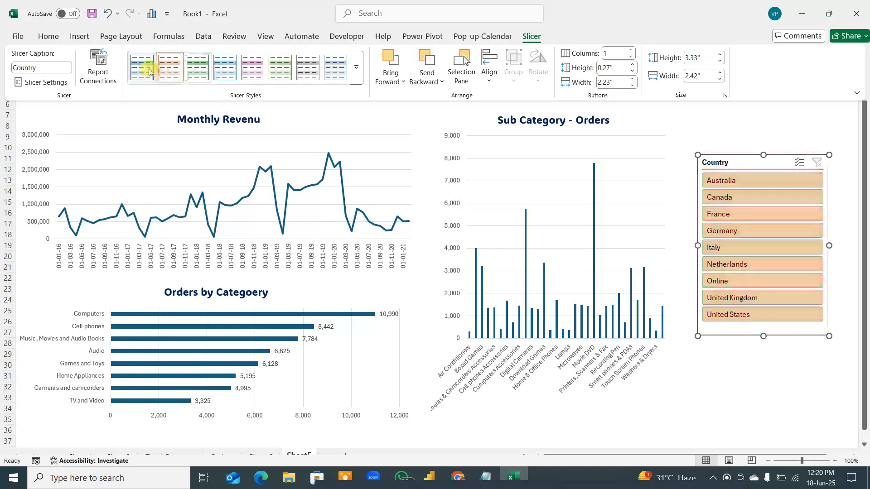
left_click(356, 78)
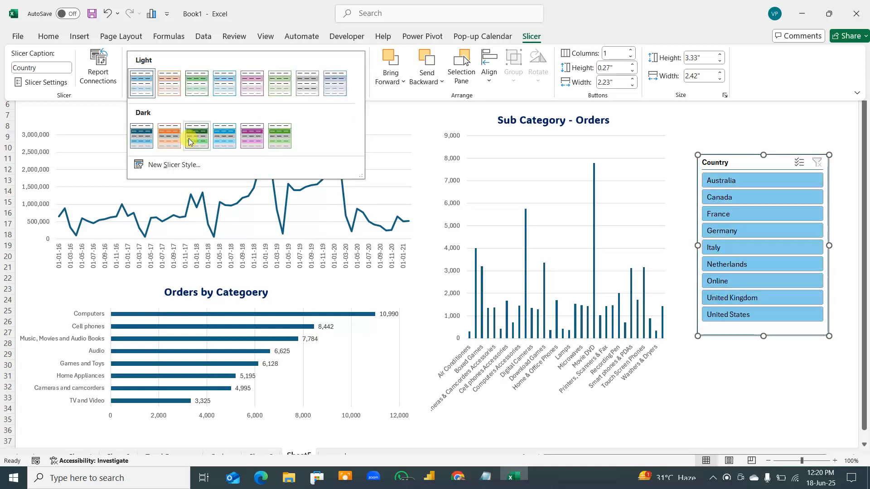
left_click(144, 134)
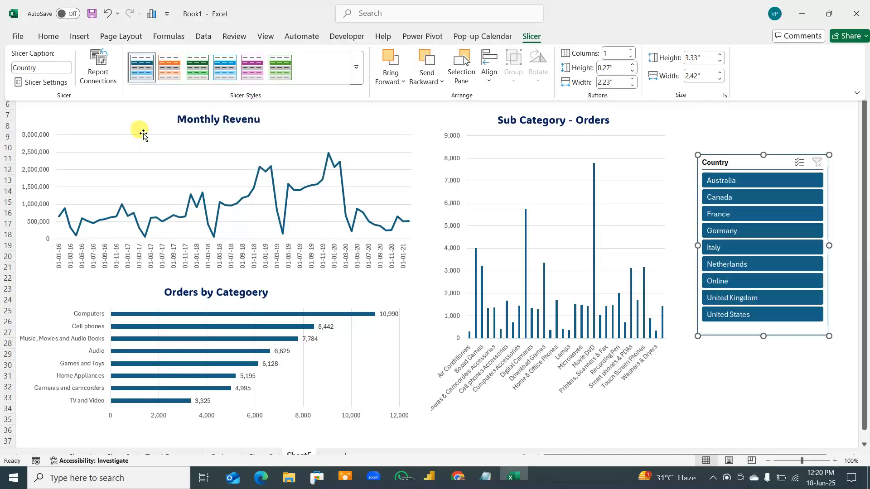
left_click(813, 382)
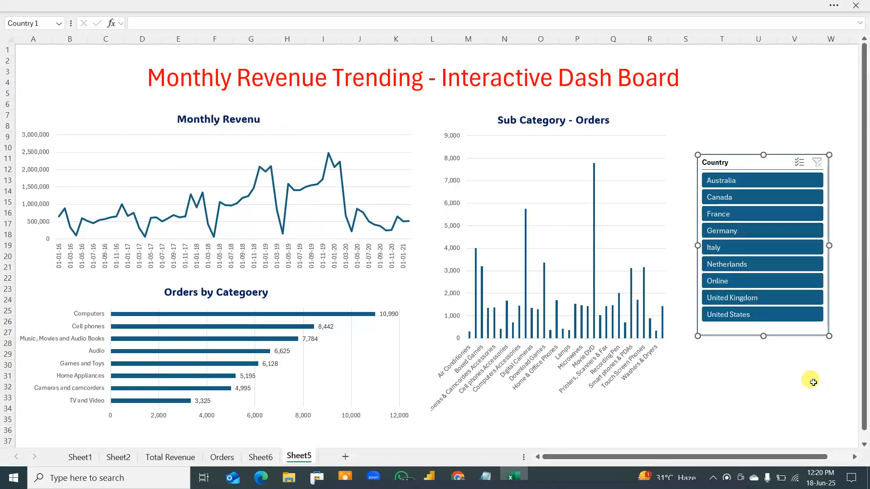
left_click(789, 401)
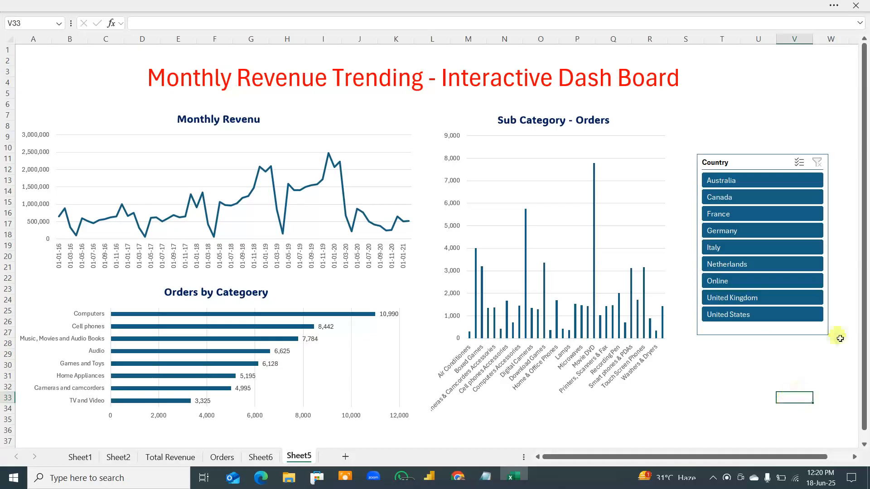
Reselect the Country slicer and return to its Slicer formatting tab
left_click(823, 329)
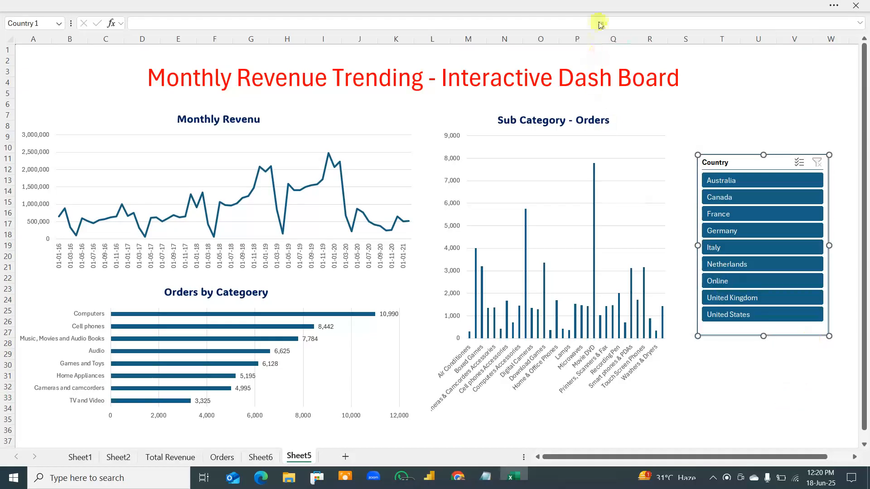
left_click(594, 6)
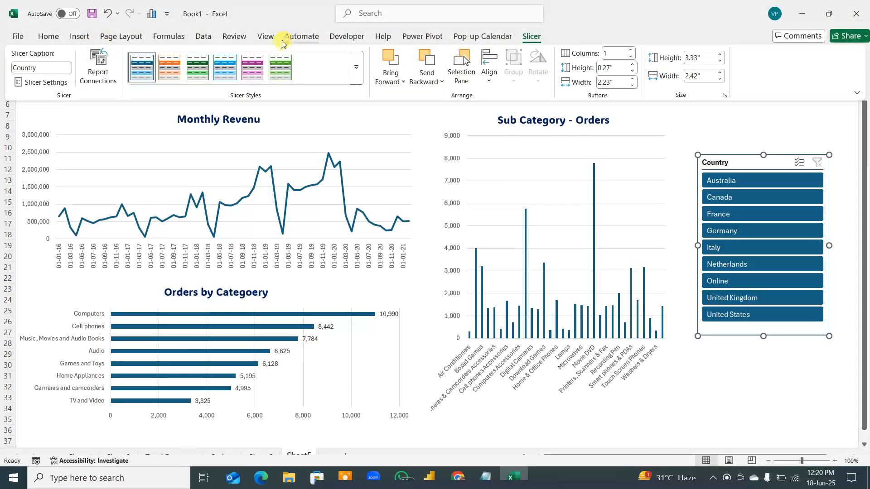
left_click(427, 39)
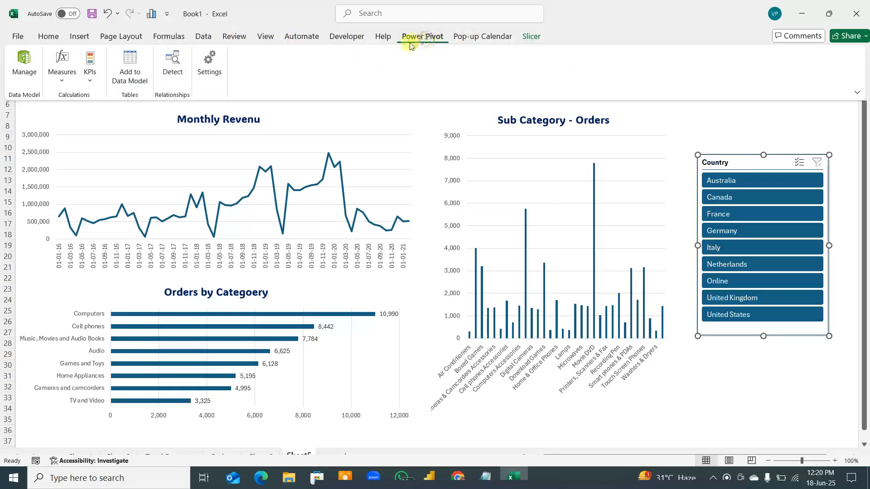
left_click(348, 37)
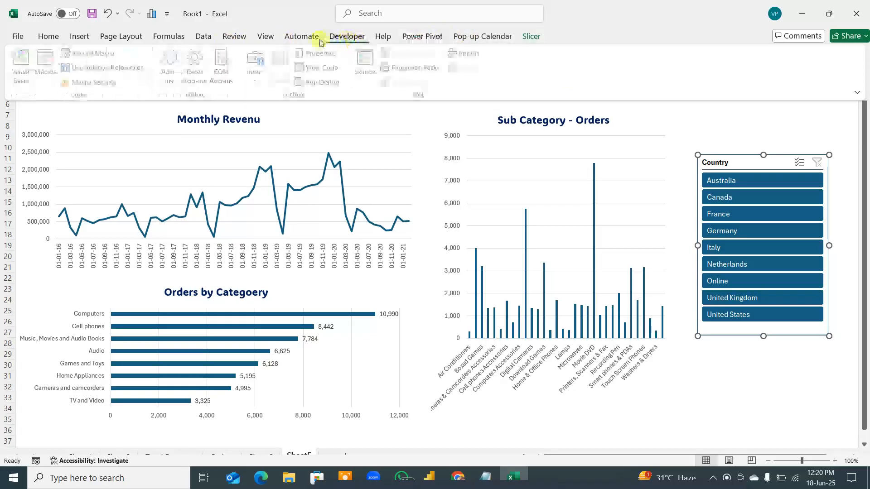
left_click(538, 38)
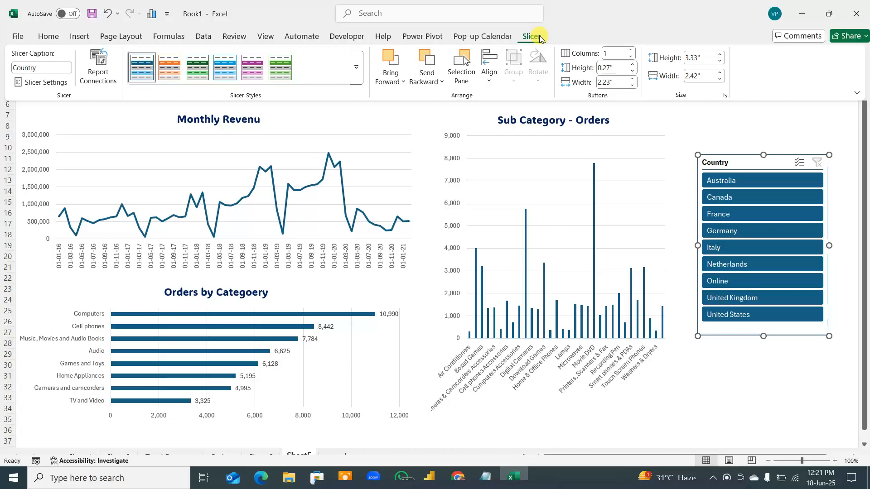
left_click(51, 82)
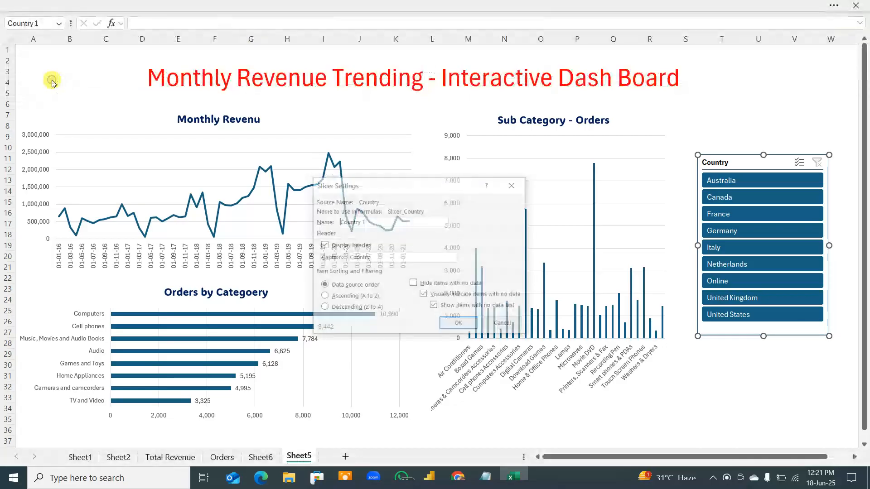
left_click(514, 184)
left_click(784, 421)
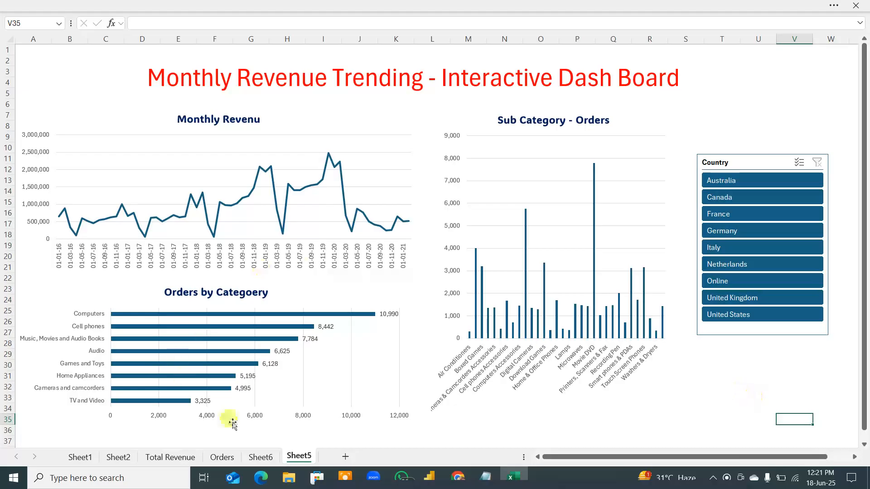
Rename the Sheet5 tab to 'Dash Board'
right_click(303, 456)
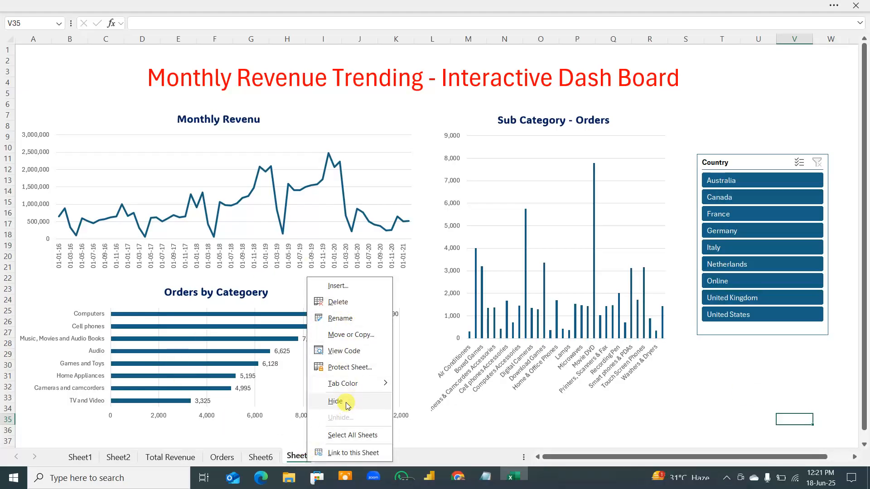
left_click(344, 317)
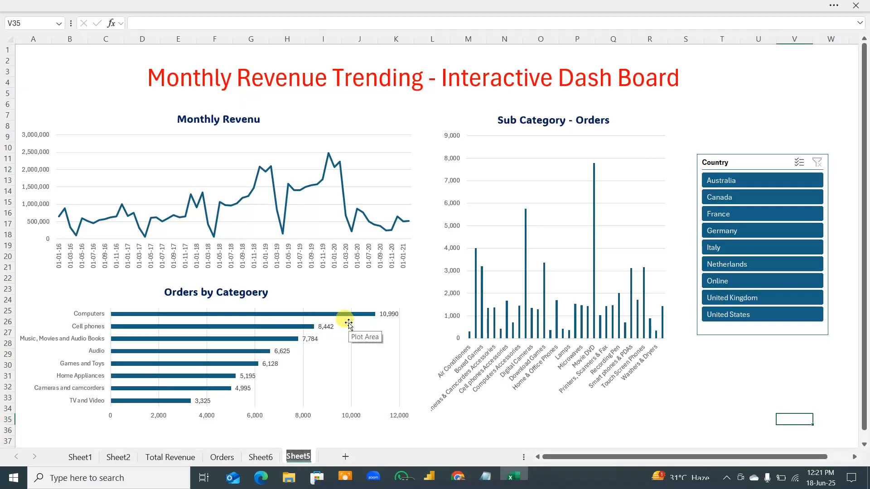
type("Dash Board")
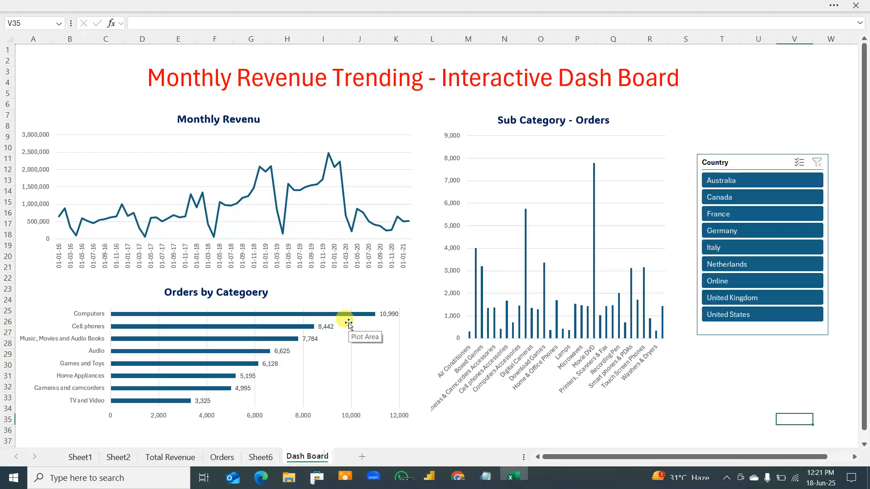
key("Return")
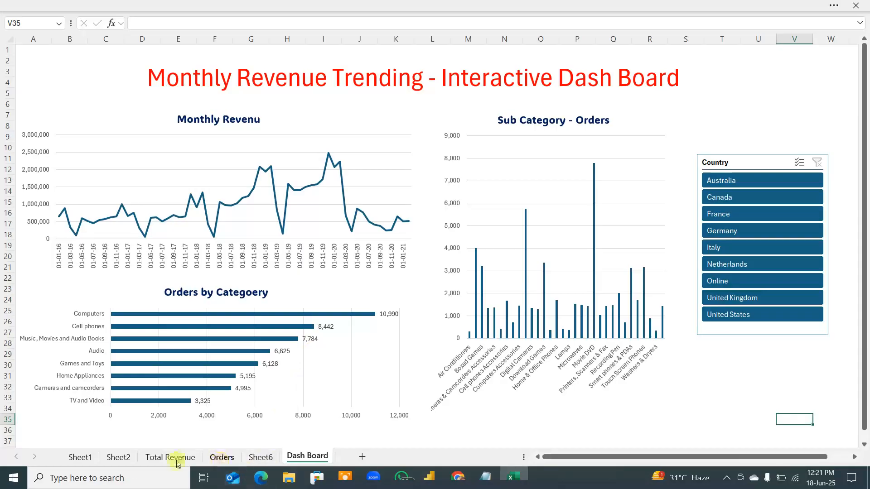
Hide the grouped sheets from Sheet1 through Sheet6
left_click(87, 459)
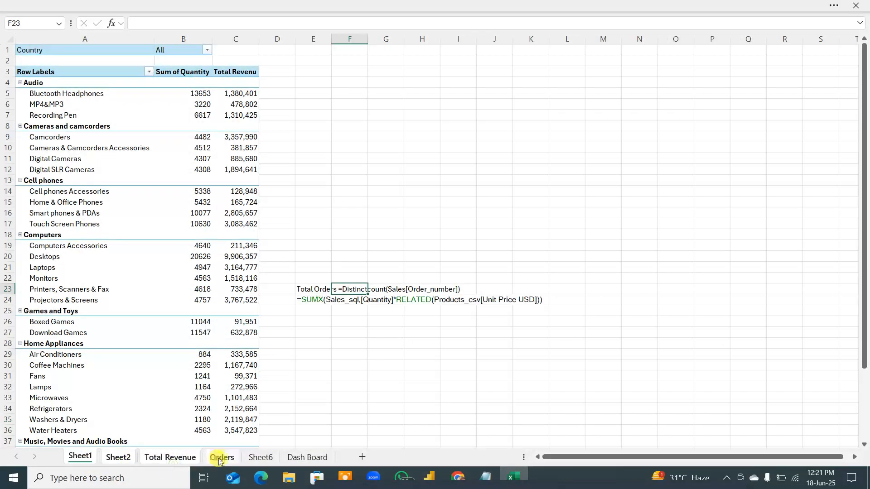
left_click(271, 459, "shift")
right_click(272, 458)
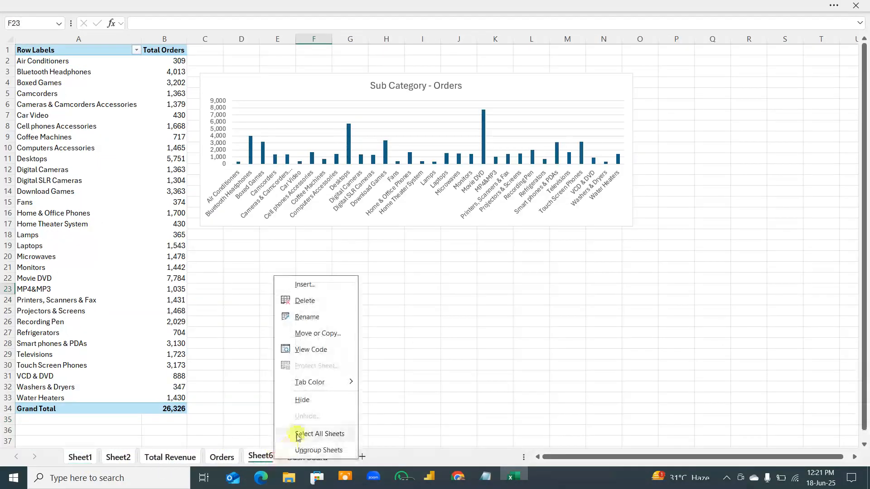
left_click(310, 401)
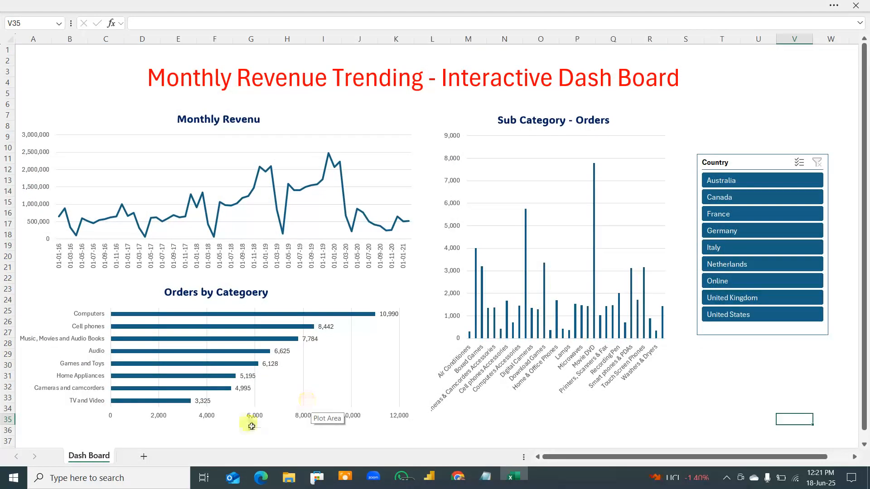
Unhide Sheet1 and go back to the Dash Board sheet
right_click(86, 457)
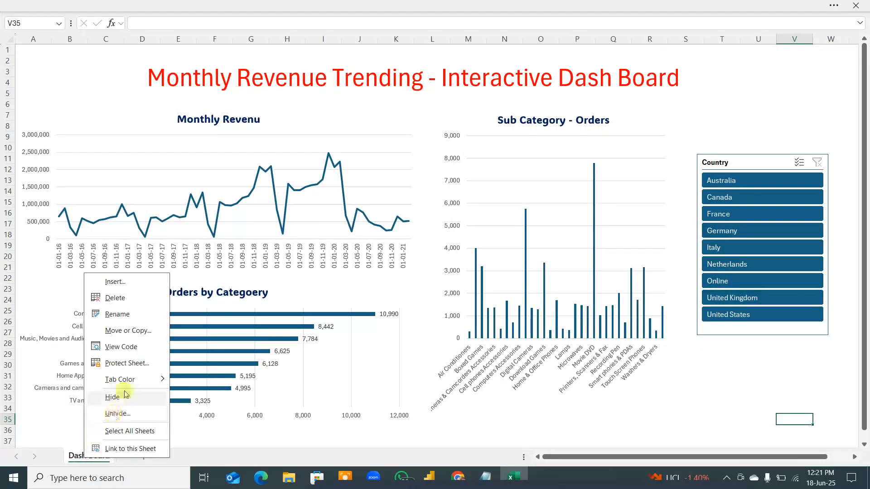
left_click(119, 413)
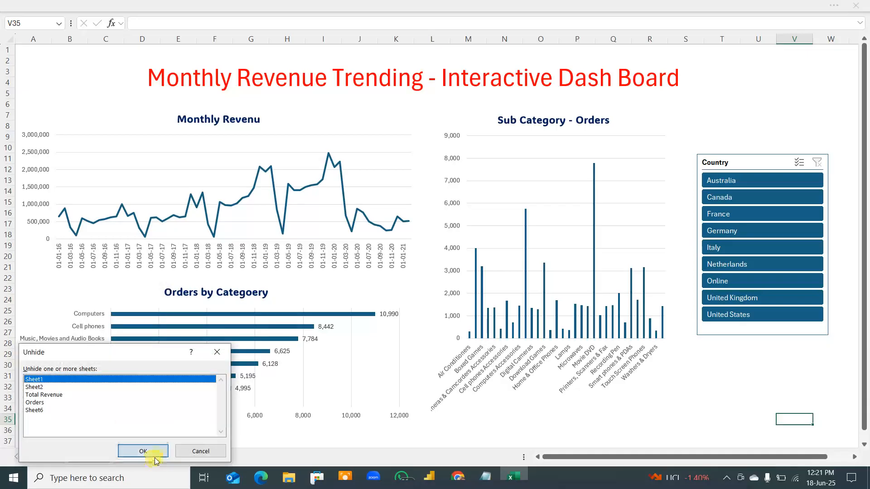
left_click(144, 451)
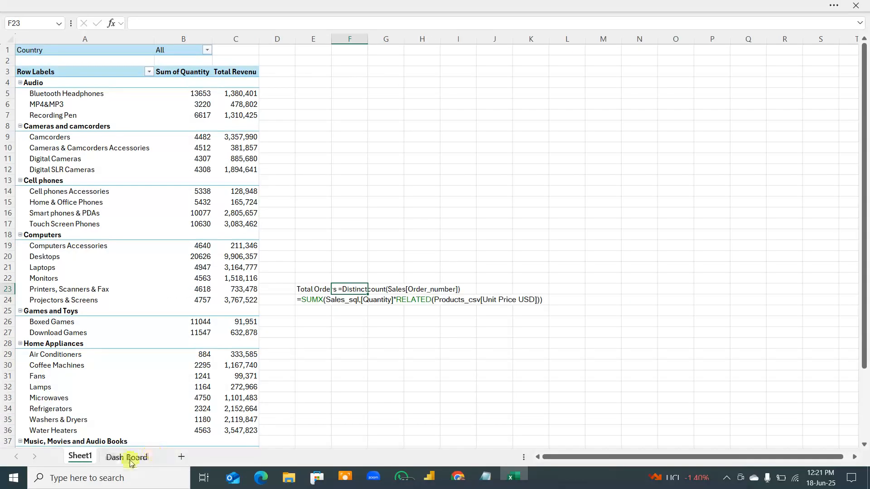
left_click(128, 458)
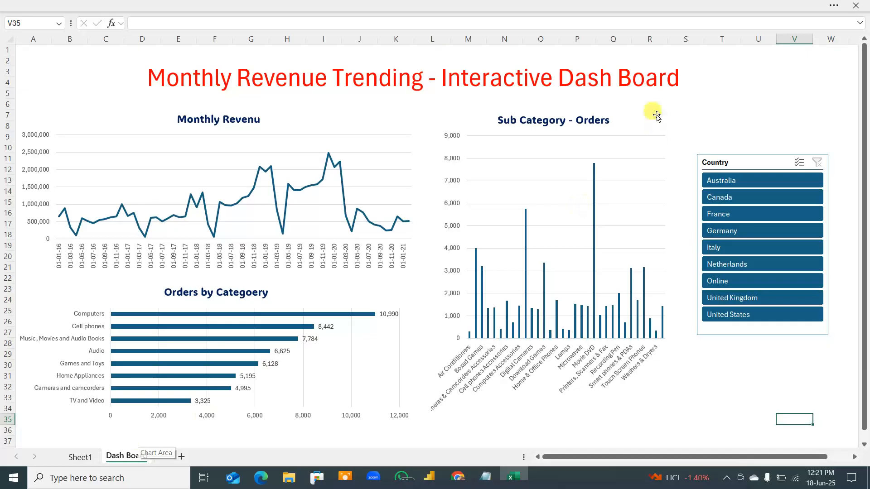
left_click(838, 6)
Minimize Excel and bring up the Notepad project notes, scrolled to the steps
left_click(809, 8)
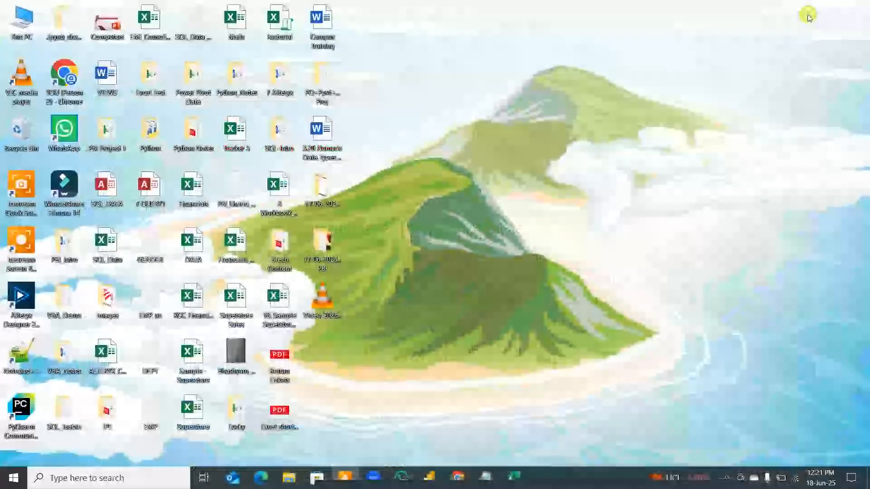
left_click(488, 479)
scroll(266, 300, "down", 7)
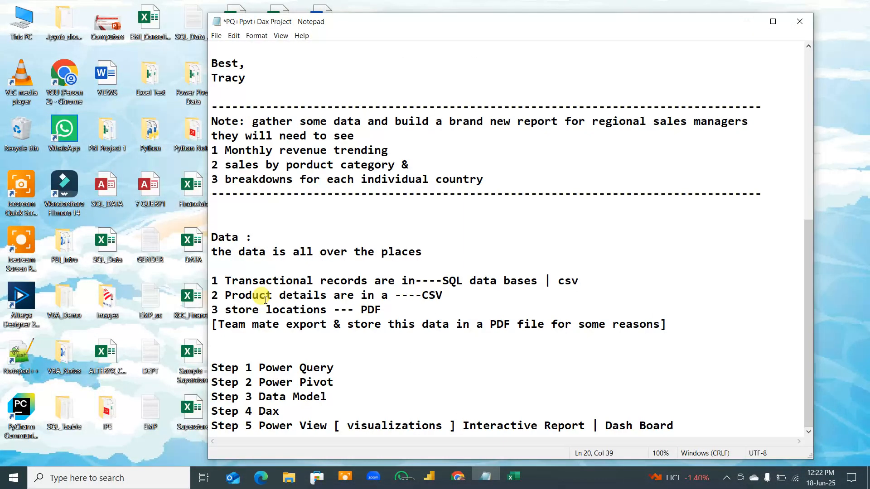
Highlight Steps 1–5 (Power Pivot, Data Model, Dax, Power View, Dash Board), then minimize Notepad
left_click_drag(258, 367, 211, 367)
left_click_drag(258, 382, 413, 383)
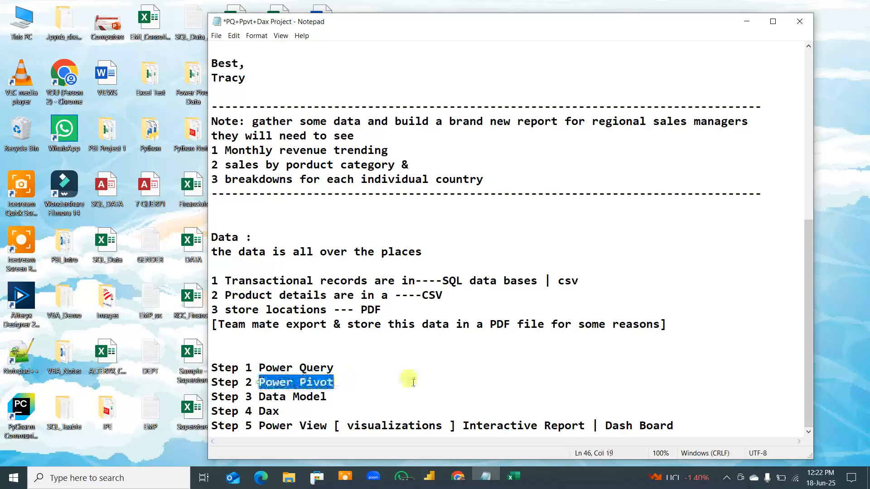
left_click_drag(258, 397, 349, 400)
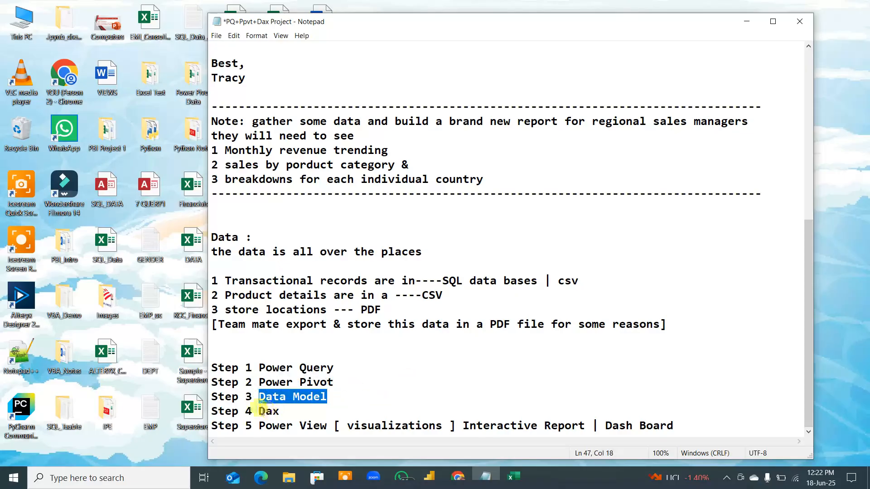
left_click_drag(259, 411, 375, 426)
left_click(468, 426)
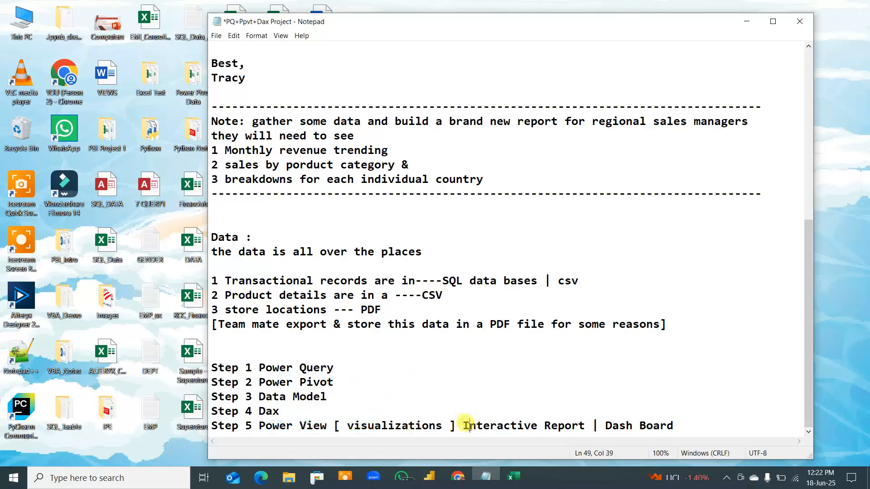
left_click_drag(468, 427, 685, 429)
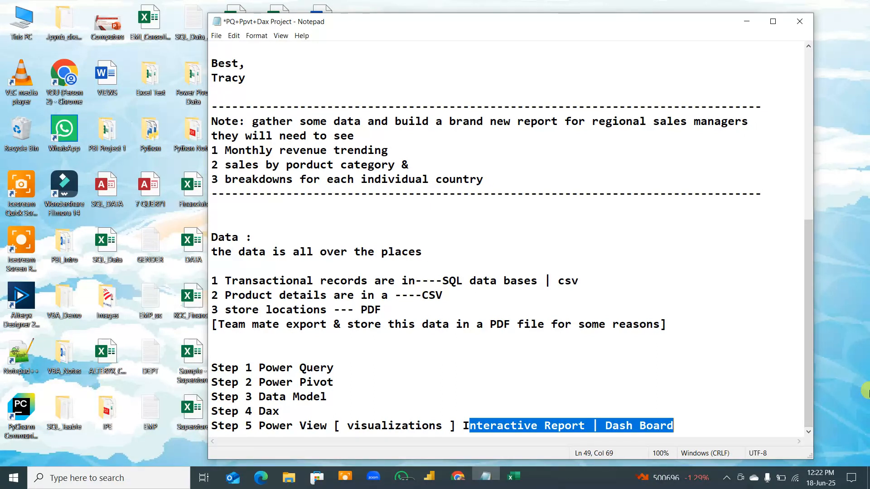
left_click(758, 21)
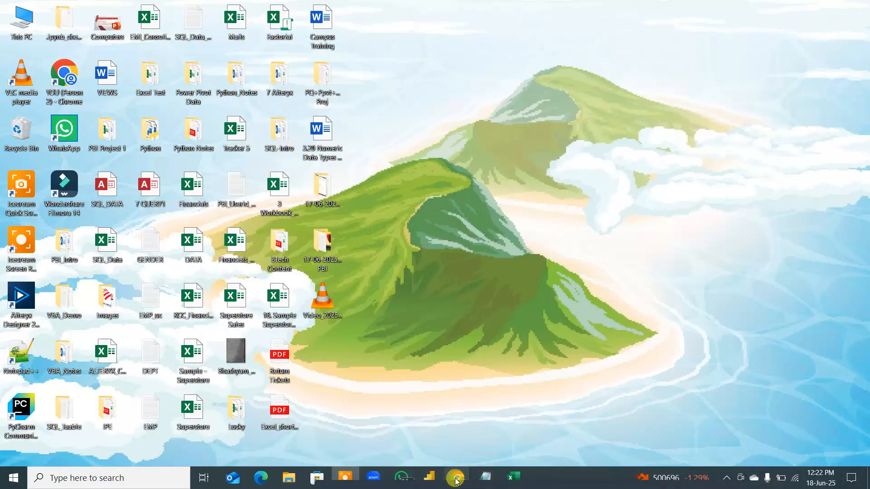
Bring the Google Meet presentation forward and open the 12-person participants list
mouse_move(458, 478)
left_click(394, 422)
left_click(769, 469)
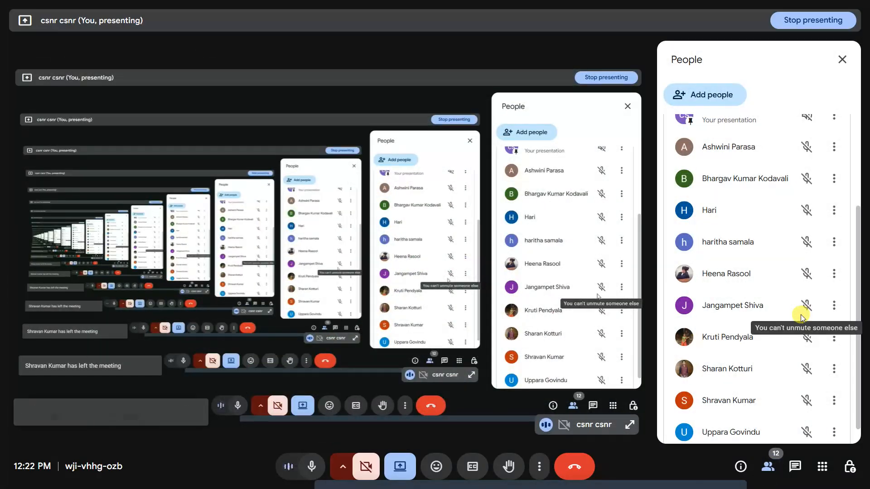
scroll(801, 318, "down", 1)
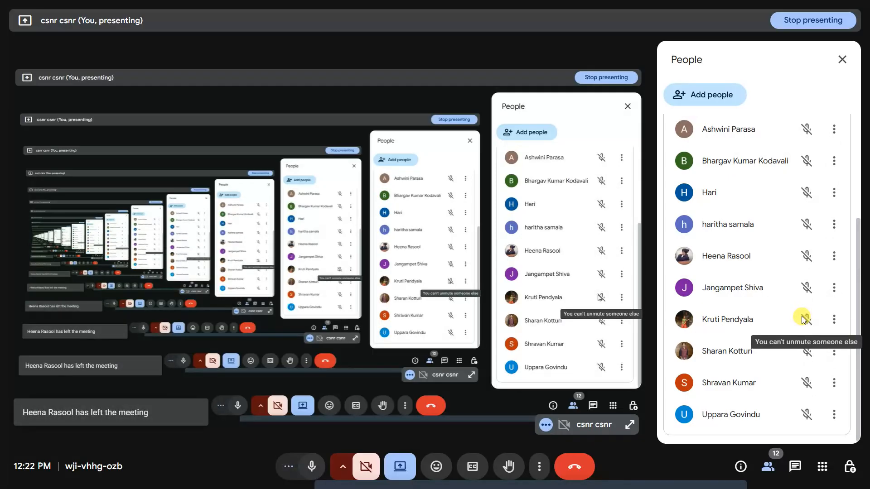
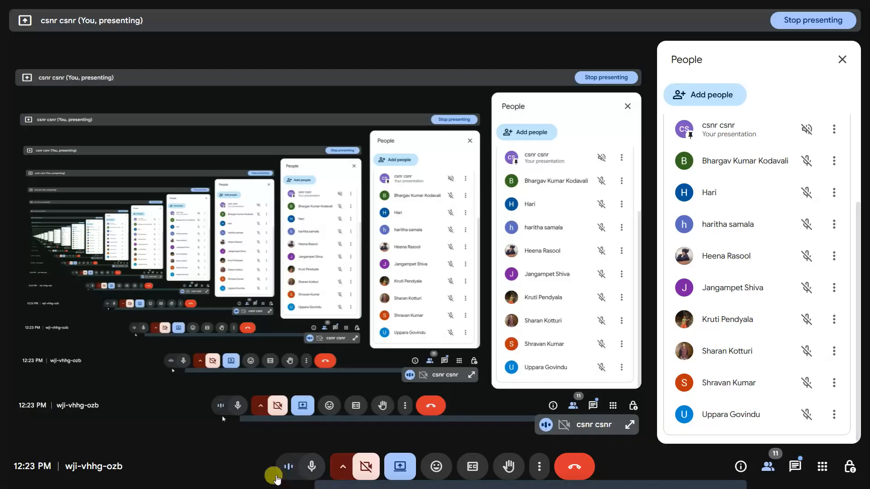
Mute the microphone and bring up the presentation menu with Stop presenting
left_click(313, 465)
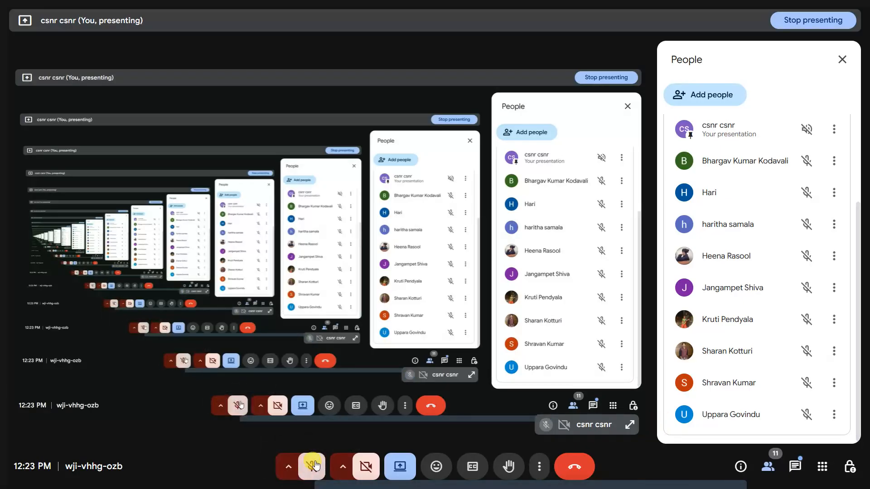
left_click(400, 466)
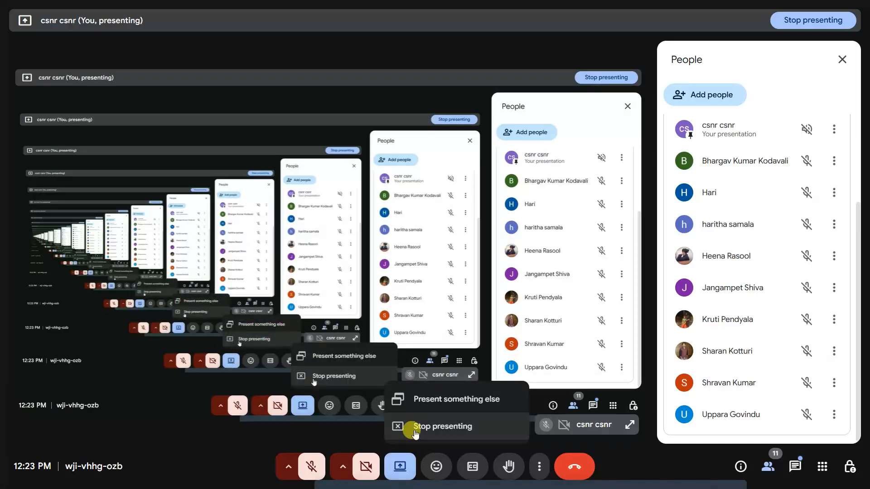